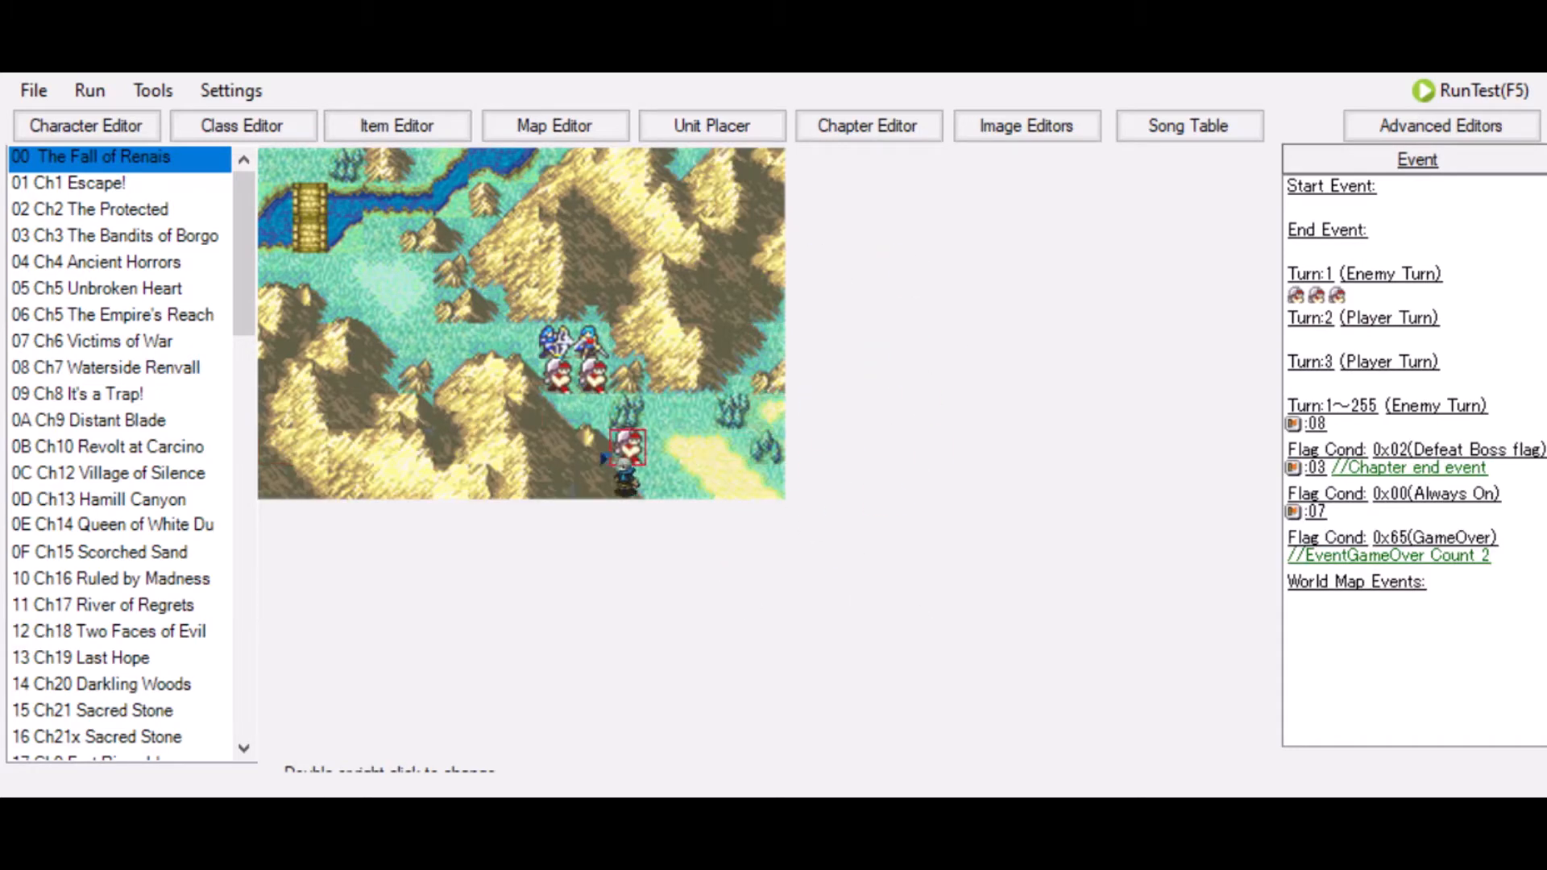
# - Open the Devil Axe entry (27) in the item editor
pyautogui.moveTo(604, 458); pyautogui.dragTo(648, 364)
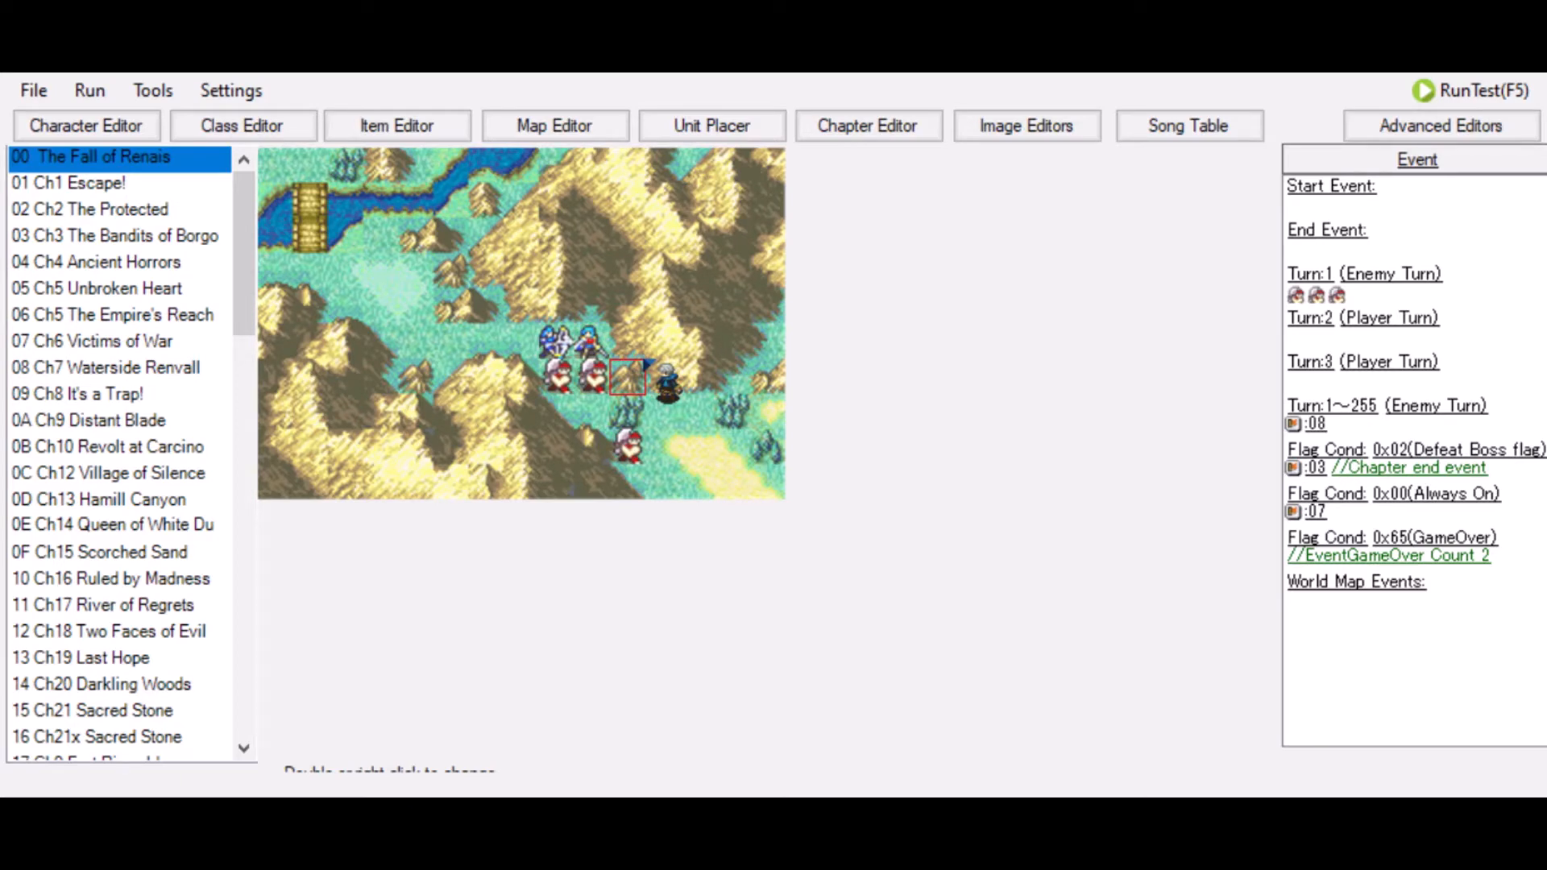
pyautogui.click(410, 127)
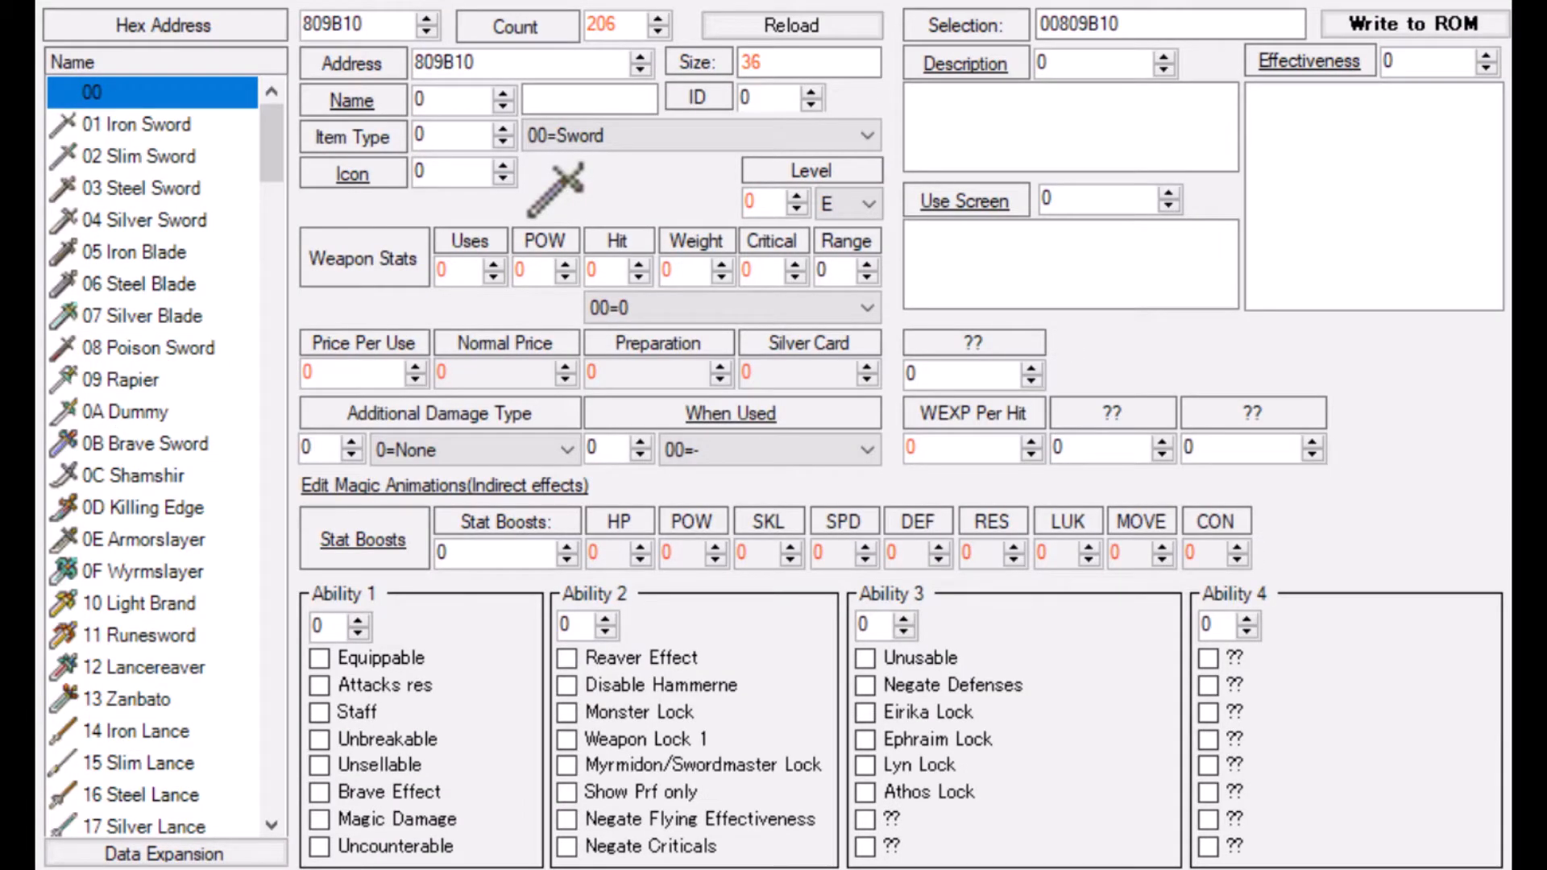
pyautogui.scroll(-13, 156, 194)
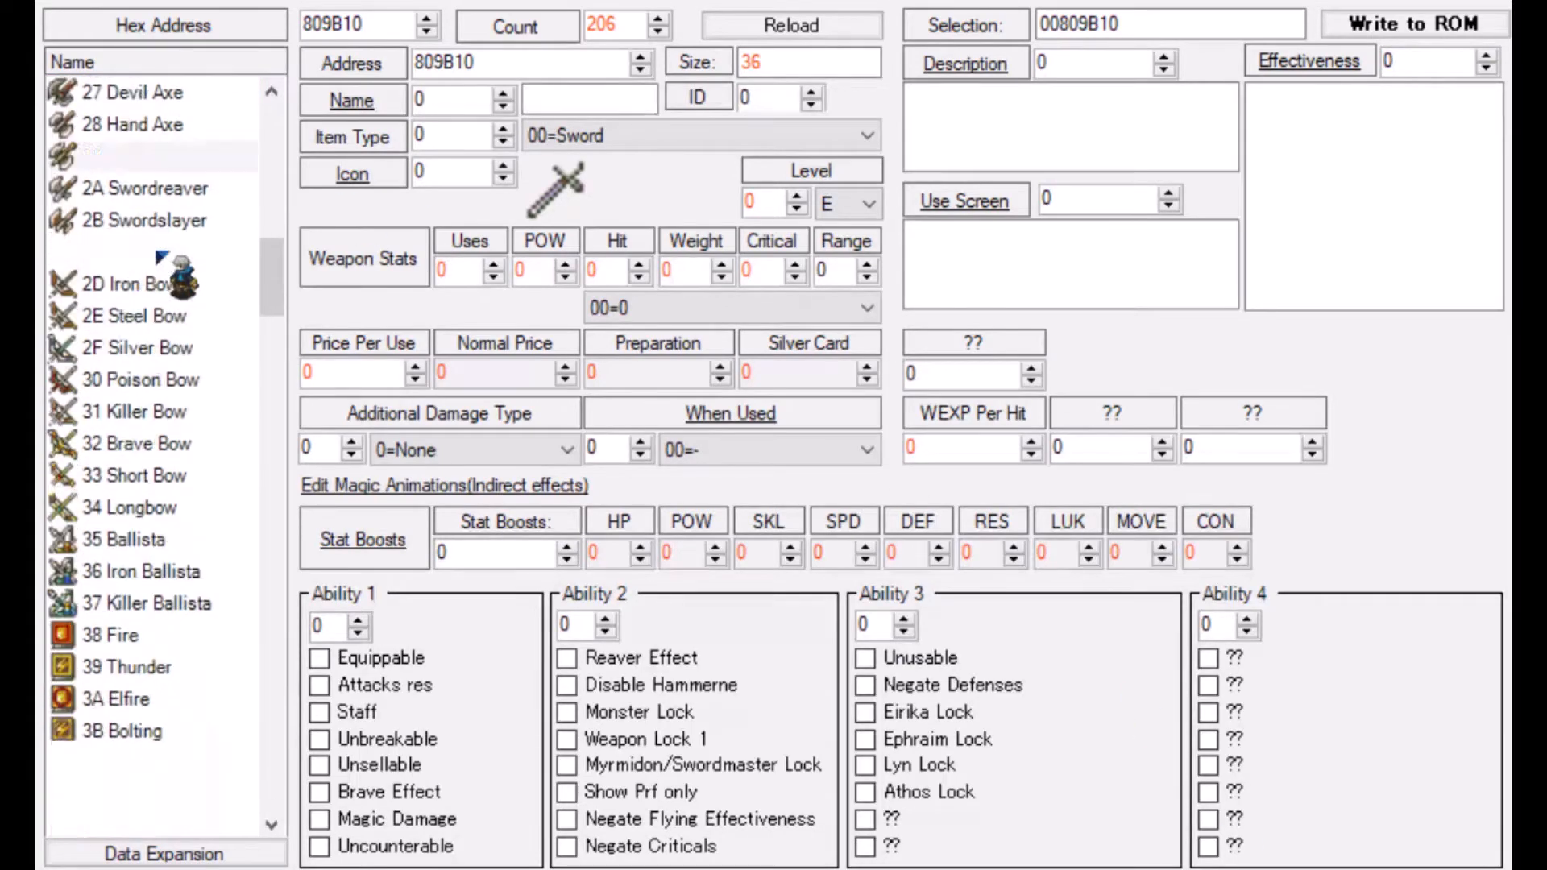
pyautogui.scroll(2, 165, 282)
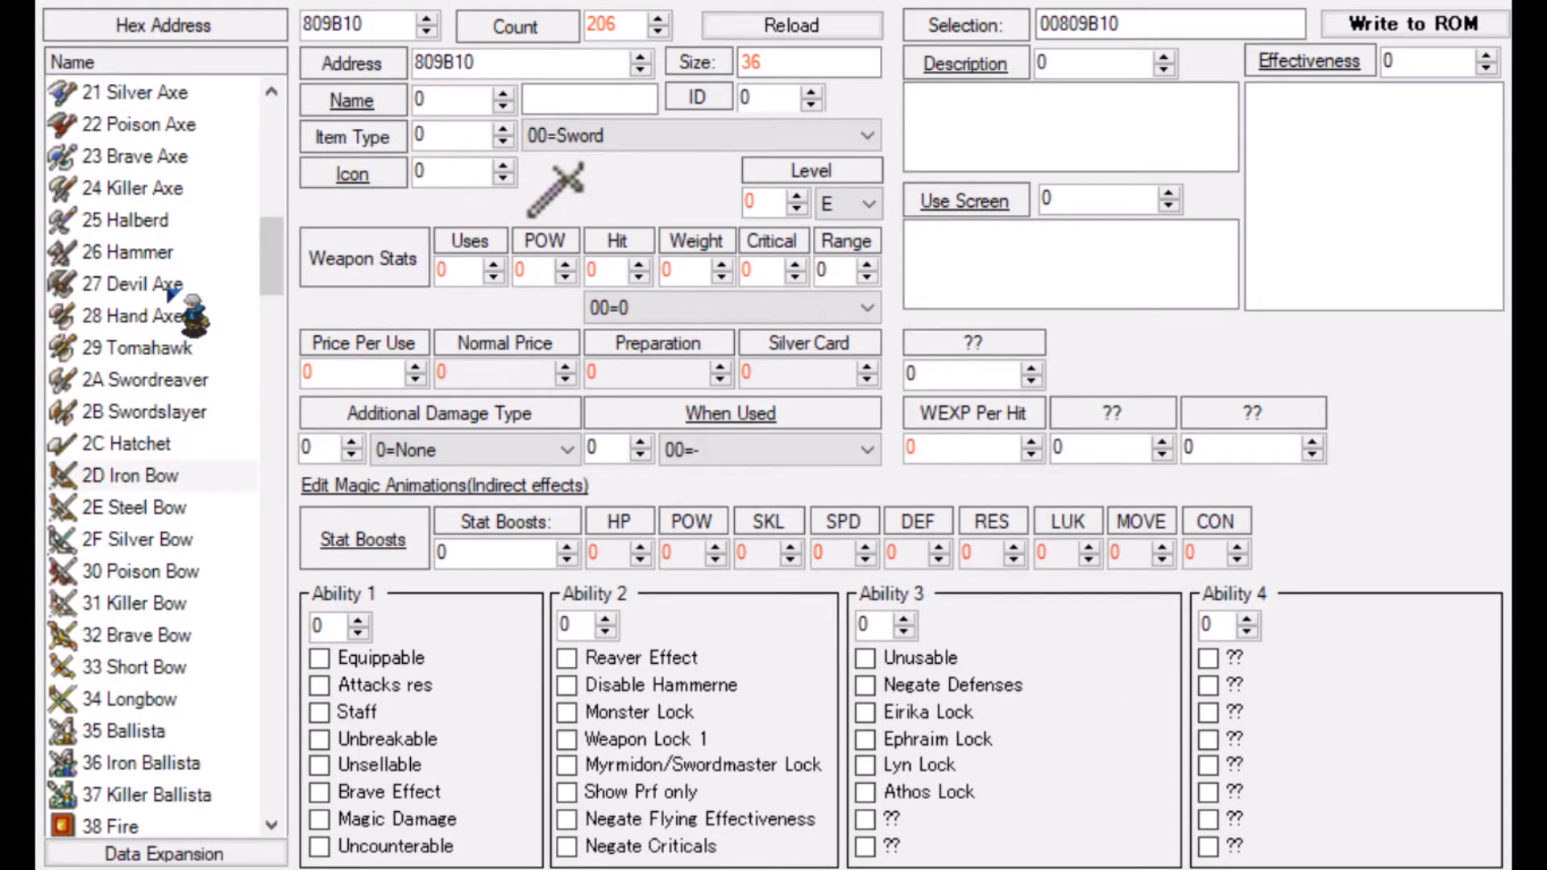
pyautogui.click(169, 290)
pyautogui.click(700, 131)
pyautogui.click(565, 187)
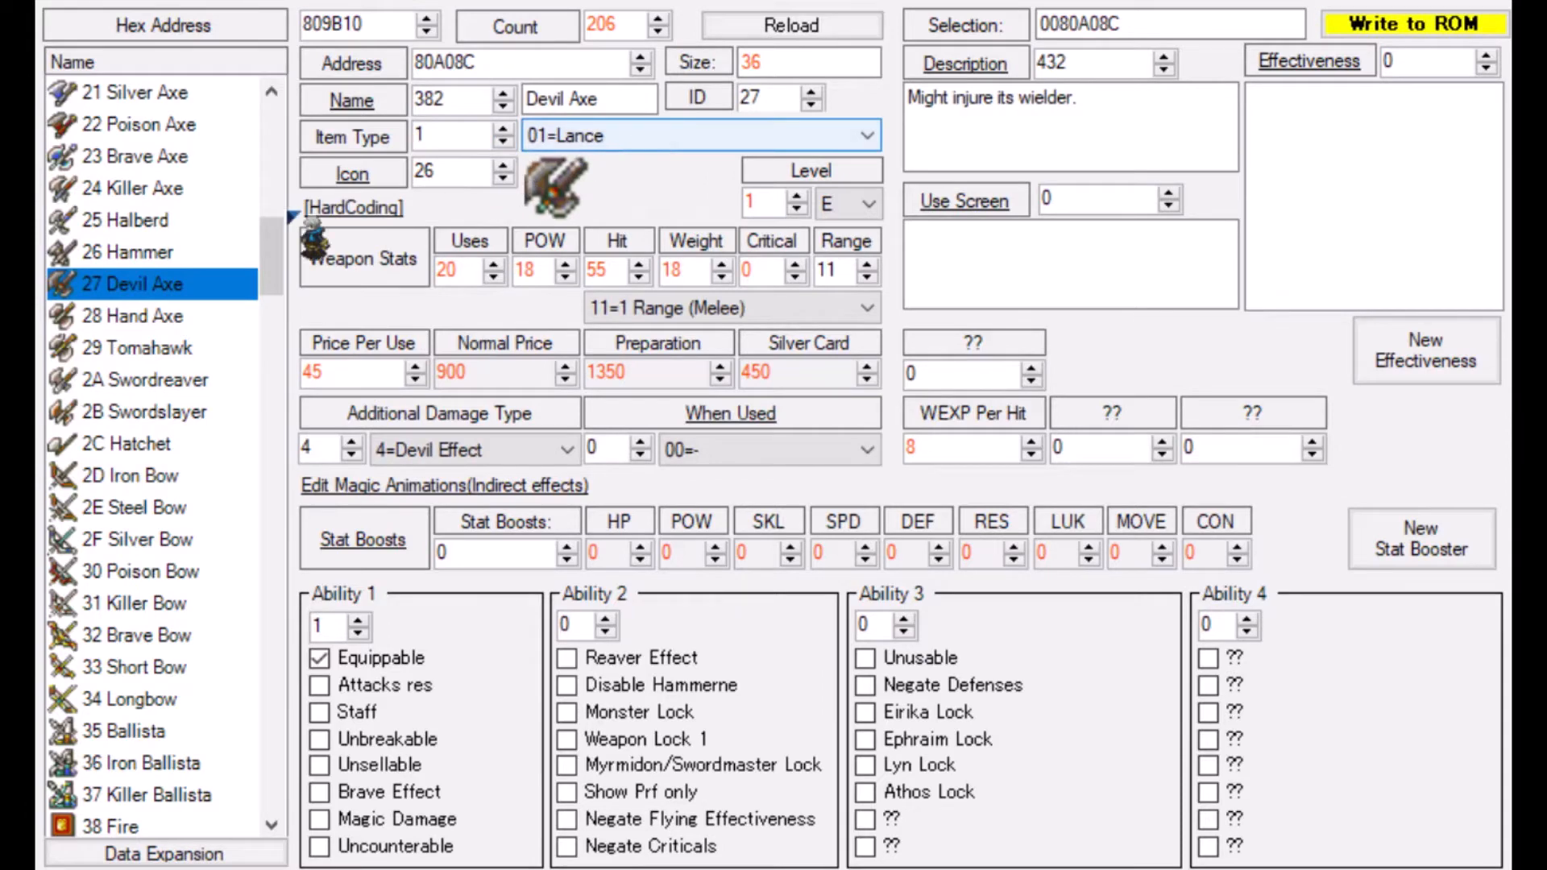
pyautogui.press('Down')
pyautogui.click(133, 314)
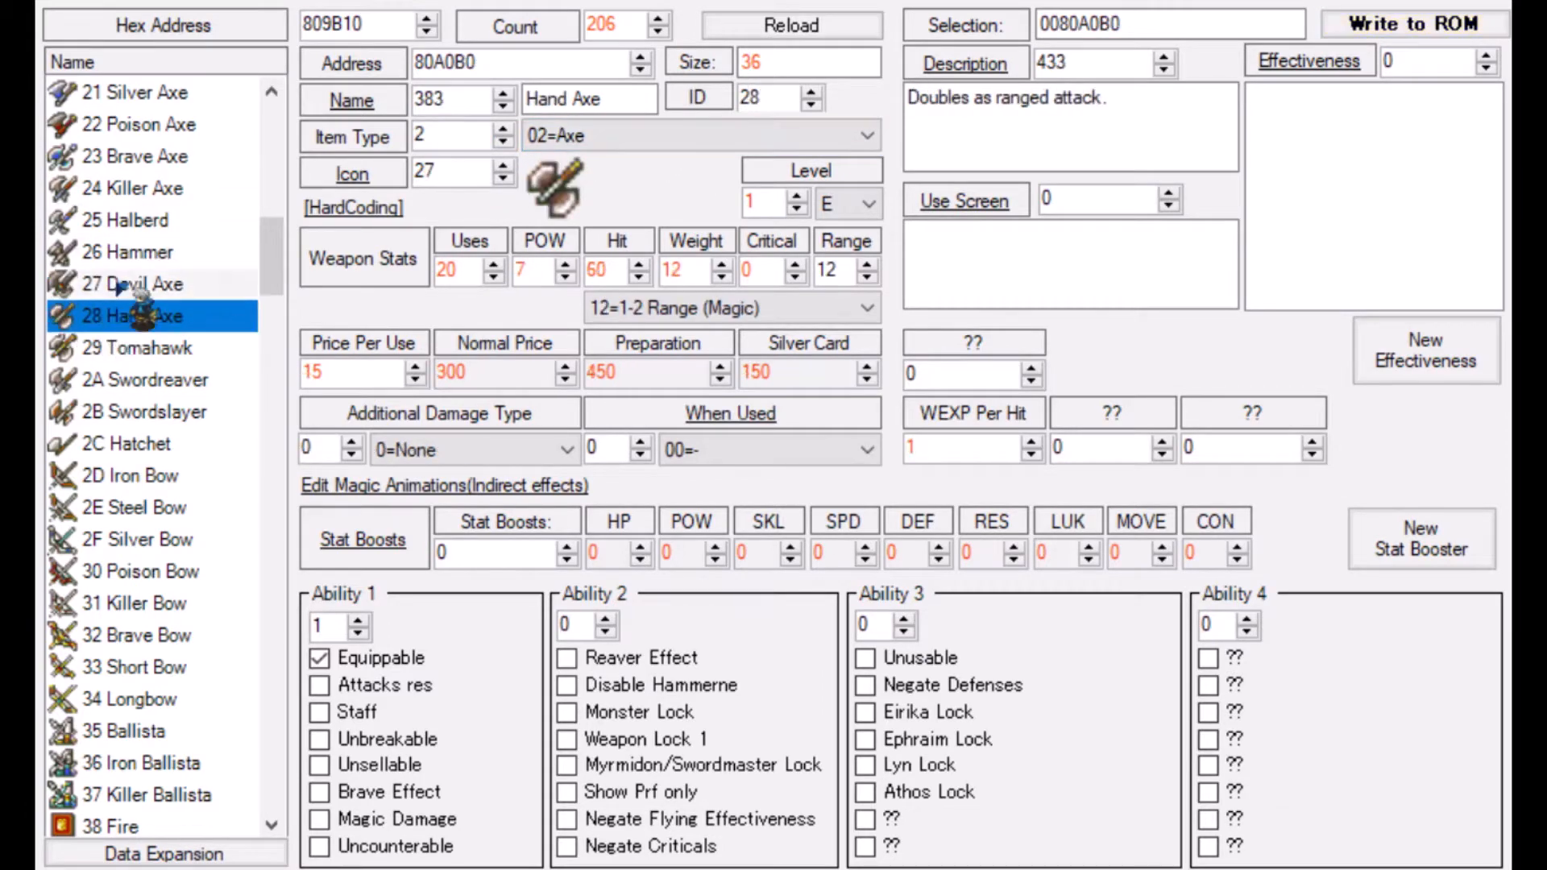
pyautogui.click(121, 286)
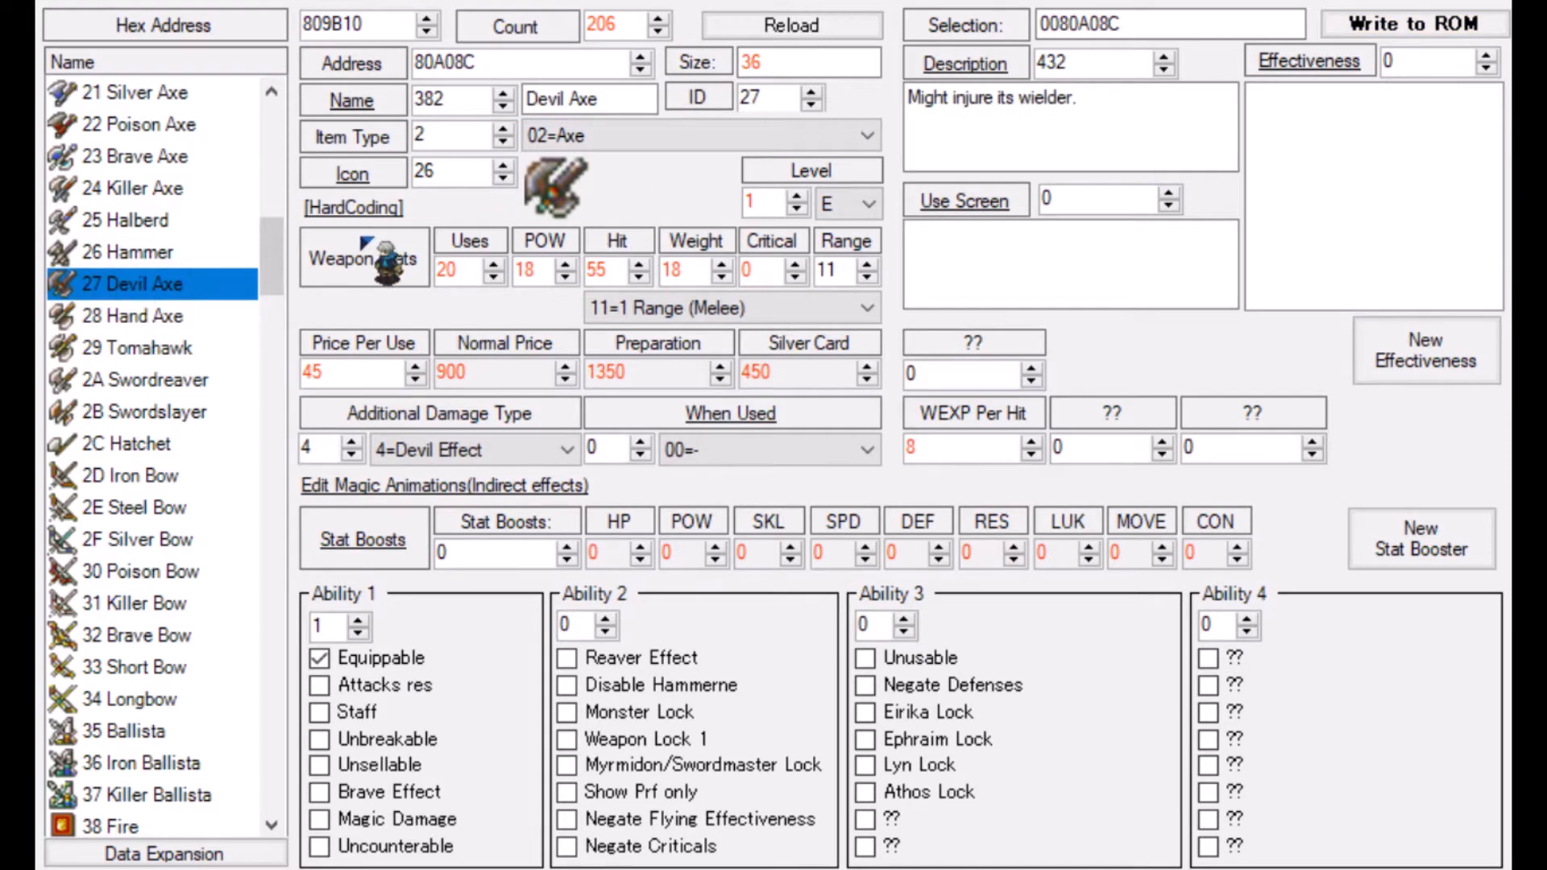
# - Set the Devil Axe's range to 12=1-2 Range (Magic) and write the change to the ROM
pyautogui.scroll(2, 278, 250)
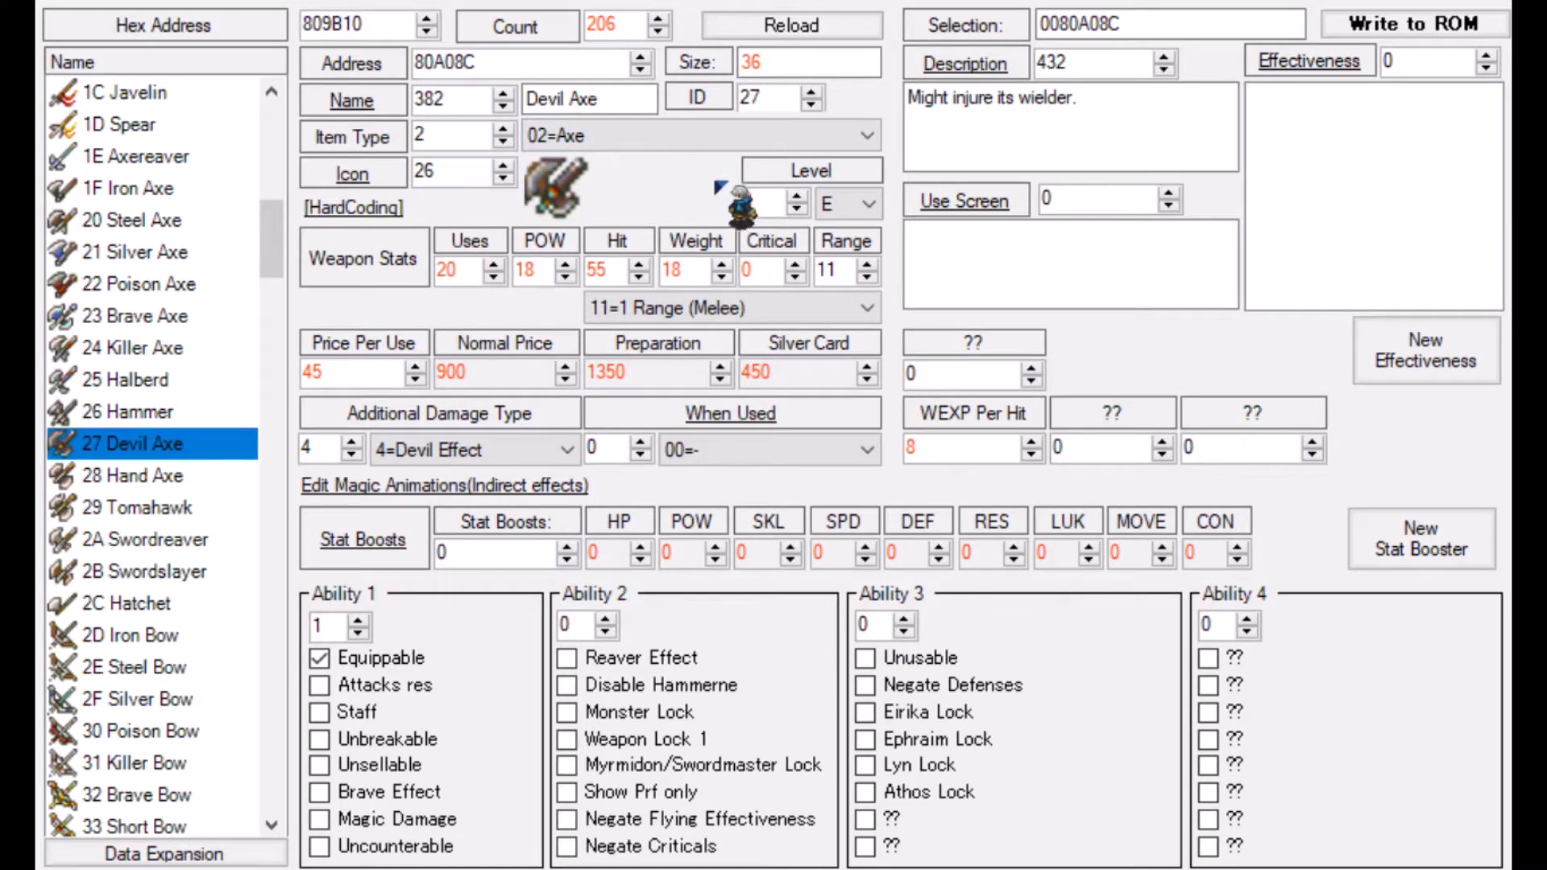
pyautogui.click(868, 264)
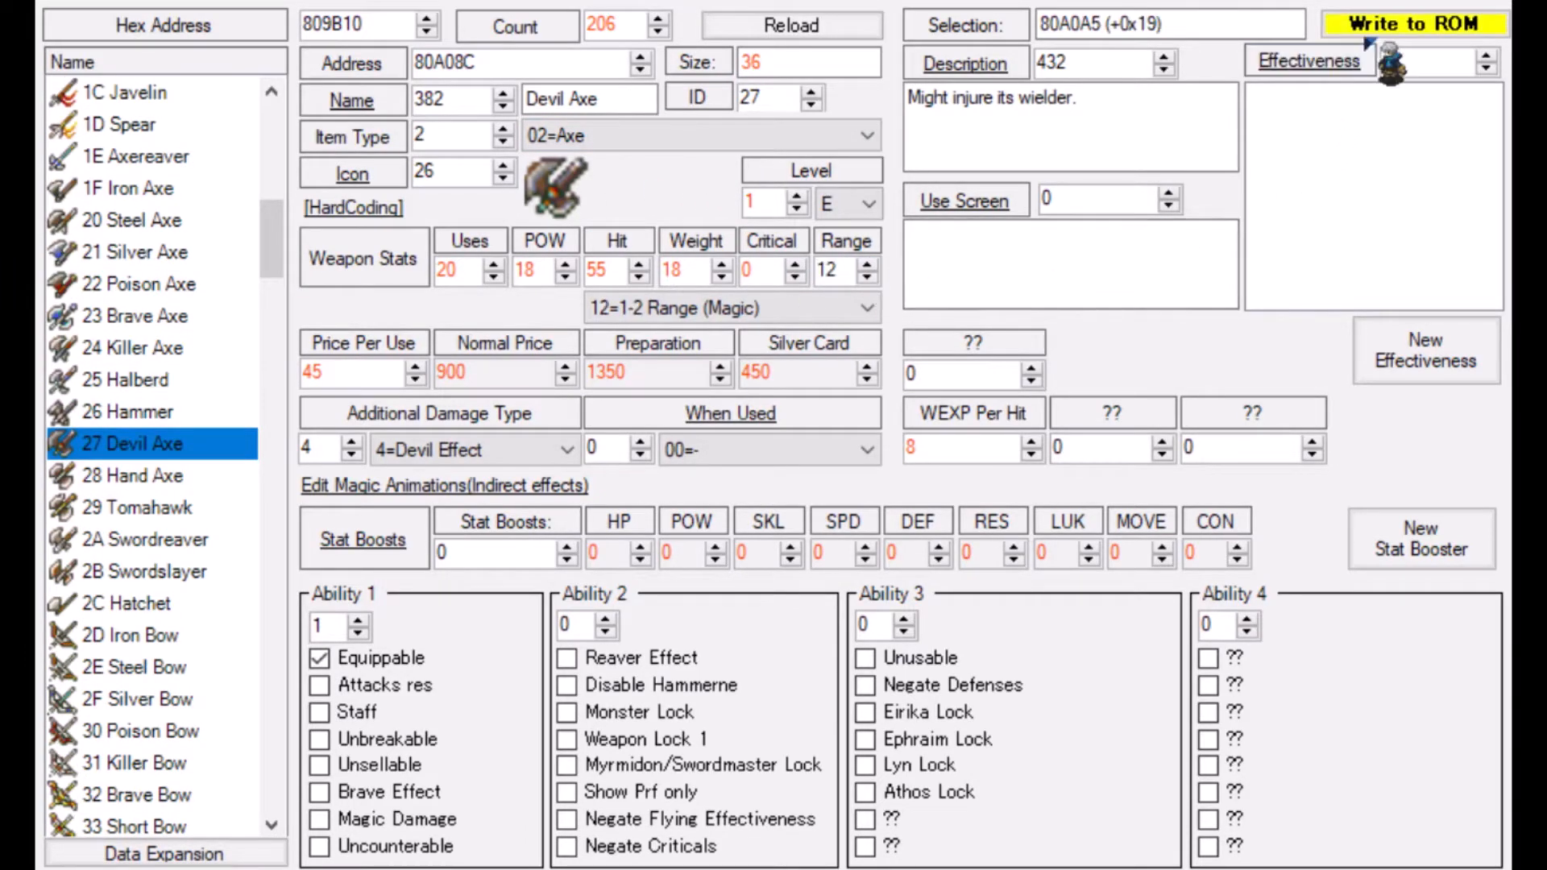
pyautogui.click(1386, 26)
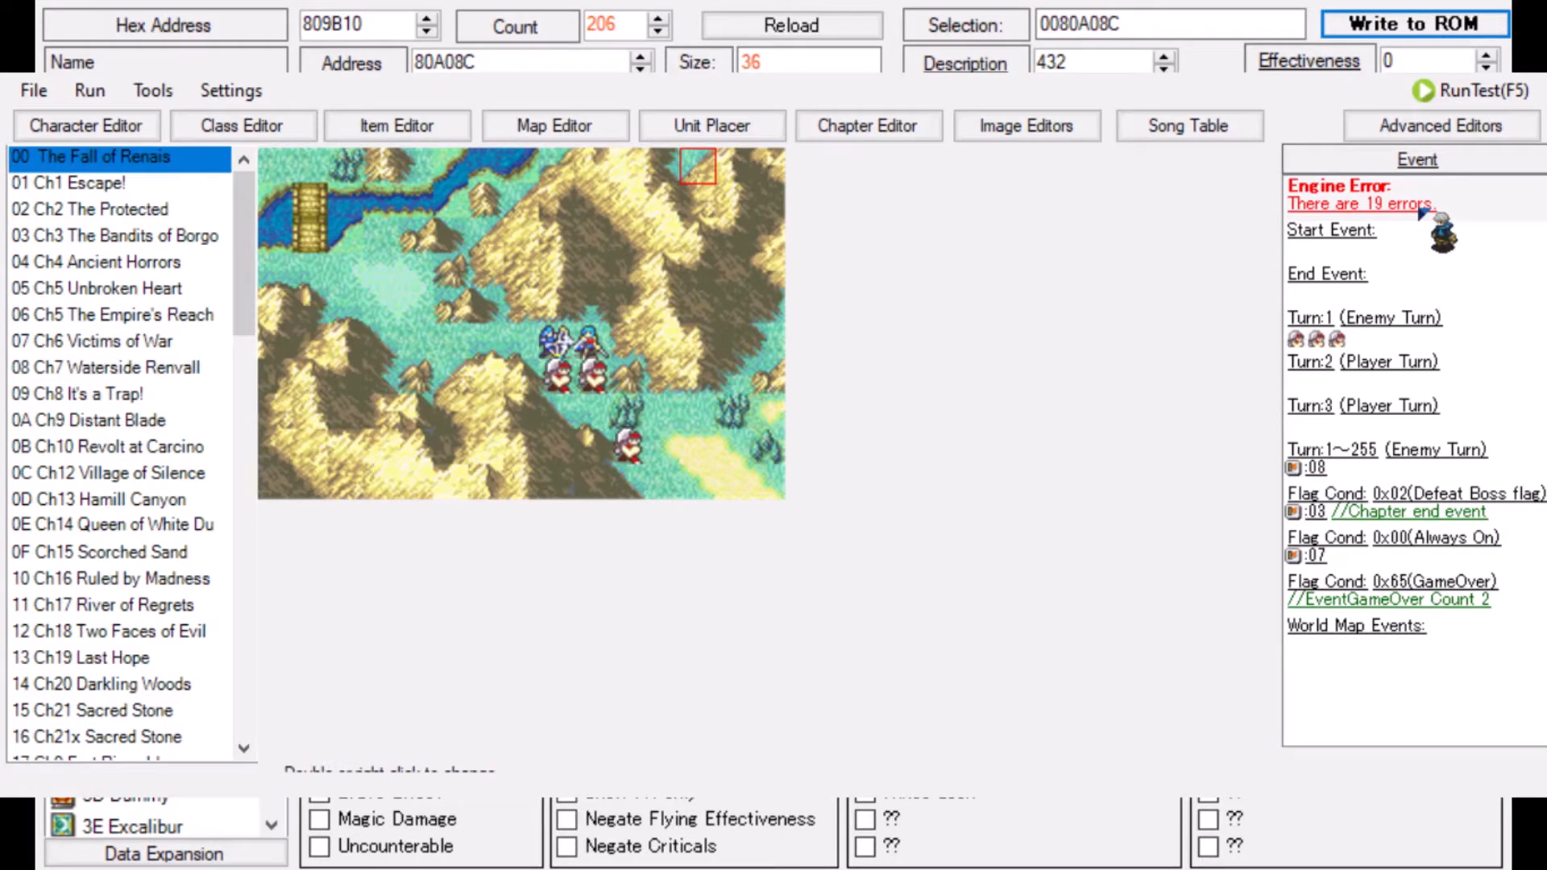
# - Recheck the ROM for errors and open the engine error list
pyautogui.click(1370, 200)
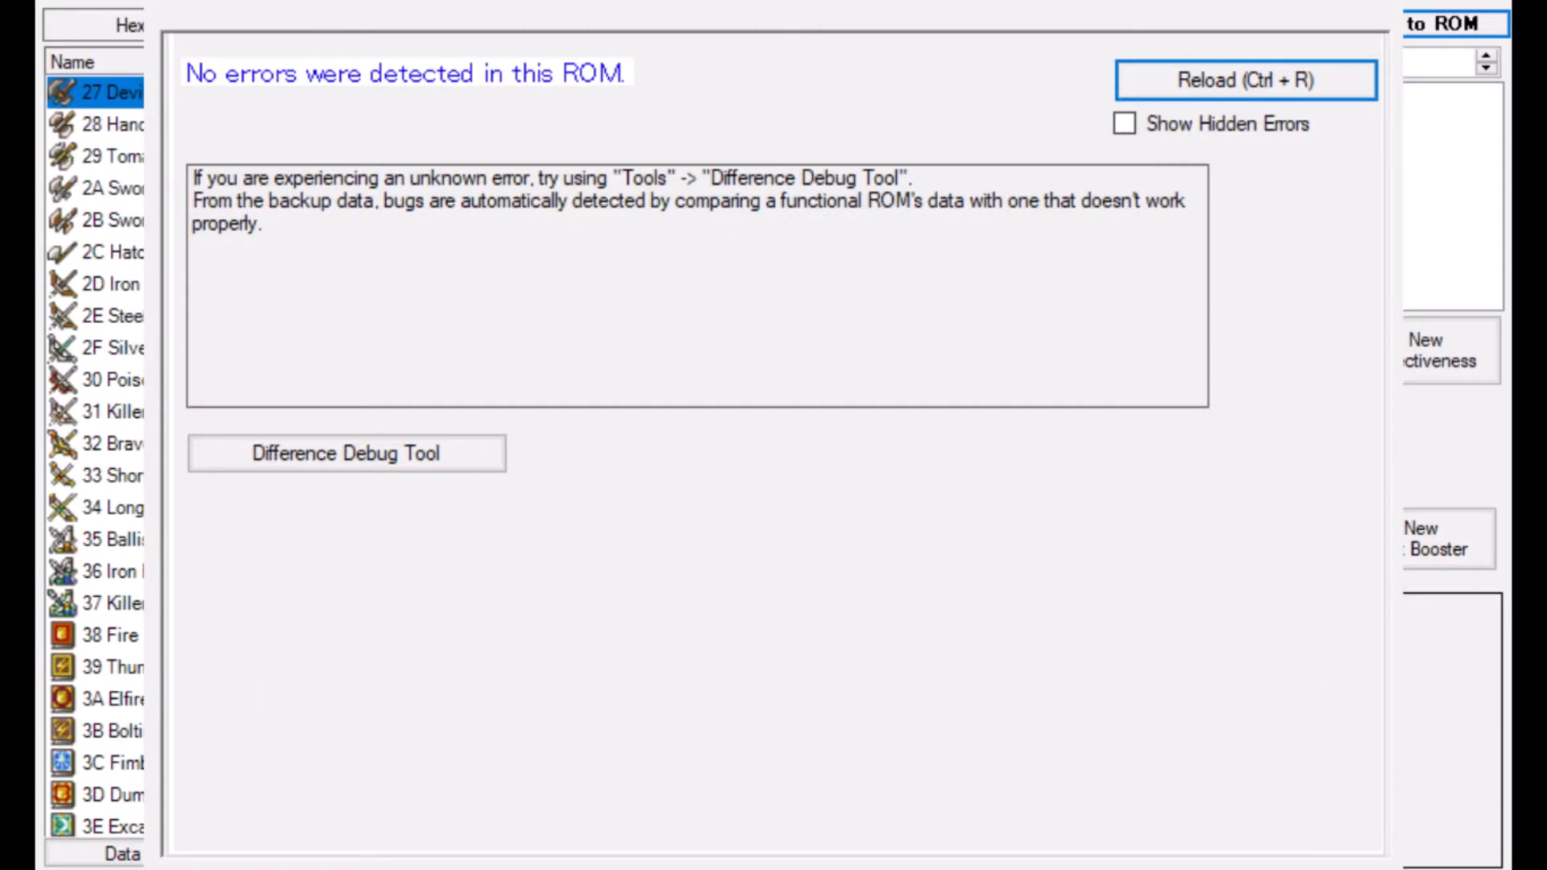
pyautogui.click(1253, 78)
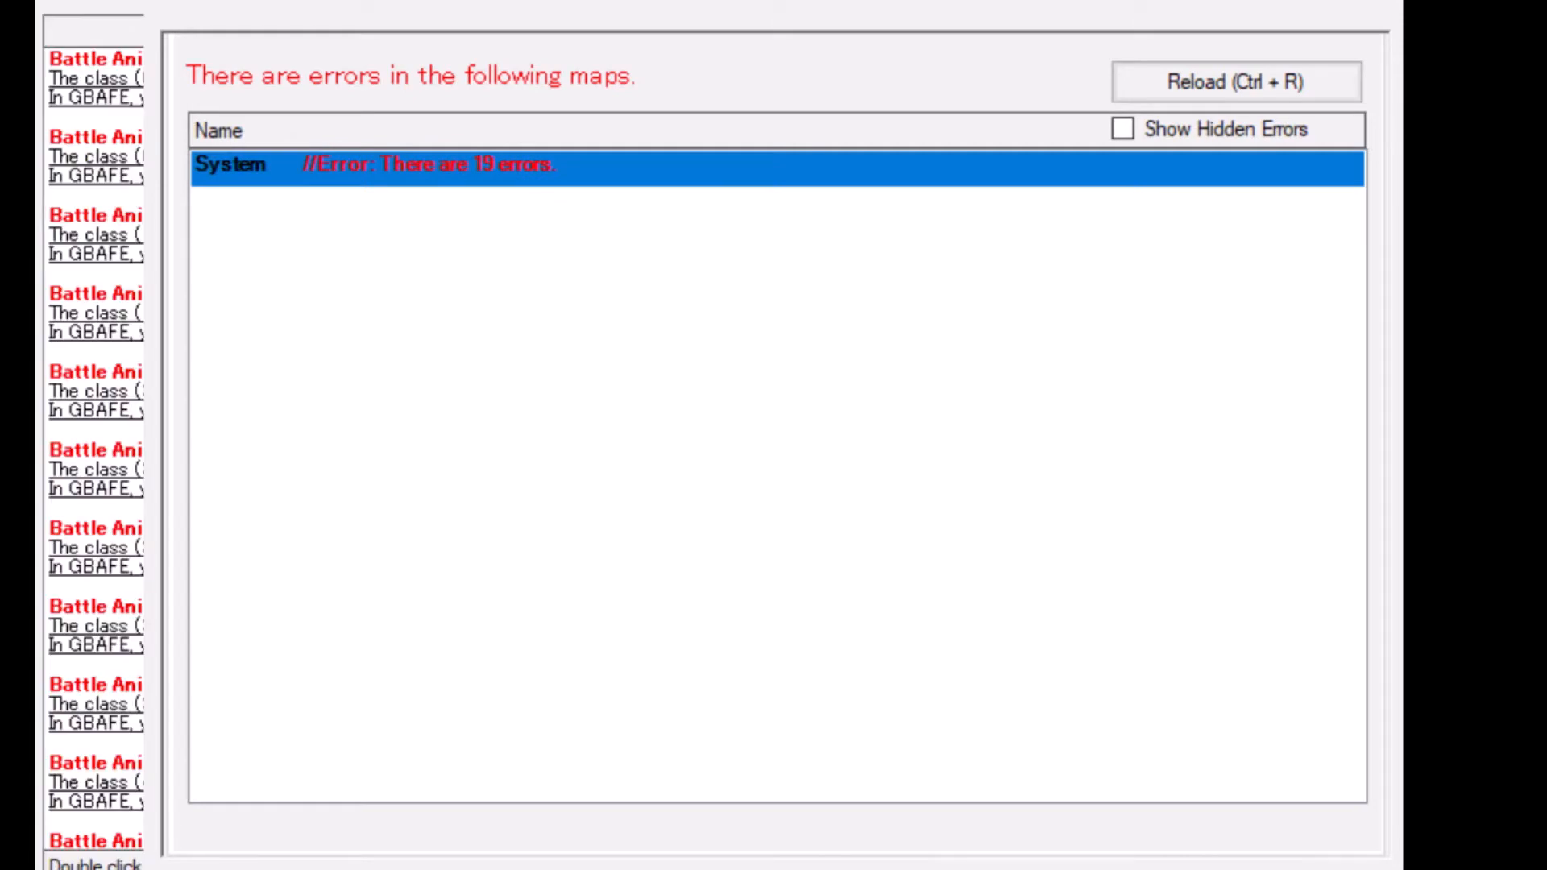
pyautogui.press('Escape')
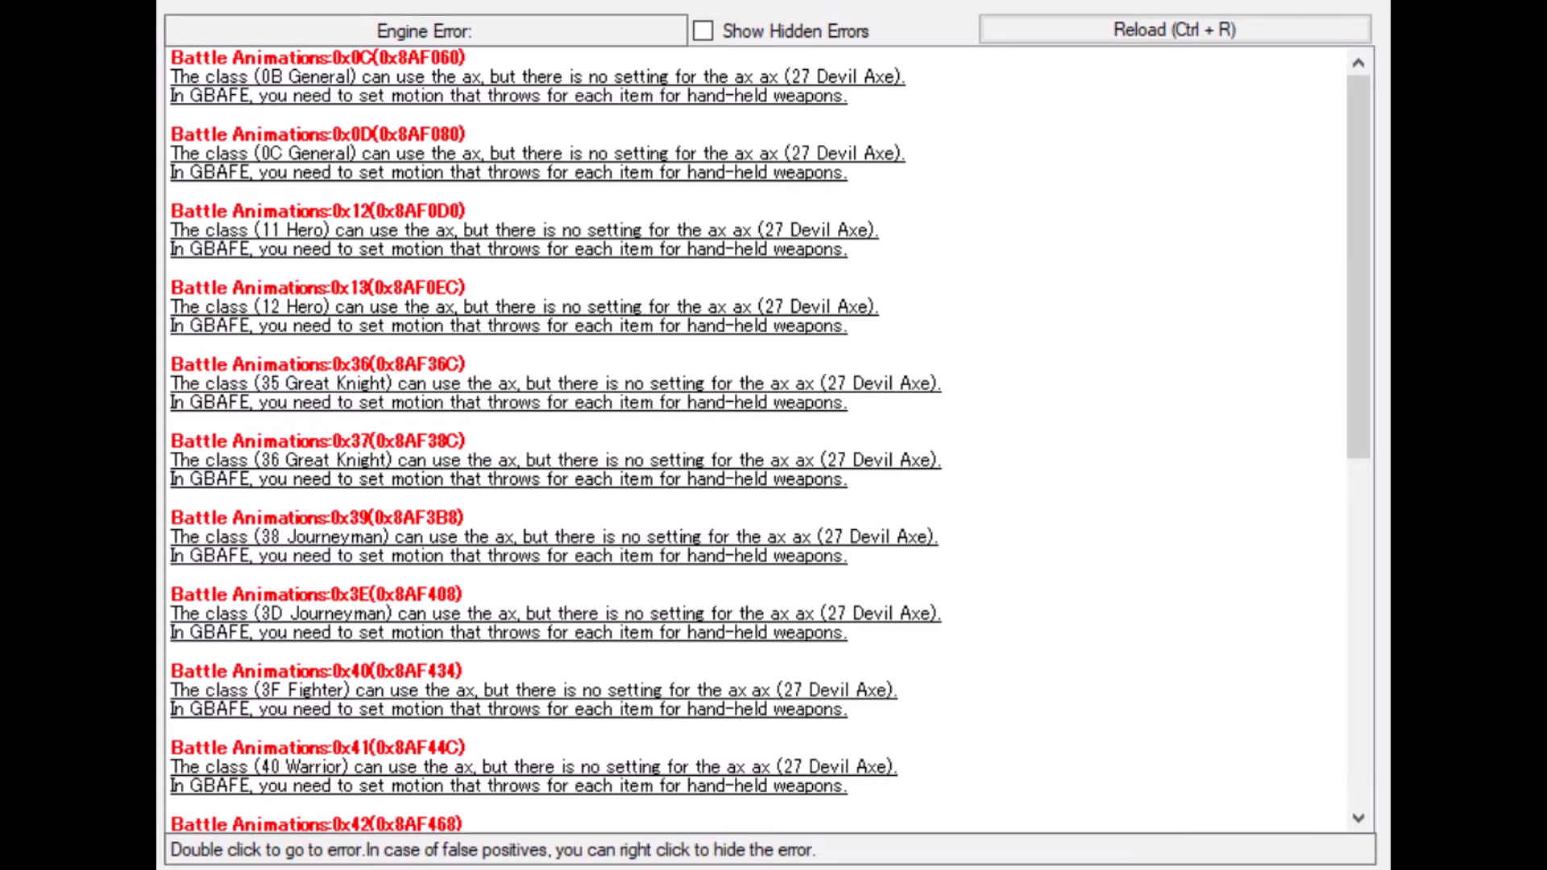
# - Examine the battle animation errors reported for each axe-using class with the Devil Axe
pyautogui.scroll(-8, 776, 282)
pyautogui.scroll(8, 830, 299)
pyautogui.scroll(-8, 835, 302)
pyautogui.scroll(6, 834, 302)
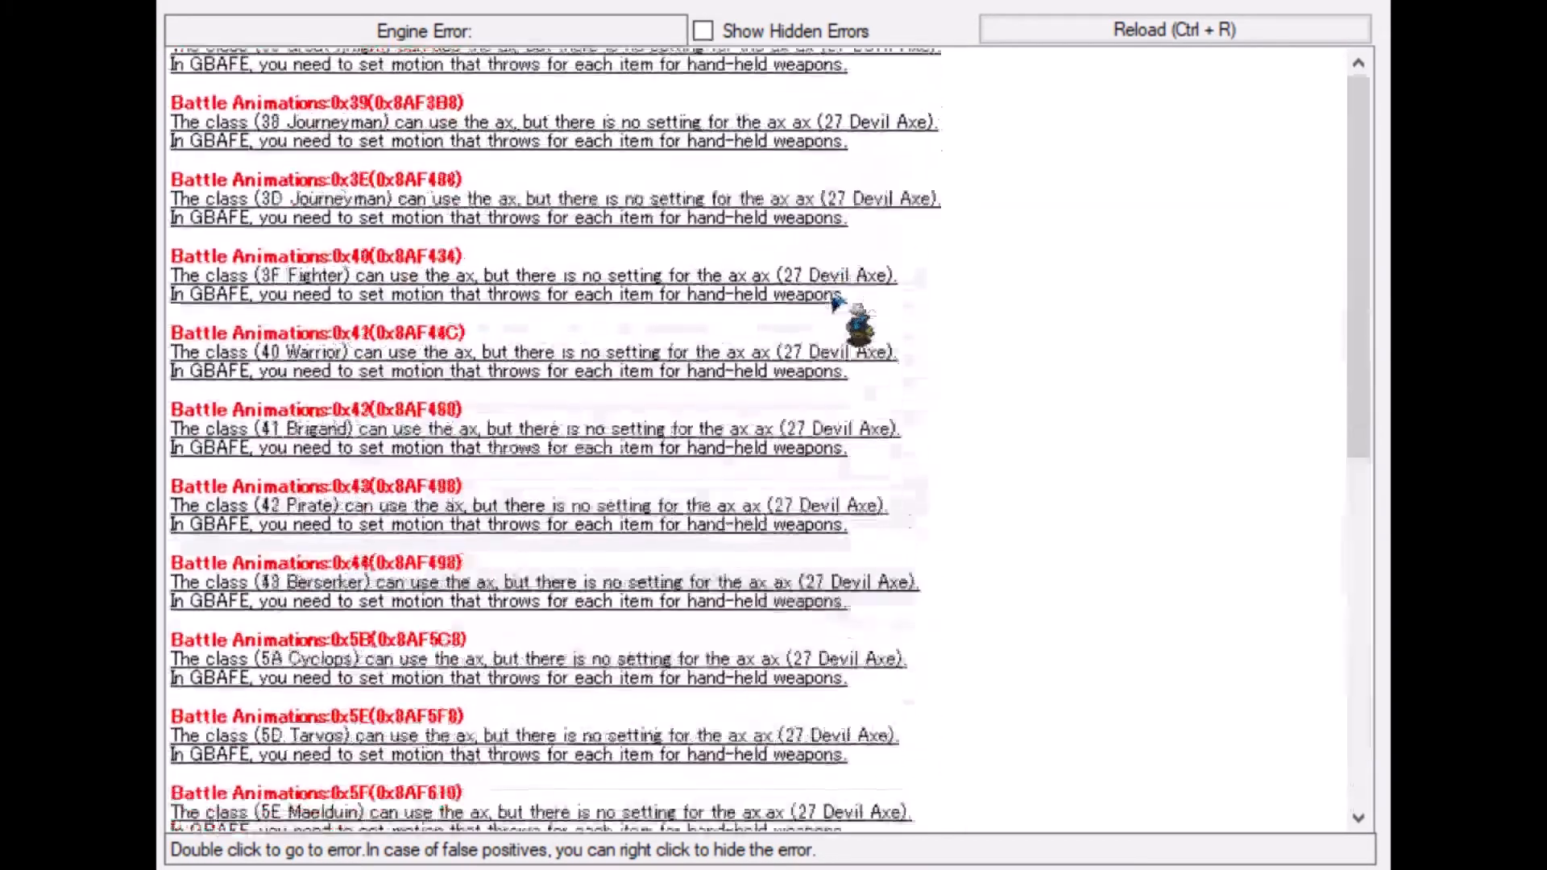
pyautogui.scroll(5, 834, 299)
pyautogui.scroll(-12, 812, 269)
pyautogui.scroll(4, 774, 424)
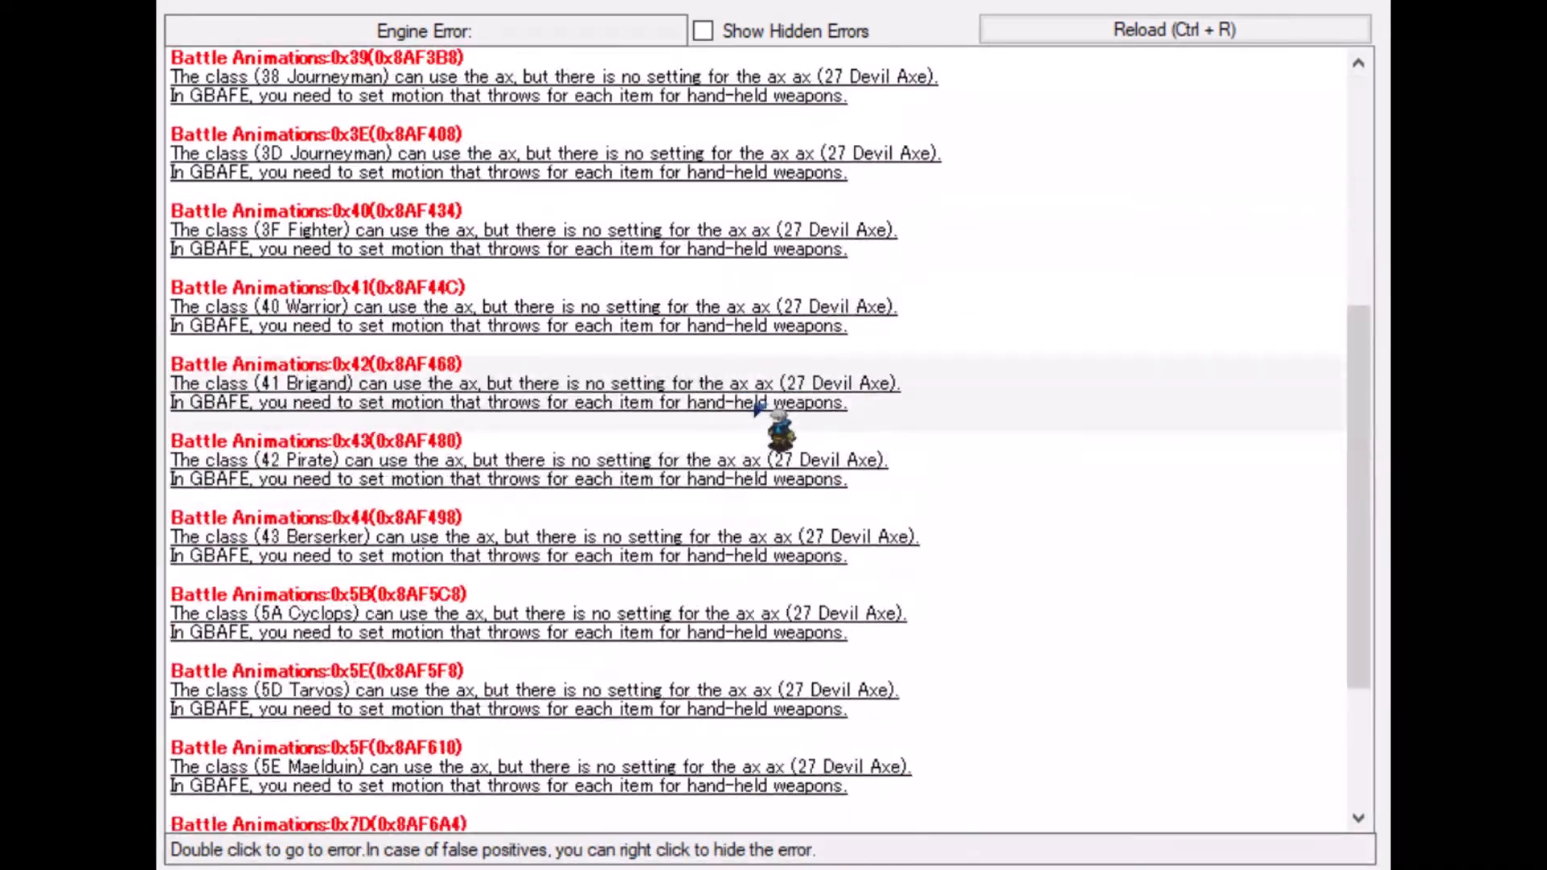
pyautogui.scroll(6, 805, 387)
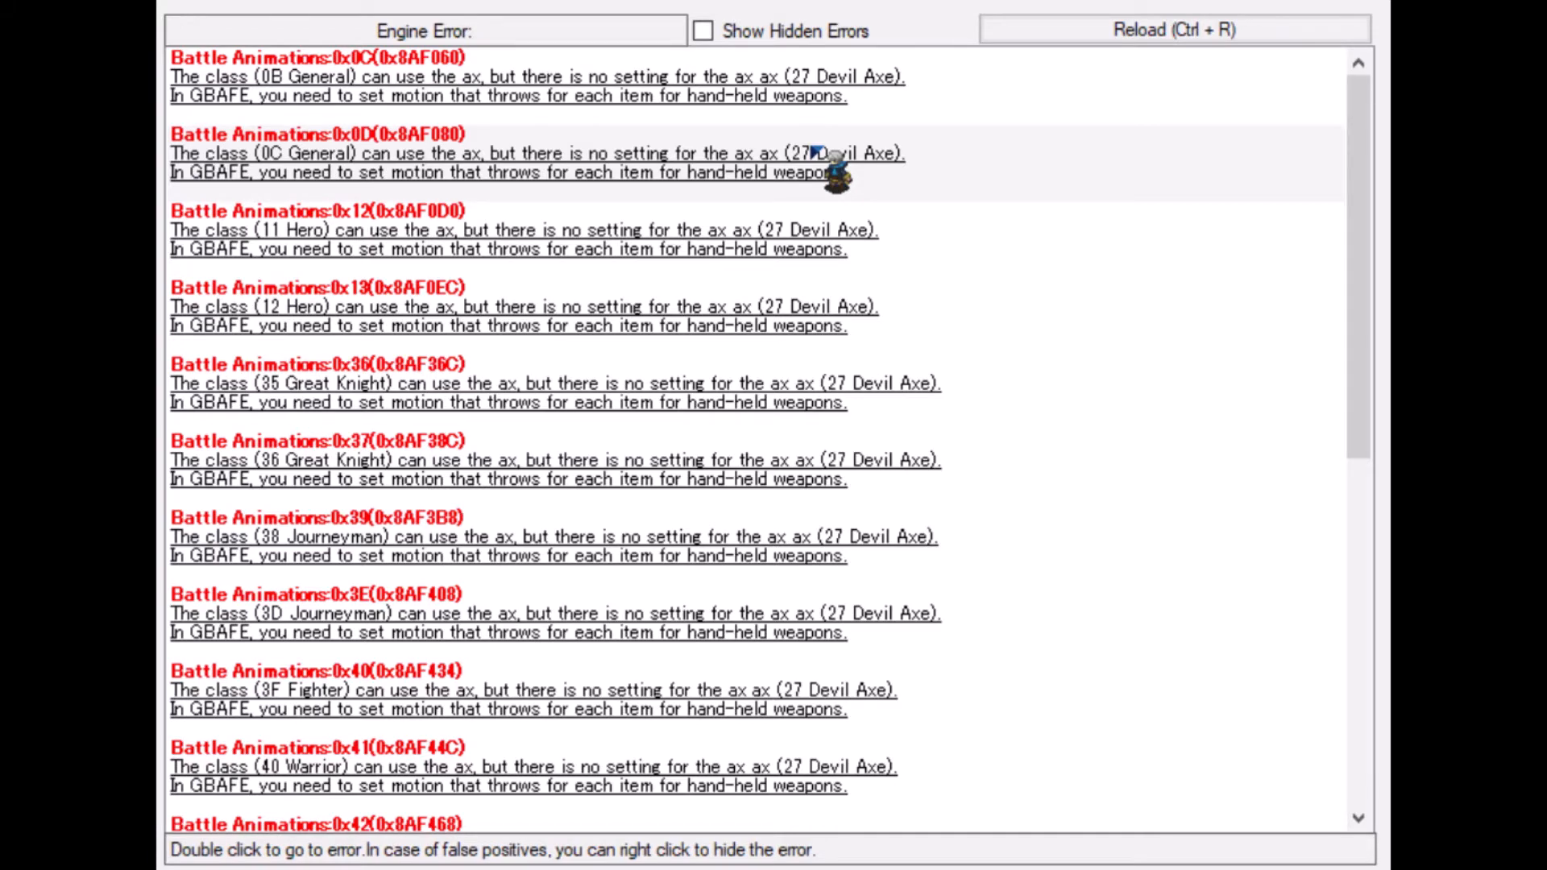
pyautogui.scroll(-3, 836, 162)
pyautogui.scroll(3, 892, 442)
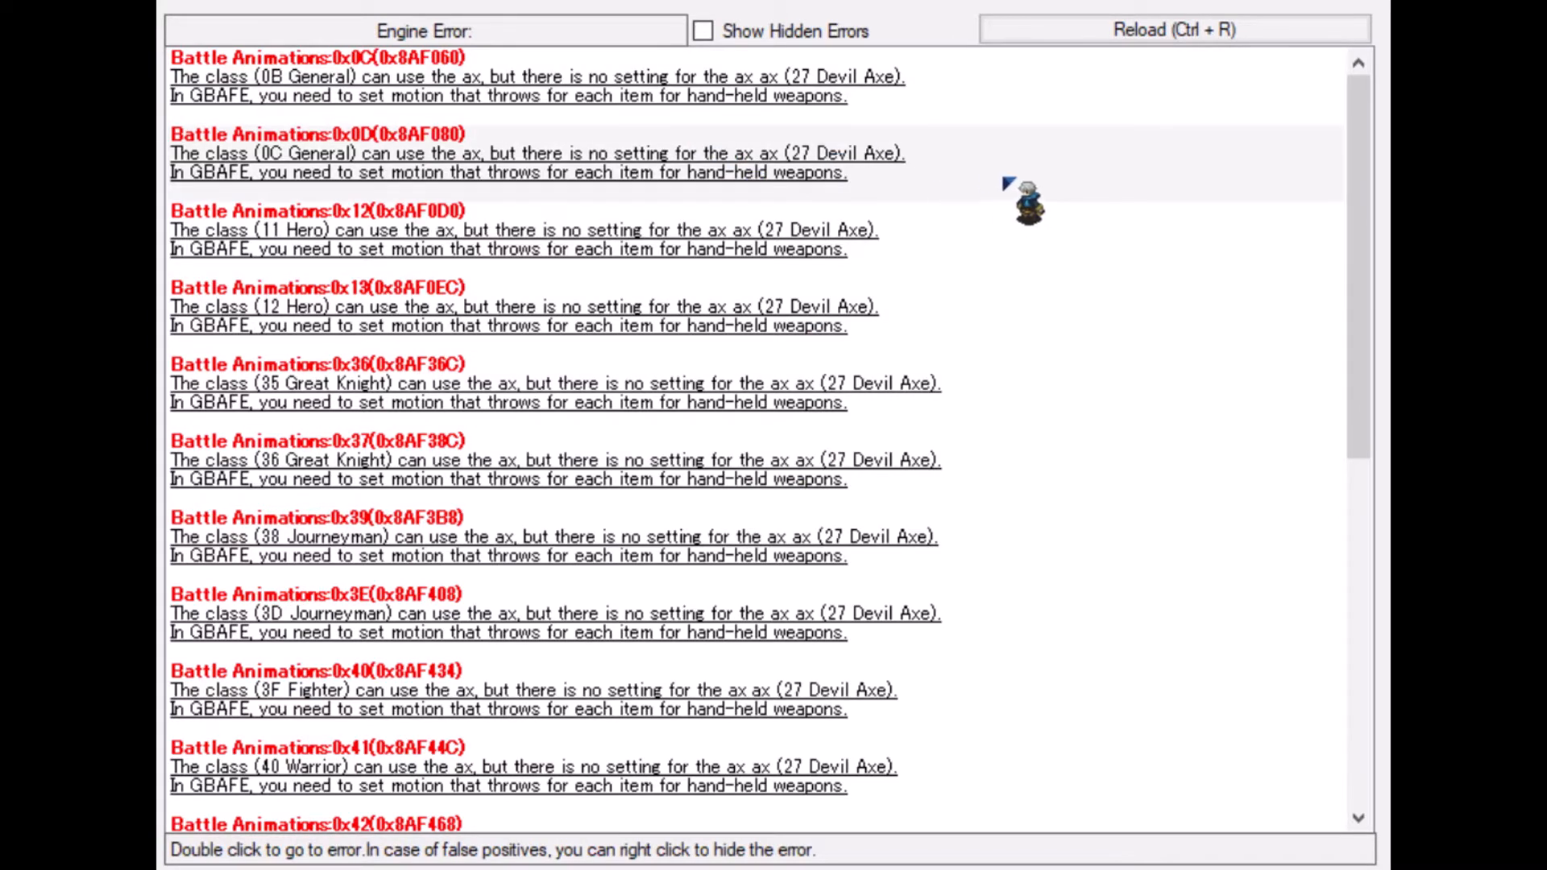
# - Open the battle animation settings of class 0B General from its Devil Axe error and select the Hand Axe entry
pyautogui.click(874, 98)
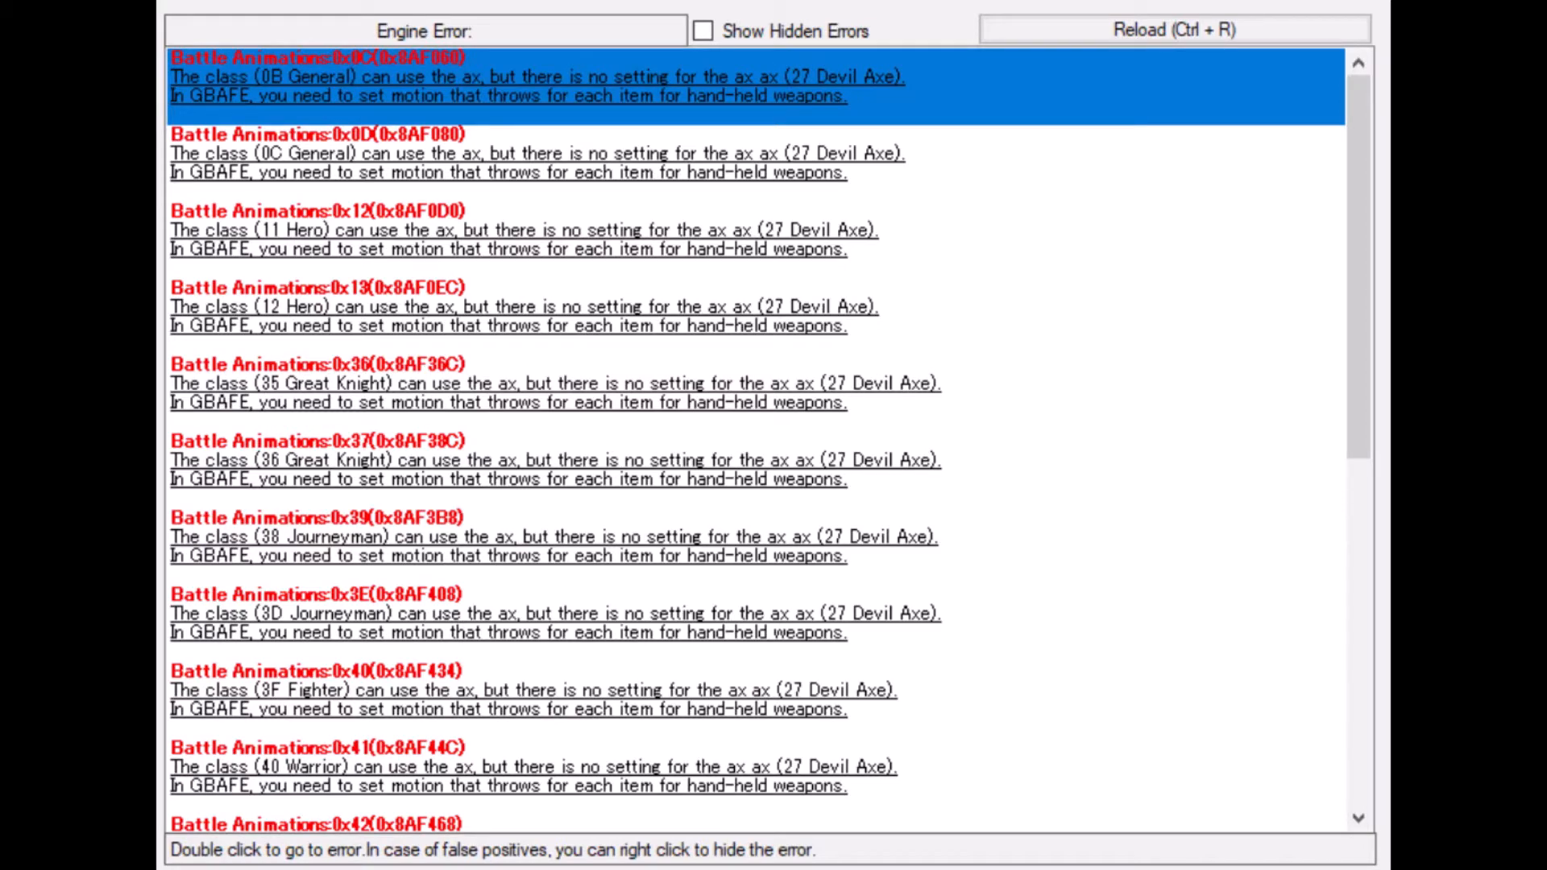
pyautogui.doubleClick(516, 87)
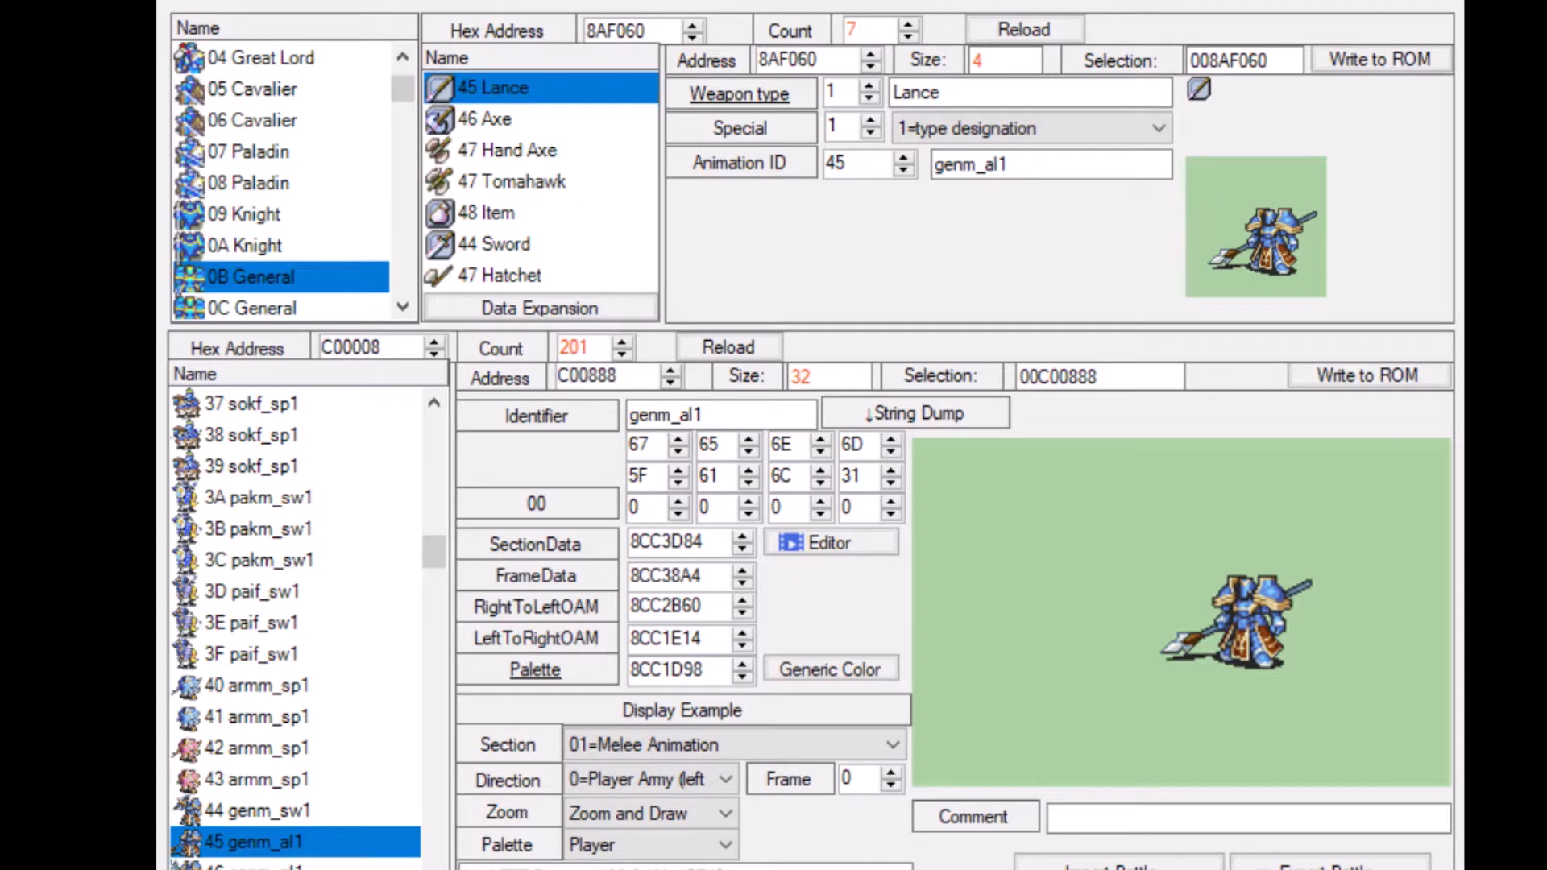
pyautogui.click(522, 153)
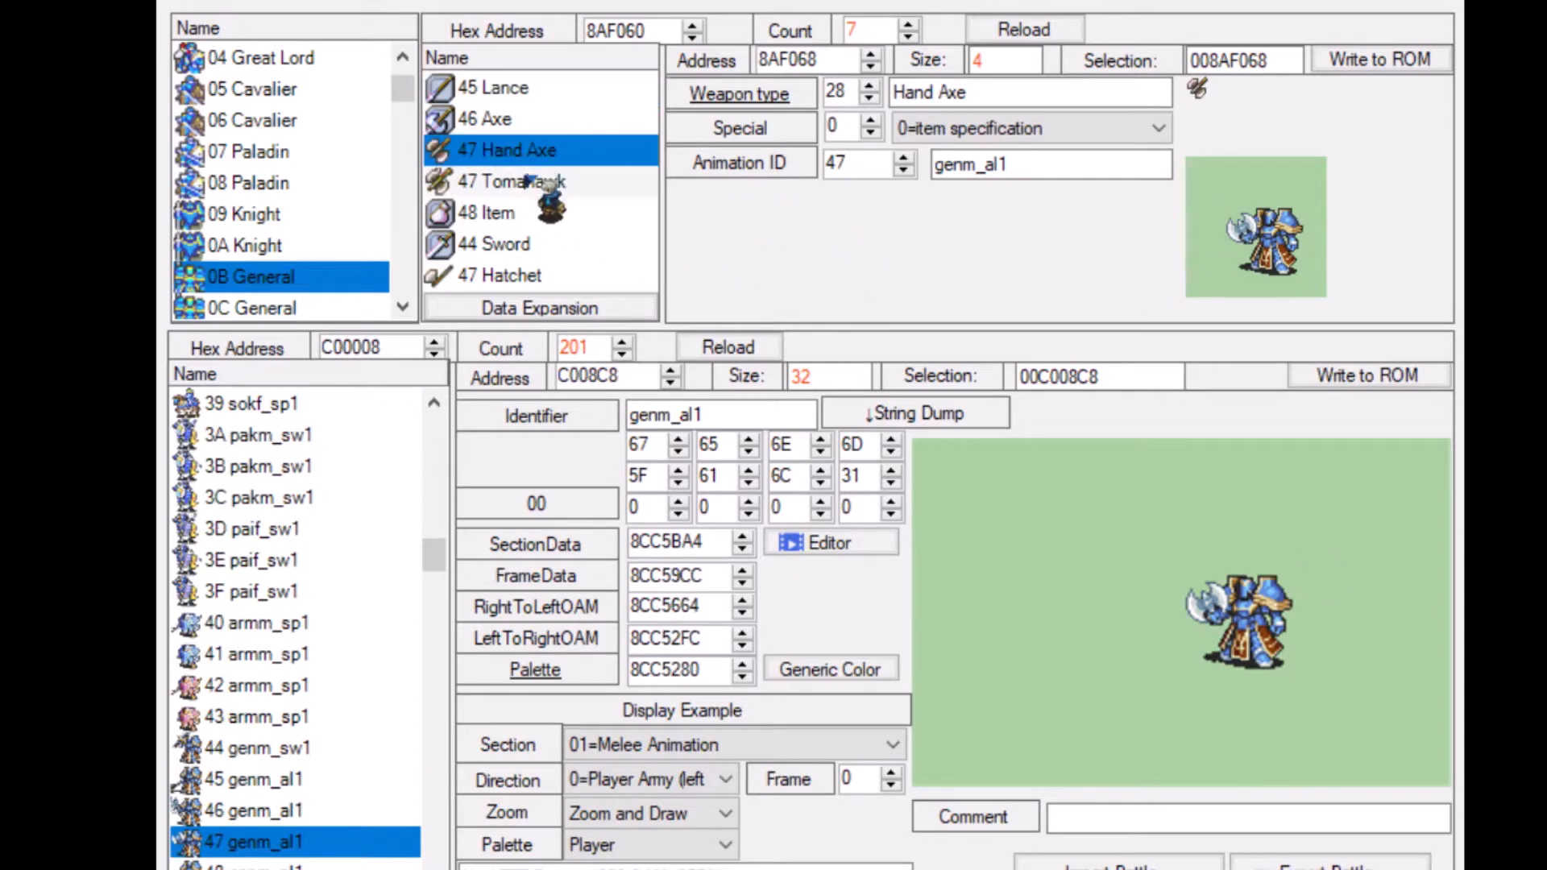
# - Compare the General's Hand Axe, Tomahawk and Hatchet entries to check their item specification and animation ID
pyautogui.click(524, 176)
pyautogui.click(520, 157)
pyautogui.click(522, 172)
pyautogui.click(522, 157)
pyautogui.click(523, 173)
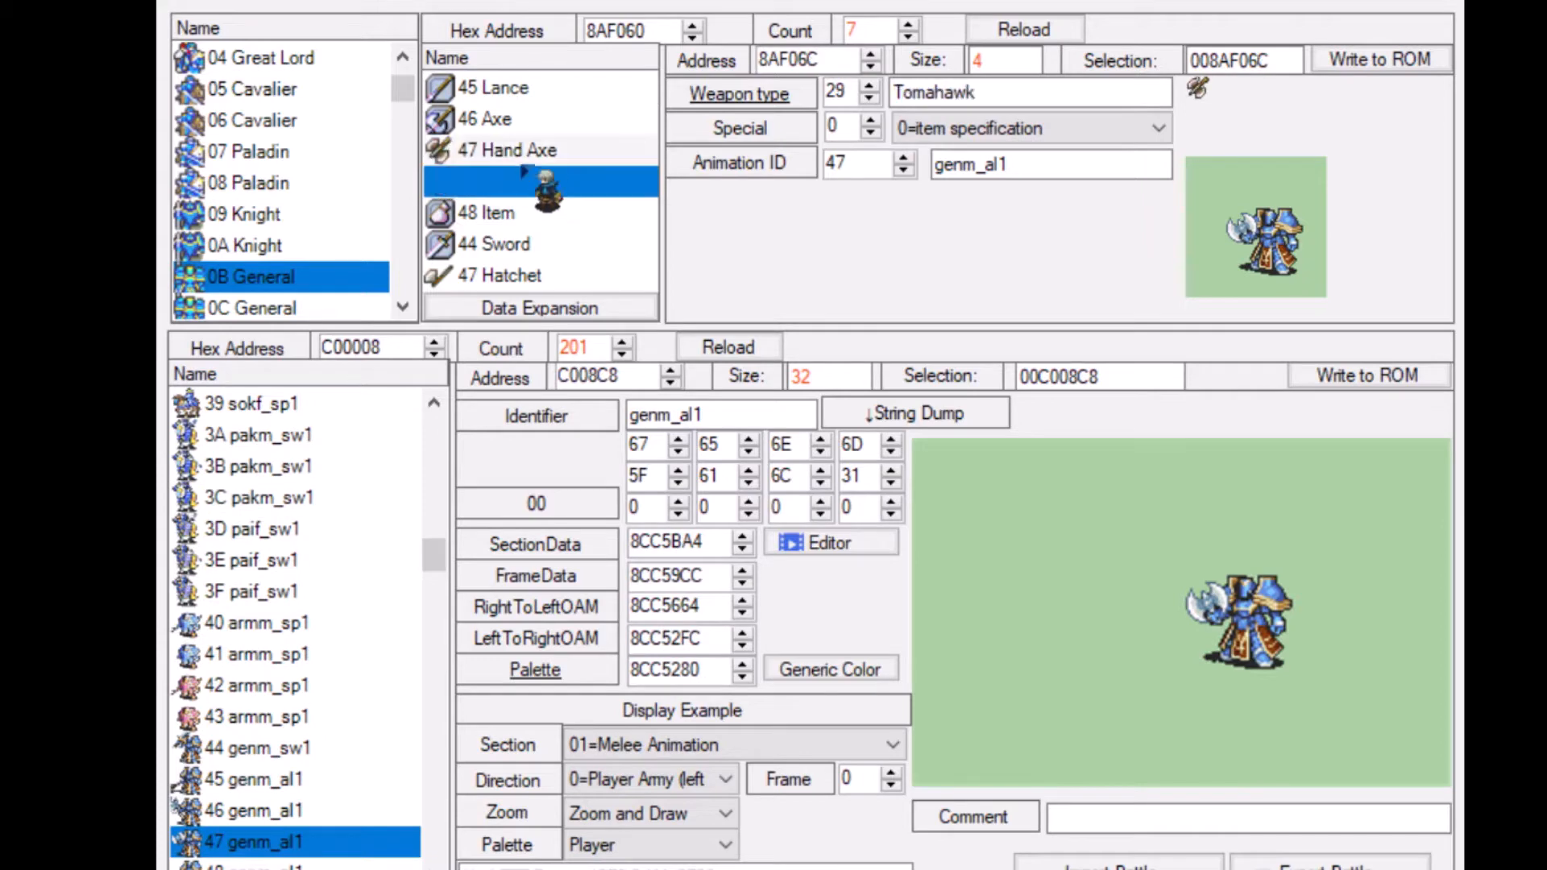
pyautogui.click(522, 157)
pyautogui.click(524, 172)
pyautogui.click(522, 157)
pyautogui.click(525, 172)
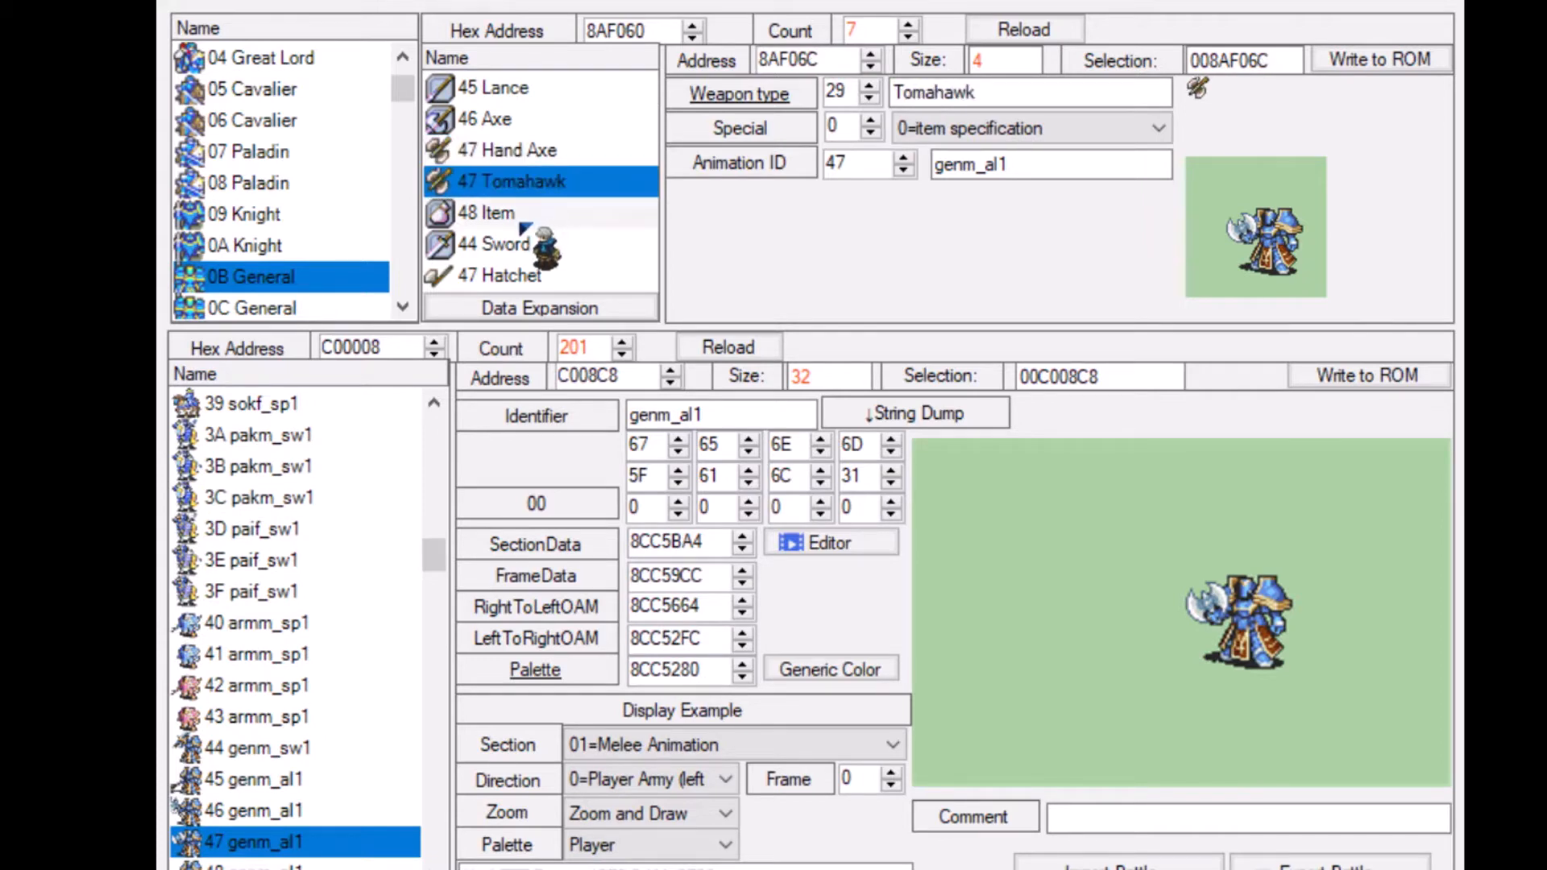
pyautogui.click(540, 159)
pyautogui.click(538, 184)
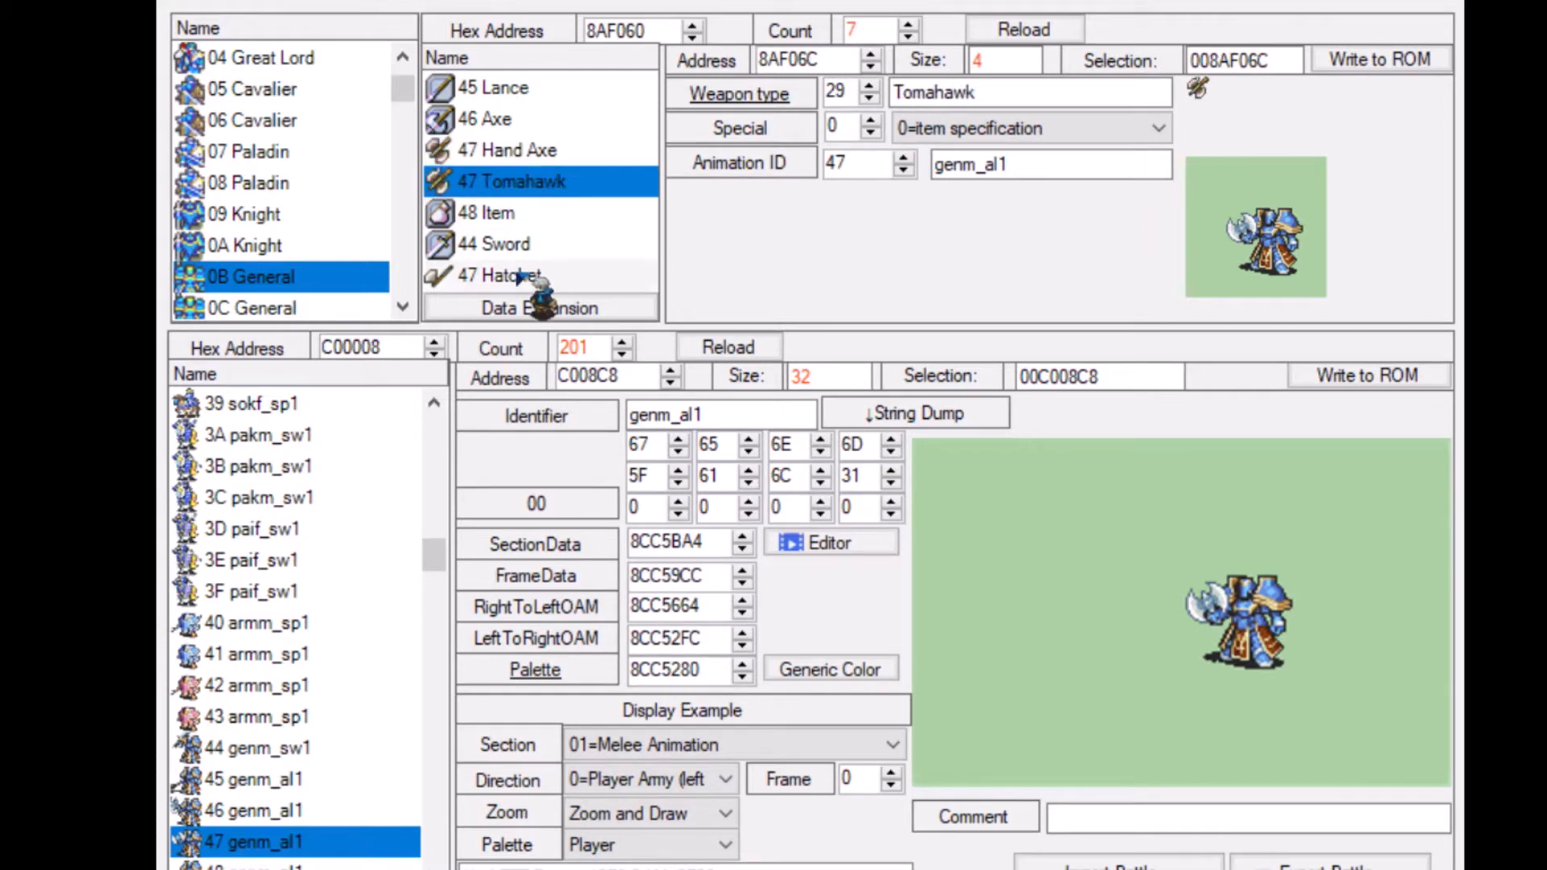
pyautogui.click(520, 277)
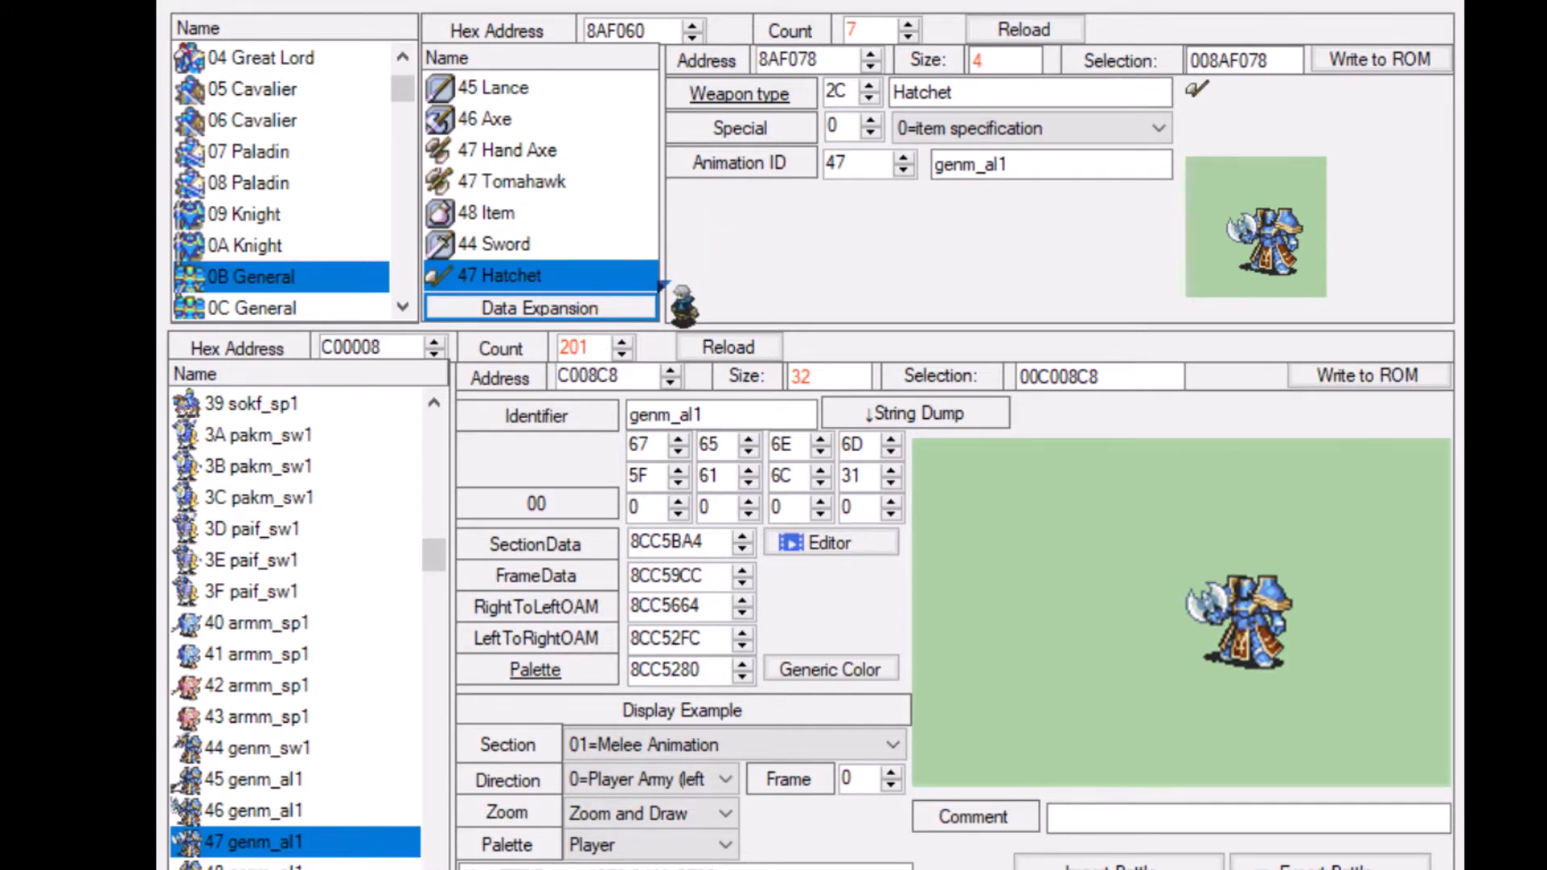
# - Expand the General's animation list to 8 entries and write the new entry to the ROM with Special set to 0=item specification
pyautogui.click(651, 309)
pyautogui.click(516, 288)
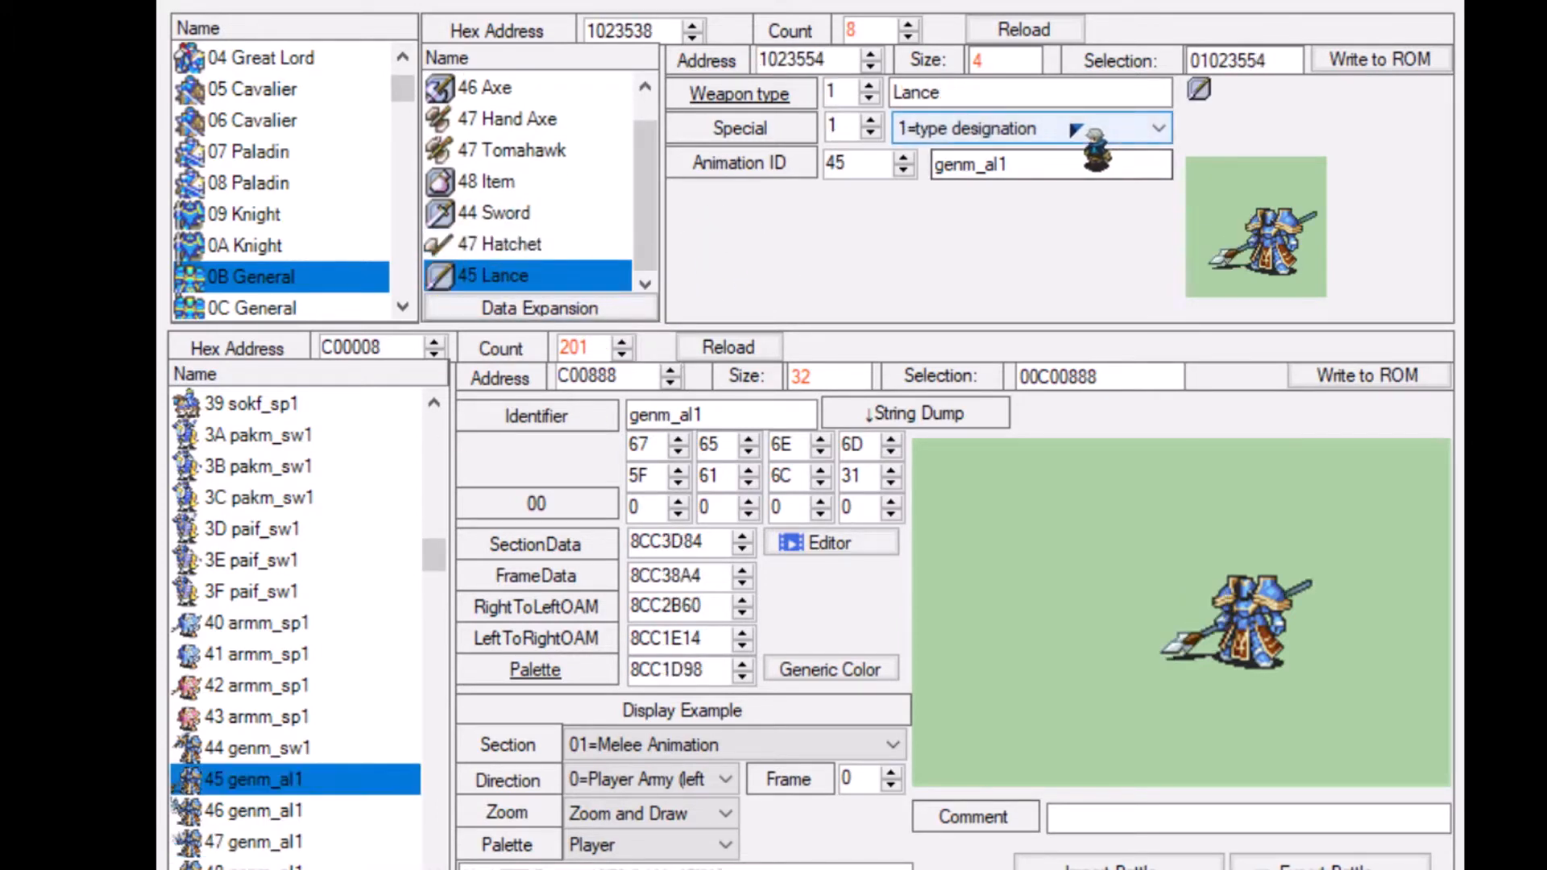
pyautogui.click(1008, 153)
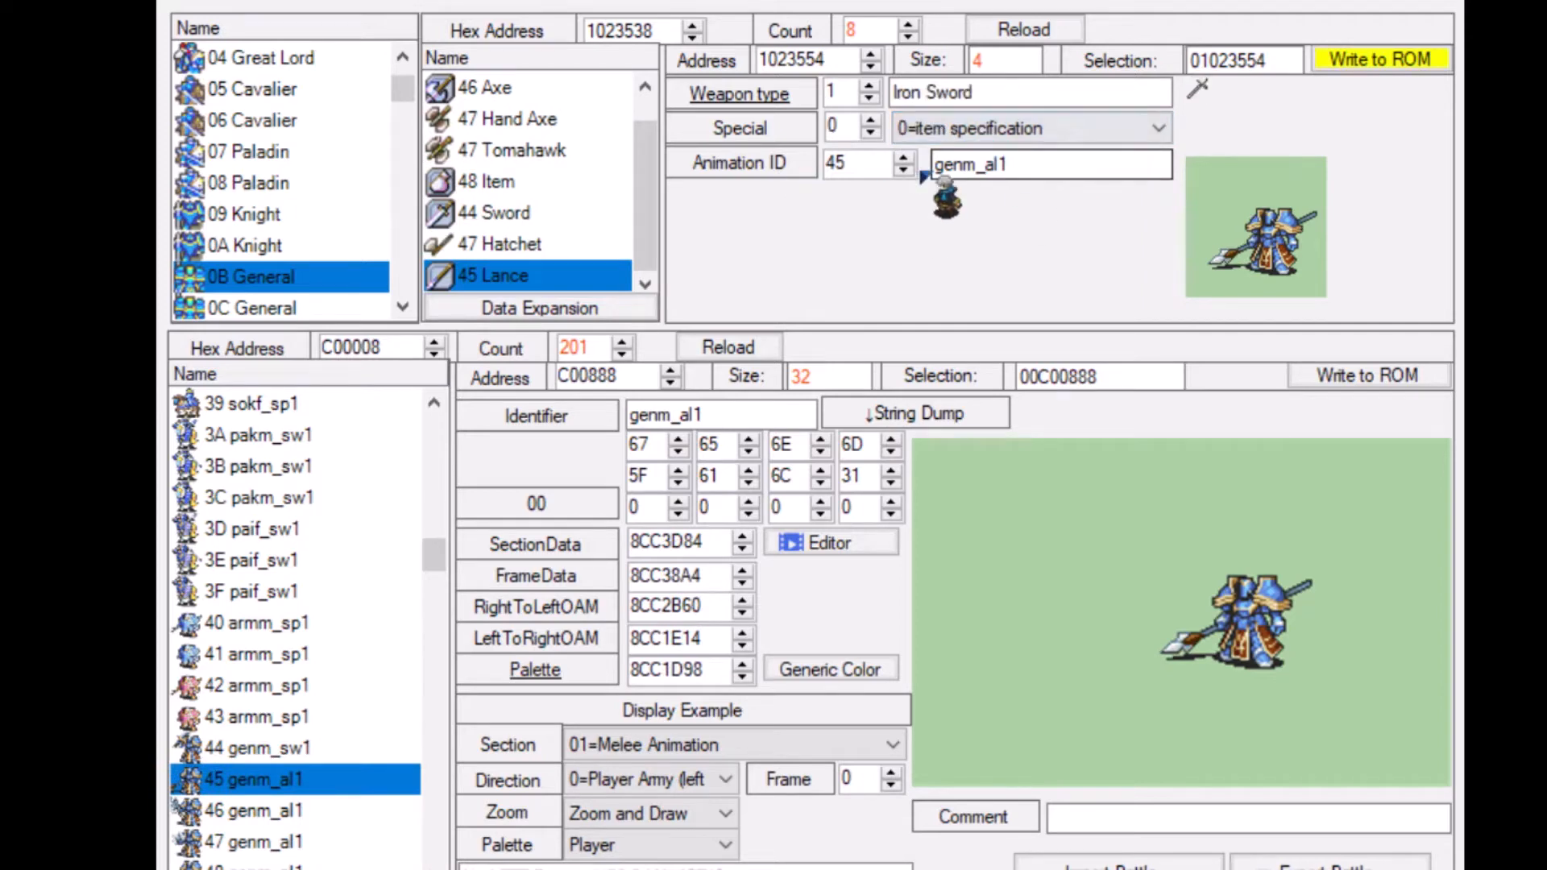
pyautogui.click(1322, 62)
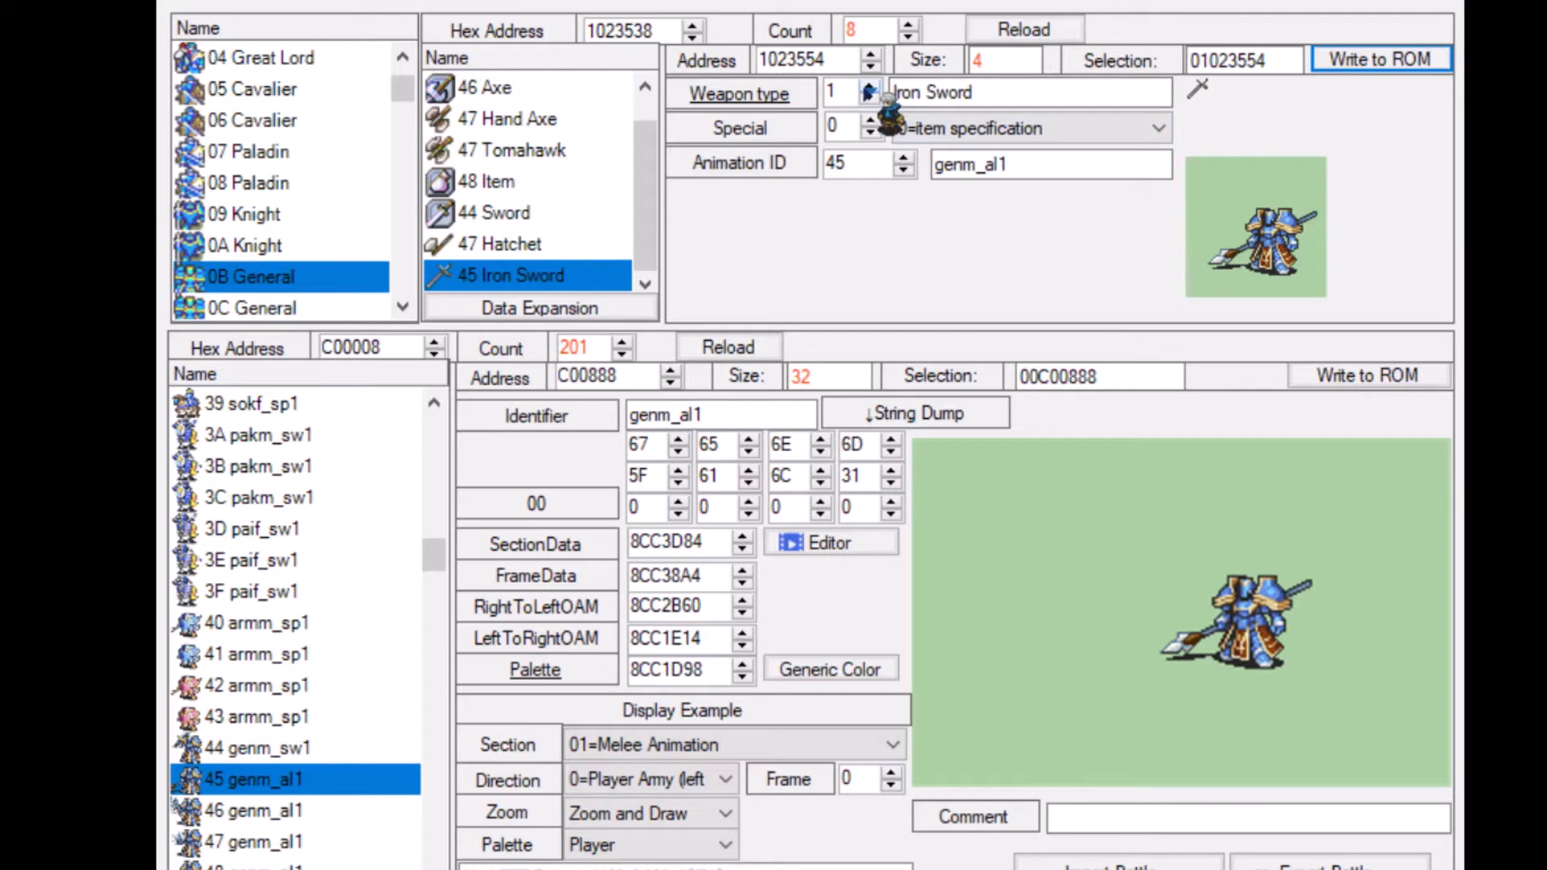
# - Set the new entry's weapon type to 27 (Devil Axe) and write it to the ROM
pyautogui.doubleClick(844, 90)
pyautogui.write('22')
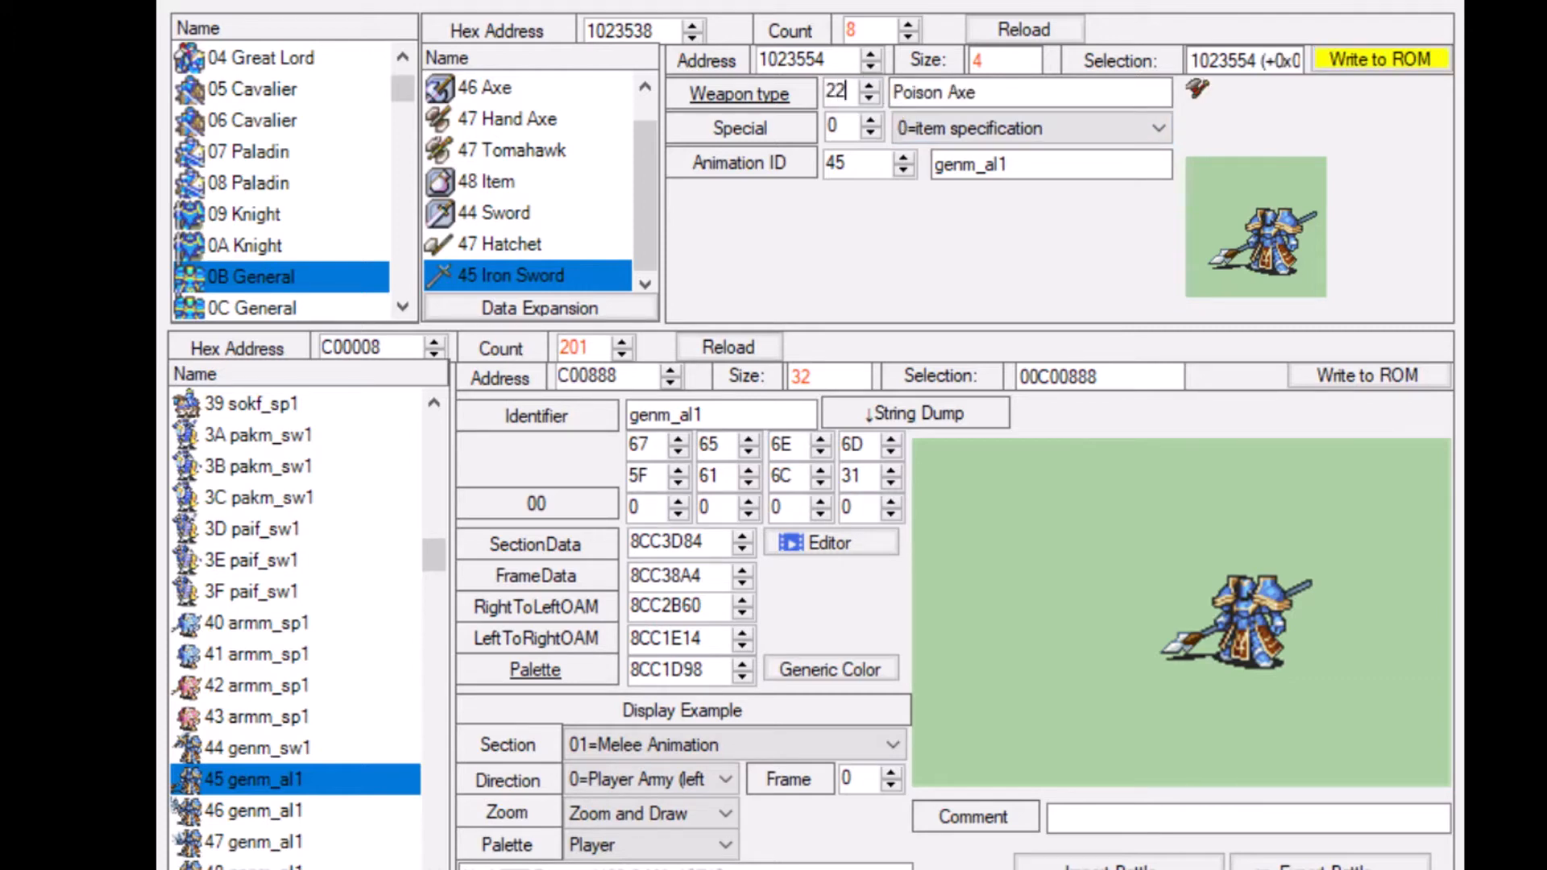
pyautogui.click(875, 99)
pyautogui.click(874, 99)
pyautogui.click(874, 99)
pyautogui.click(874, 99)
pyautogui.click(877, 87)
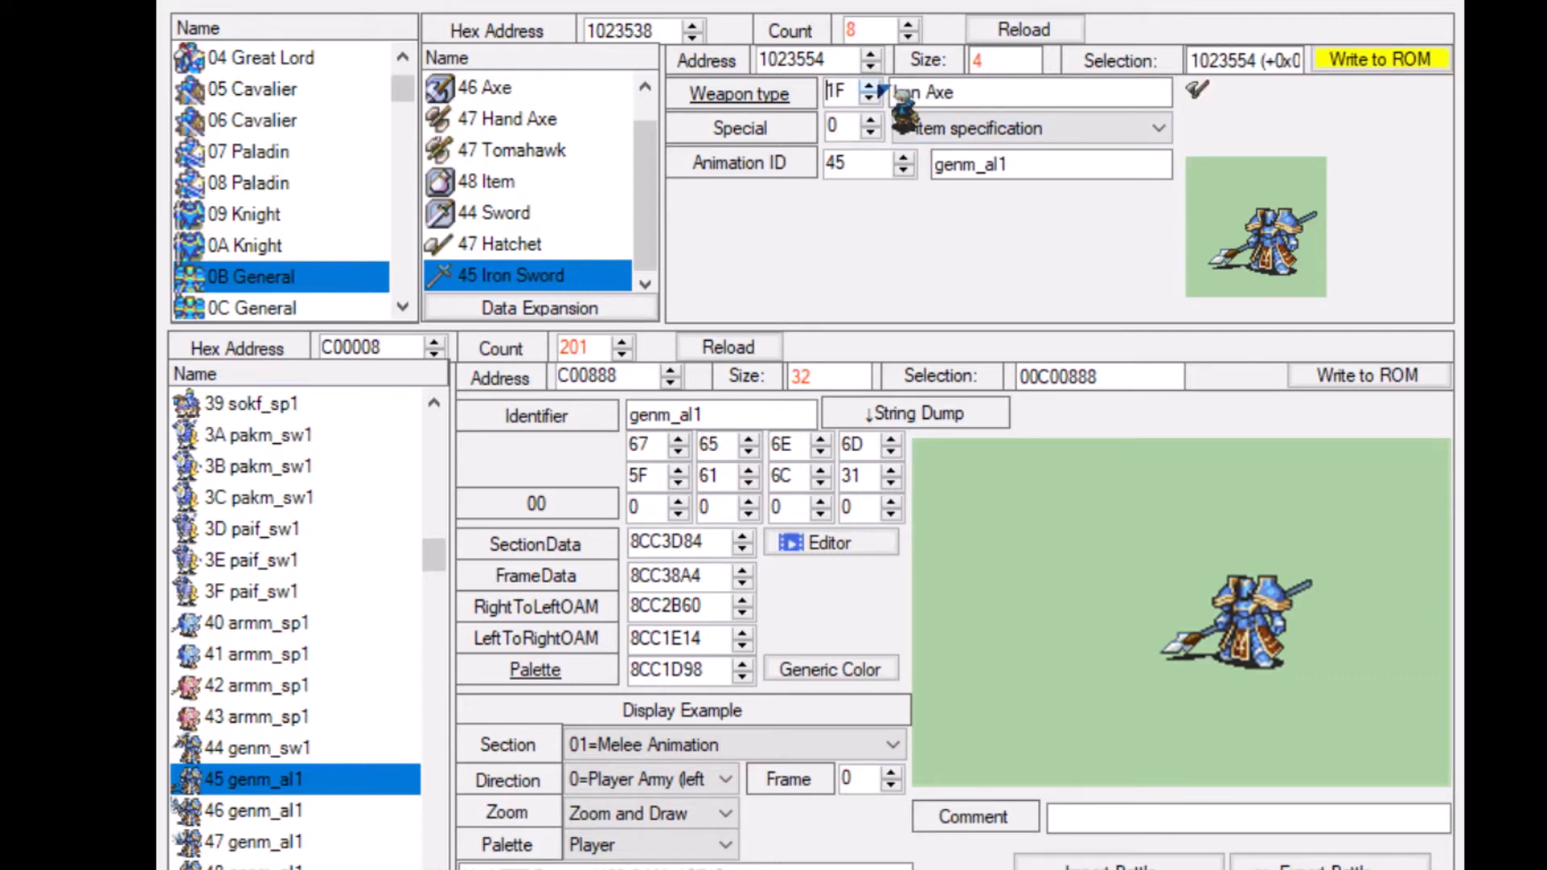
pyautogui.click(877, 85)
pyautogui.click(877, 86)
pyautogui.click(877, 85)
pyautogui.click(876, 85)
pyautogui.click(876, 86)
pyautogui.click(876, 86)
pyautogui.click(874, 85)
pyautogui.click(874, 86)
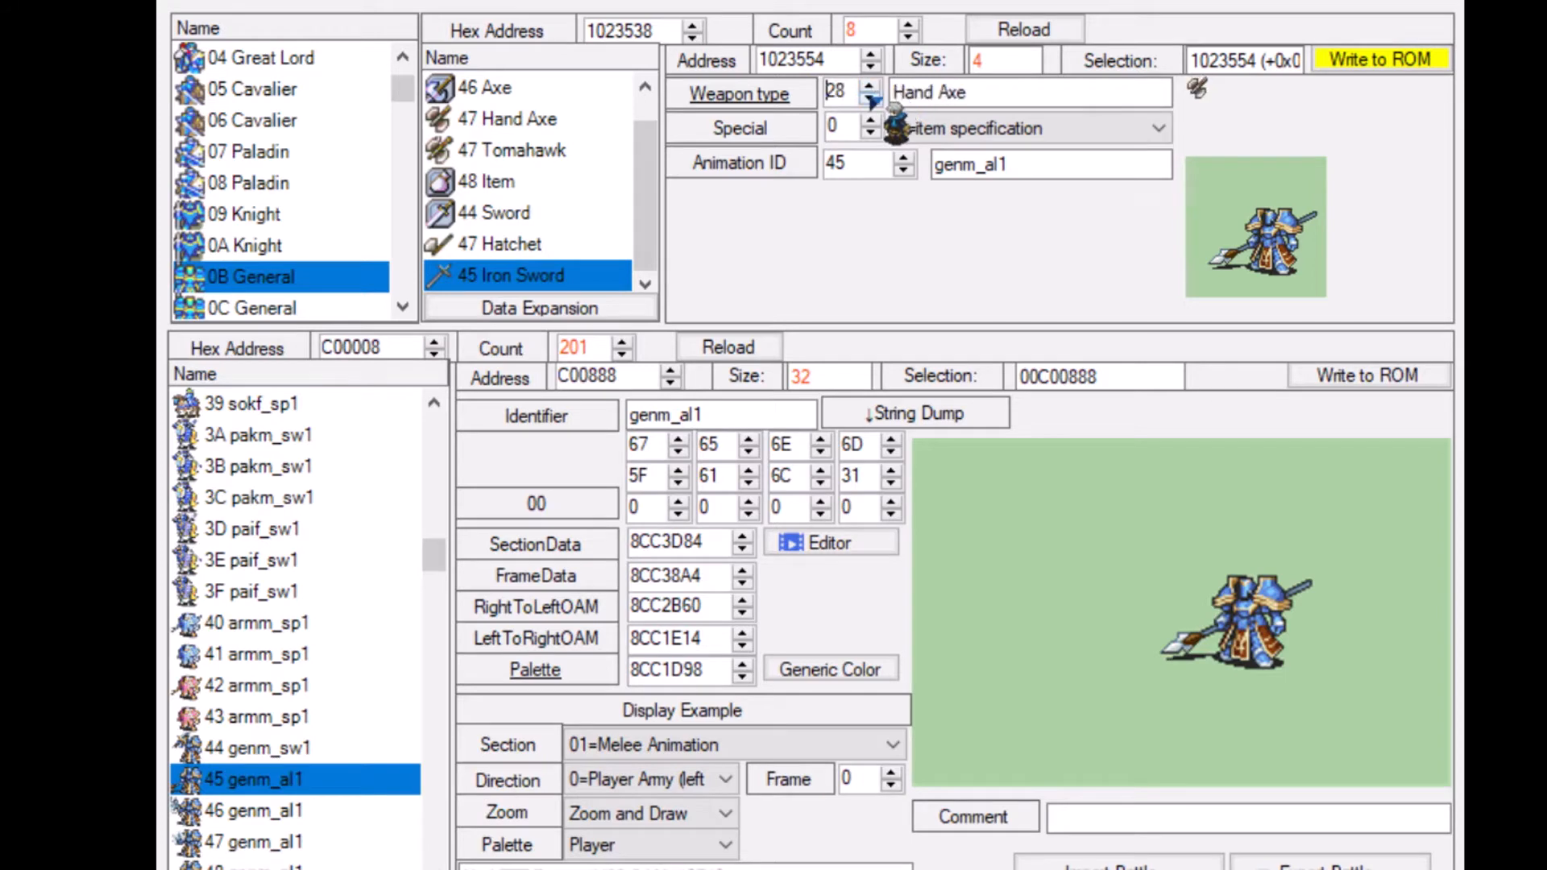
pyautogui.click(872, 100)
pyautogui.click(1338, 58)
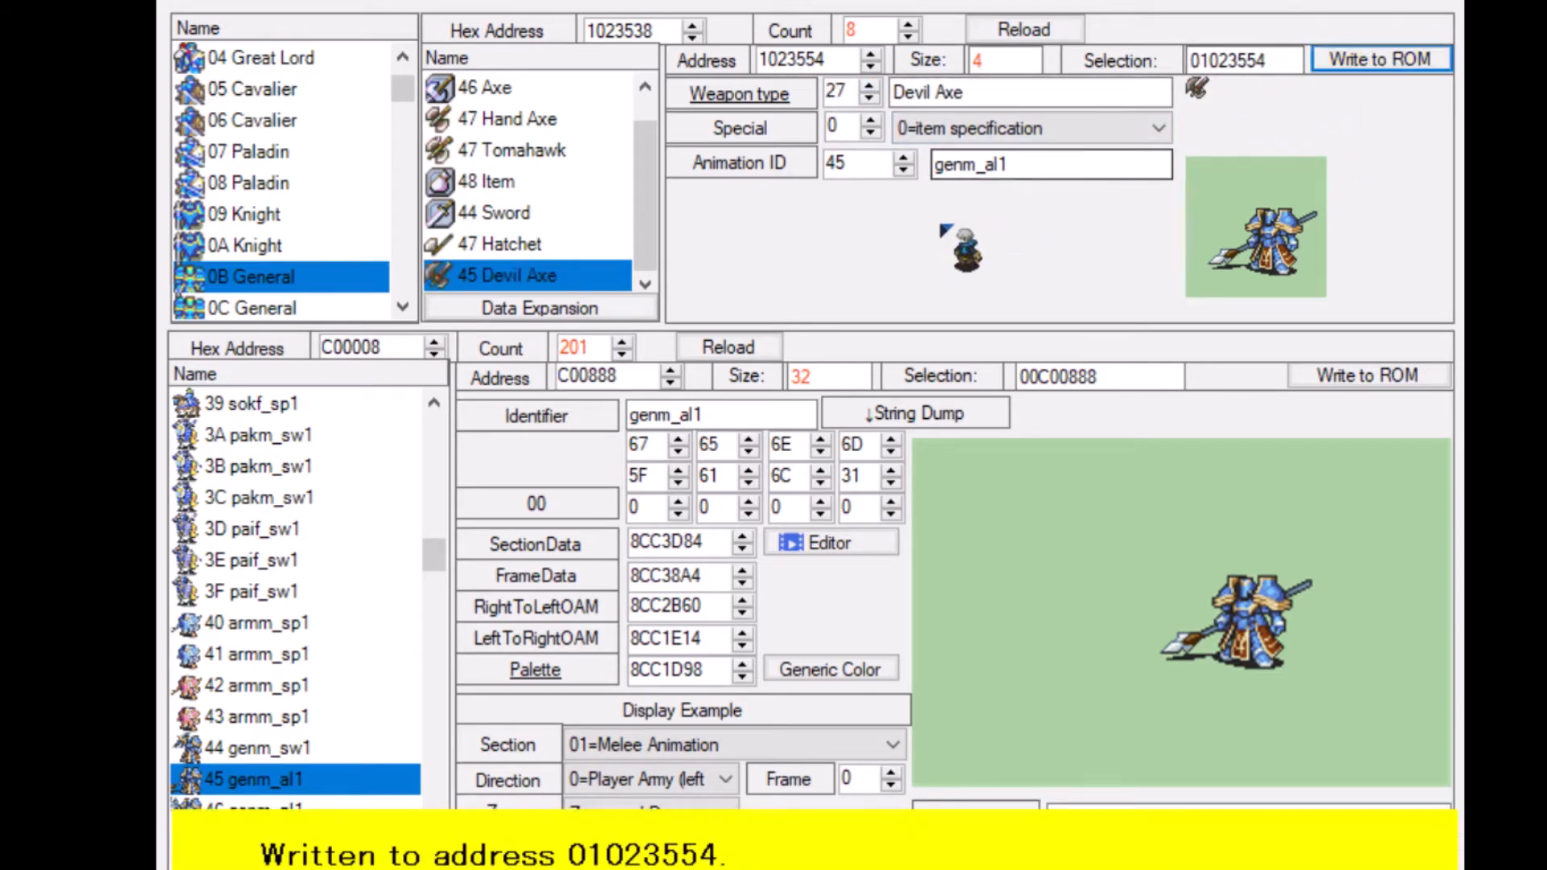
# - Set the Devil Axe entry's animation ID to 47 and write it to the ROM
pyautogui.click(904, 158)
pyautogui.click(904, 158)
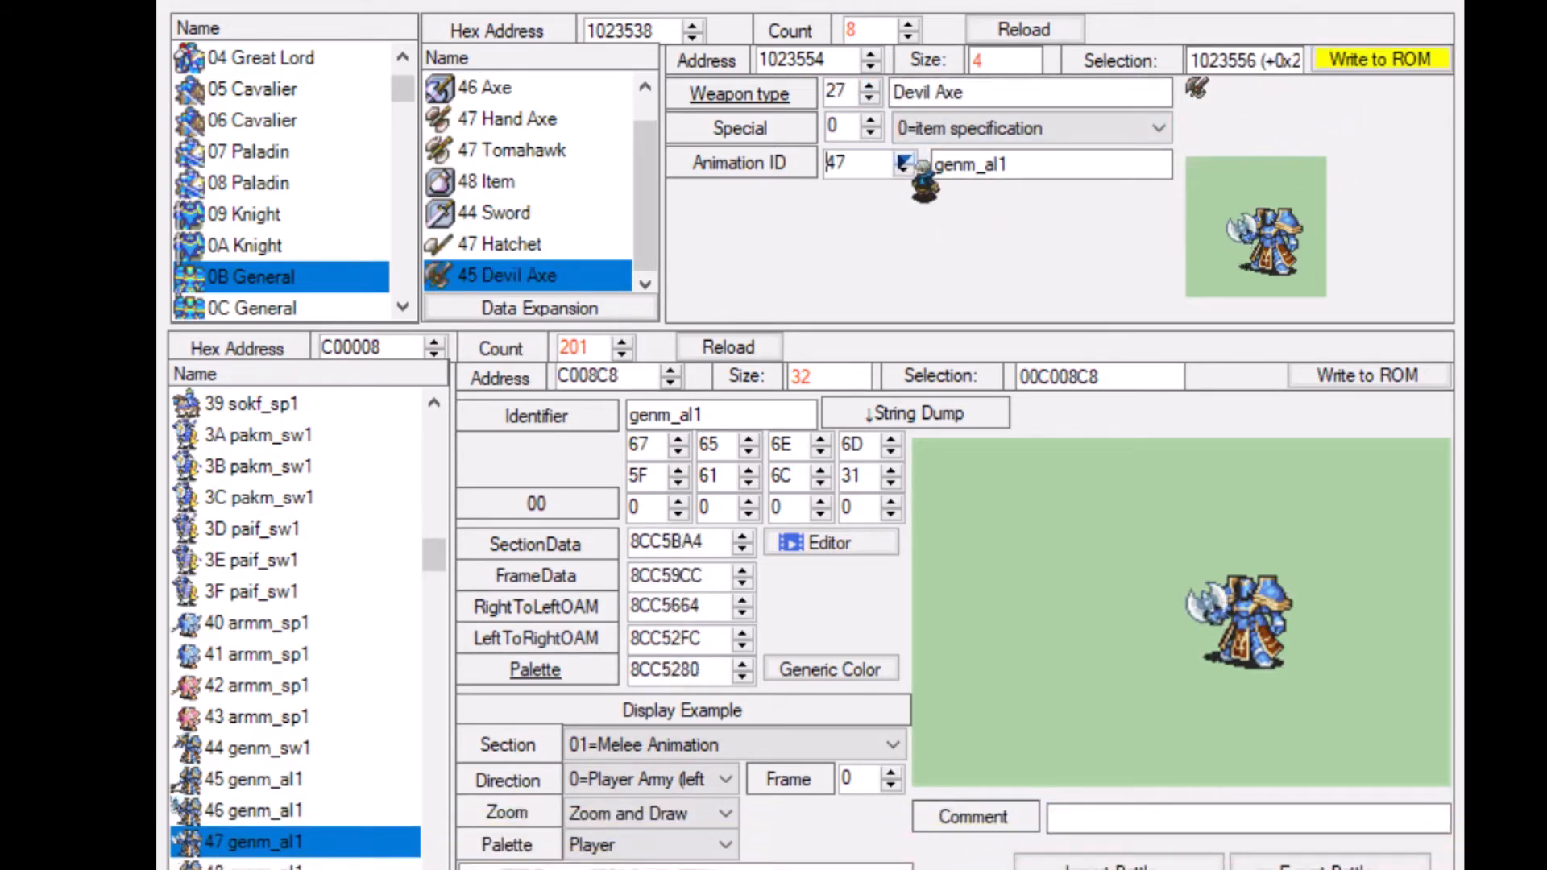
pyautogui.click(1402, 66)
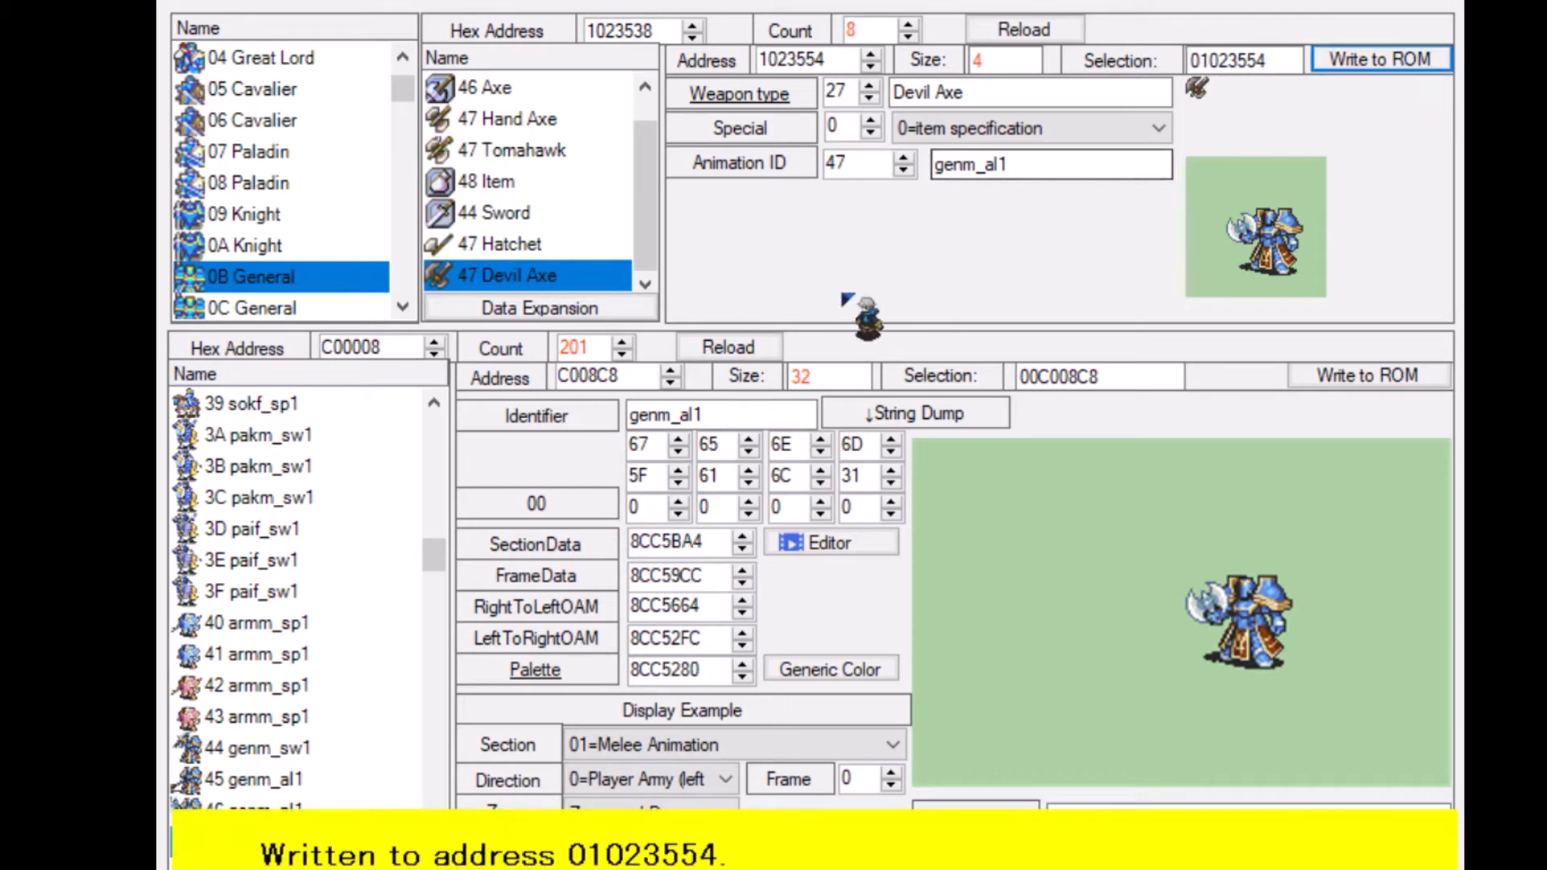
# - Step through the frames in the General's battle animation preview and reload the engine error list
pyautogui.tripleClick(891, 772)
pyautogui.tripleClick(892, 772)
pyautogui.tripleClick(891, 771)
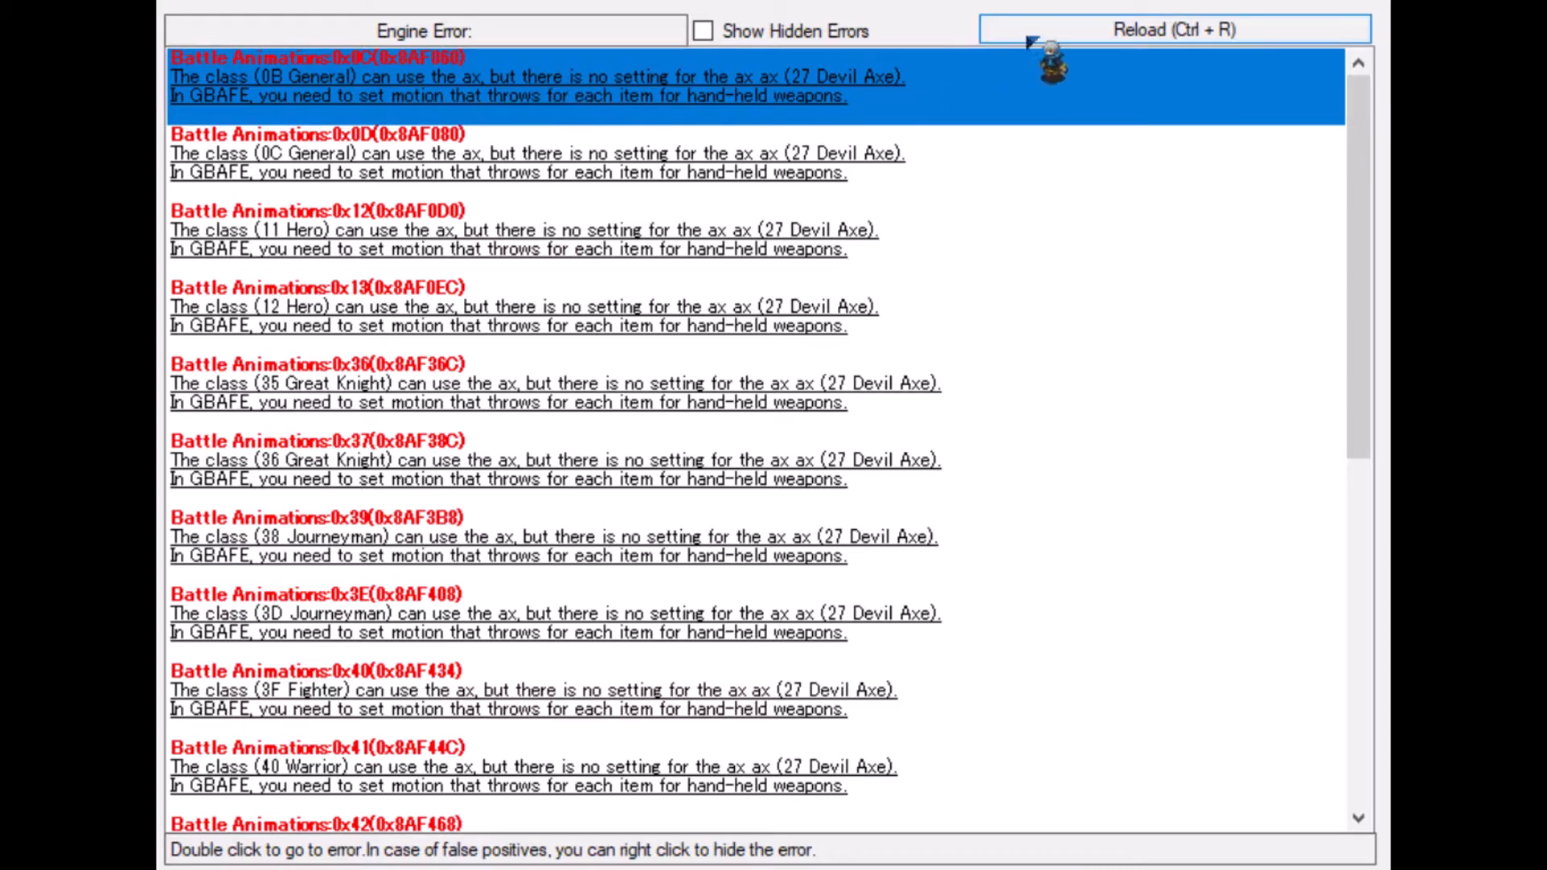
pyautogui.click(1101, 32)
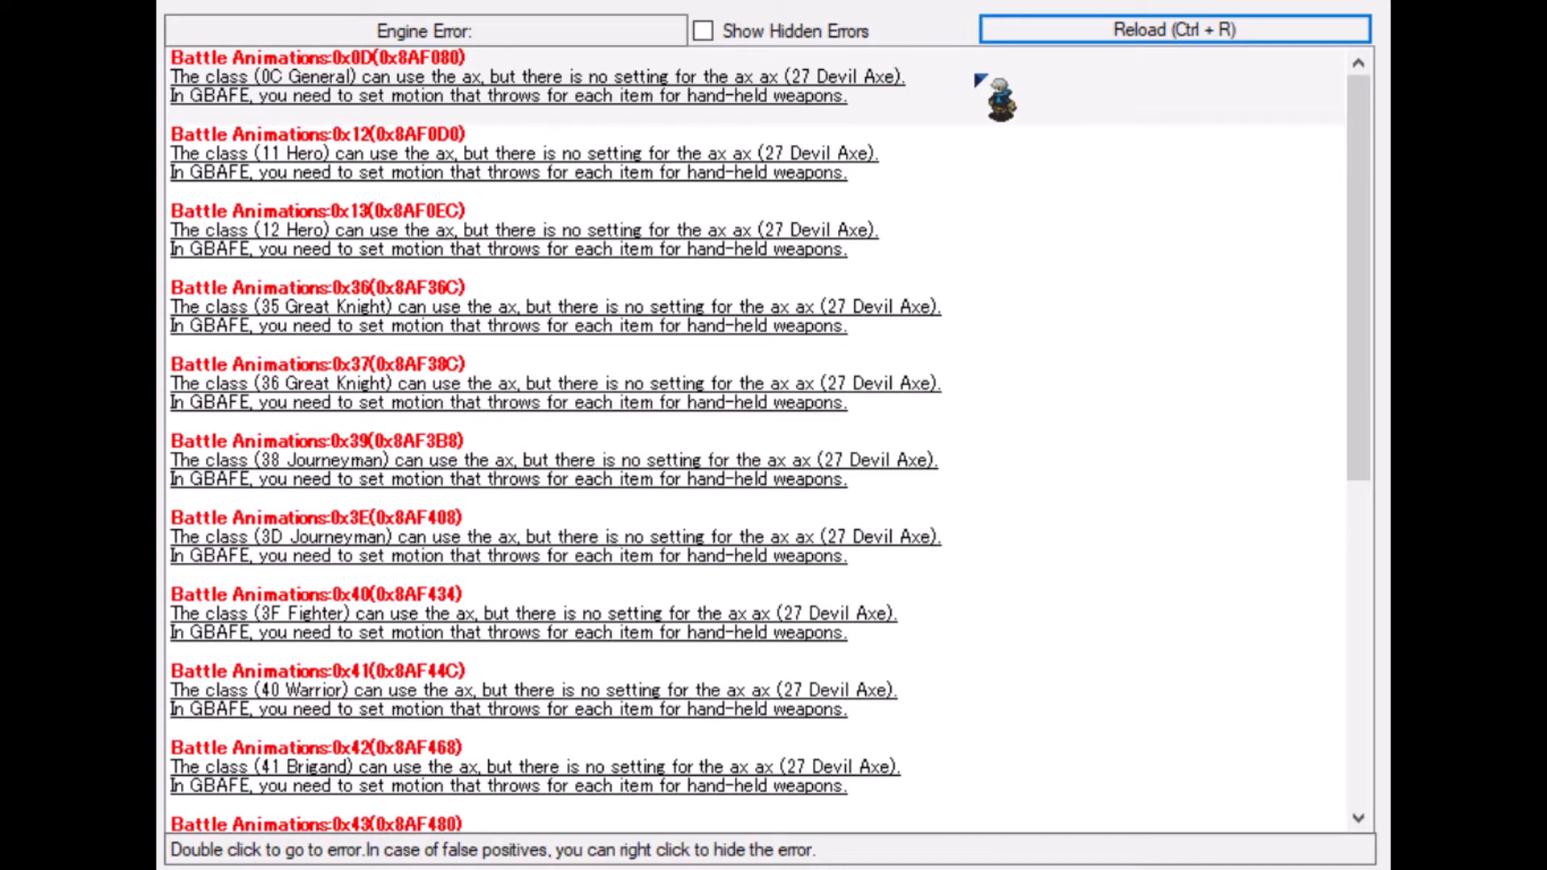
pyautogui.scroll(-3, 988, 201)
pyautogui.scroll(3, 818, 528)
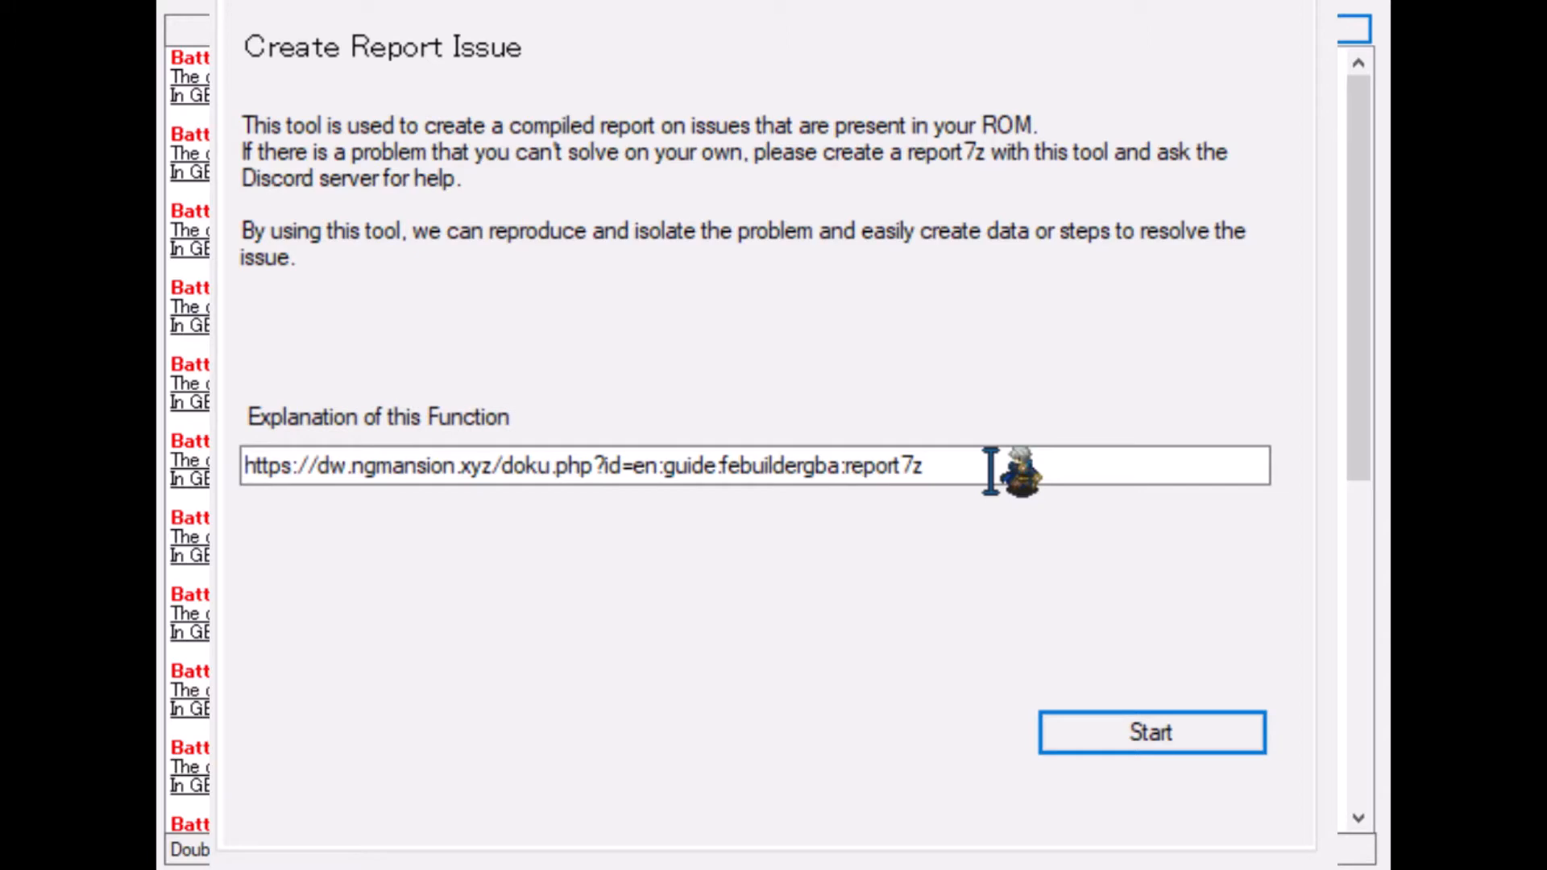
# - Start the issue report and describe the problem with "I changed the devil axe weapon to a 1-2 range hand axe weapon."
pyautogui.click(1096, 729)
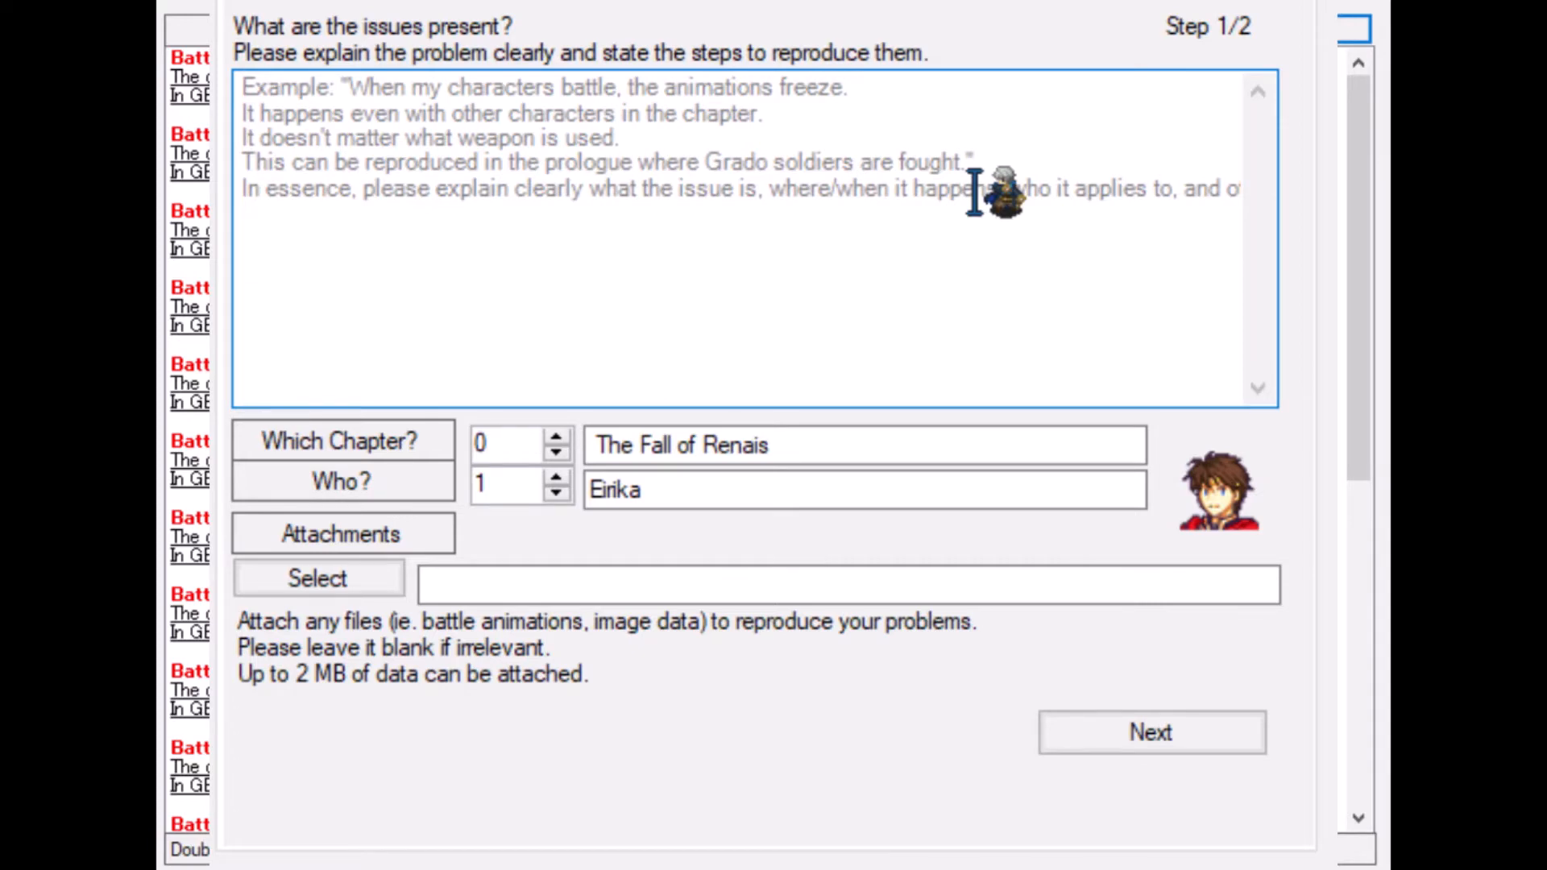
pyautogui.write('I changed t')
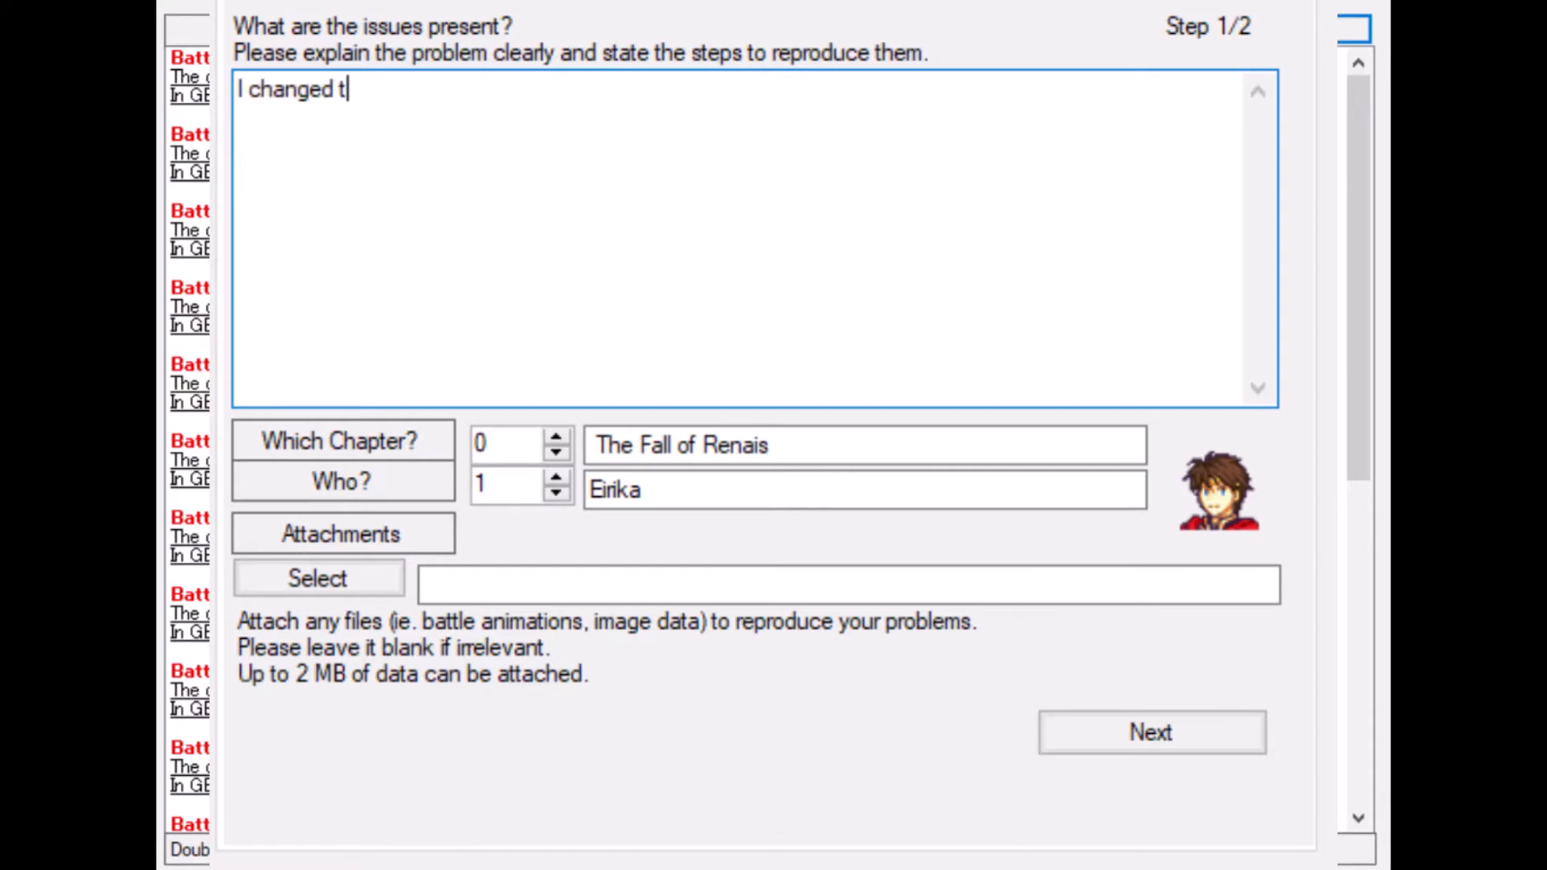
pyautogui.write('he devil axe t')
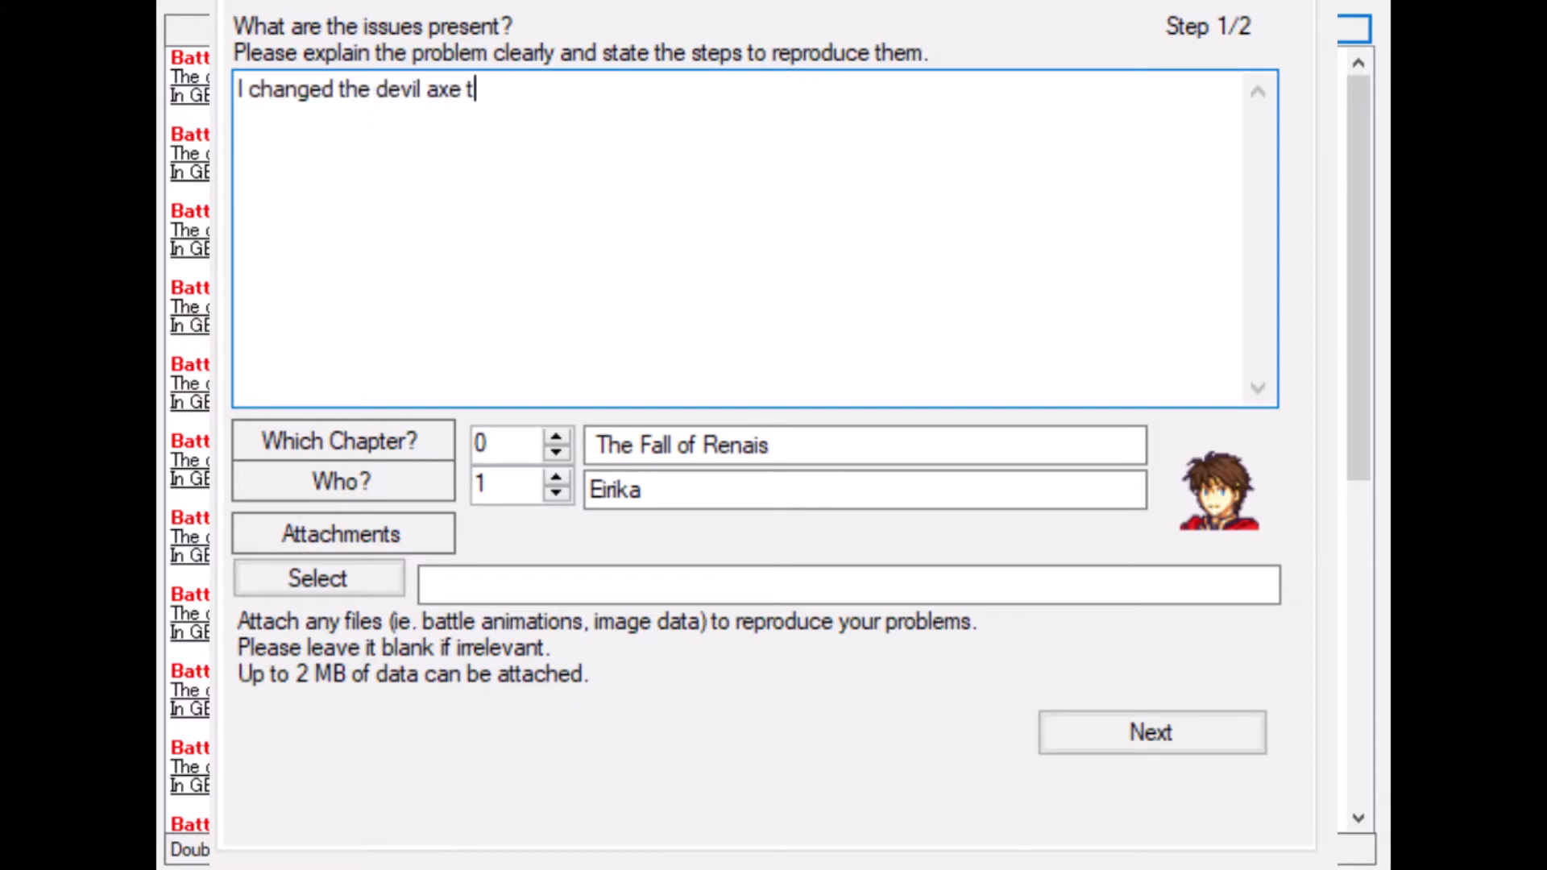
pyautogui.press('BackSpace')
pyautogui.write('weapon to a')
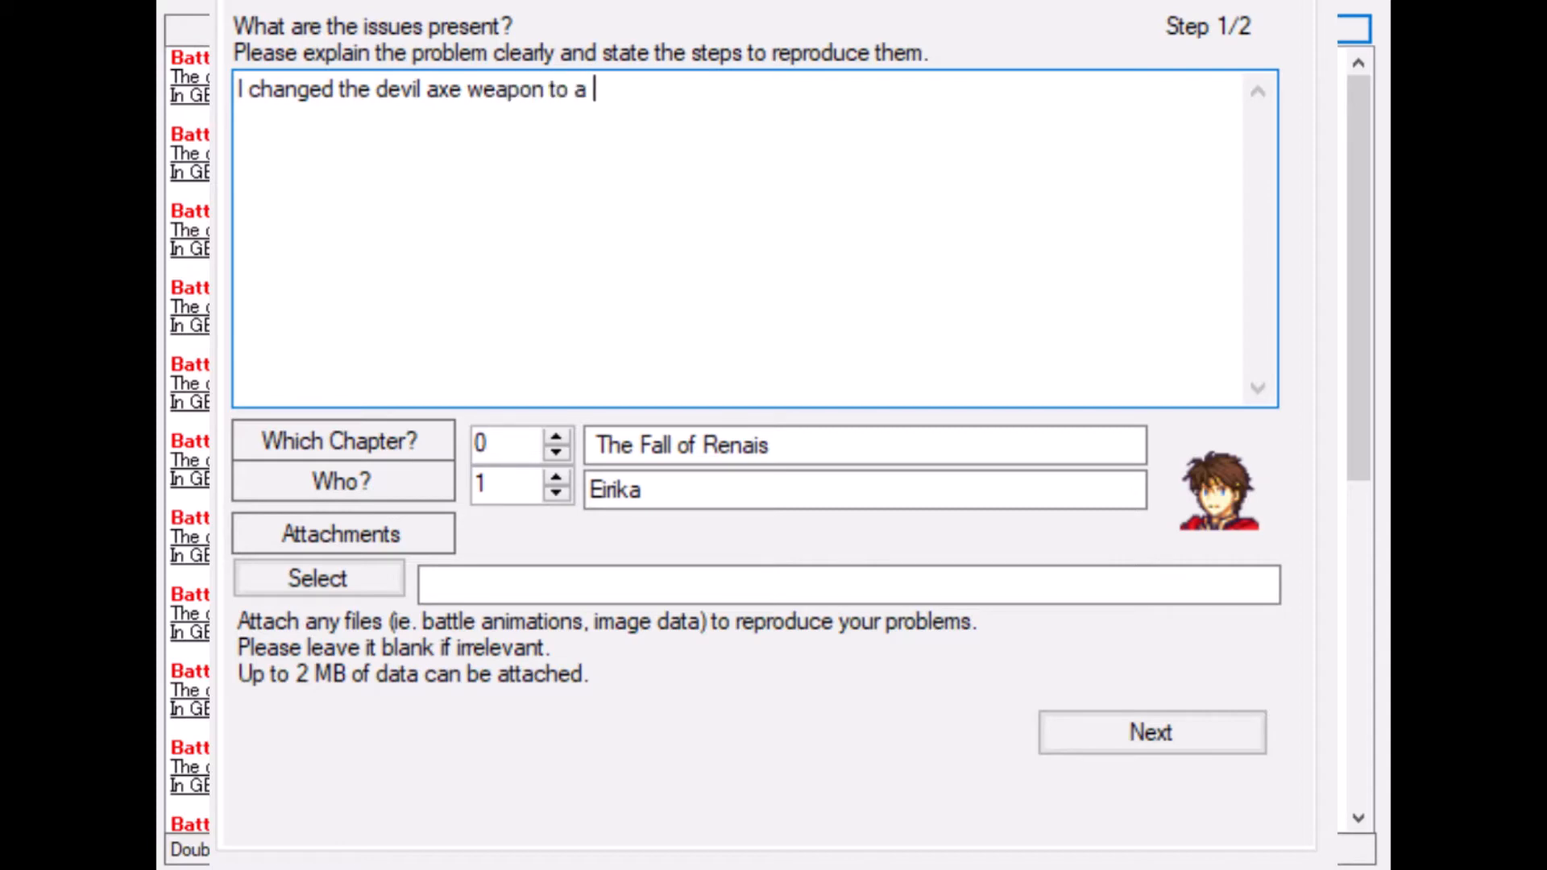
pyautogui.write(' 1-2 range hand')
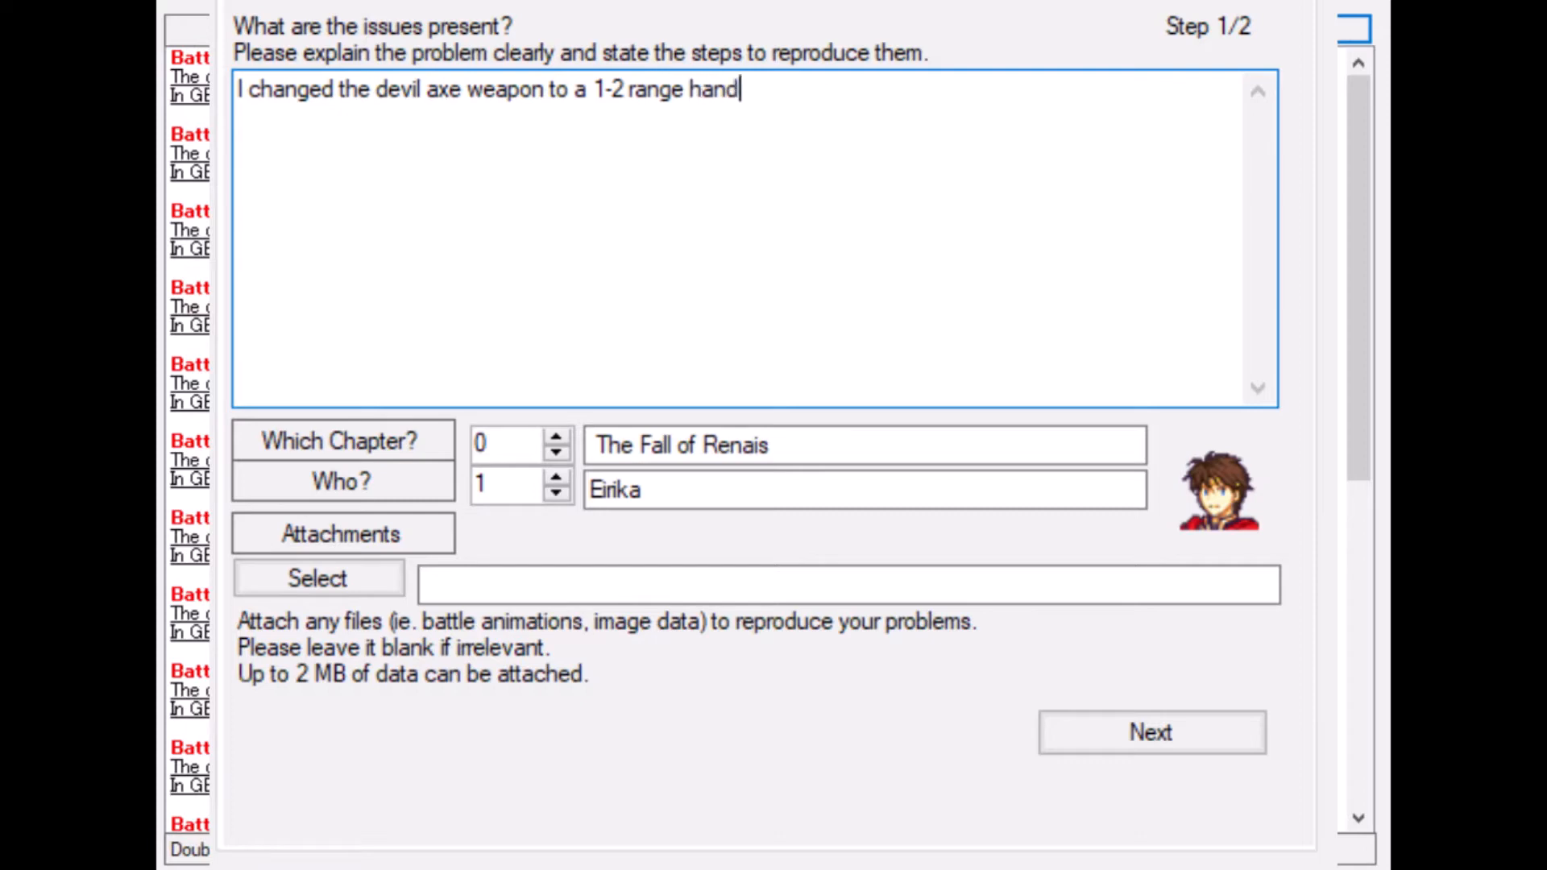
pyautogui.write(' axe weapon')
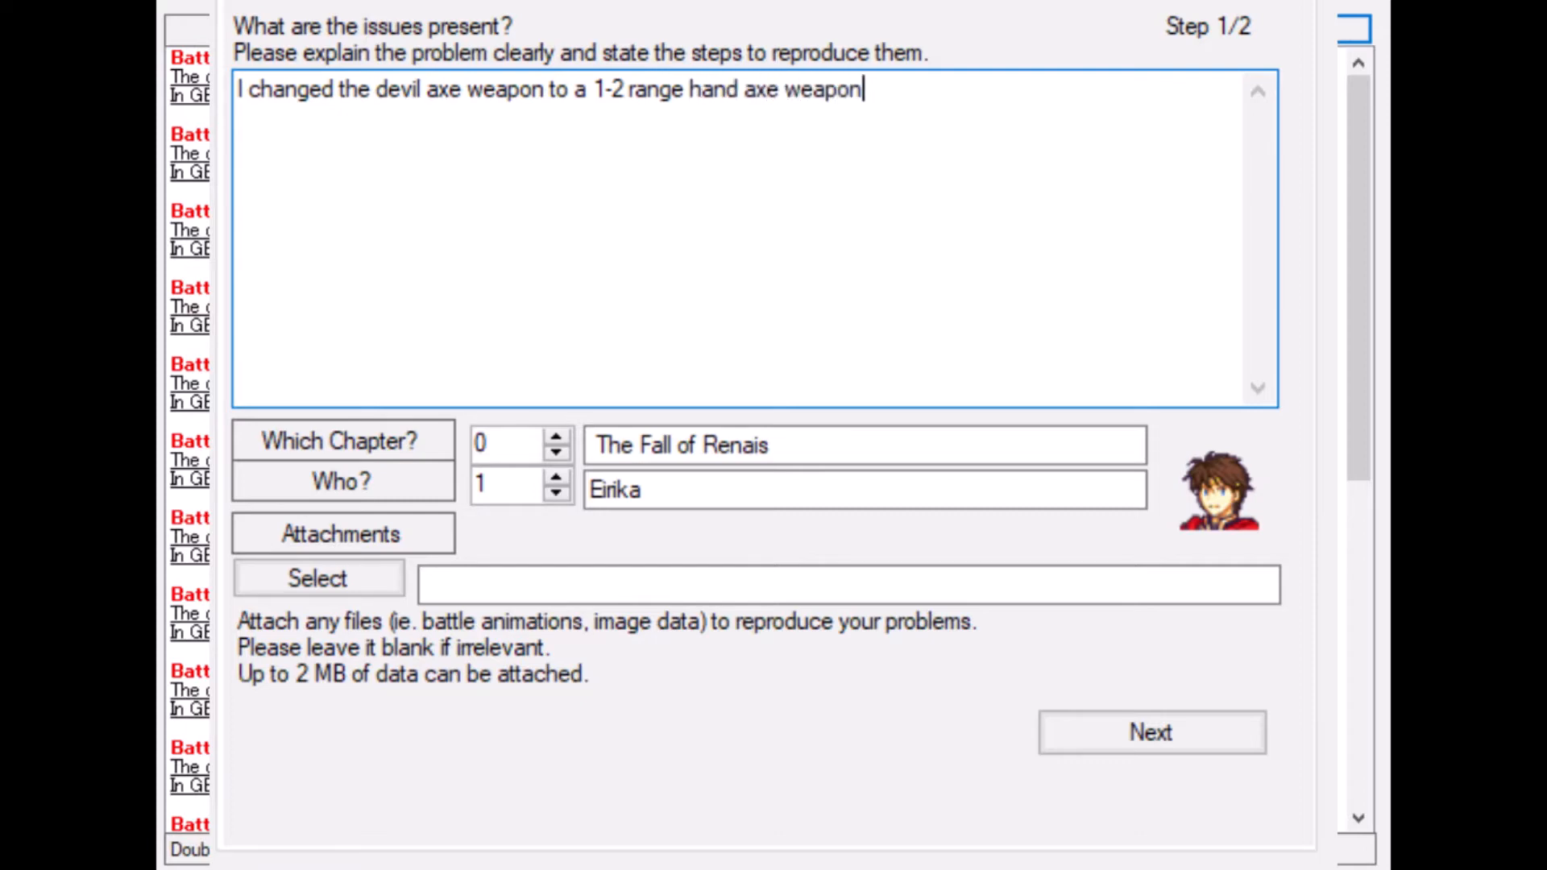
pyautogui.write('. The pro')
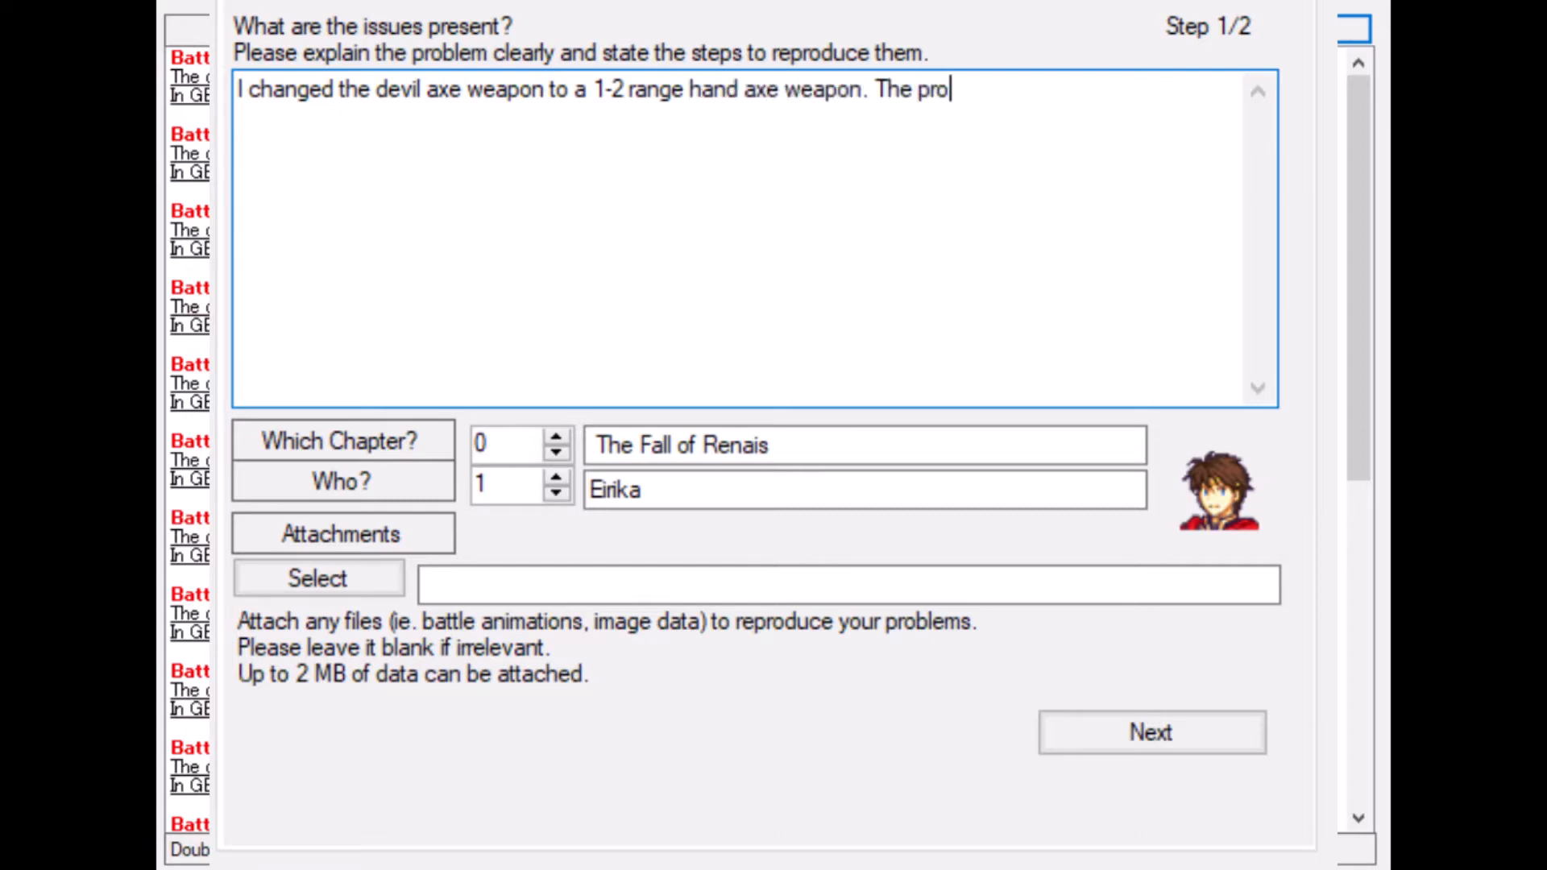
pyautogui.press('BackSpace')
pyautogui.press('BackSpace')
pyautogui.press('BackSpace')
pyautogui.press('BackSpace')
pyautogui.press('BackSpace')
pyautogui.press('BackSpace')
pyautogui.press('BackSpace')
# - Add "FEBuilder tells me that I have to change the animations of a lot of classes, but I tried and I failed." to the description
pyautogui.write('Fe')
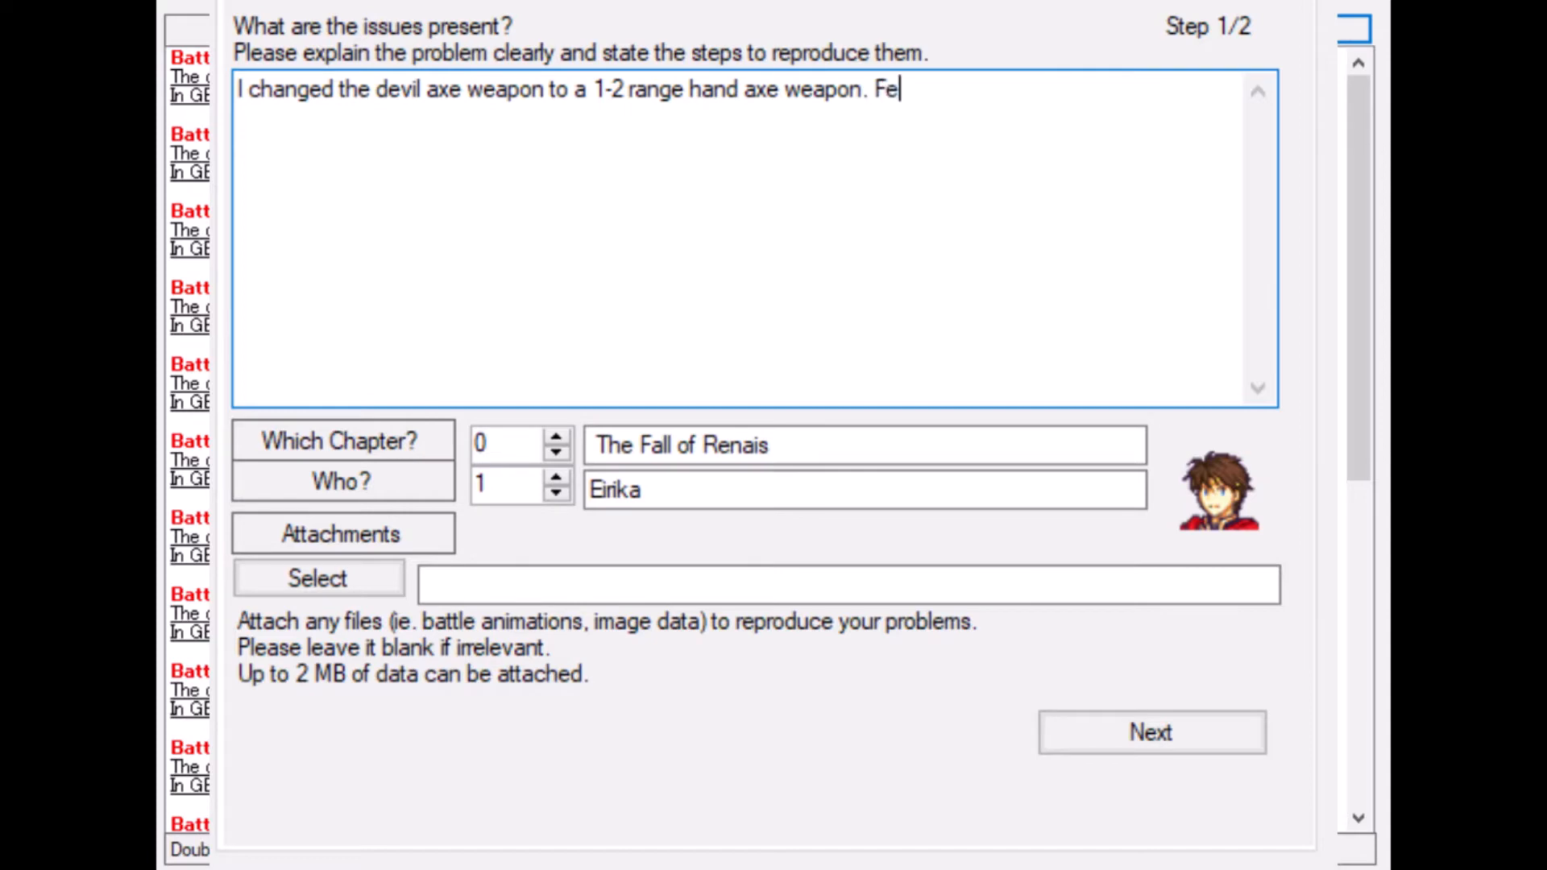
pyautogui.press('BackSpace')
pyautogui.write('EBuilder tells me tha')
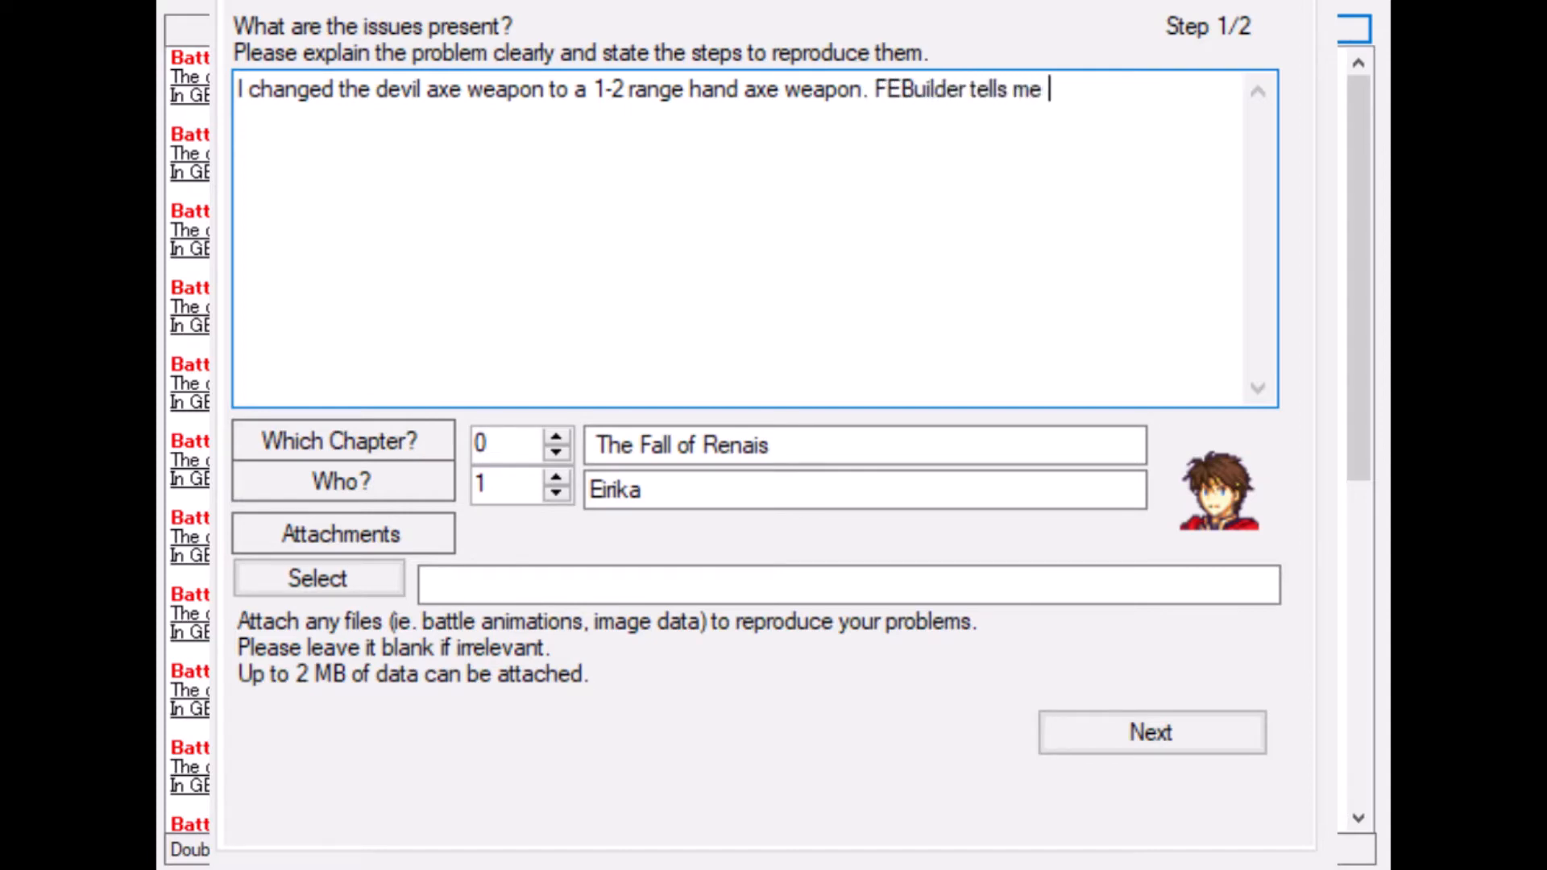
pyautogui.write('t I ha')
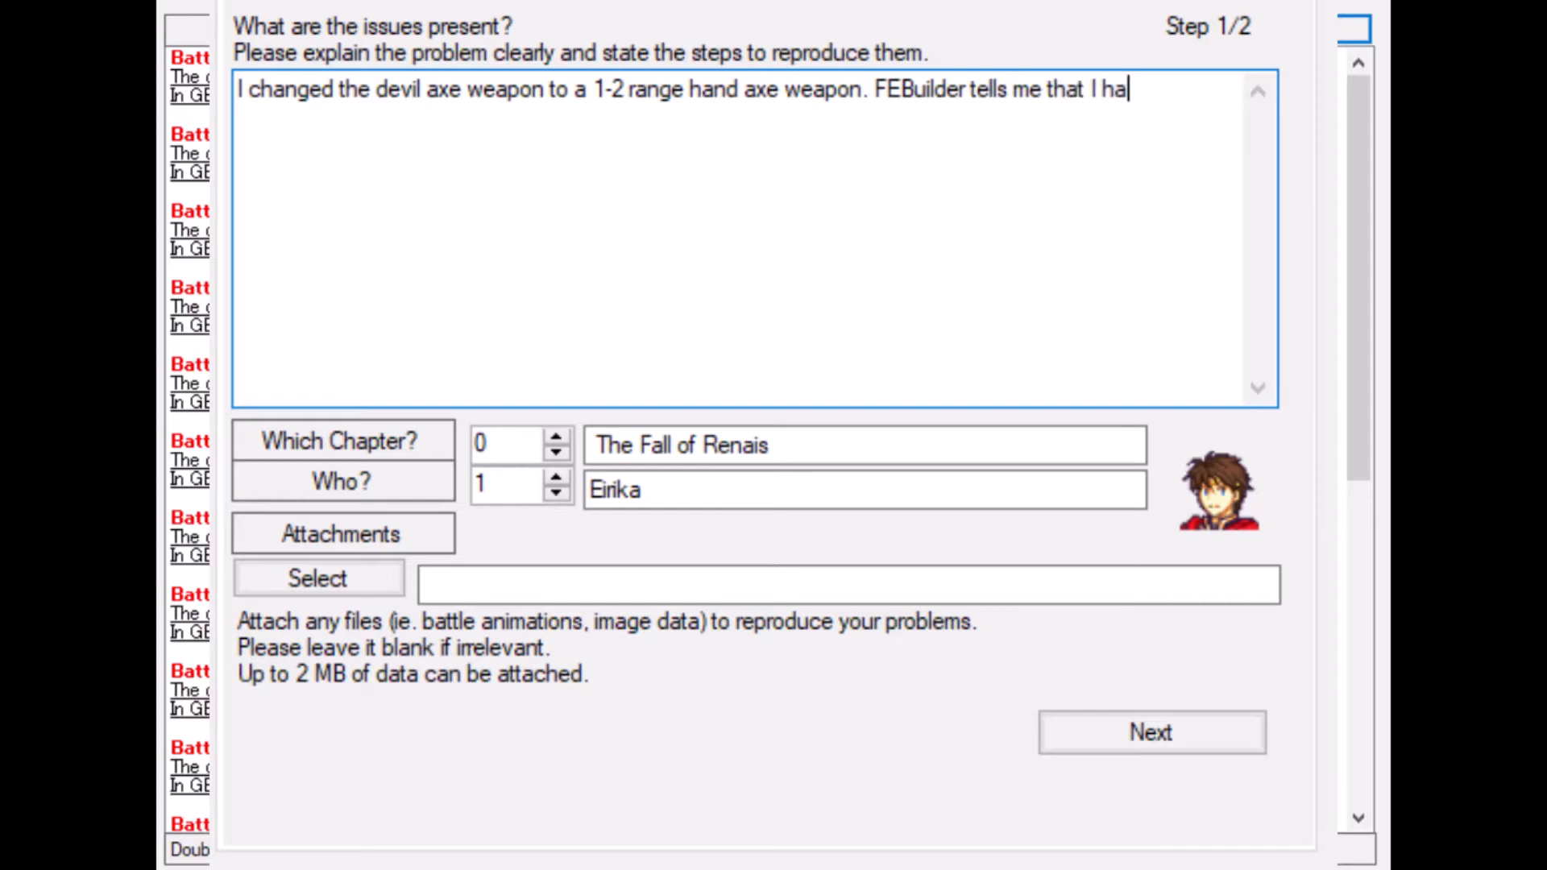
pyautogui.write('ve to change ')
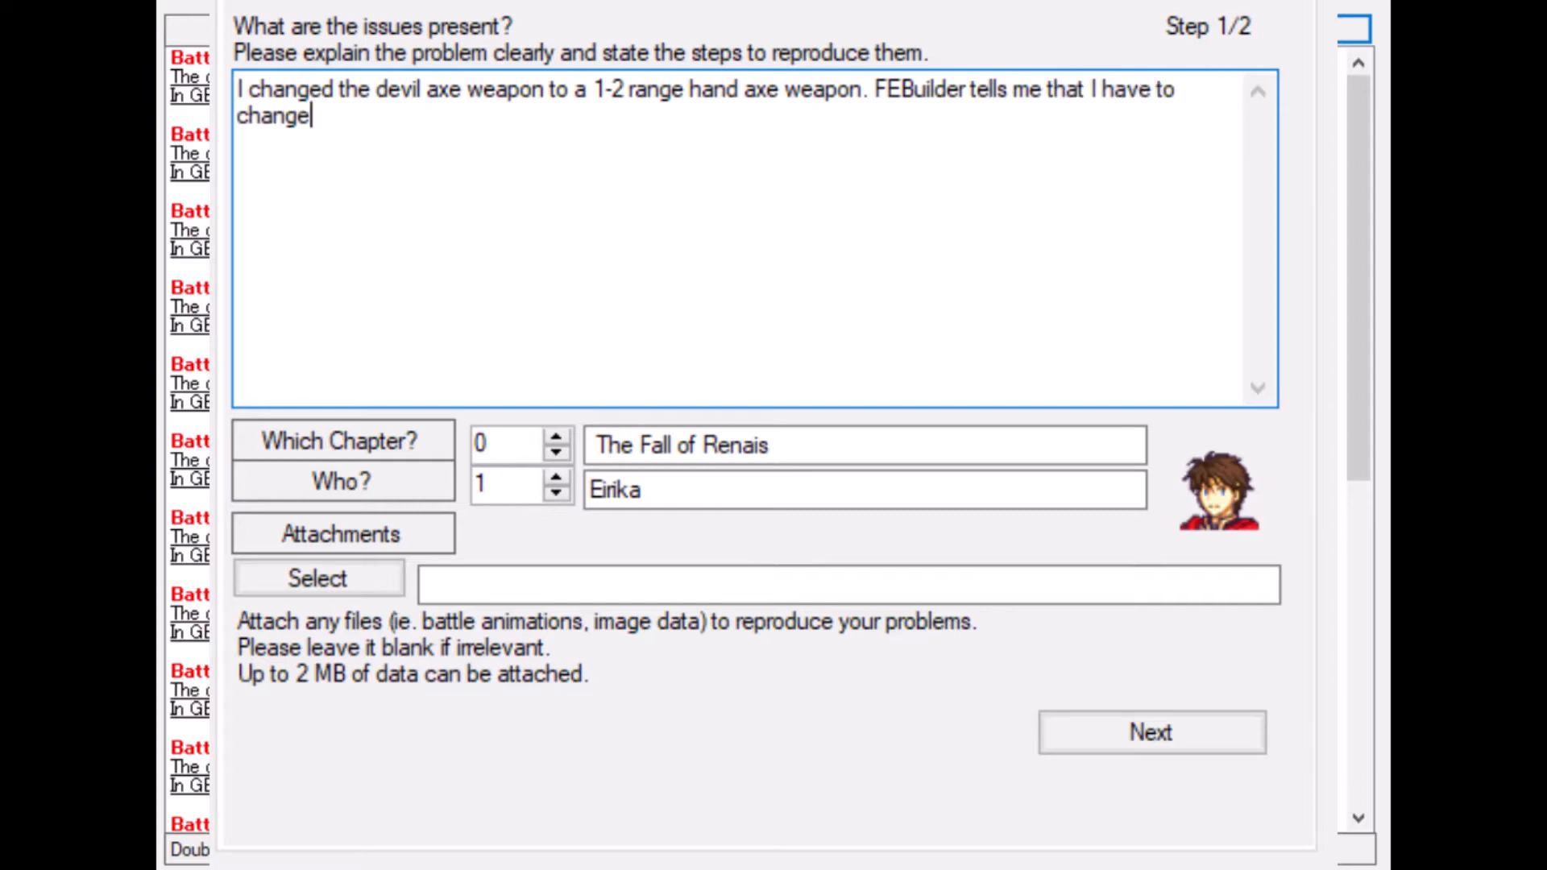
pyautogui.write('the animations ')
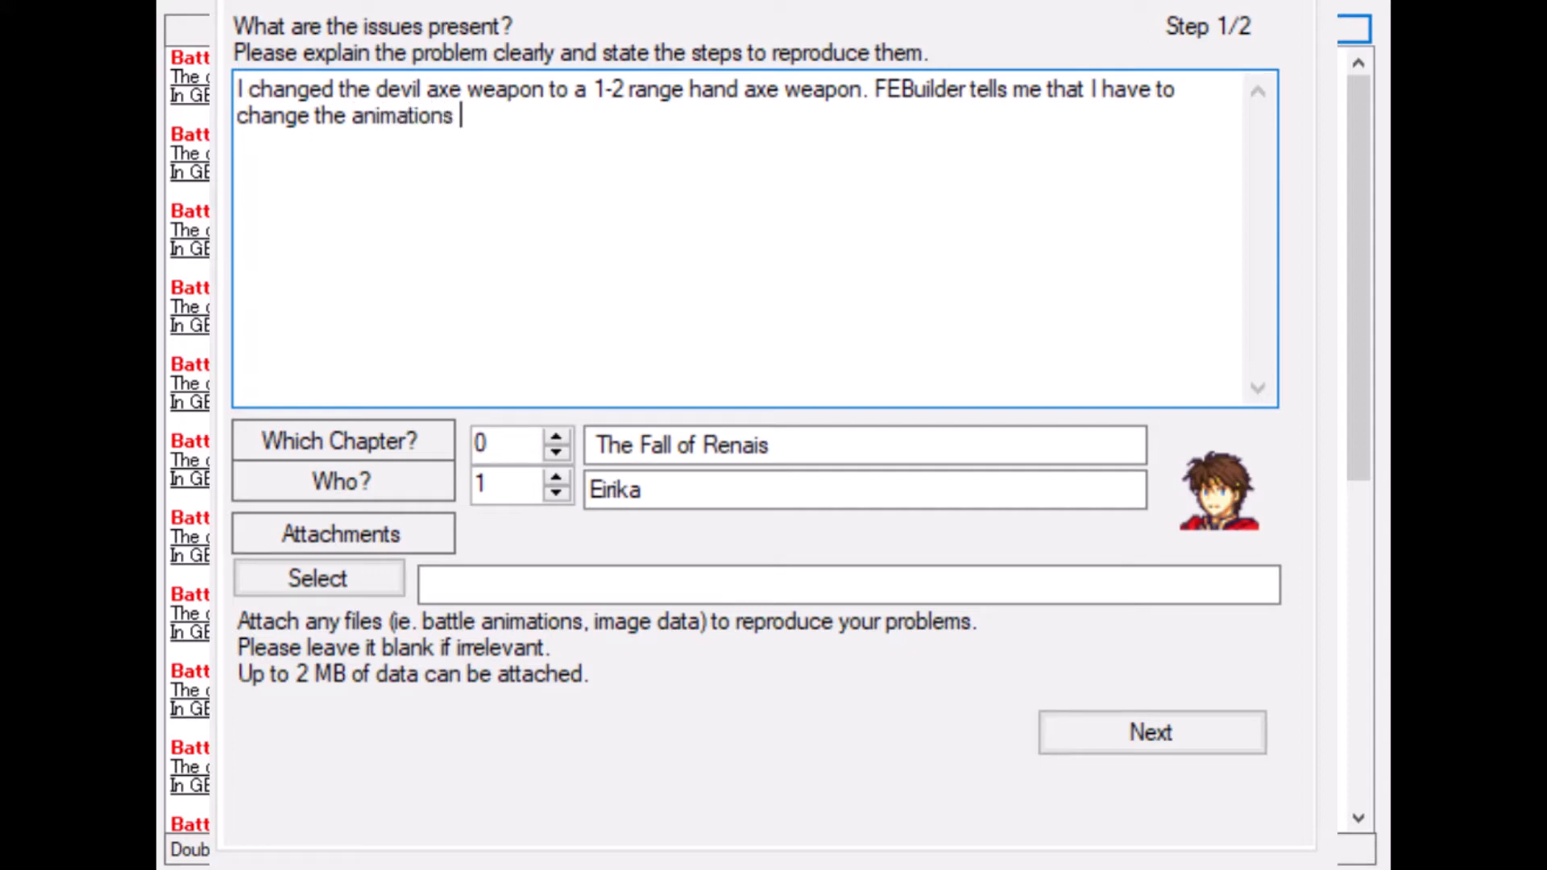
pyautogui.write('of a lot of c')
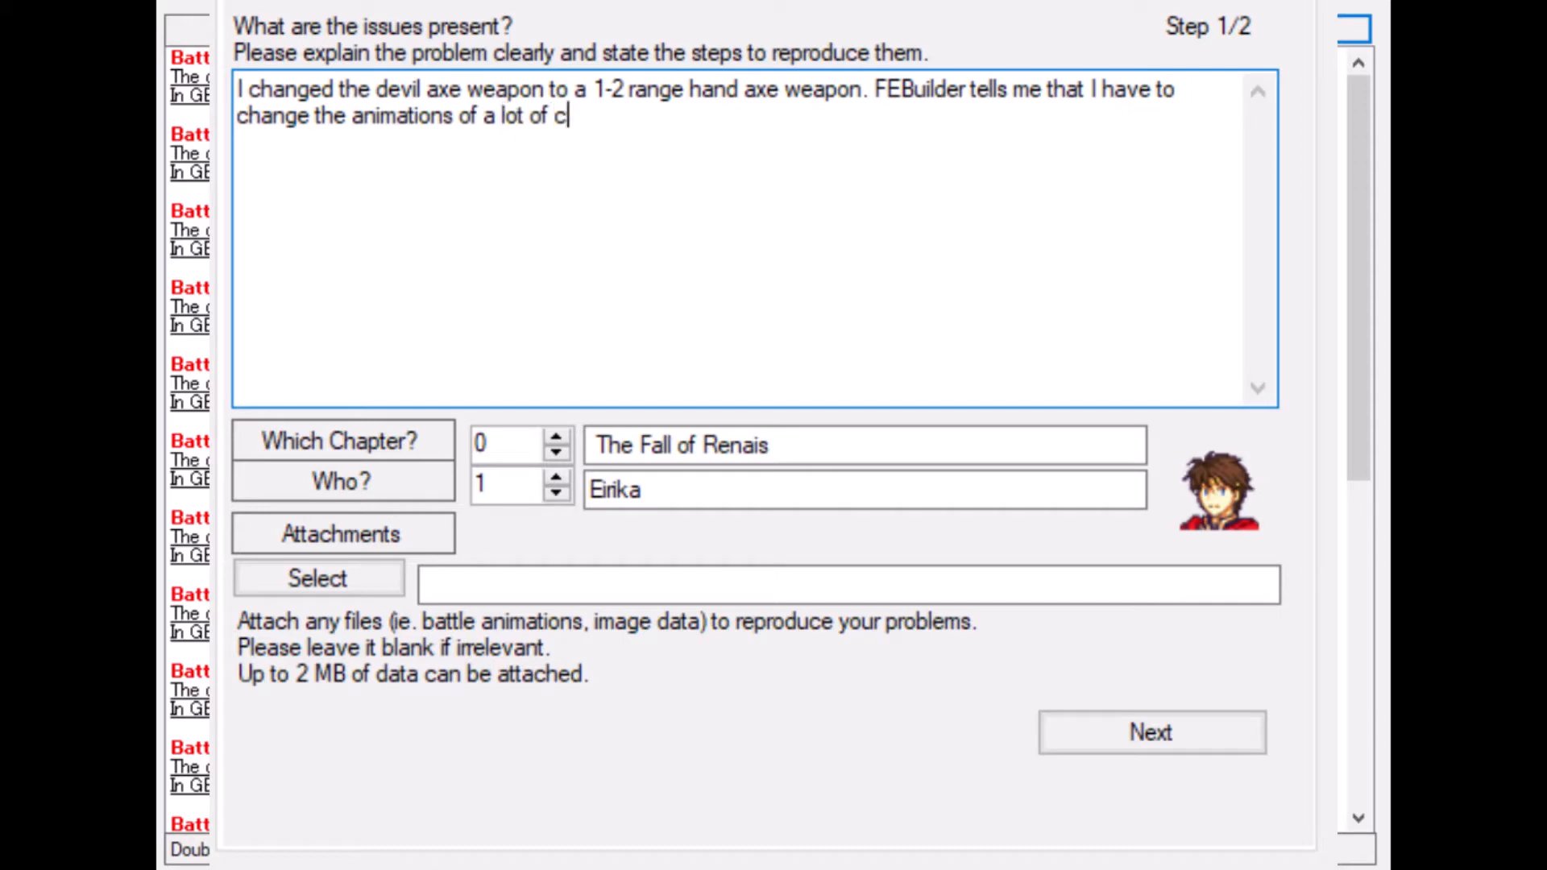
pyautogui.write('lasses, but')
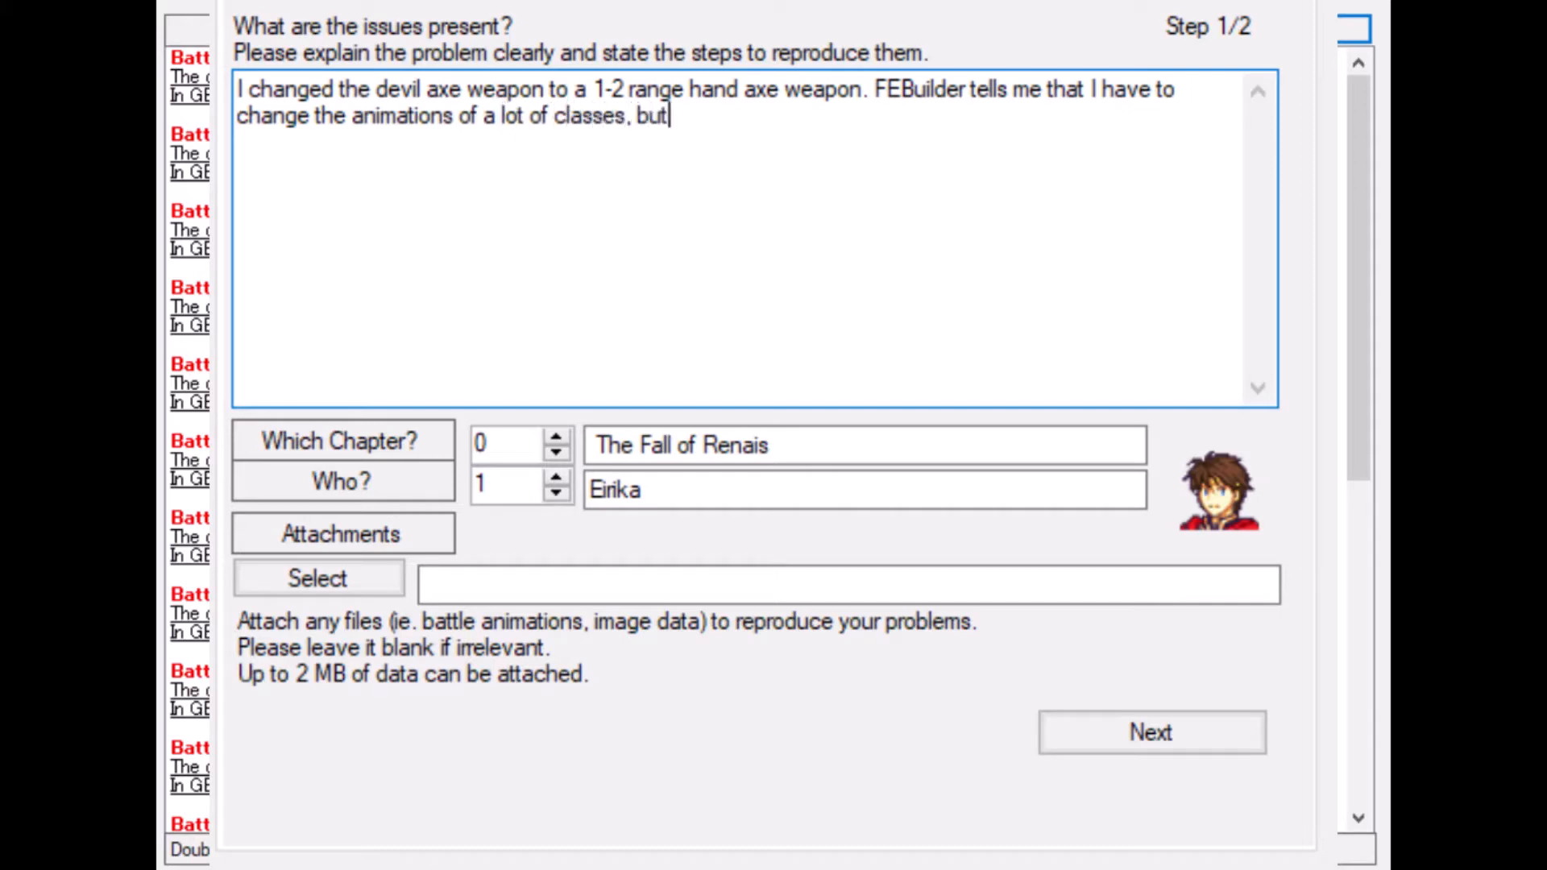
pyautogui.write(' I tried and I failed')
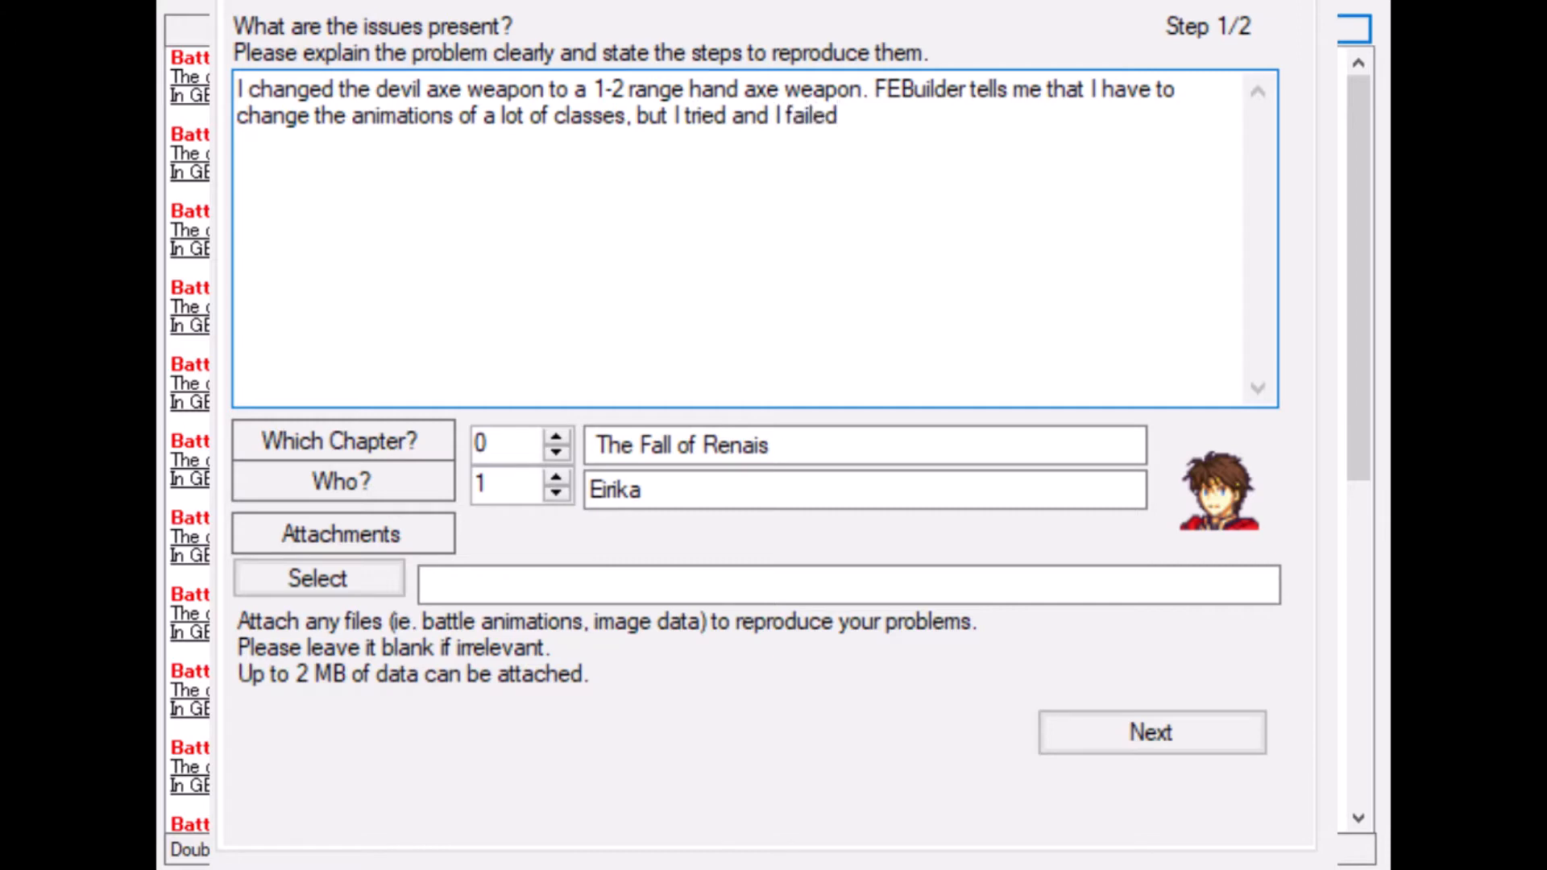
pyautogui.write('.')
# - Finish the issue description with "The battle animations are always disabled when I fix this error, even if it should be enabled."
pyautogui.write('The battle animati')
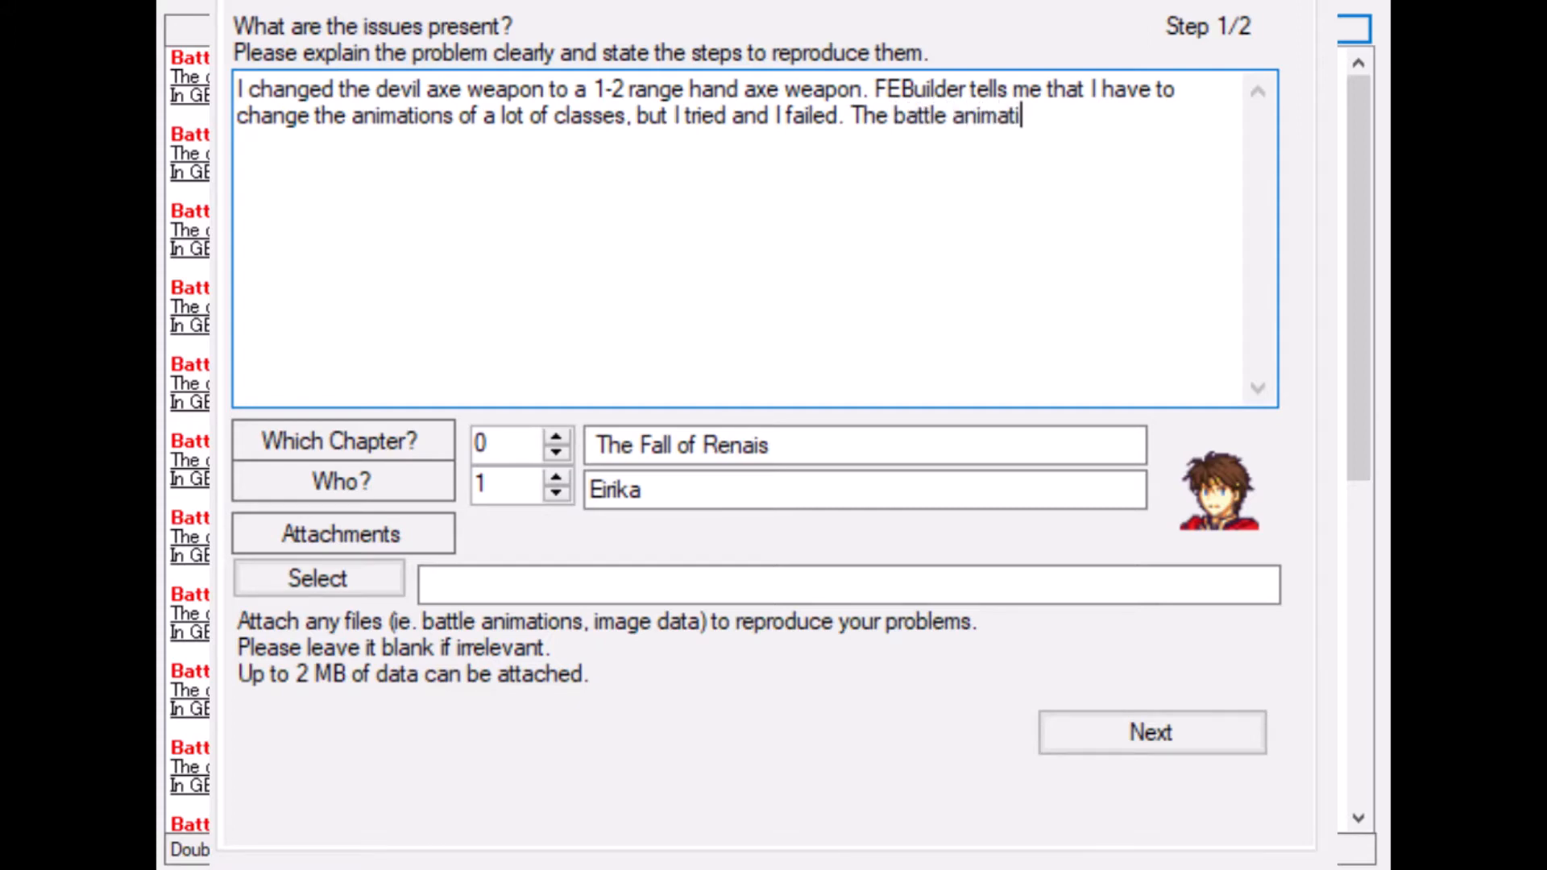
pyautogui.write('ons are always ')
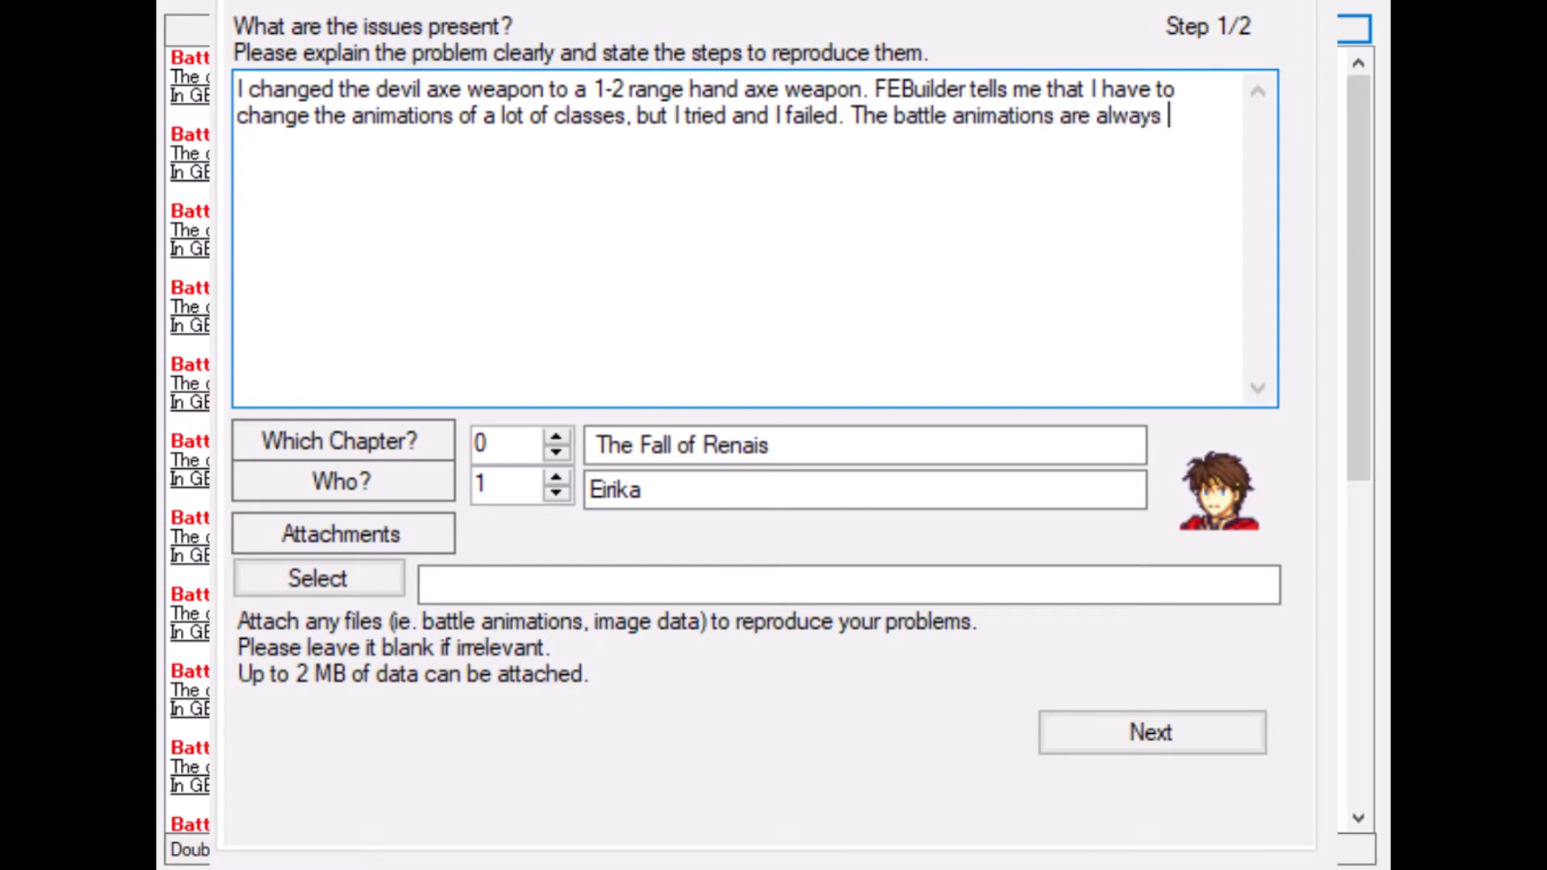
pyautogui.write('disabled e')
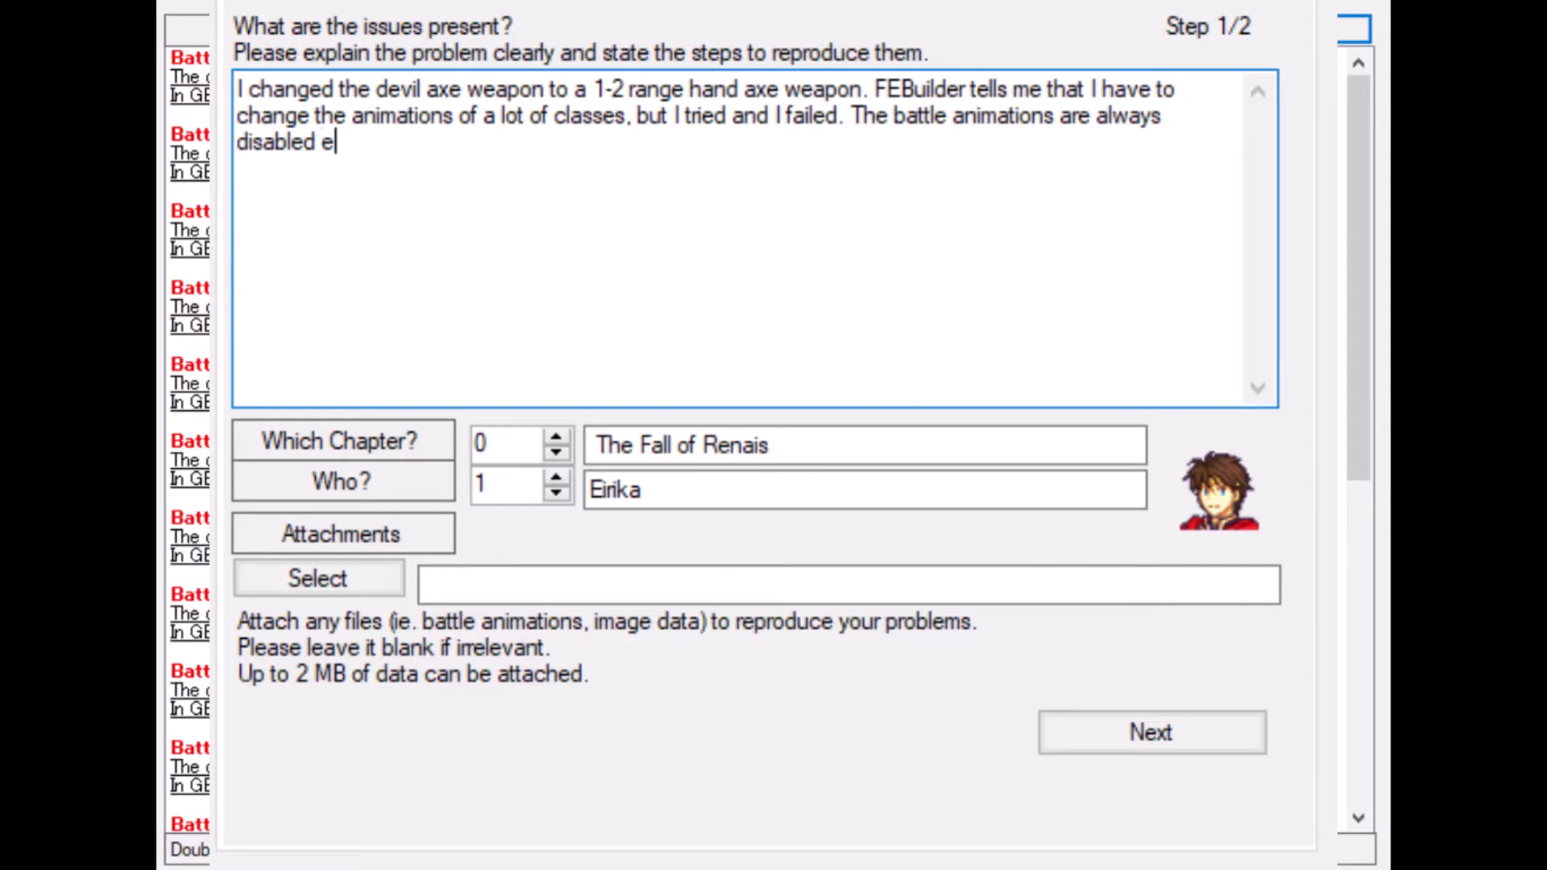
pyautogui.press('BackSpace')
pyautogui.write('when I fix thi')
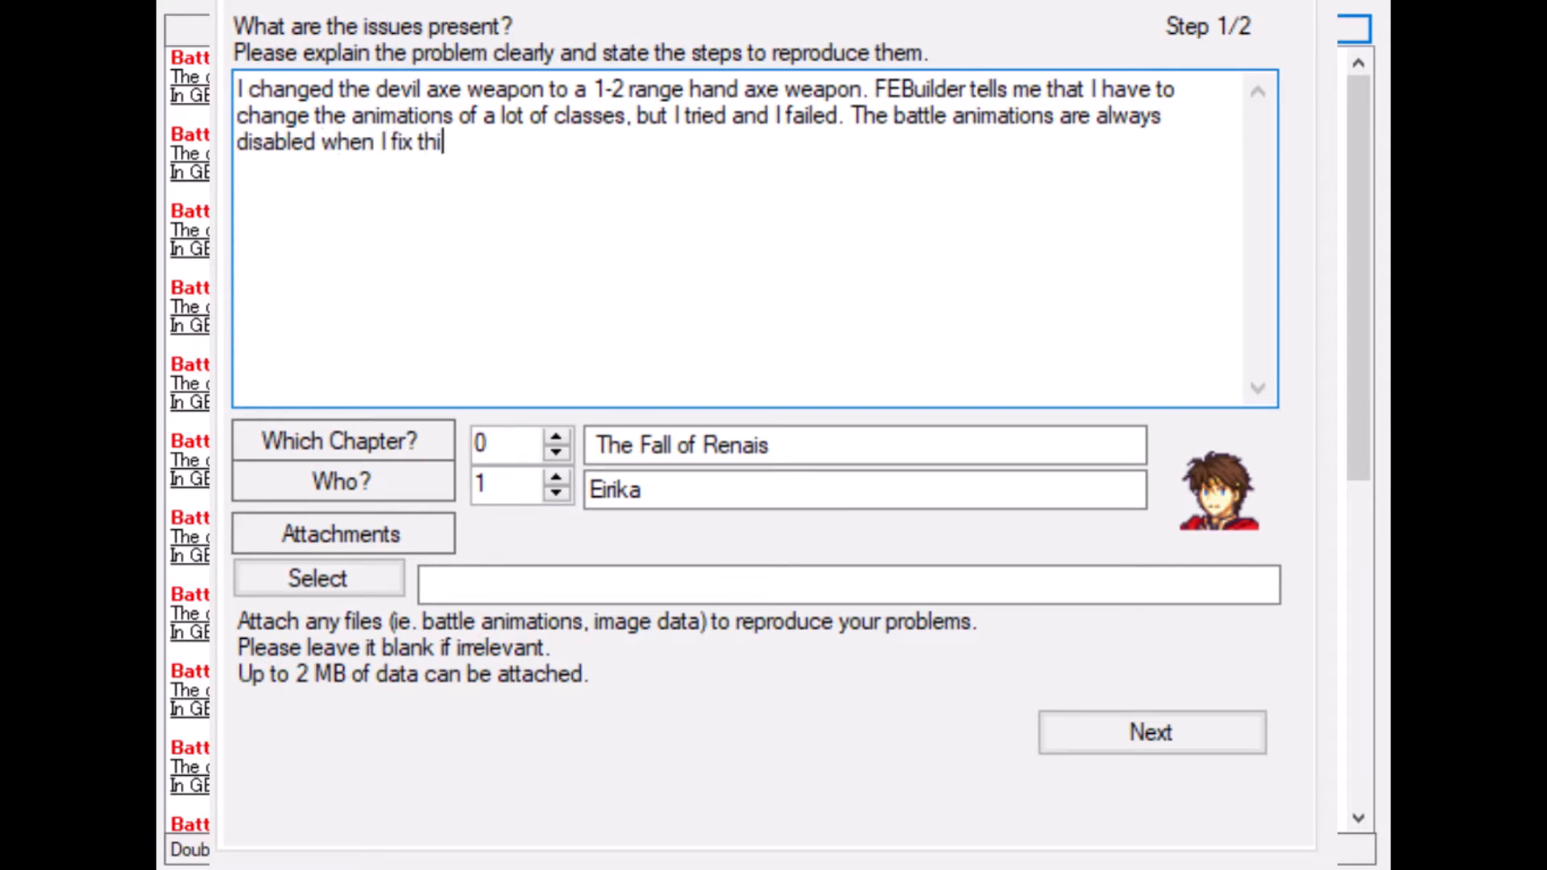
pyautogui.write('s error which')
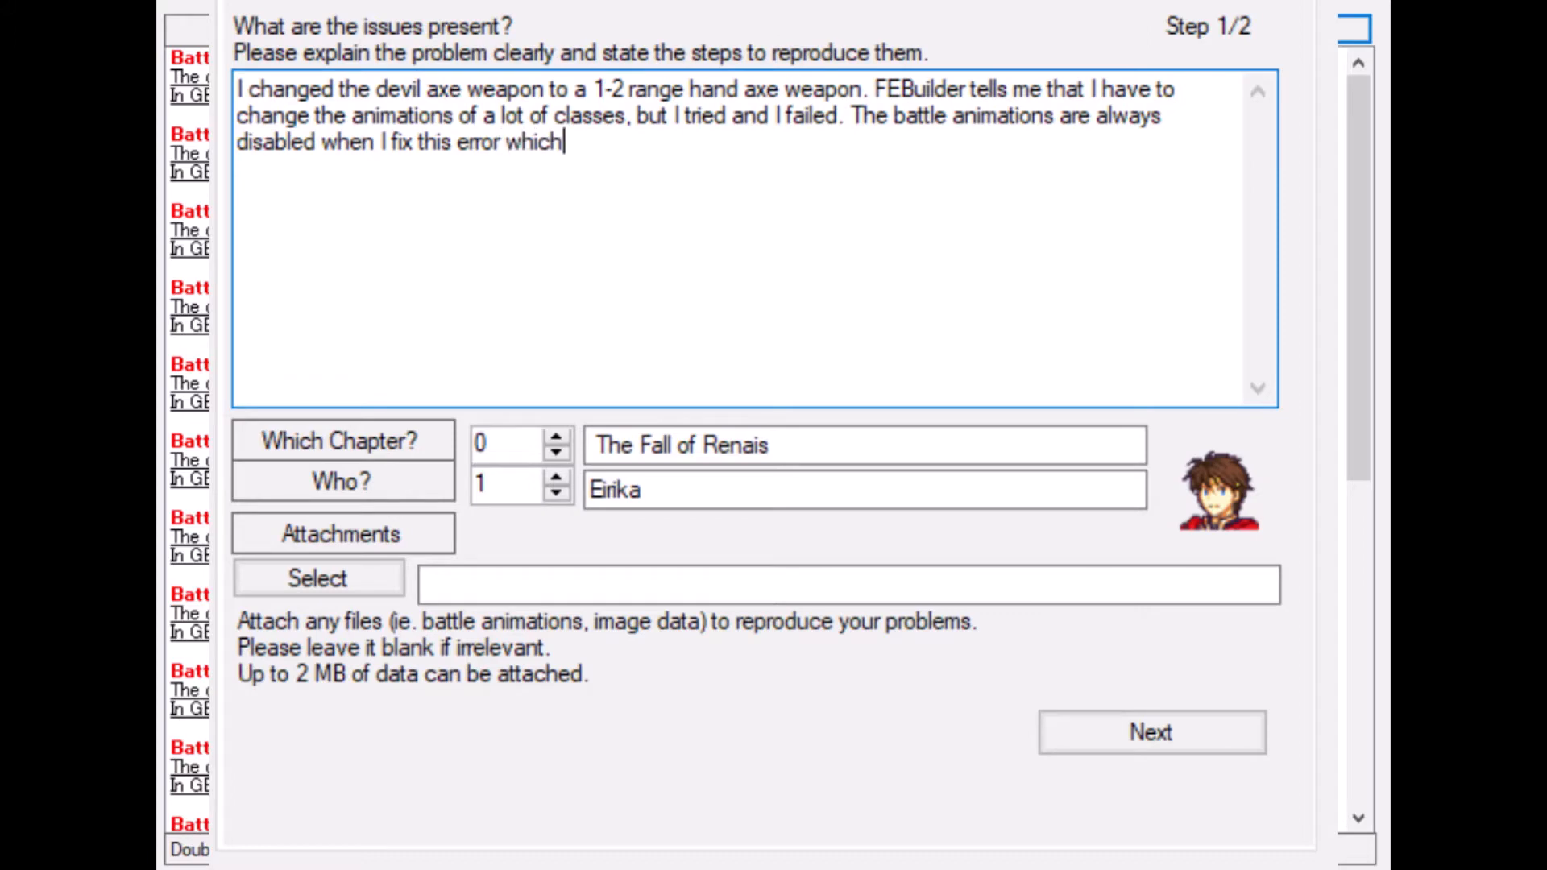
pyautogui.press('BackSpace')
pyautogui.press('BackSpace')
pyautogui.press('BackSpace')
pyautogui.press('BackSpace')
pyautogui.press('BackSpace')
pyautogui.press('BackSpace')
pyautogui.press('BackSpace')
pyautogui.write(', even if it ')
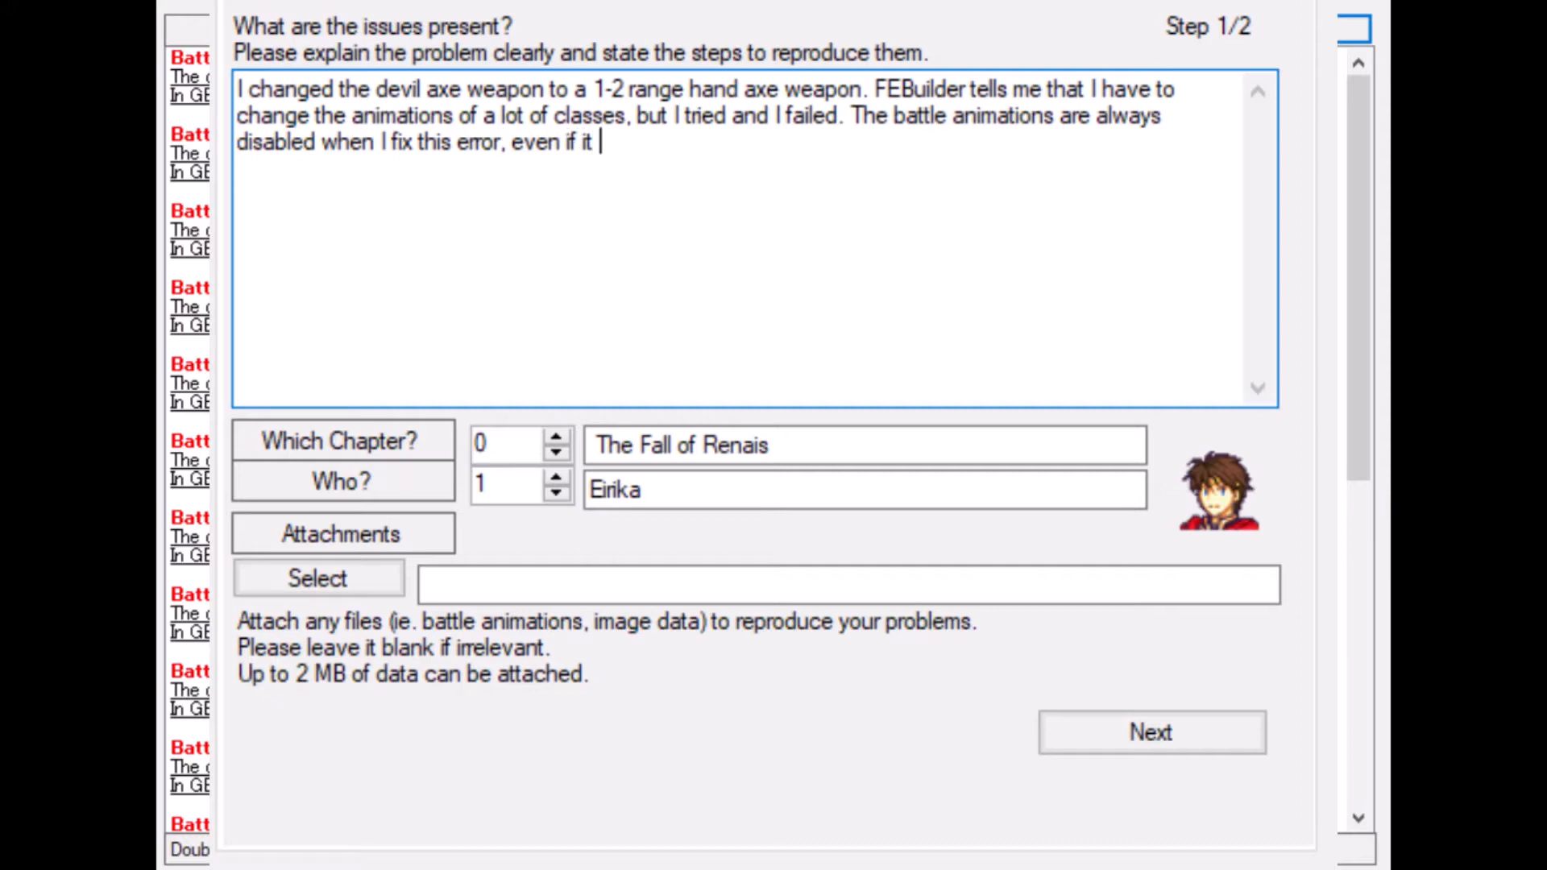
pyautogui.write('should be en')
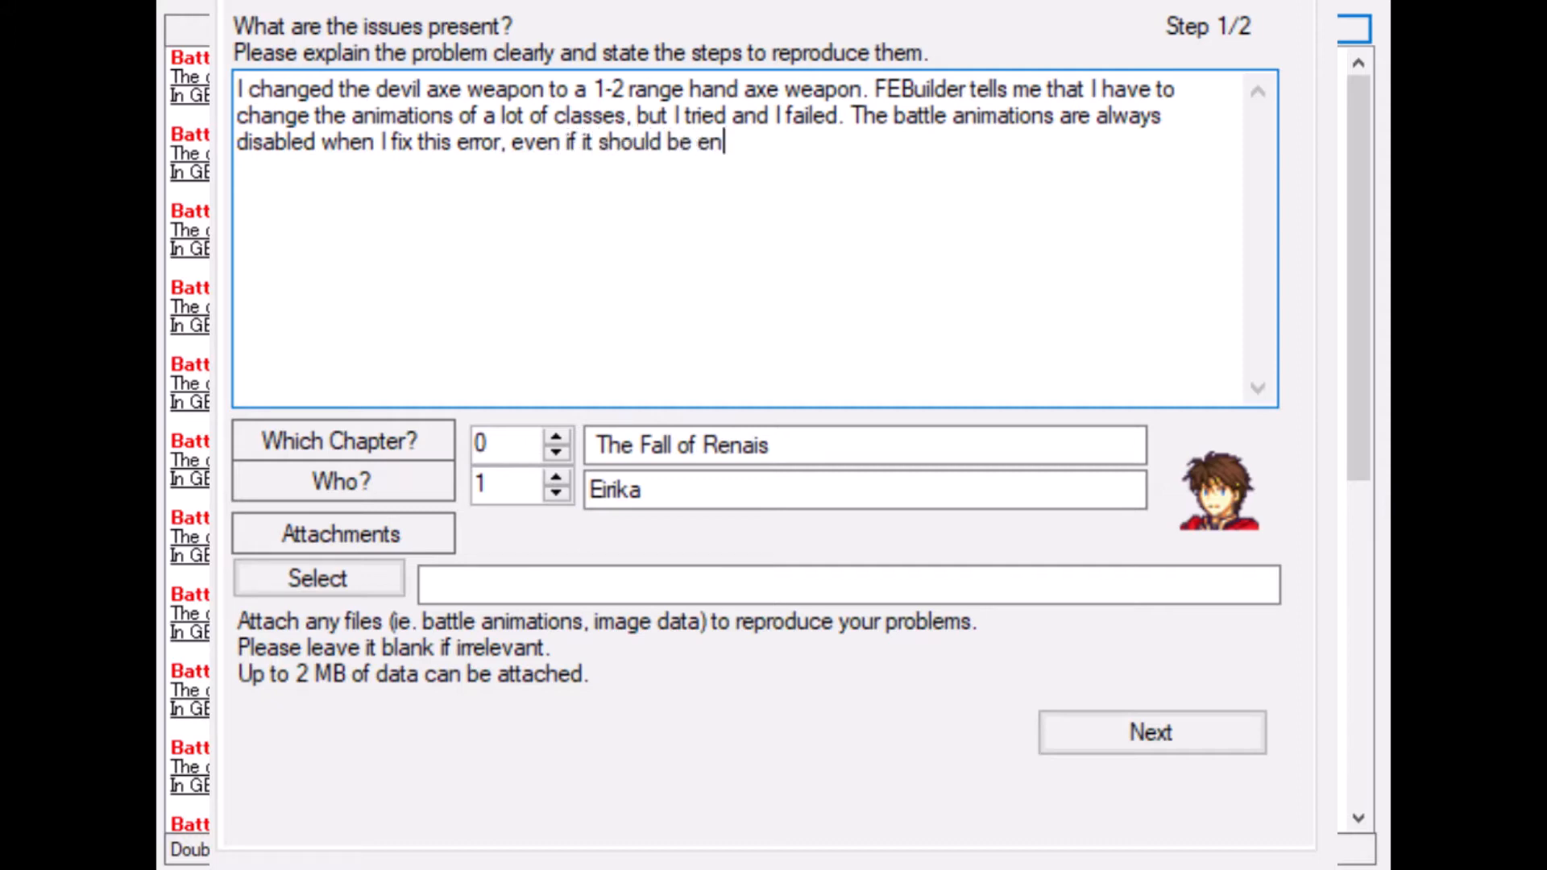
pyautogui.write('abled.')
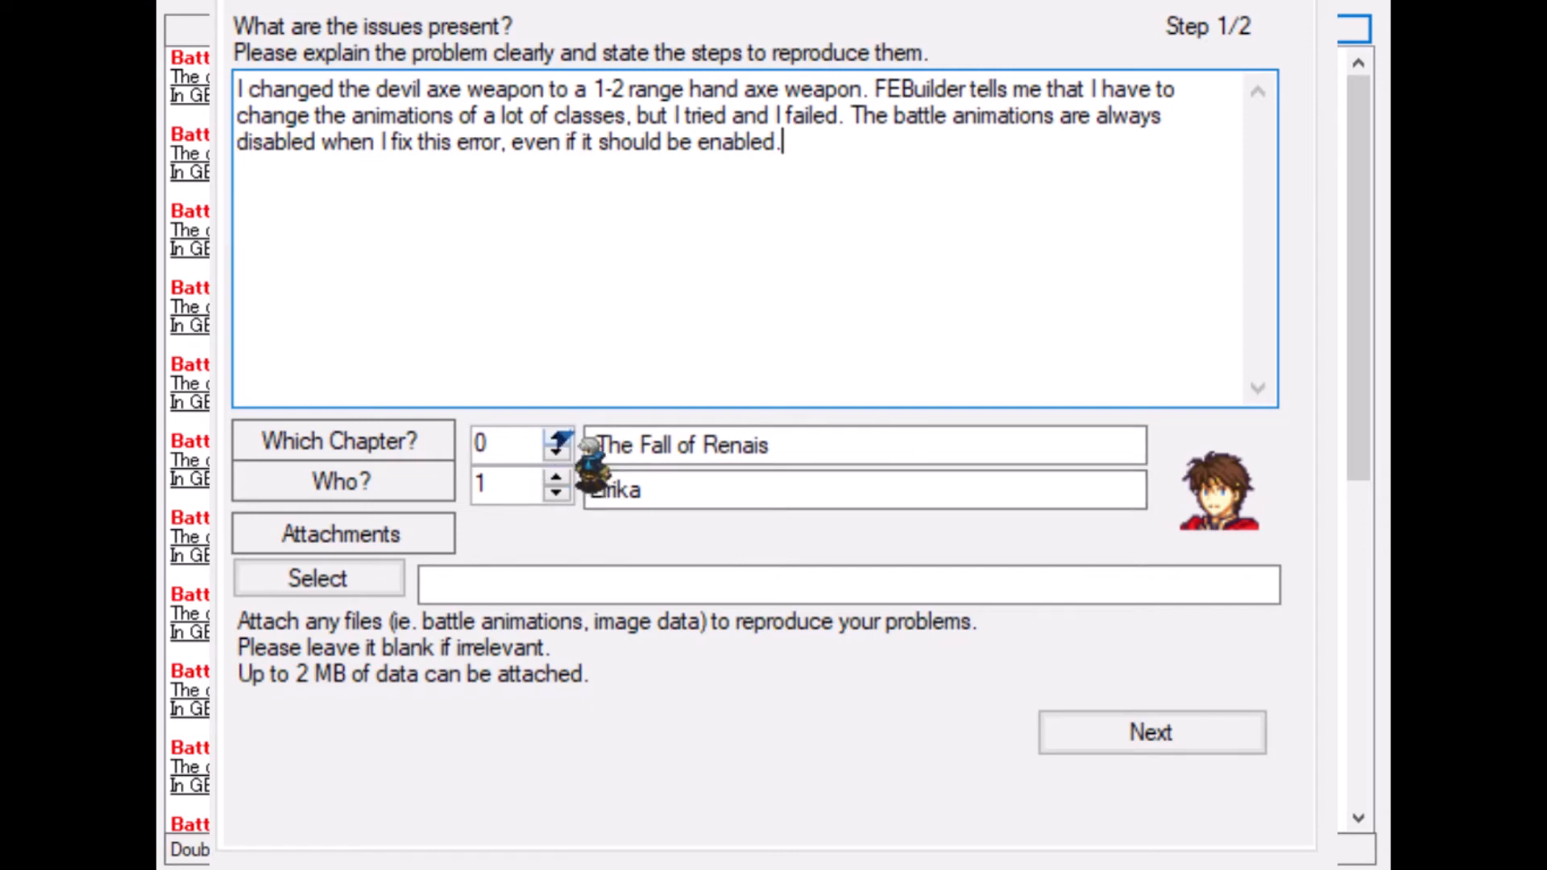
# - Set the report's chapter to A (Ch9 Distant Blade) and the affected unit to 7 (Mace)
pyautogui.doubleClick(481, 442)
pyautogui.write('A')
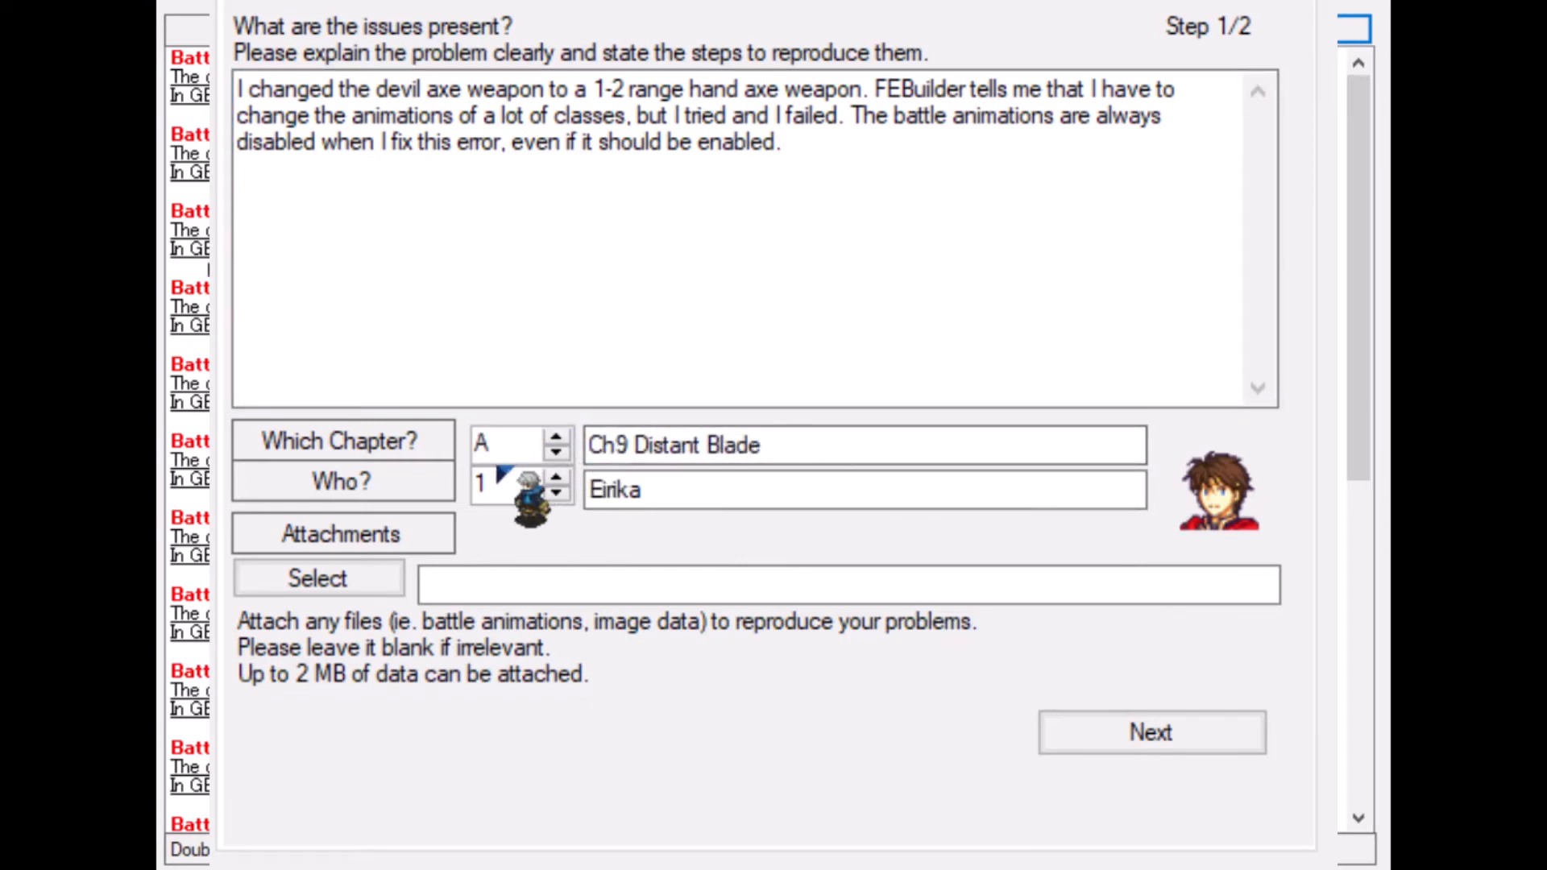
pyautogui.click(556, 477)
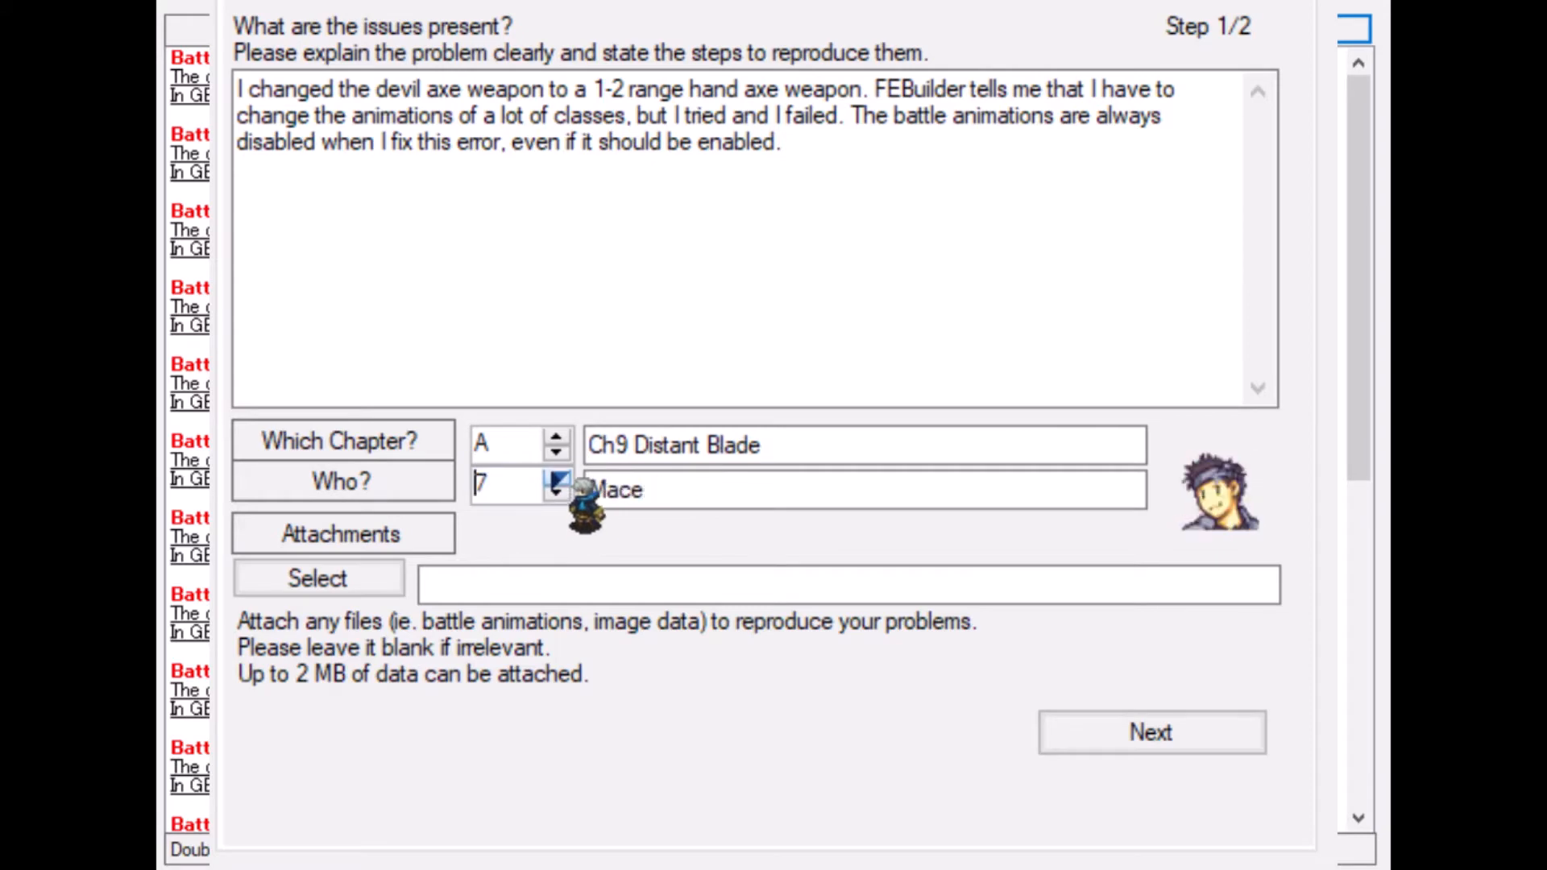
pyautogui.click(556, 477)
pyautogui.click(556, 489)
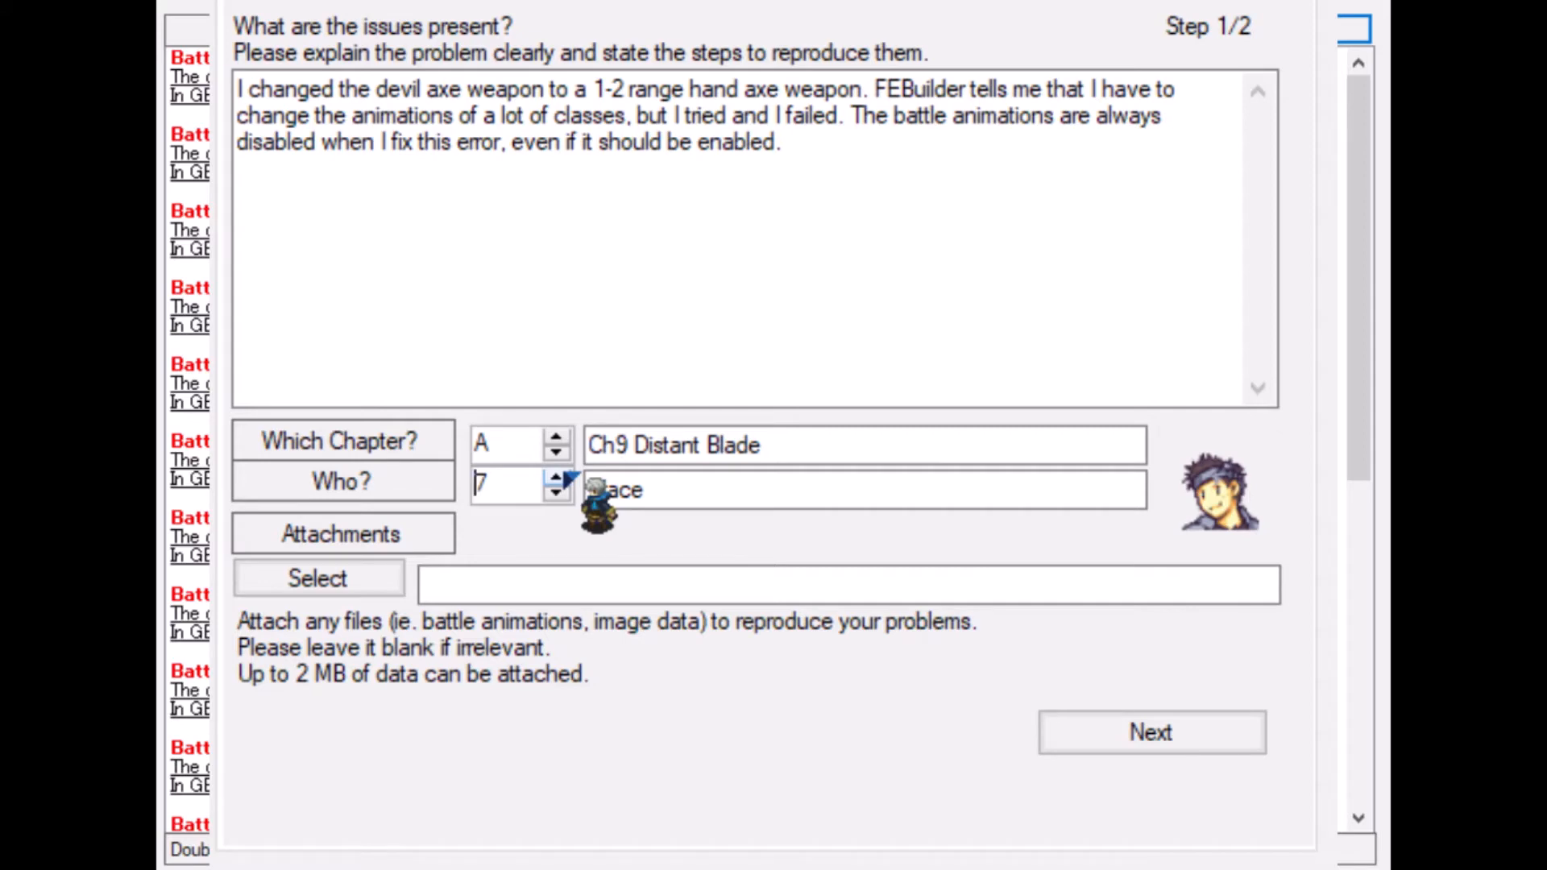
# - Attach a file from the GBA folder of Fire Emblem Hack resources to the issue report
pyautogui.click(326, 580)
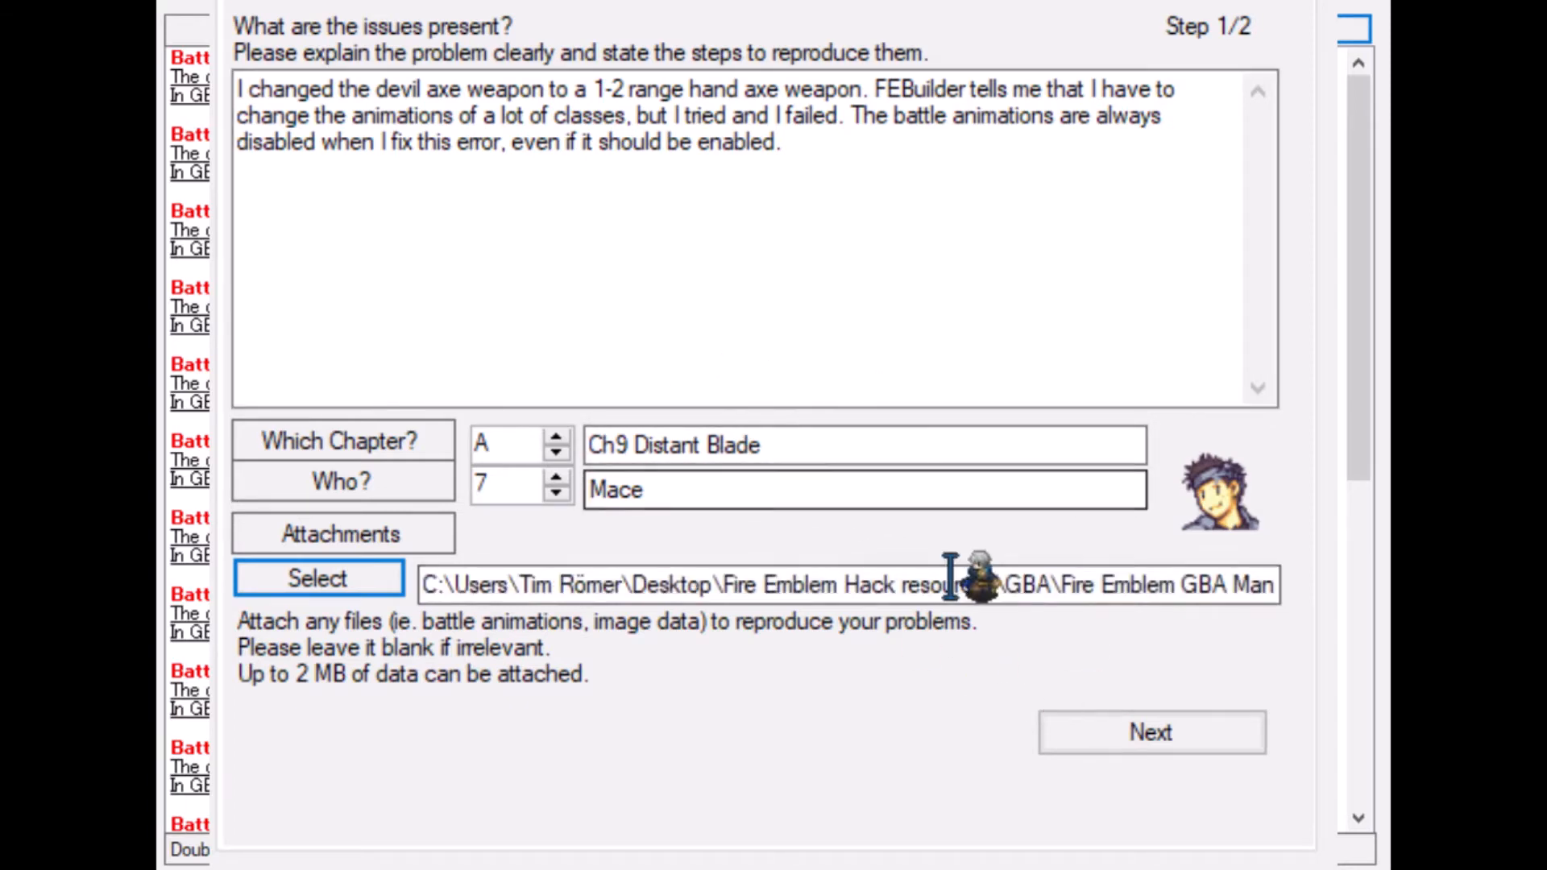
pyautogui.click(951, 580)
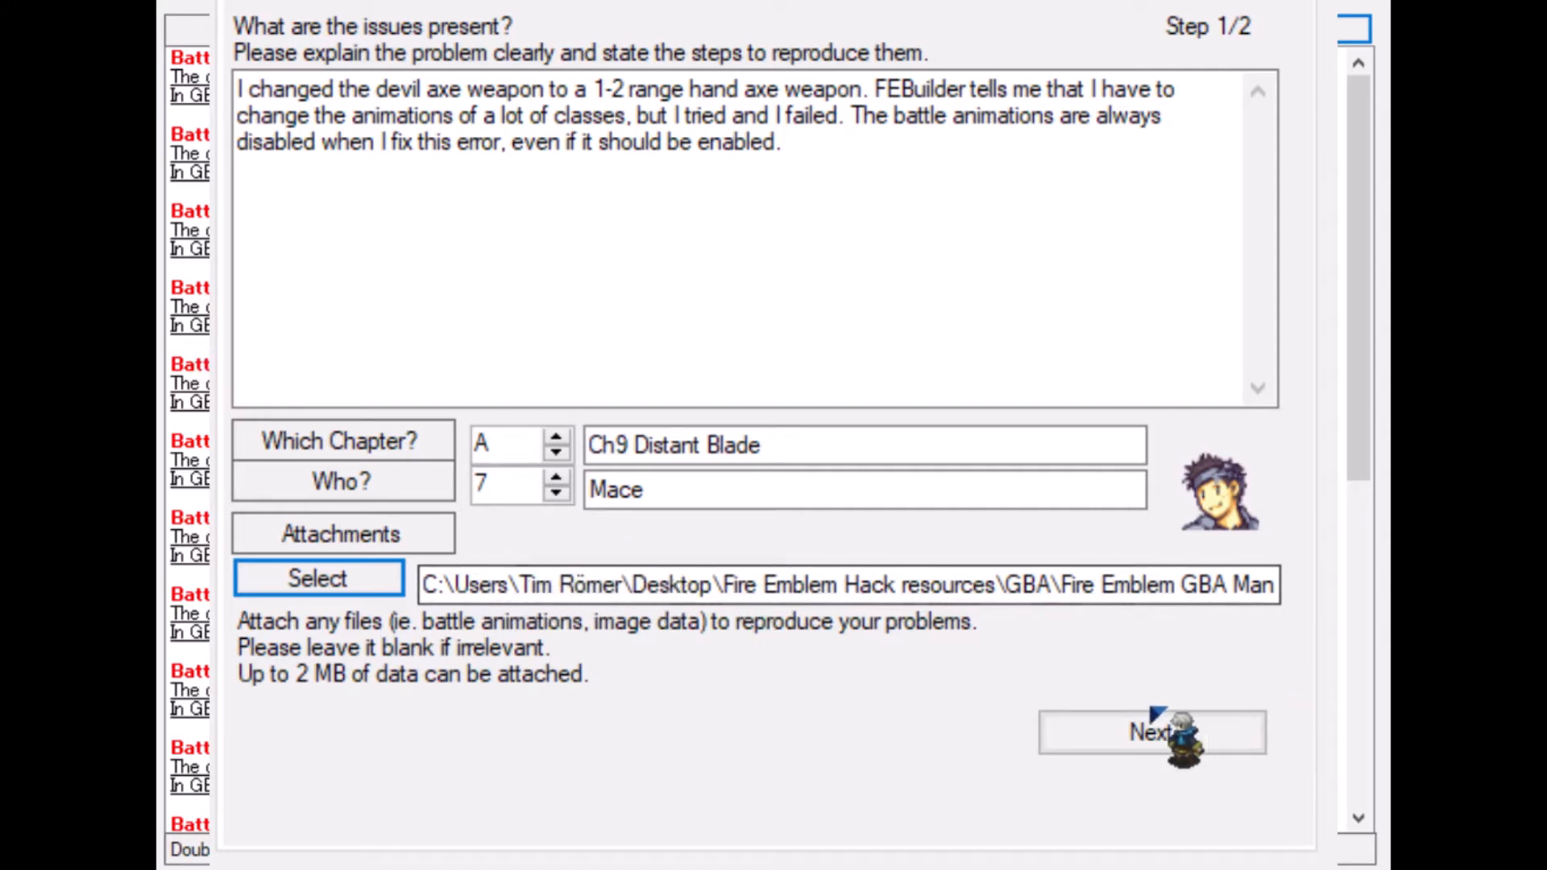
pyautogui.click(1160, 735)
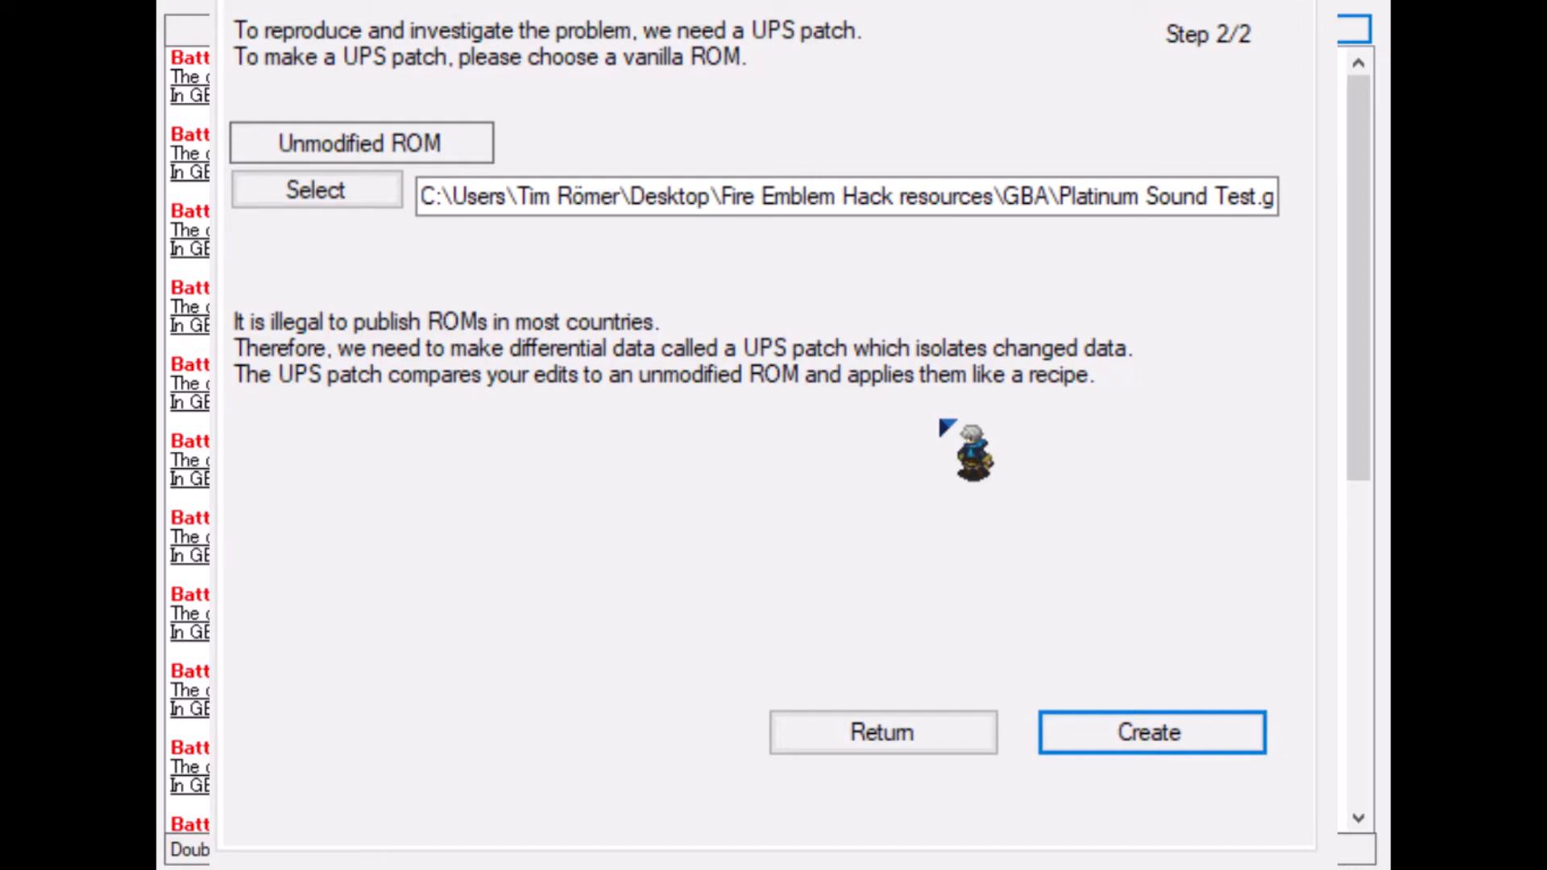
pyautogui.click(882, 733)
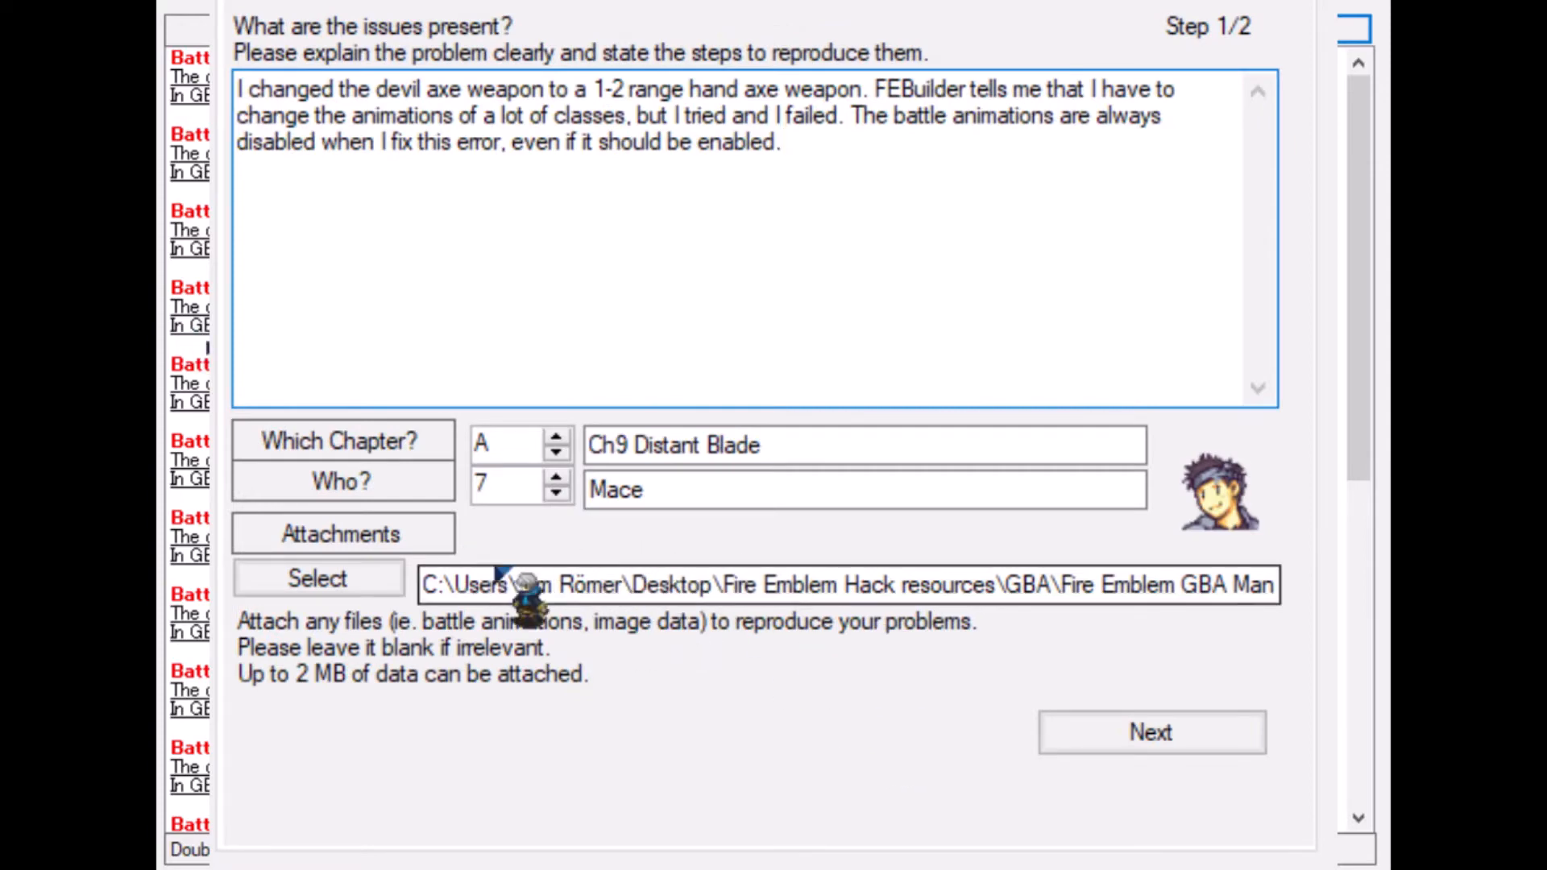
pyautogui.click(376, 579)
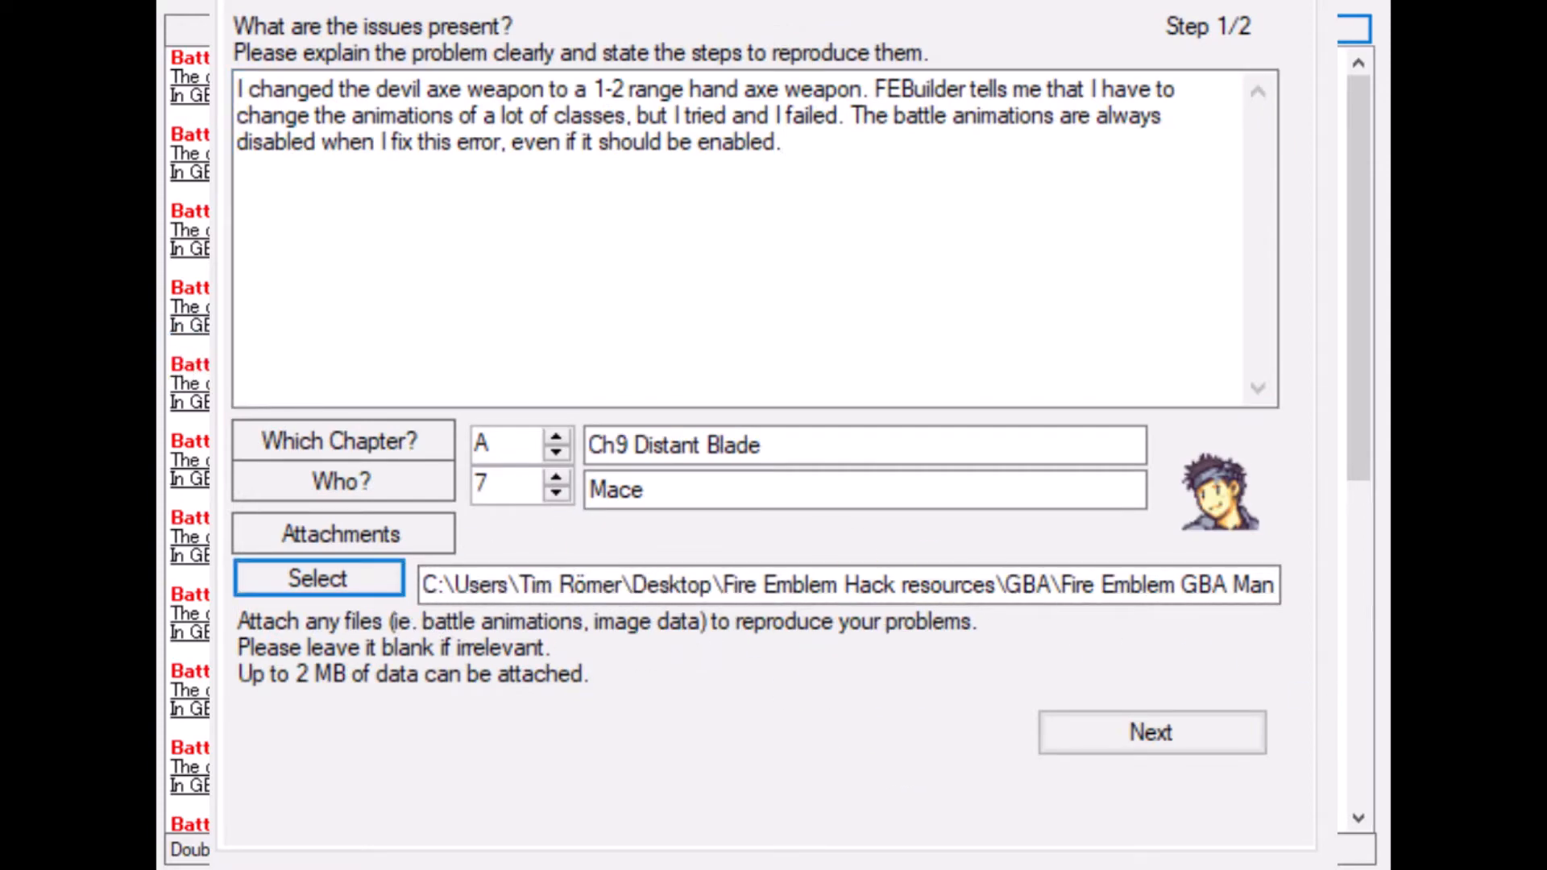
# - Choose the Fire Emblem ROM in the Clean FE8 folder as the unmodified ROM and return to the issue description page
pyautogui.click(1112, 738)
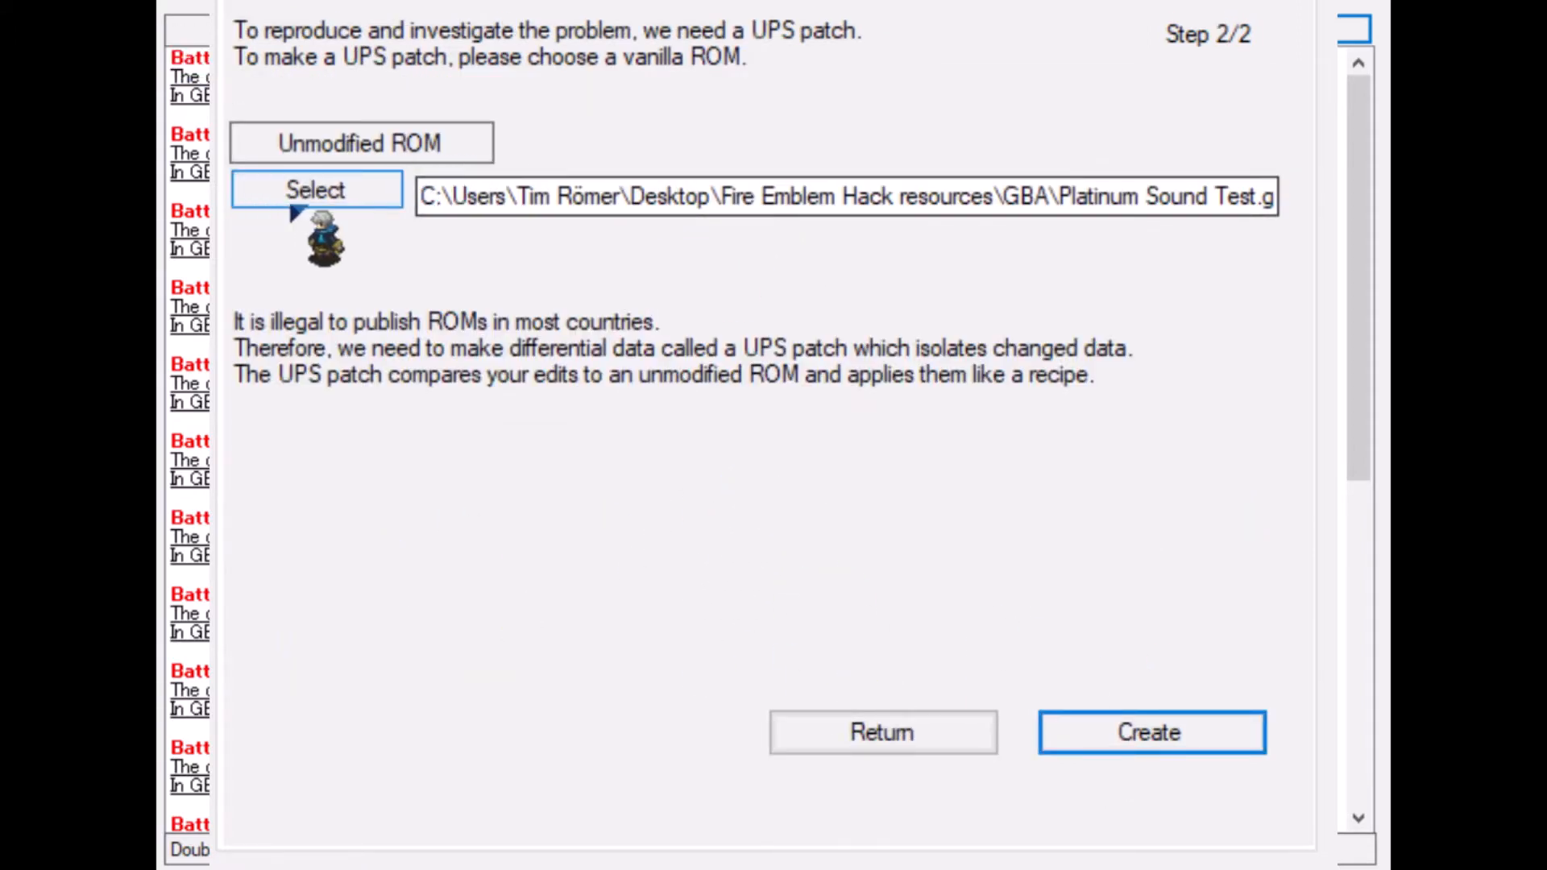
pyautogui.click(347, 205)
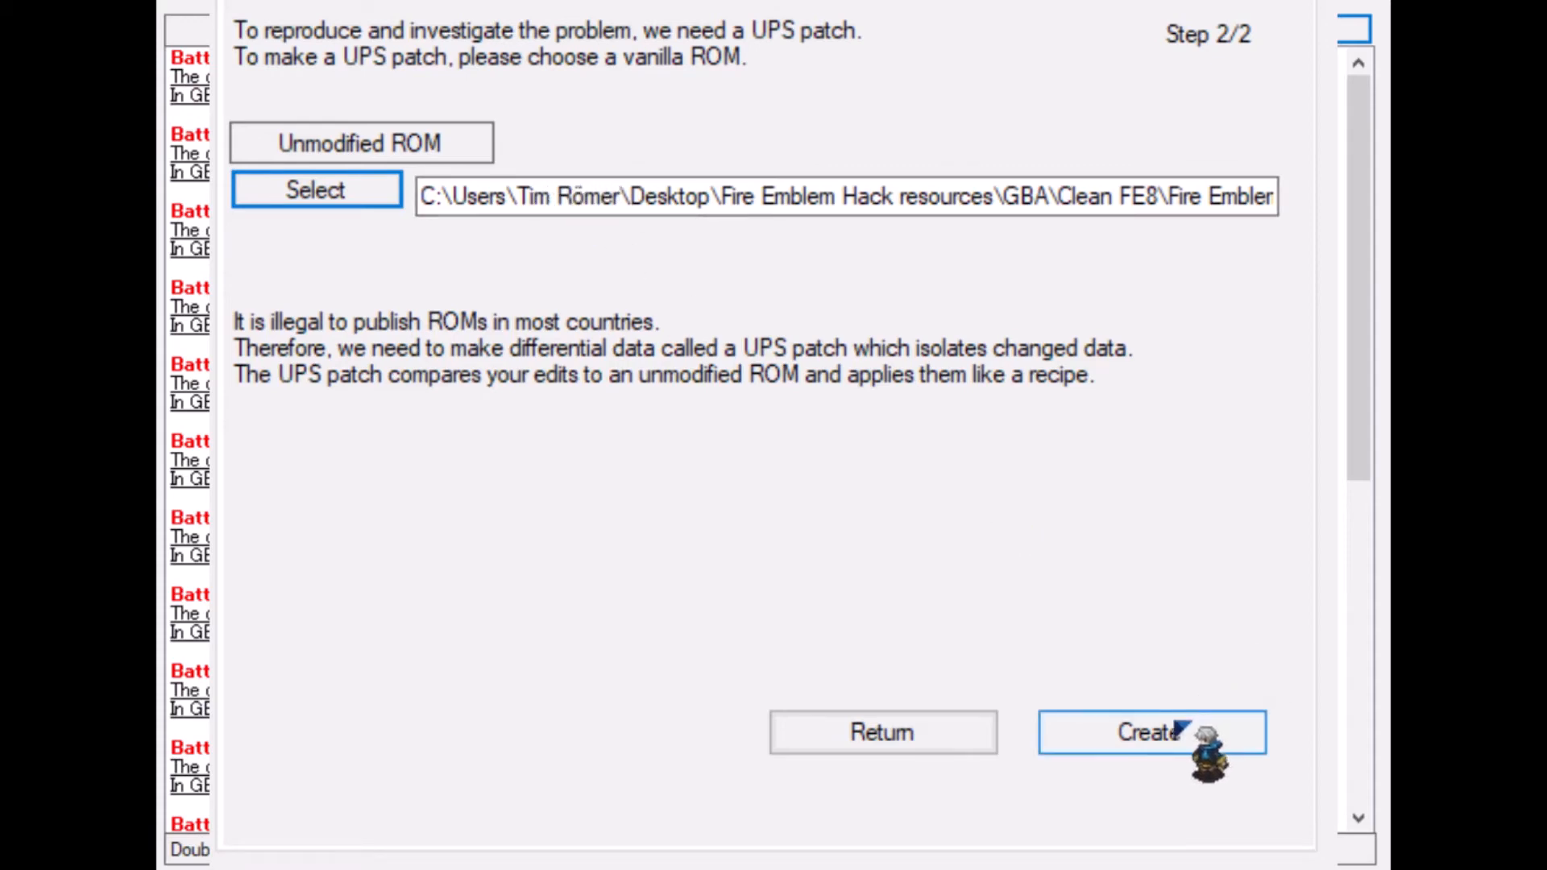
pyautogui.click(973, 732)
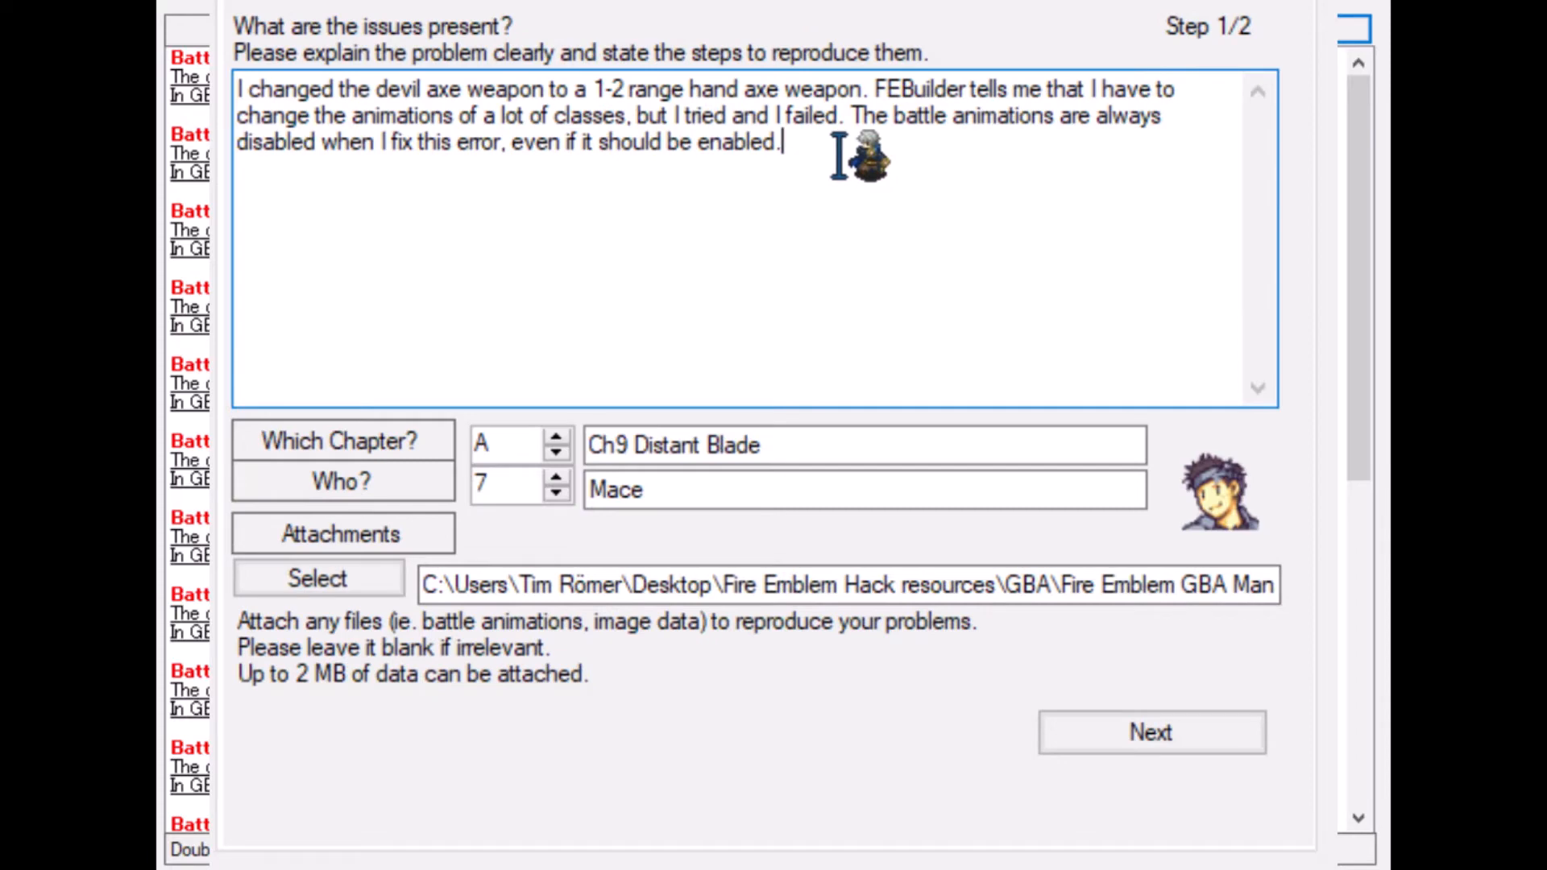
# - Start a new paragraph in the issue description with "This is a tutorial 7-zip file."
pyautogui.press('Return')
pyautogui.press('Return')
pyautogui.write('This ')
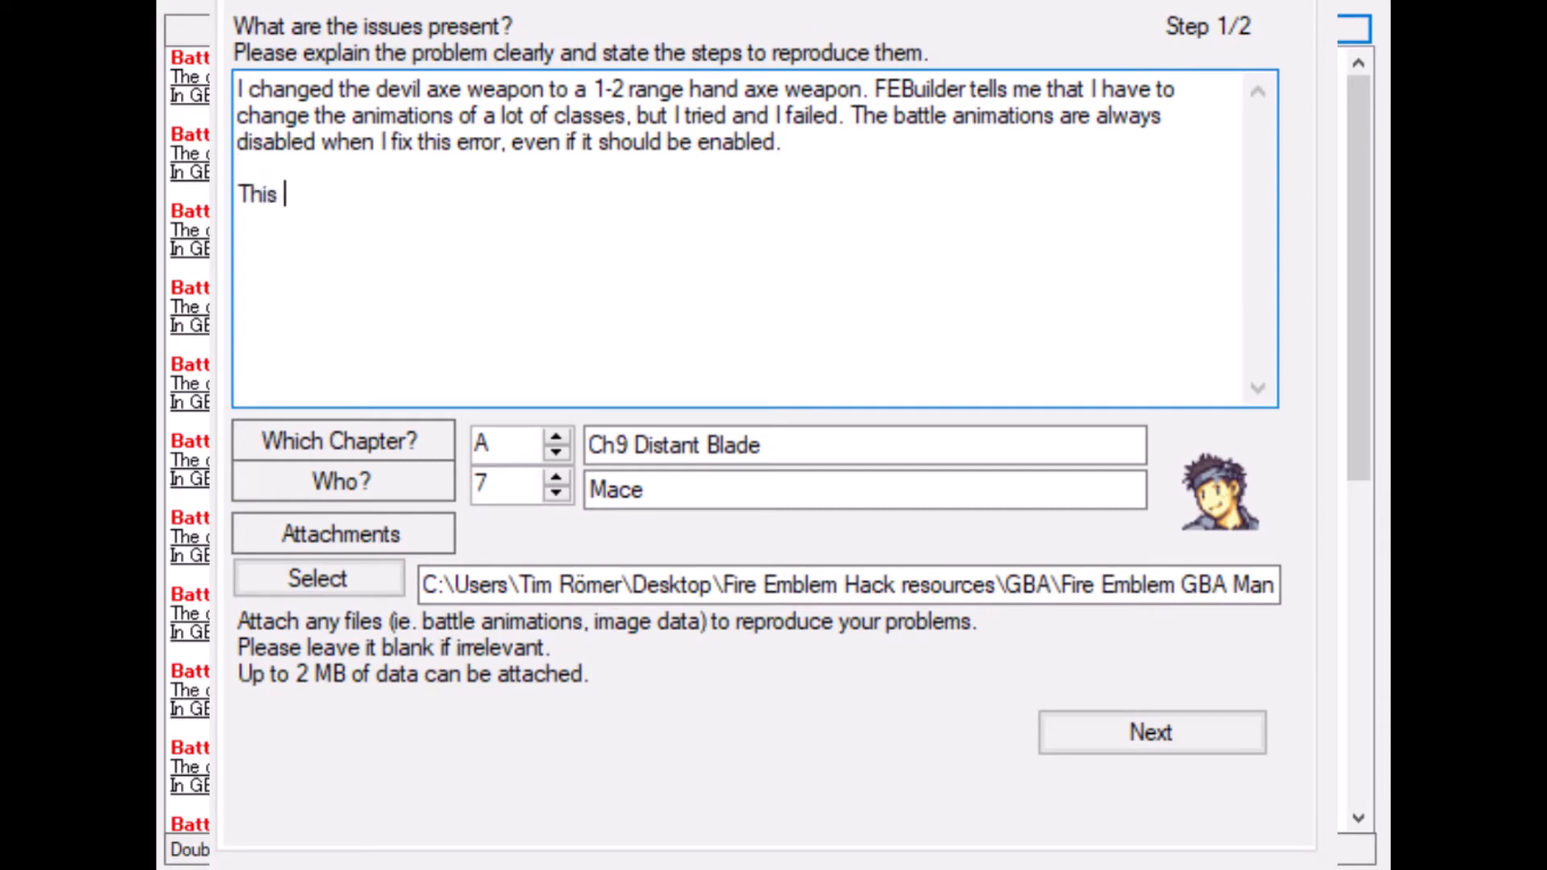
pyautogui.write('is a turo')
pyautogui.press('BackSpace')
pyautogui.write('torial ')
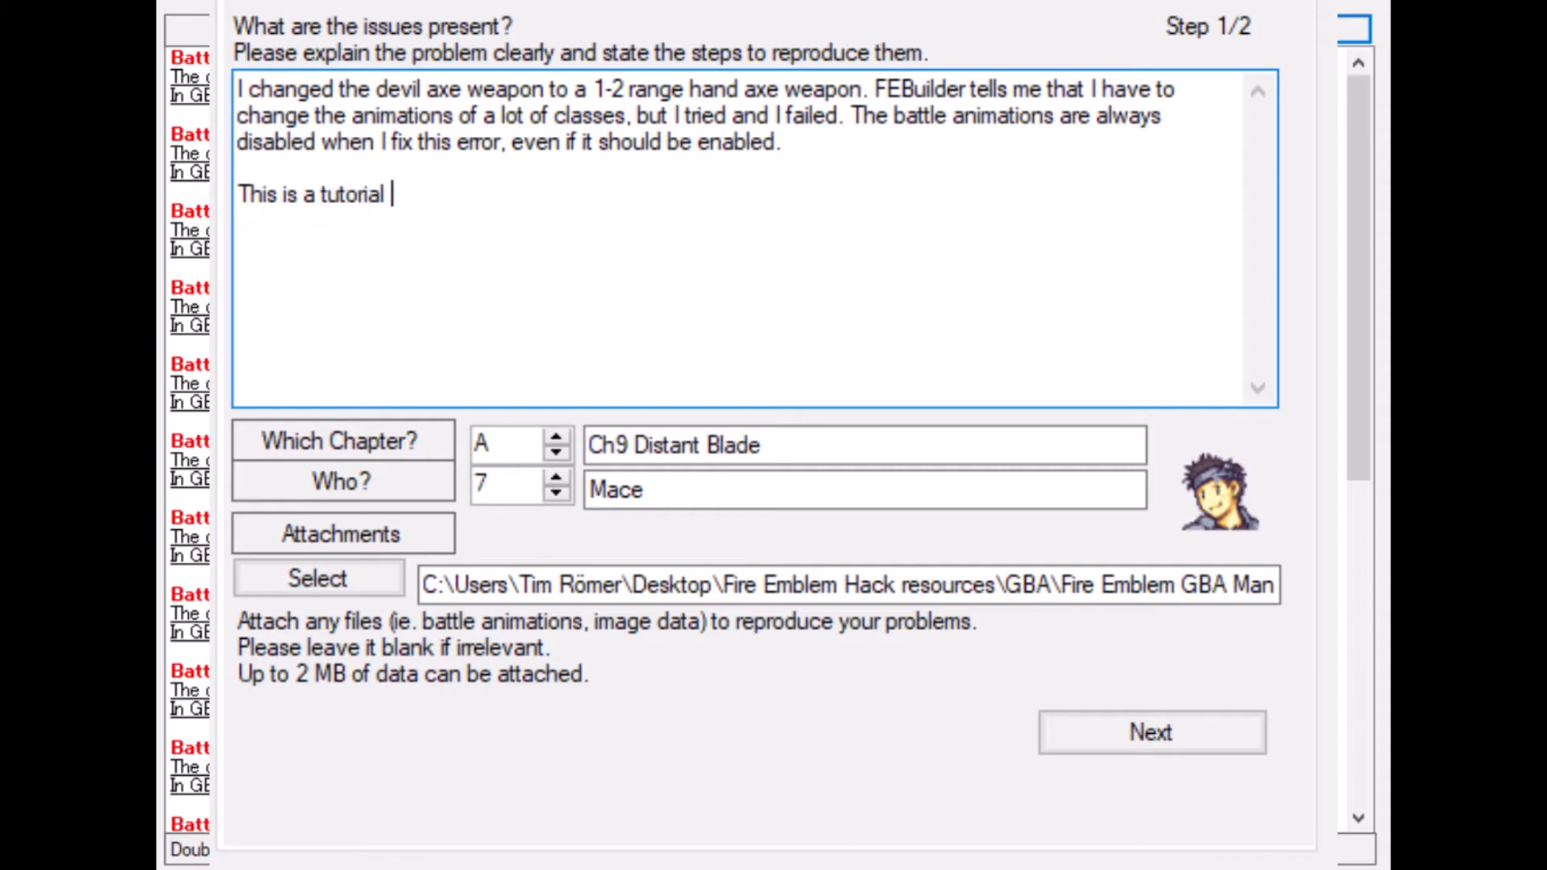
pyautogui.write('7-zip file. M')
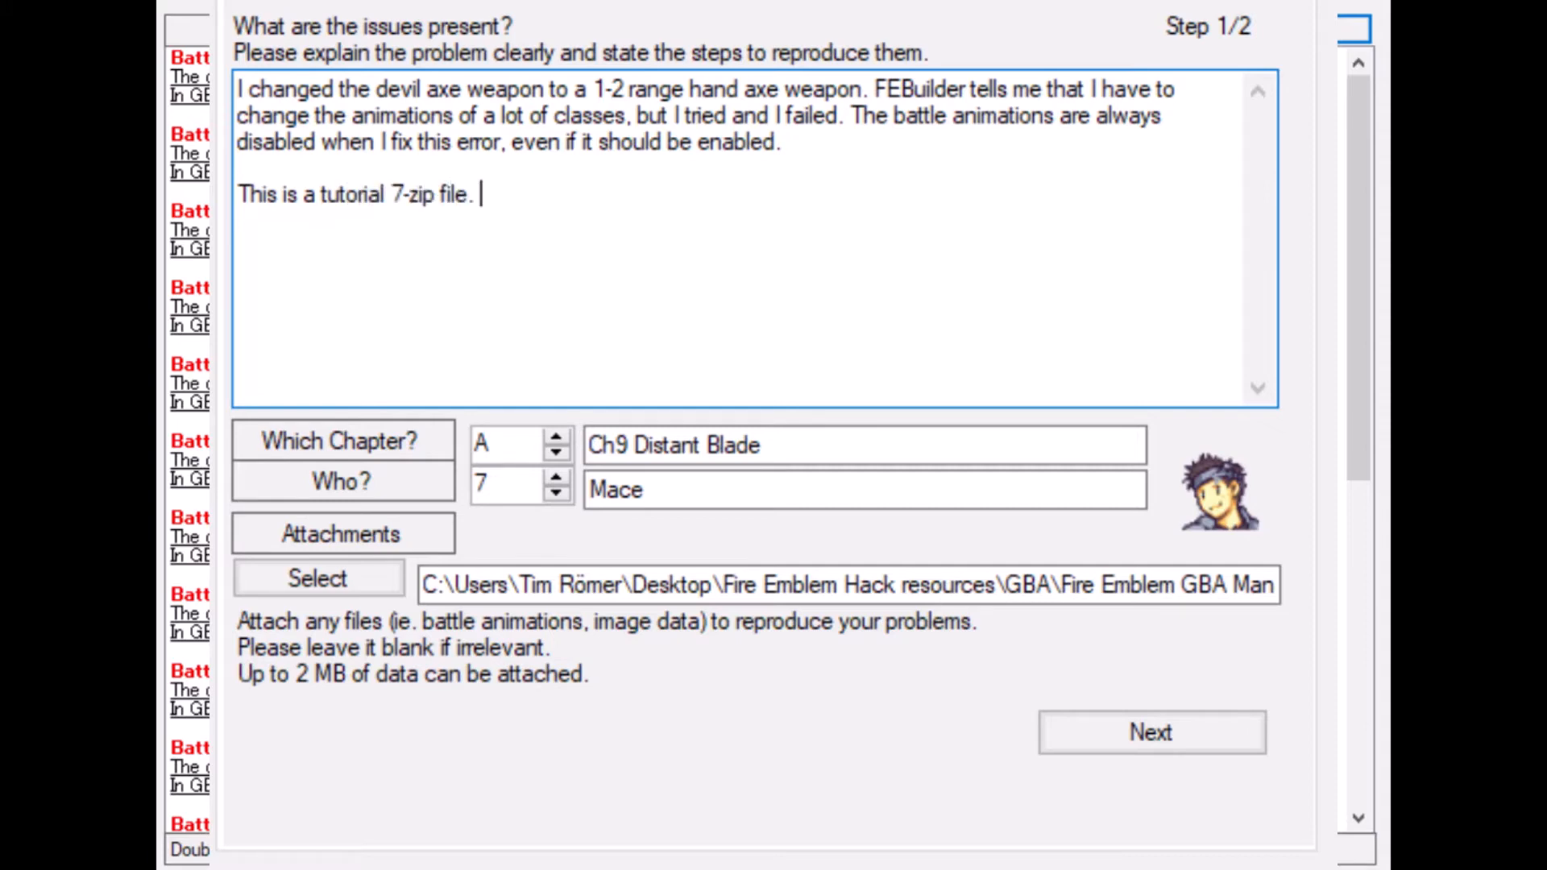
pyautogui.press('BackSpace')
pyautogui.press('BackSpace')
# - Continue the paragraph with "It is meant for my tutorial on tools that can help you with fixing errors/bugs."
pyautogui.write('It is meant for my')
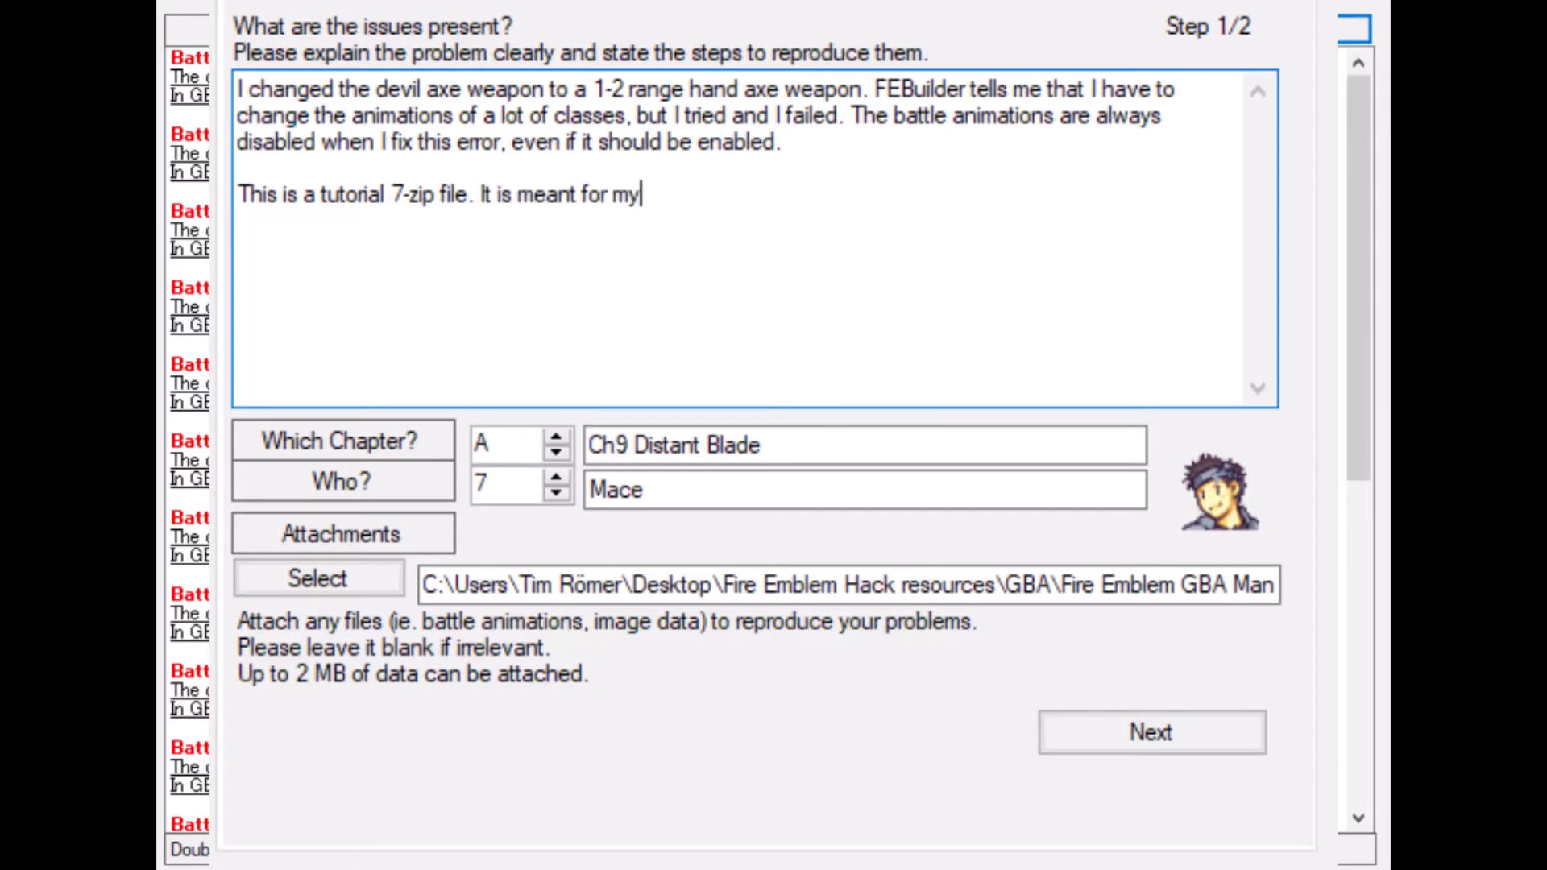
pyautogui.write(' tutori')
pyautogui.press('BackSpace')
pyautogui.press('BackSpace')
pyautogui.write('rial on ')
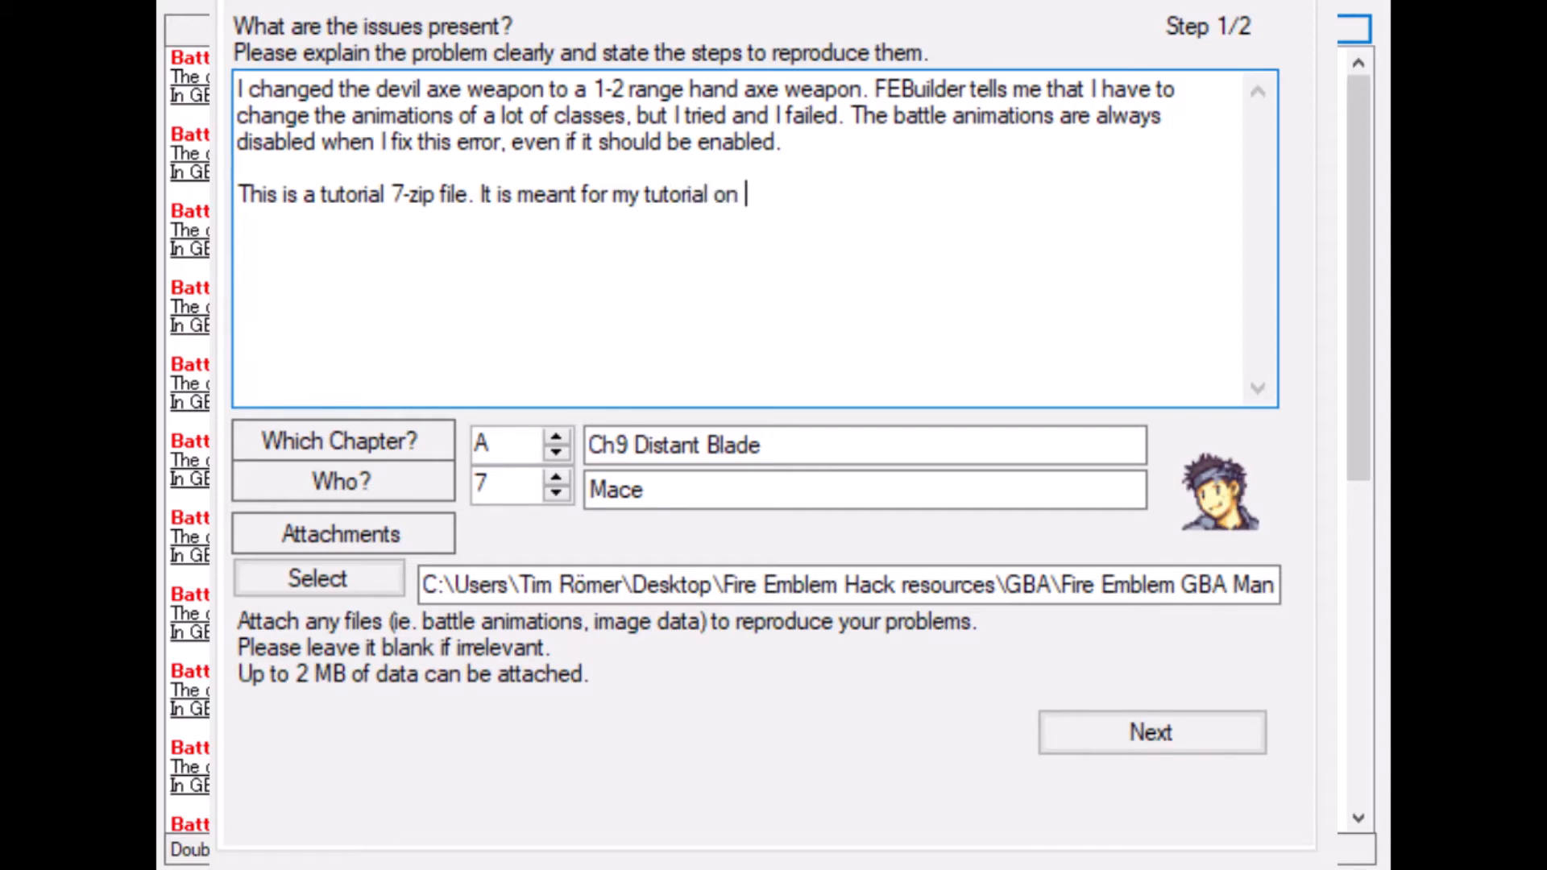
pyautogui.write('tools that ca')
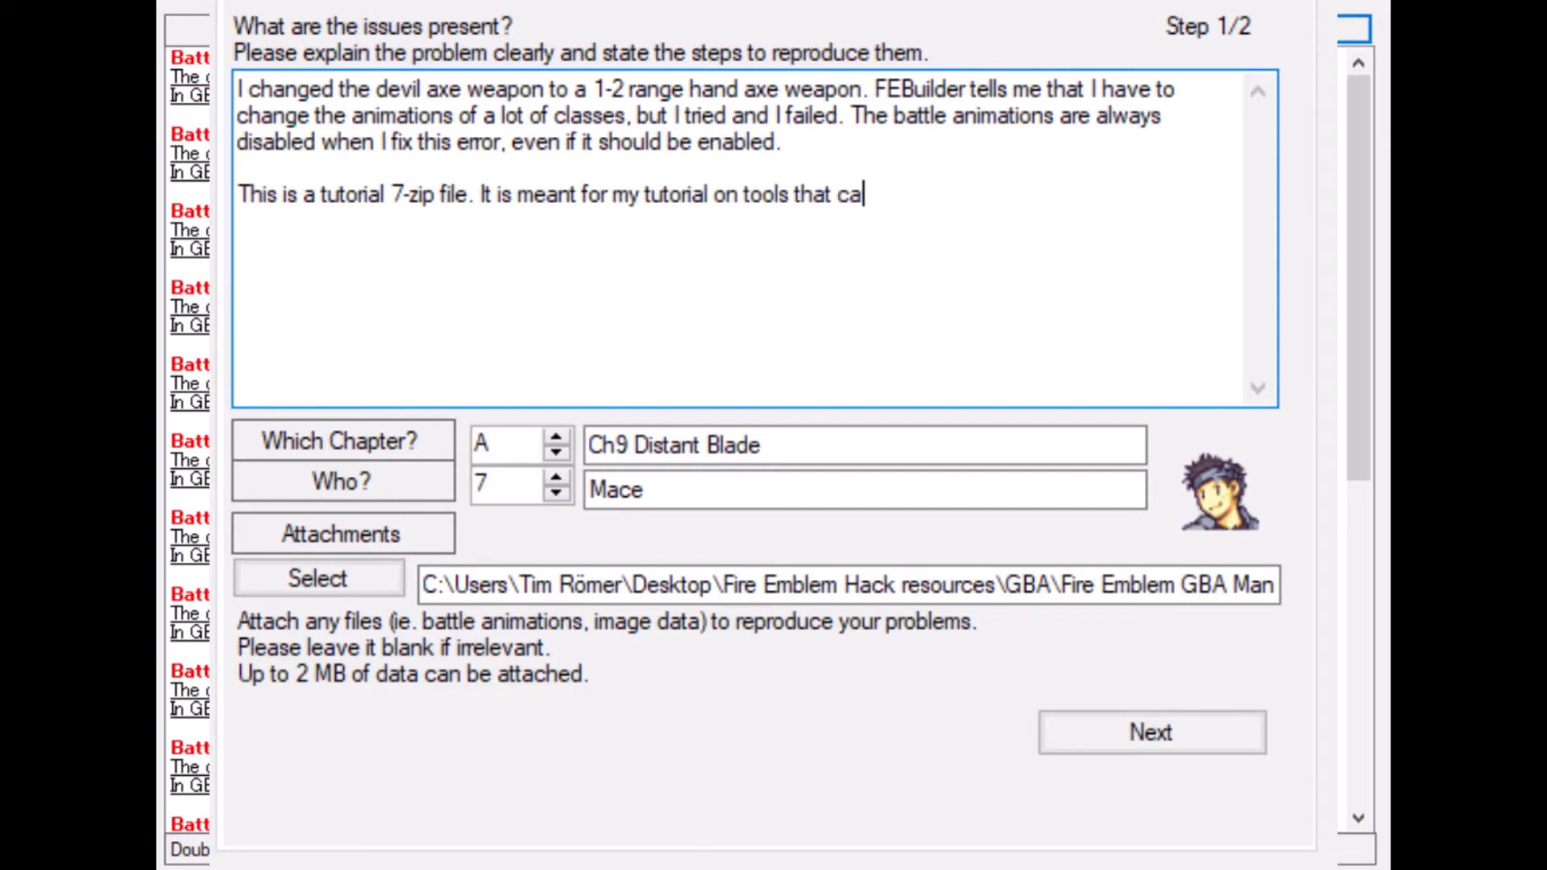
pyautogui.write('n help you with ')
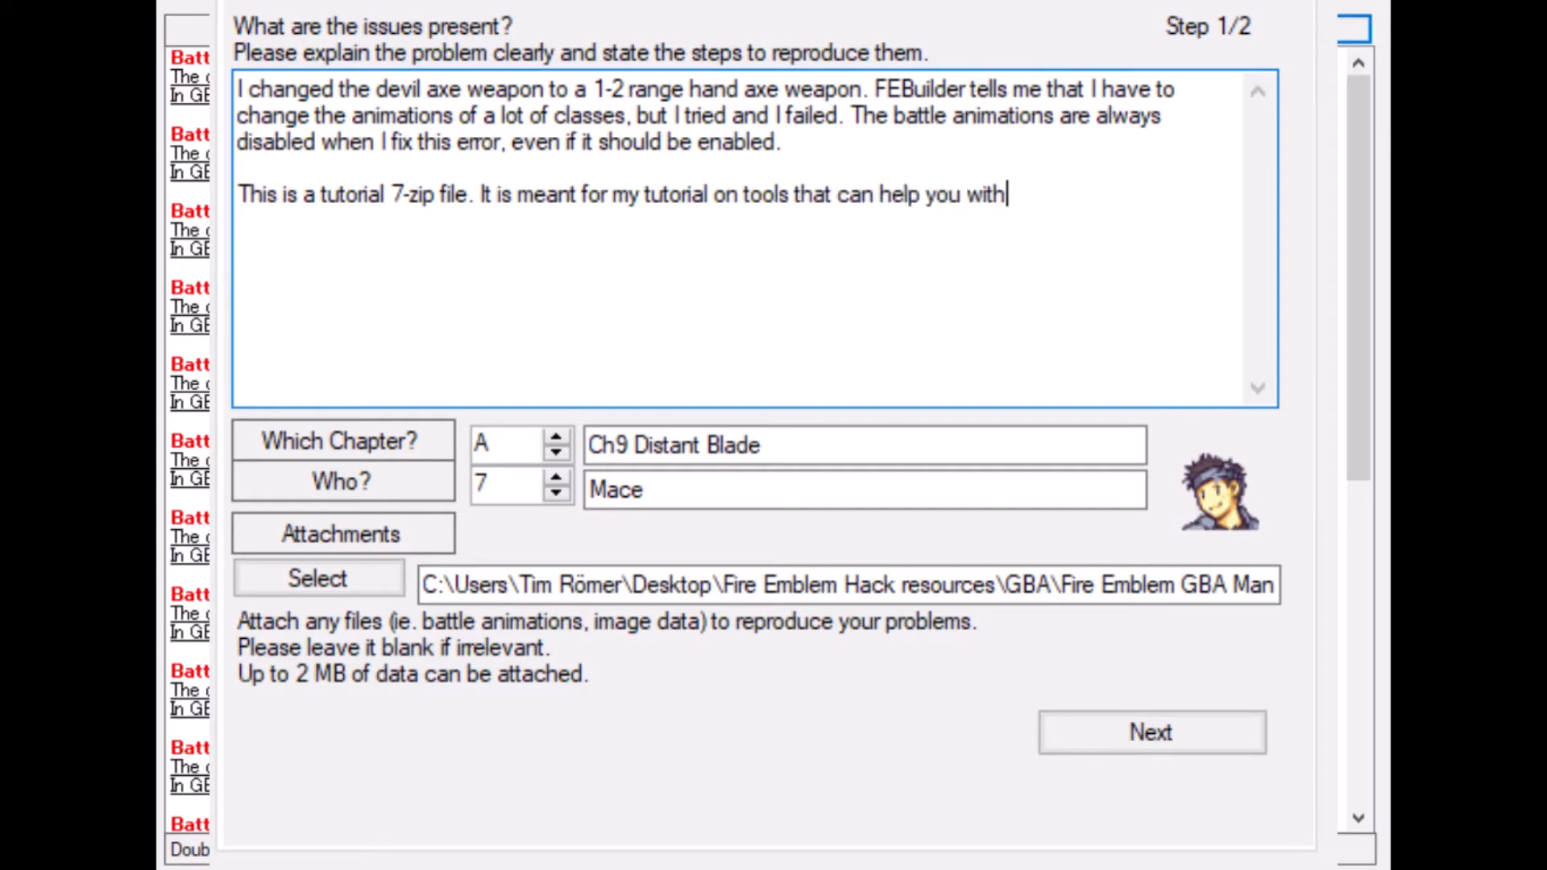
pyautogui.write('fixing error')
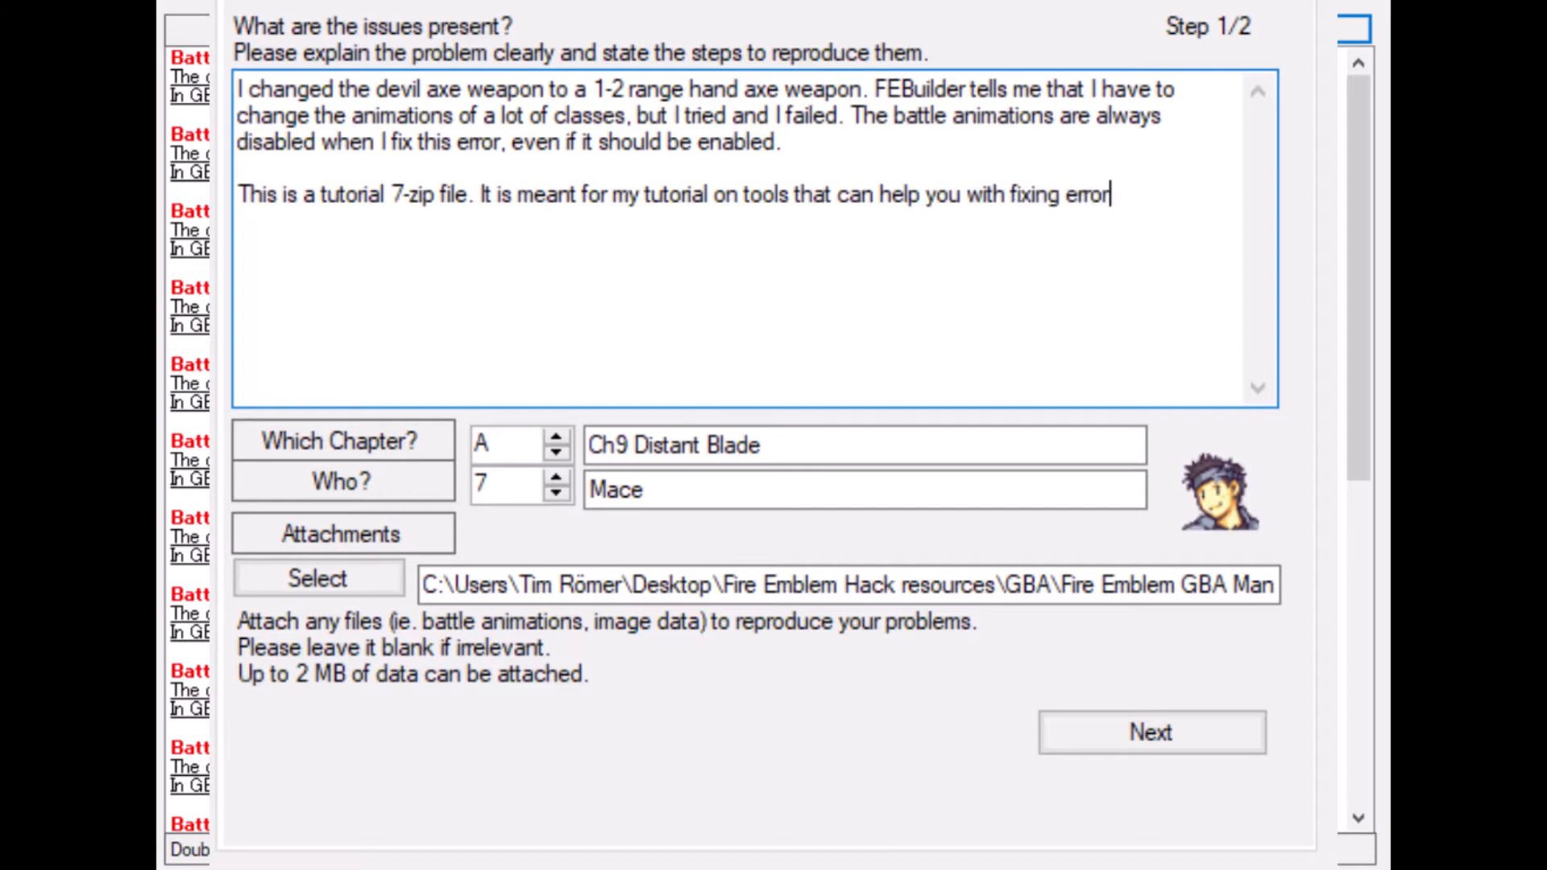
pyautogui.write('s/bugs. If yo')
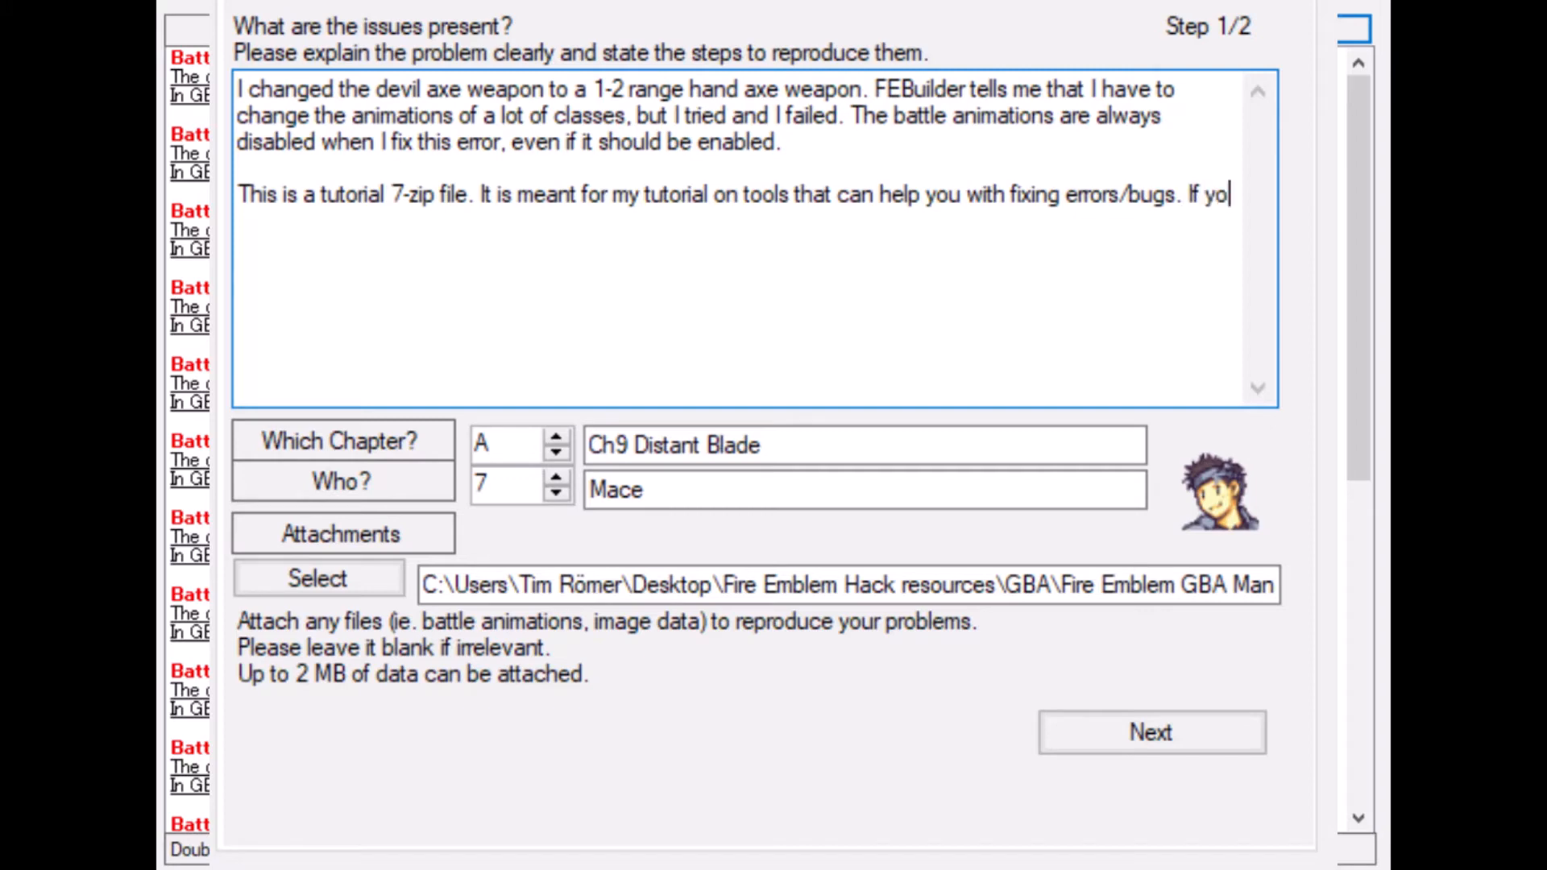
# - Finish the paragraph with "If you see this error, please ignore it." and sign it with the author's channel name
pyautogui.write('u see this error')
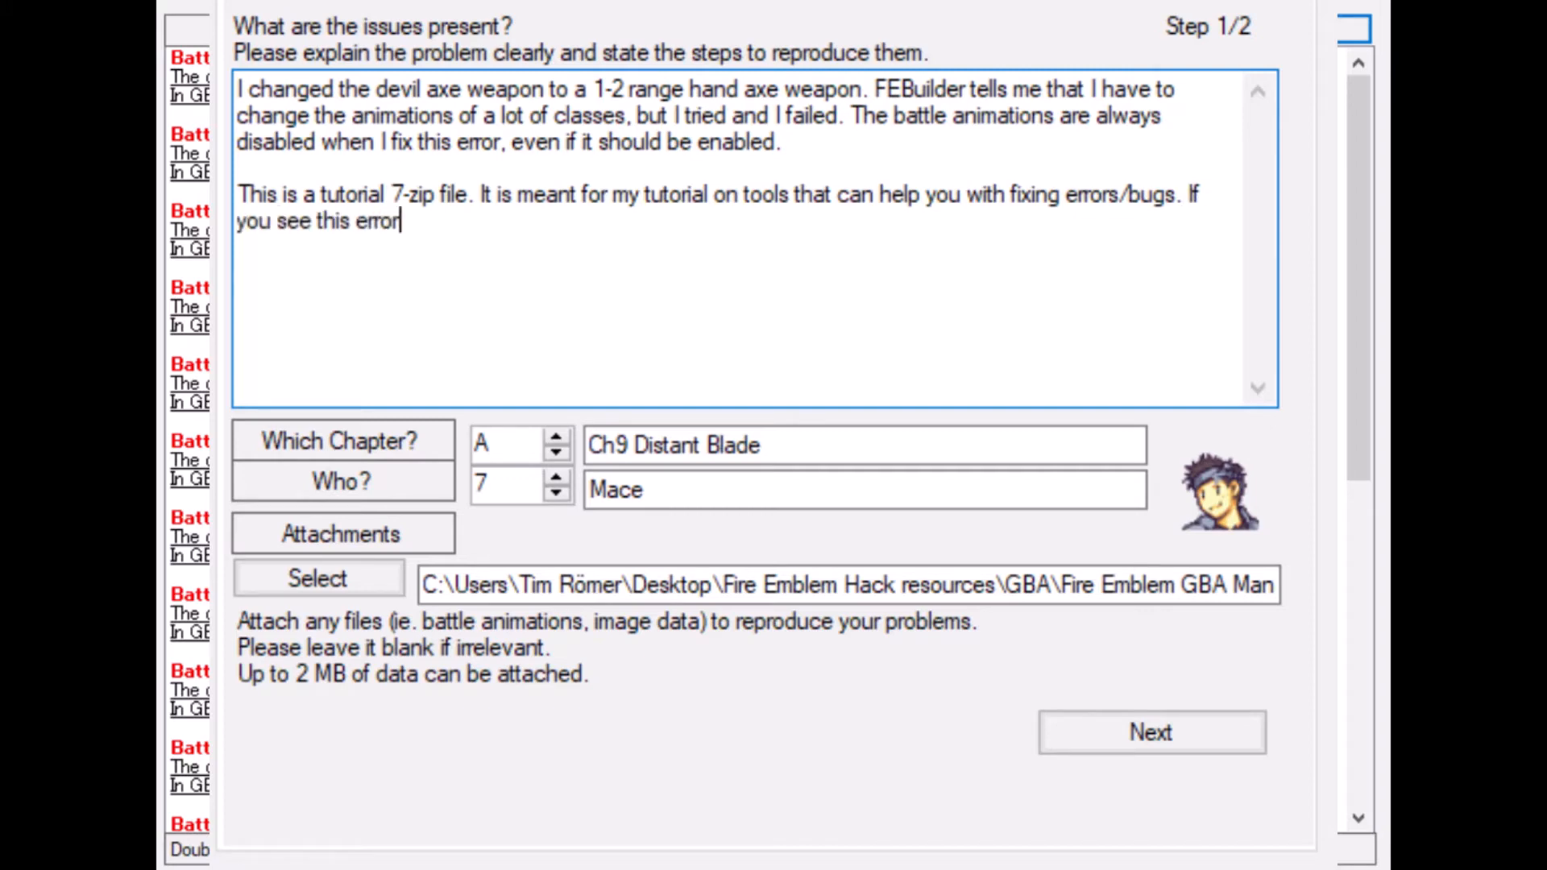
pyautogui.write(', please ')
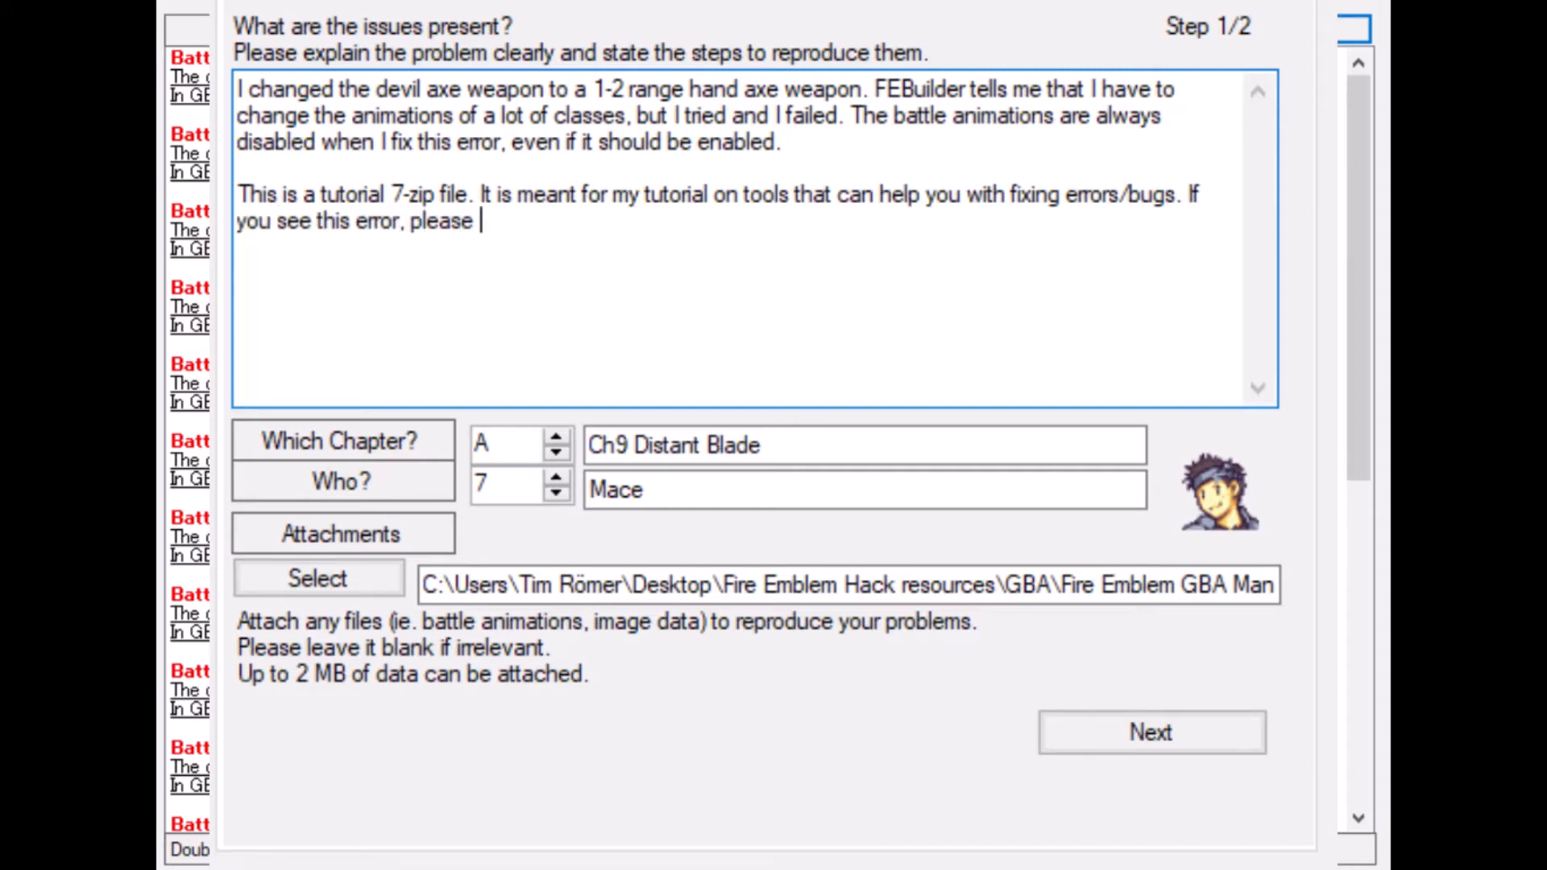
pyautogui.write('ignore it. ')
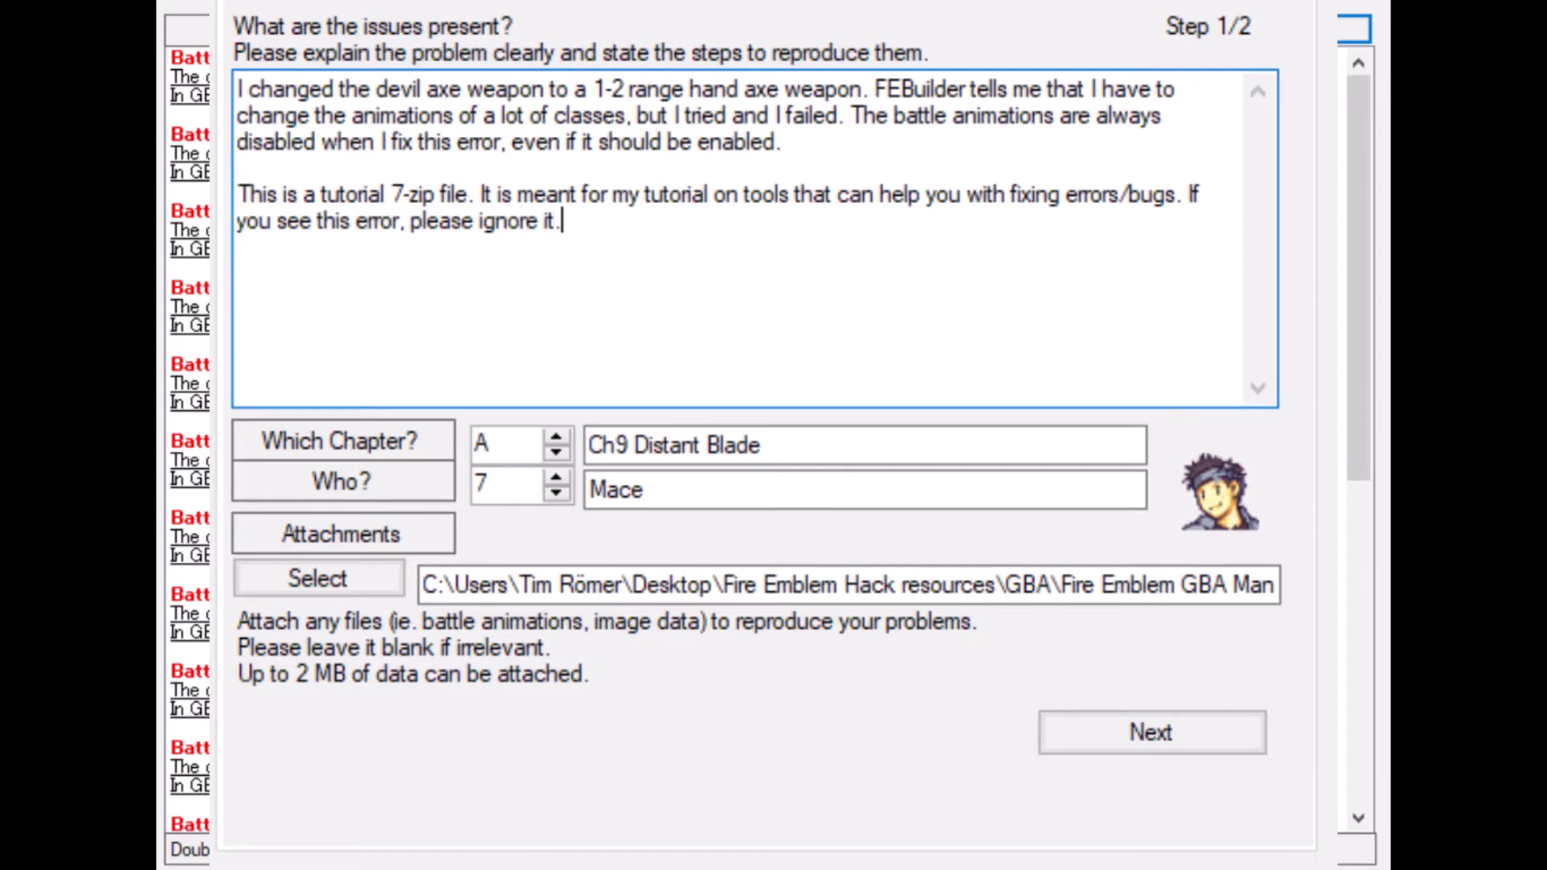
pyautogui.write('~XPGAme')
pyautogui.press('BackSpace')
pyautogui.press('BackSpace')
pyautogui.press('BackSpace')
pyautogui.write('ames')
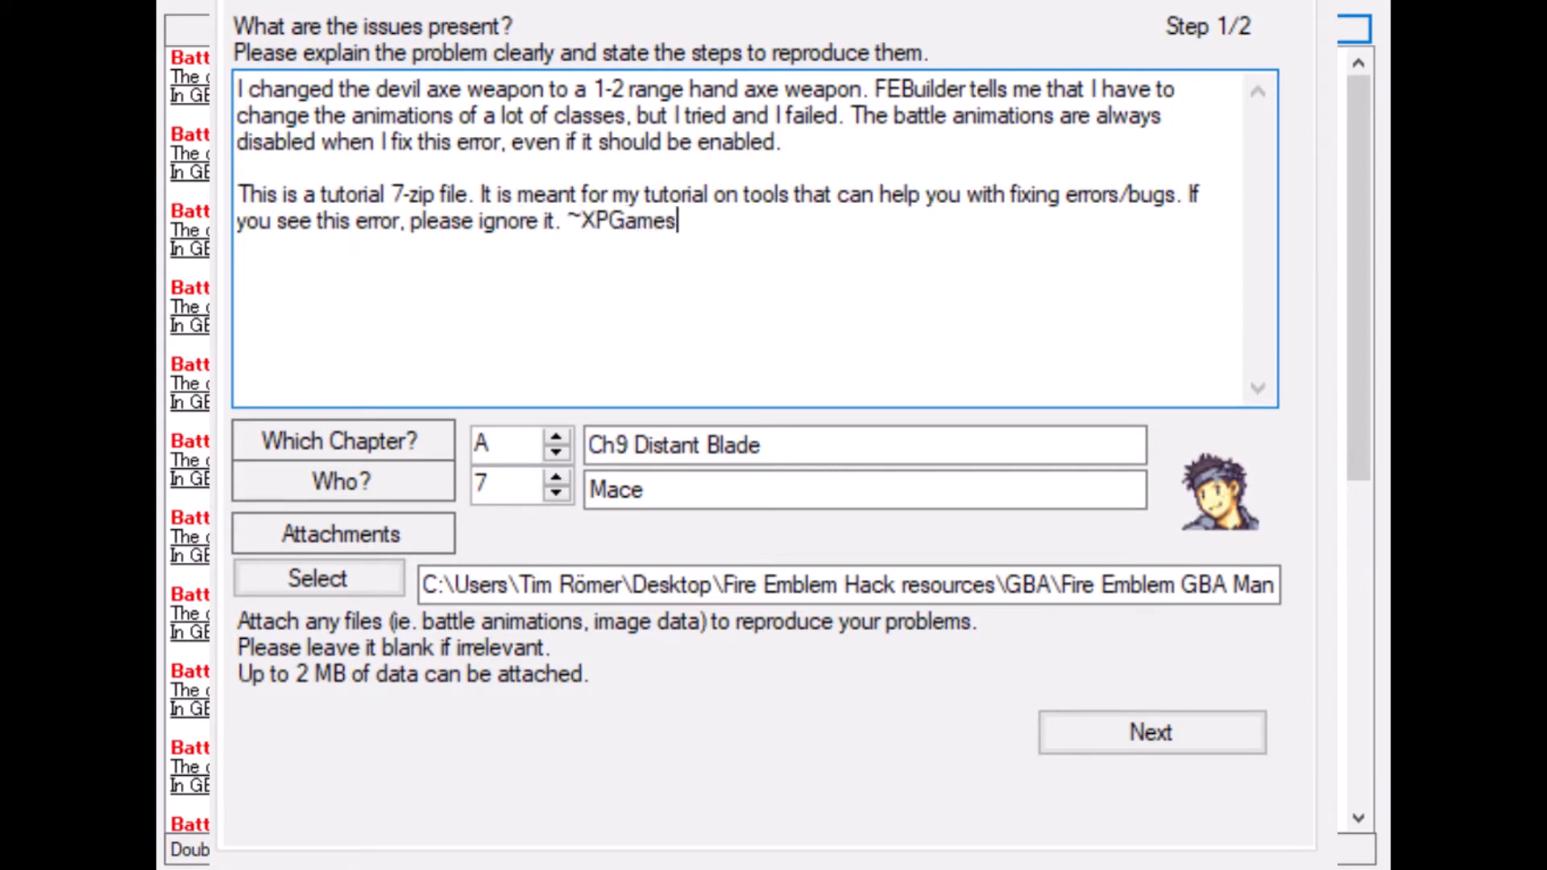
pyautogui.write('NL')
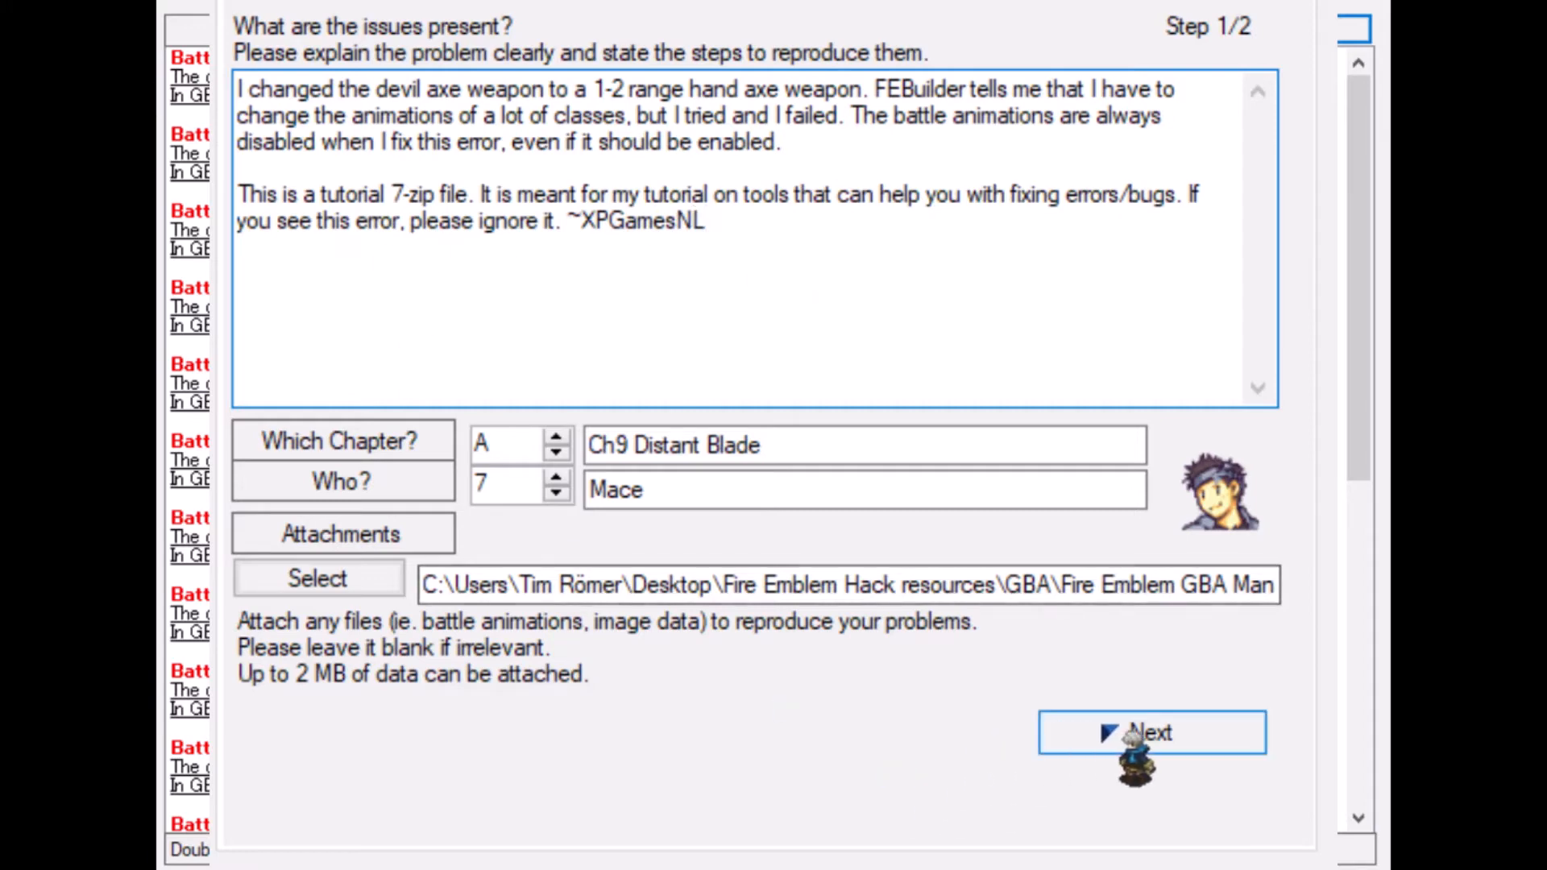
# - Proceed to the UPS patch page and create the issue report from the chosen unmodified ROM
pyautogui.click(1052, 730)
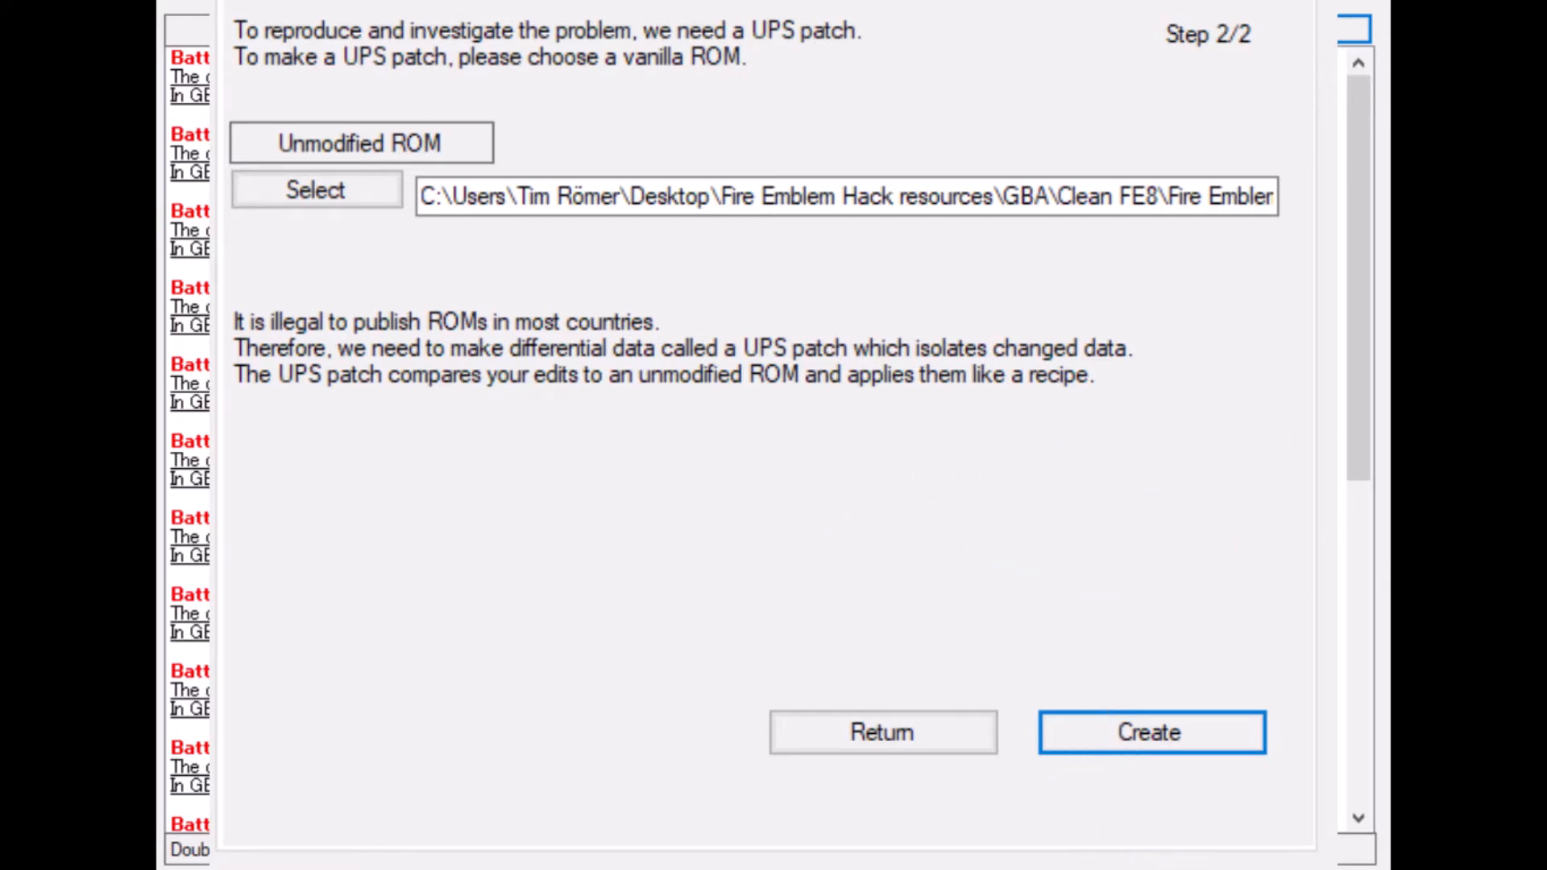
pyautogui.click(1136, 733)
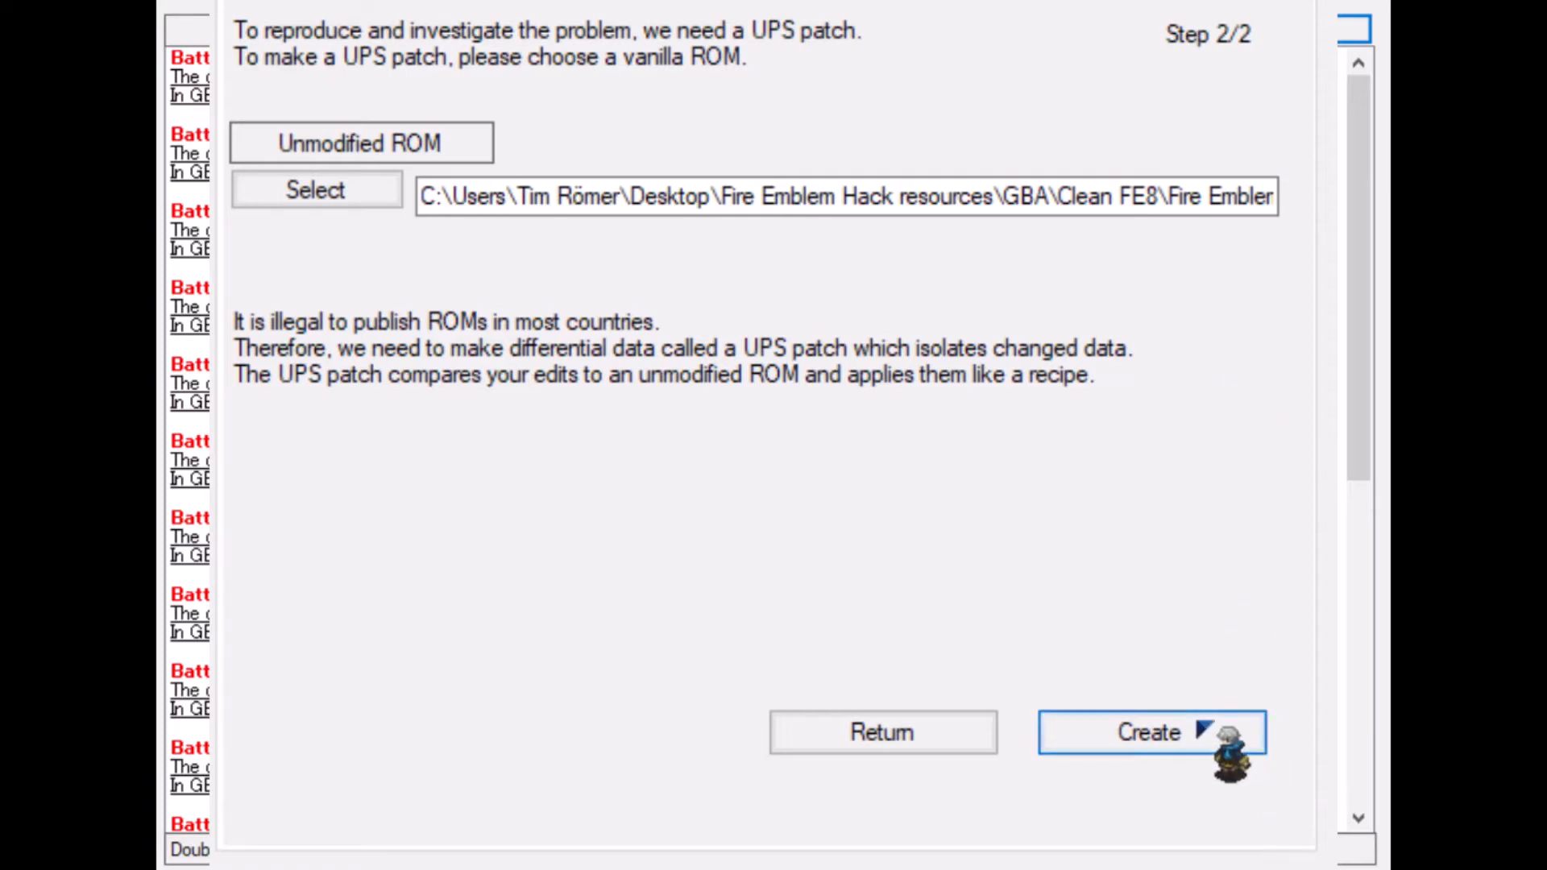
pyautogui.click(1198, 725)
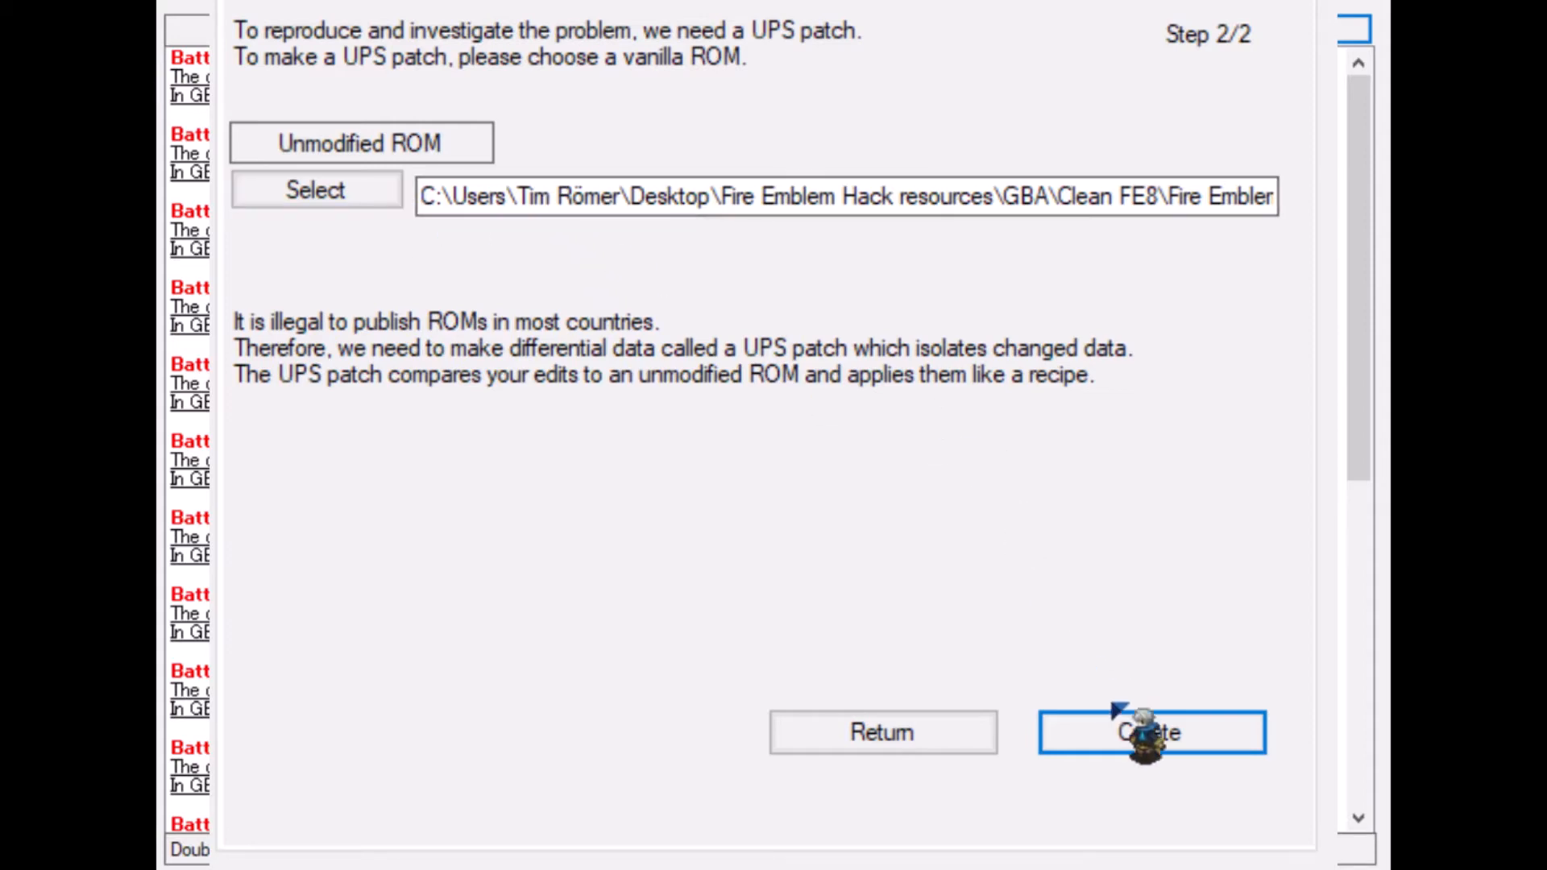
# - Revisit the description page, choose the unmodified ROM in the Clean FE8 folder again, and create the report once more
pyautogui.click(919, 725)
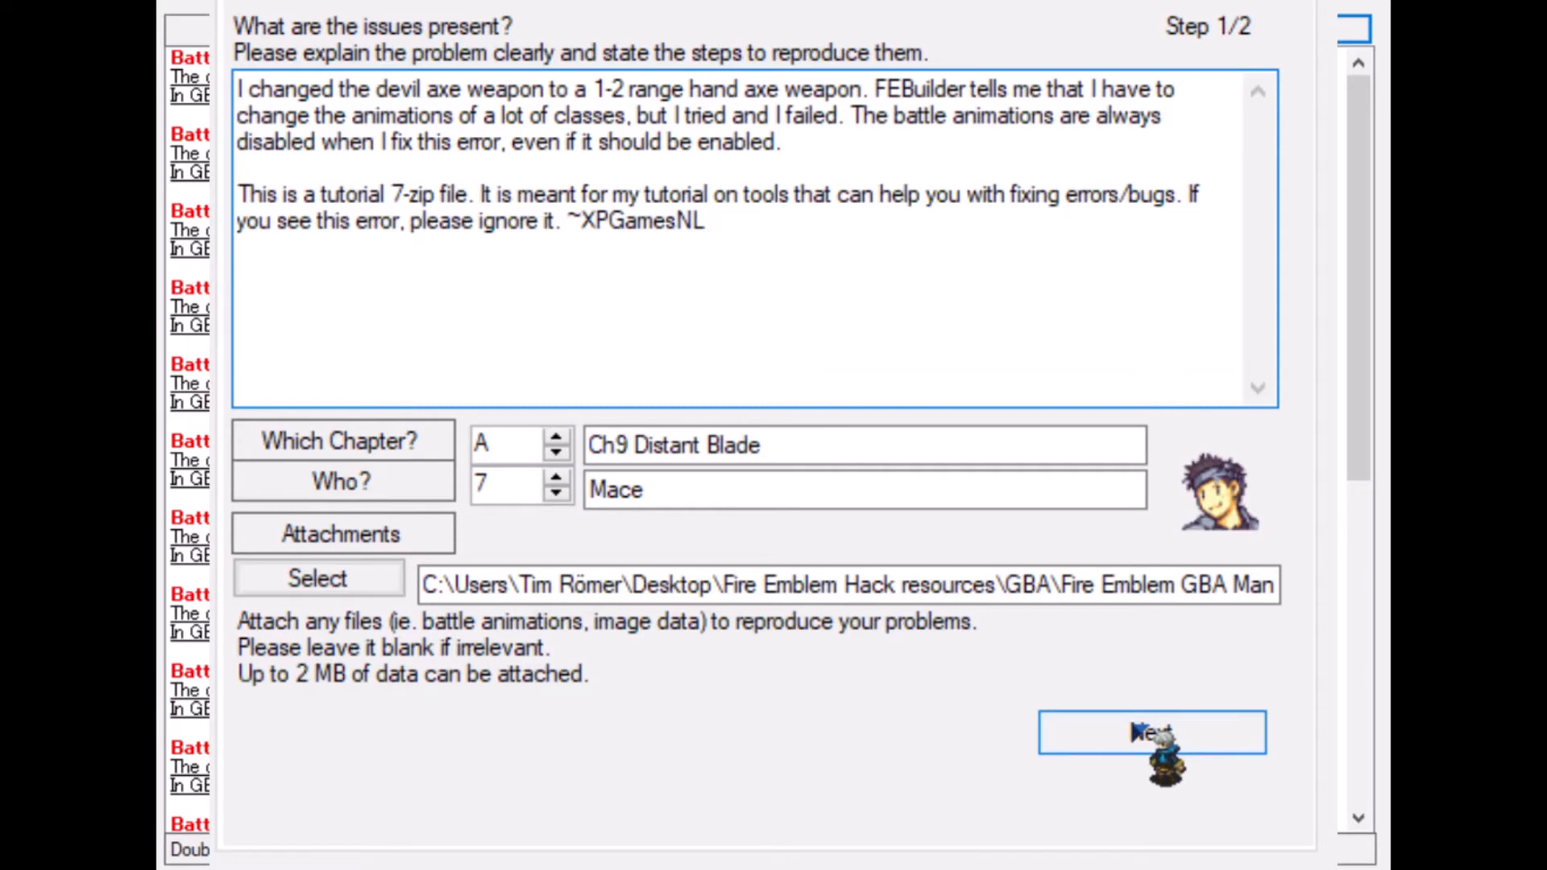
pyautogui.click(1136, 731)
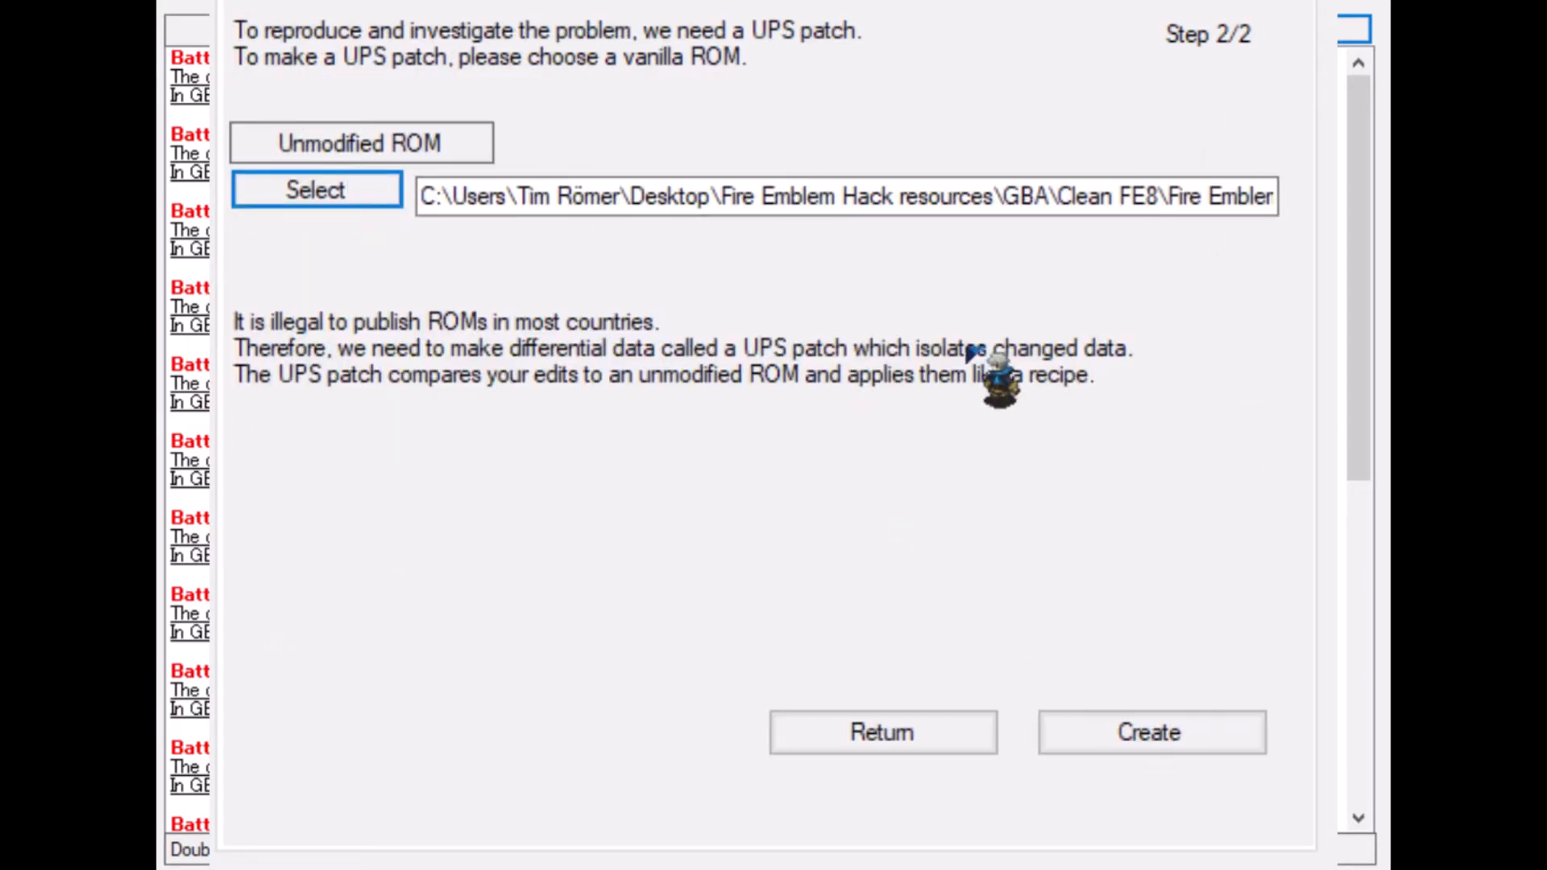
pyautogui.click(1152, 729)
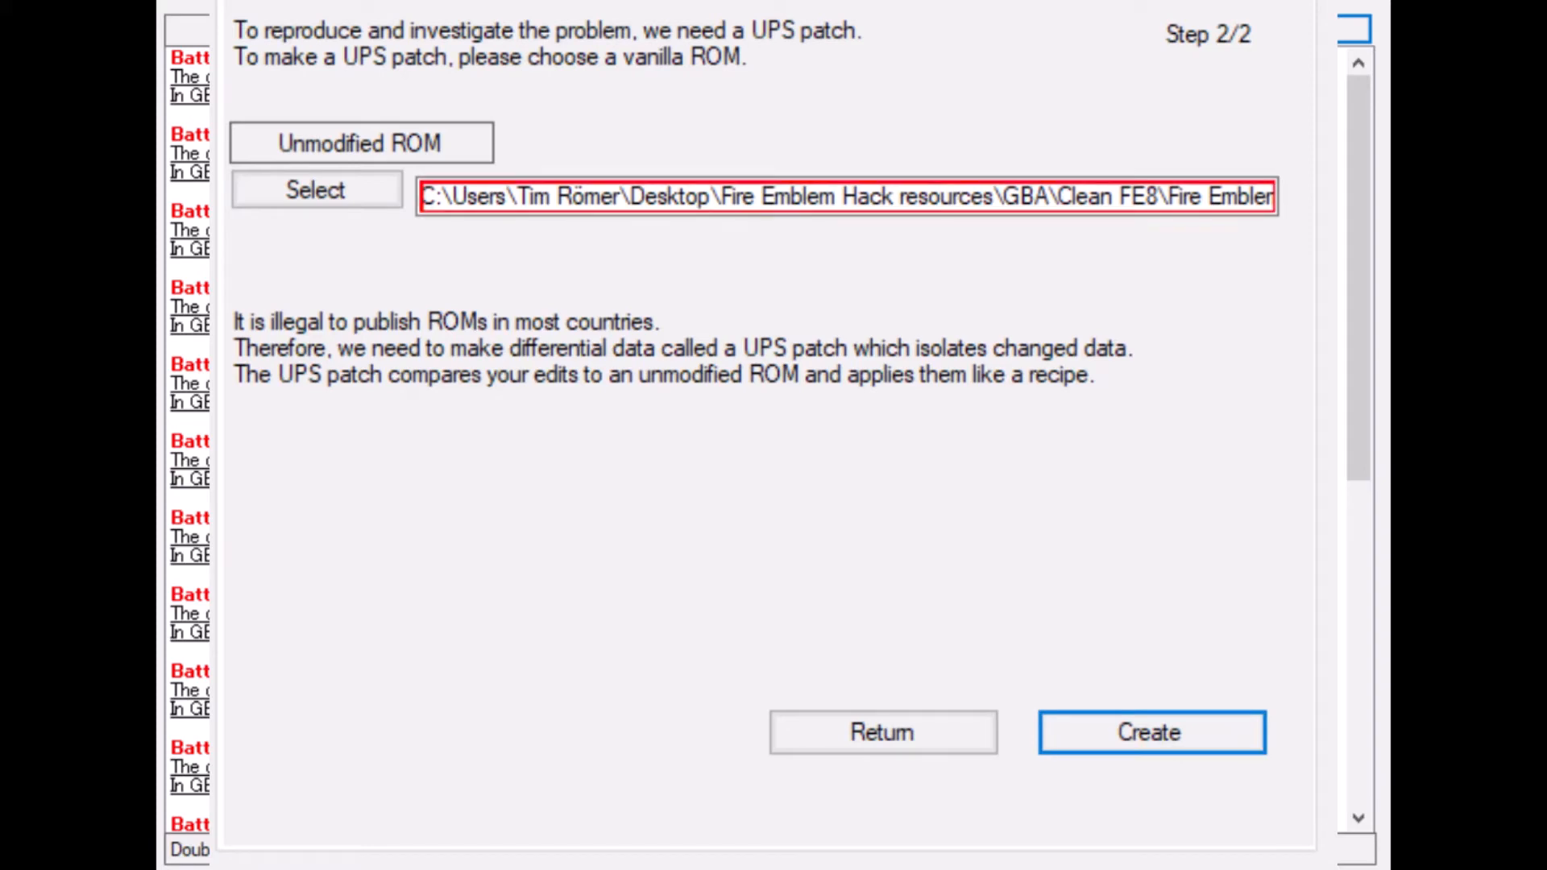
pyautogui.click(375, 201)
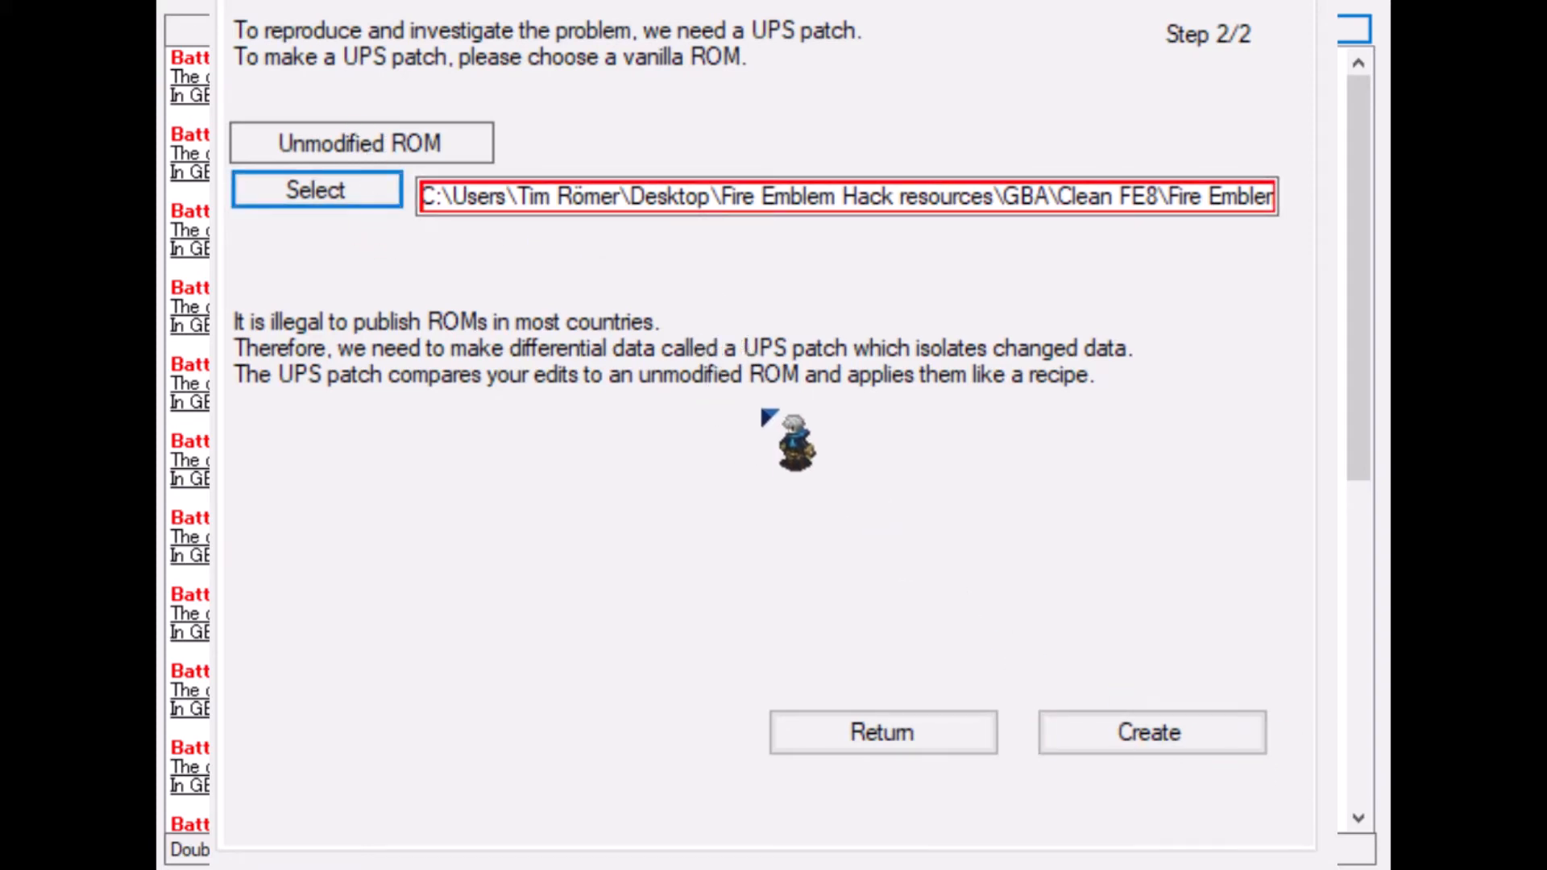
pyautogui.click(1113, 732)
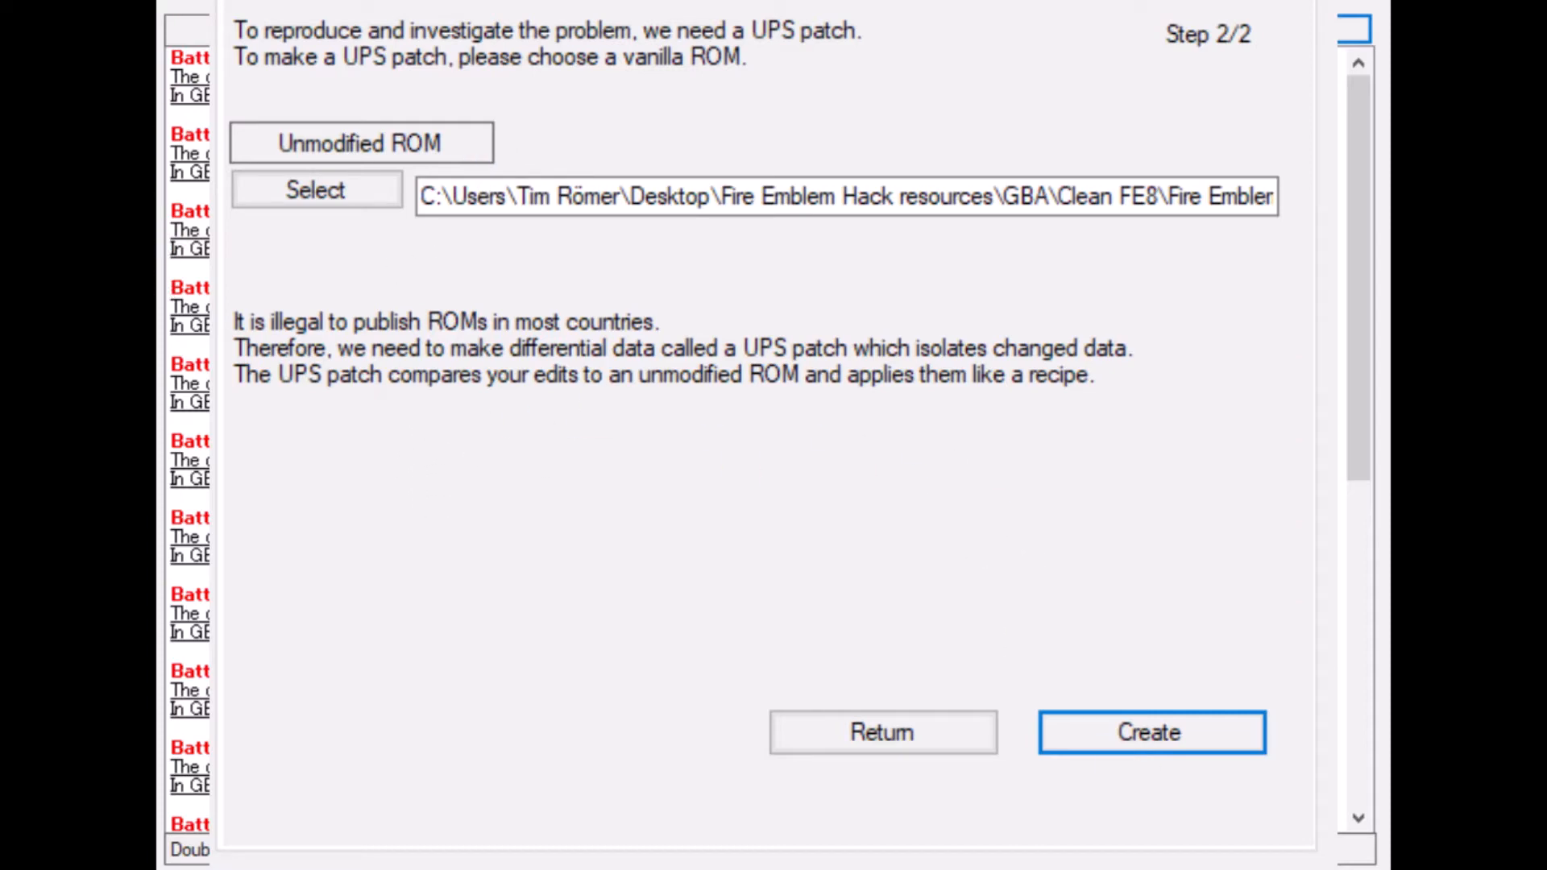
pyautogui.click(1151, 732)
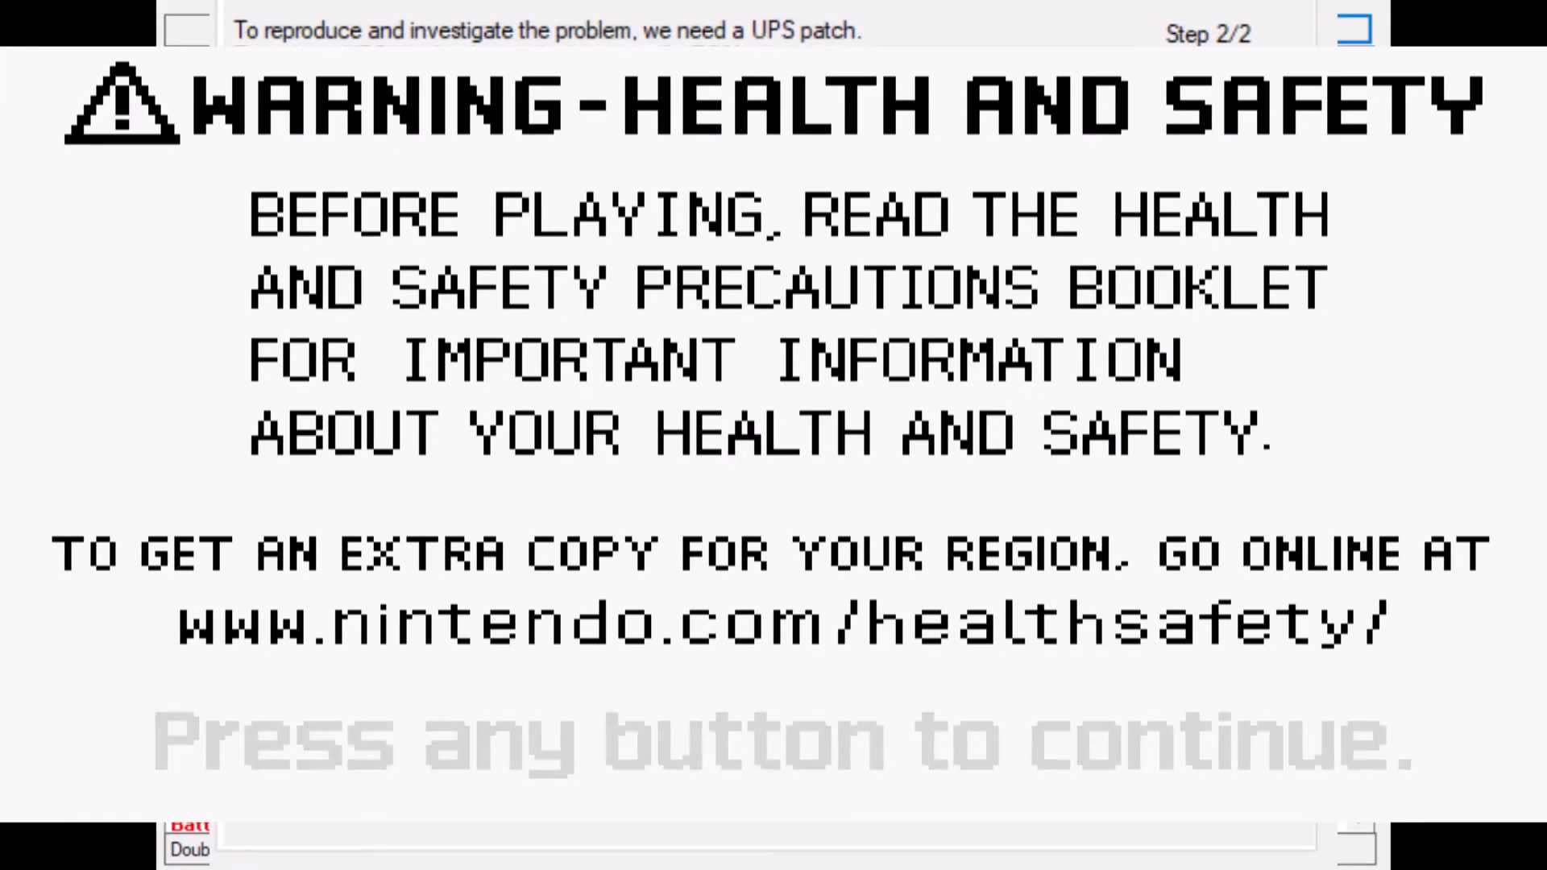
# - In the game emulator, restart the chapter from the "Final Chapter: Sacred Stone" save
pyautogui.press('Return')
pyautogui.press('Return')
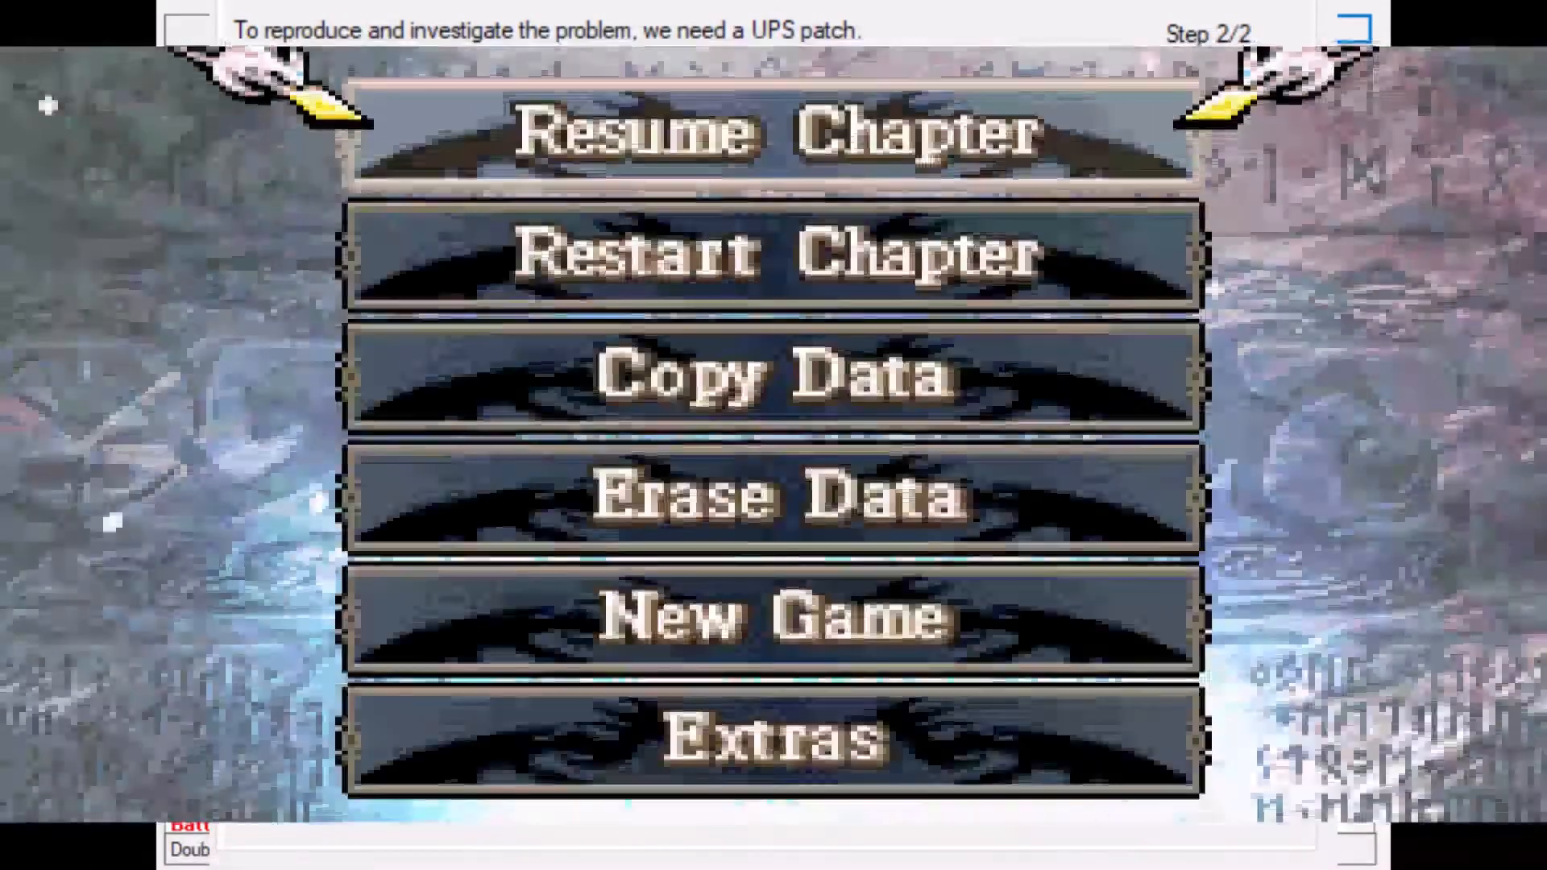
pyautogui.press('Down')
pyautogui.press('x')
pyautogui.press('Down')
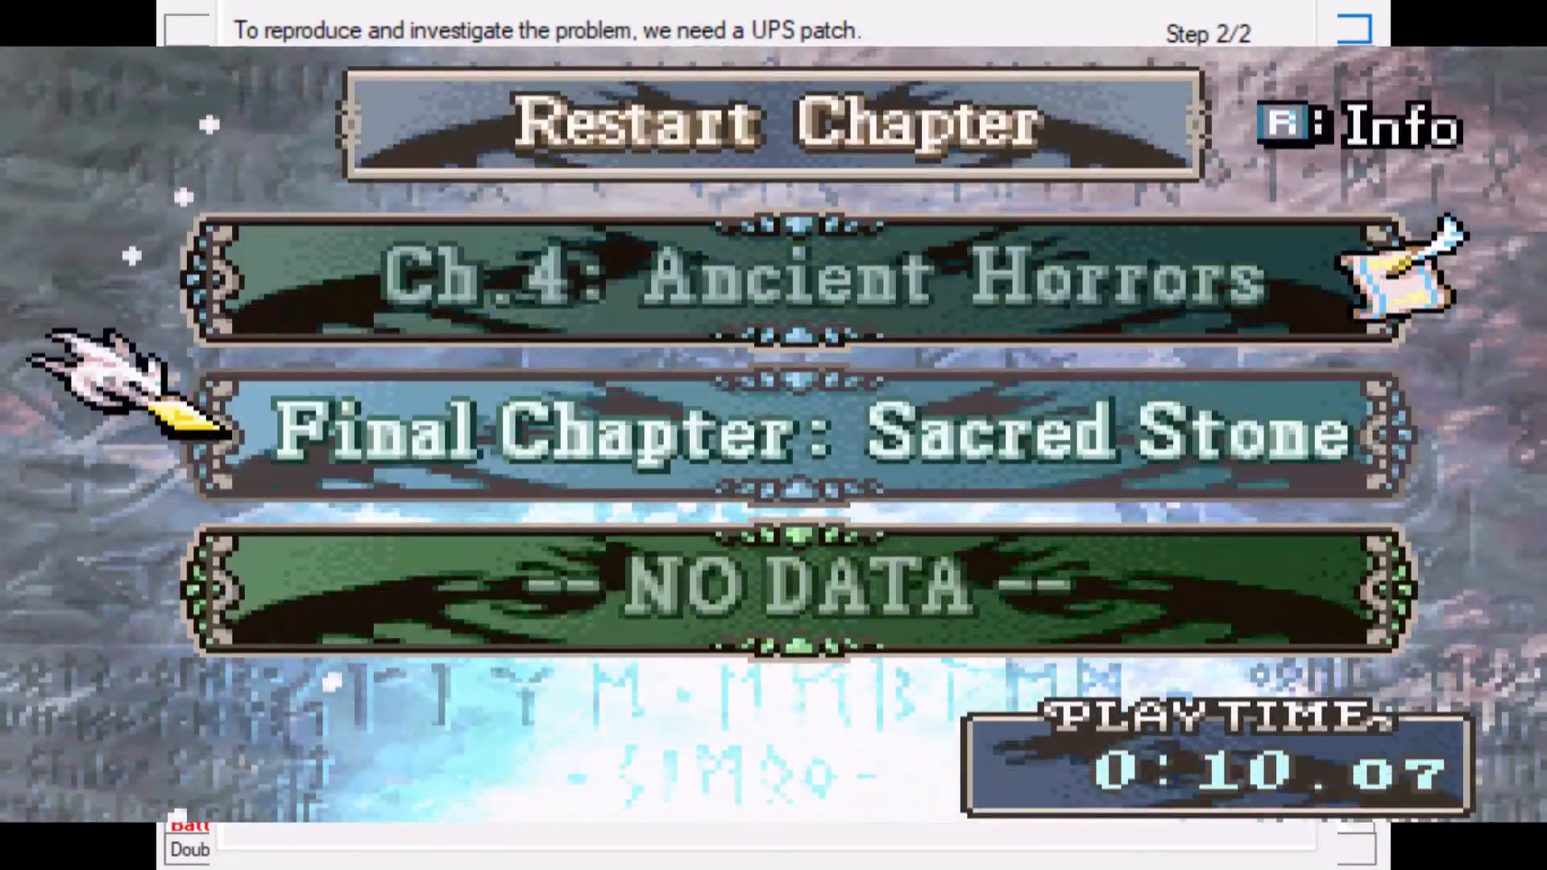
pyautogui.press('x')
pyautogui.press('Left')
pyautogui.press('x')
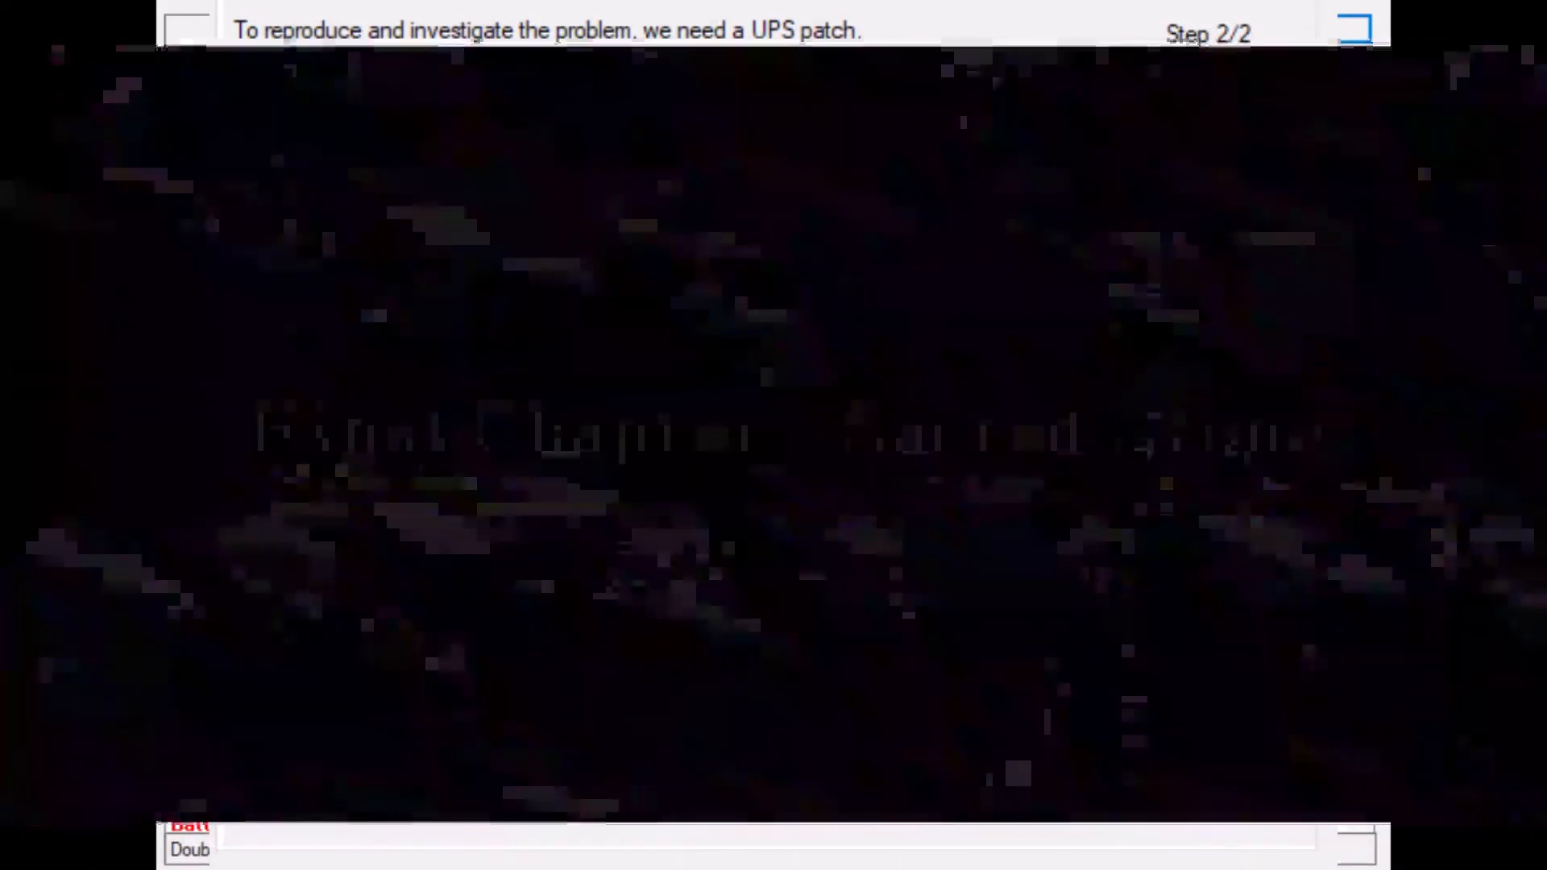
# - Start the fight from the chapter's Preparations screen and move the cursor onto the map
pyautogui.press('Return')
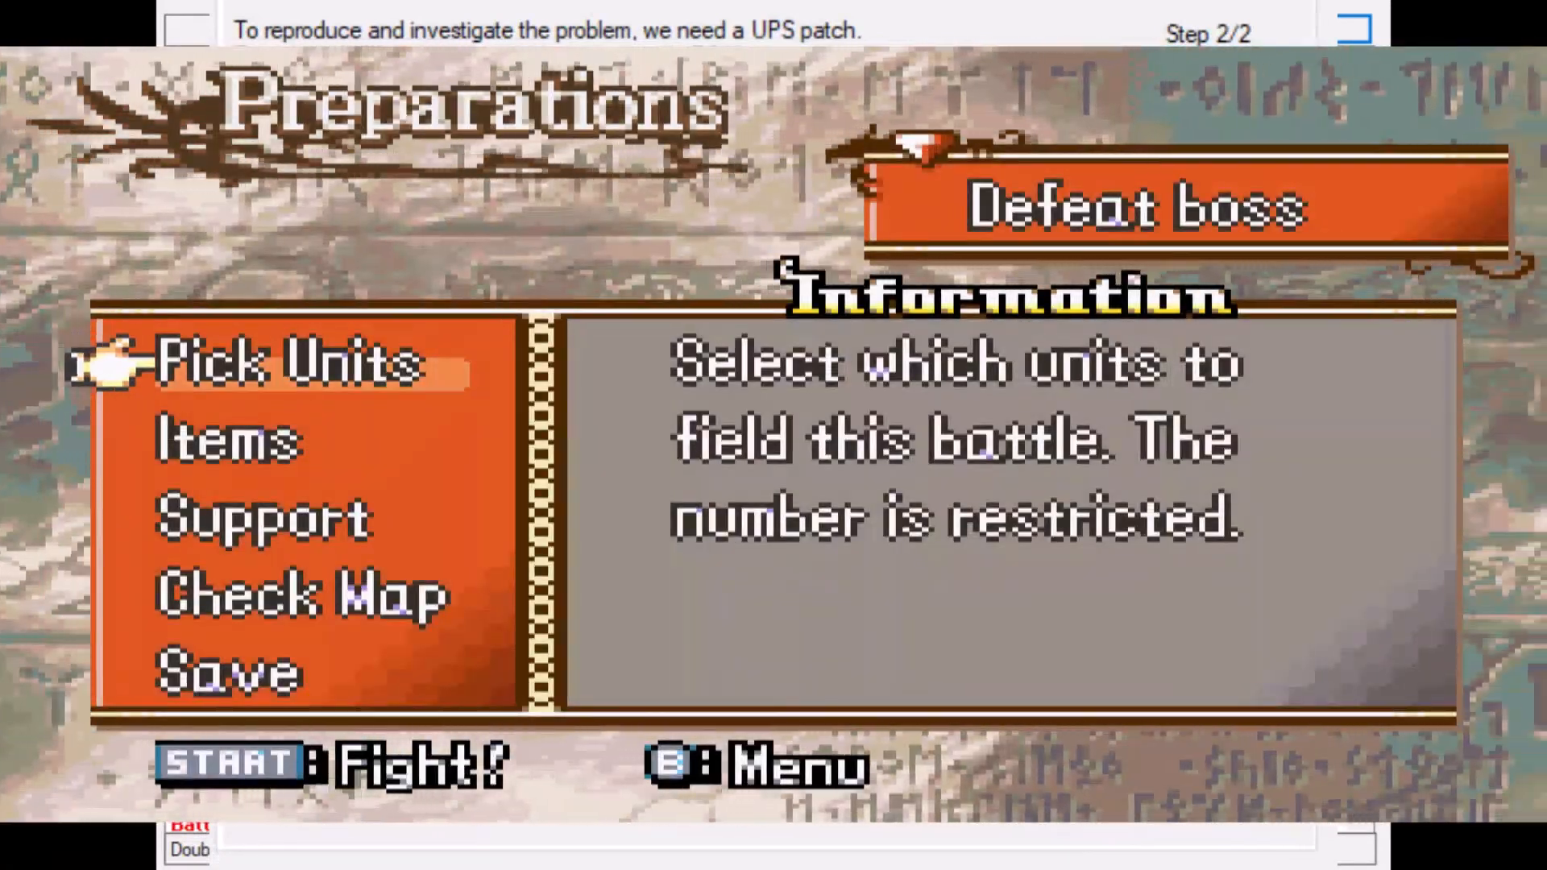
pyautogui.press('Return')
pyautogui.press('Up')
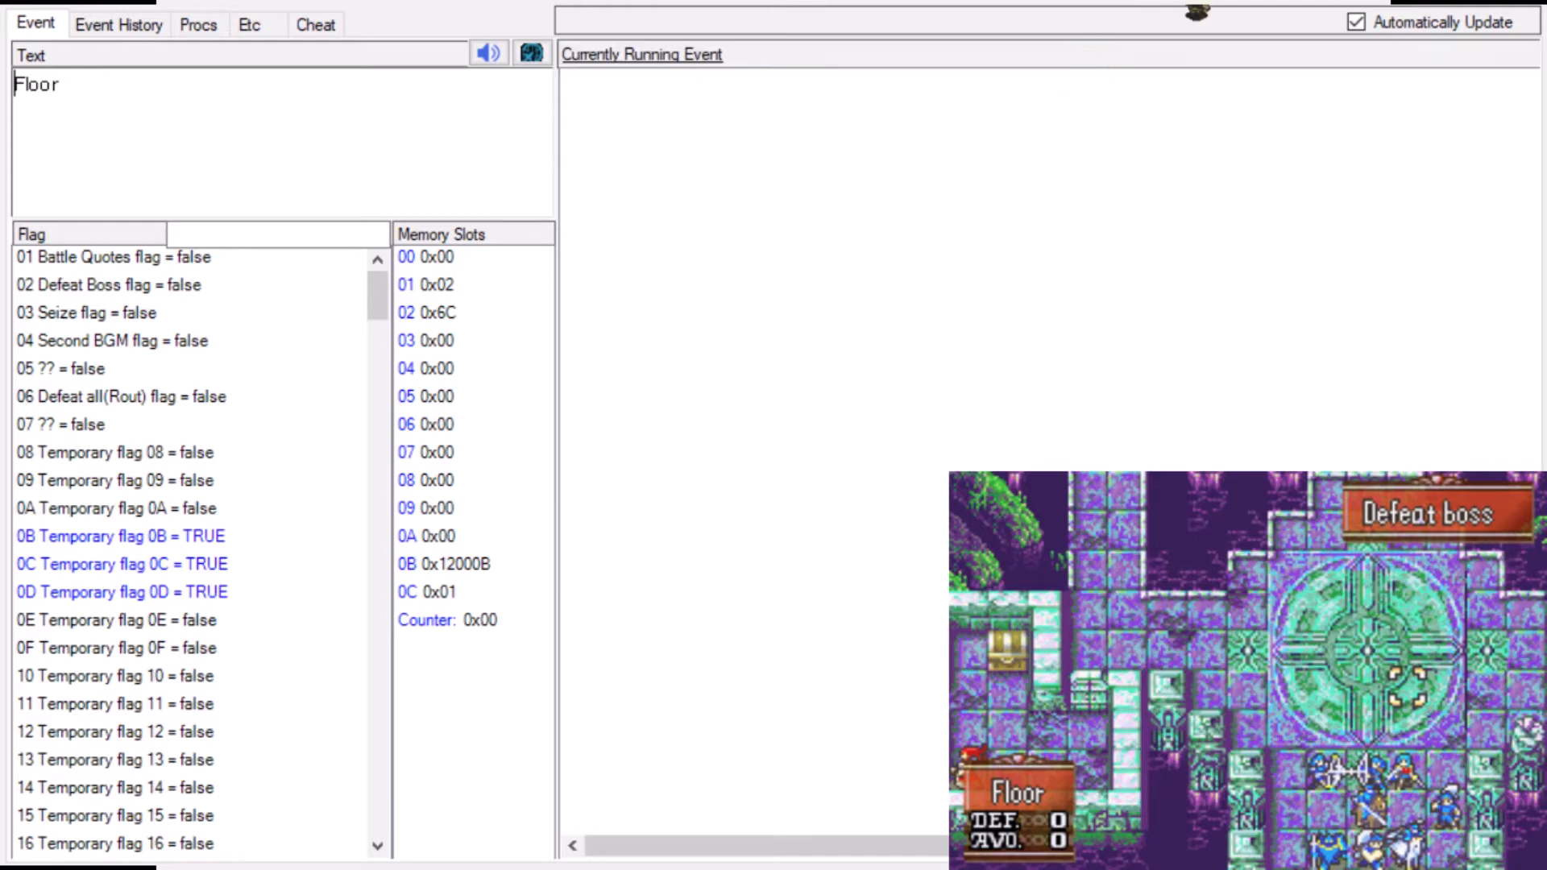
# - Examine the emulator debugger's event text while moving the map cursor from the floor tiles over Eirika, Neimi and R.I.P. Seth
pyautogui.doubleClick(65, 84)
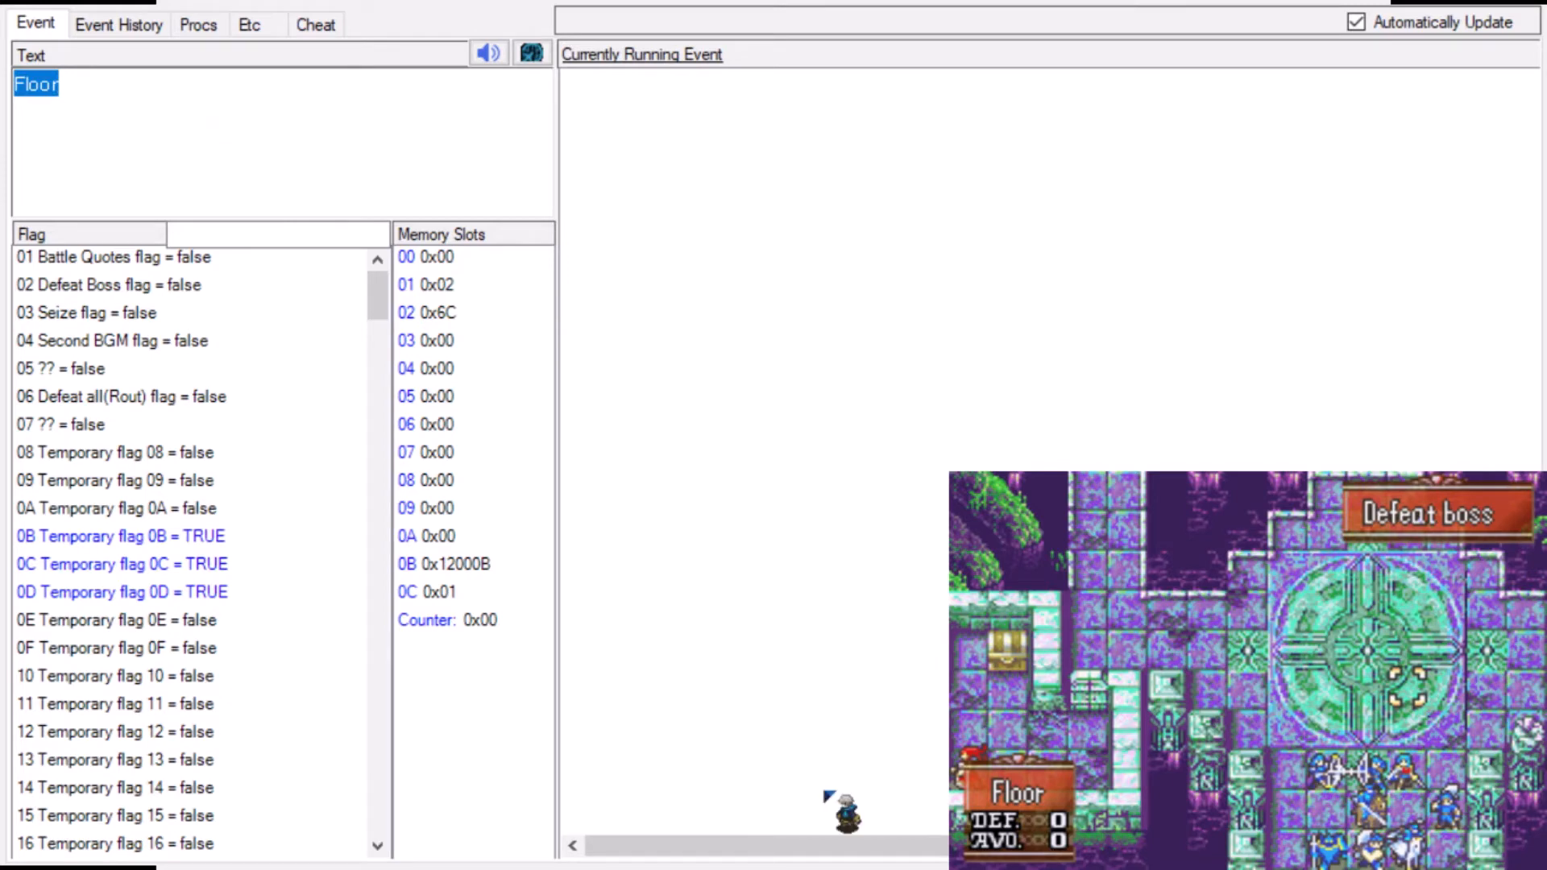
pyautogui.click(894, 866)
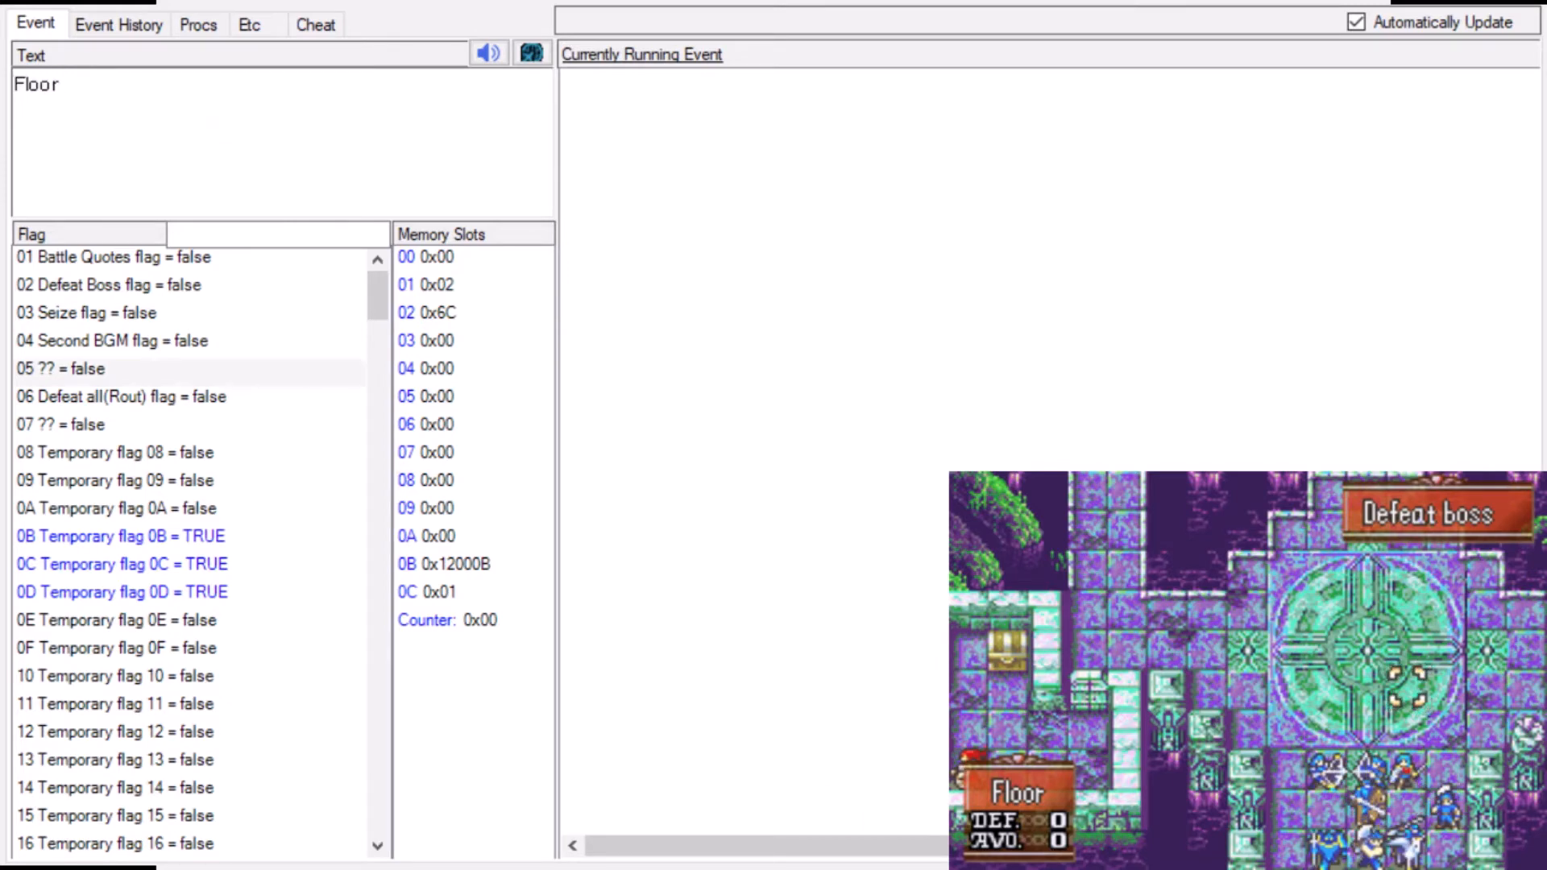
pyautogui.press('Right')
pyautogui.press('Right')
pyautogui.press('Left')
pyautogui.press('Left')
pyautogui.press('Down')
pyautogui.press('Down')
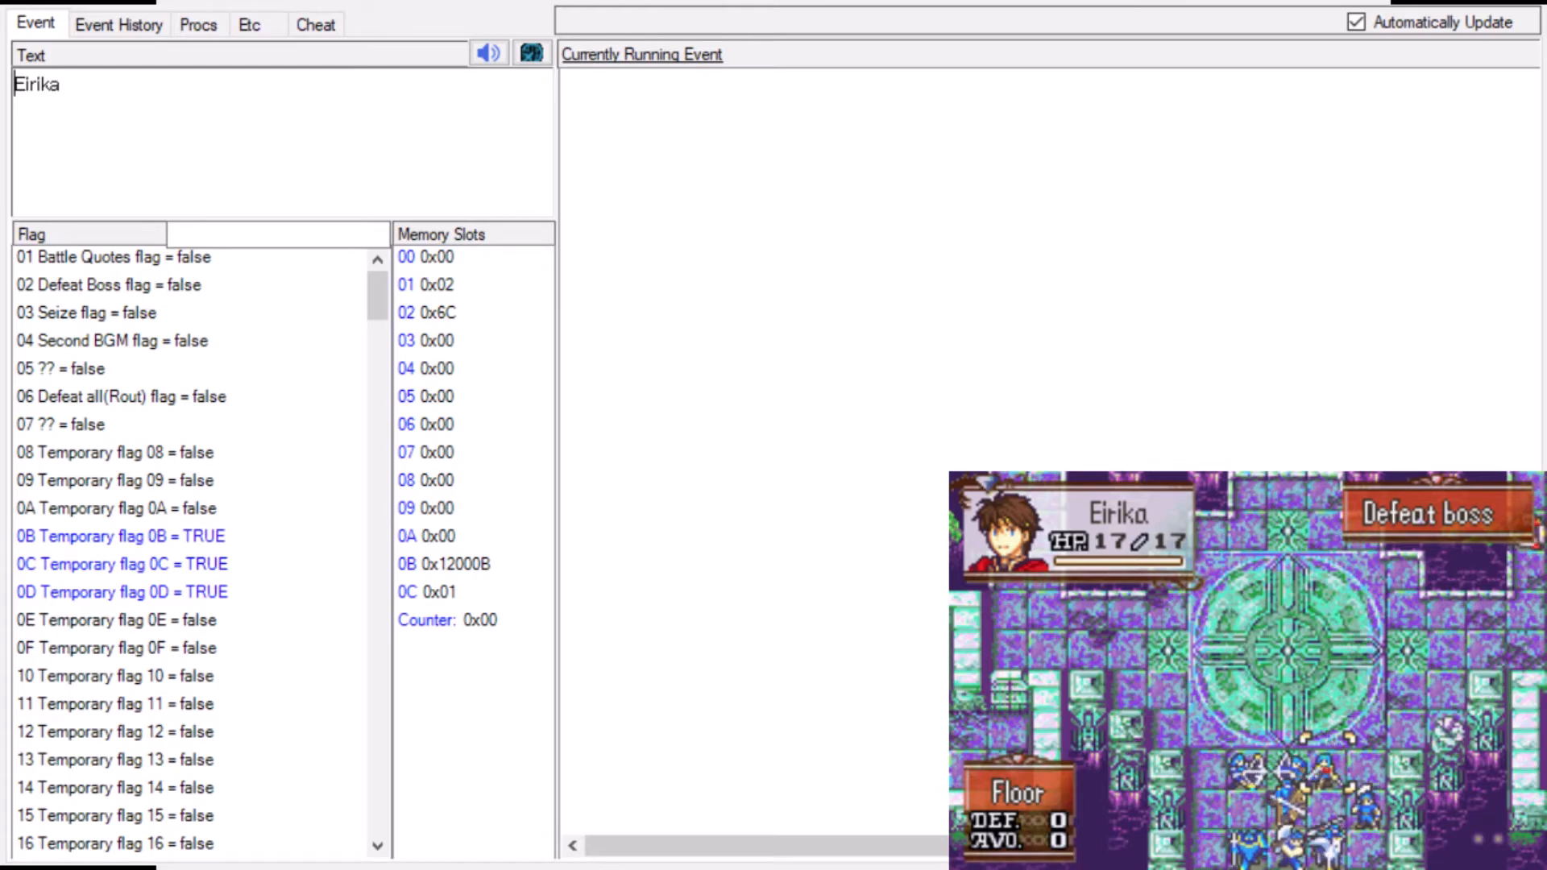
pyautogui.press('Left')
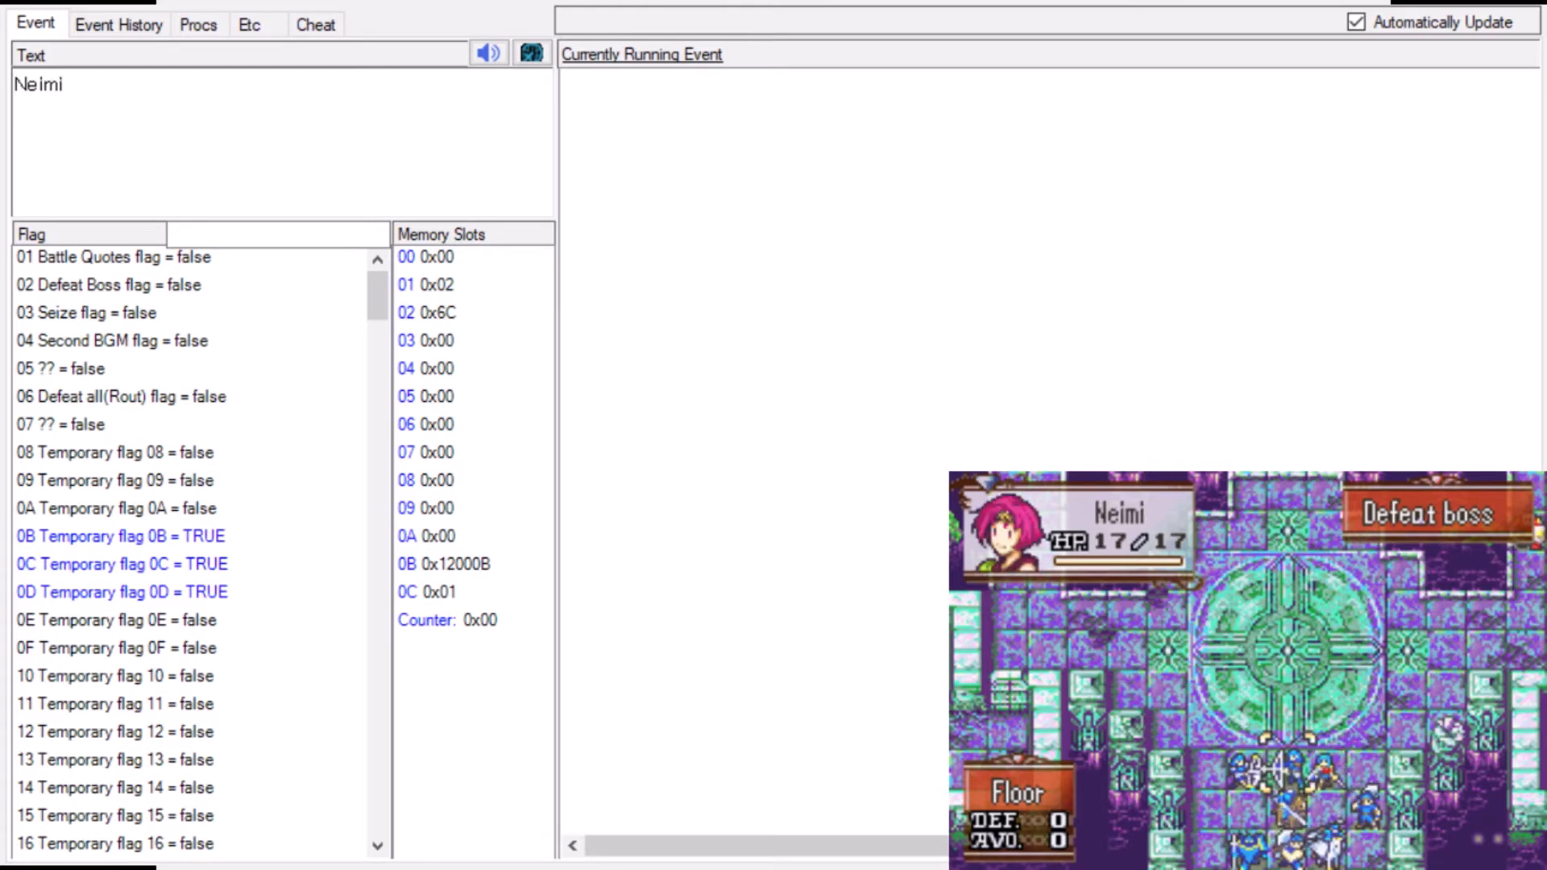
pyautogui.press('Left')
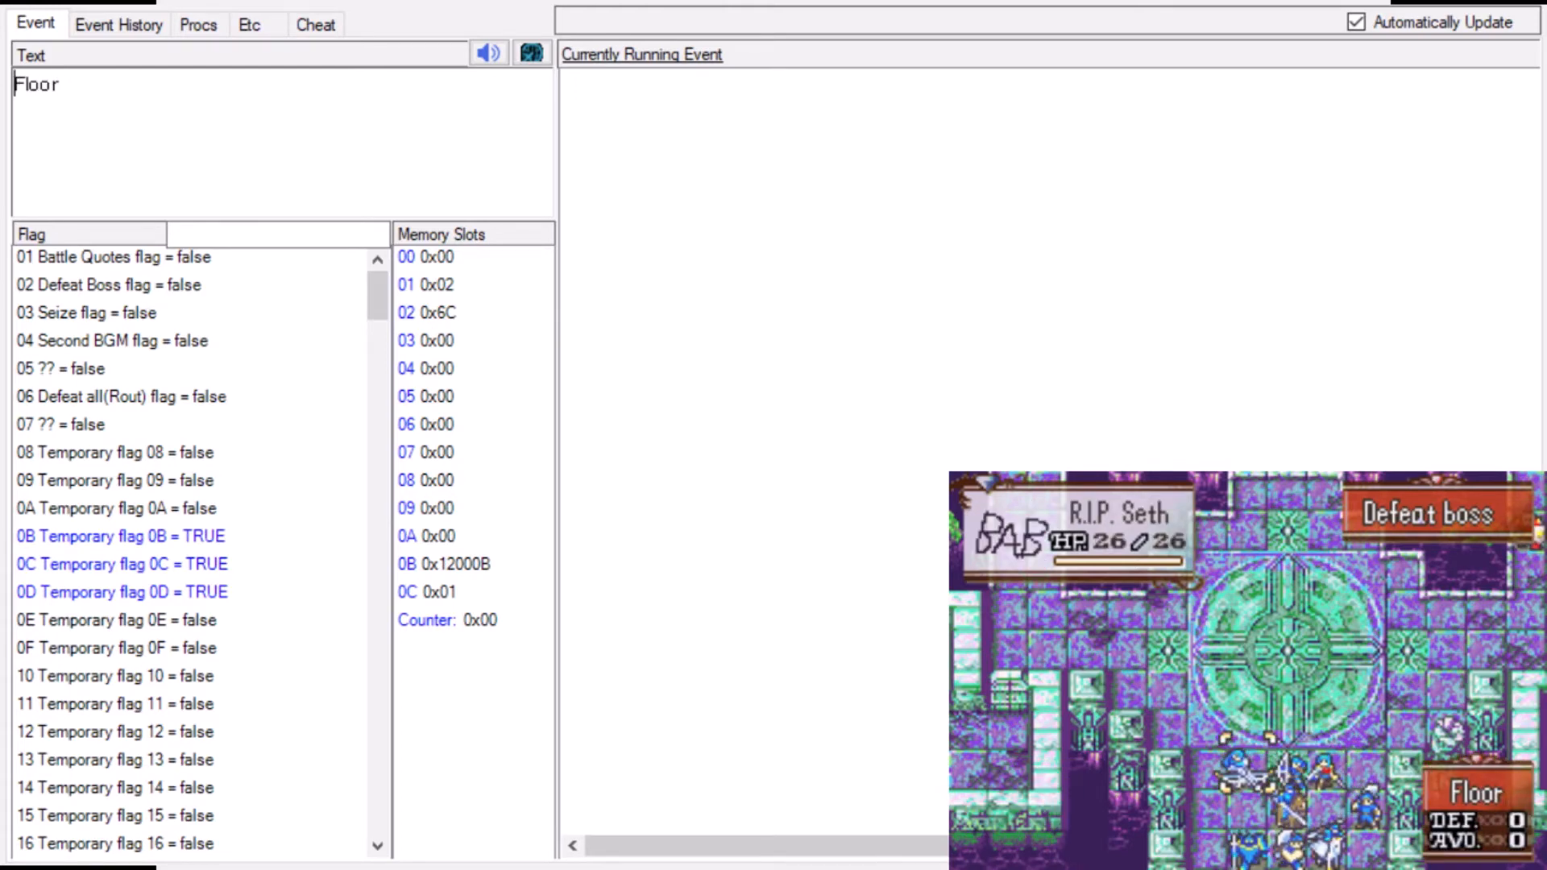
# - Move the map cursor through the player's units to Mace and check the matching event text
pyautogui.press('Down')
pyautogui.press('Right')
pyautogui.press('Up')
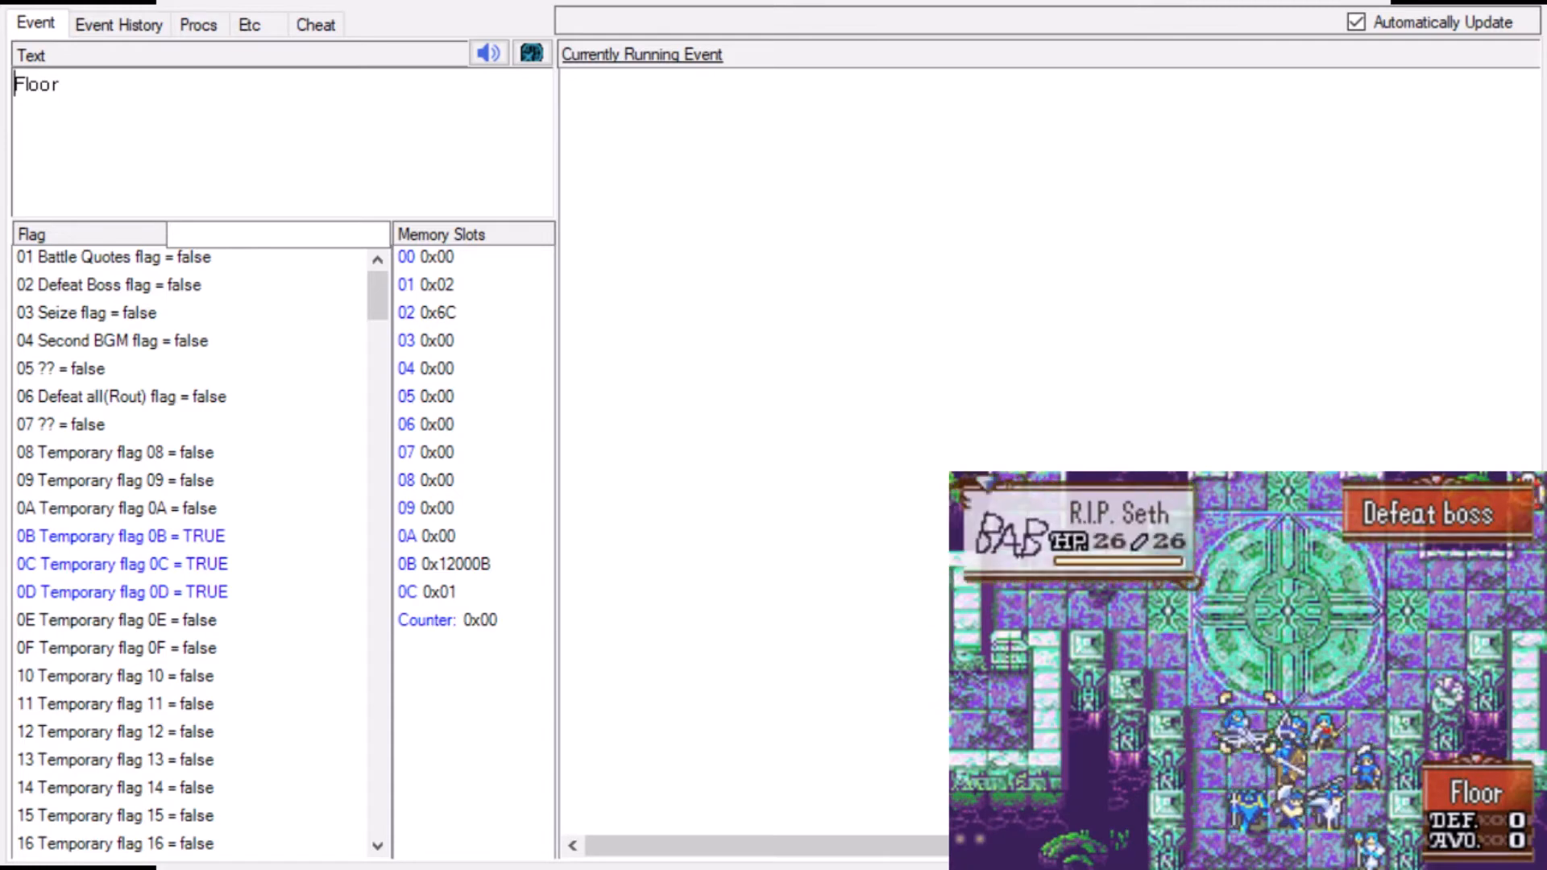
pyautogui.press('Down')
pyautogui.press('Right')
pyautogui.press('Right')
pyautogui.press('Right')
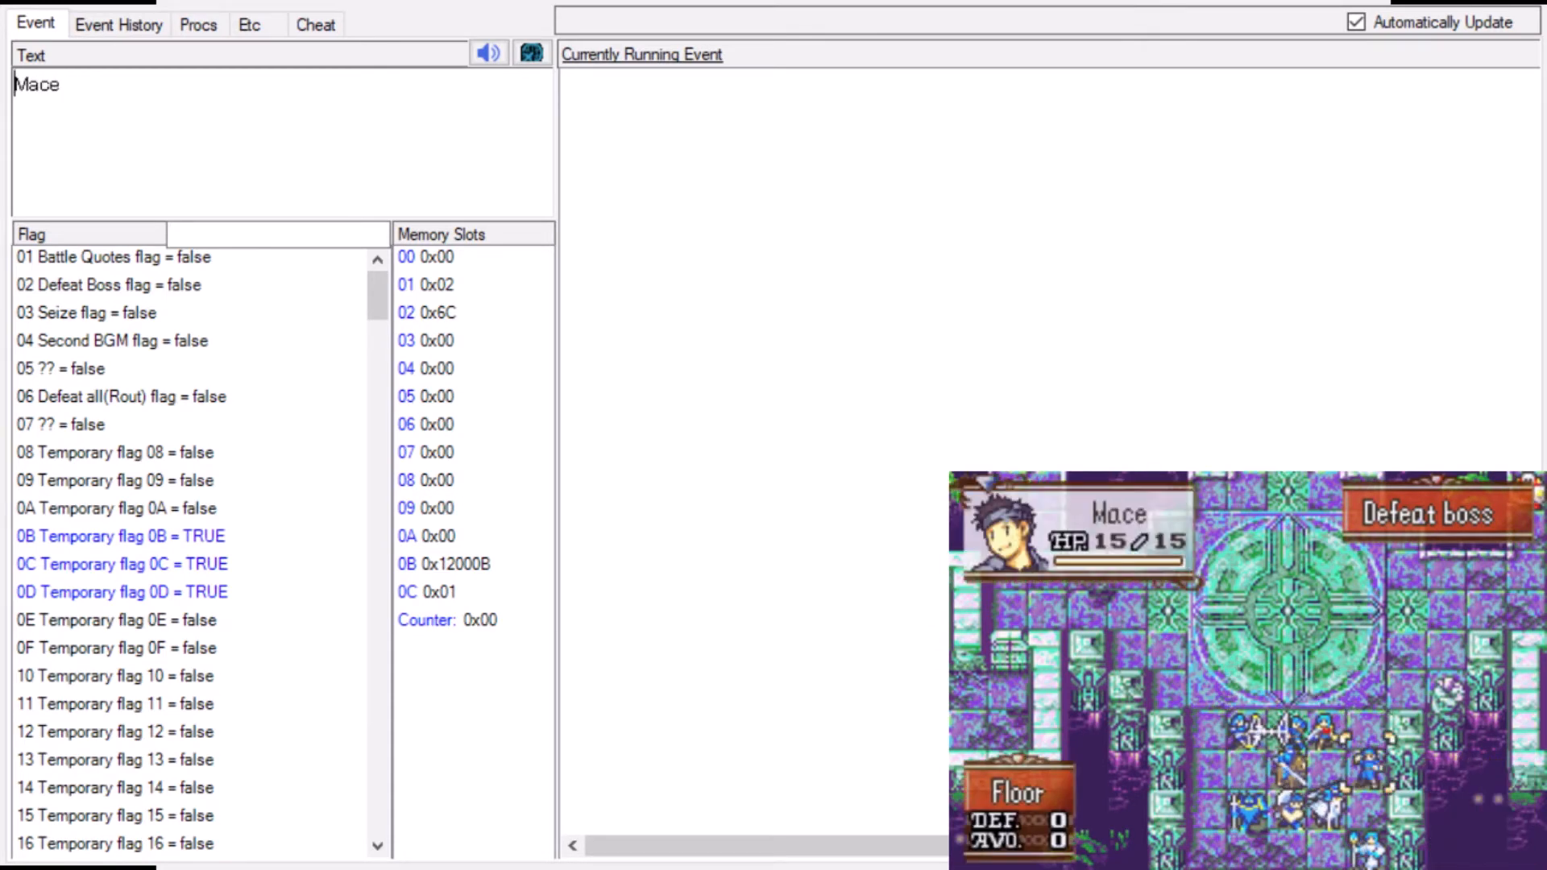
# - Check the debugger's event text while moving the map cursor from Mace over the floor tiles, Gilliam and Franz
pyautogui.press('Left')
pyautogui.press('Left')
pyautogui.press('Down')
pyautogui.press('Down')
pyautogui.press('Right')
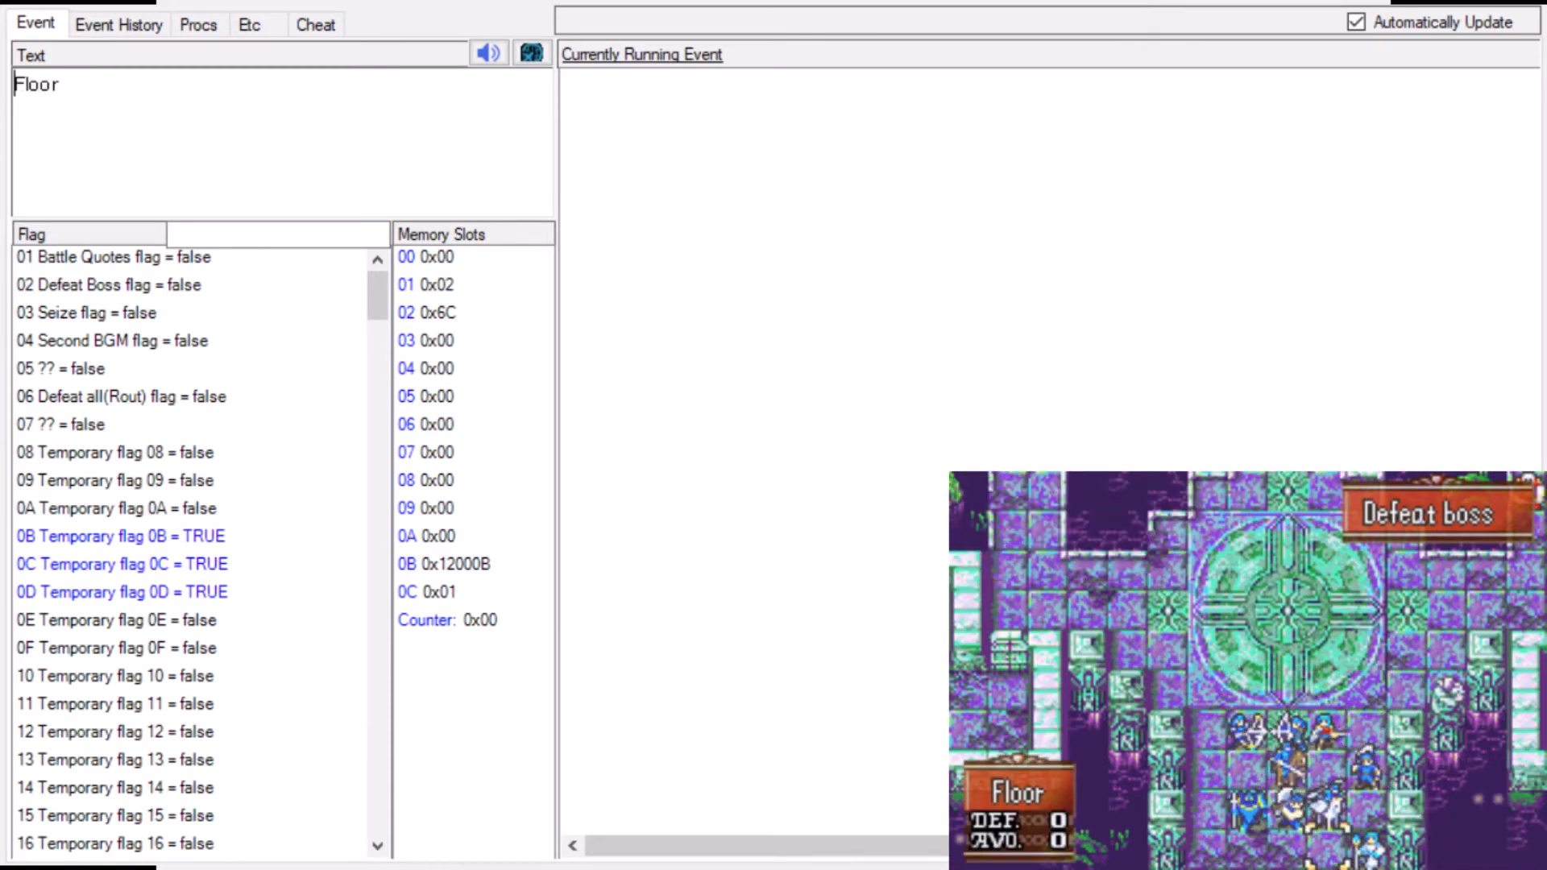
pyautogui.press('Up')
pyautogui.press('Left')
pyautogui.press('Left')
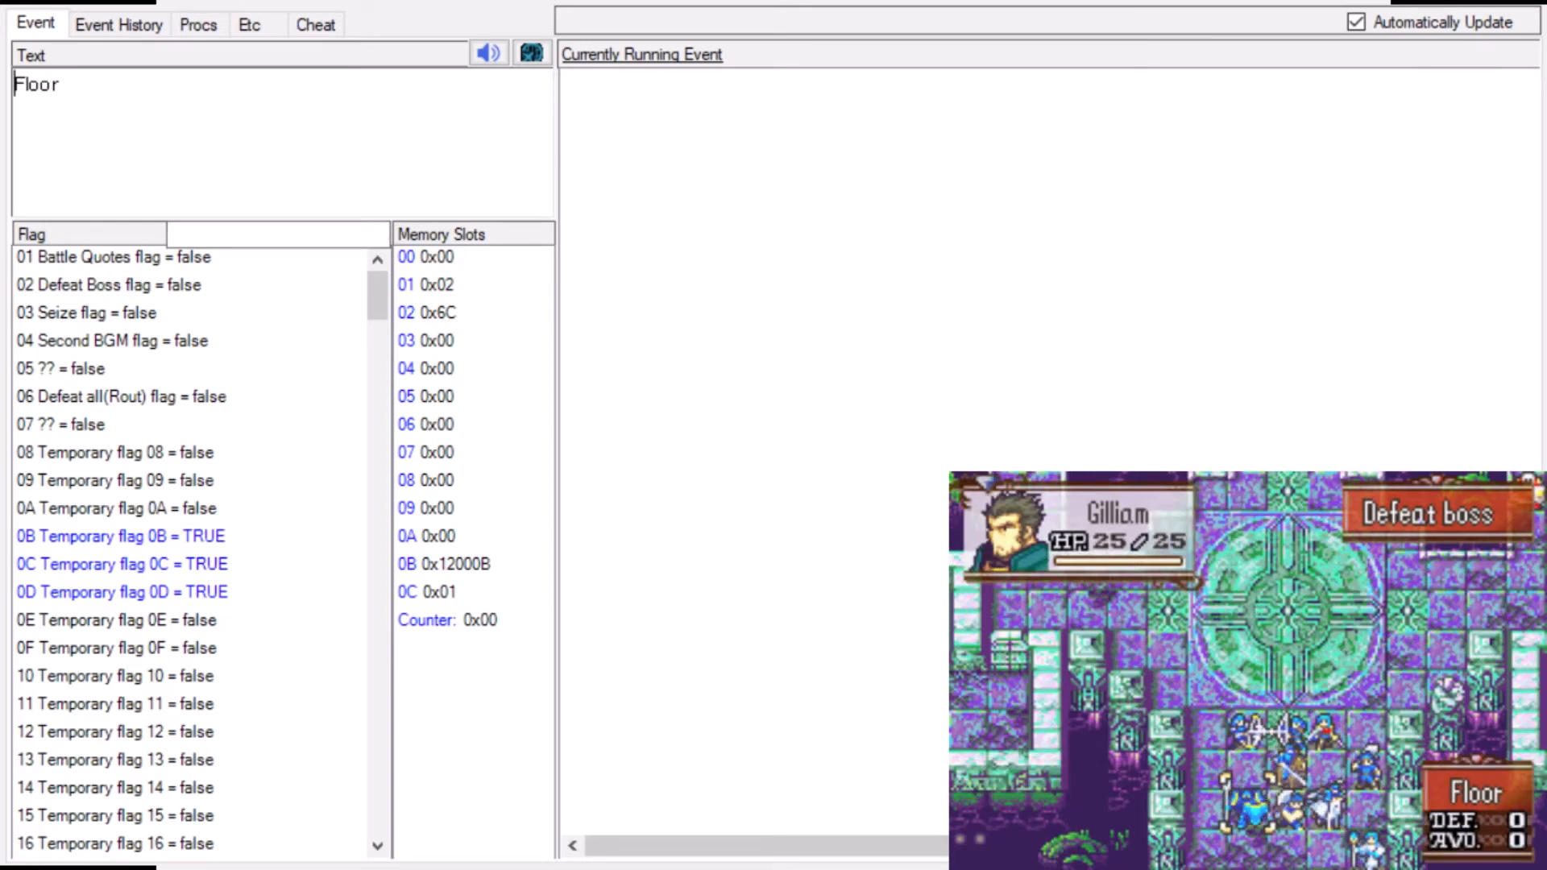
pyautogui.press('Right')
pyautogui.press('Up')
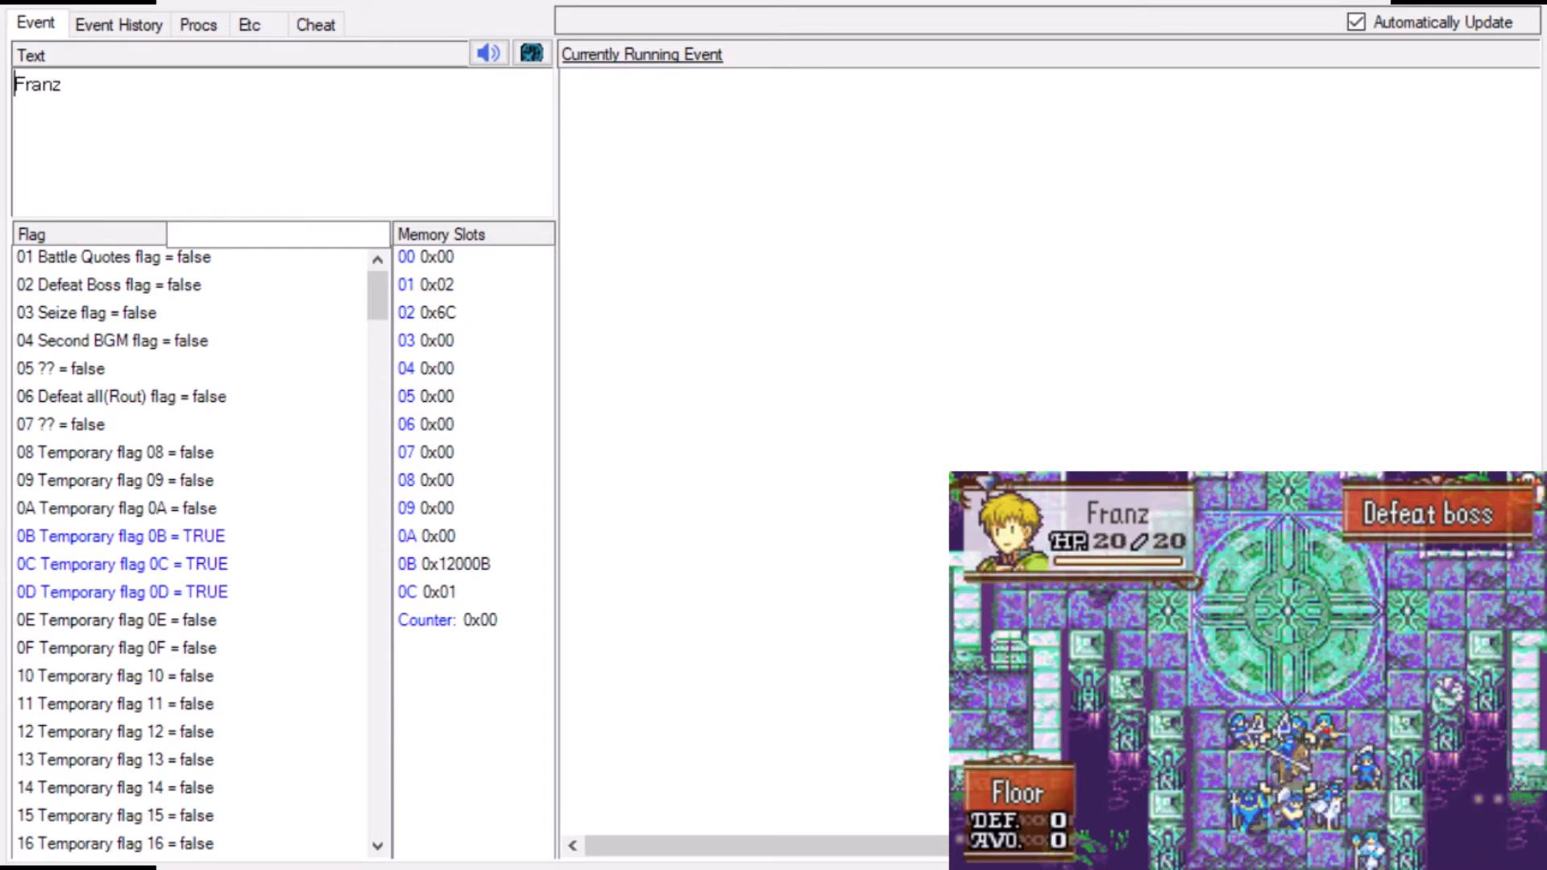
# - Inspect the event text for the dark and wall tiles east of the player's units, ending on the eastern room's chest
pyautogui.press('Right')
pyautogui.press('Right')
pyautogui.press('Right')
pyautogui.press('Right')
pyautogui.press('Right')
pyautogui.press('Right')
pyautogui.press('Down')
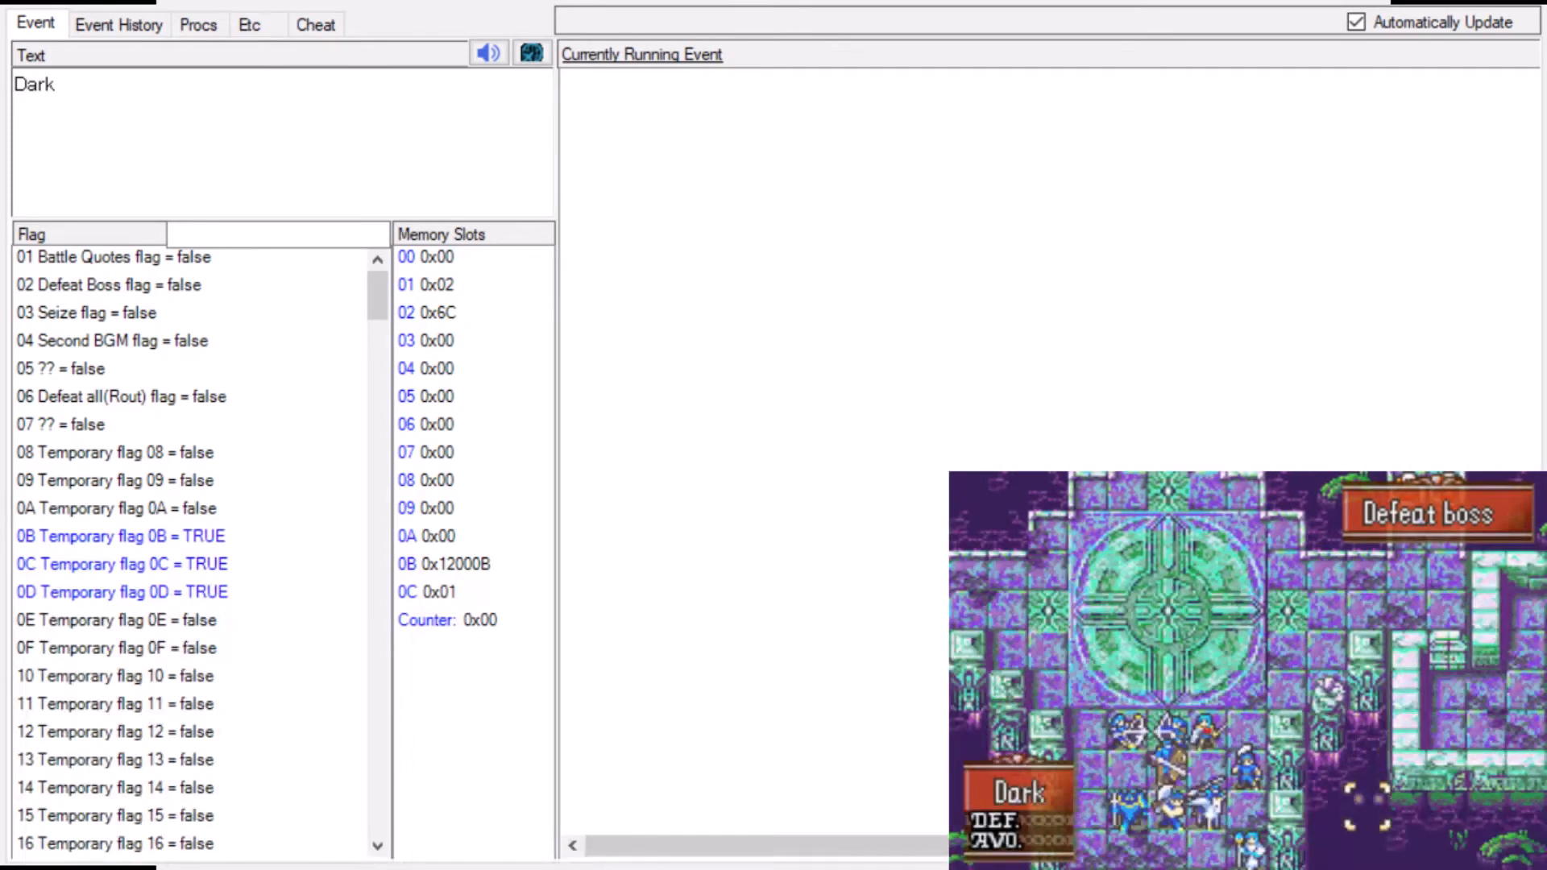
pyautogui.press('Right')
pyautogui.press('Right')
pyautogui.press('Right')
pyautogui.press('Right')
pyautogui.press('Up')
pyautogui.press('Up')
pyautogui.press('Up')
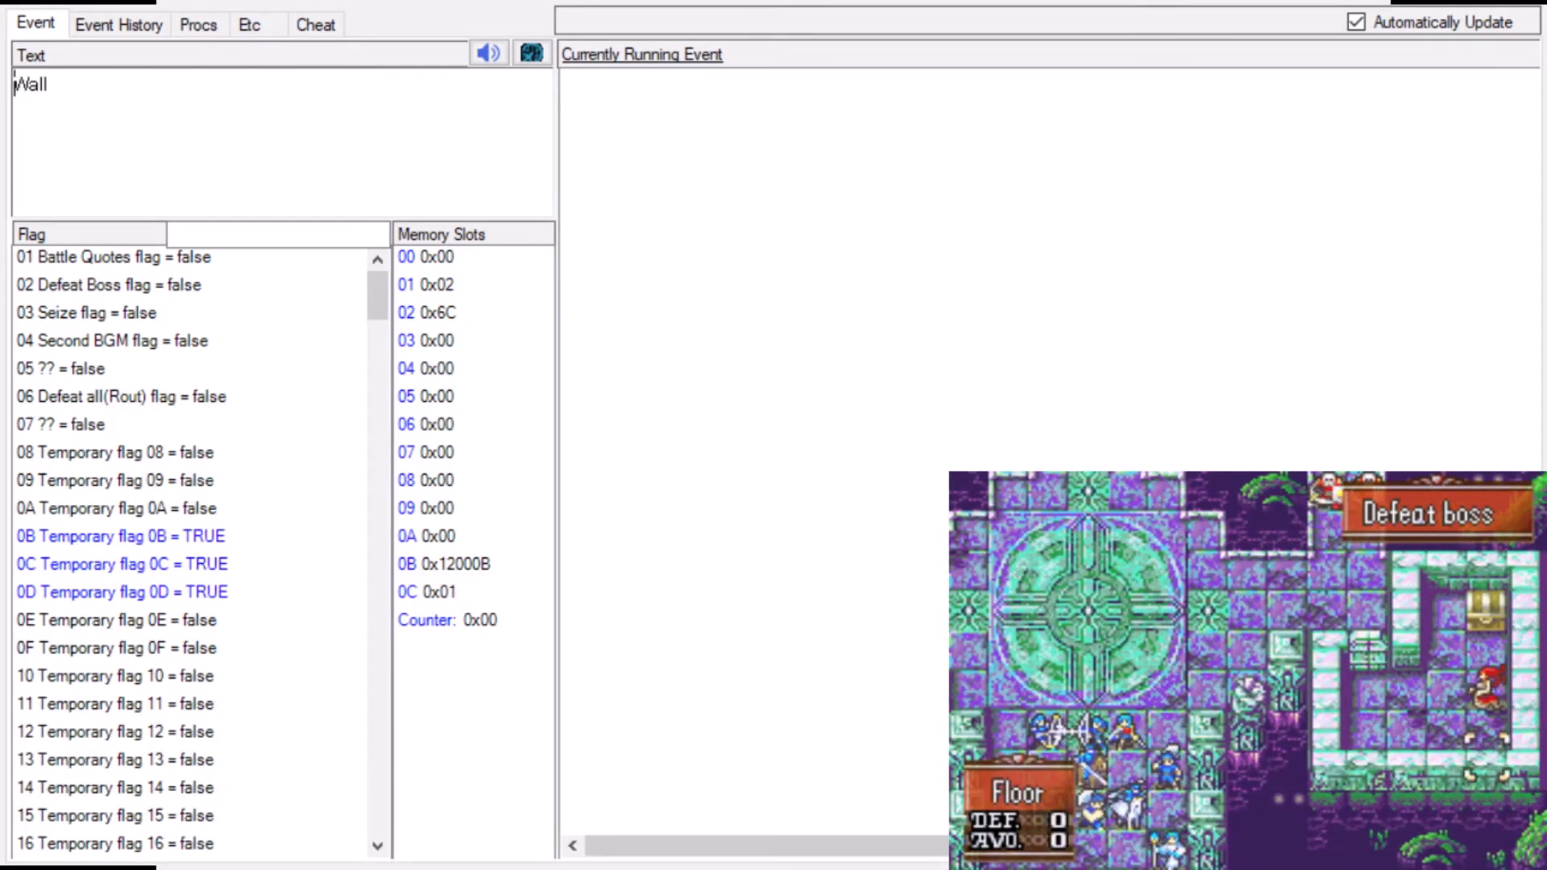
pyautogui.press('Up')
pyautogui.press('Up')
pyautogui.press('Up')
pyautogui.press('Up')
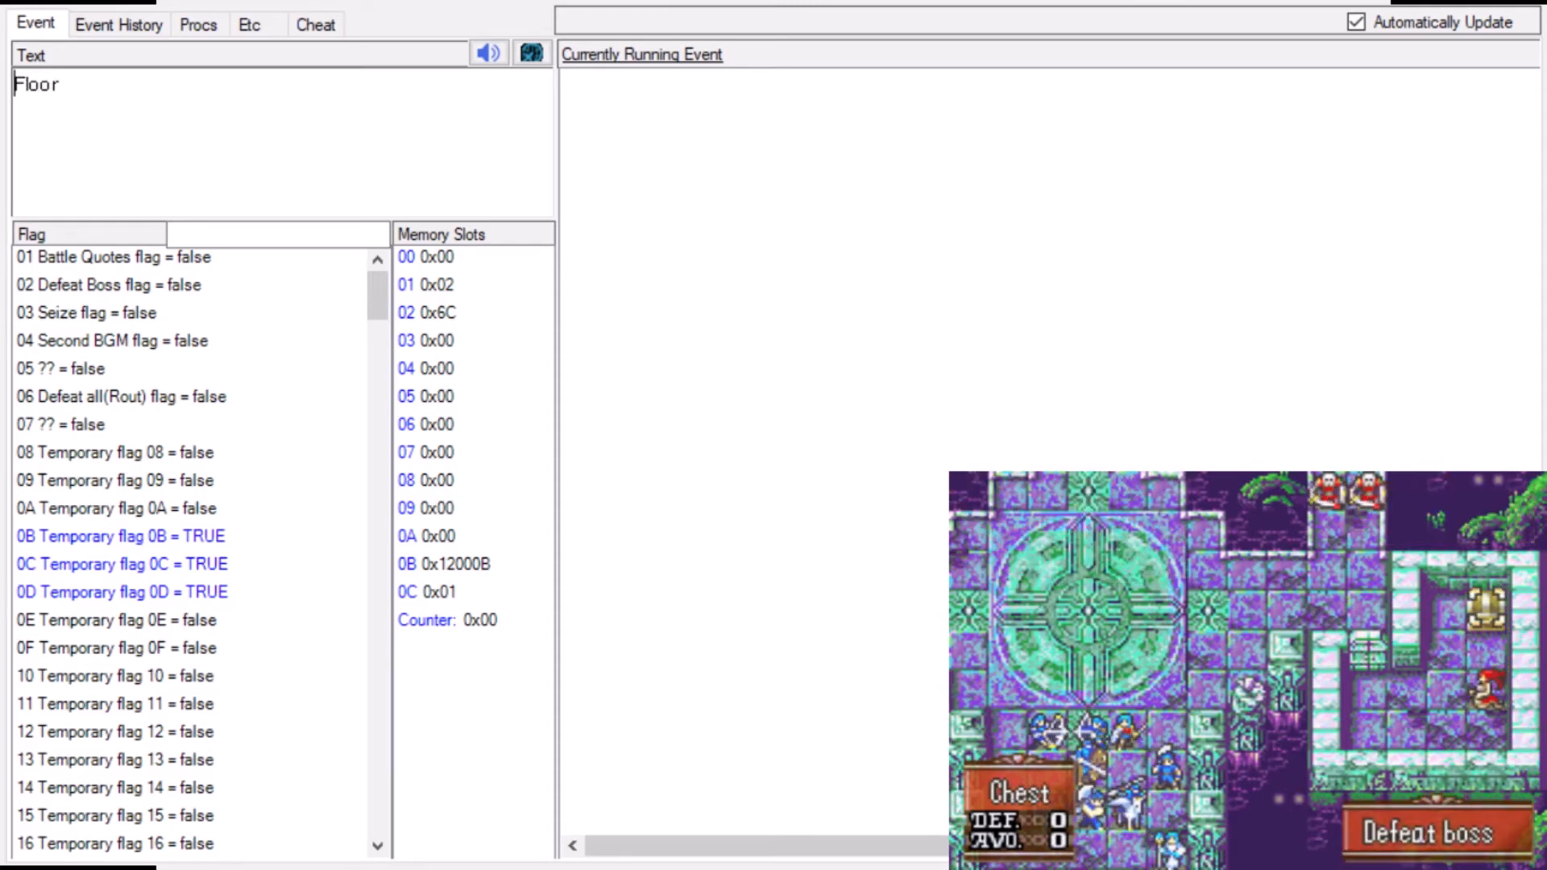
# - Move the map cursor from the chest room back to the middle of the large circular floor emblem
pyautogui.press('Left')
pyautogui.press('Left')
pyautogui.press('Left')
pyautogui.press('Left')
pyautogui.press('Left')
pyautogui.press('Left')
pyautogui.press('Down')
pyautogui.press('Down')
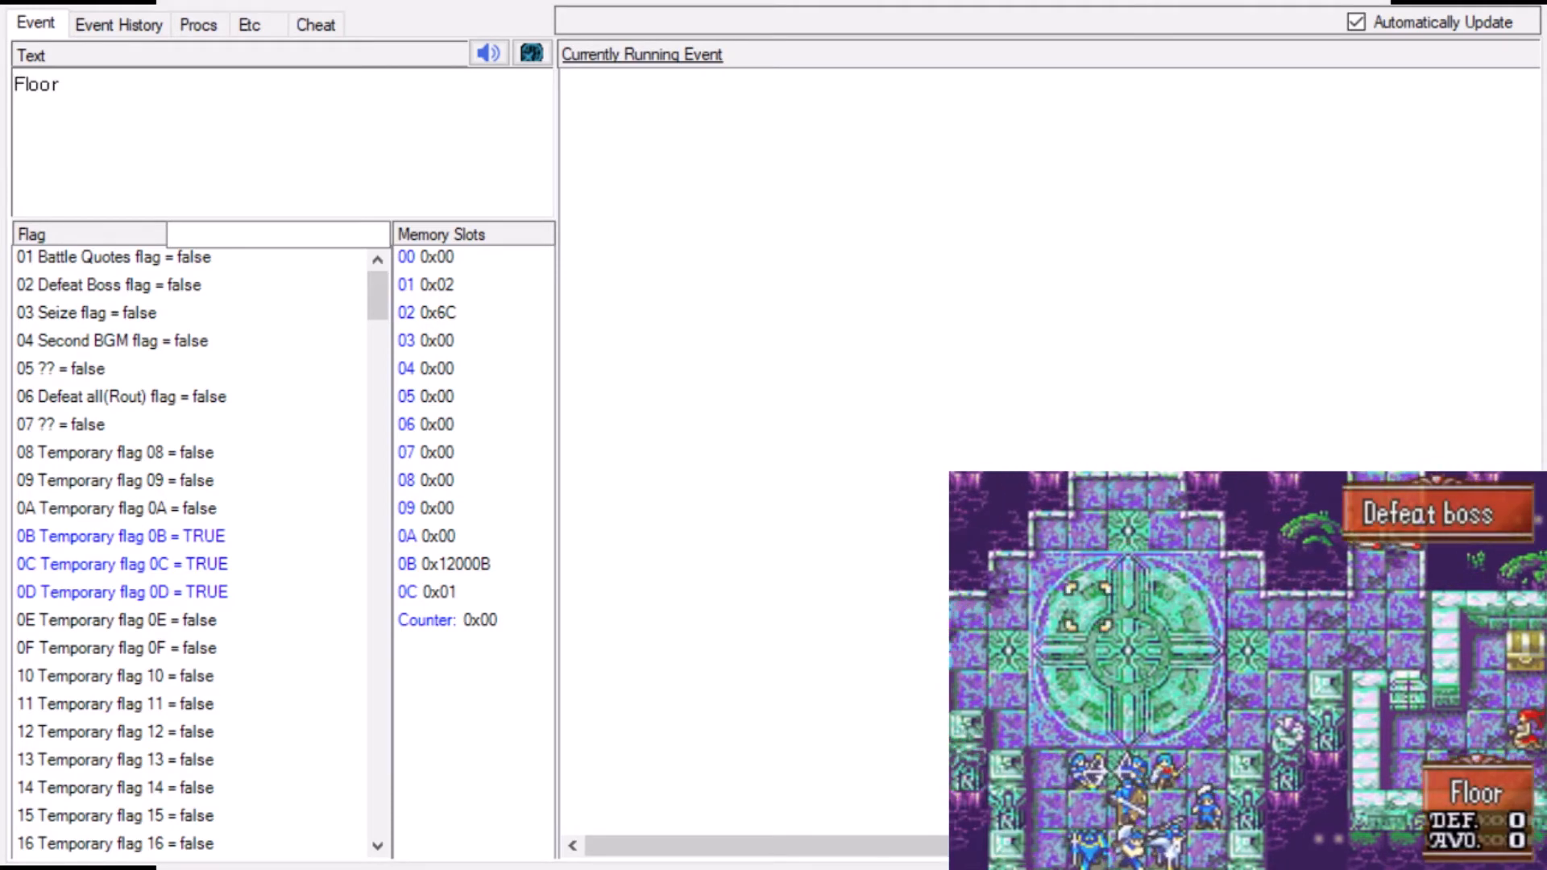
pyautogui.press('Right')
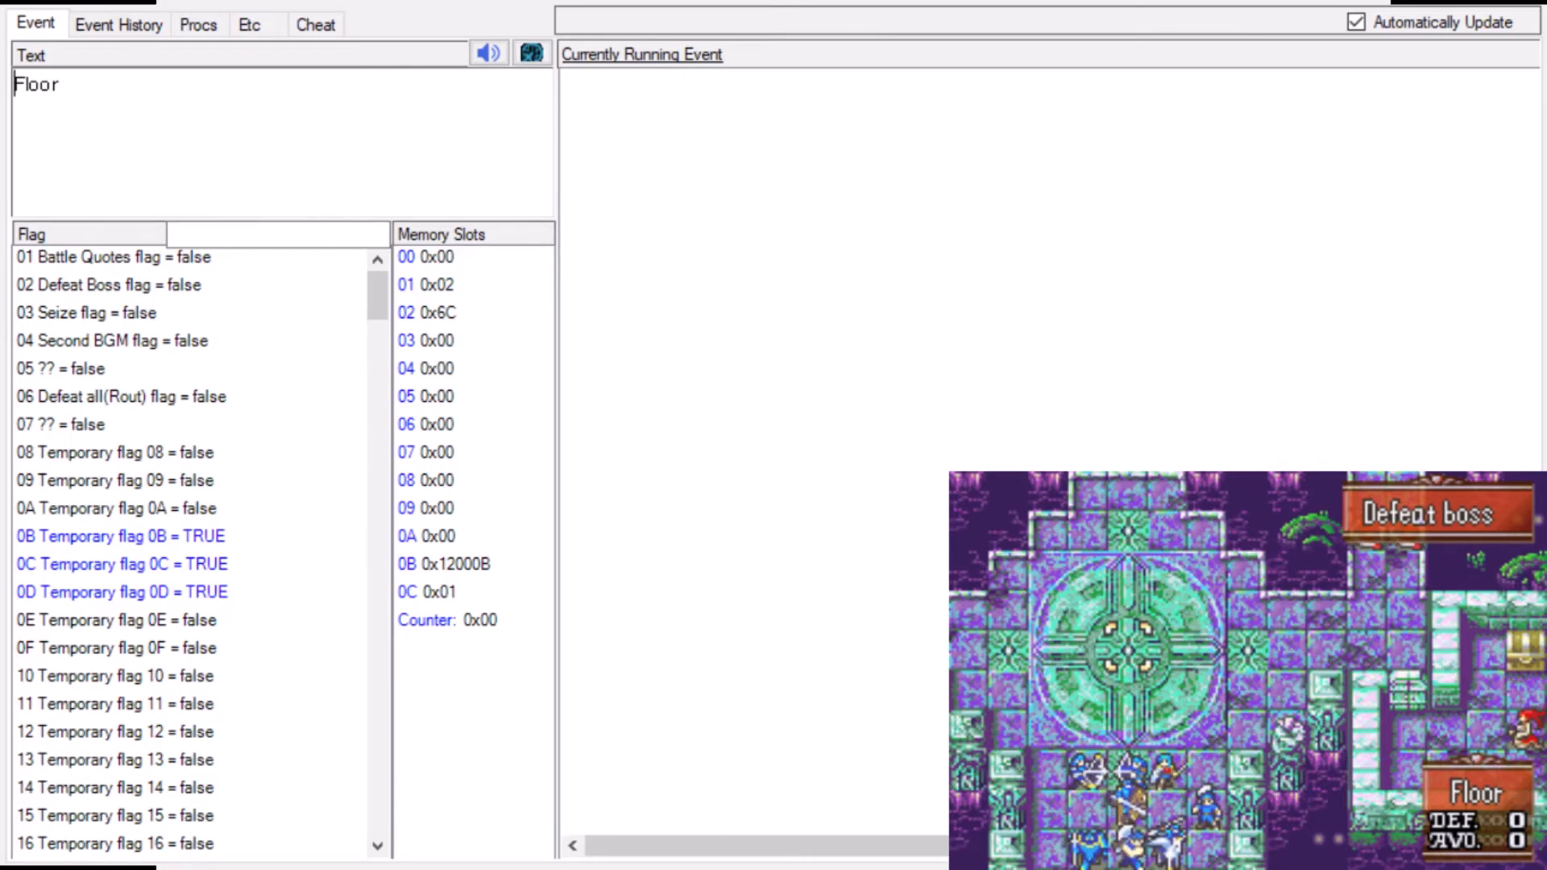
# - Check the terrain text on the way north from the circular emblem to the stairs beside the northeastern dais
pyautogui.press('Up')
pyautogui.press('Up')
pyautogui.press('Up')
pyautogui.press('Up')
pyautogui.press('Up')
pyautogui.press('Up')
pyautogui.press('Up')
pyautogui.press('Up')
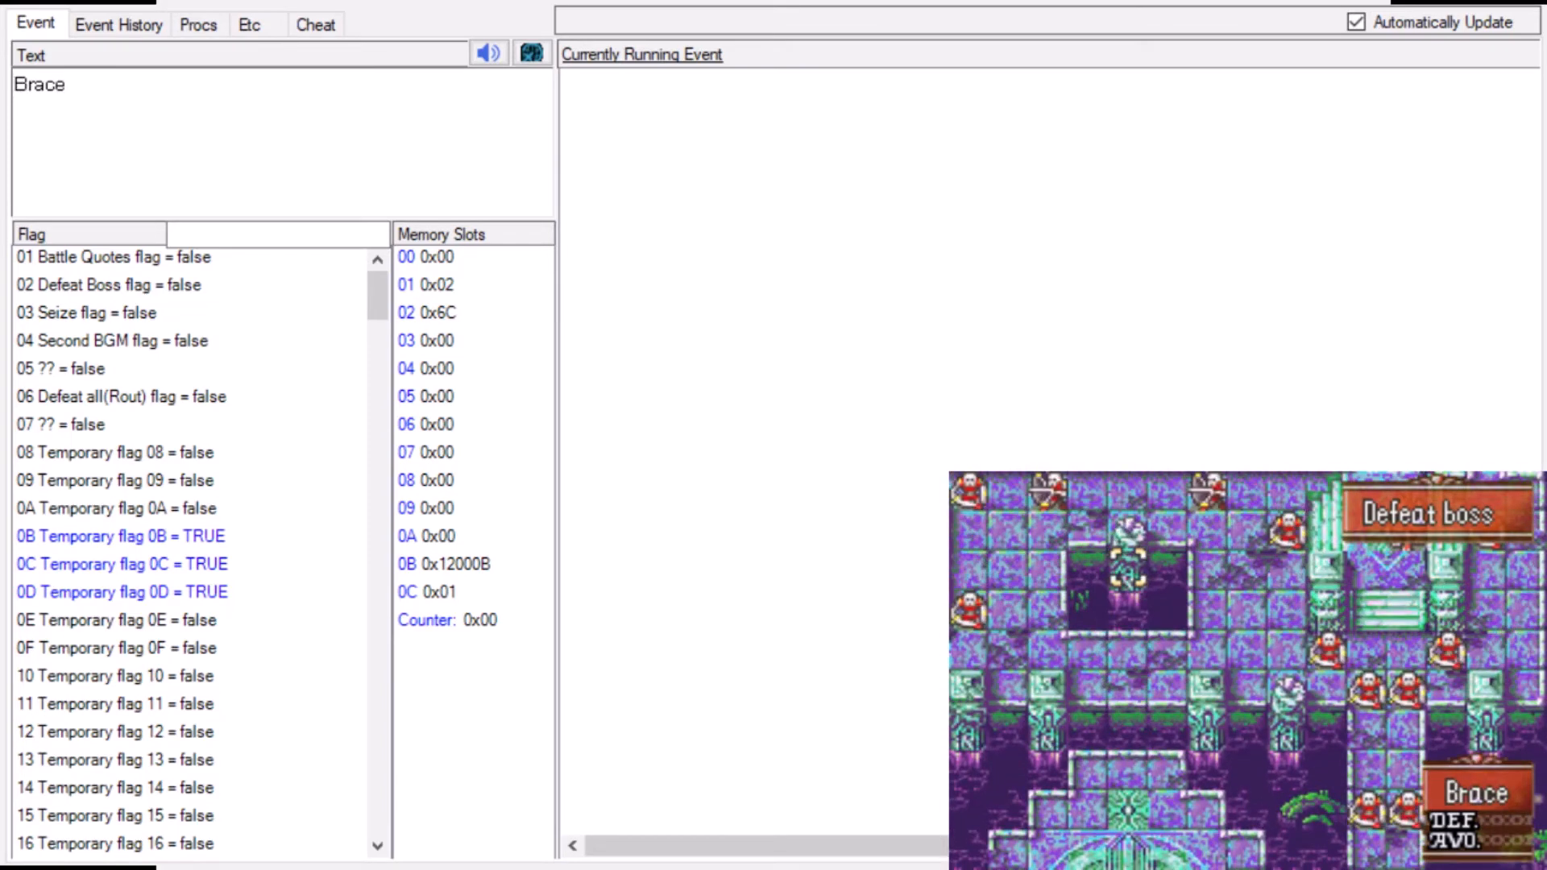
pyautogui.press('Right')
pyautogui.press('Right')
pyautogui.press('Right')
pyautogui.press('Right')
pyautogui.press('Right')
pyautogui.press('Up')
pyautogui.press('Up')
pyautogui.press('Up')
pyautogui.press('Up')
pyautogui.press('Up')
pyautogui.press('Up')
pyautogui.press('Up')
pyautogui.press('Up')
pyautogui.press('Up')
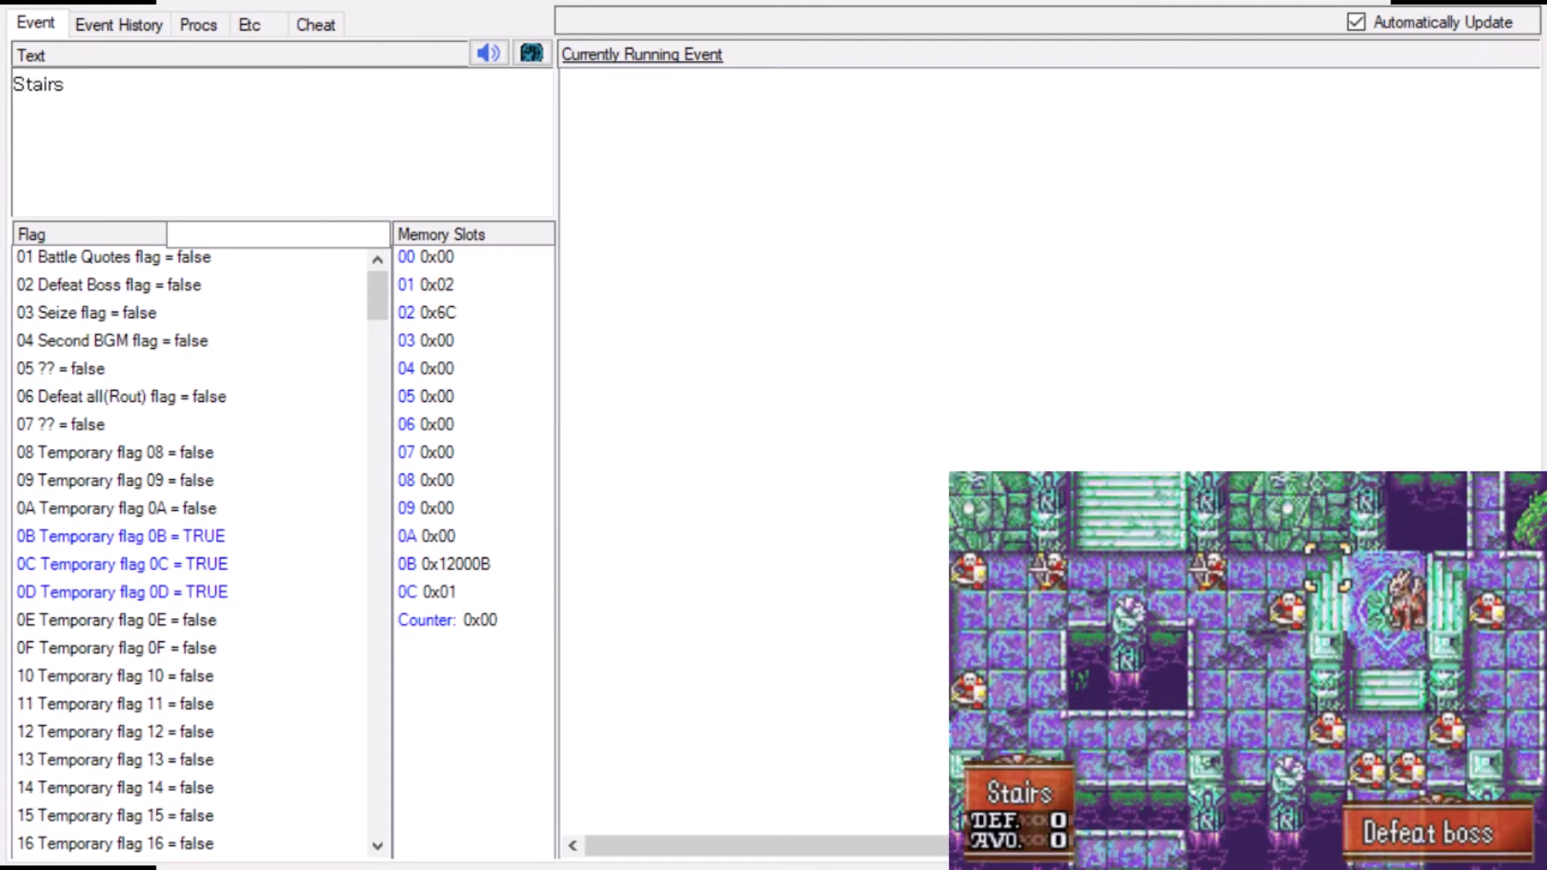
# - Survey the map's northern part from the northeastern dais to the northwestern enemy room, checking the terrain text
pyautogui.press('Left')
pyautogui.press('Left')
pyautogui.press('Left')
pyautogui.press('Left')
pyautogui.press('Left')
pyautogui.press('Left')
pyautogui.press('Left')
pyautogui.press('Left')
pyautogui.press('Left')
pyautogui.press('Left')
pyautogui.press('Left')
pyautogui.press('Left')
pyautogui.press('Down')
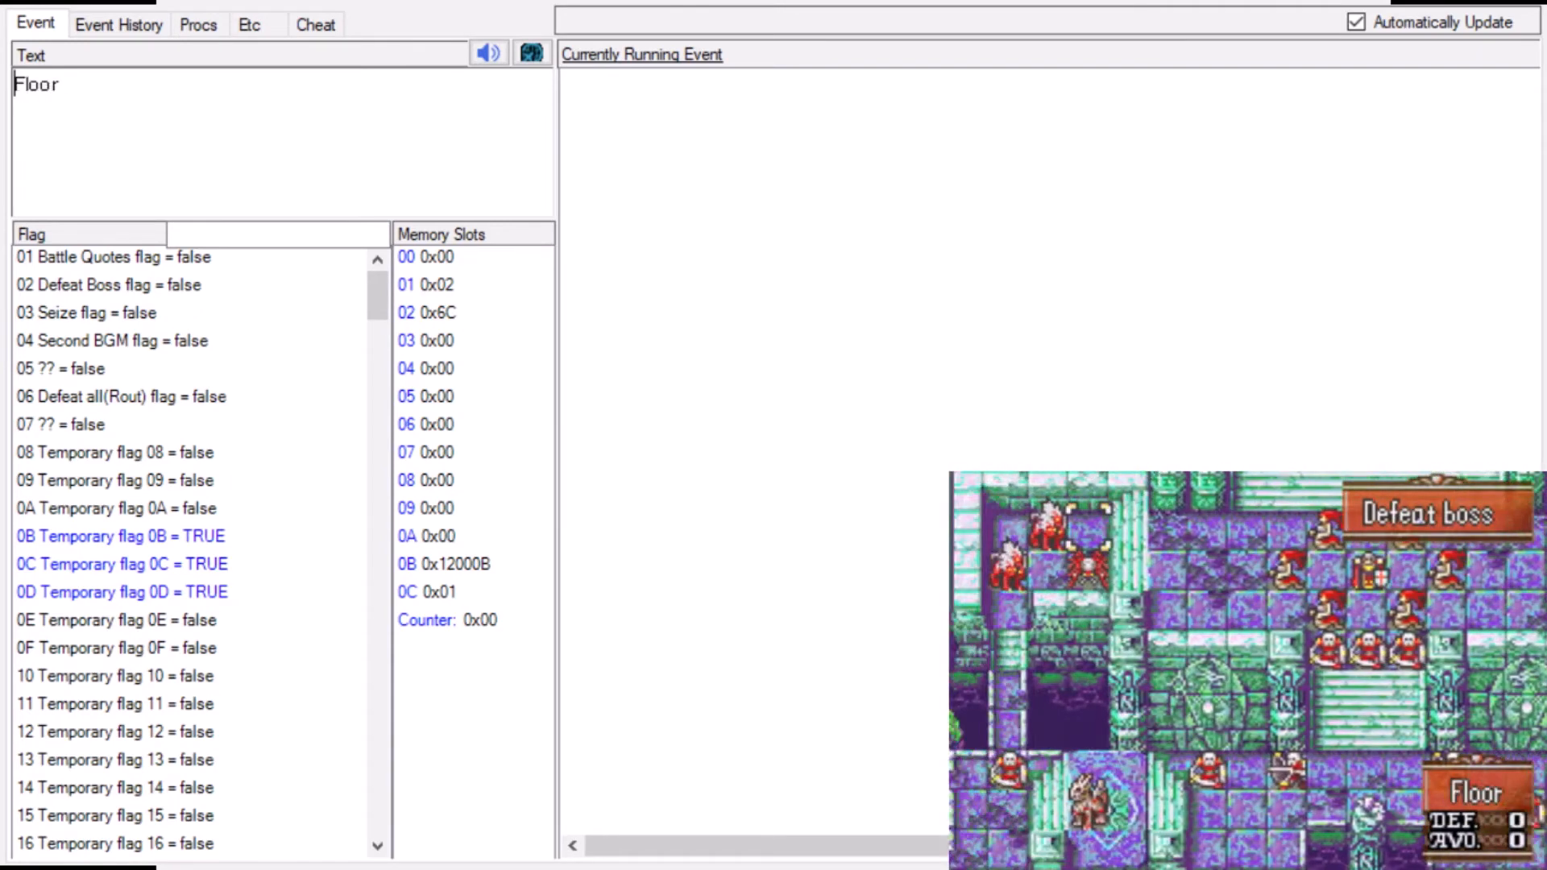
pyautogui.press('Right')
pyautogui.press('Right')
pyautogui.press('Right')
pyautogui.press('Right')
pyautogui.press('Left')
pyautogui.press('Left')
pyautogui.press('Left')
pyautogui.press('Left')
pyautogui.press('Left')
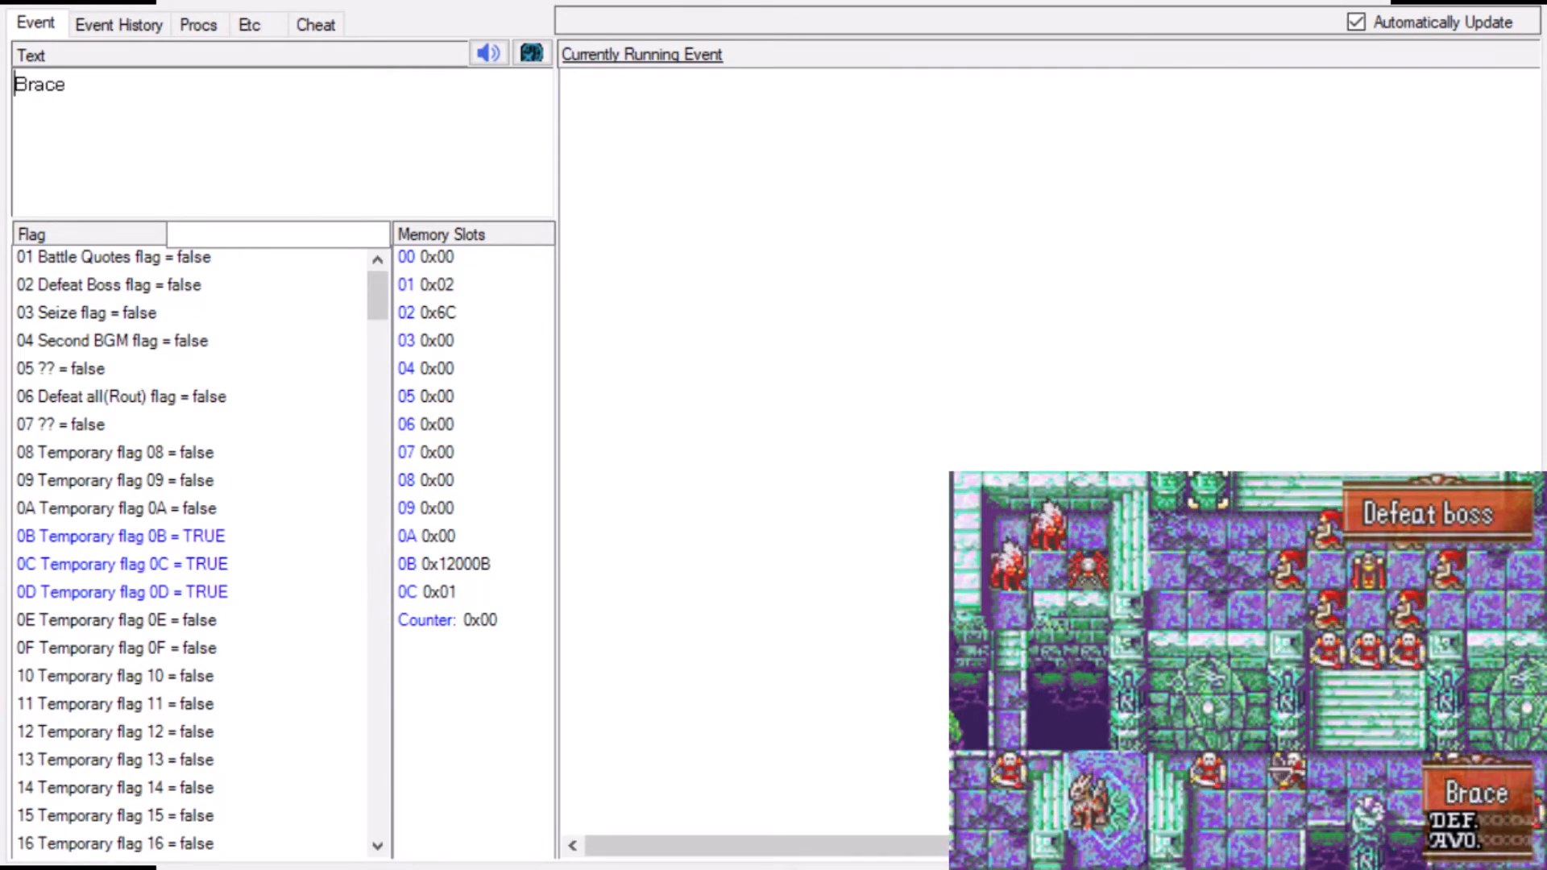
# - Follow the terrain text southward from the northwestern room, past the western dais, to the floor tile above the western chest room's entrance
pyautogui.press('Down')
pyautogui.press('Down')
pyautogui.press('Down')
pyautogui.press('Down')
pyautogui.press('Down')
pyautogui.press('Down')
pyautogui.press('Down')
pyautogui.press('Down')
pyautogui.press('Down')
pyautogui.press('Down')
pyautogui.press('Down')
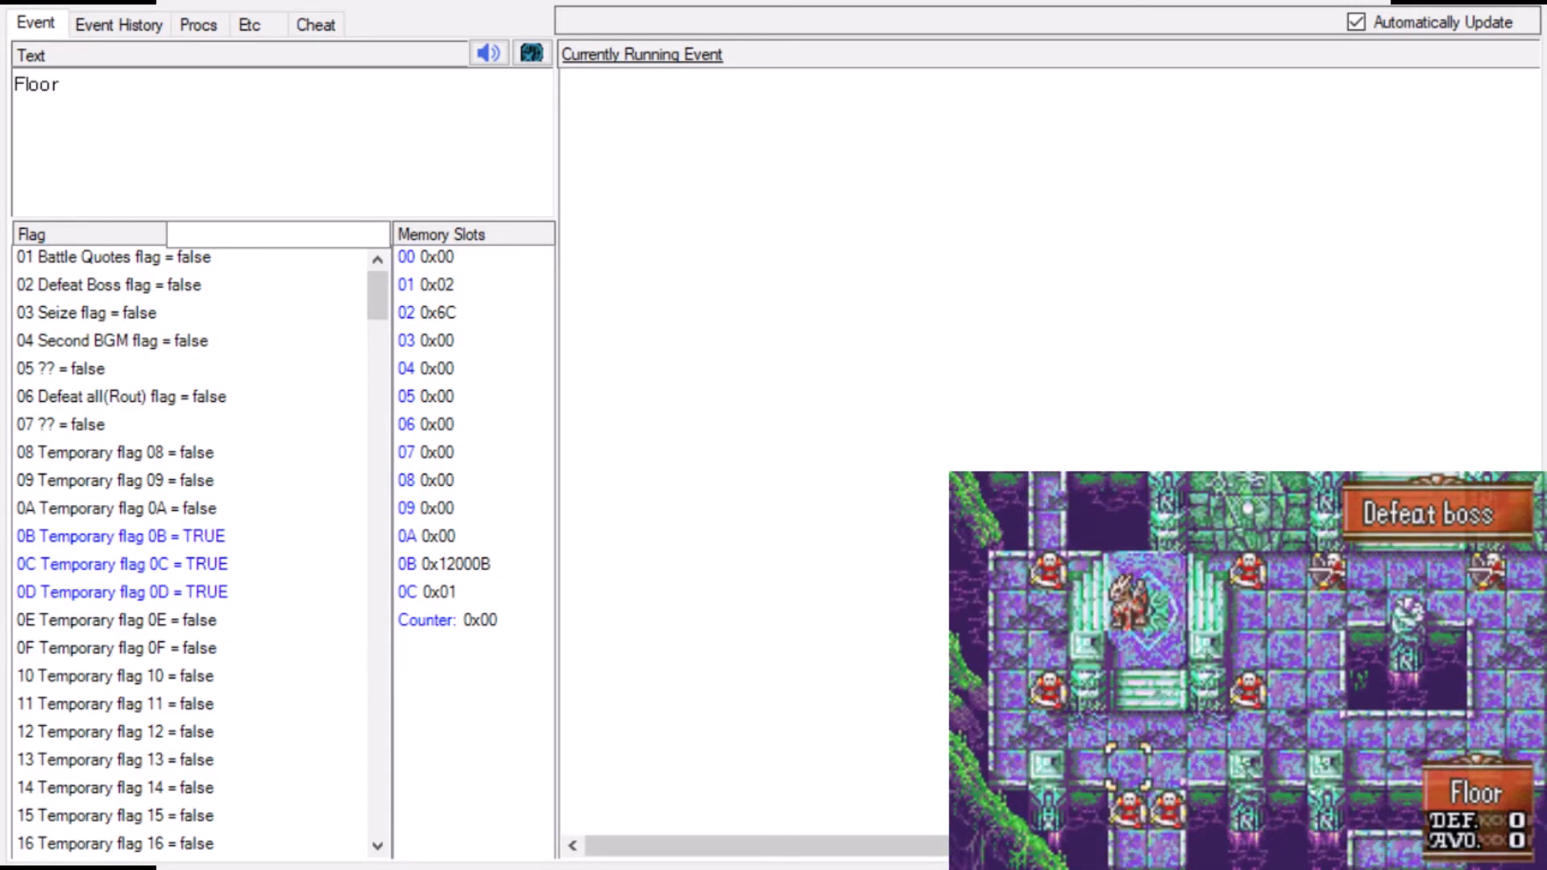
pyautogui.press('Right')
pyautogui.press('Right')
pyautogui.press('Down')
pyautogui.press('Down')
pyautogui.press('Down')
pyautogui.press('Down')
pyautogui.press('Down')
pyautogui.press('Down')
pyautogui.press('Down')
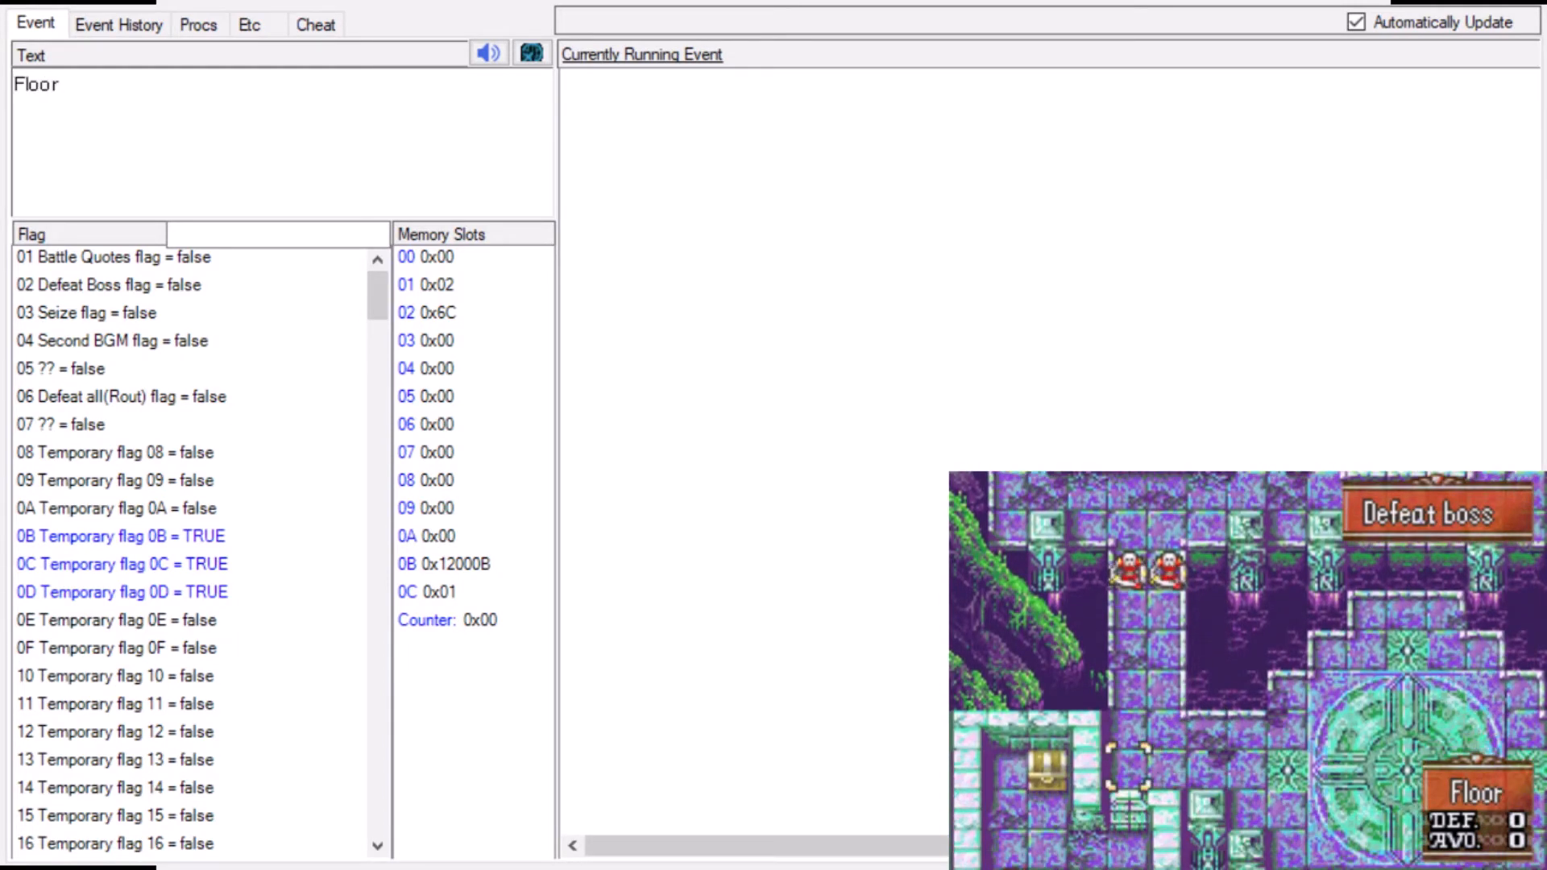
# - Check the wall tile beside the western chest room, and bring the map cursor to the dark tile east of the player's units
pyautogui.press('Left')
pyautogui.press('Right')
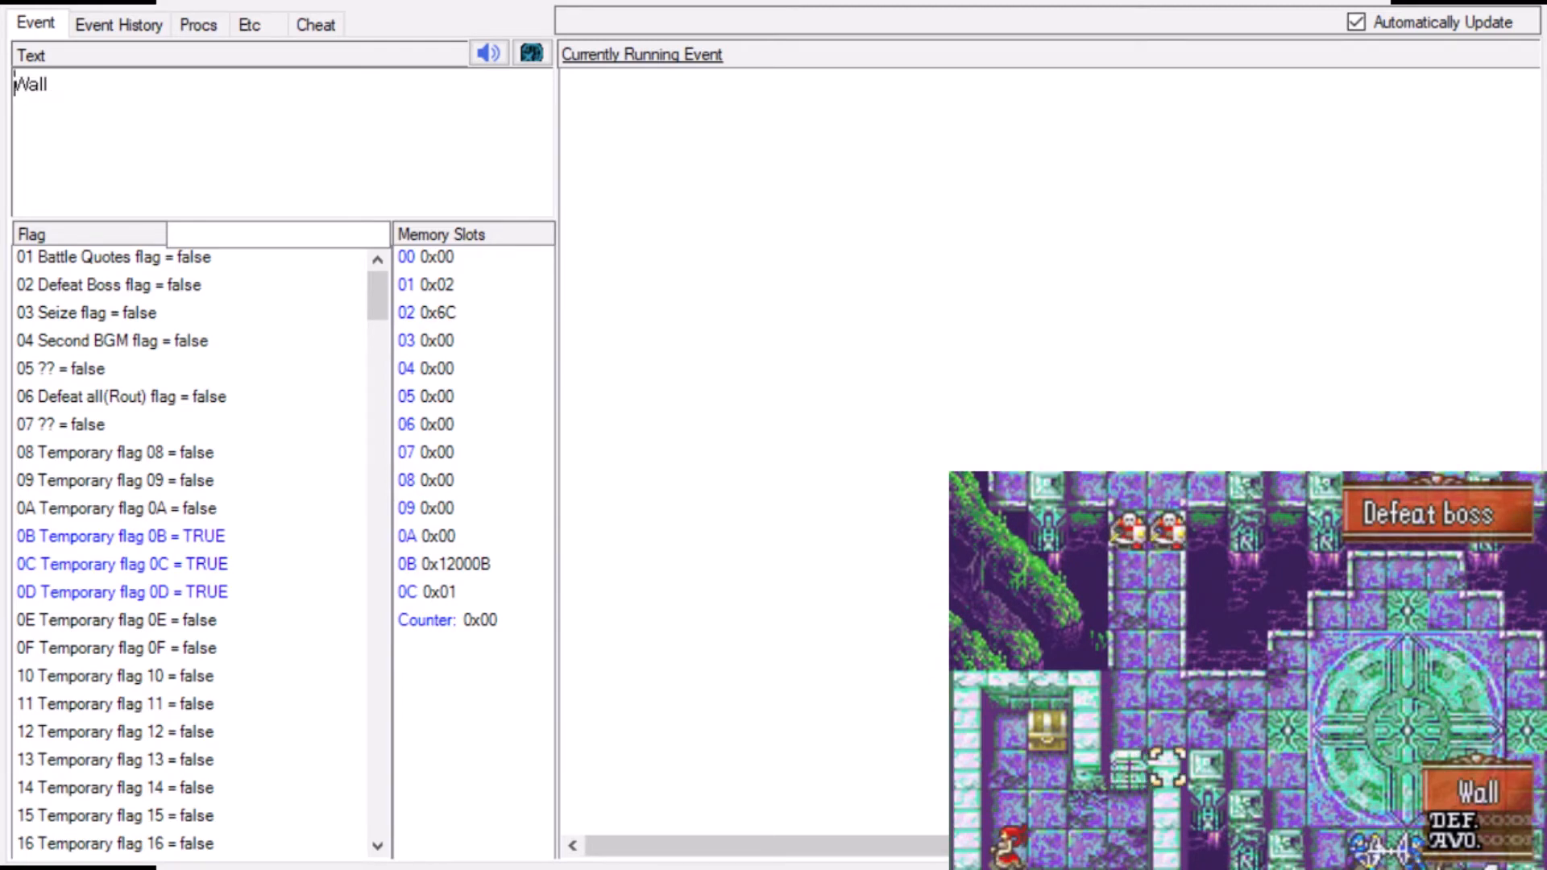
pyautogui.press('Down')
pyautogui.press('Down')
pyautogui.press('Down')
pyautogui.press('Down')
pyautogui.press('Right')
pyautogui.press('Right')
pyautogui.press('Right')
pyautogui.press('Right')
pyautogui.press('Right')
pyautogui.press('Right')
pyautogui.press('Right')
pyautogui.press('Right')
pyautogui.press('Right')
pyautogui.press('Right')
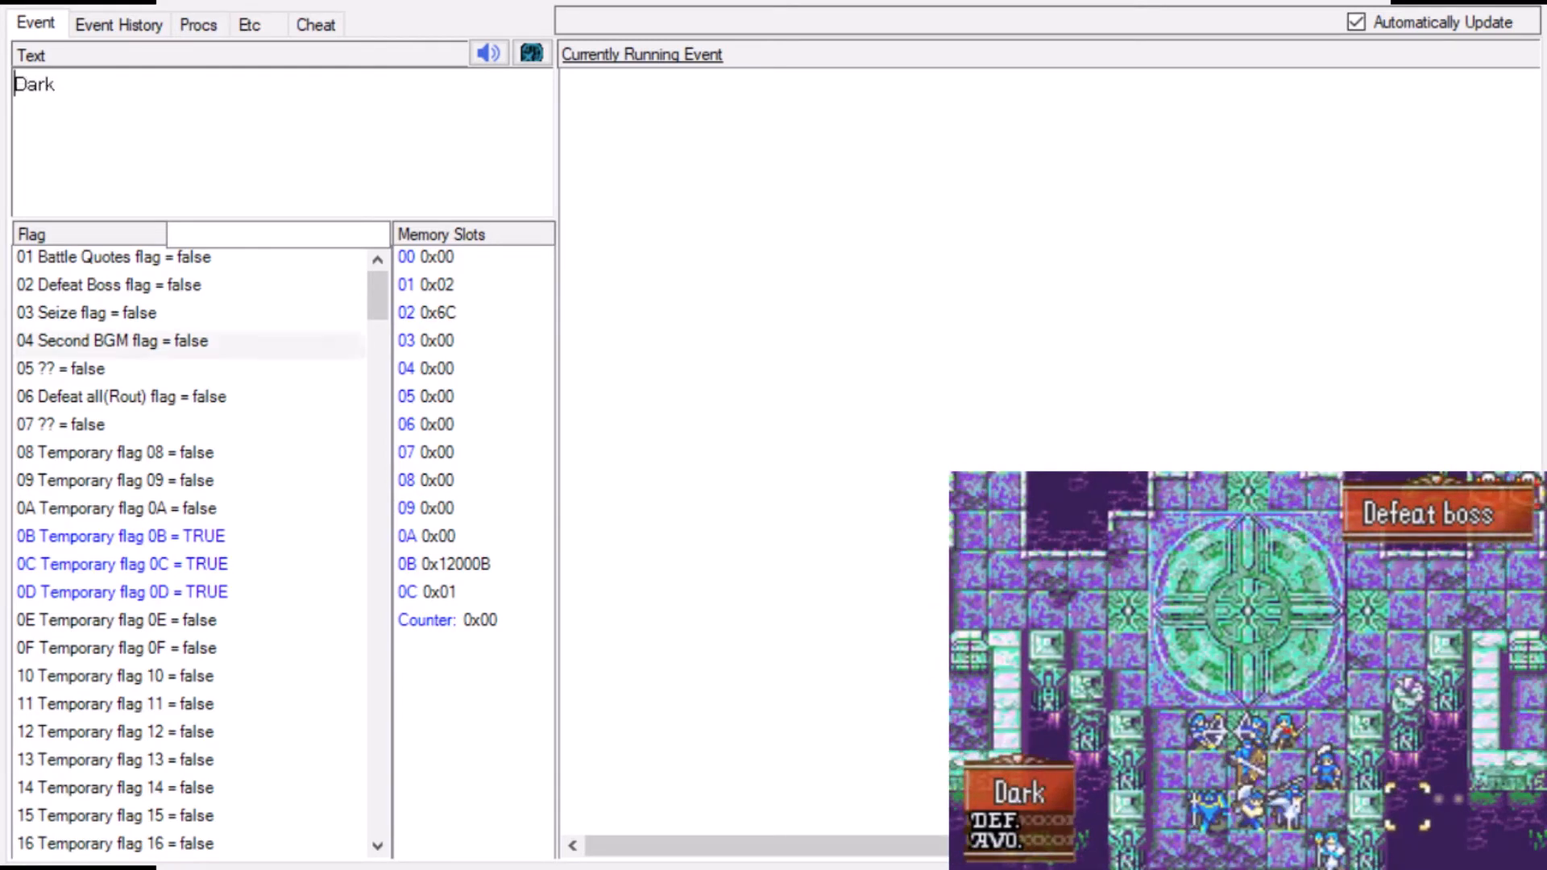
# - Examine the temporary flags in the debugger's flag list, including 0B, 0C and 0D
pyautogui.scroll(-4, 193, 606)
pyautogui.scroll(4, 193, 606)
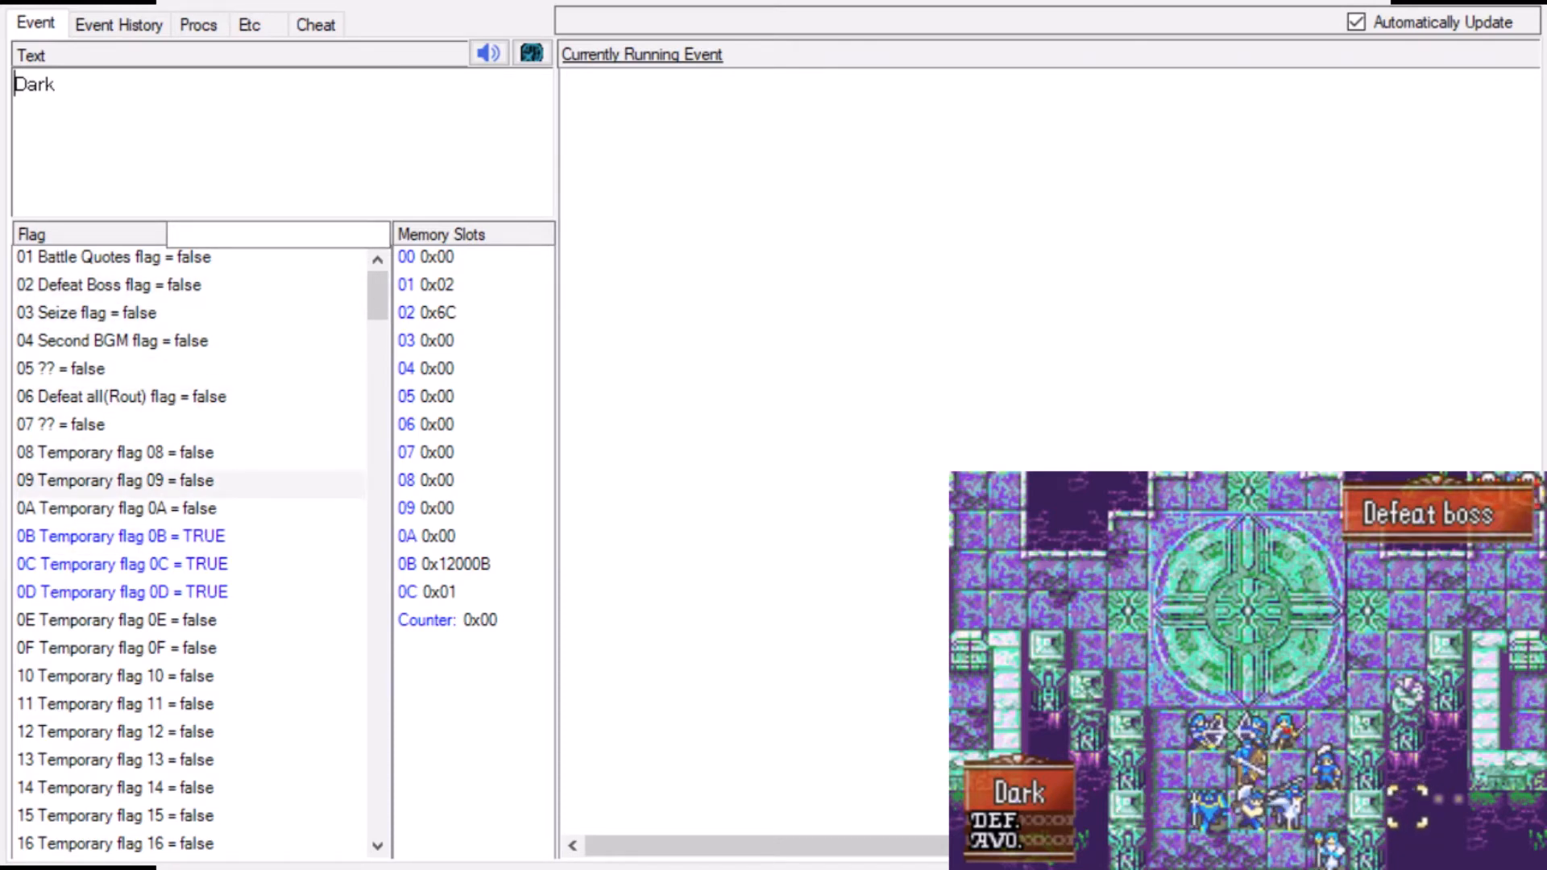
pyautogui.scroll(-1, 161, 484)
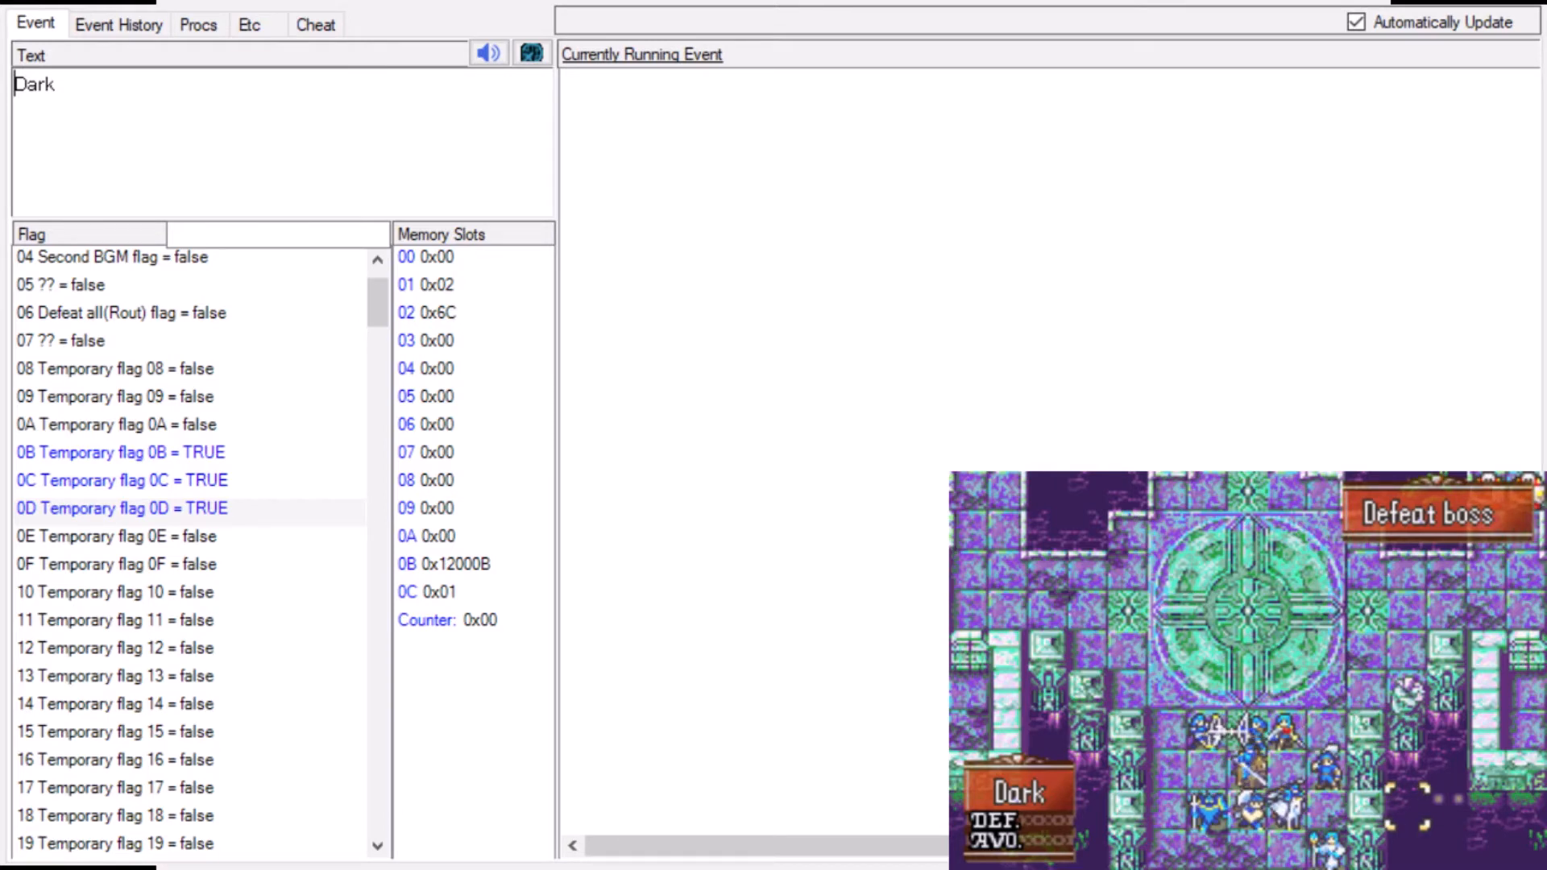
# - Place the map cursor on Eirika and open the unit's command menu without moving from the tile
pyautogui.press('Left')
pyautogui.press('Left')
pyautogui.press('Up')
pyautogui.press('Left')
pyautogui.press('Up')
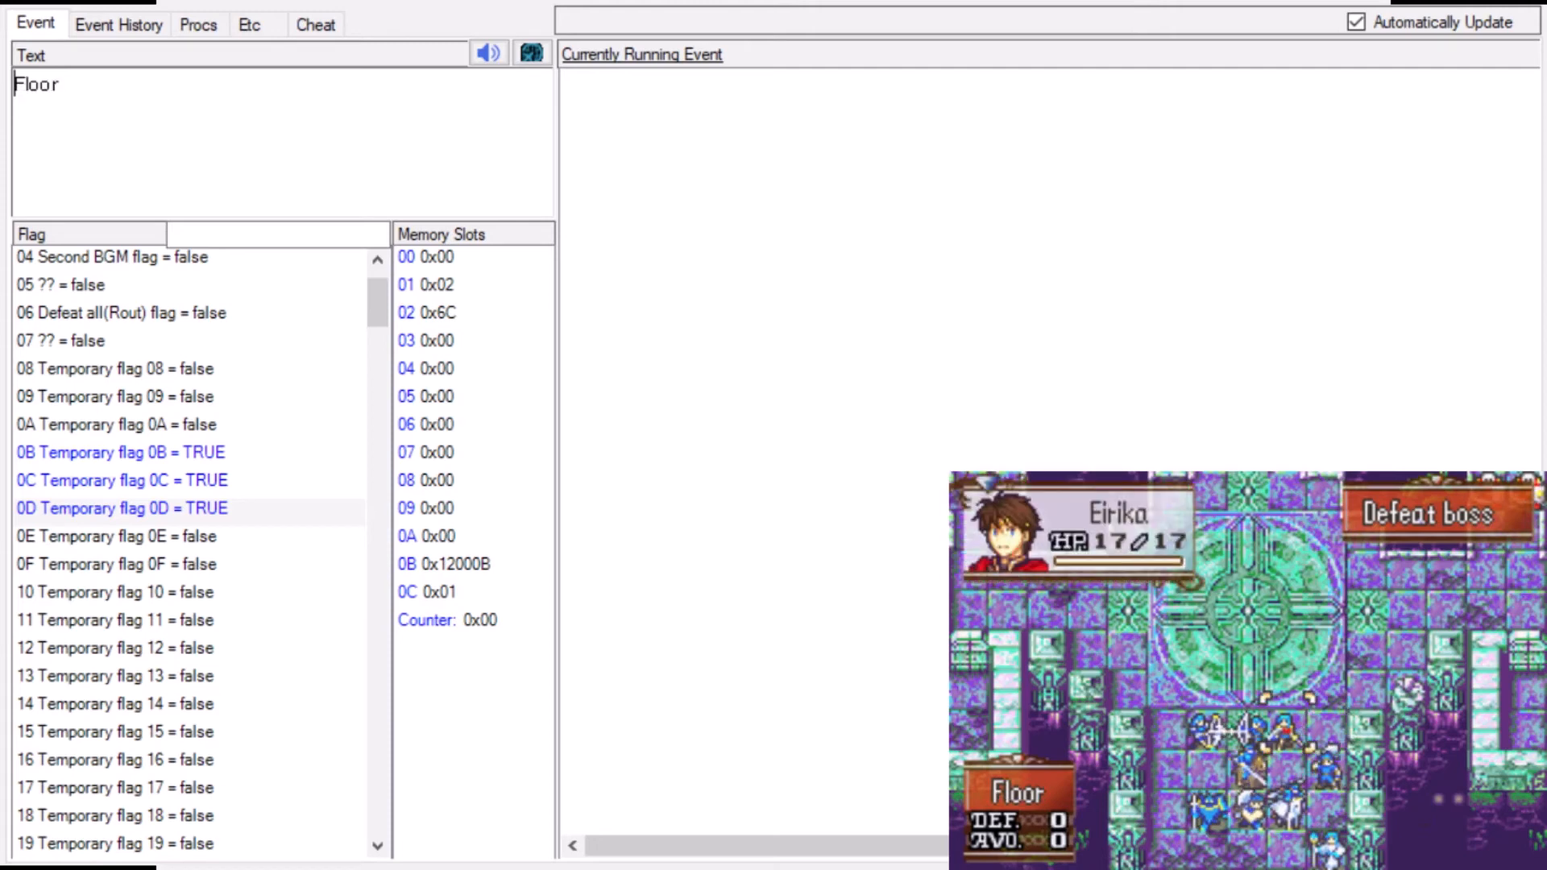
pyautogui.press('x')
pyautogui.press('x')
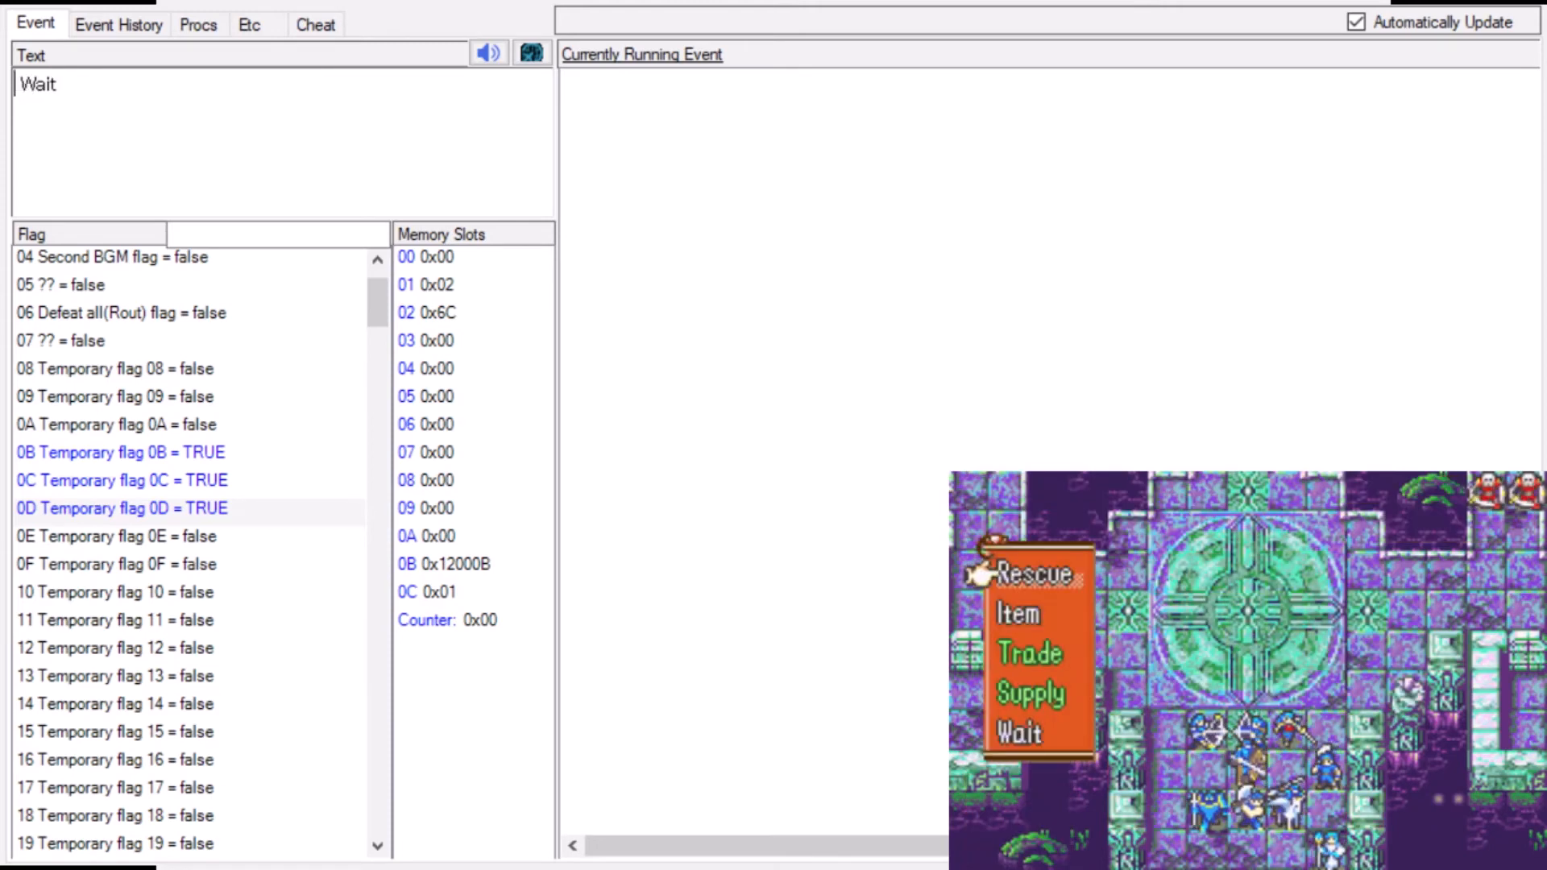
# - Browse Eirika's commands from Rescue to Wait while watching the event text, and return to the map
pyautogui.press('Down')
pyautogui.press('Down')
pyautogui.press('Down')
pyautogui.press('Down')
pyautogui.press('Up')
pyautogui.press('Up')
pyautogui.press('Up')
pyautogui.press('Up')
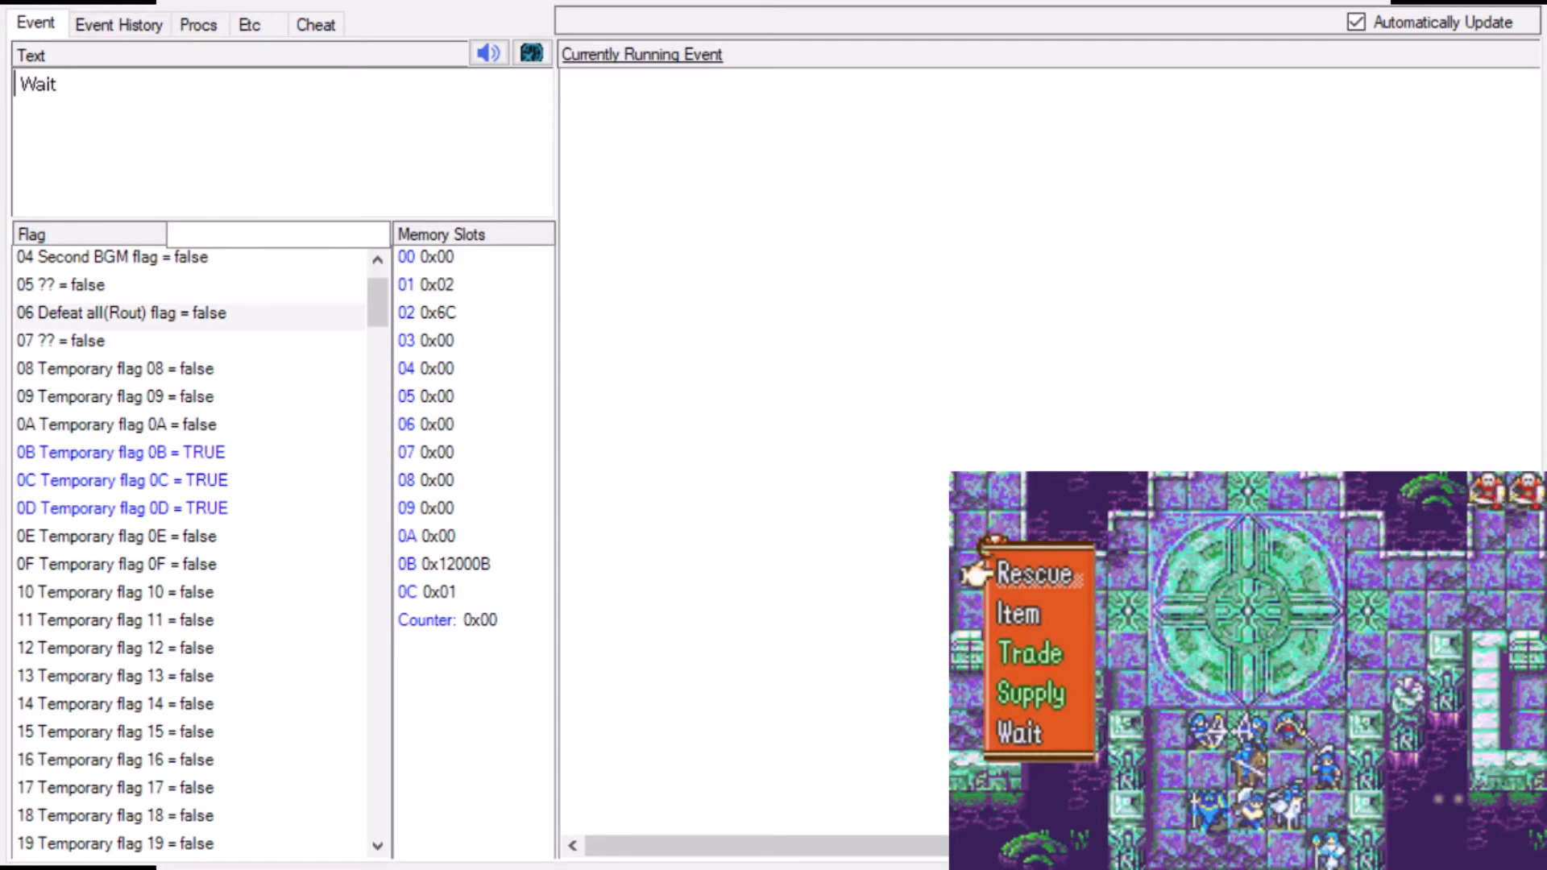
pyautogui.press('x')
pyautogui.press('x')
# - Examine the flag list from the temporary flags through the extra unit appearance flags to global flags 89 and 8A
pyautogui.scroll(-20, 186, 362)
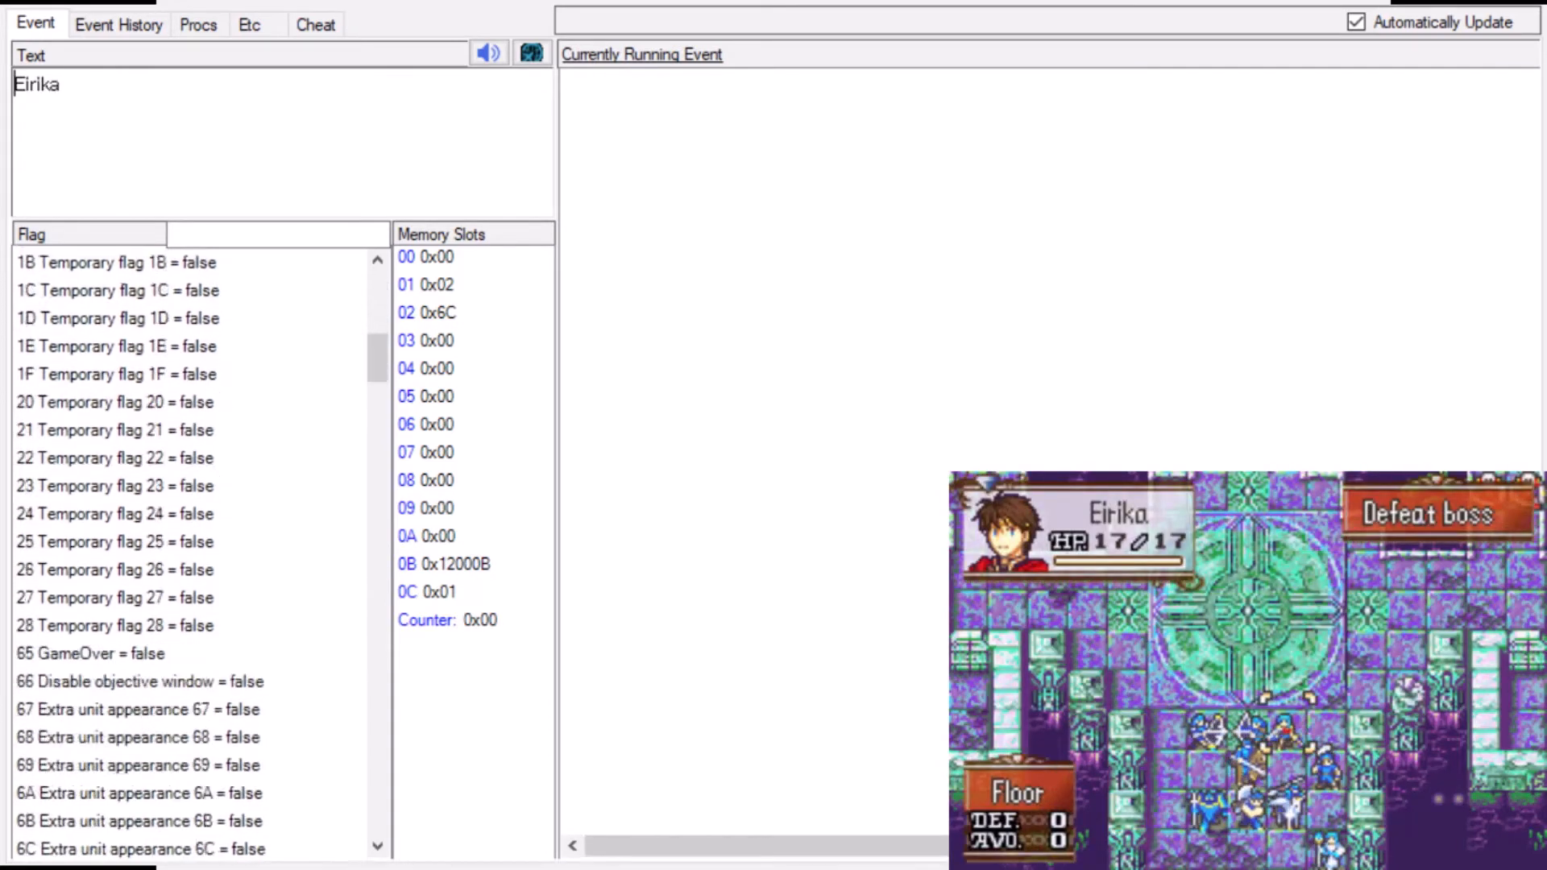
pyautogui.scroll(6, 189, 548)
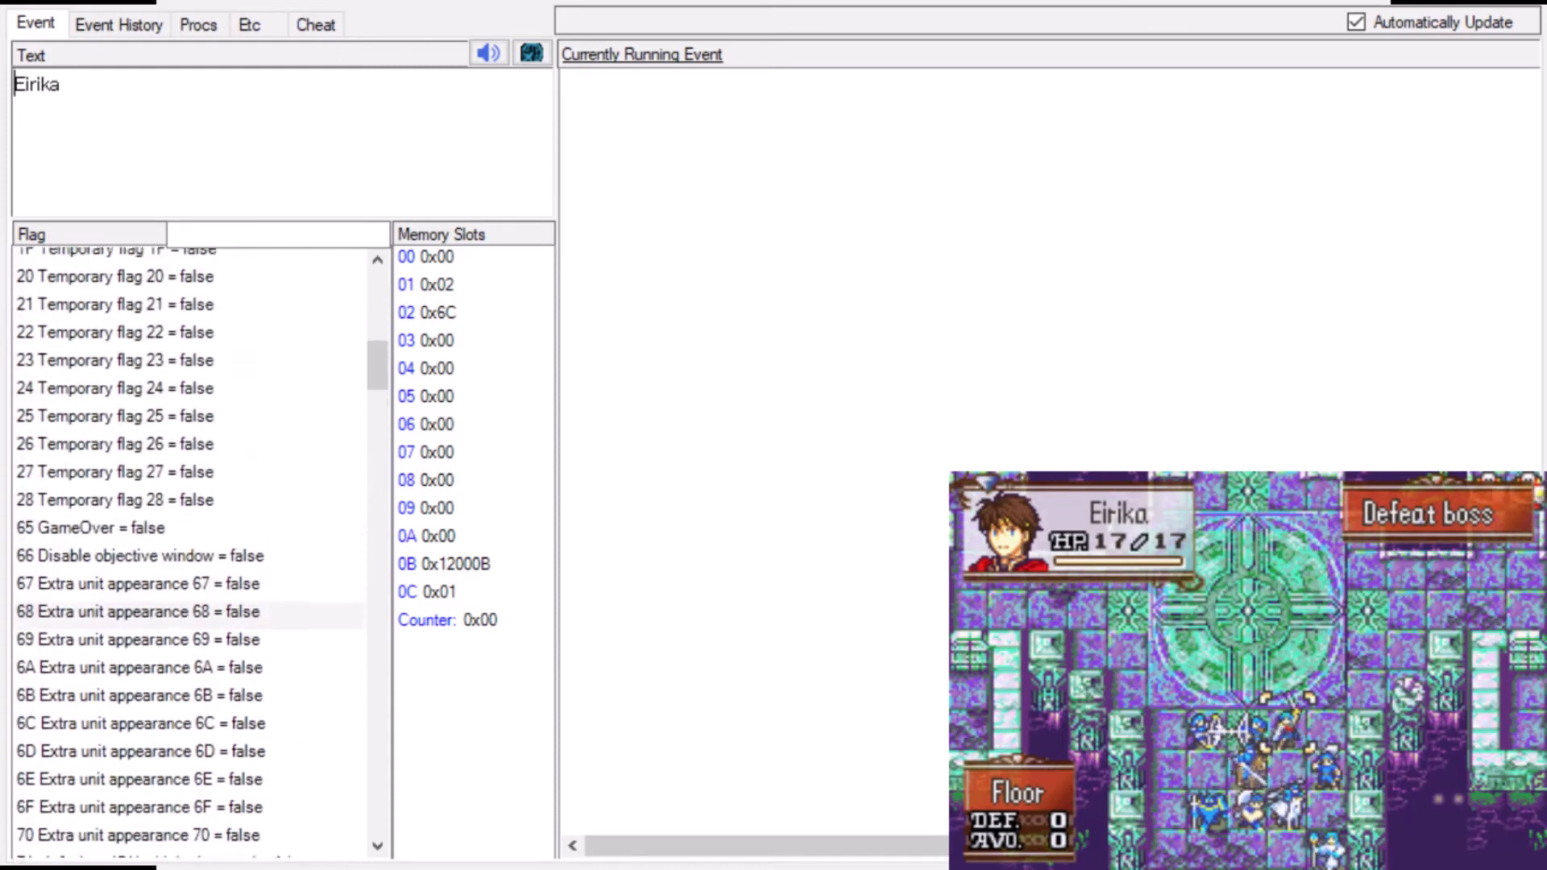
pyautogui.scroll(-13, 189, 552)
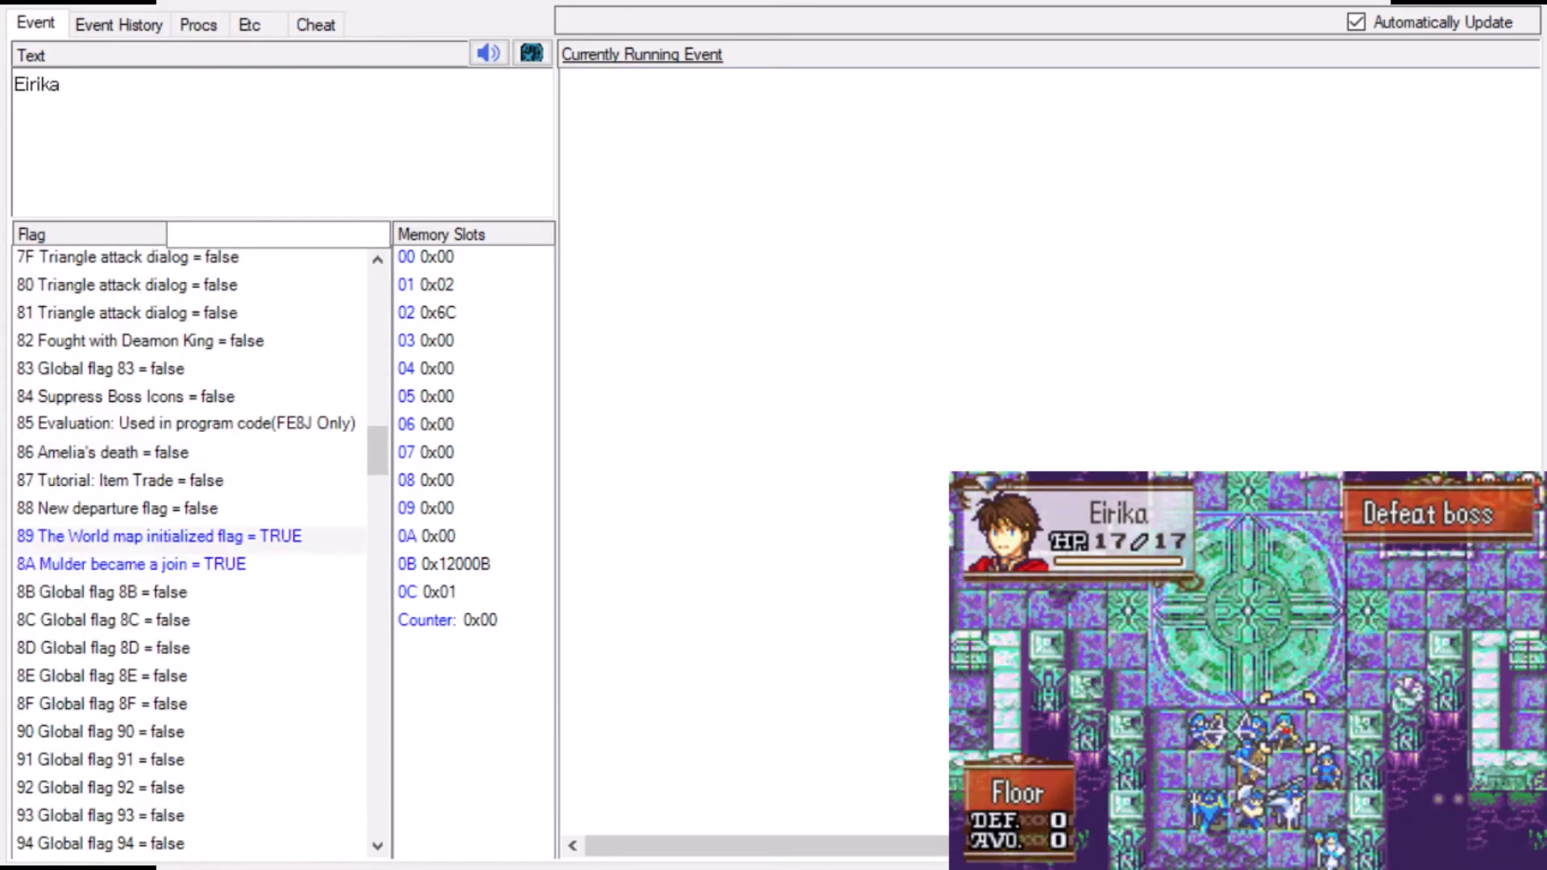
pyautogui.scroll(-1, 190, 536)
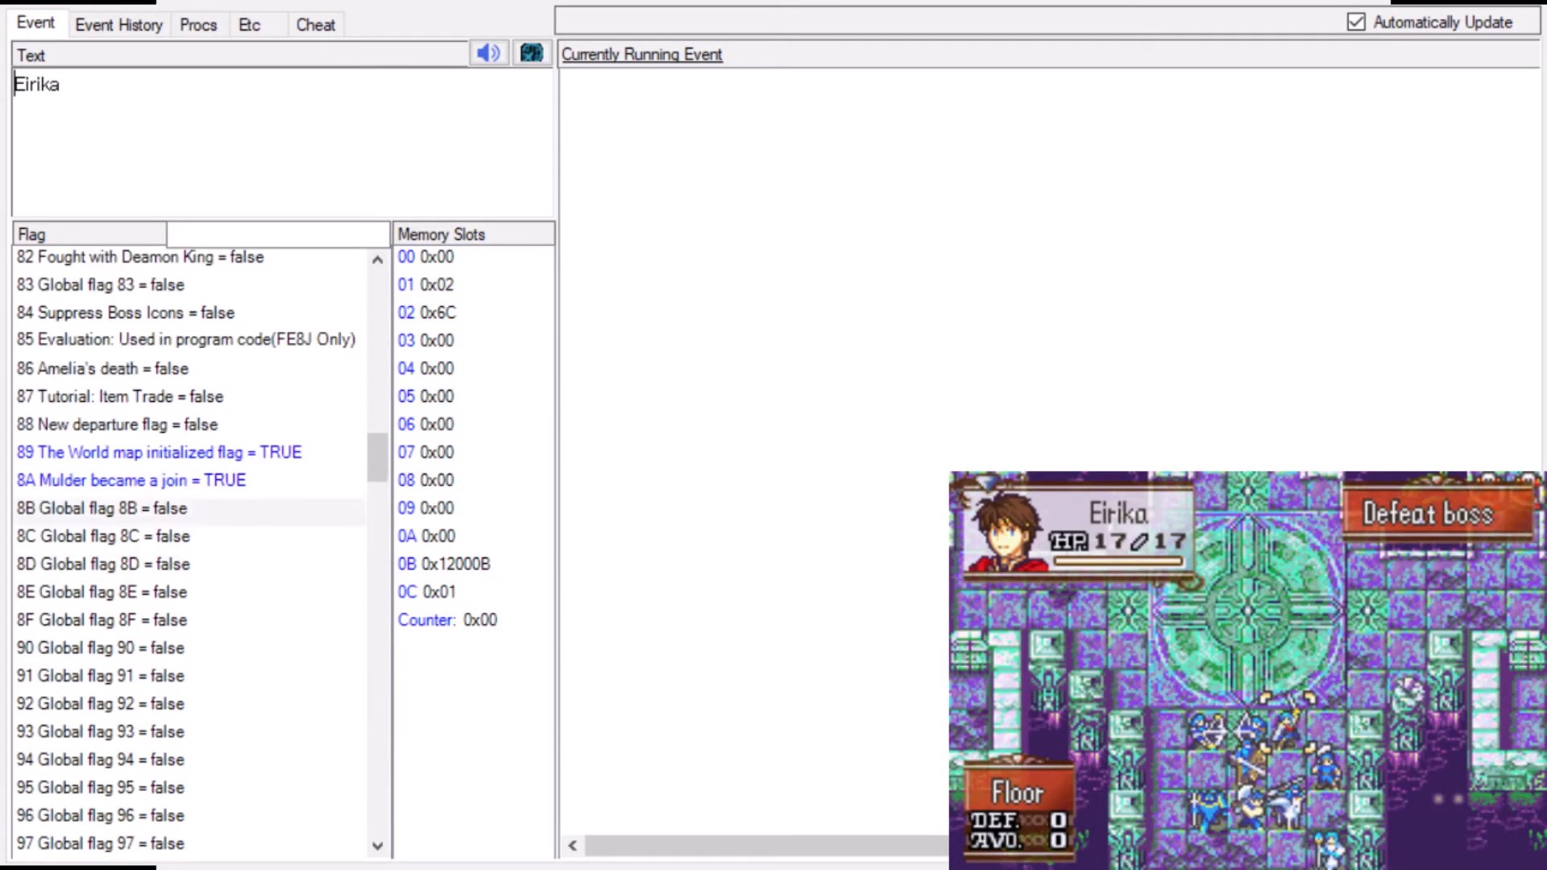
# - Move the map cursor from Eirika to Moulder to relate that unit to flag 8A
pyautogui.press('Right')
pyautogui.press('Down')
pyautogui.press('Down')
pyautogui.press('Down')
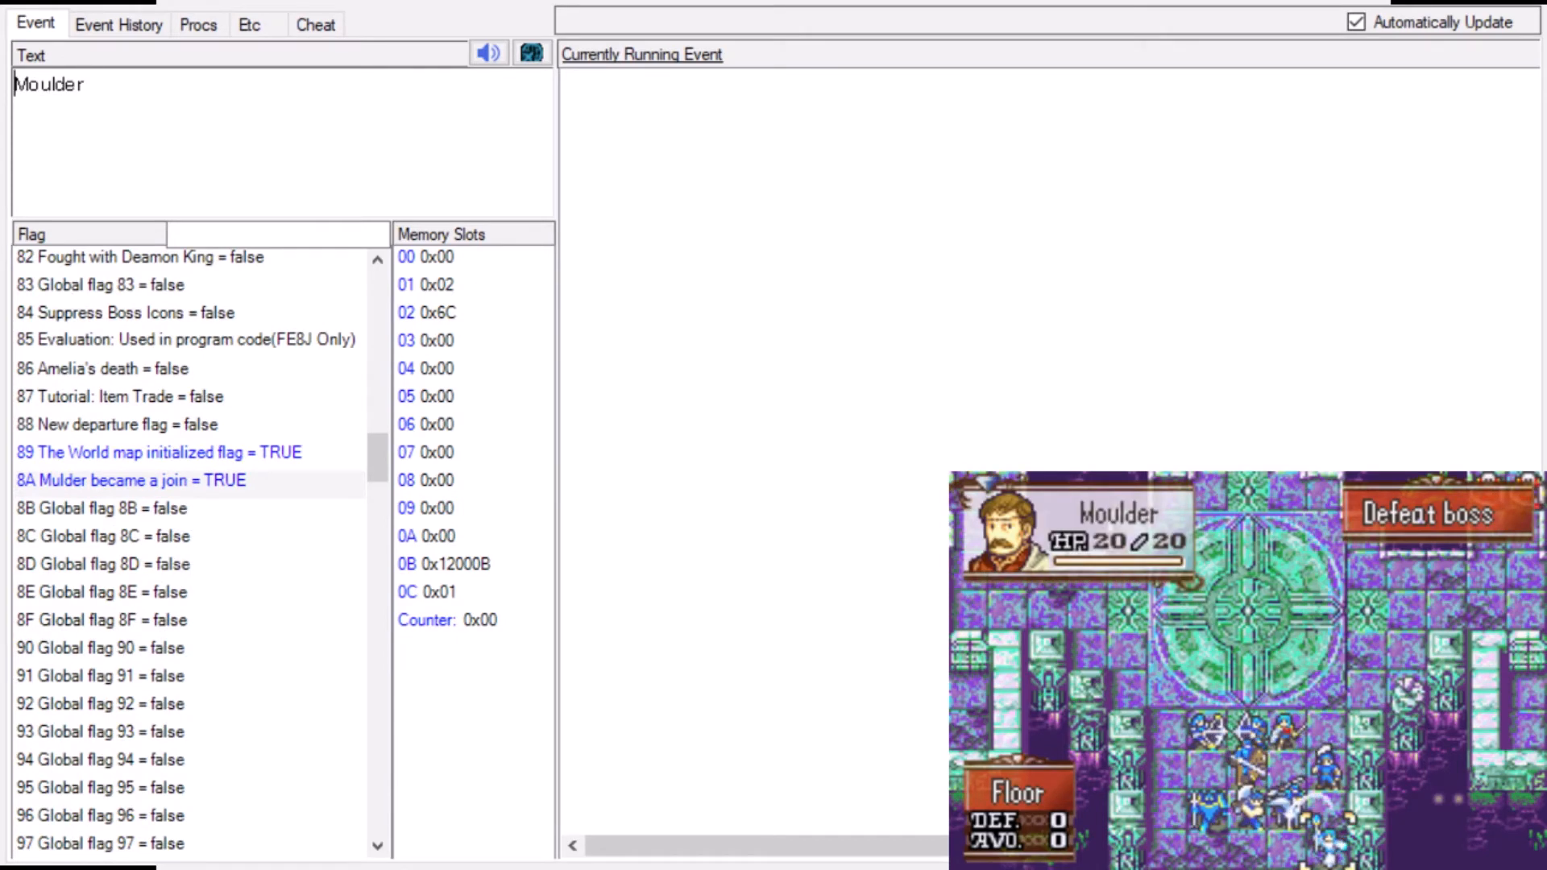
# - Examine the Guide flags starting at B4 alongside the in-game Guide, continuing to the first Read flags
pyautogui.scroll(-15, 189, 516)
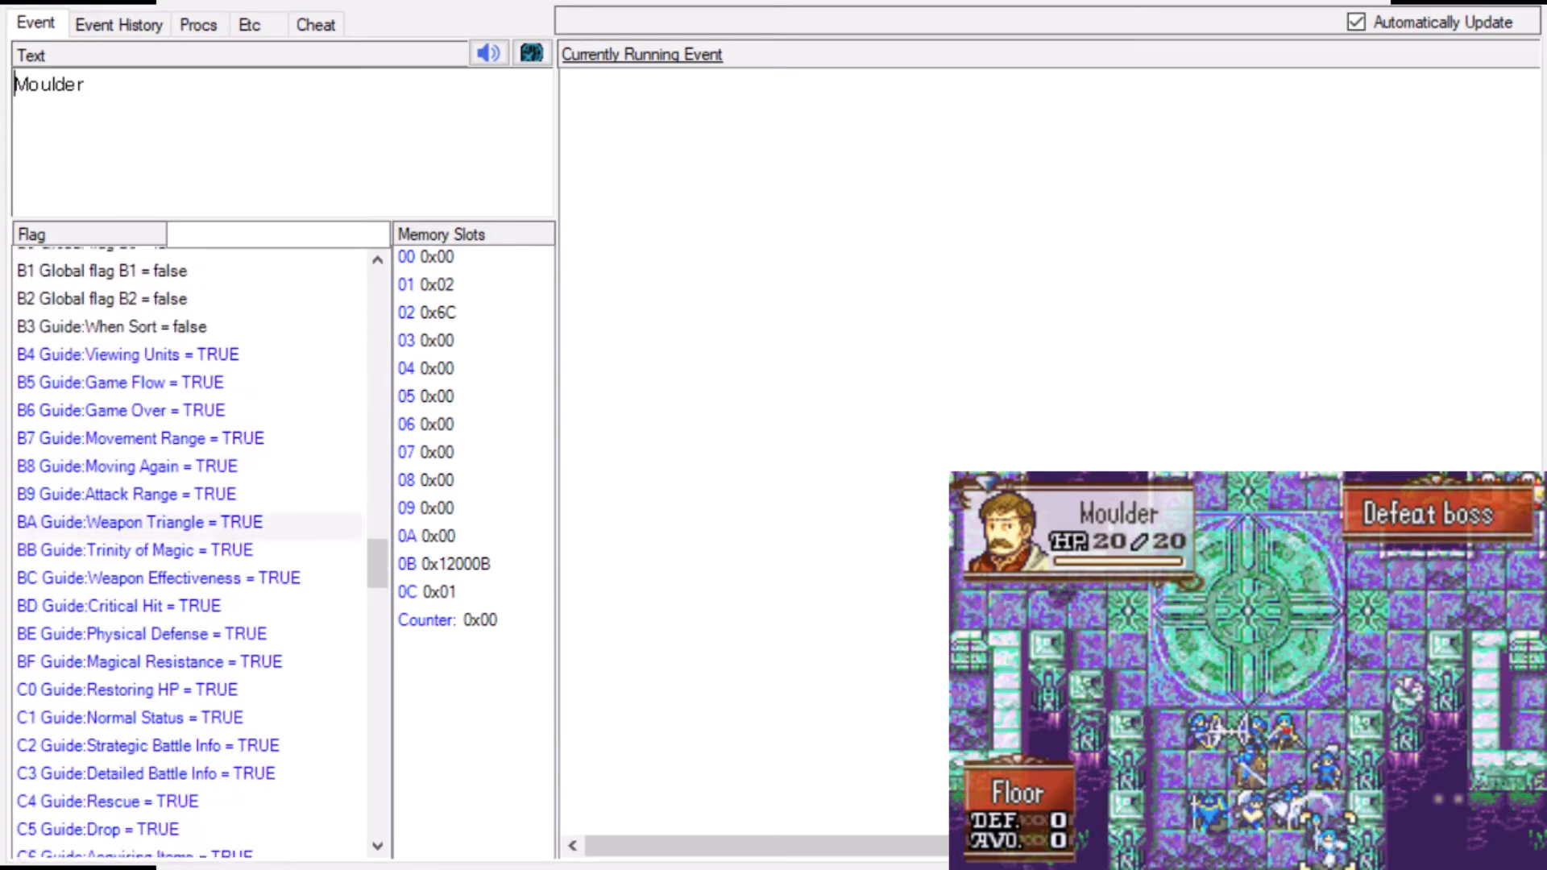
pyautogui.scroll(1, 190, 516)
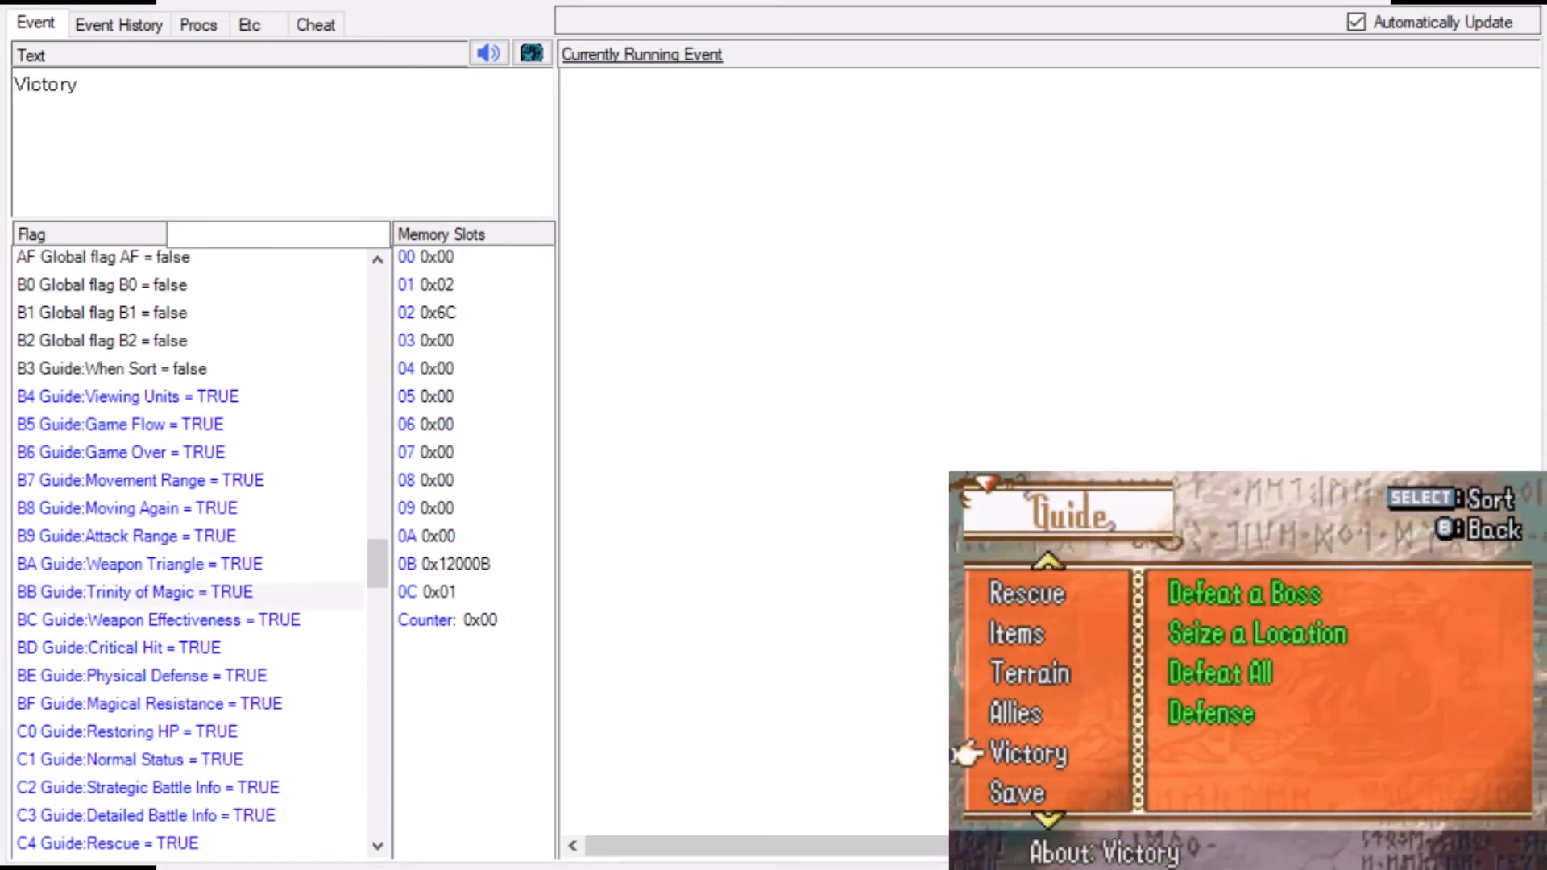
pyautogui.scroll(-12, 190, 516)
pyautogui.scroll(-10, 189, 536)
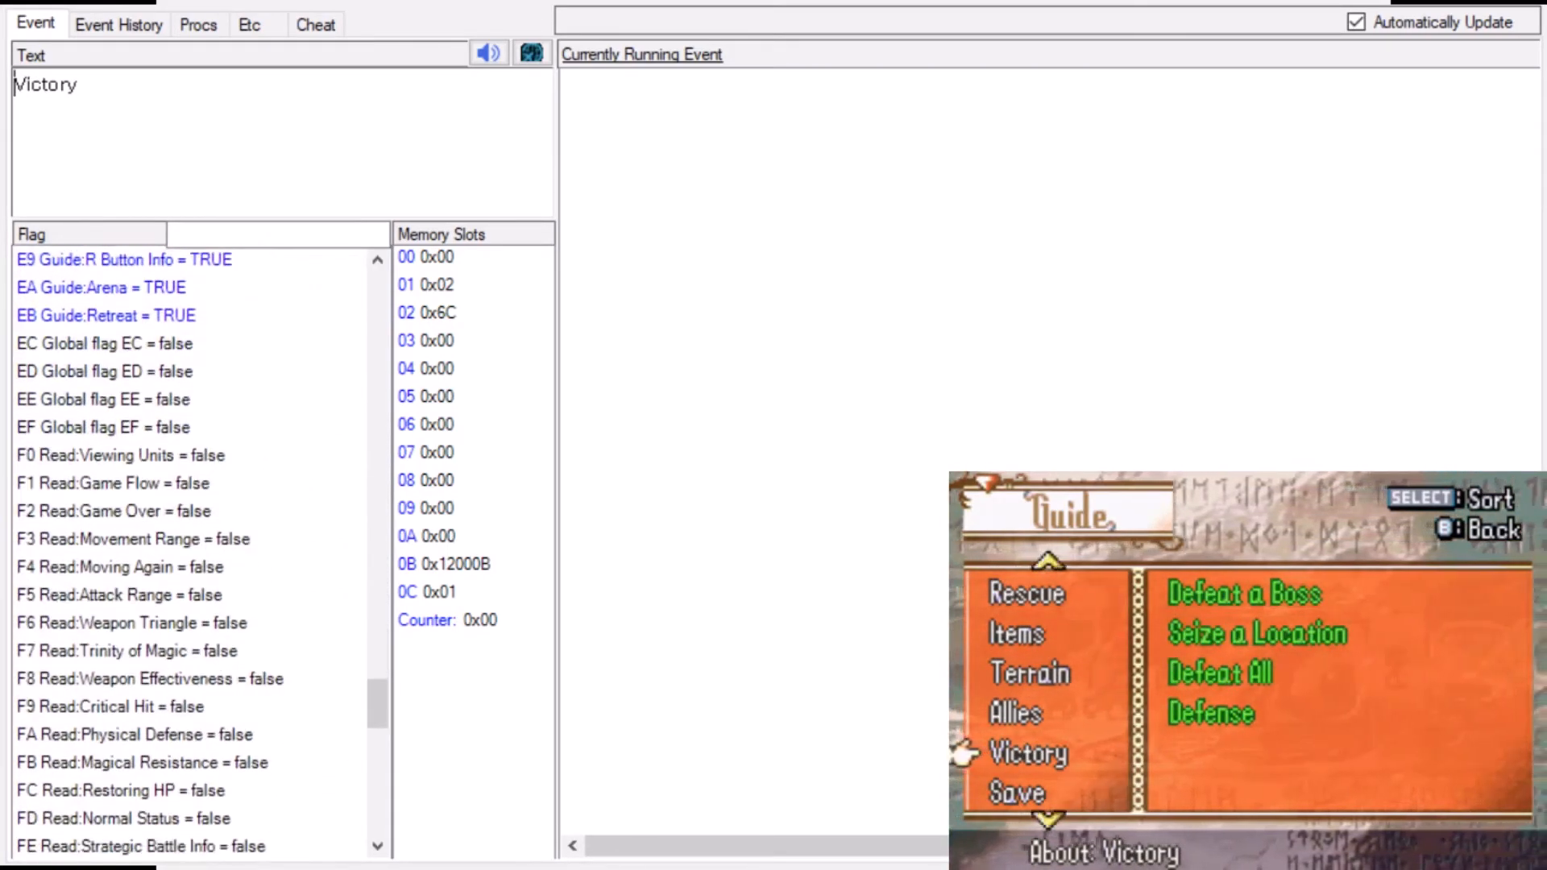
pyautogui.scroll(3, 190, 536)
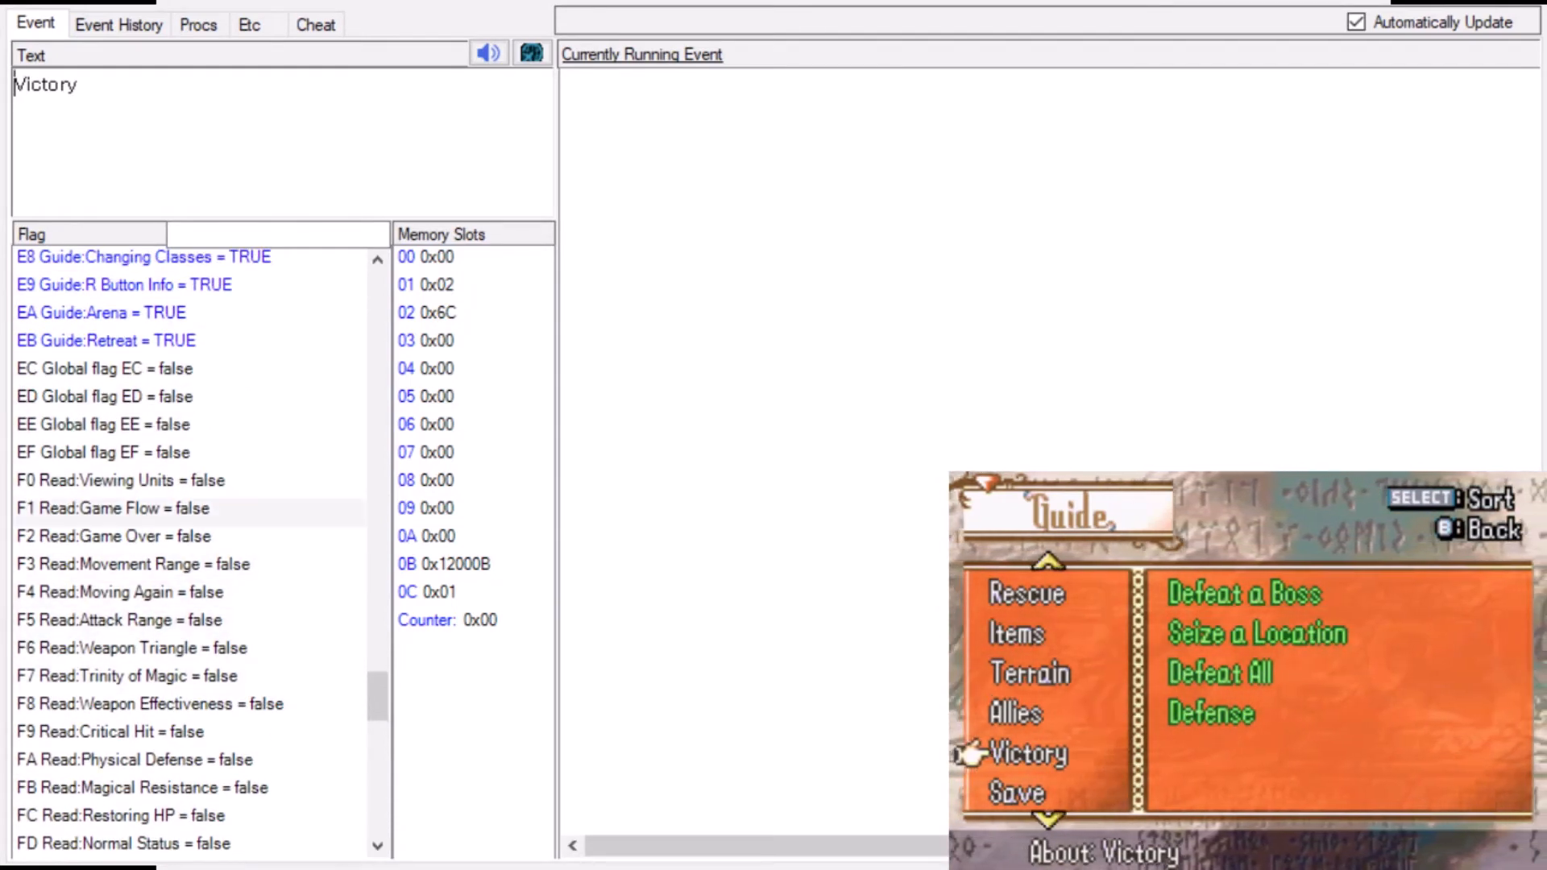
# - Check the Read flags against the Guide's Armory topic under Items, continuing to the end of the flag list
pyautogui.scroll(-4, 189, 536)
pyautogui.scroll(-3, 190, 515)
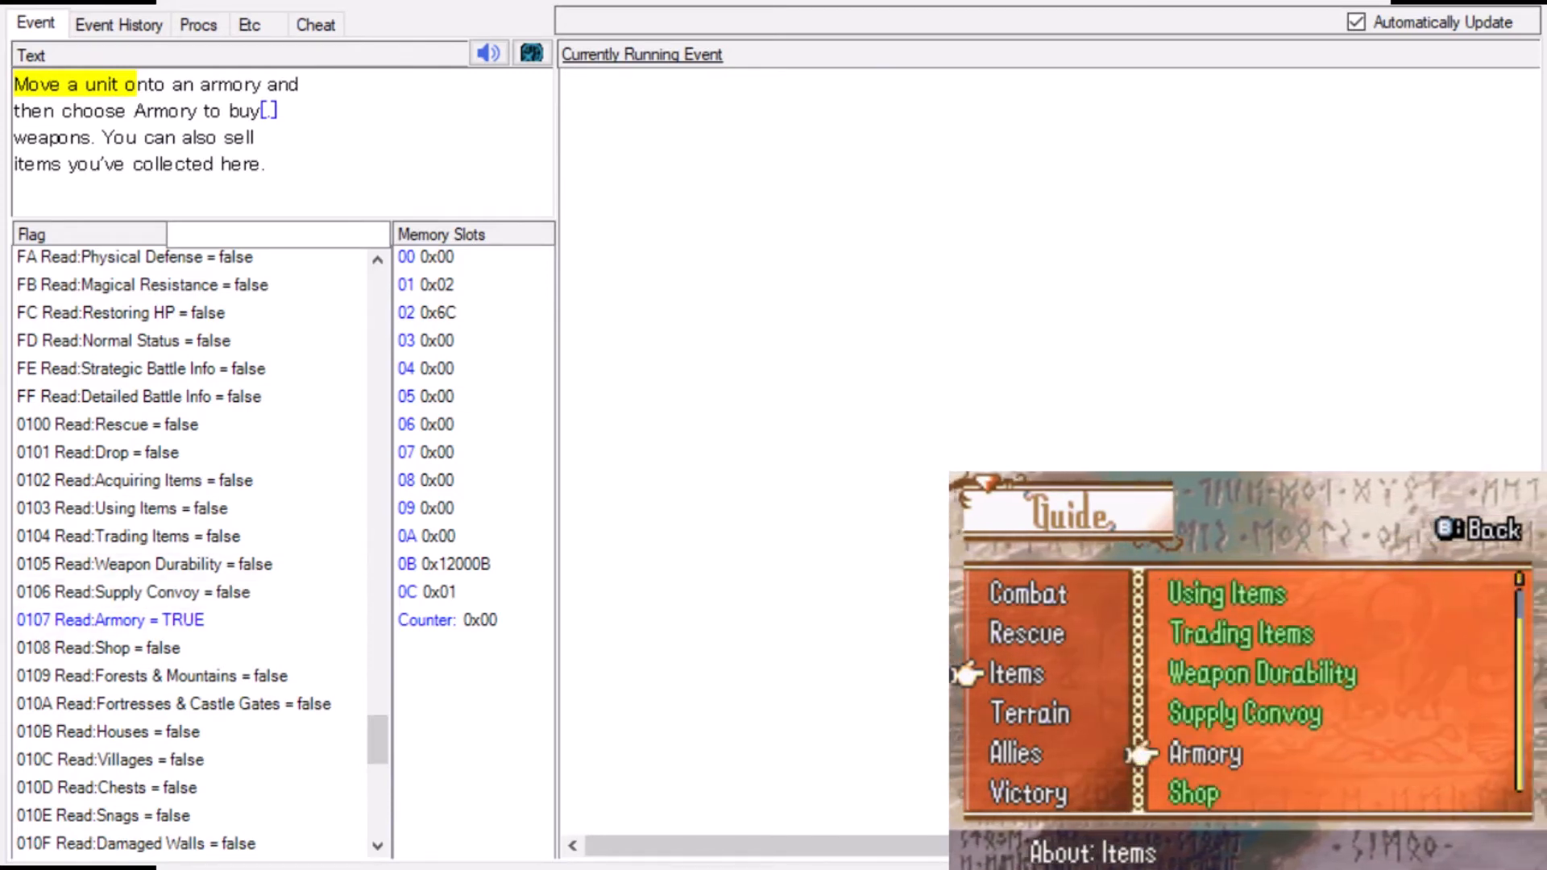
pyautogui.scroll(-10, 189, 564)
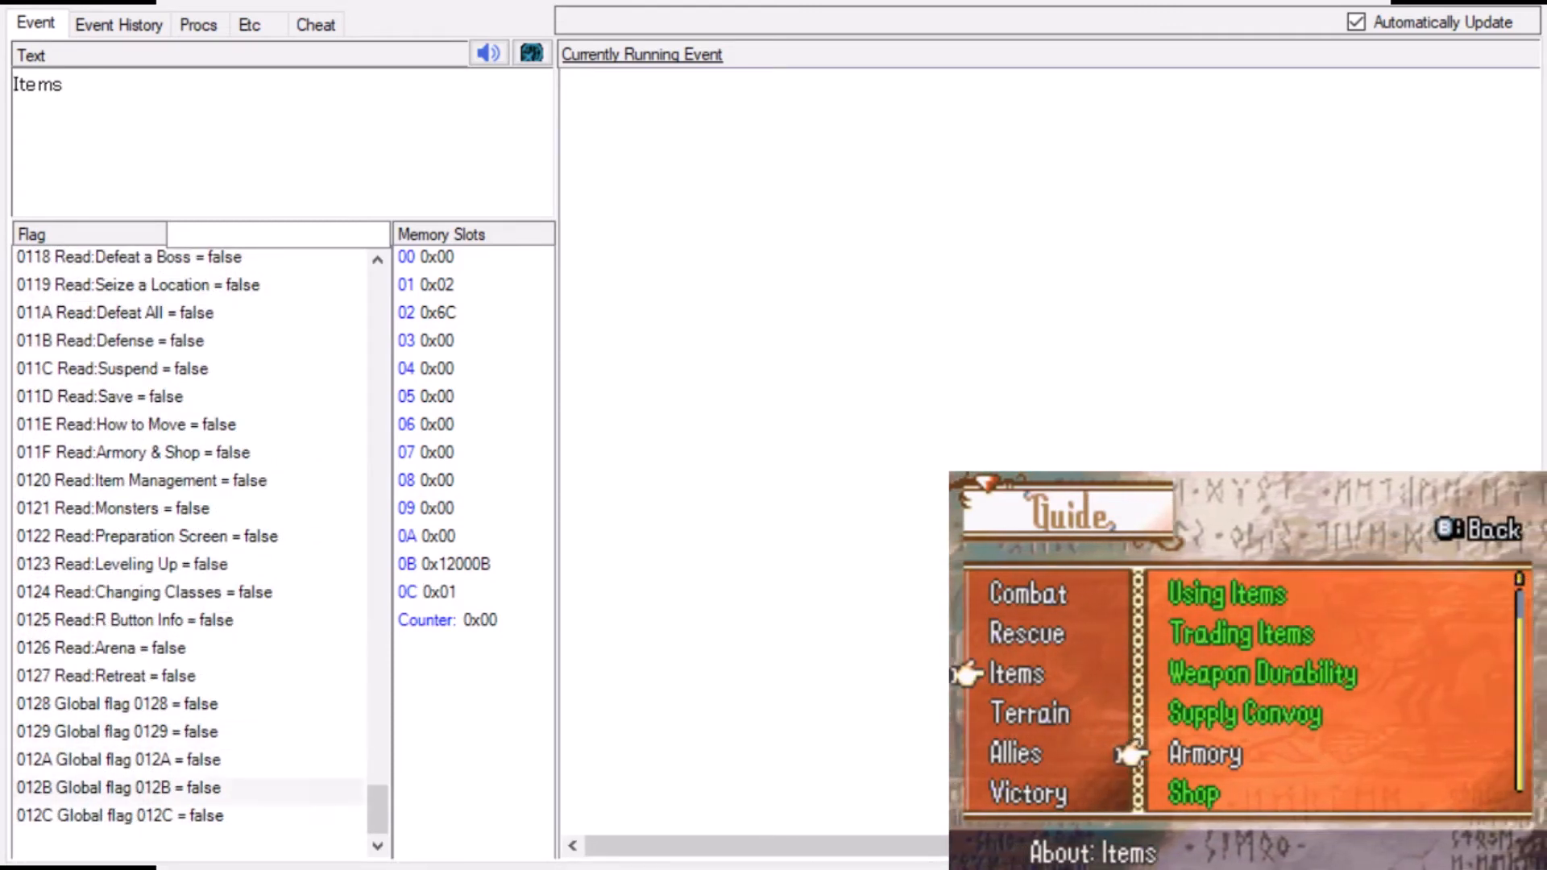
# - Review the flag list backward from the Read flags through the Guide flags to the unnamed global flags
pyautogui.scroll(7, 190, 613)
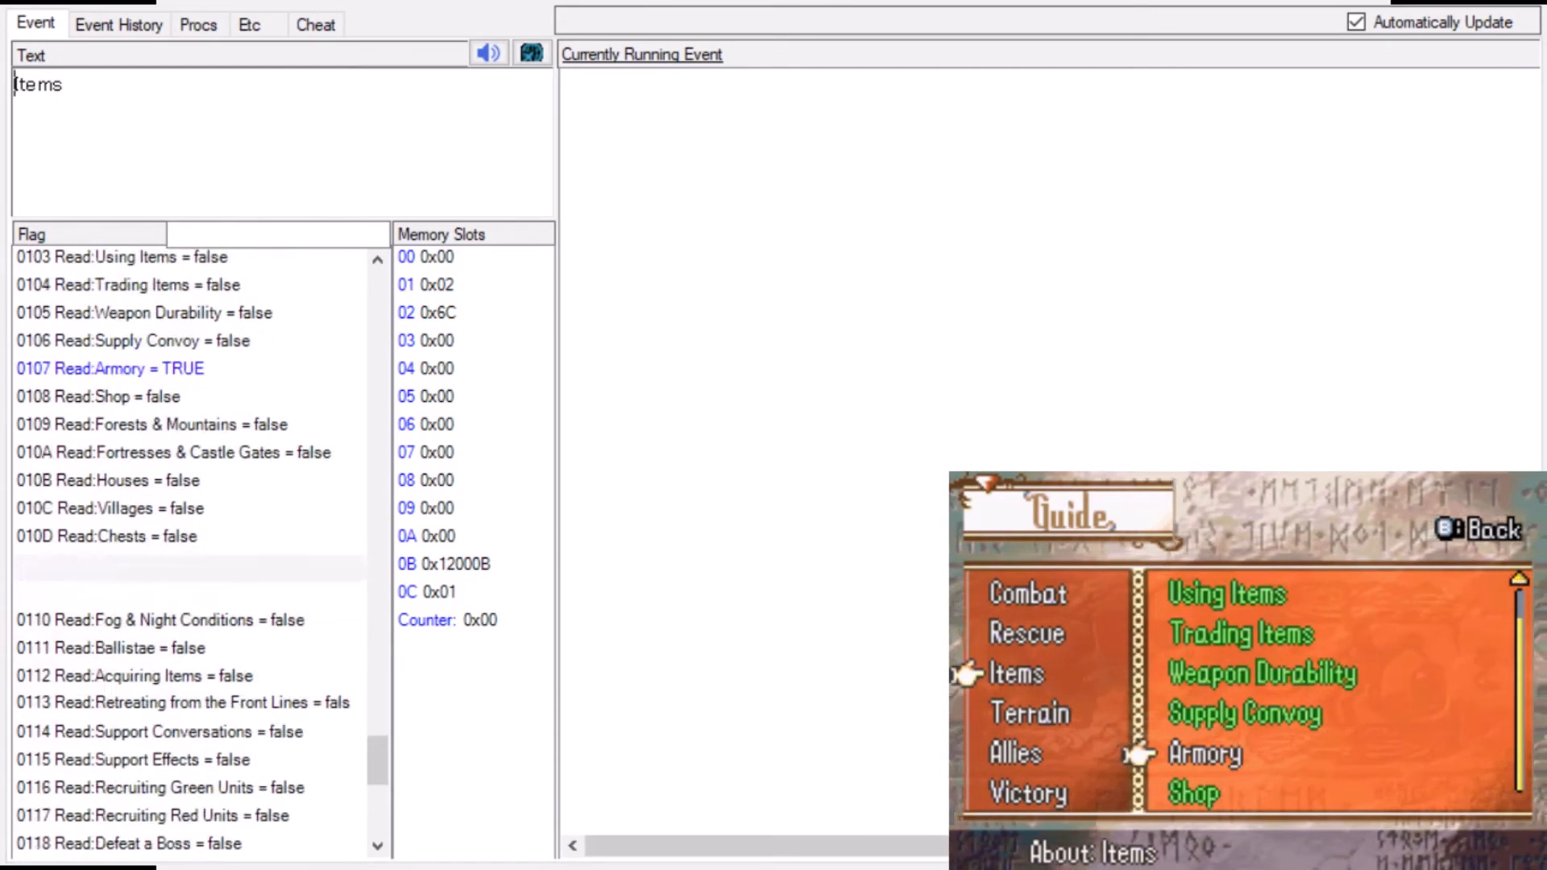
pyautogui.scroll(11, 189, 556)
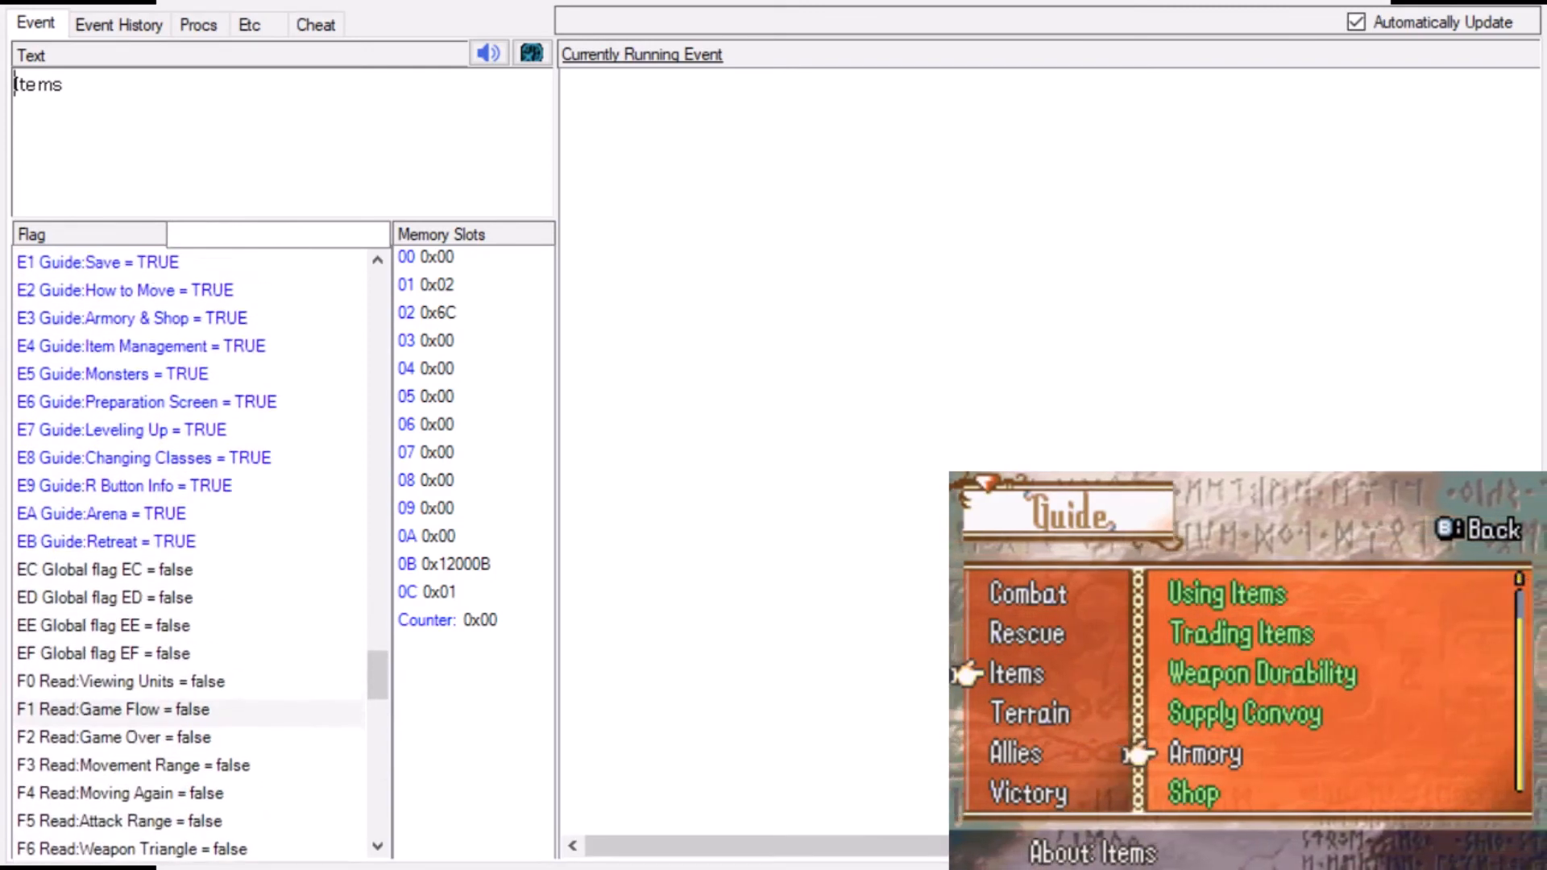
pyautogui.scroll(20, 190, 552)
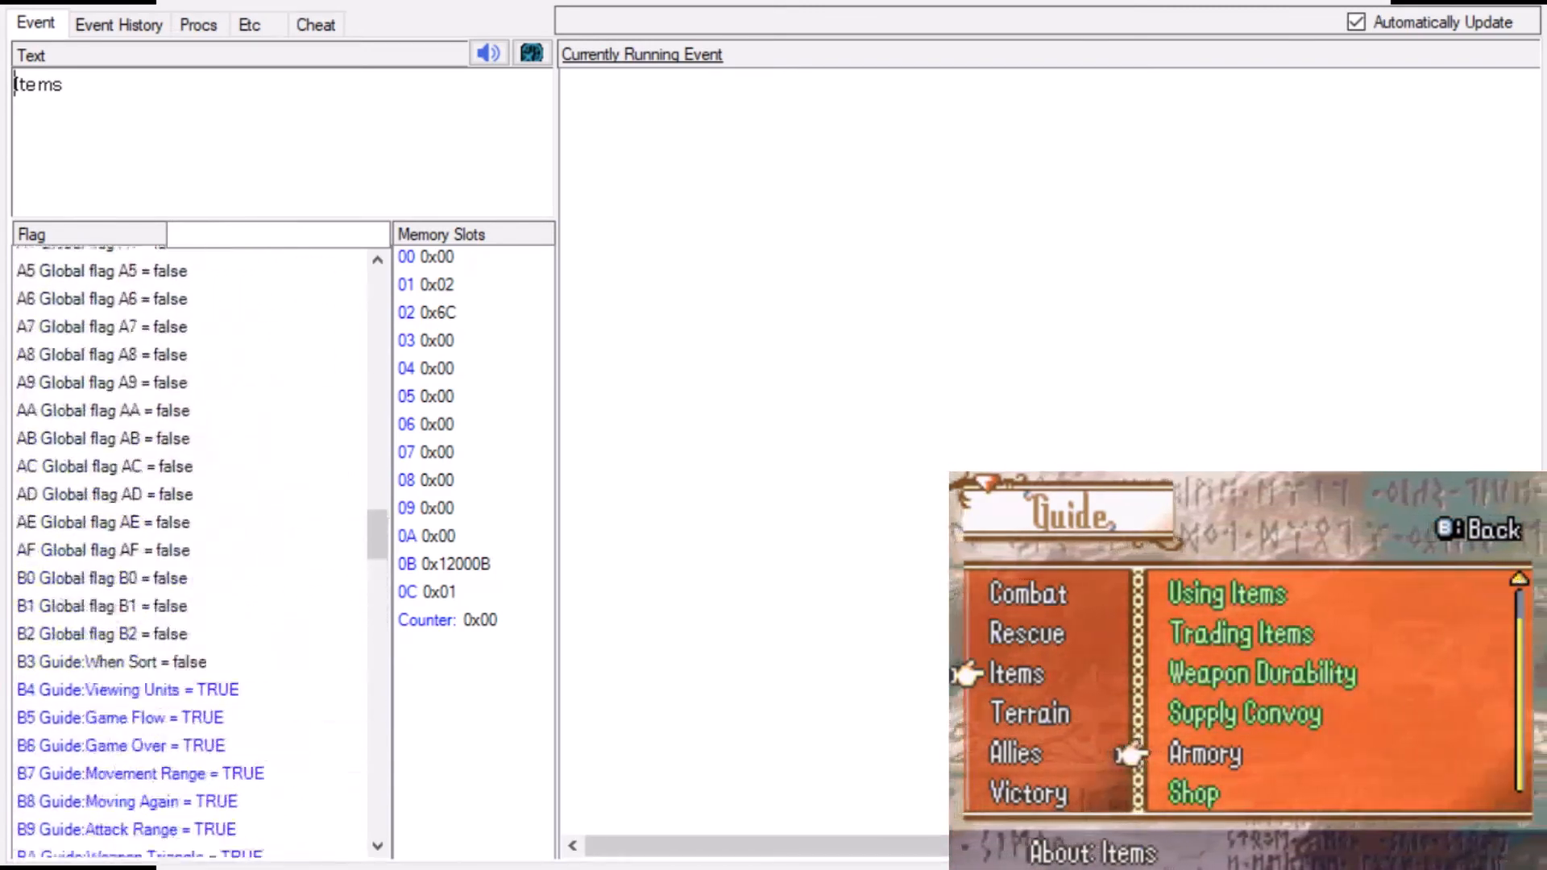
# - Review the flag list from the unnamed global flags back to the temporary flags, and select the GameOver flag 65
pyautogui.scroll(15, 189, 645)
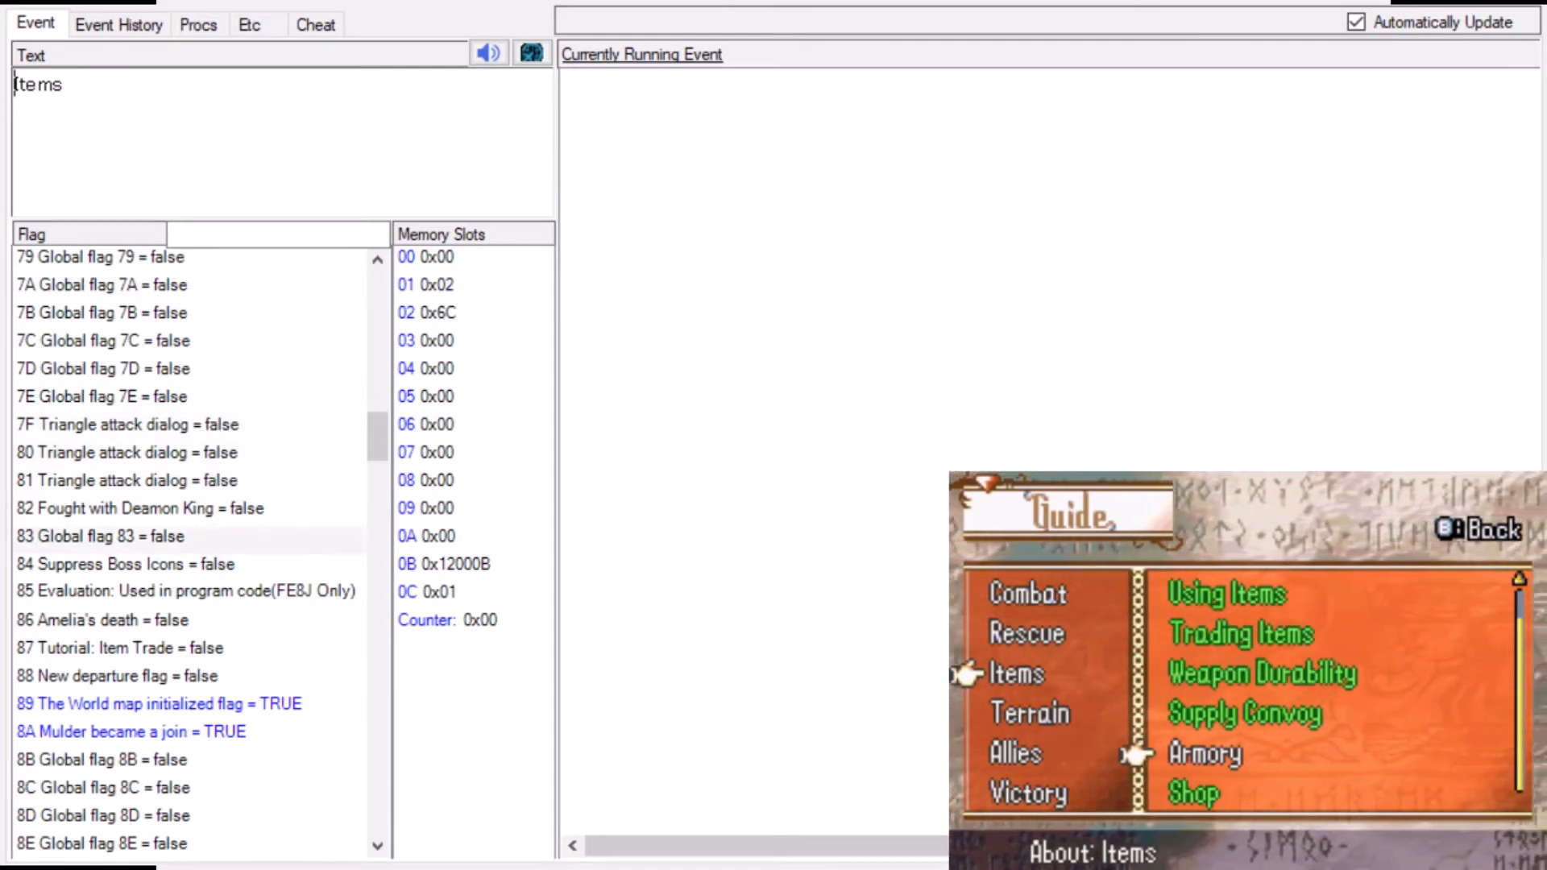
pyautogui.scroll(-1, 193, 564)
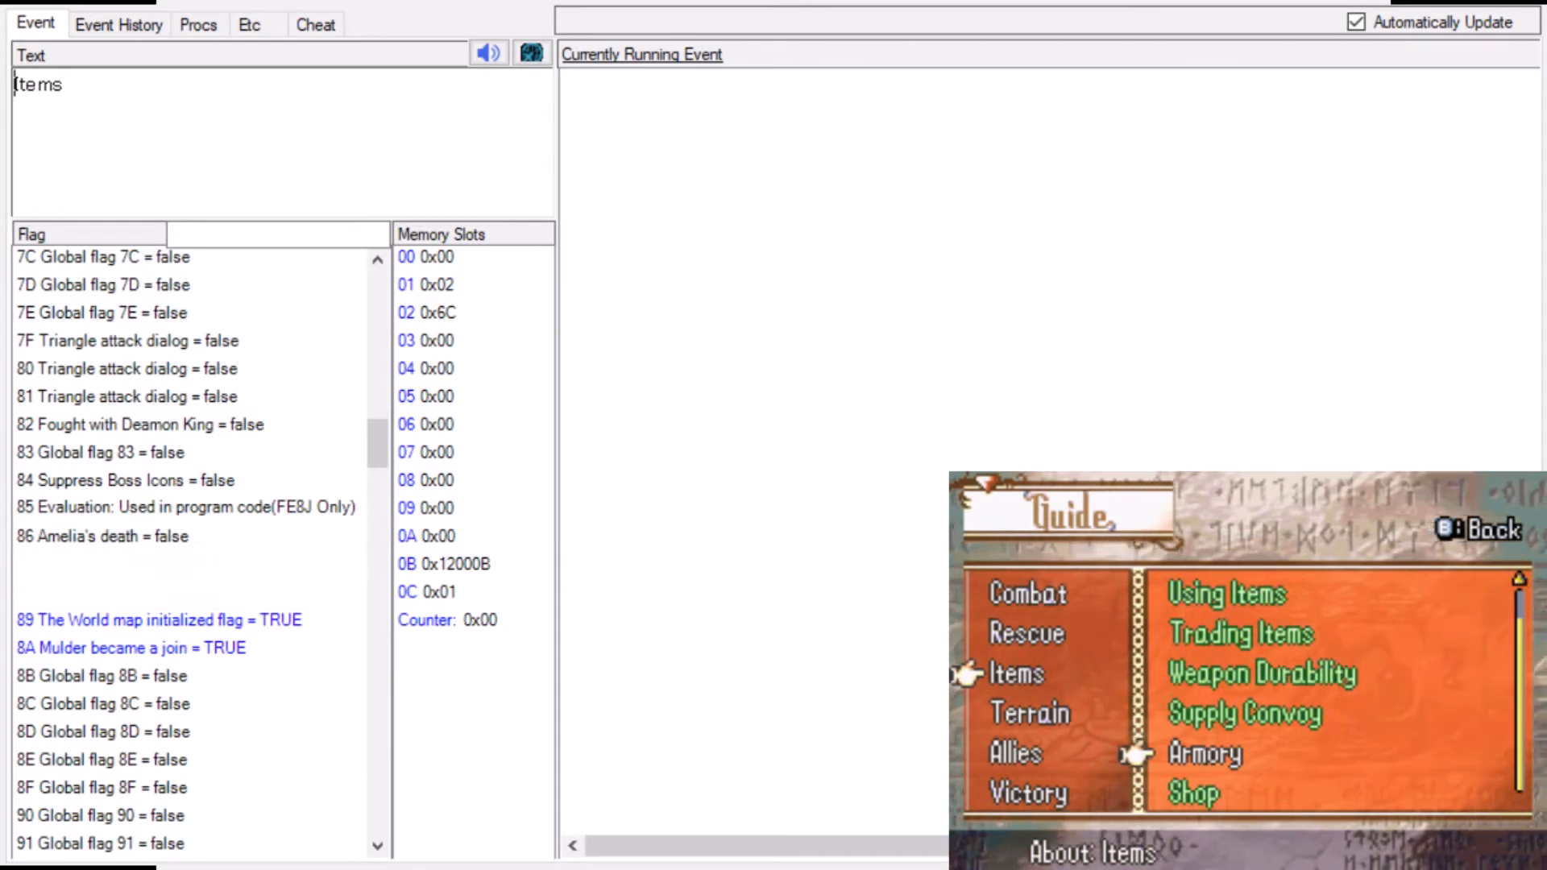
pyautogui.scroll(2, 193, 743)
pyautogui.scroll(7, 194, 565)
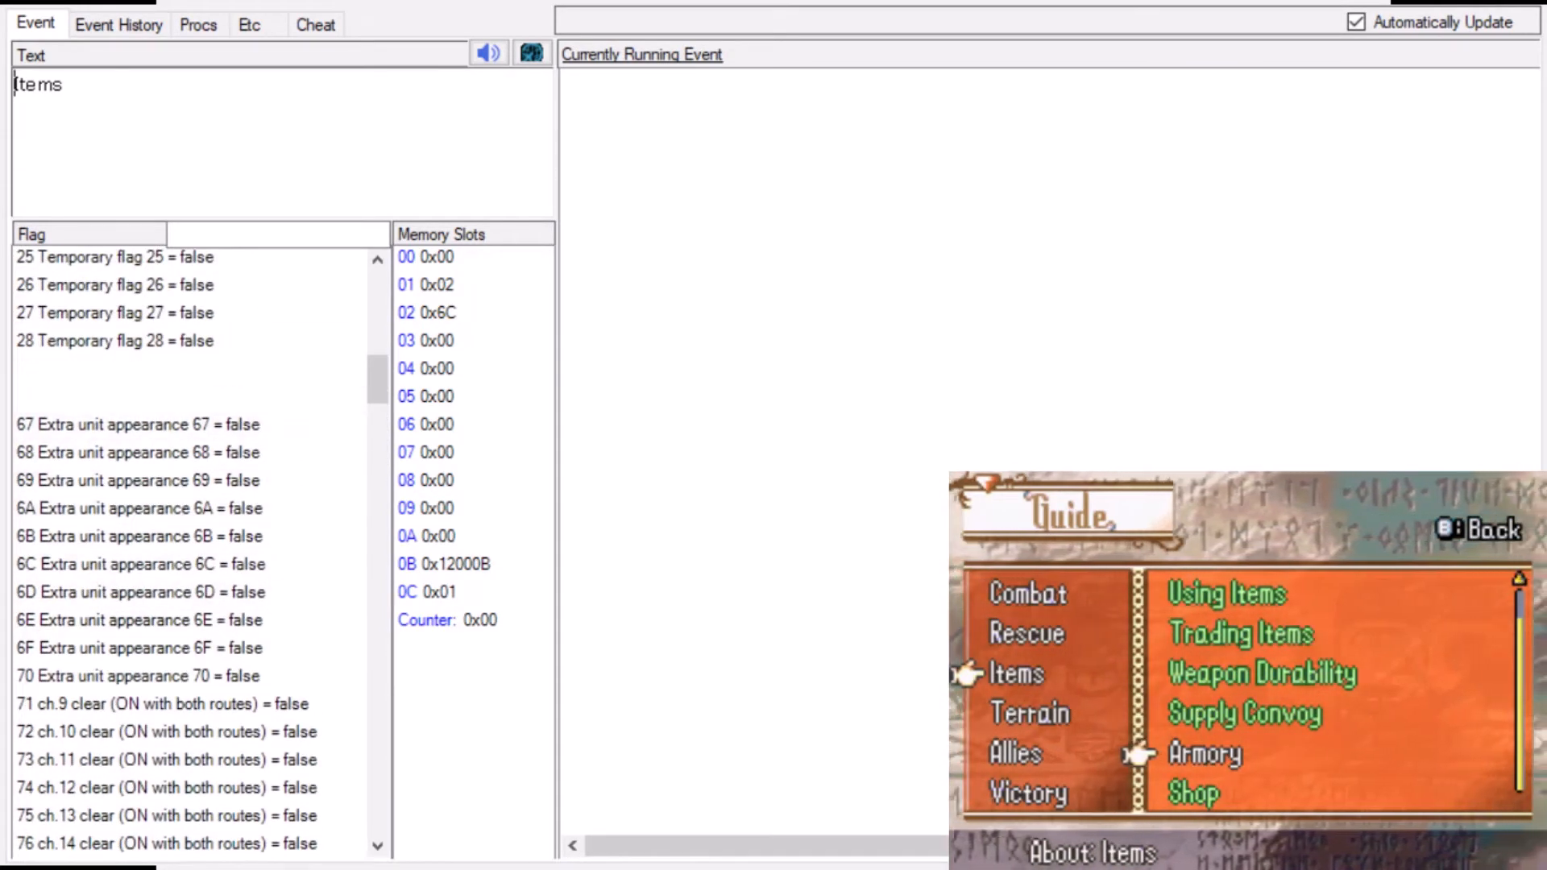
pyautogui.scroll(2, 194, 564)
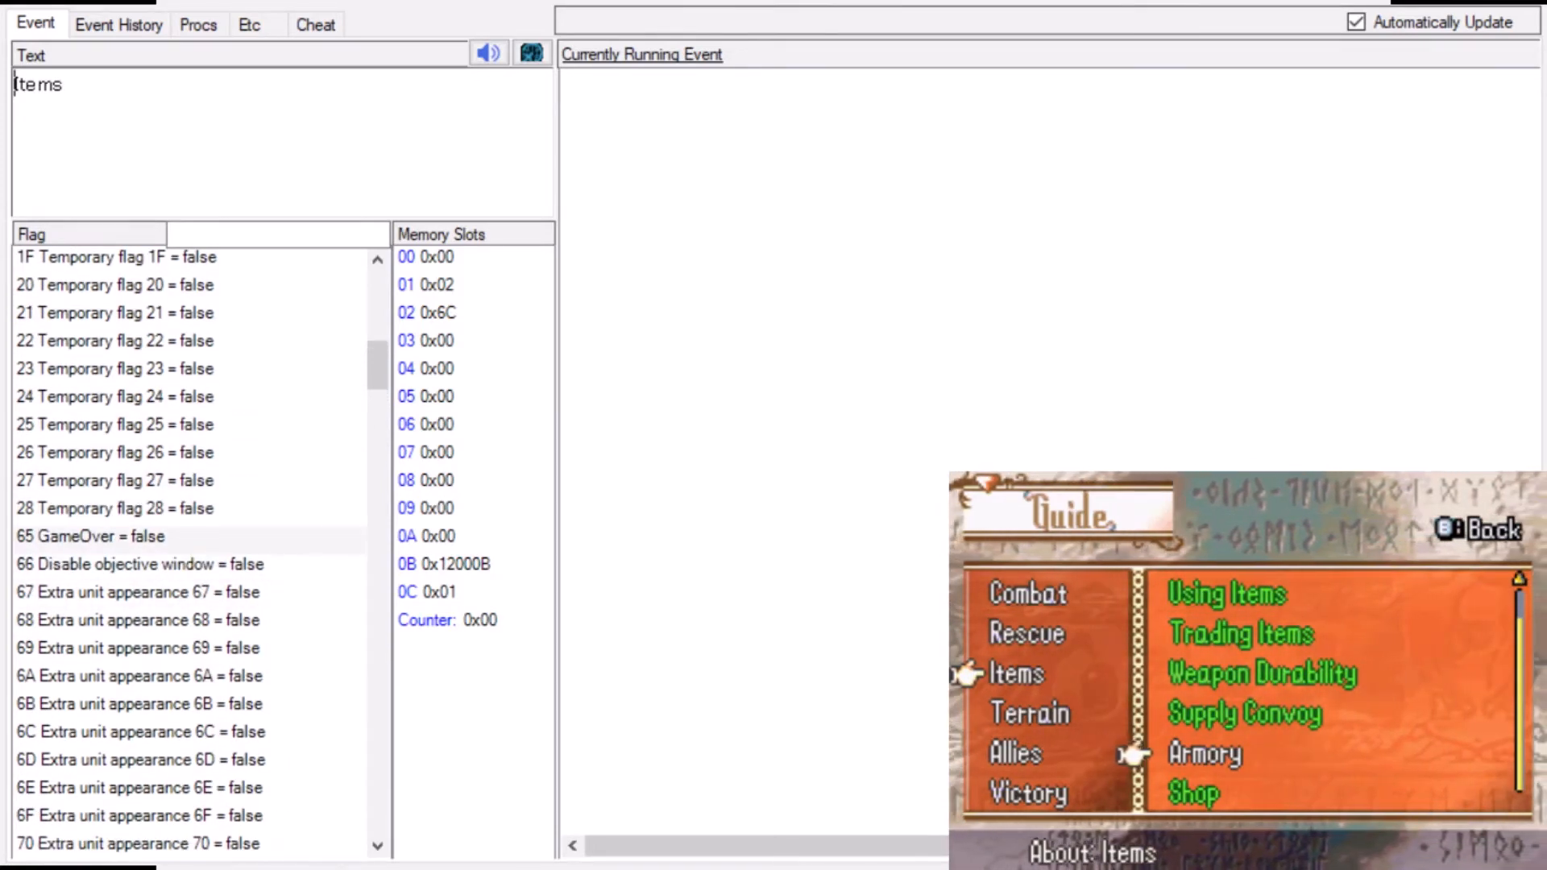
pyautogui.click(211, 540)
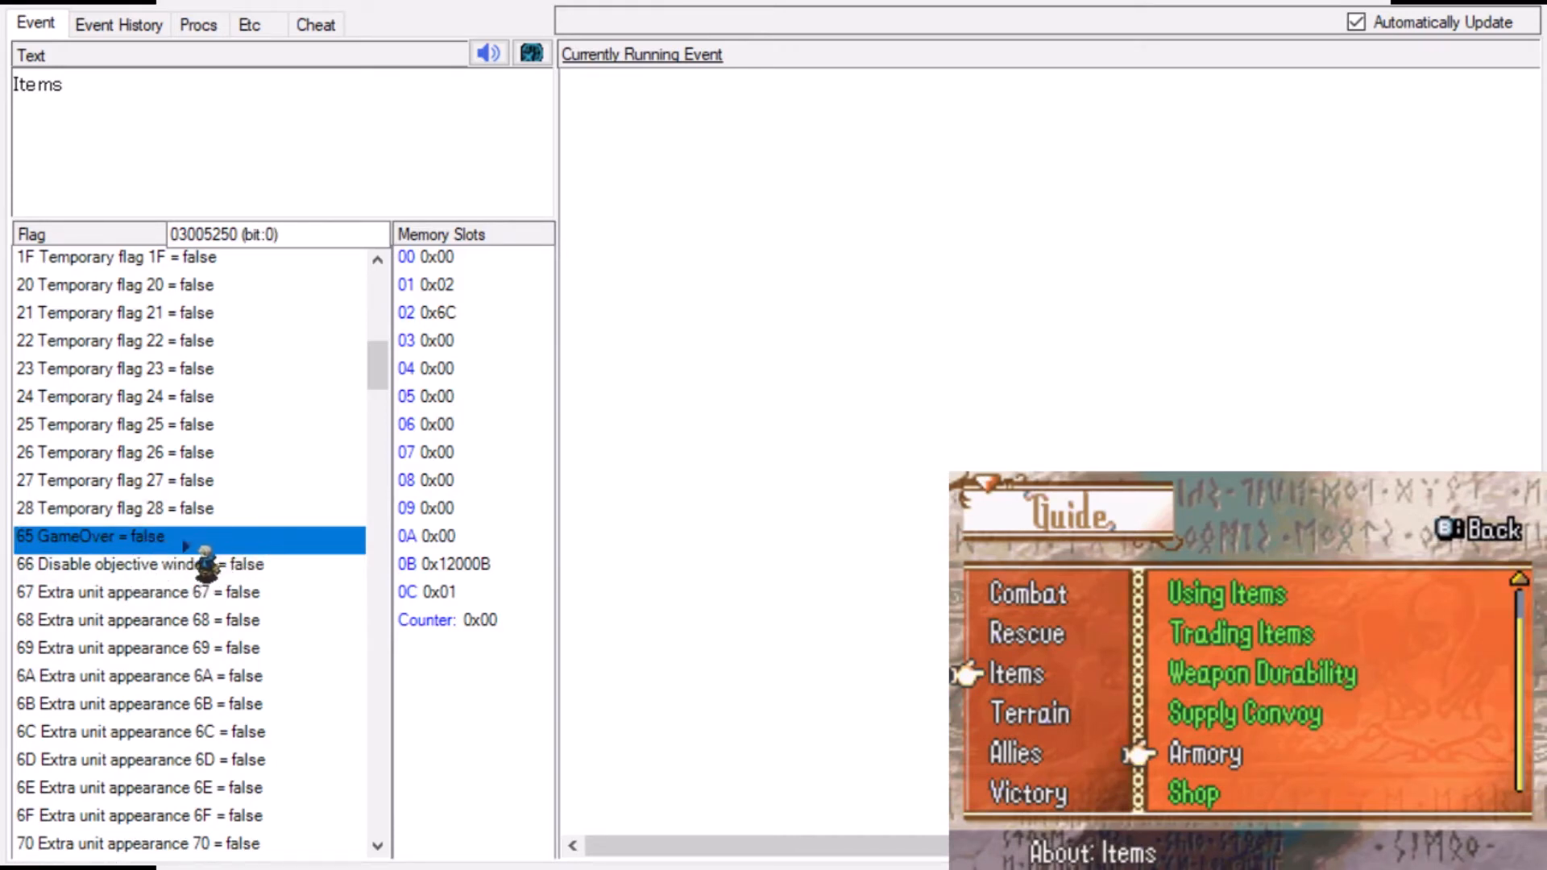
# - Set the Seize flag 03 at the start of the flag list to TRUE, and return focus to the game
pyautogui.scroll(10, 202, 524)
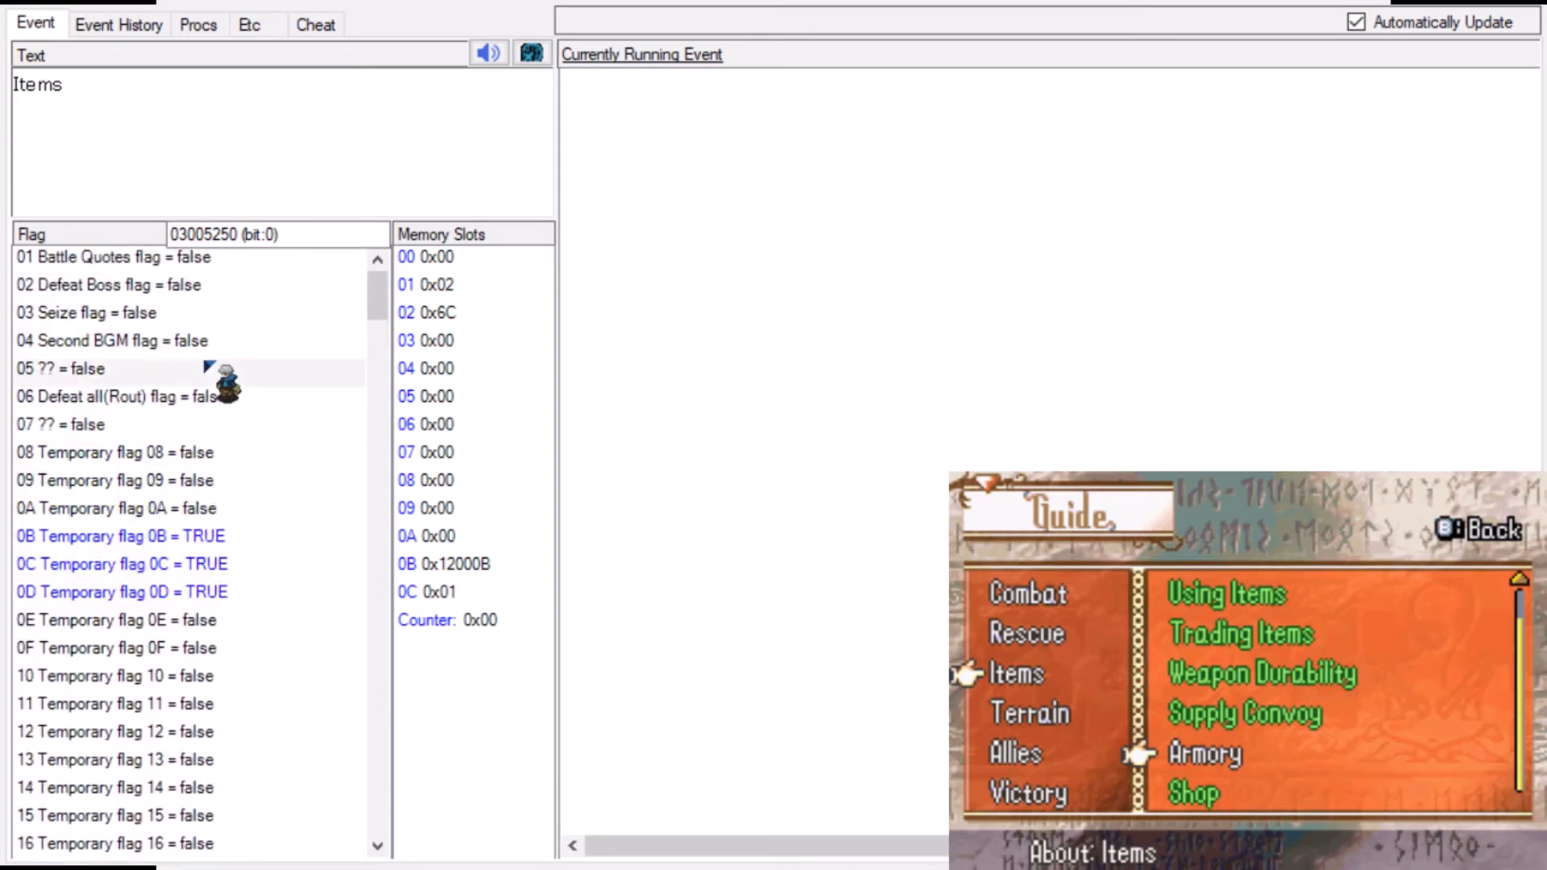
pyautogui.click(191, 325)
pyautogui.click(947, 553)
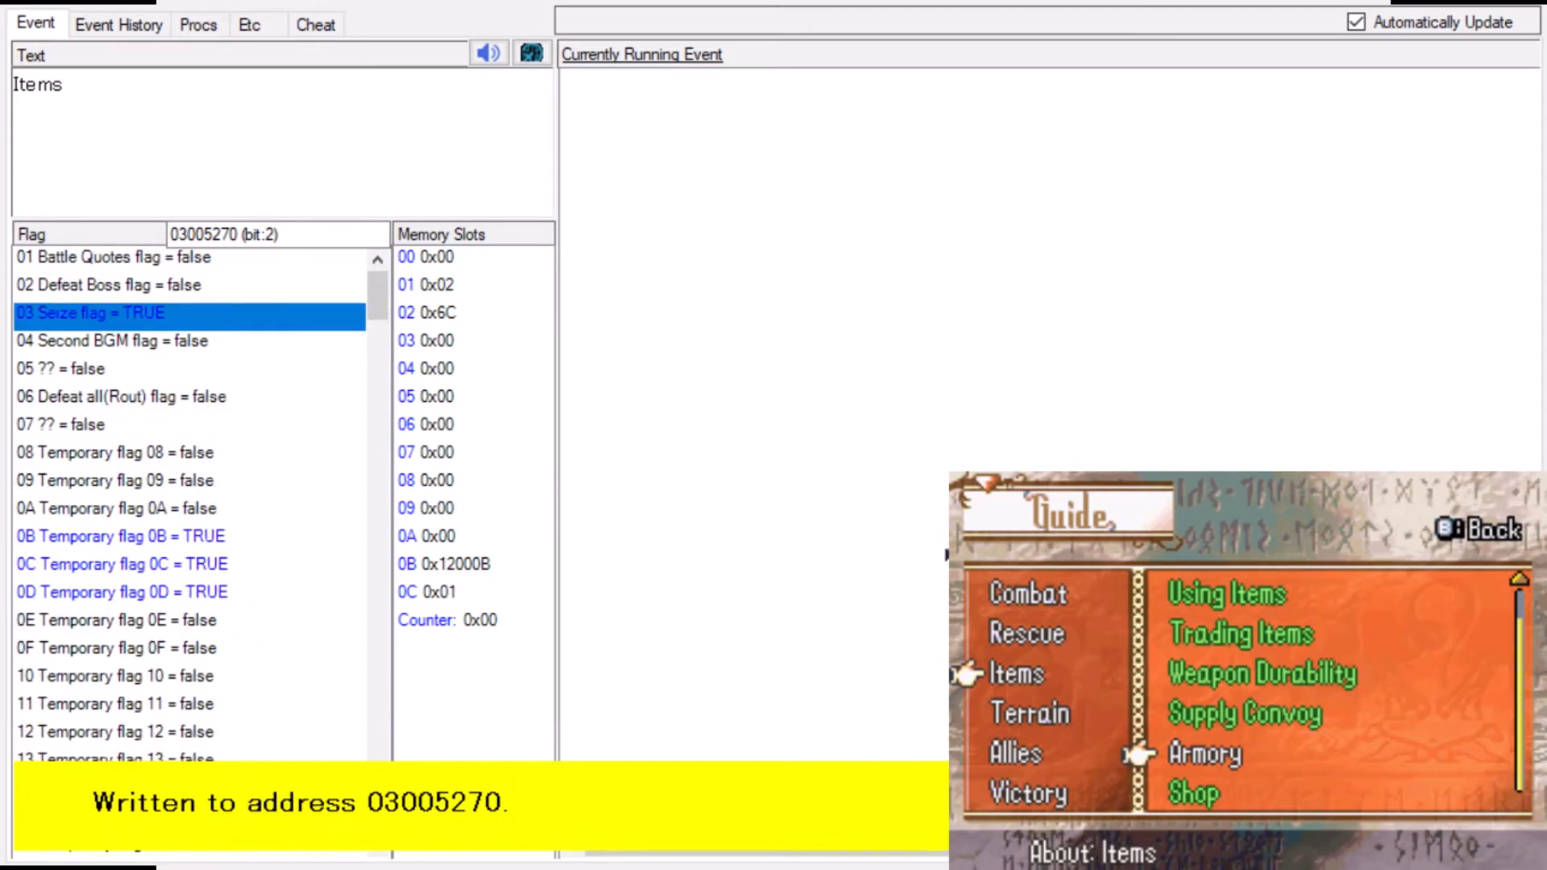
# - Leave the in-game Guide and end the player's turn from the map
pyautogui.press('x')
pyautogui.press('x')
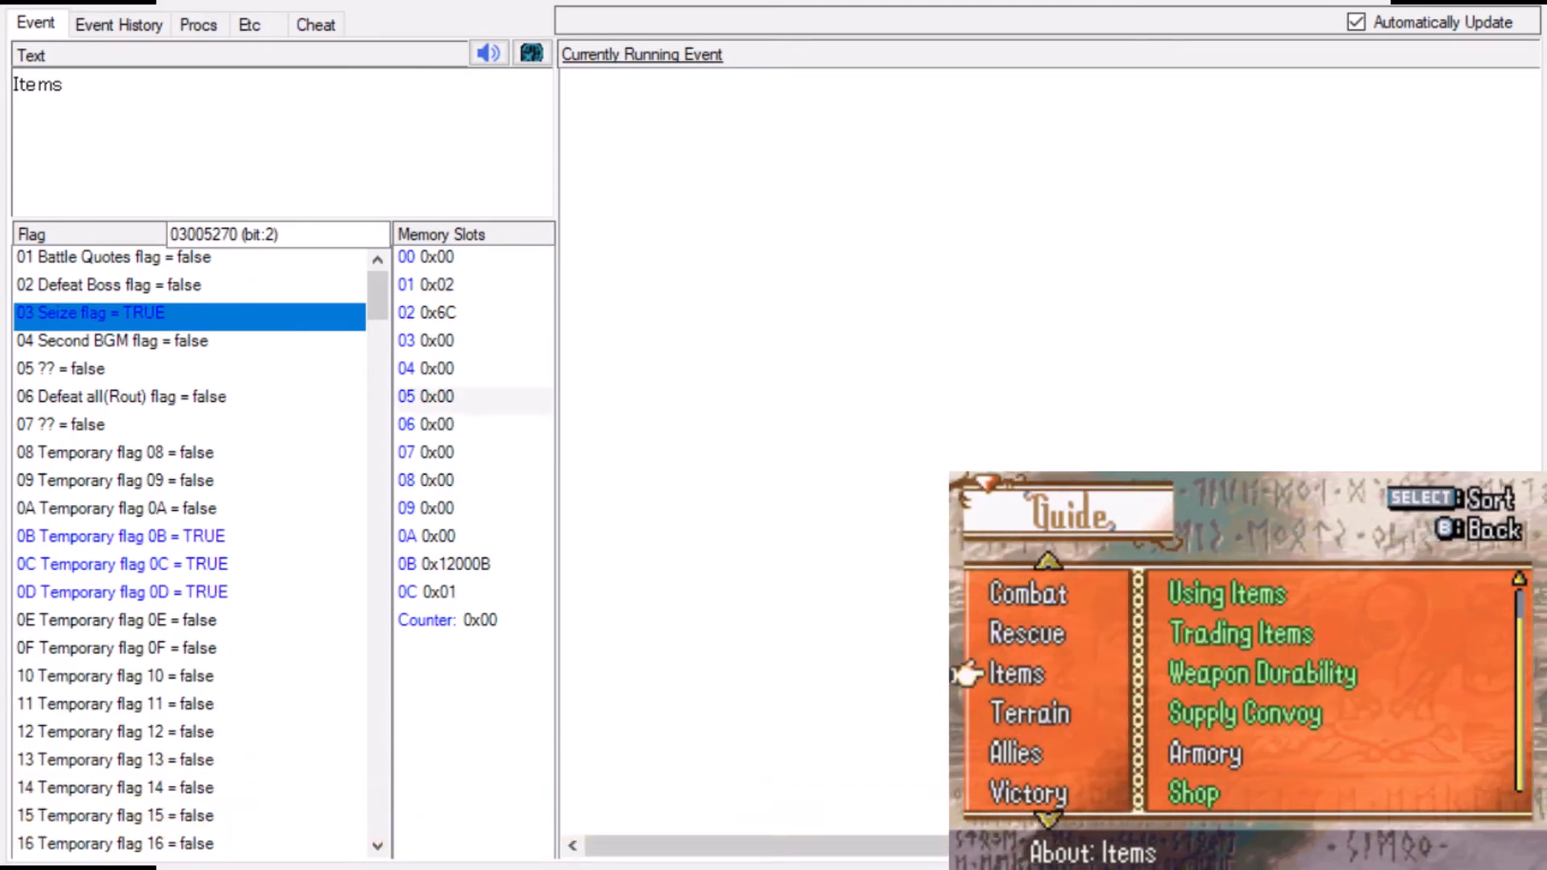
pyautogui.press('z')
pyautogui.press('Up')
pyautogui.press('z')
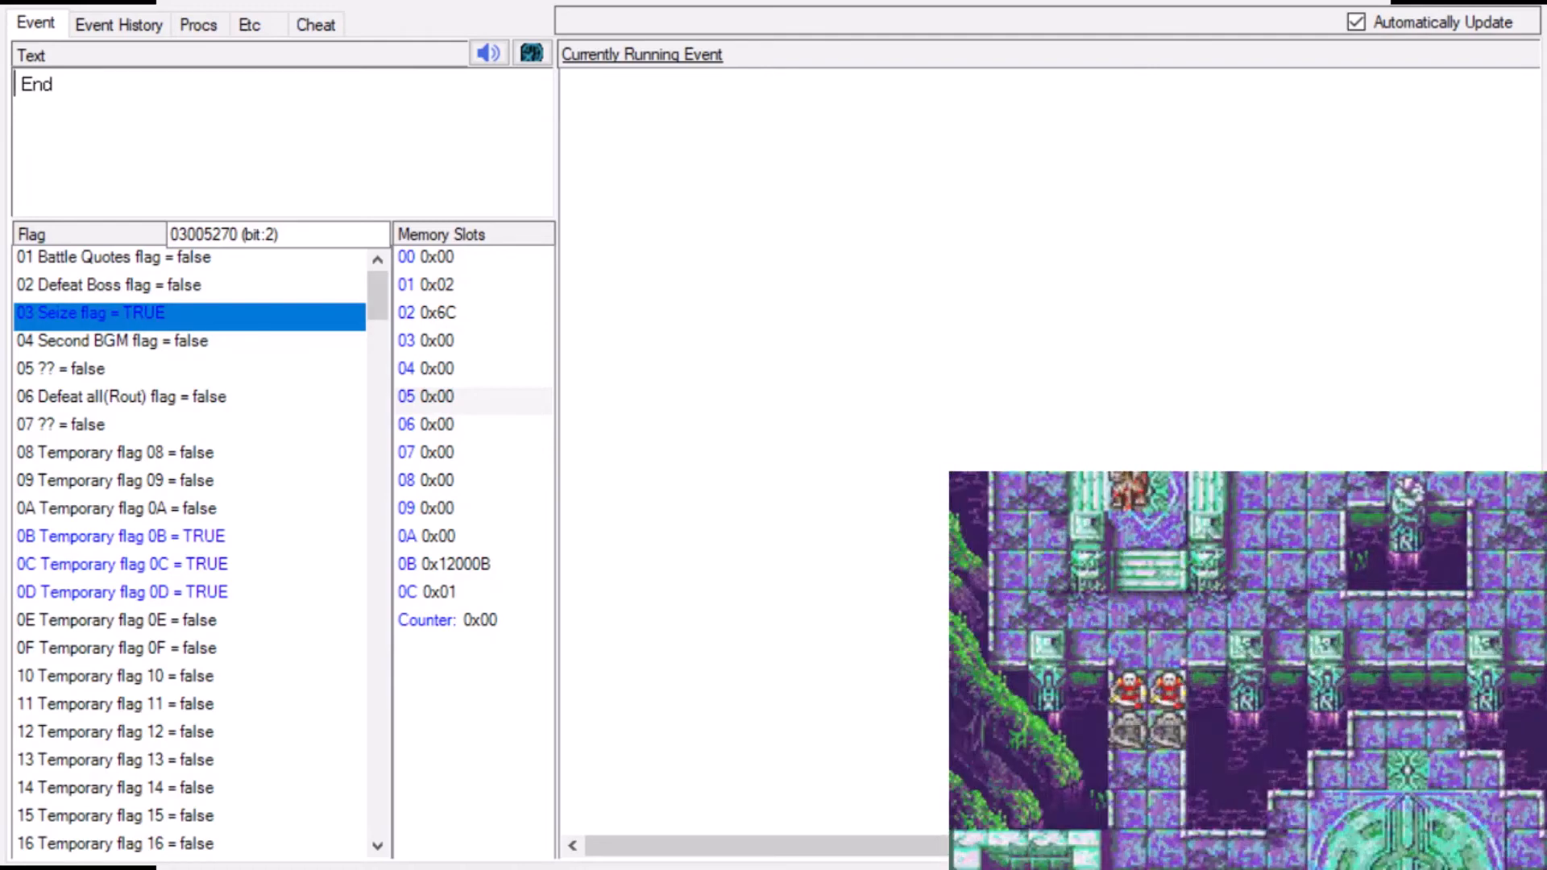
pyautogui.press('Left')
pyautogui.press('Up')
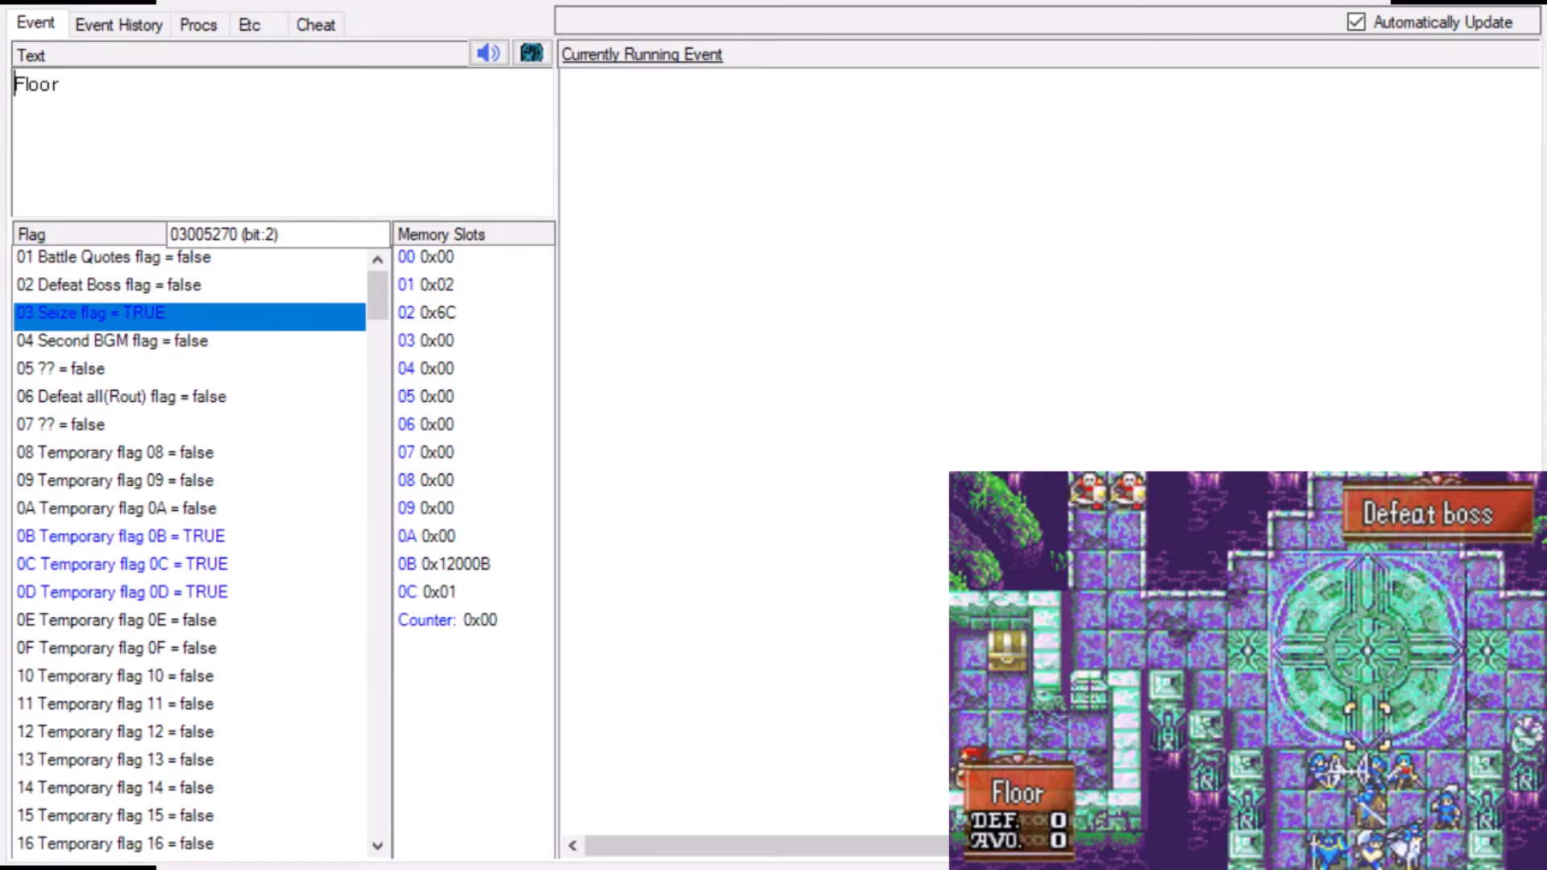
# - Look through the Event History, the running Procs and the Etc overview, and return to the event text and flags
pyautogui.click(119, 25)
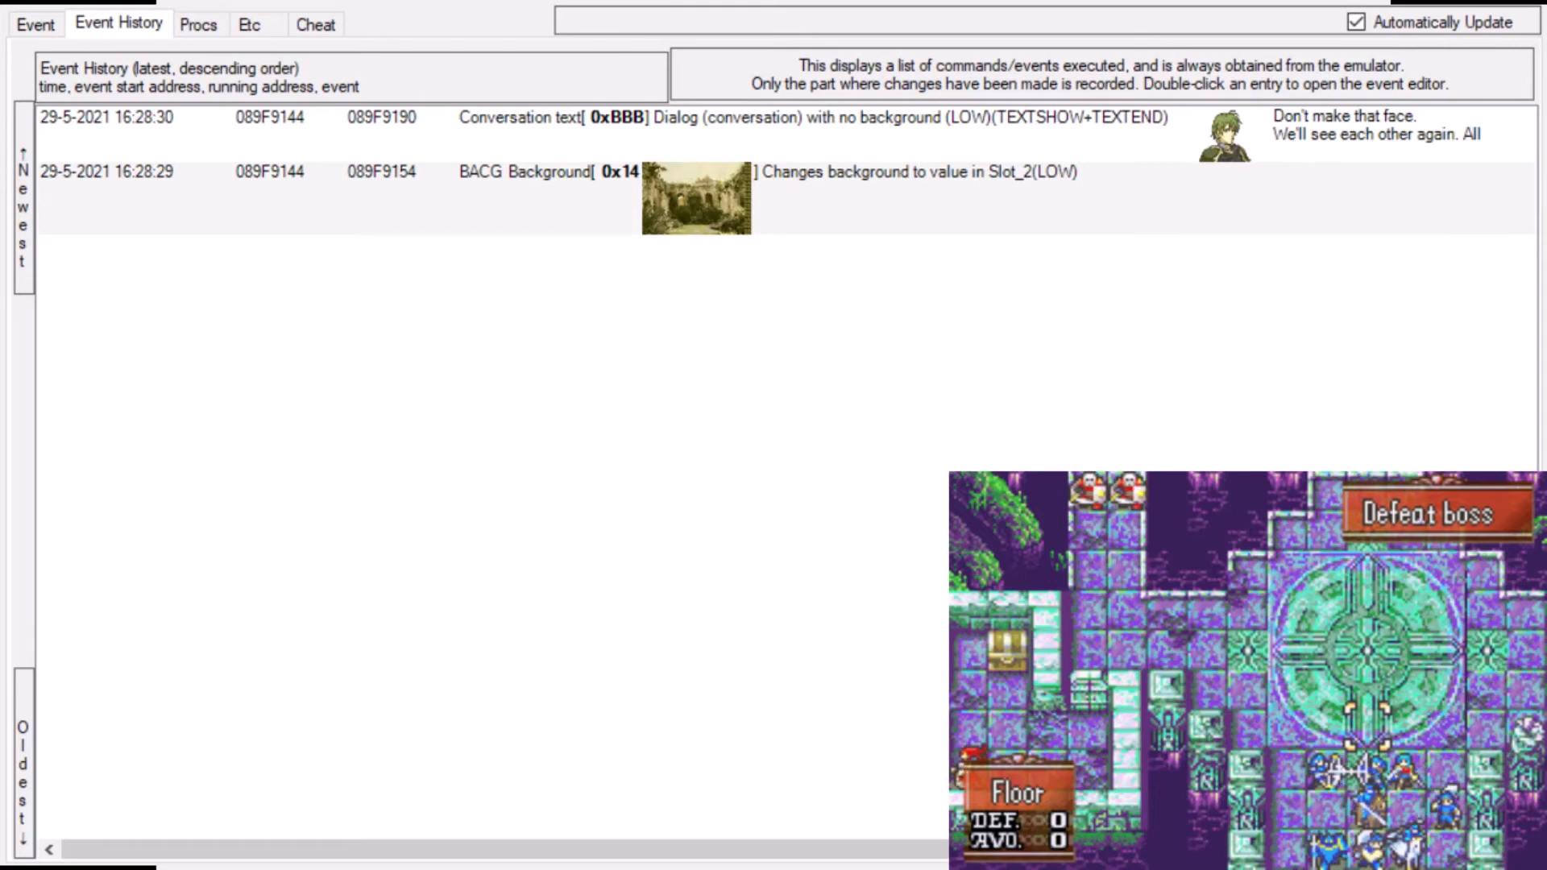
pyautogui.click(199, 24)
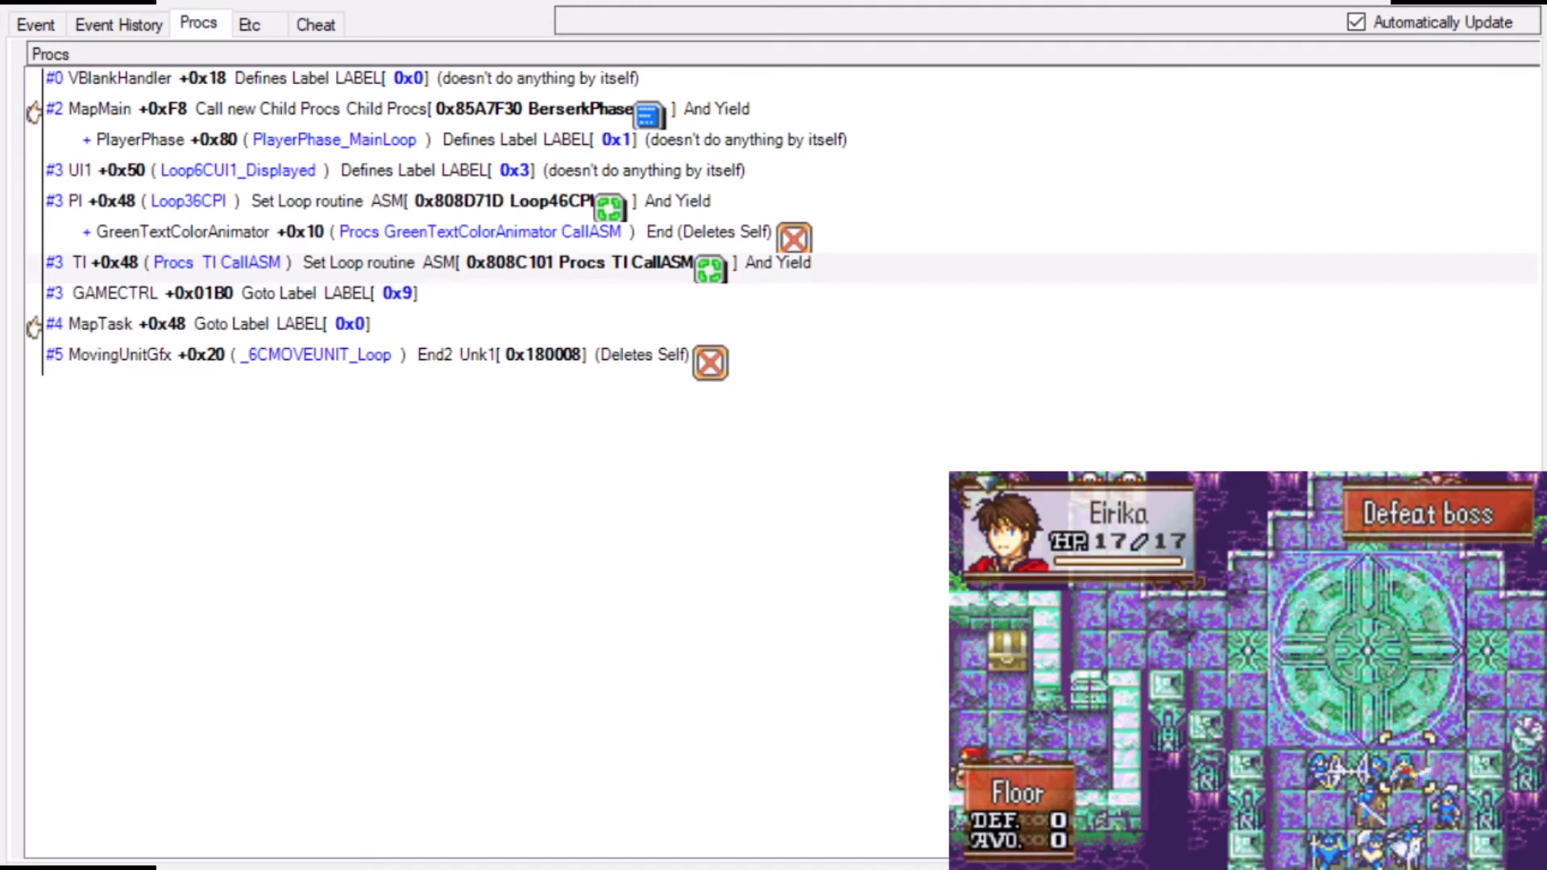
pyautogui.click(274, 24)
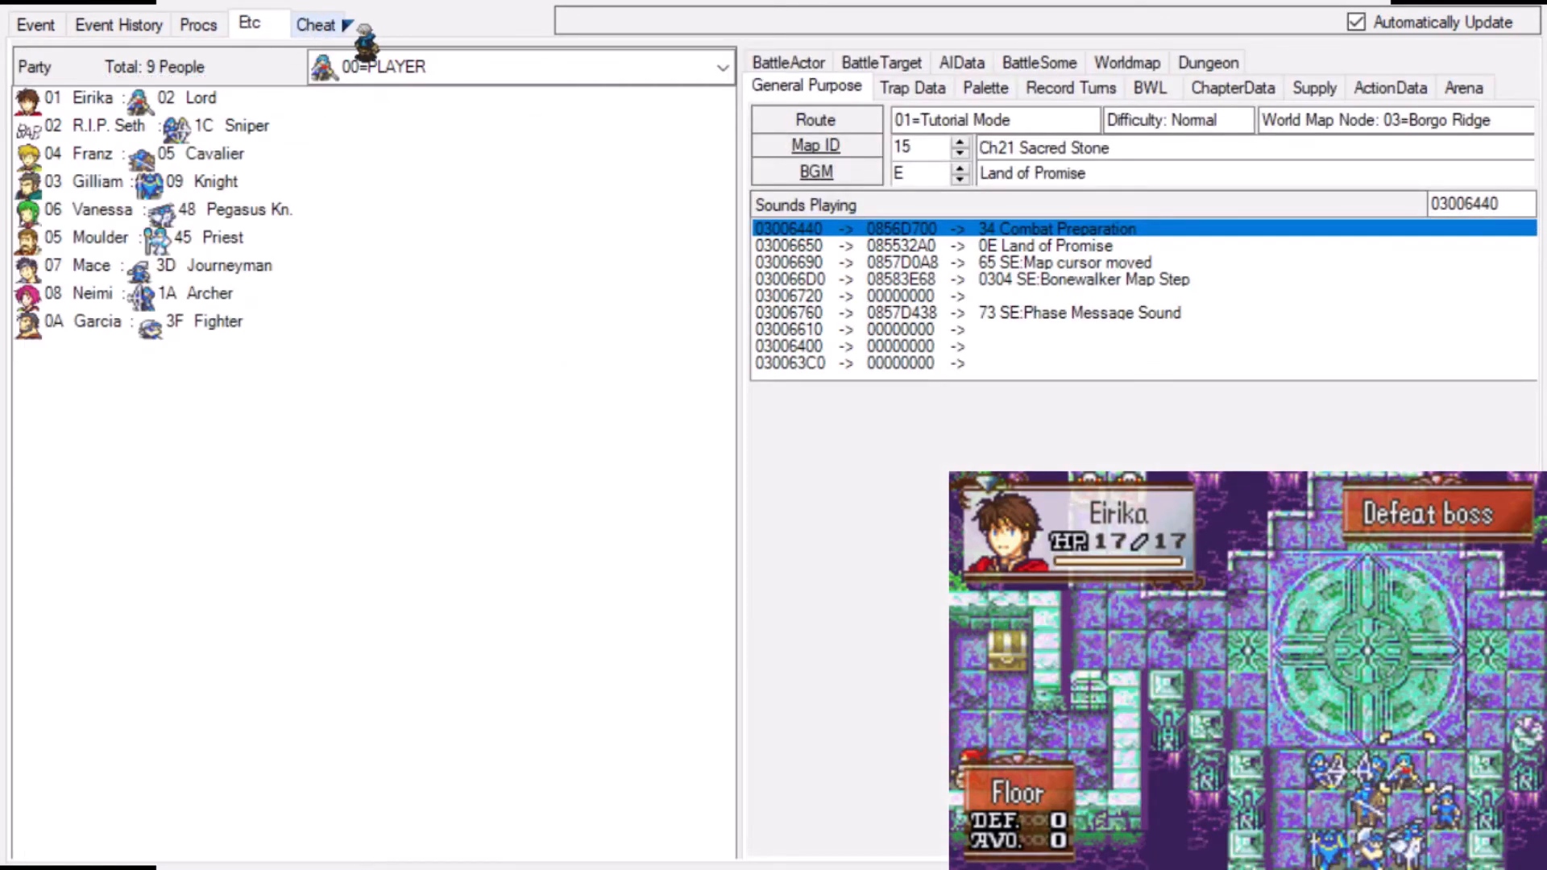
pyautogui.click(57, 25)
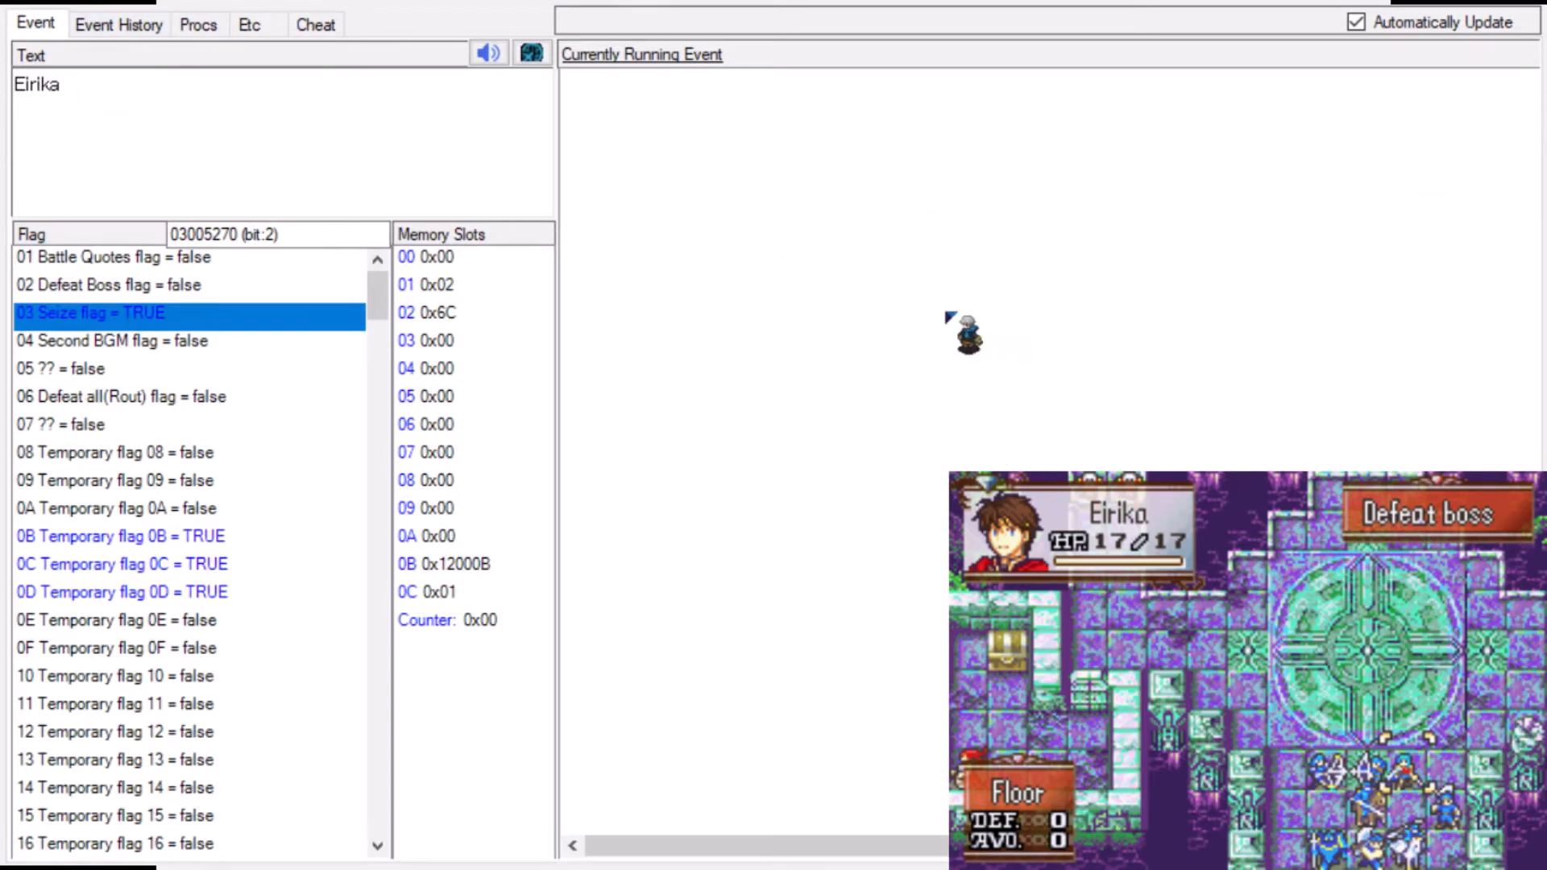
# - Examine the Etc data sets for battle actor, battle target, AI, other battle values, world map and dungeon
pyautogui.click(250, 26)
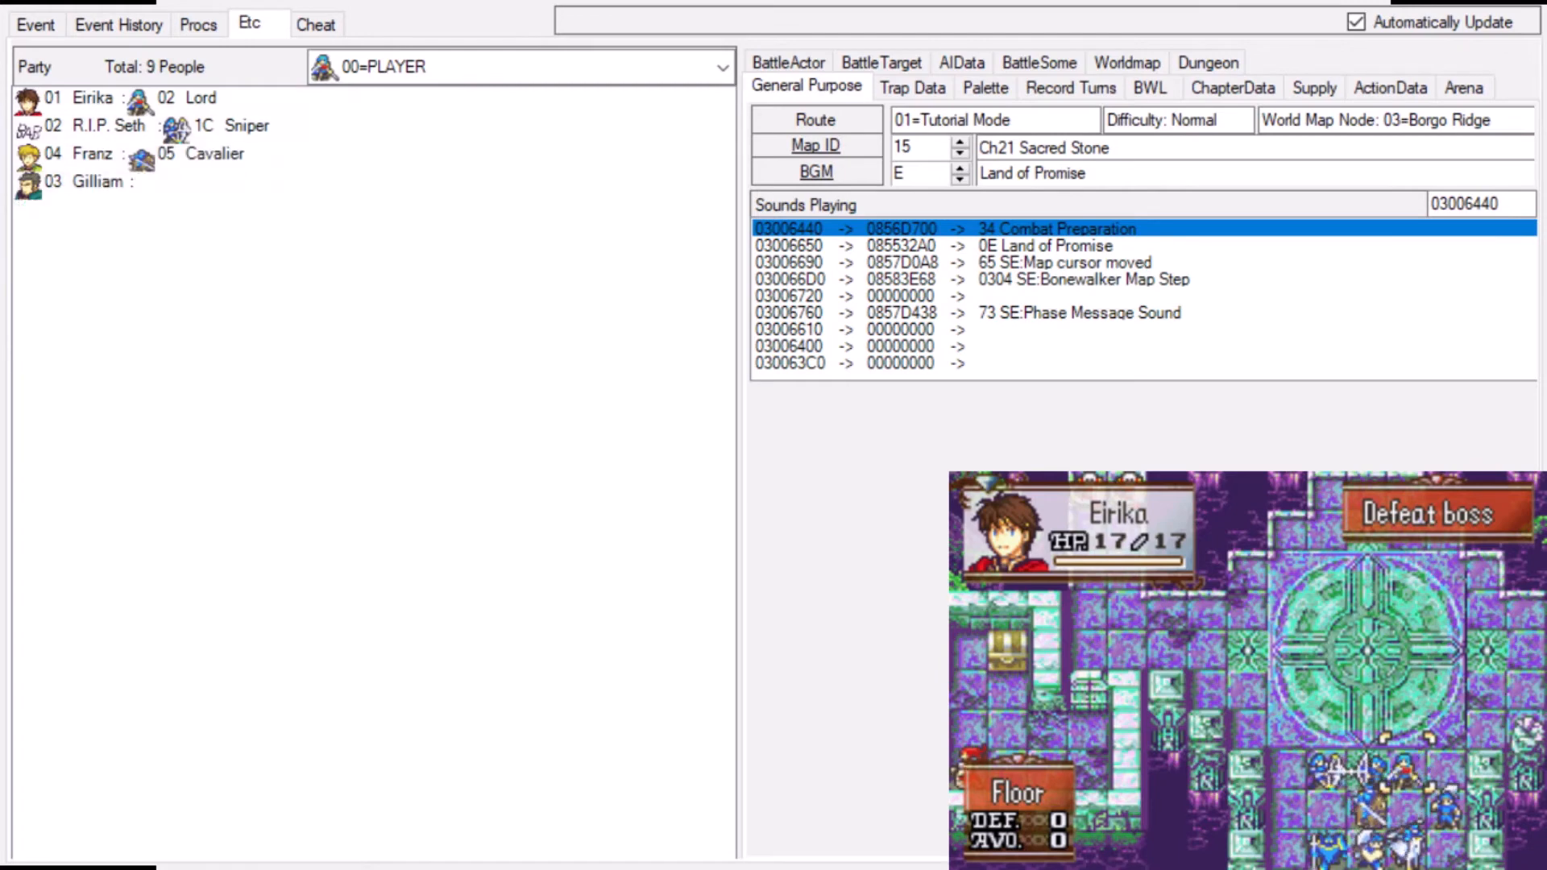
pyautogui.click(789, 63)
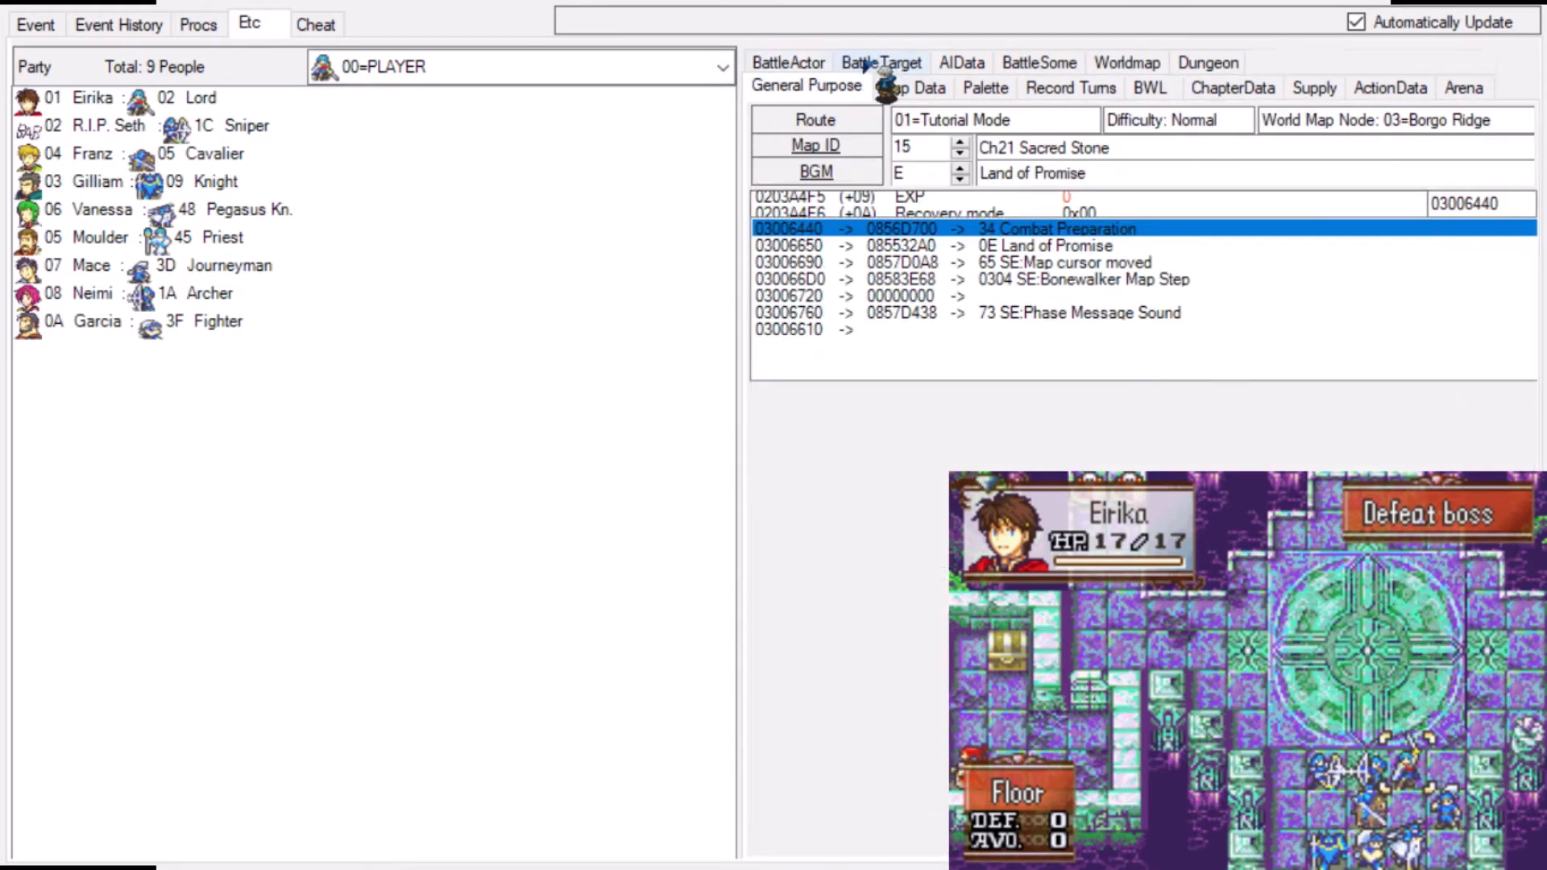
pyautogui.click(898, 87)
pyautogui.click(951, 87)
pyautogui.click(1038, 87)
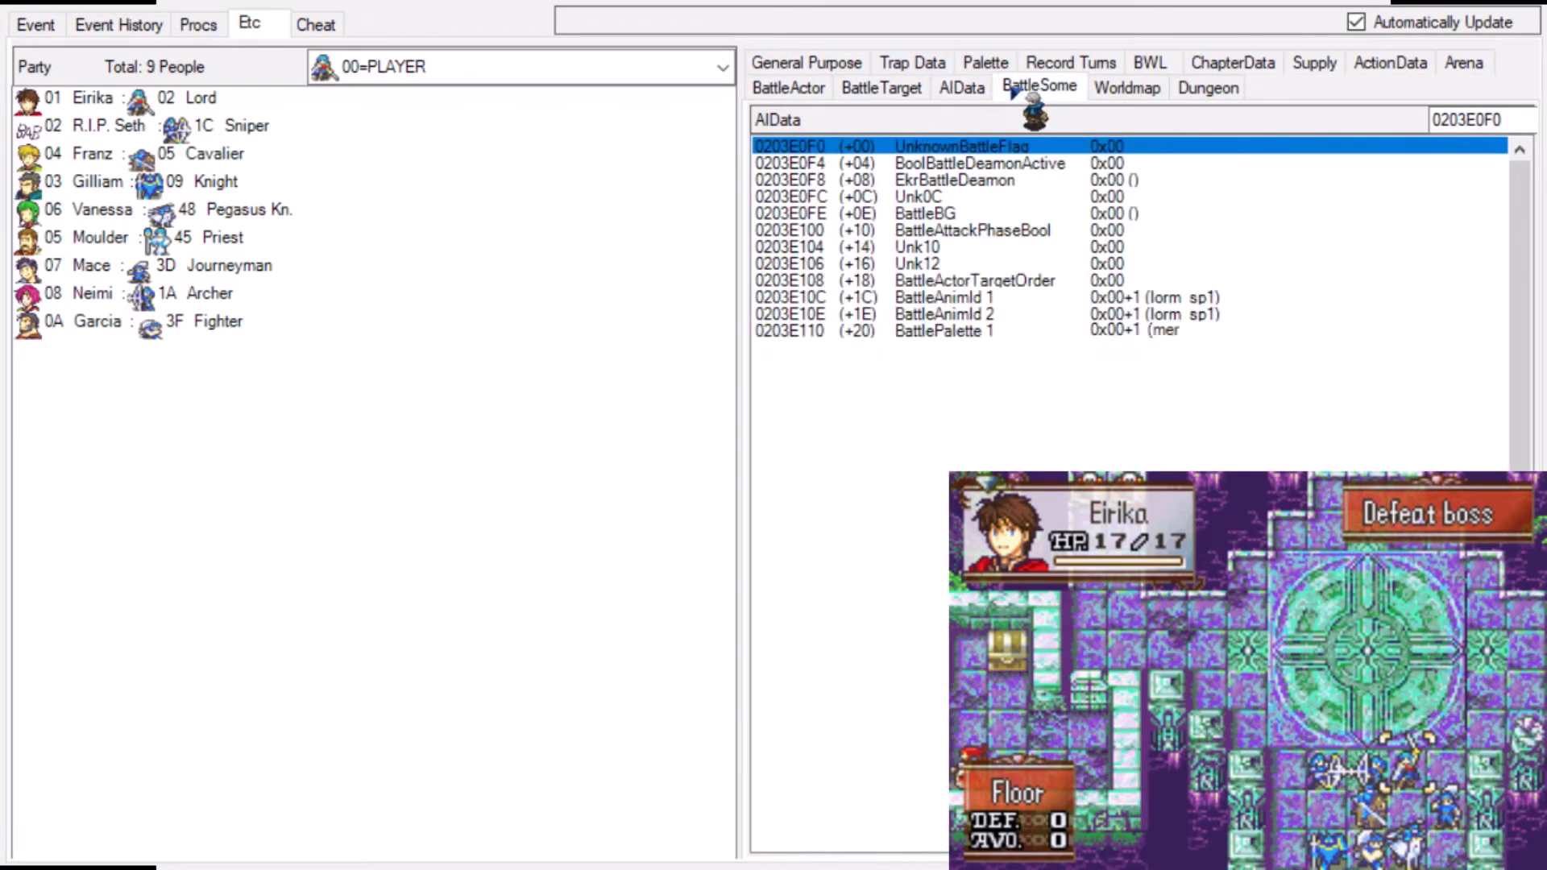
pyautogui.click(960, 91)
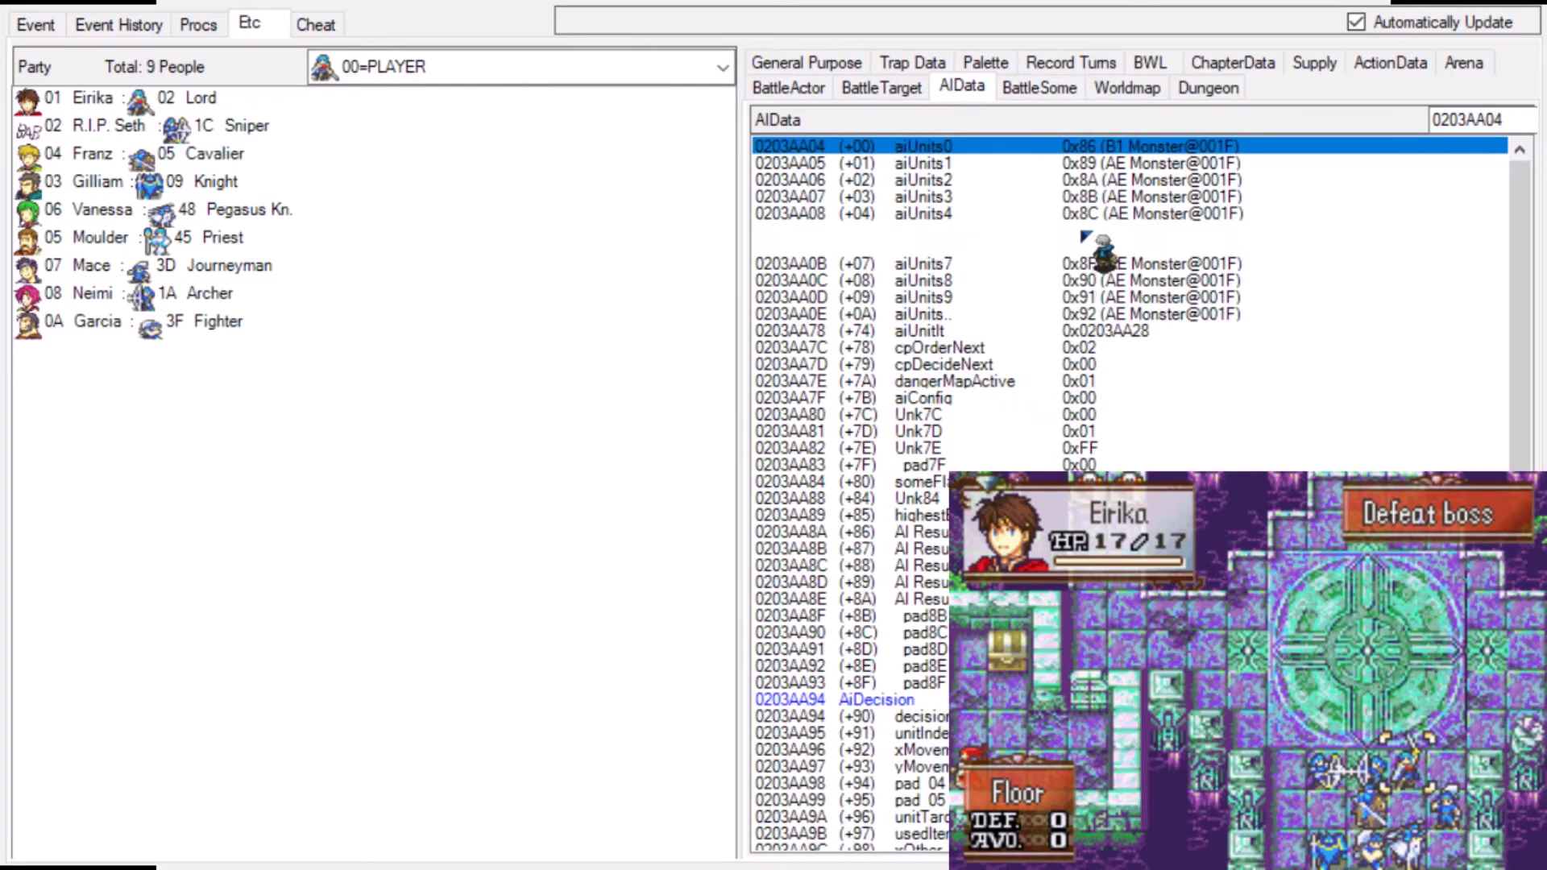
pyautogui.click(1041, 89)
pyautogui.click(1128, 87)
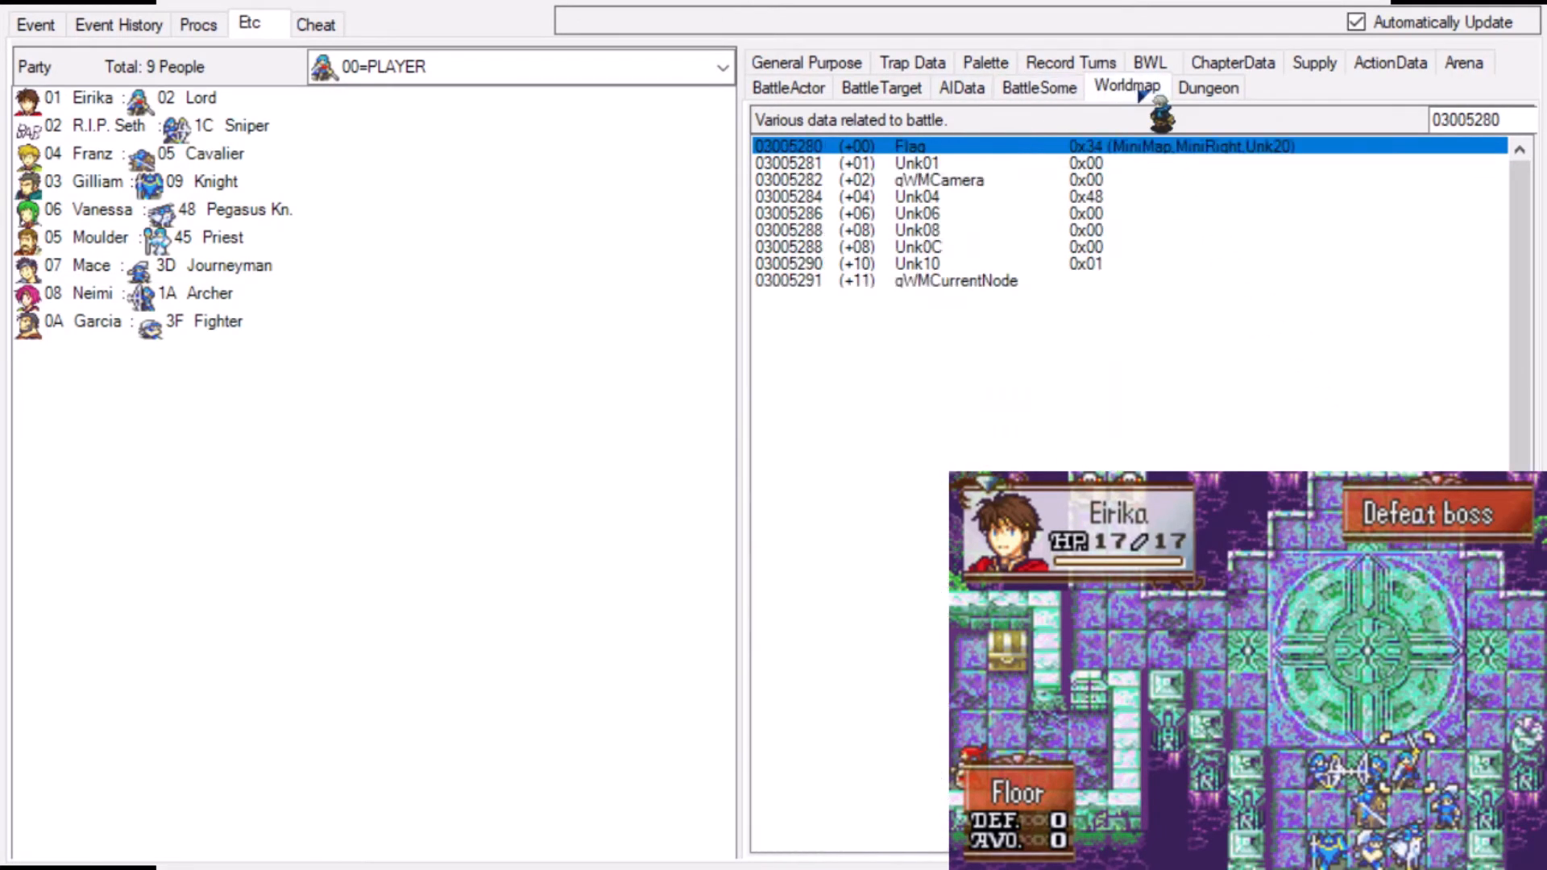
pyautogui.click(1223, 89)
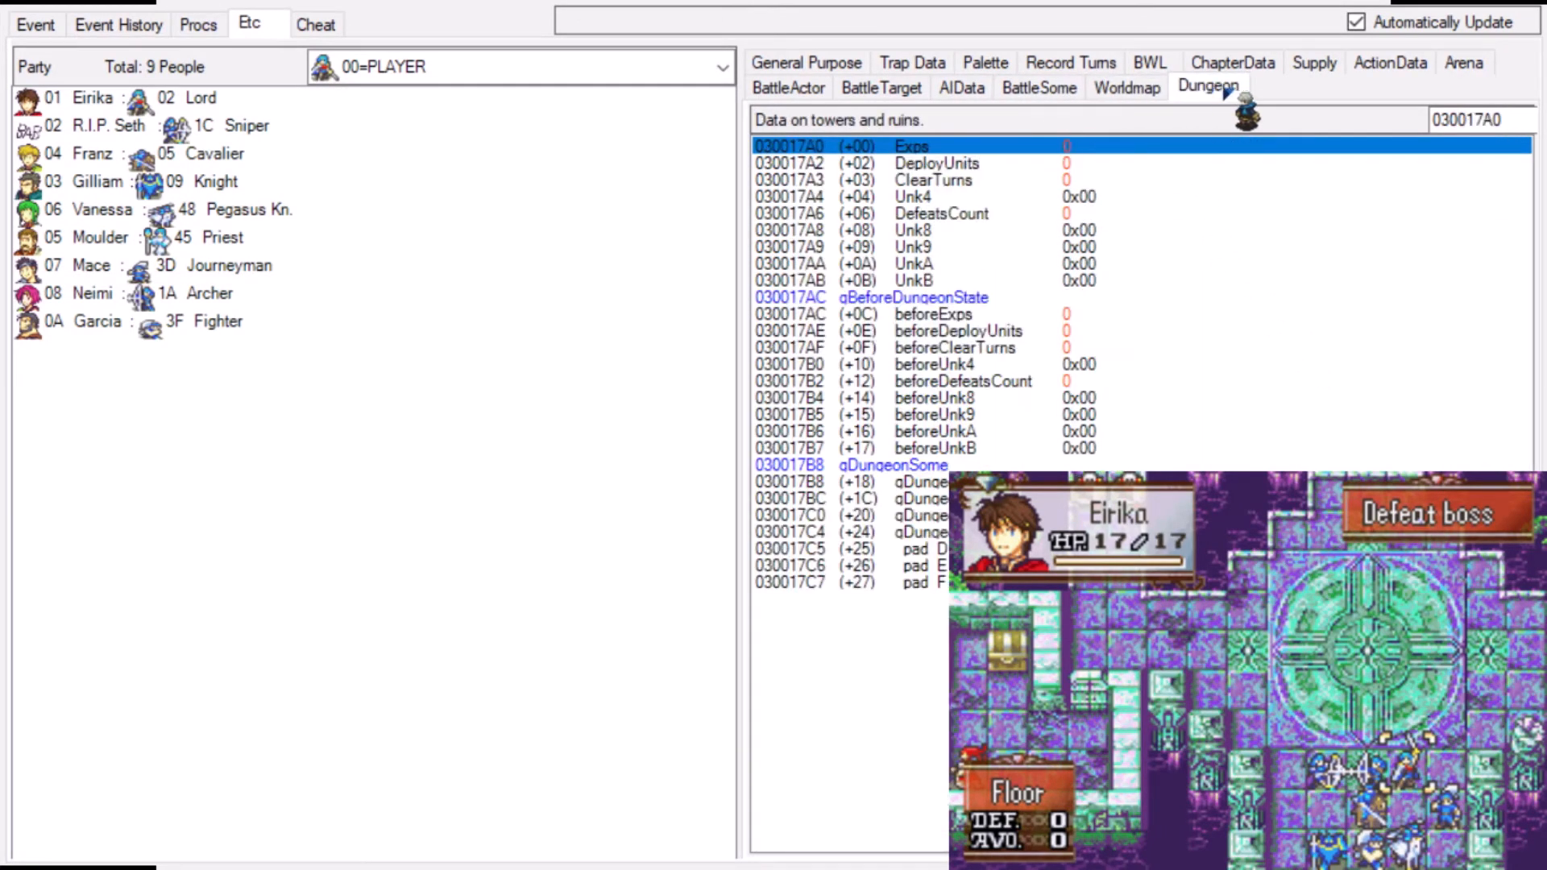
# - Examine the Supply contents, the Arena opponent data and the unit ActionData
pyautogui.click(1312, 66)
pyautogui.scroll(-15, 1019, 335)
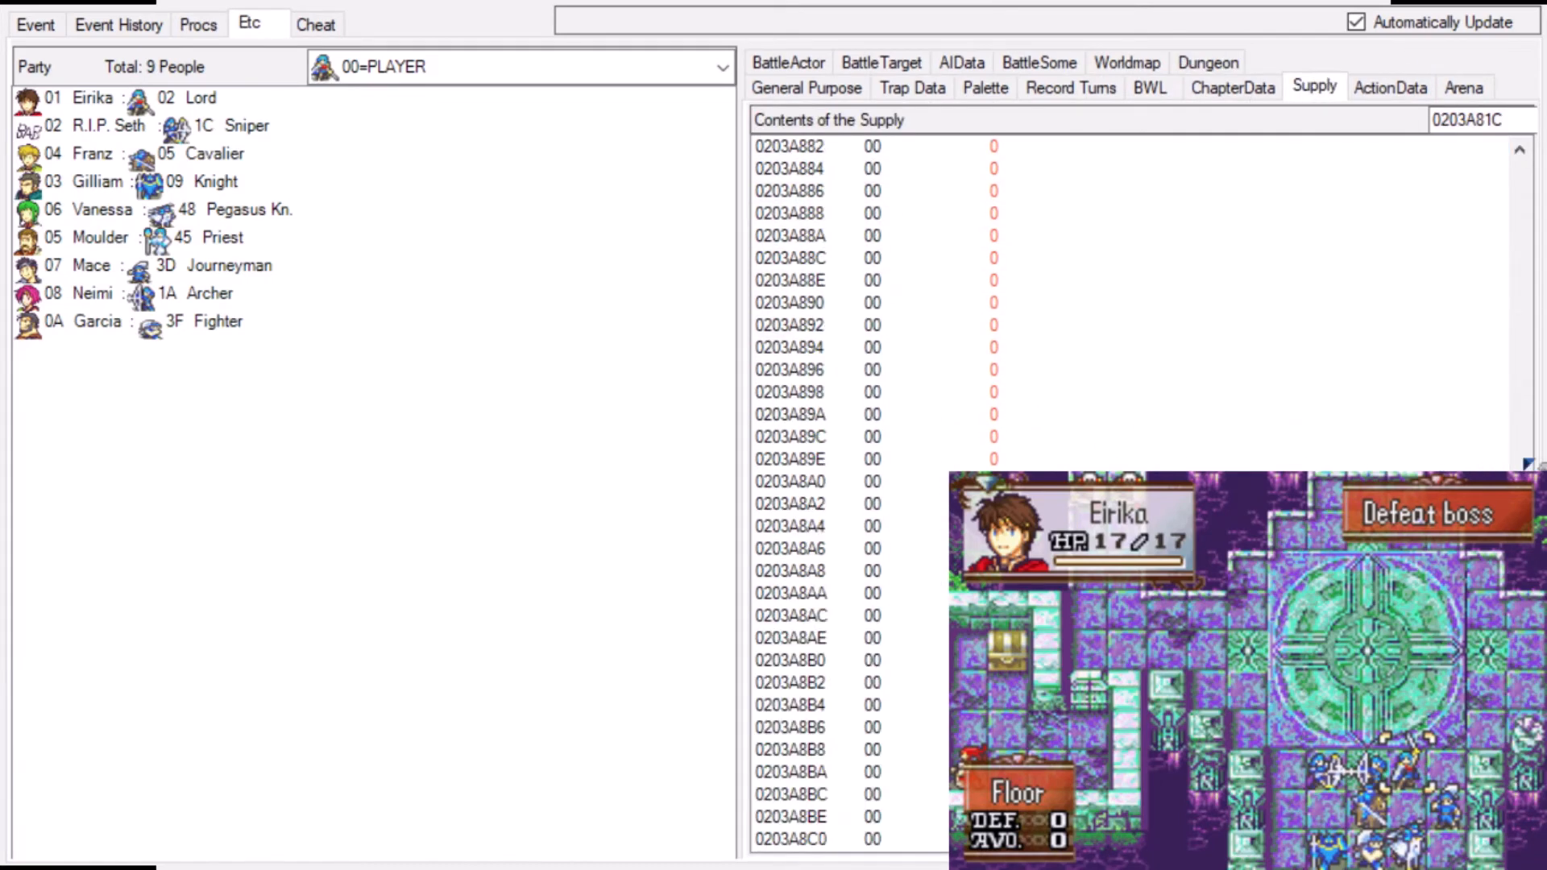
pyautogui.moveTo(1521, 556); pyautogui.dragTo(1482, 152)
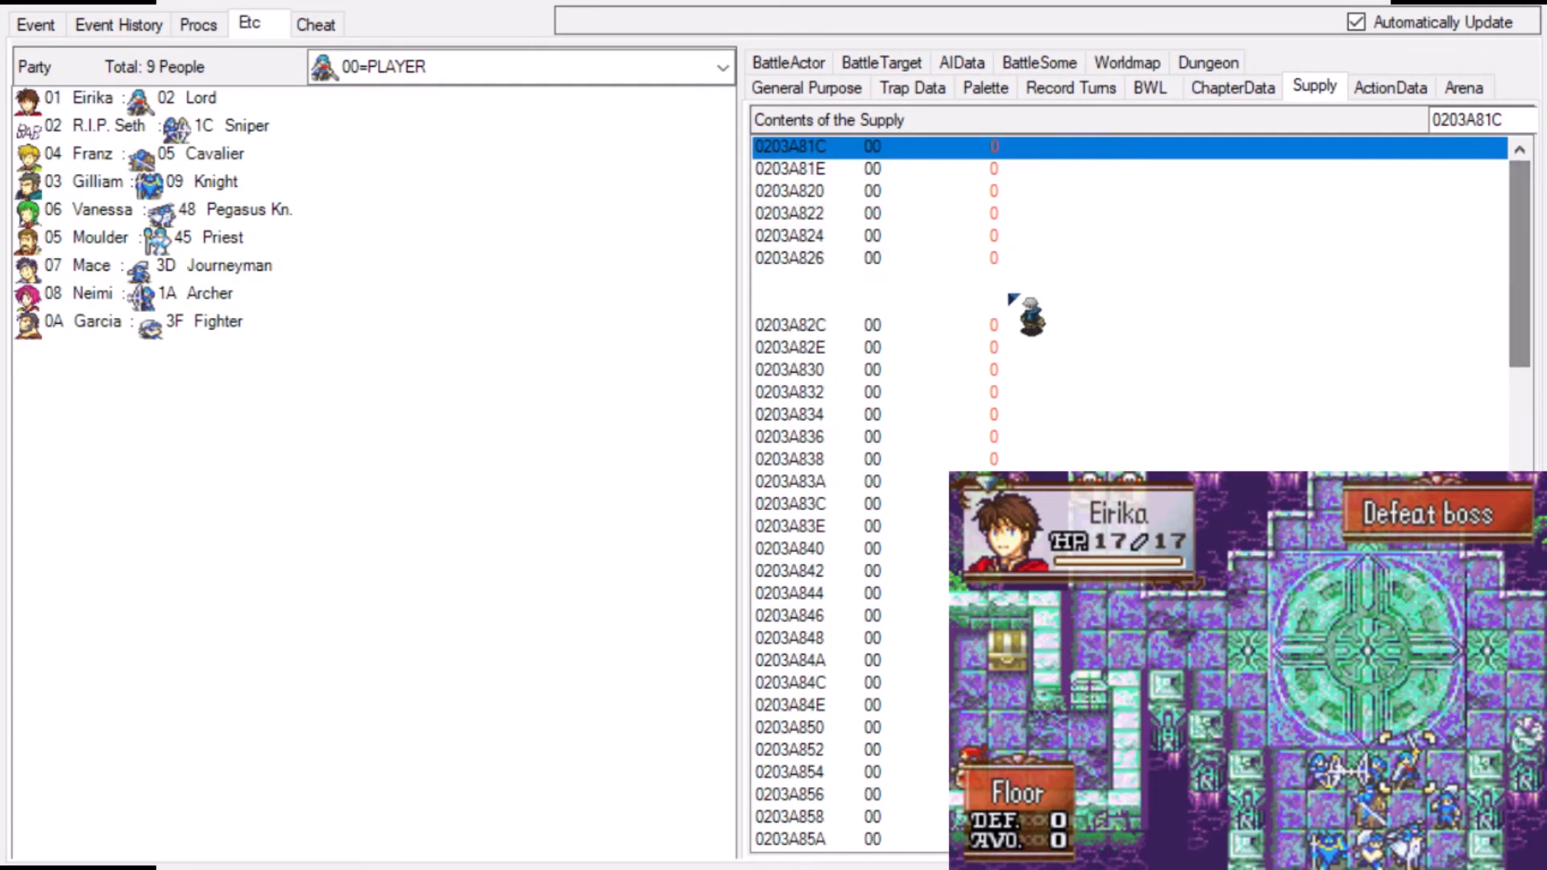
pyautogui.click(1390, 95)
pyautogui.click(1464, 95)
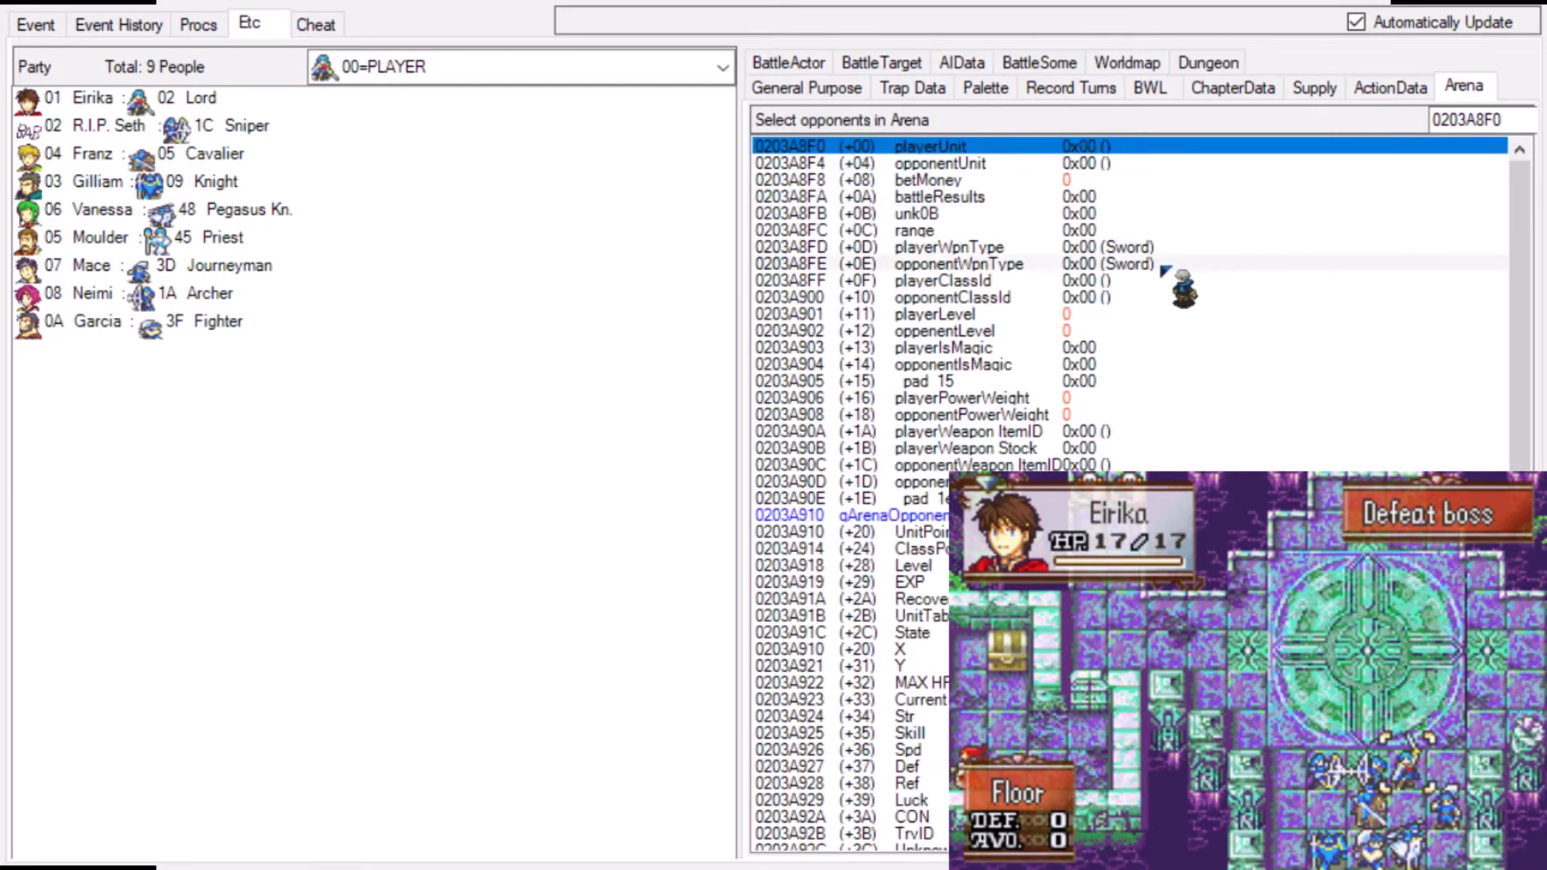
pyautogui.scroll(-5, 1185, 286)
pyautogui.scroll(-4, 1213, 307)
pyautogui.click(1391, 87)
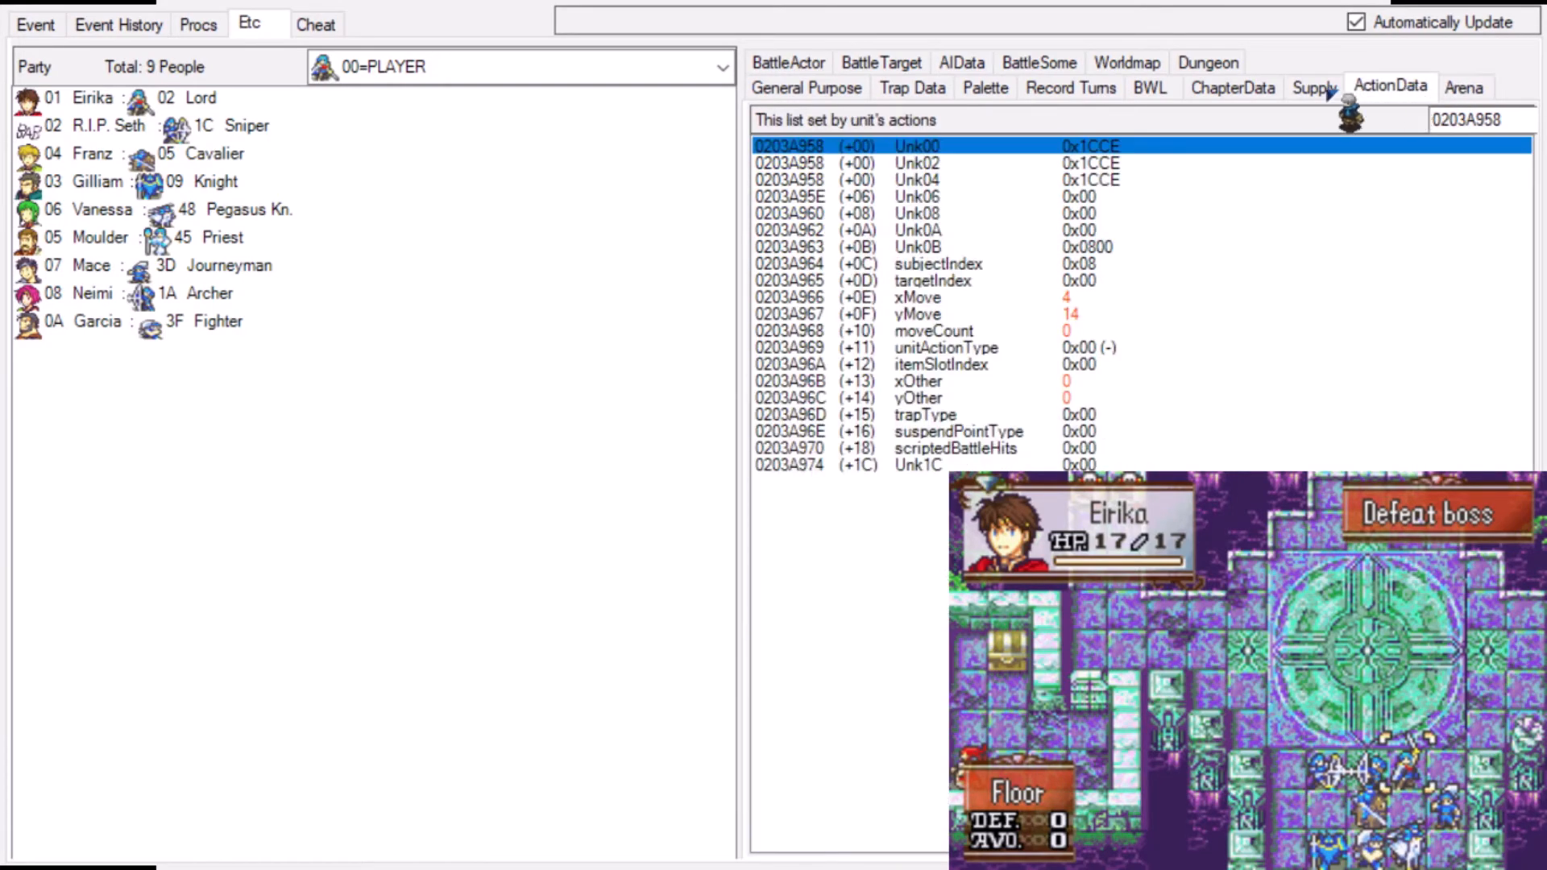
# - Inspect the Palette and AIData, and check the Trap Data list through to its end
pyautogui.click(1040, 69)
pyautogui.click(989, 65)
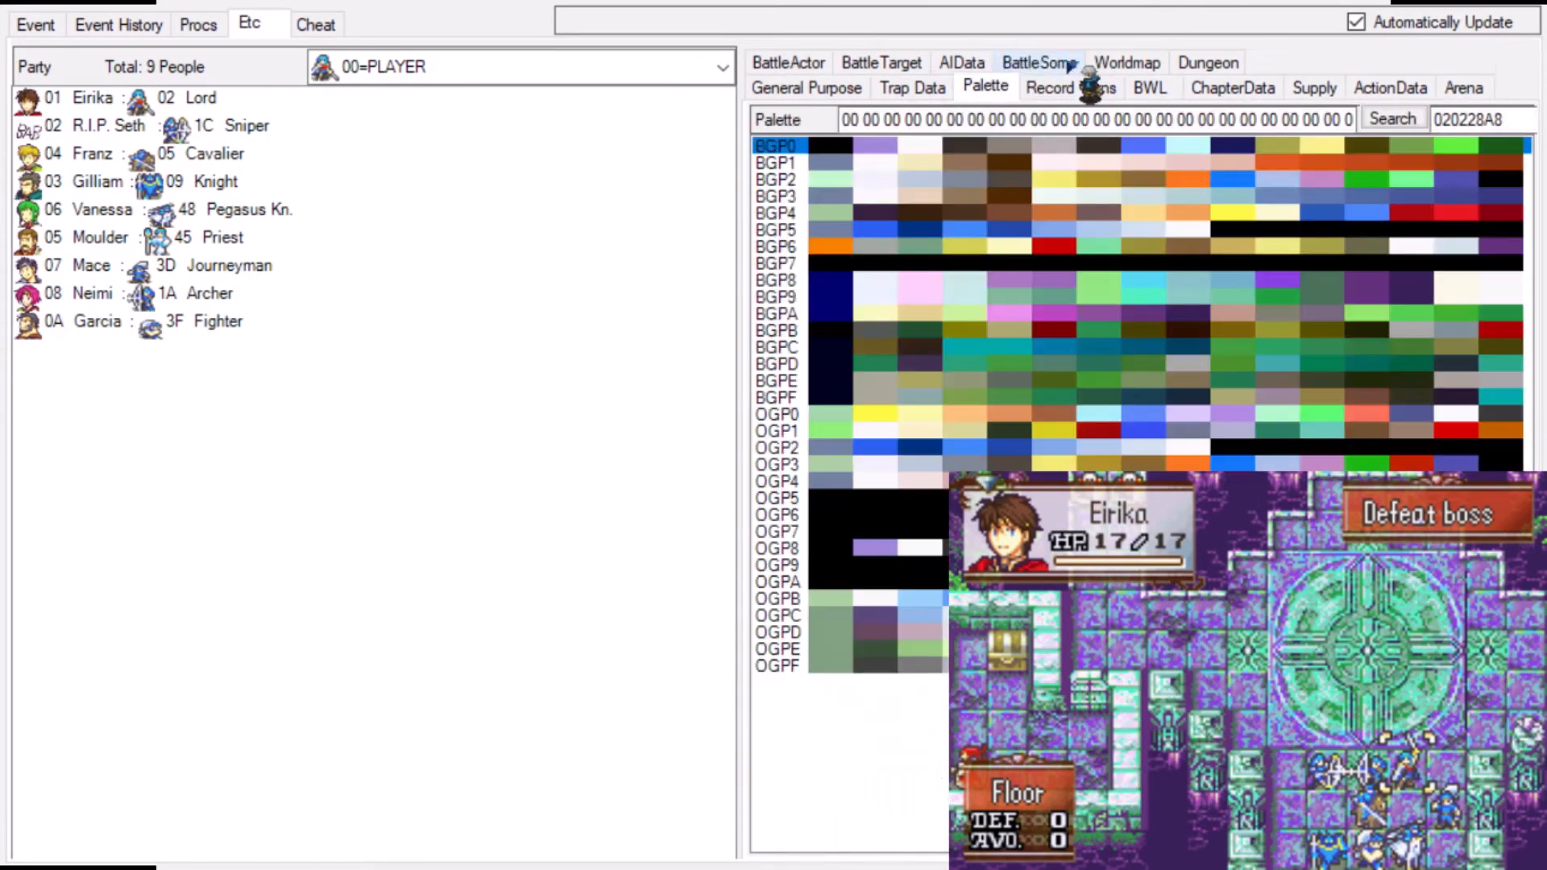
pyautogui.click(955, 71)
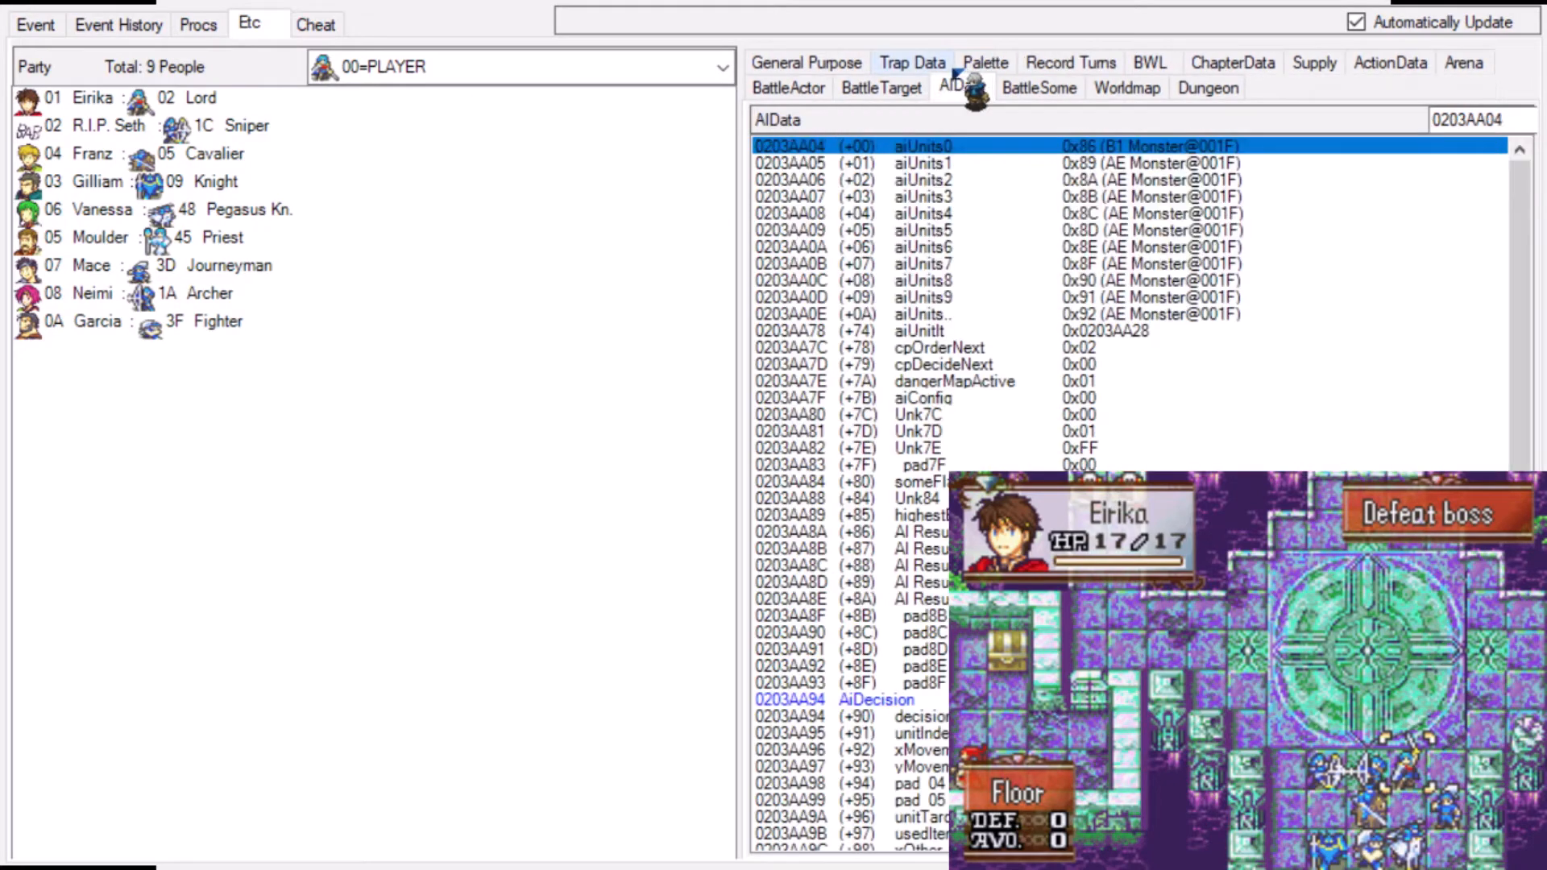
pyautogui.click(909, 67)
pyautogui.click(906, 68)
pyautogui.click(915, 70)
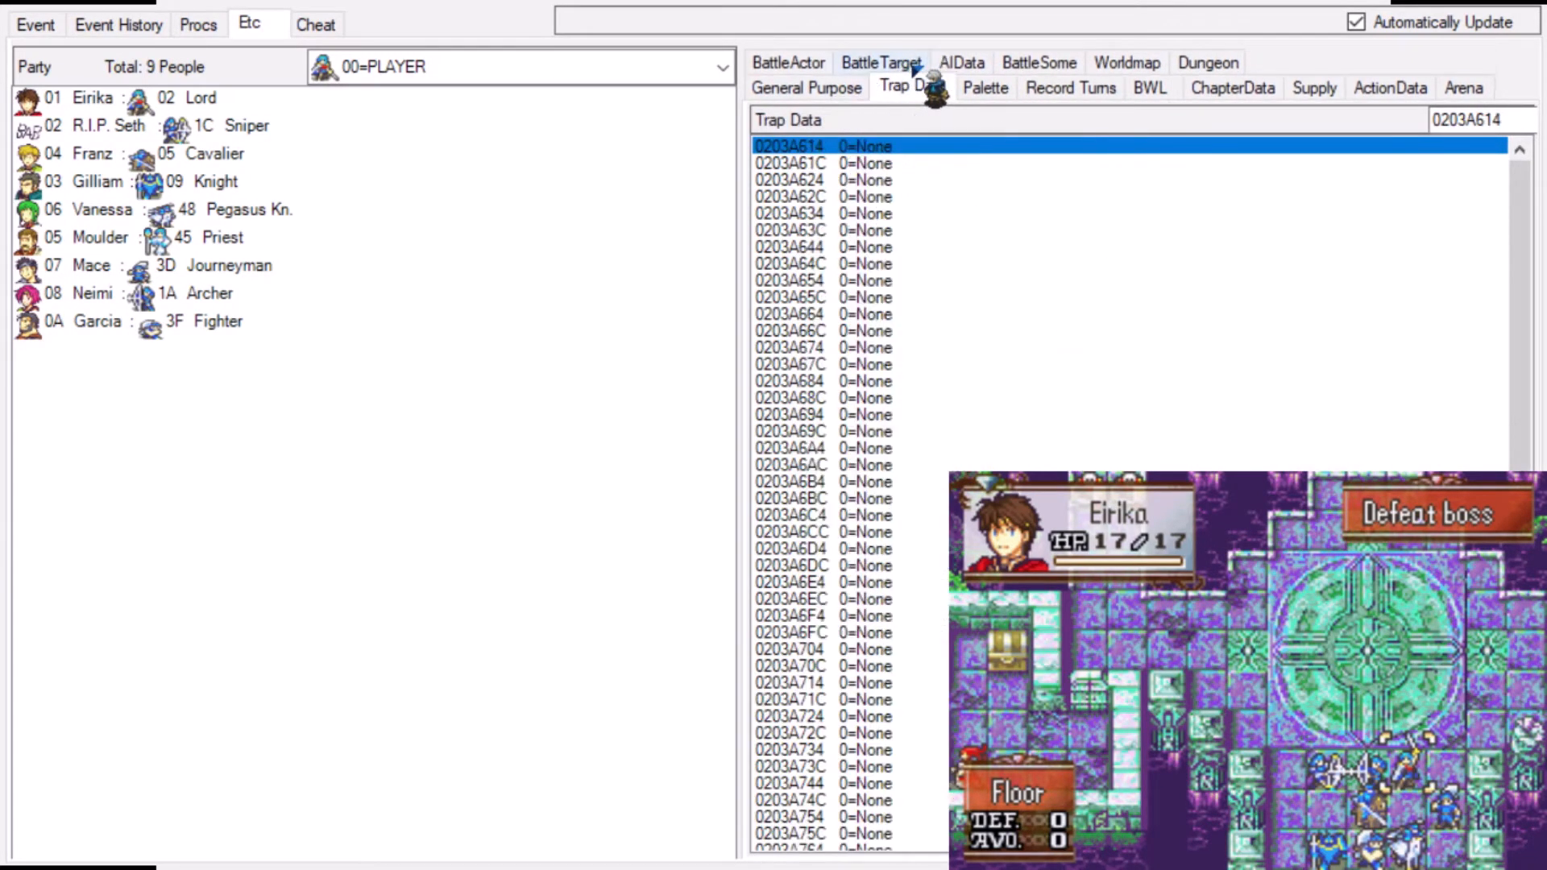
pyautogui.scroll(-7, 1153, 335)
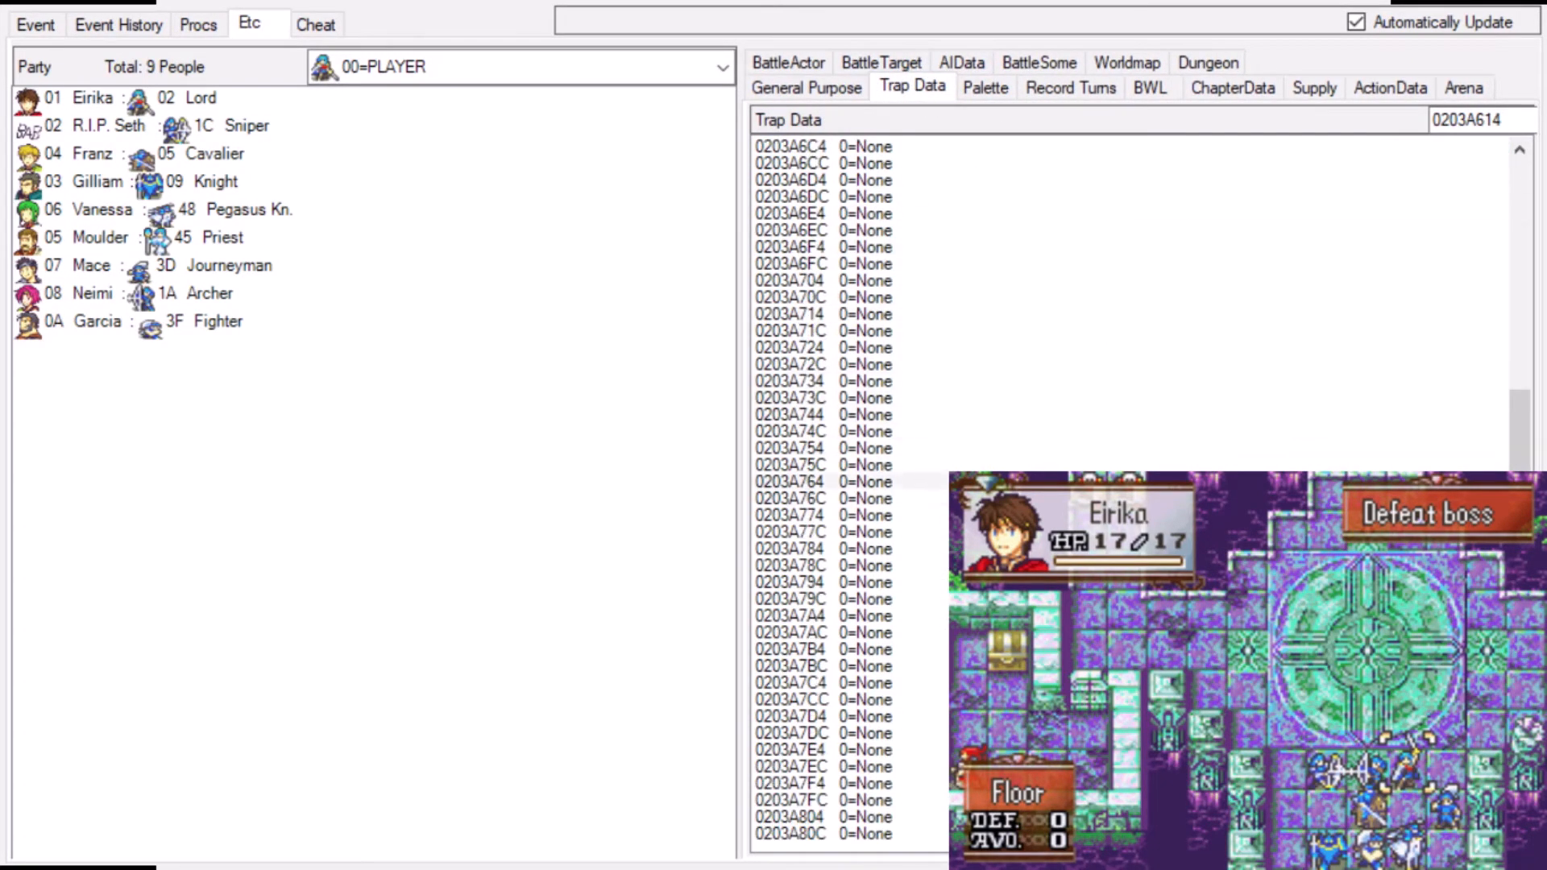
pyautogui.moveTo(1519, 477); pyautogui.dragTo(1482, 161)
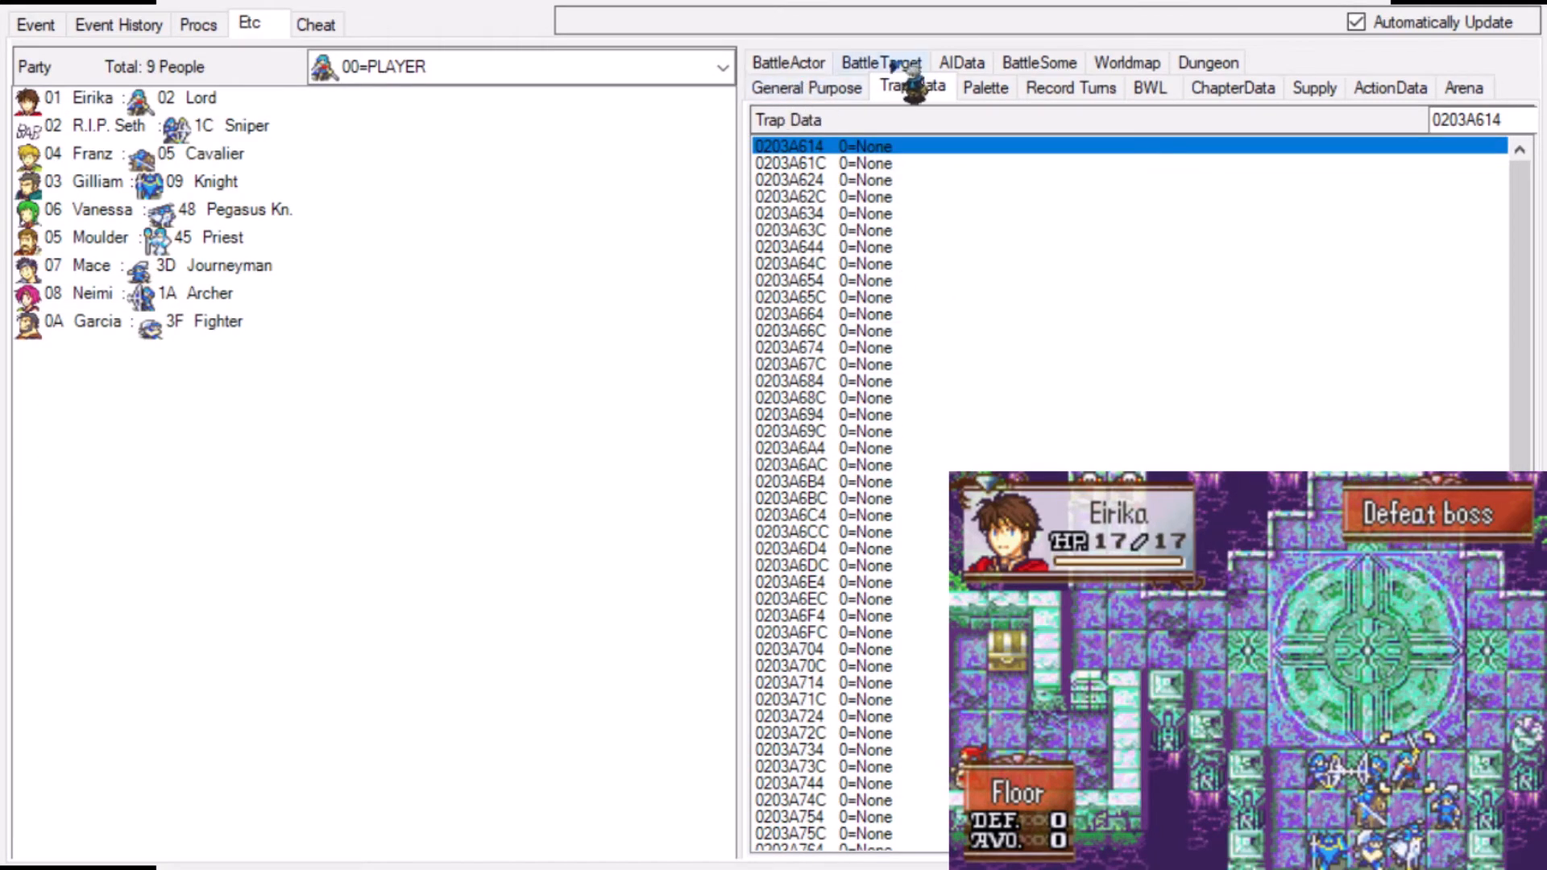
# - Examine the Record Turns data for the chapters' turn counts and times
pyautogui.click(1082, 94)
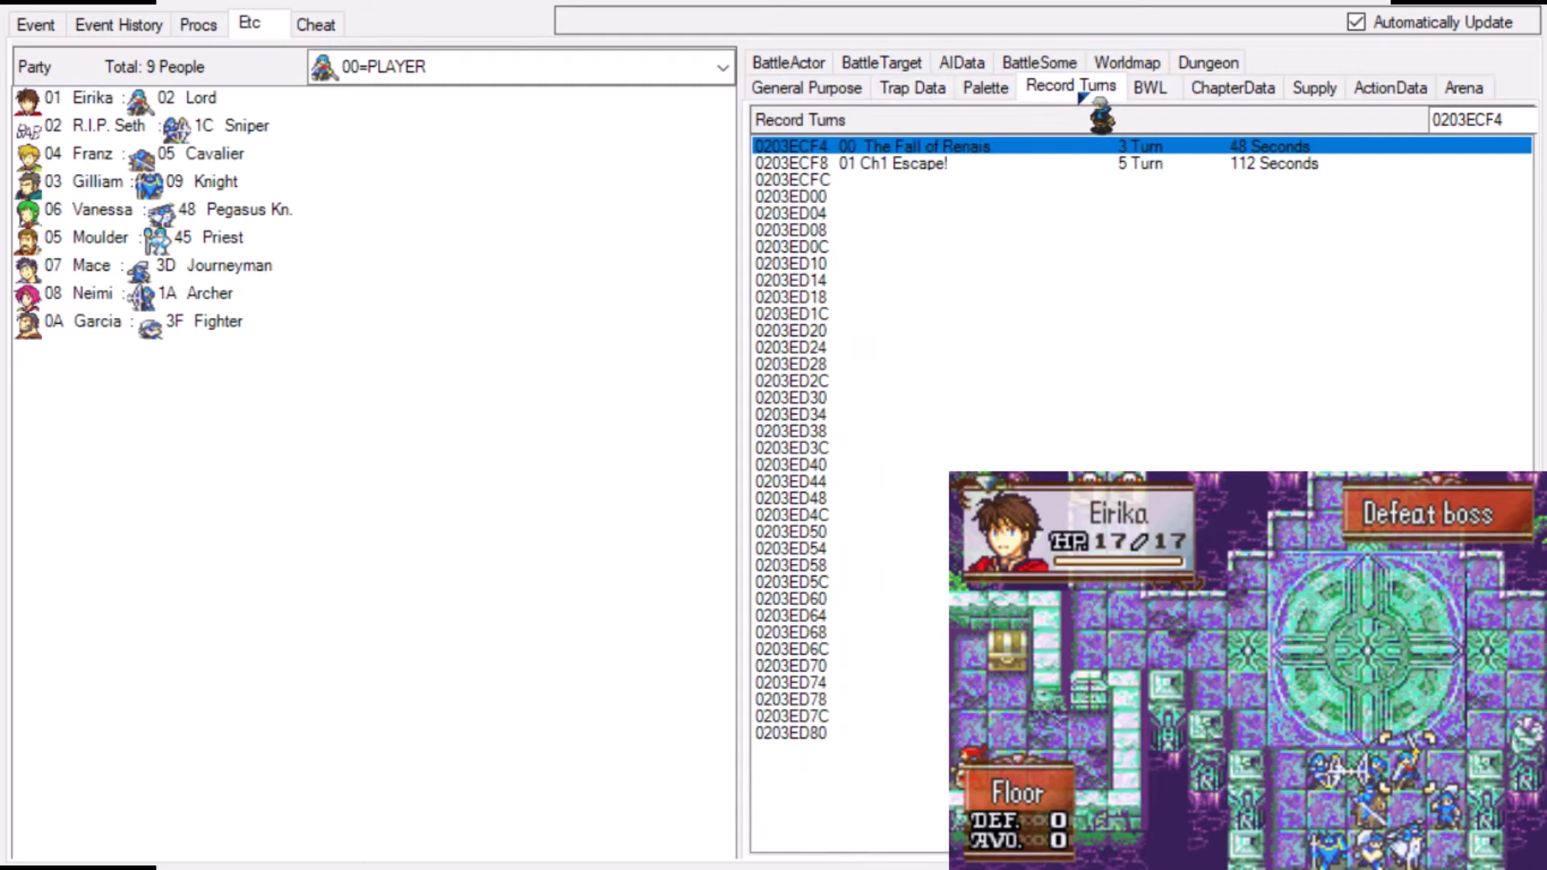
pyautogui.click(975, 91)
pyautogui.click(1086, 91)
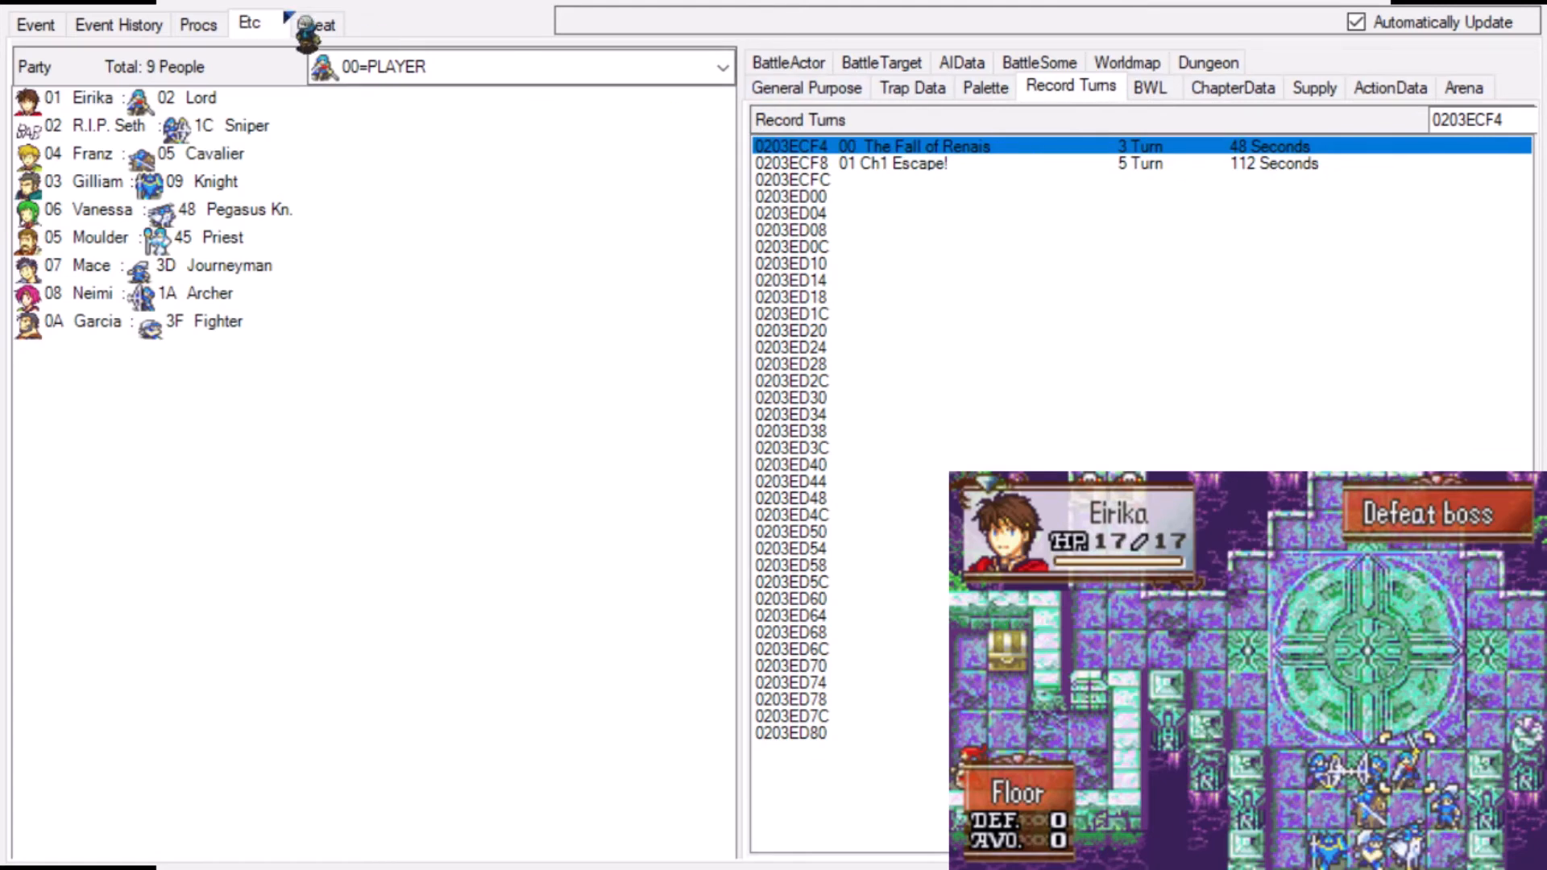
# - Switch the party list to 80=Enemy and look through the enemy units, including those marked to drop their last item
pyautogui.click(407, 66)
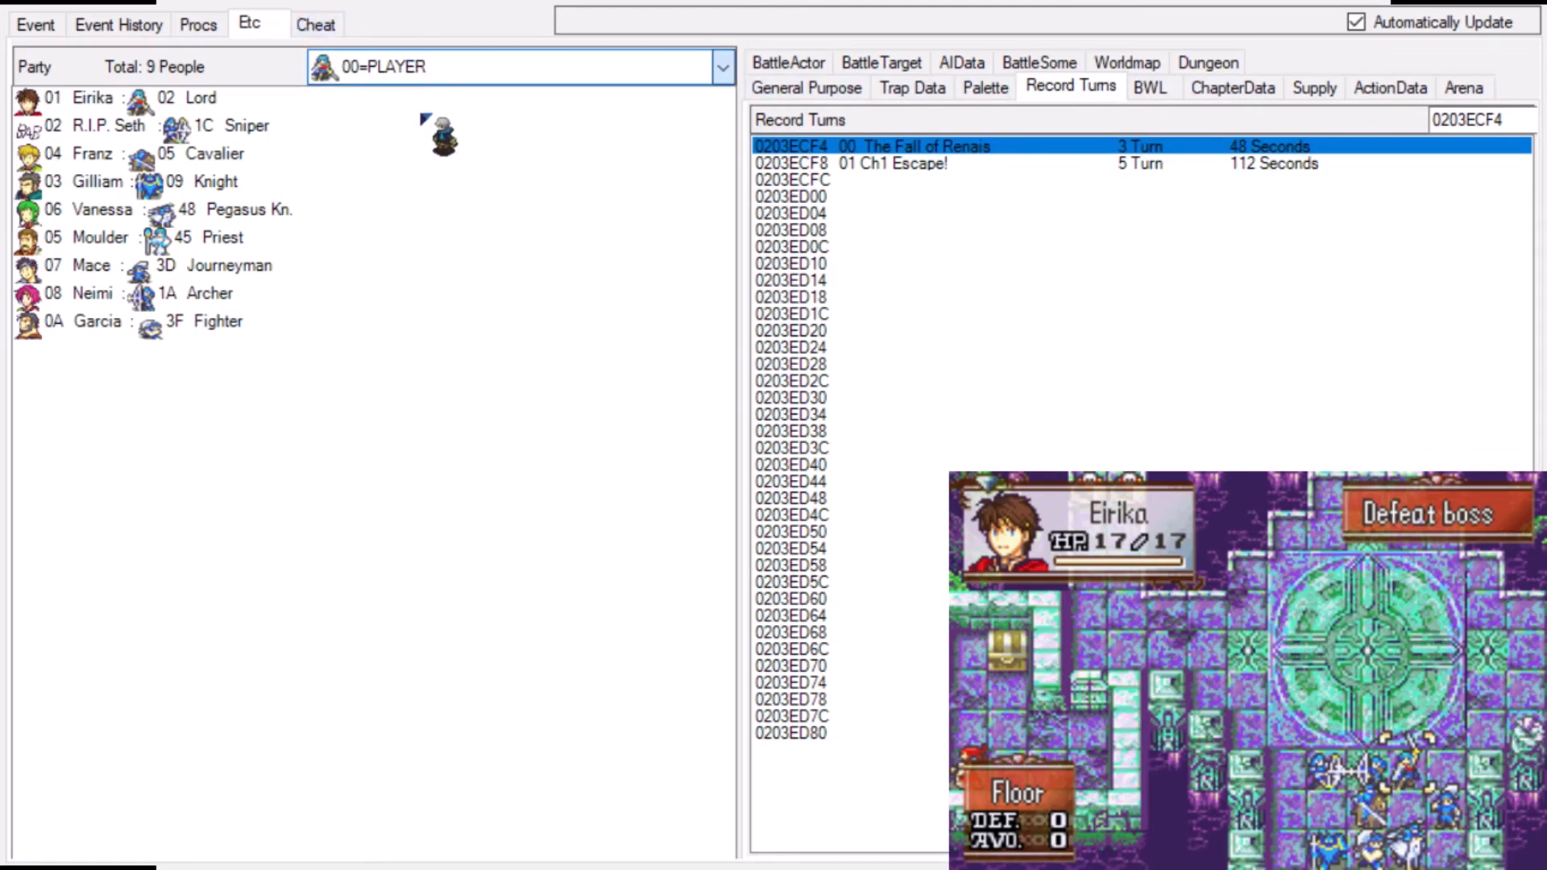
pyautogui.click(428, 129)
pyautogui.scroll(-1, 427, 74)
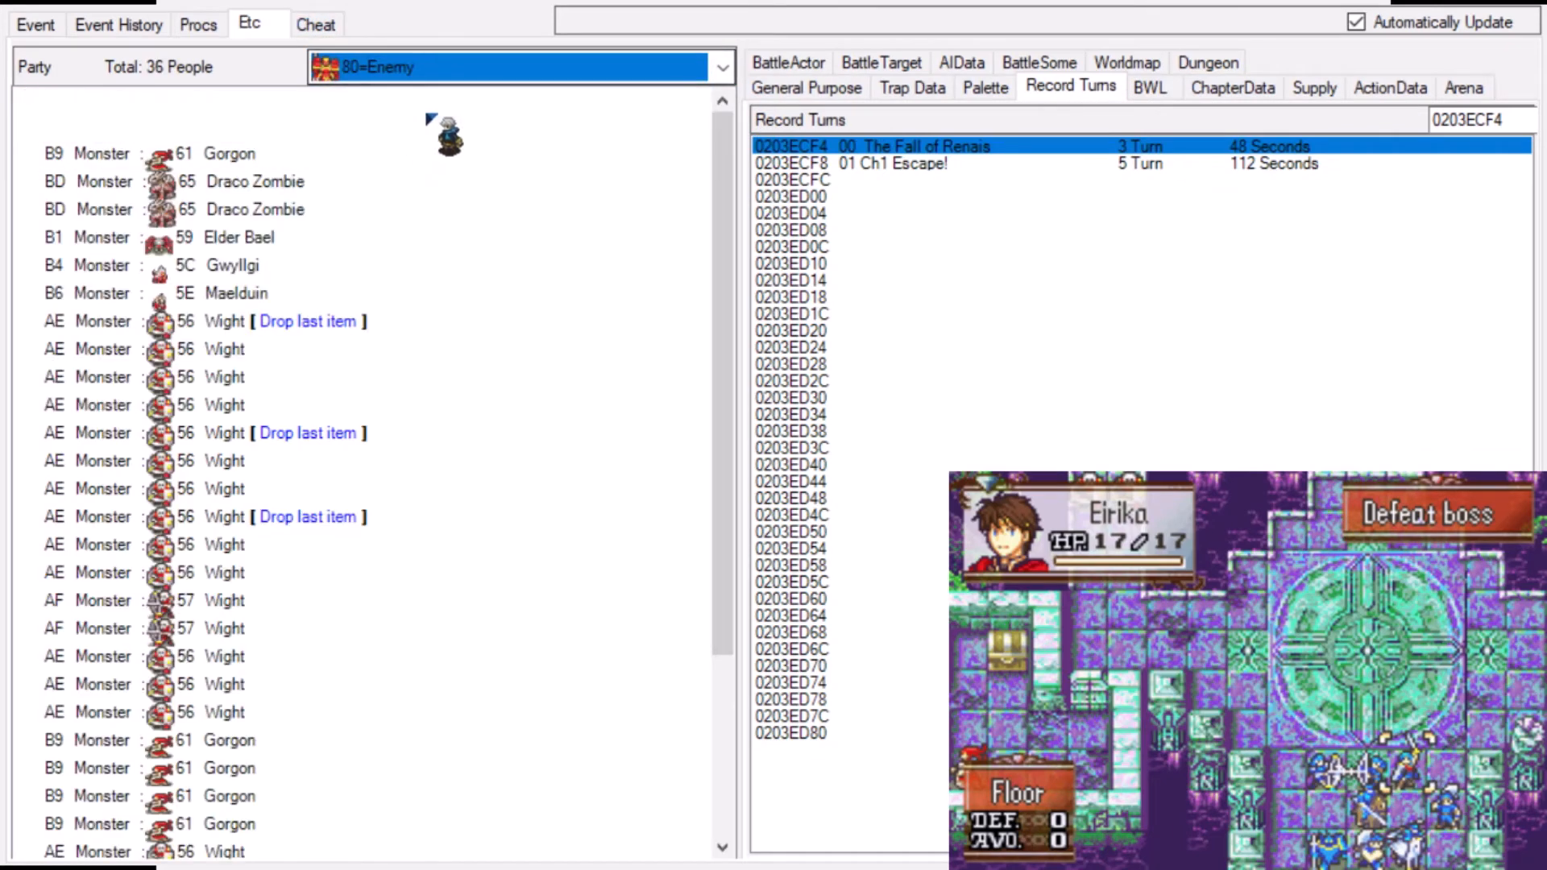
pyautogui.scroll(-3, 387, 323)
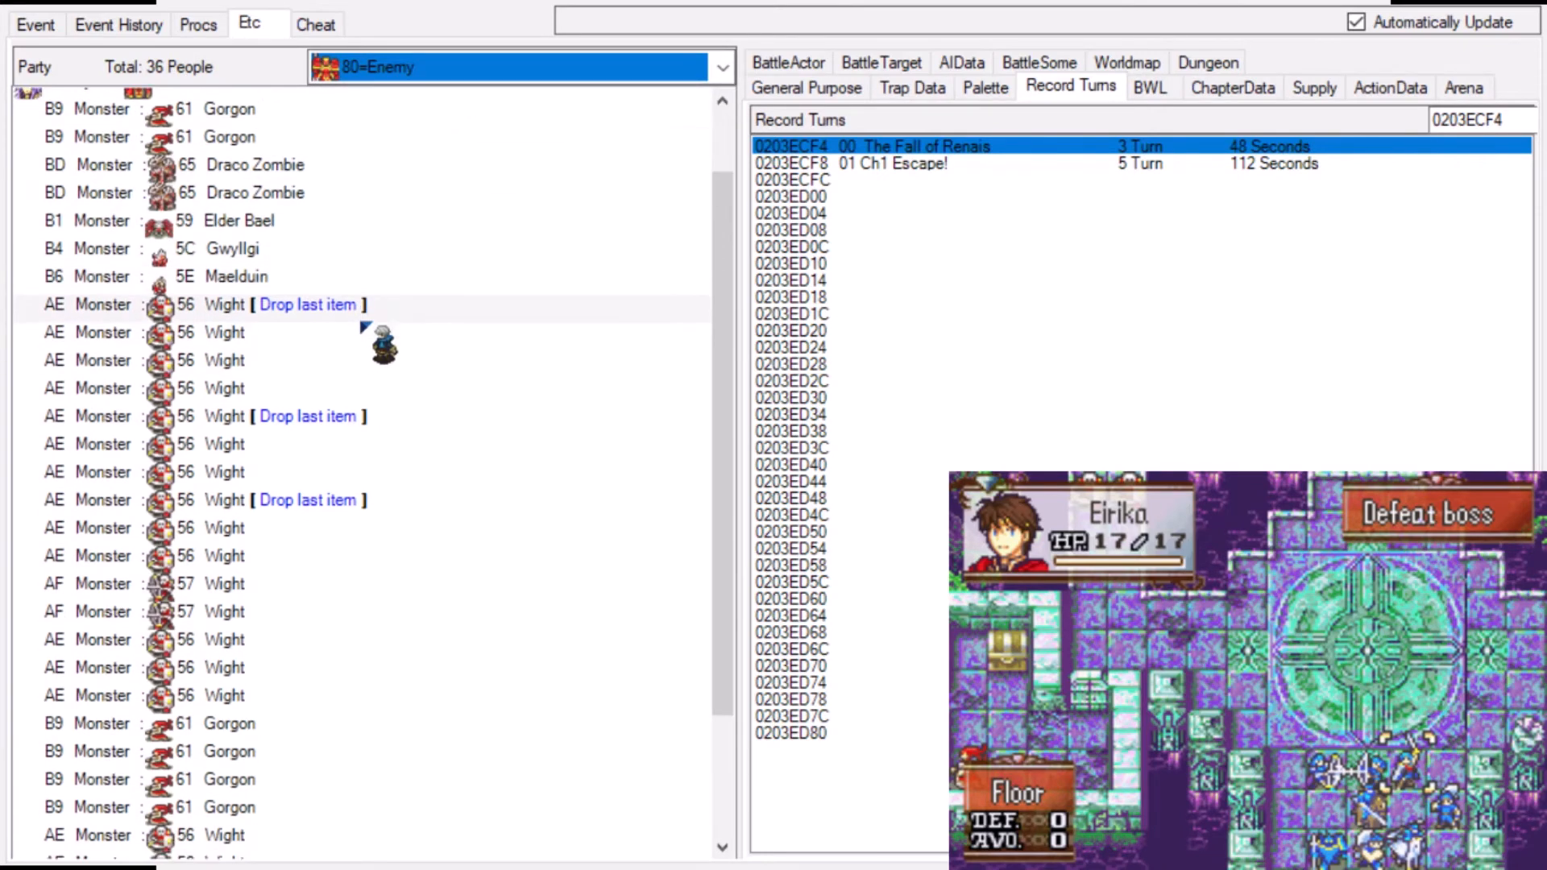
pyautogui.scroll(3, 410, 337)
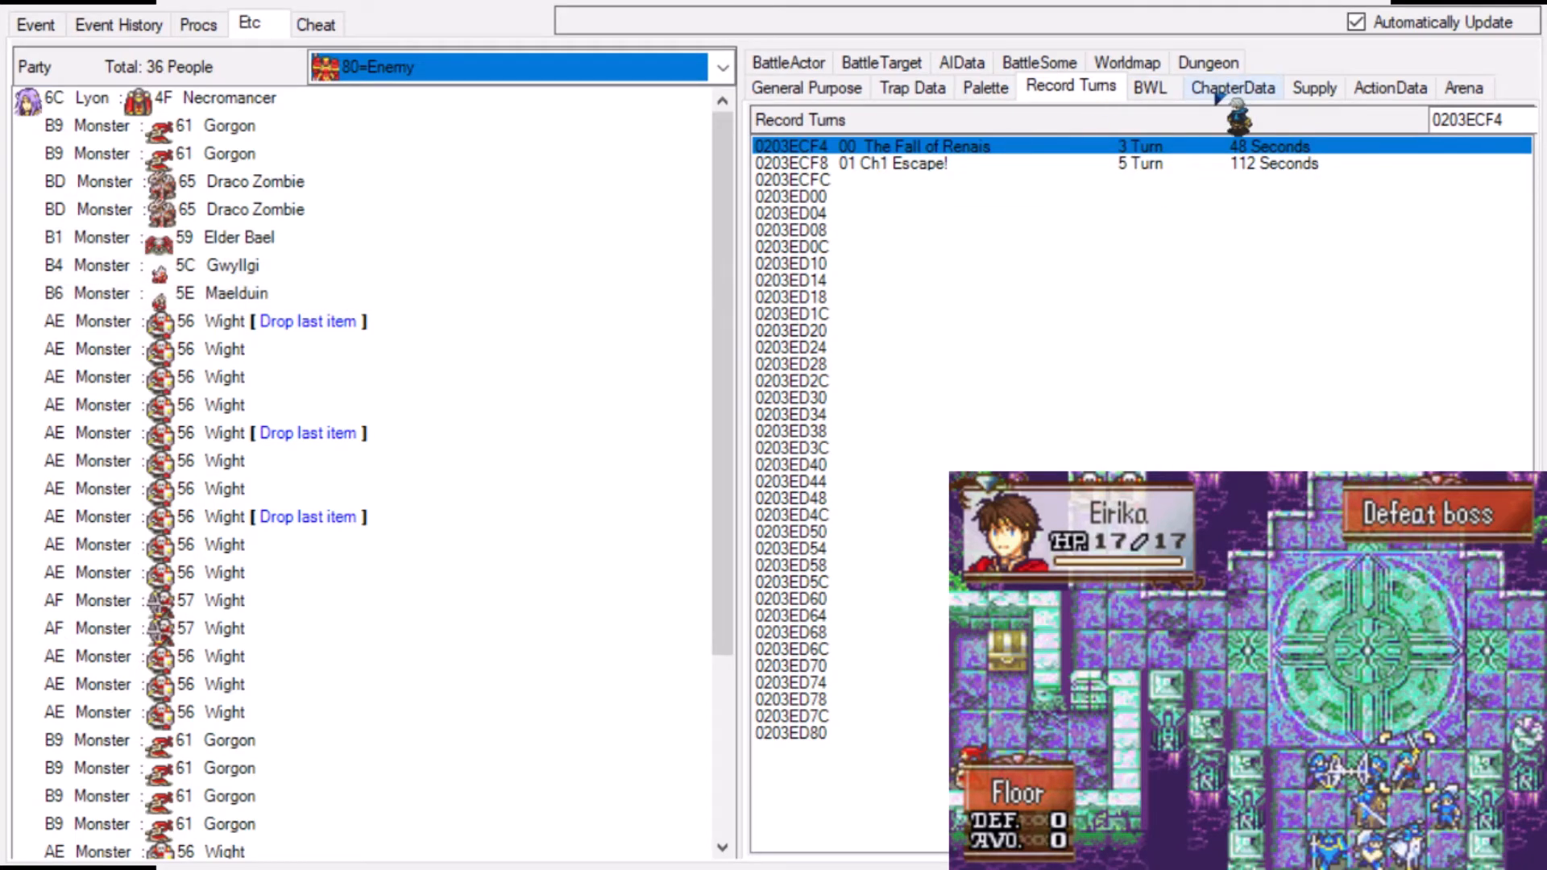
# - Use the debugging cheats to warp the game to chapter ID 4, Ch4 Ancient Horrors, in Tutorial Mode
pyautogui.click(322, 25)
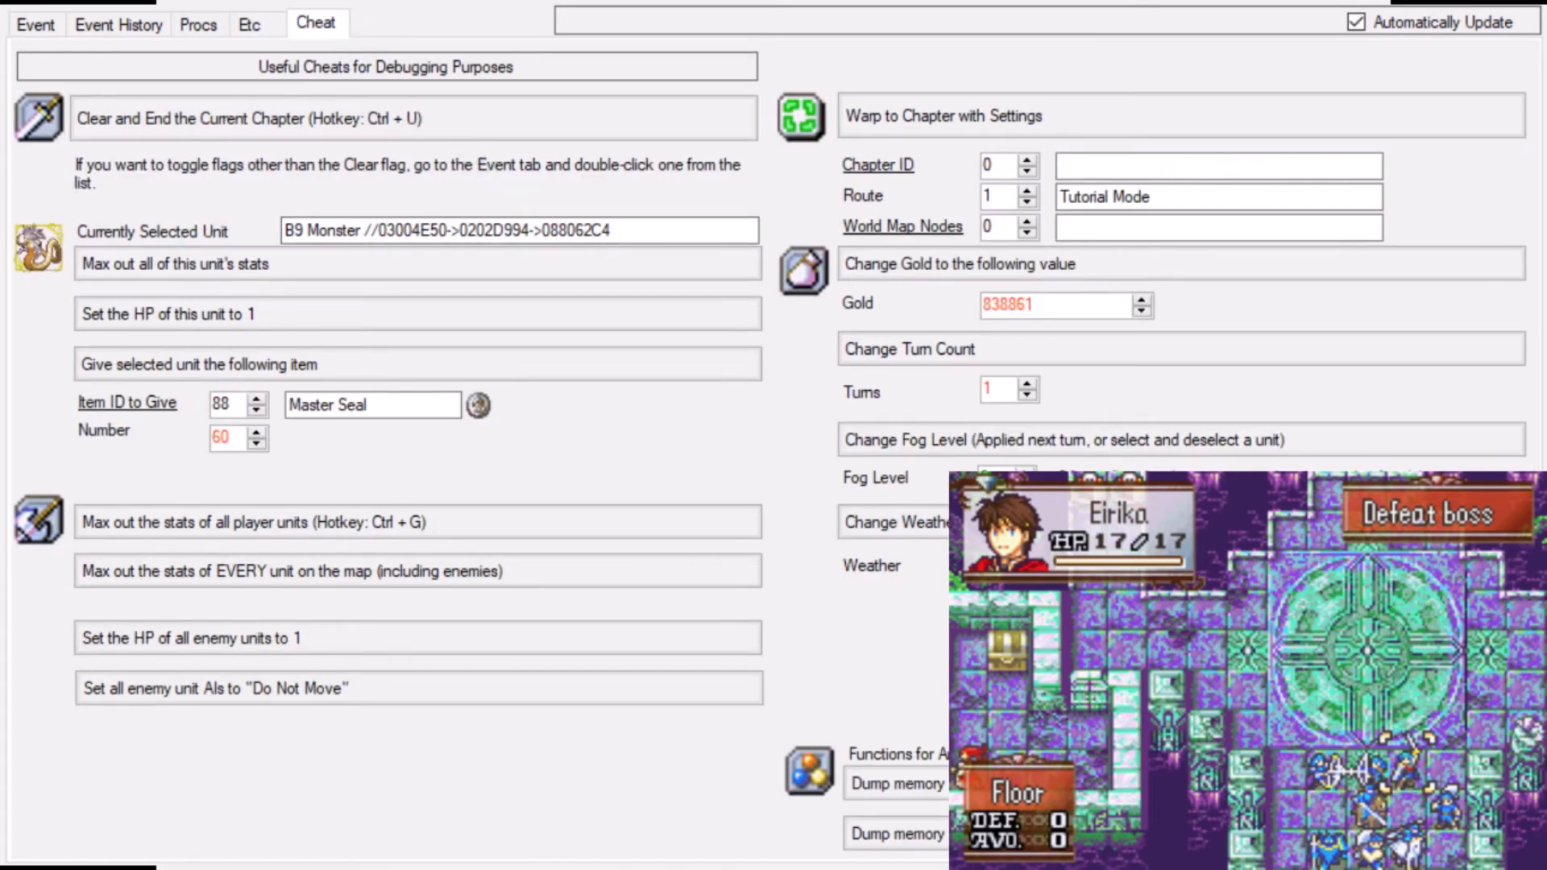
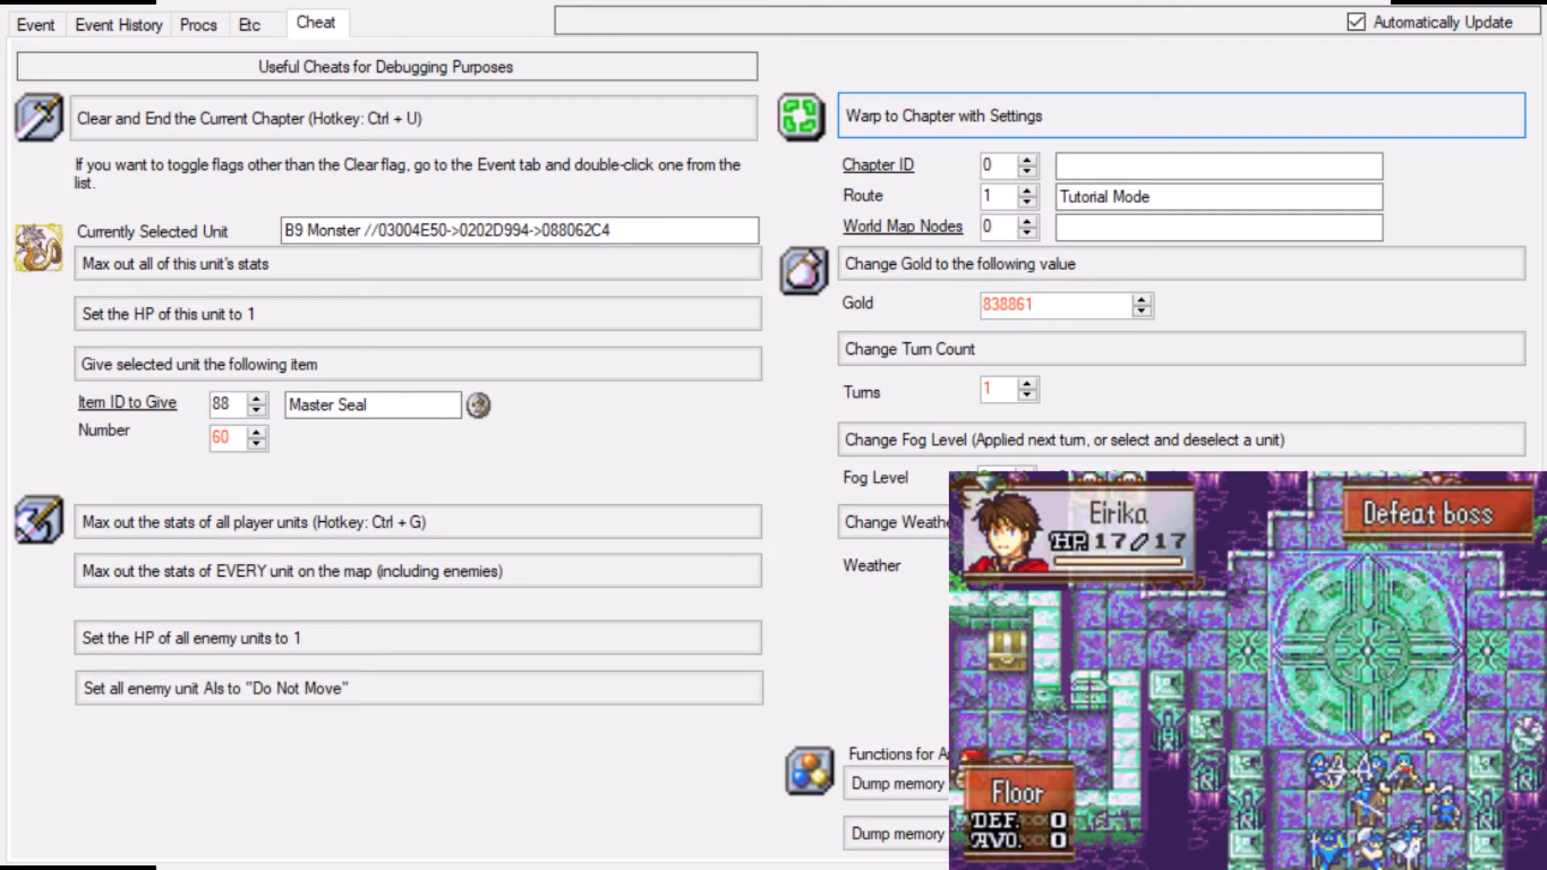
pyautogui.click(1026, 161)
pyautogui.click(1026, 160)
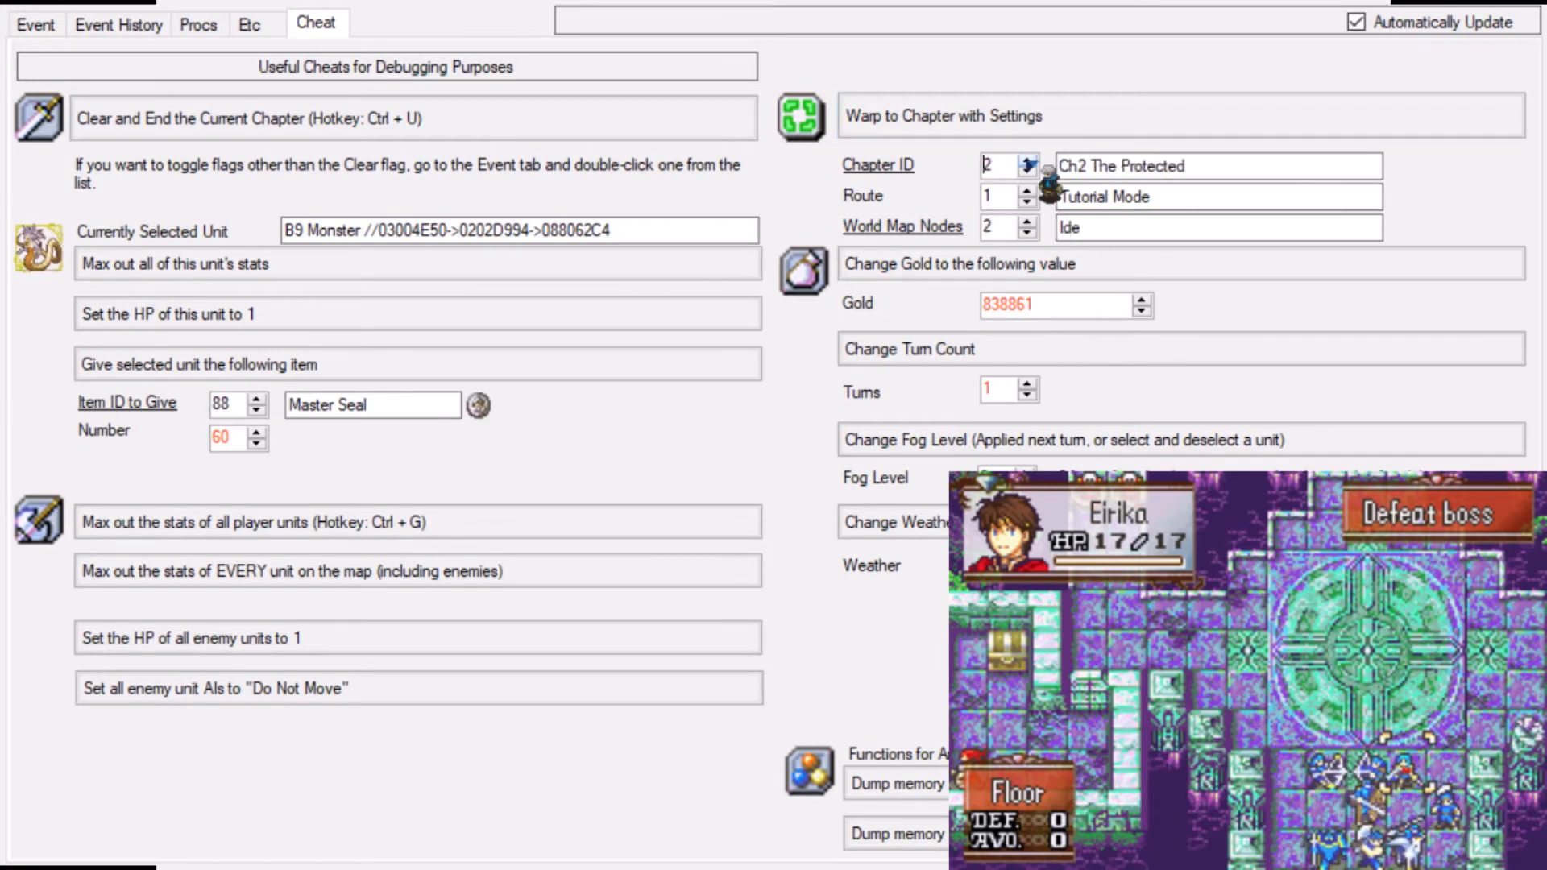
pyautogui.click(1025, 160)
pyautogui.click(1026, 160)
pyautogui.click(1025, 122)
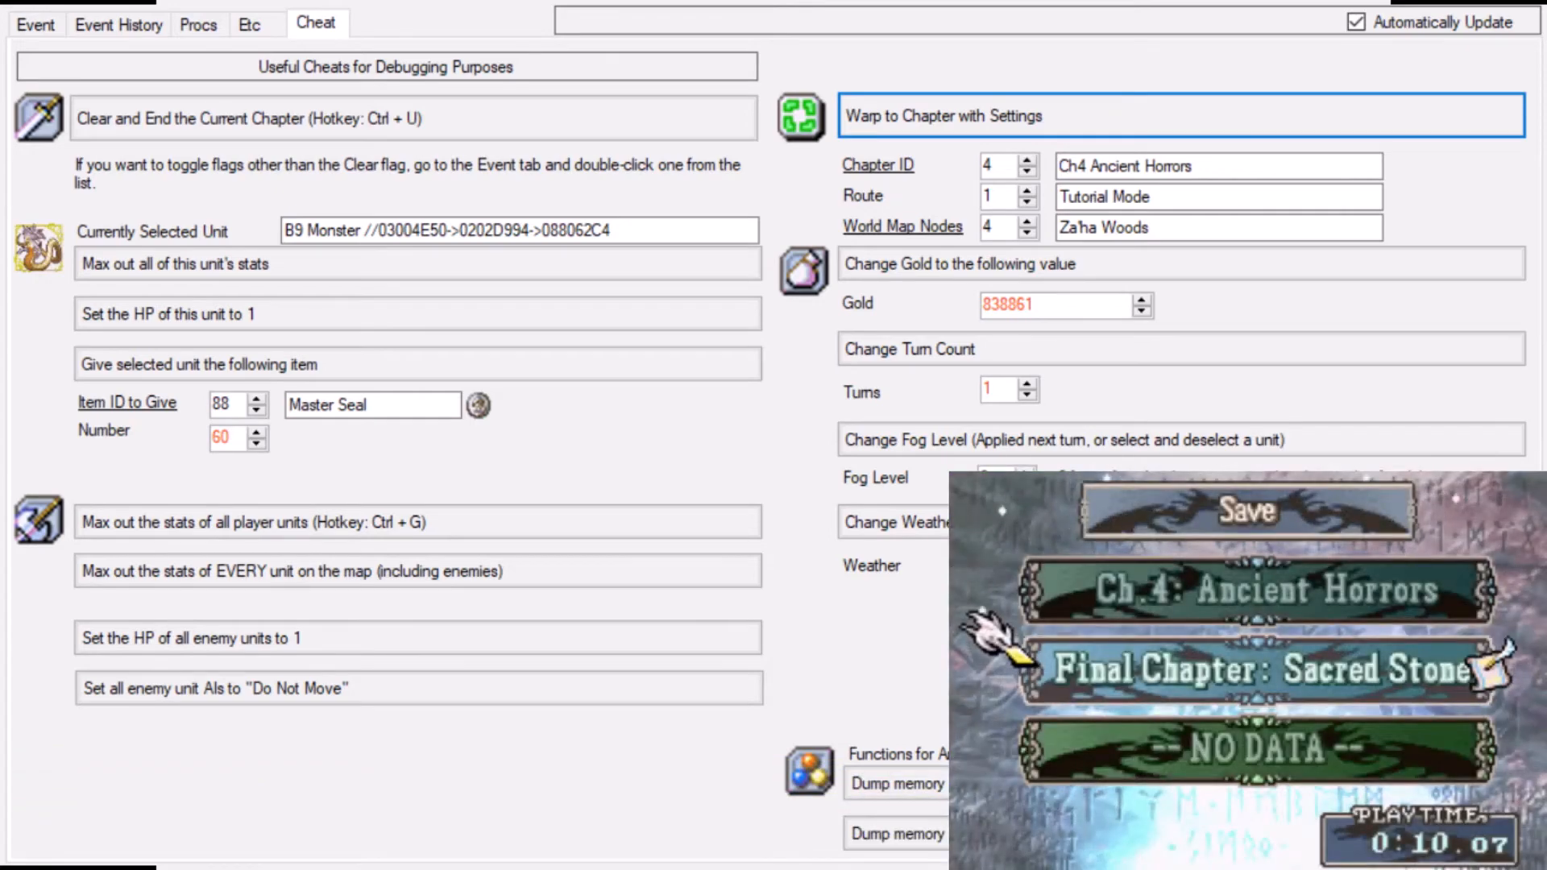
# - Save the game in the empty NO DATA slot and continue to the chapter preparations
pyautogui.press('Down')
pyautogui.press('Up')
pyautogui.press('Up')
pyautogui.press('Down')
pyautogui.press('Down')
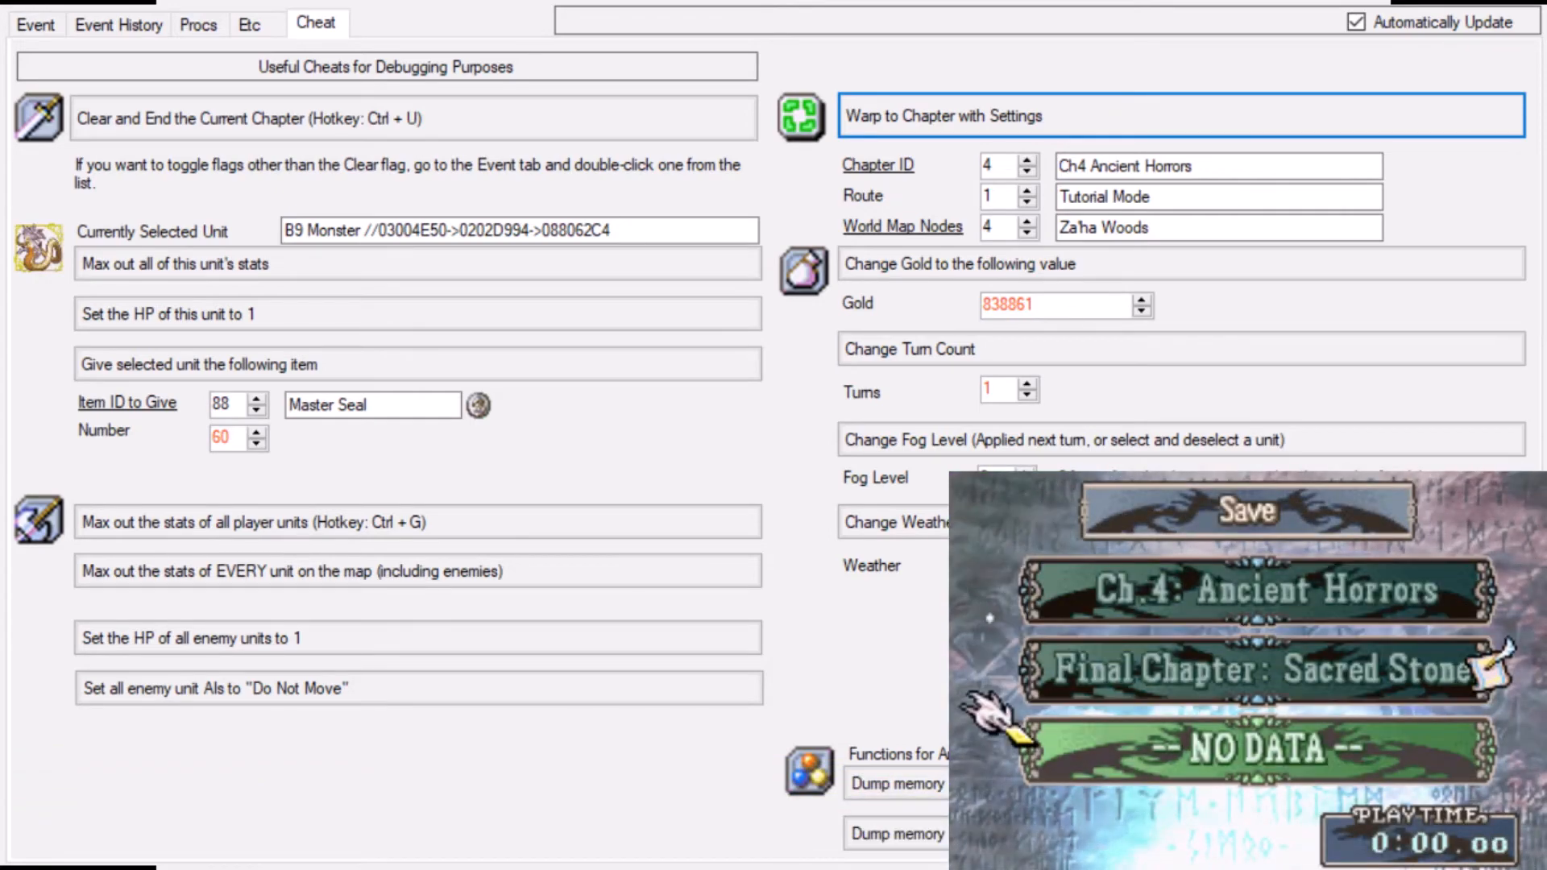
pyautogui.press('x')
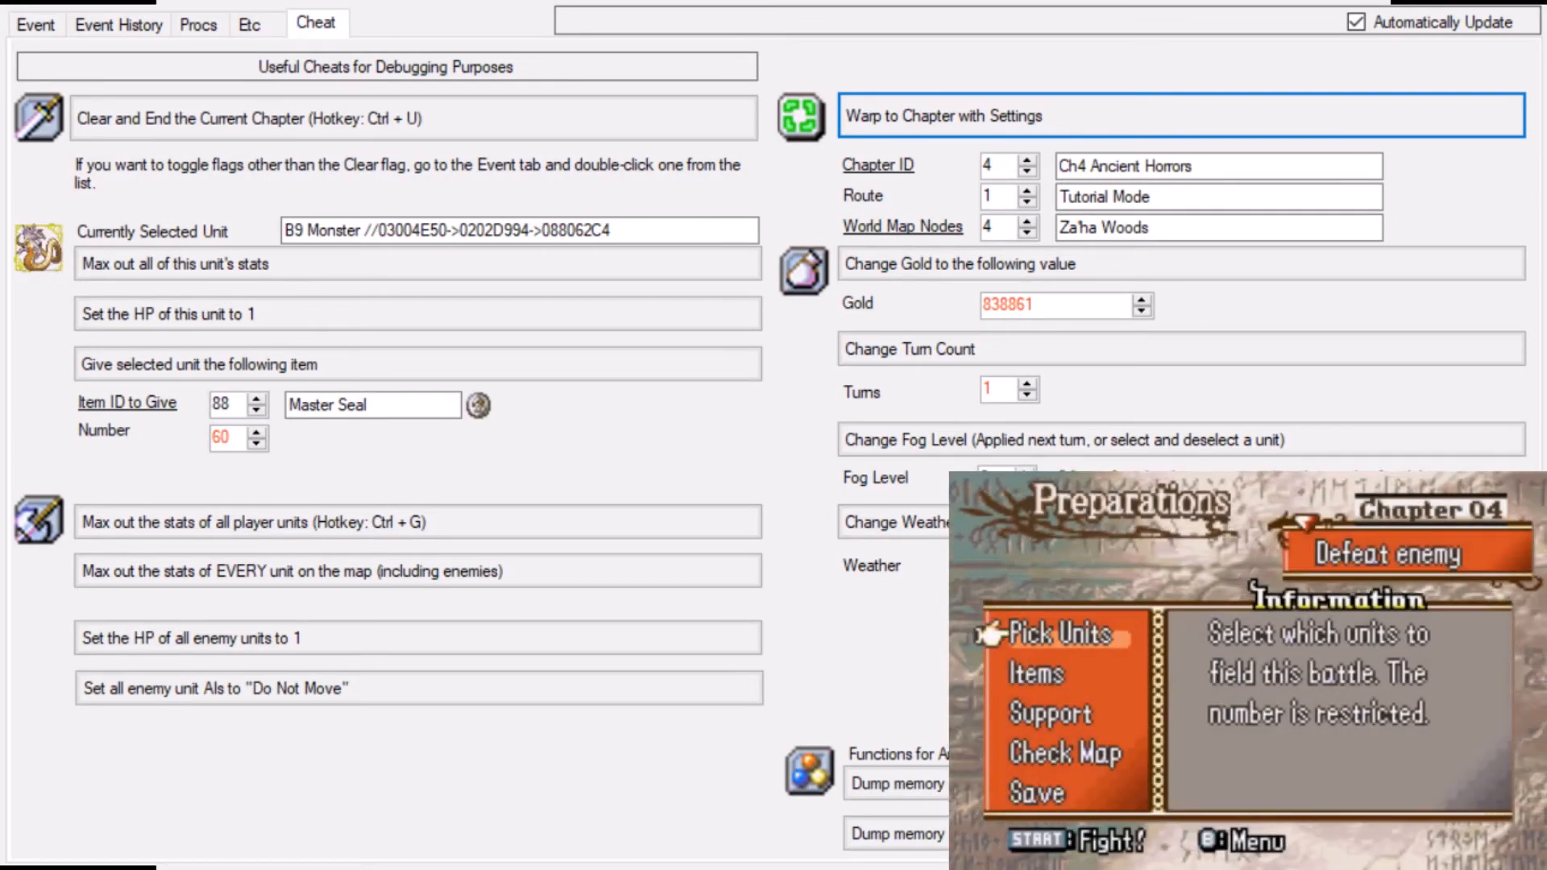
# - Apply 838861 as the gold amount and open Eirika's item commands in the chapter preparations
pyautogui.click(1092, 265)
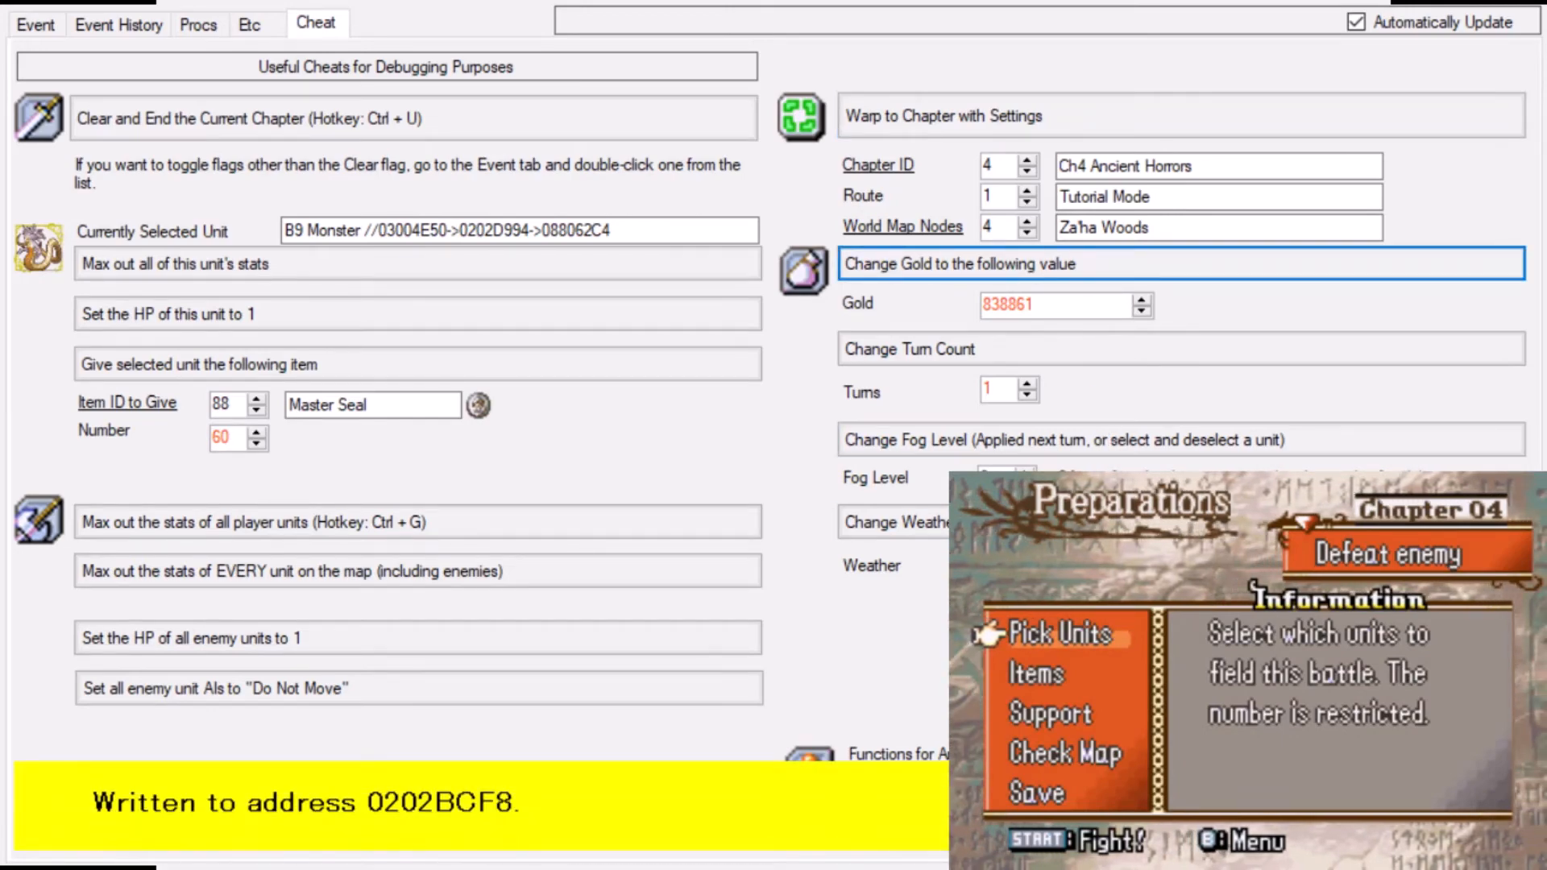
pyautogui.press('Down')
pyautogui.press('x')
pyautogui.press('x')
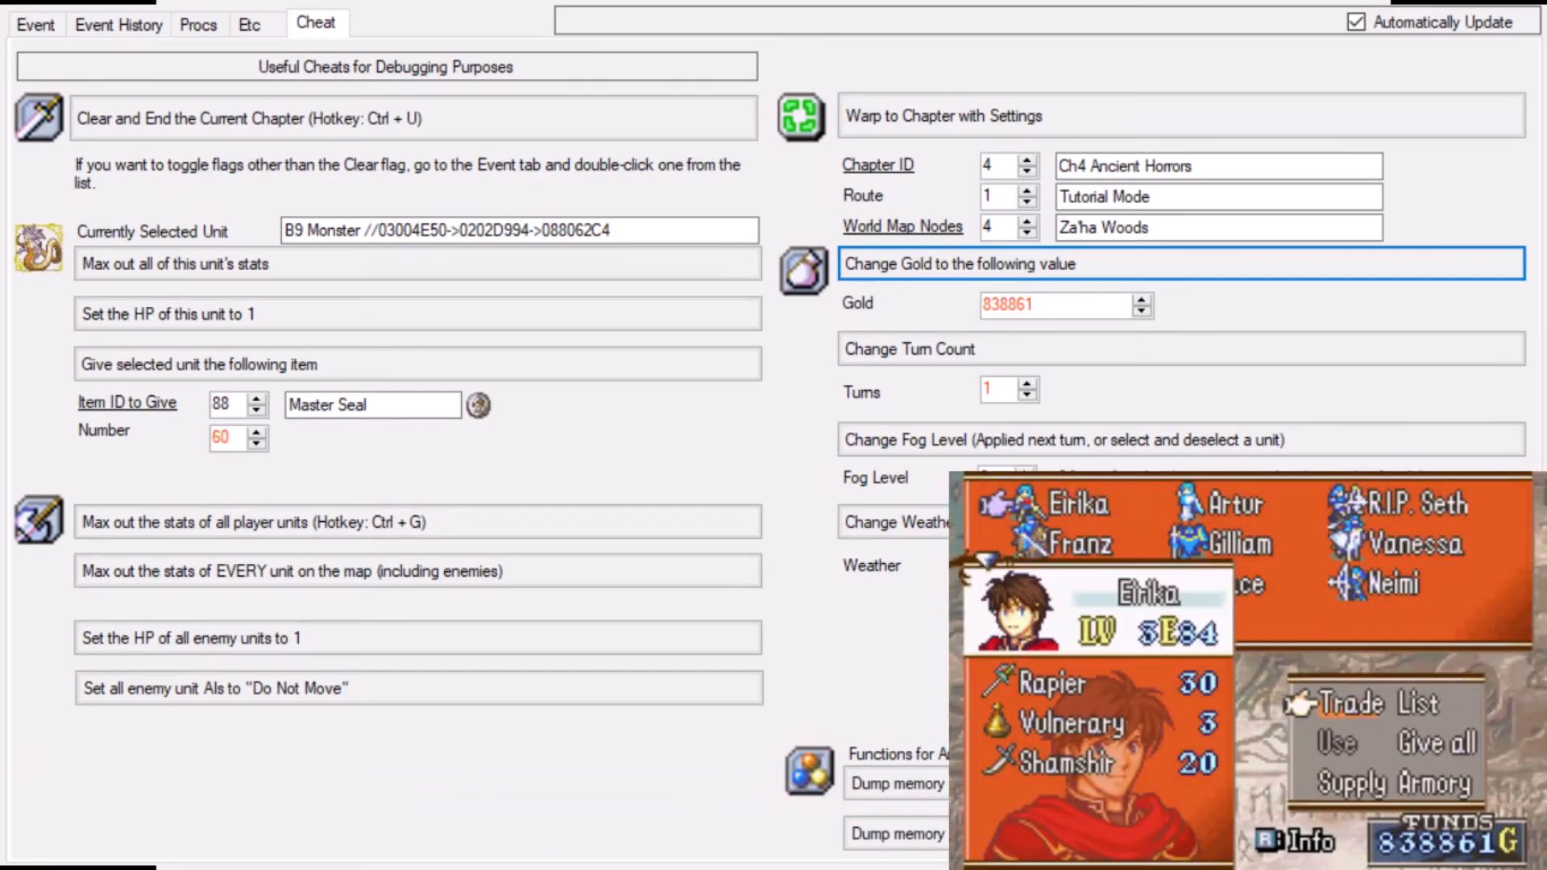
# - Visit the Armory with Eirika and look at the goods for sale and the available funds
pyautogui.press('Down')
pyautogui.press('Down')
pyautogui.press('Right')
pyautogui.press('x')
pyautogui.press('x')
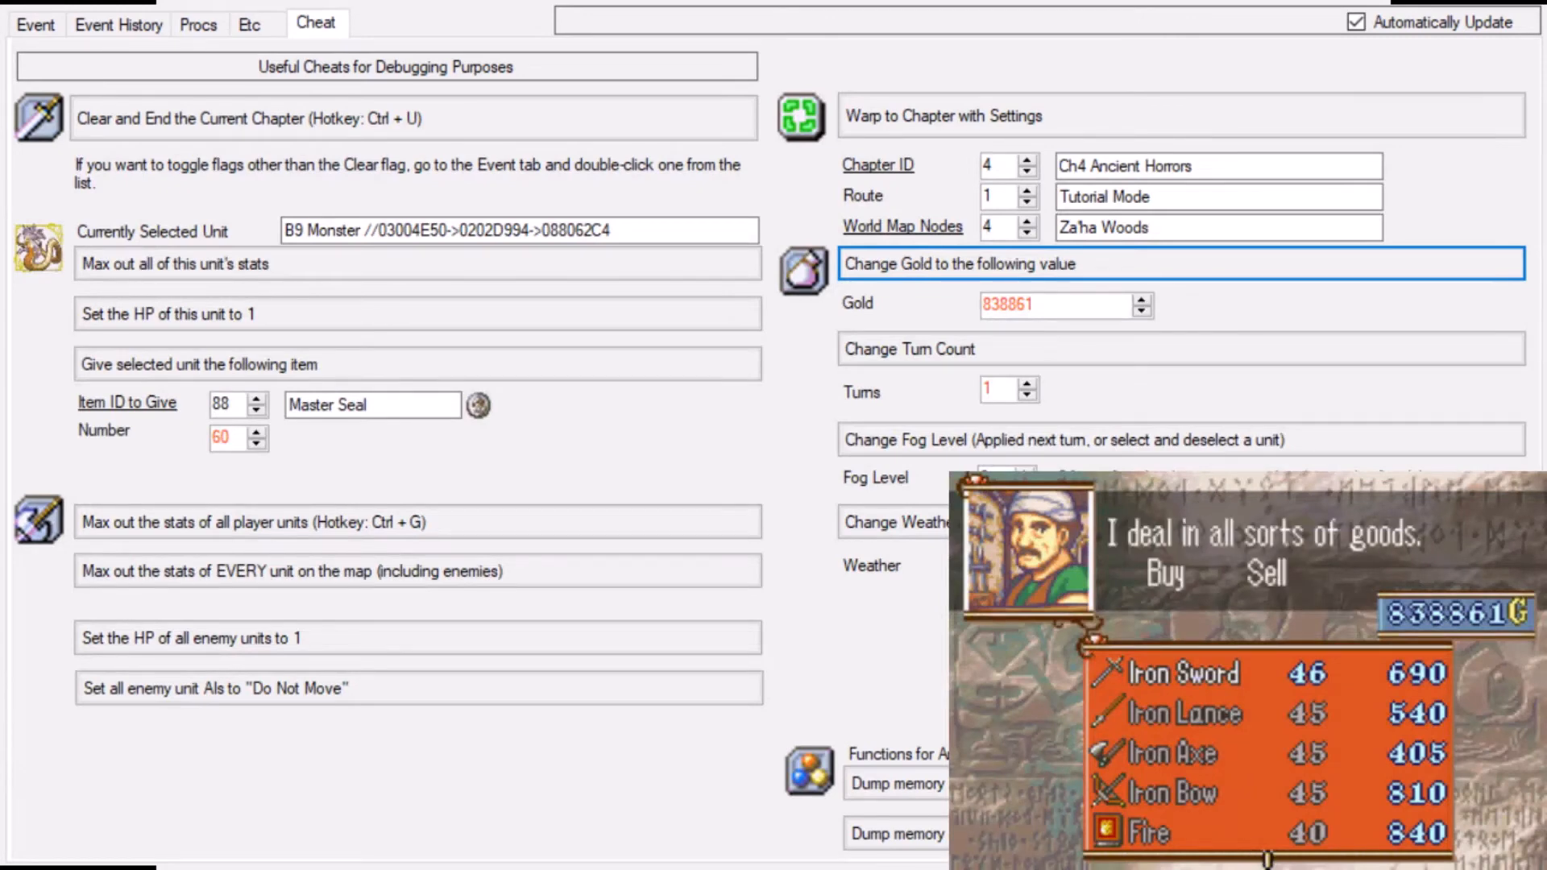
pyautogui.press('x')
pyautogui.press('x')
pyautogui.press('z')
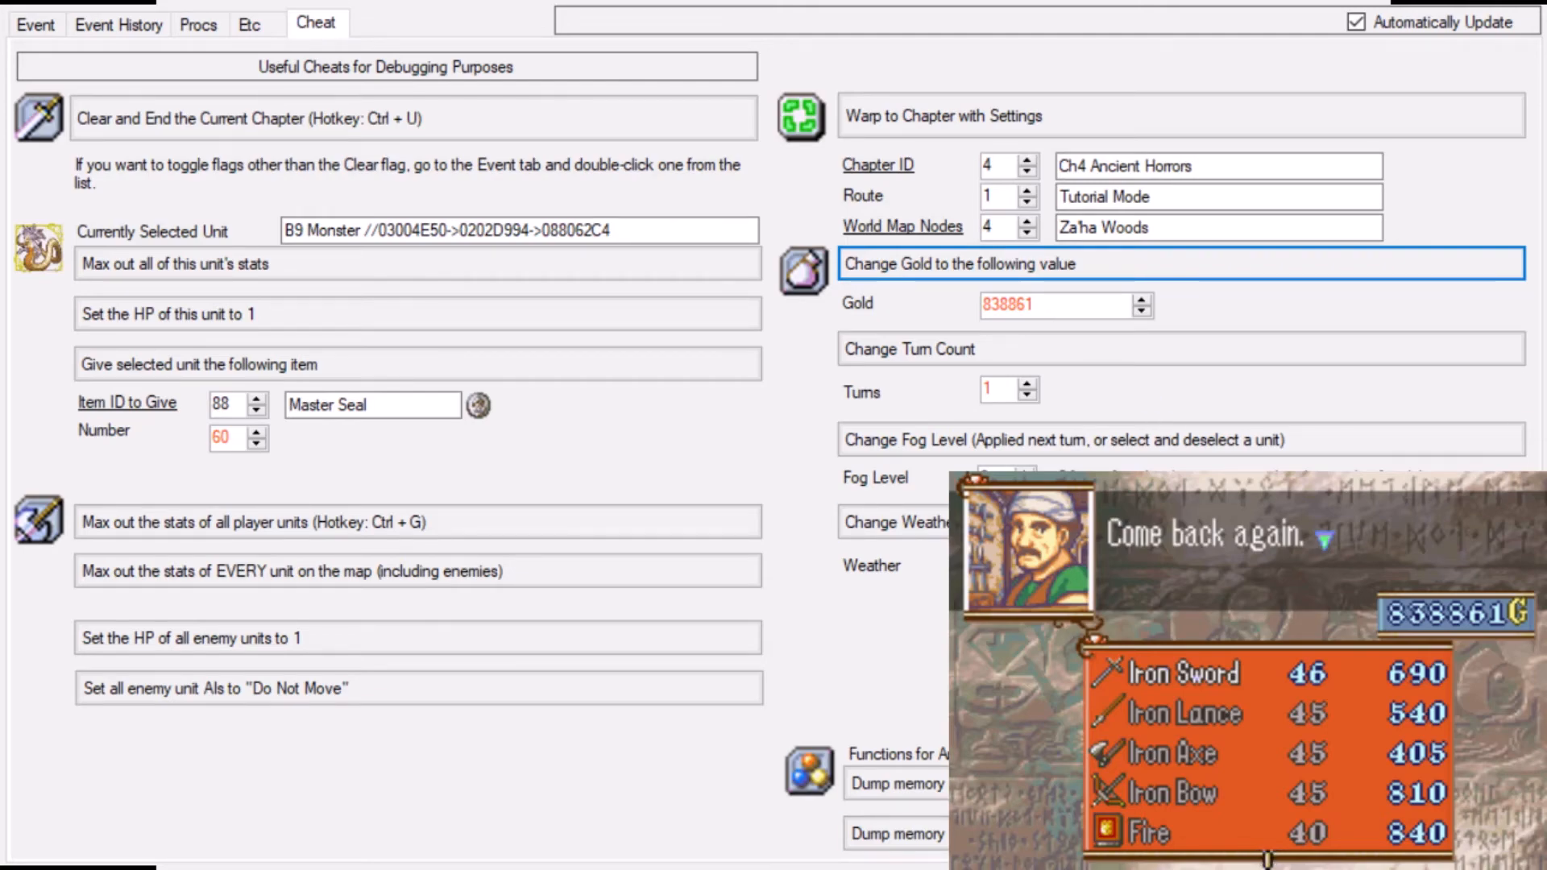
# - Leave the Armory and item management, and start the Chapter 4 battle from the preparations
pyautogui.press('z')
pyautogui.press('z')
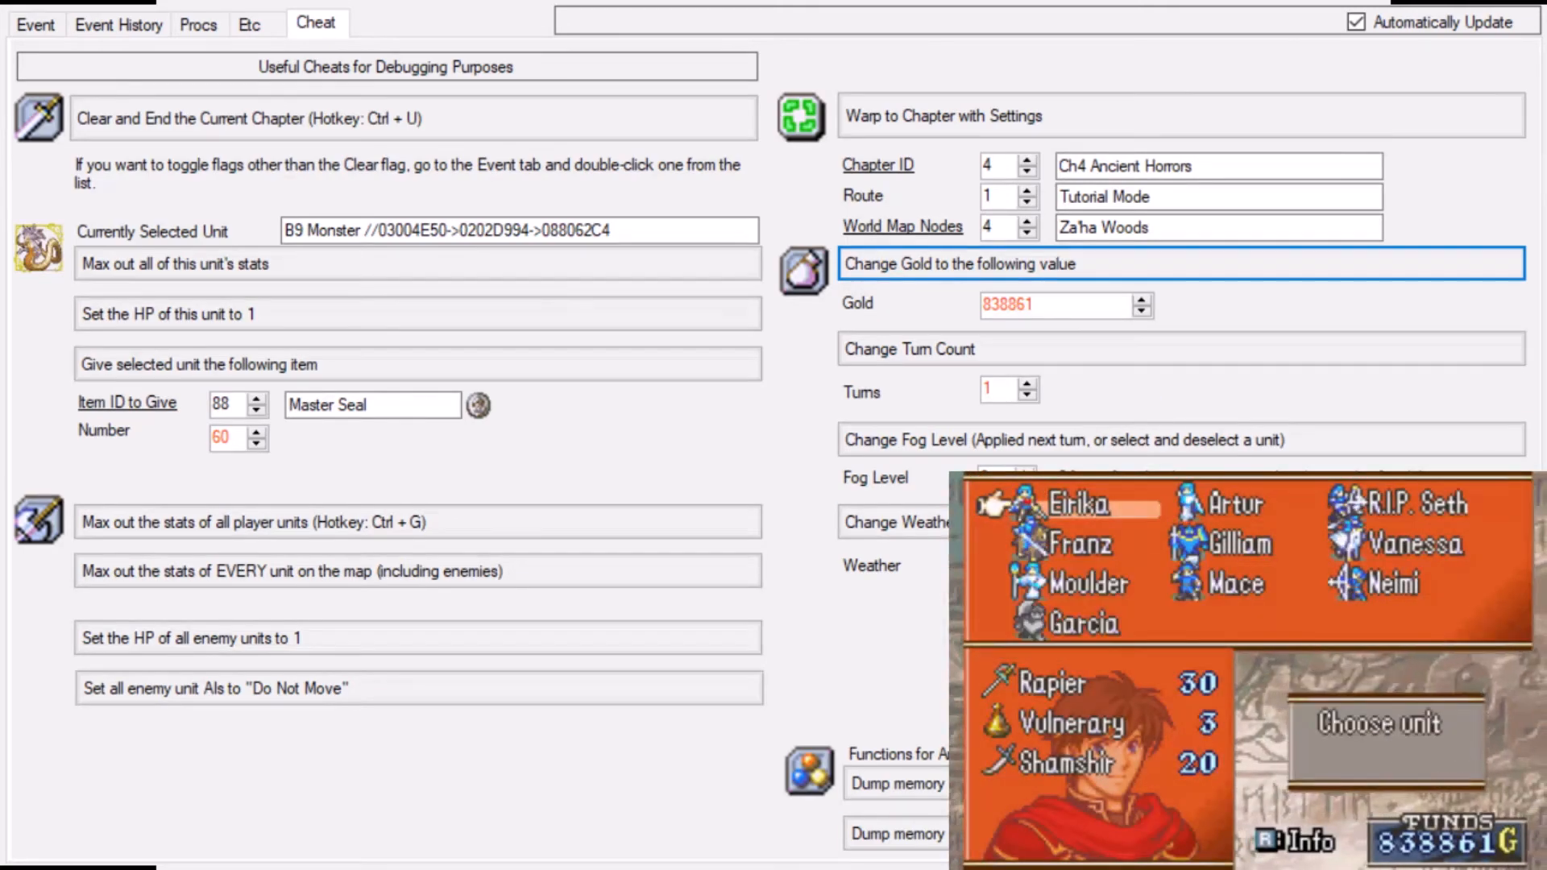
pyautogui.press('z')
pyautogui.press('z')
pyautogui.press('Return')
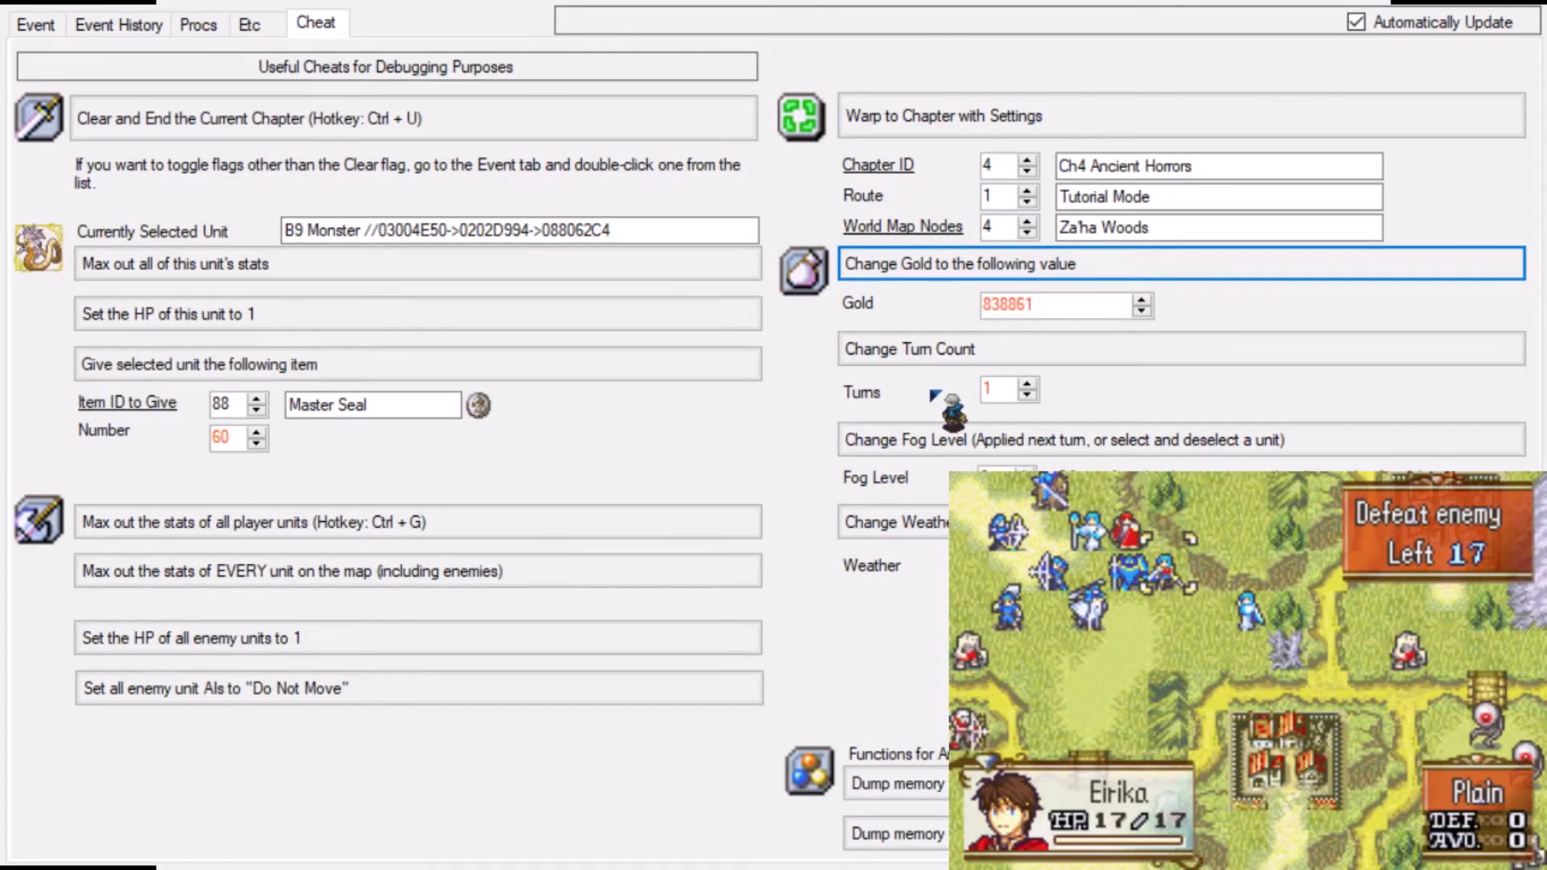
# - Apply fog to the chapter map with the fog level cheat, selecting and deselecting Eirika to refresh it
pyautogui.click(1080, 448)
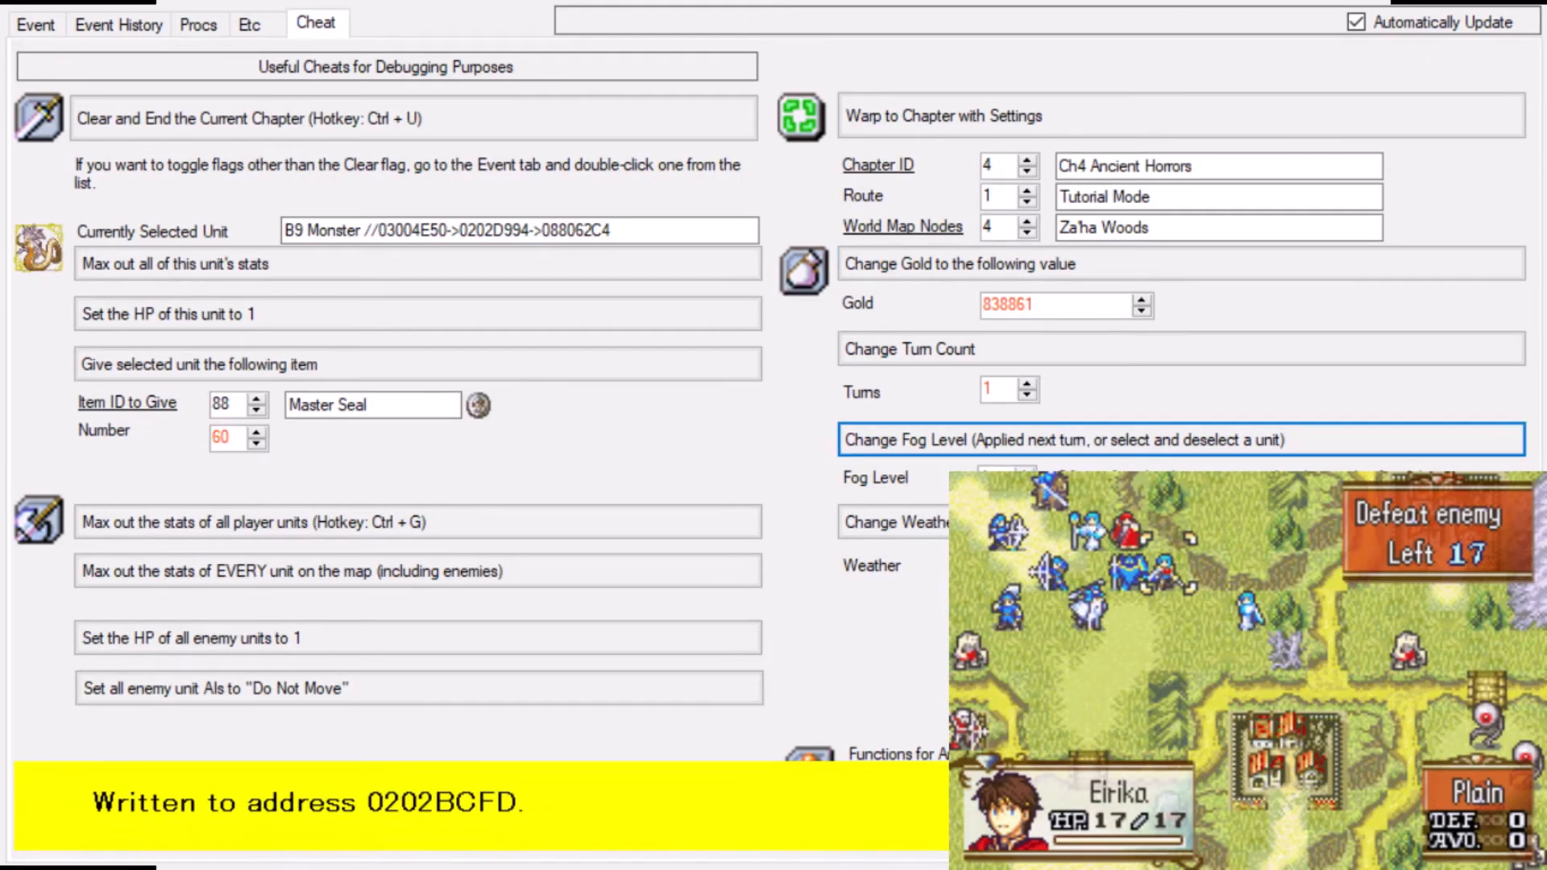
pyautogui.press('x')
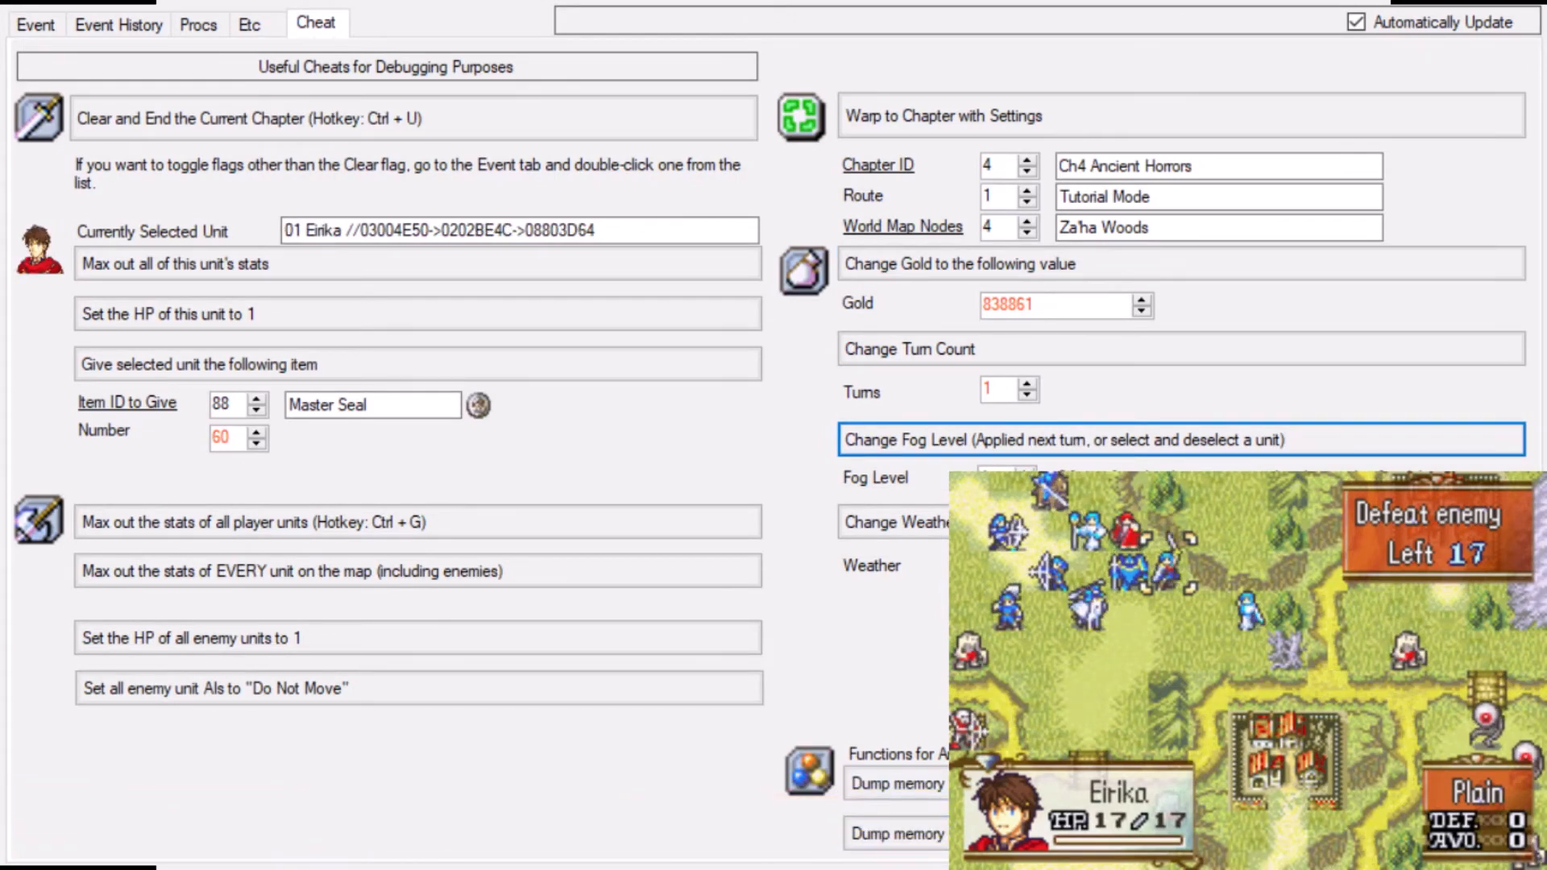
pyautogui.press('Left')
pyautogui.press('z')
# - Move the allied unit standing beside the red enemy one tile down and have it wait
pyautogui.press('Left')
pyautogui.press('Left')
pyautogui.press('Up')
pyautogui.press('x')
pyautogui.press('Down')
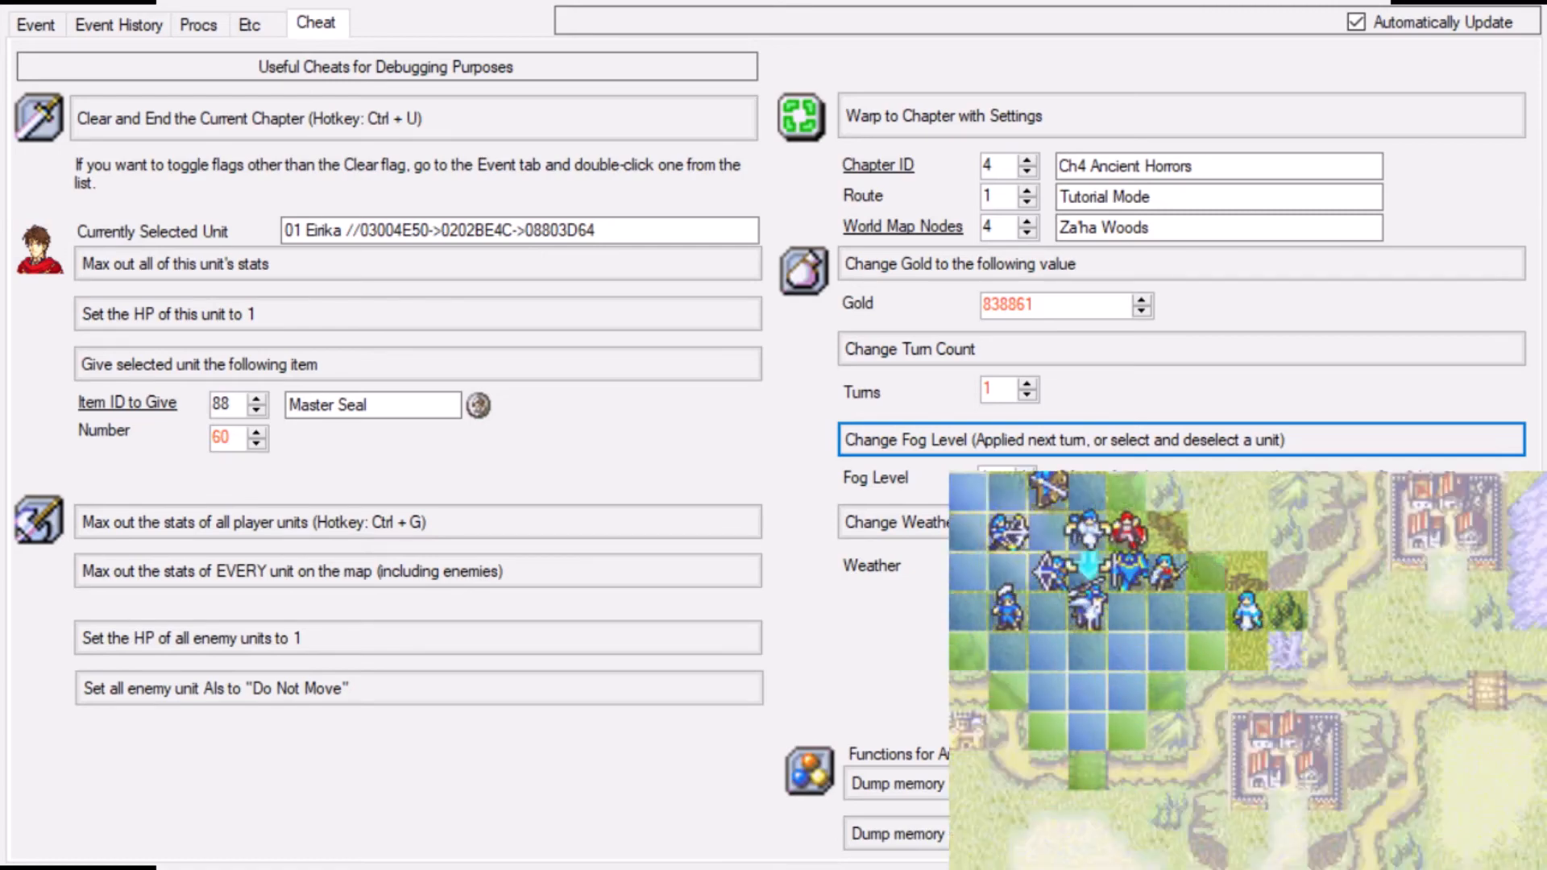
pyautogui.press('x')
pyautogui.press('Up')
pyautogui.press('x')
pyautogui.press('Right')
pyautogui.press('Right')
pyautogui.press('x')
pyautogui.press('Left')
pyautogui.press('Left')
pyautogui.press('Up')
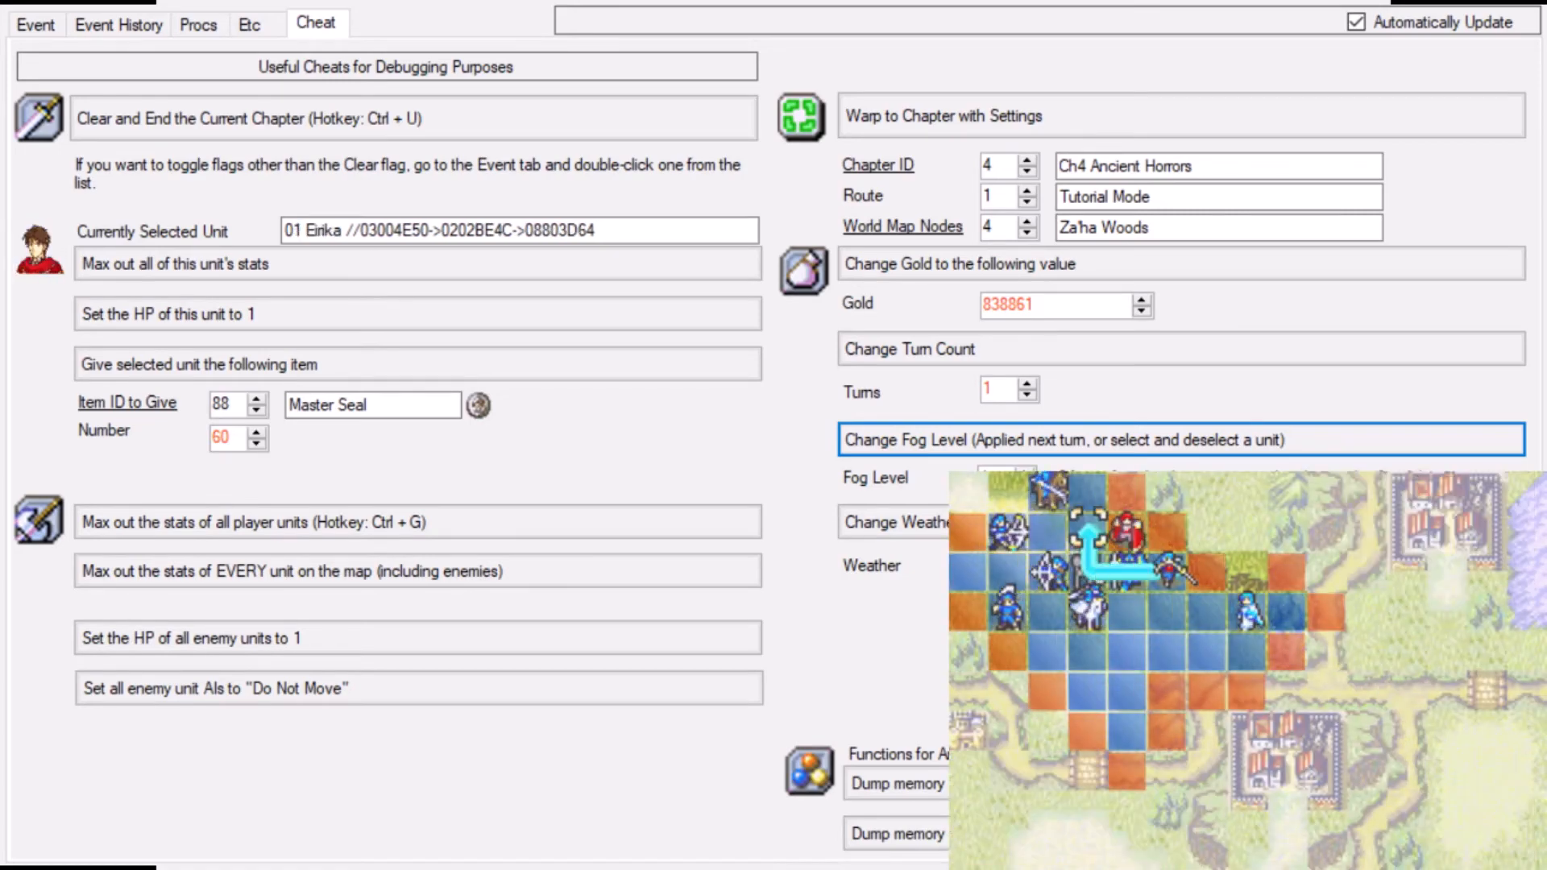
pyautogui.press('x')
pyautogui.press('x')
pyautogui.press('z')
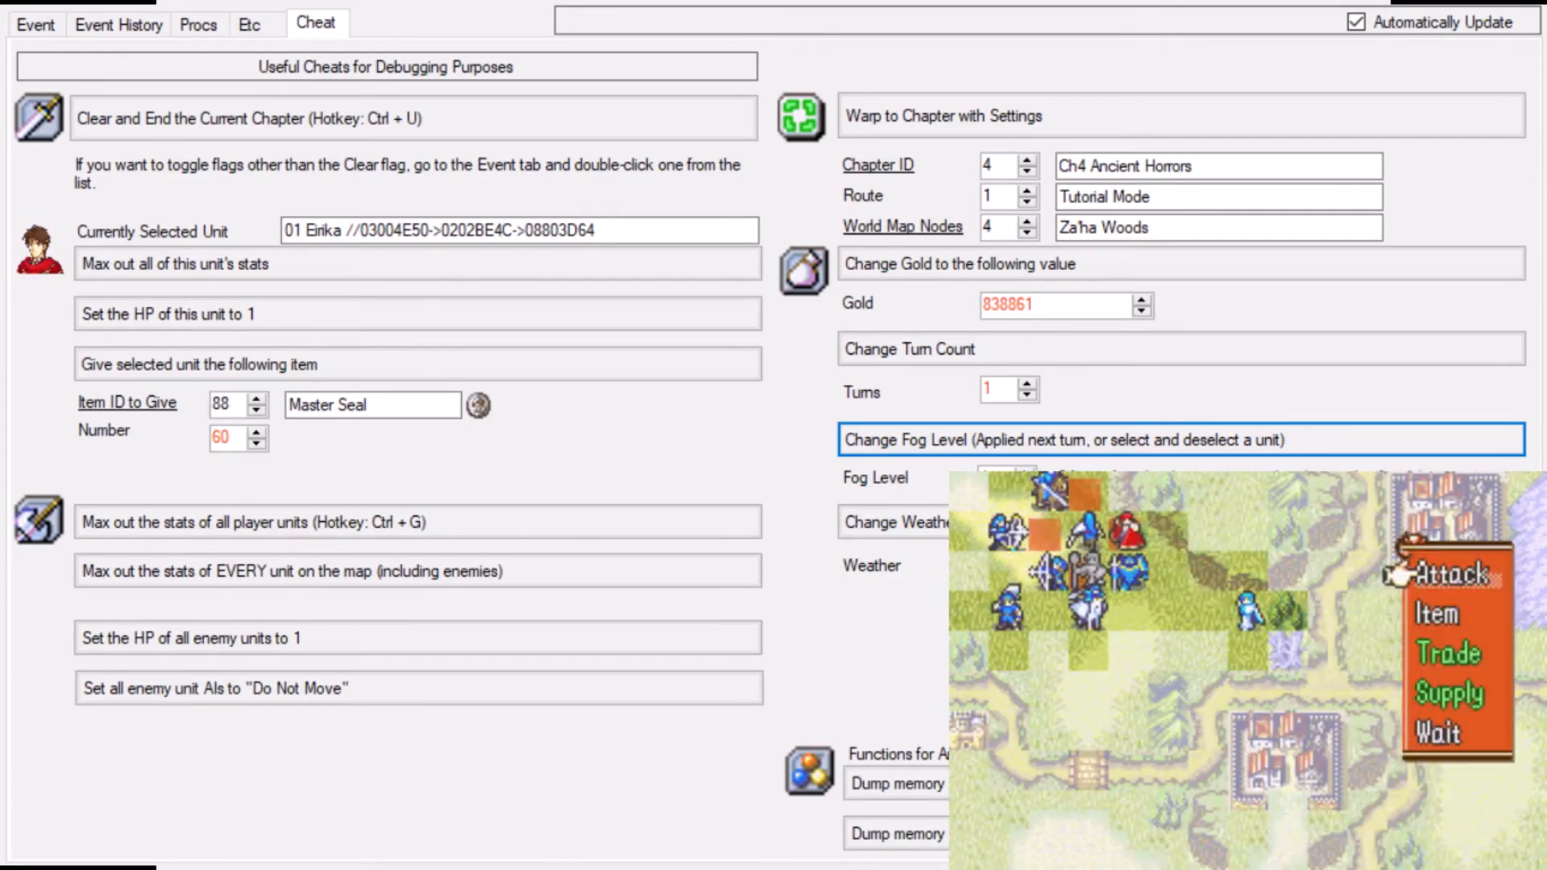
pyautogui.press('z')
pyautogui.press('Down')
pyautogui.press('Left')
pyautogui.press('Up')
pyautogui.press('x')
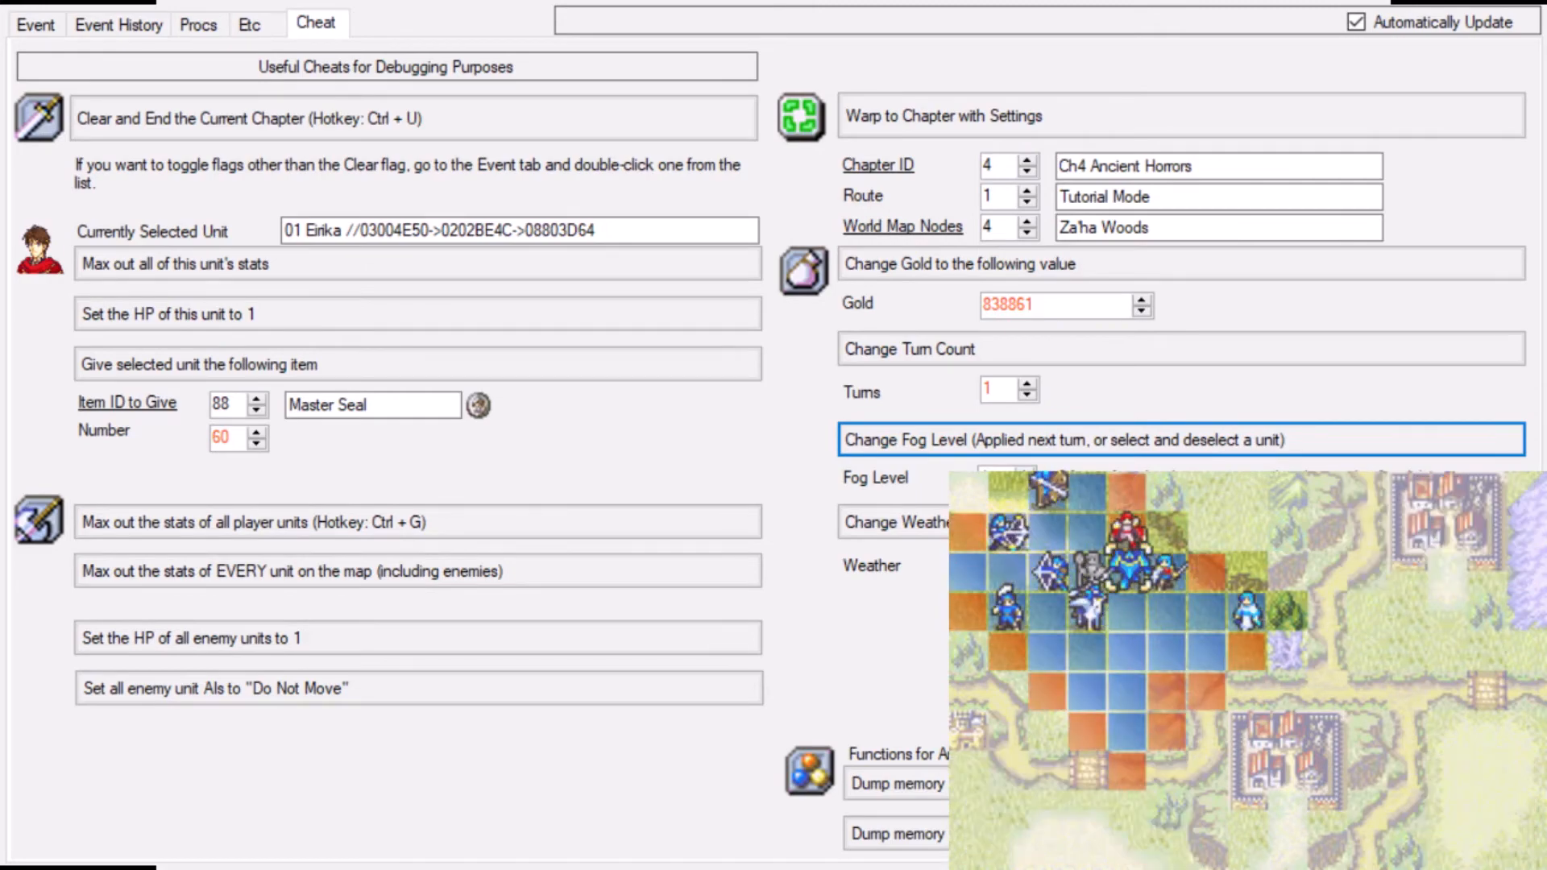
pyautogui.press('z')
# - Move Eirika onto the vacated tile beside Saleh and attack him
pyautogui.press('Right')
pyautogui.press('x')
pyautogui.press('Left')
pyautogui.press('Left')
pyautogui.press('Up')
pyautogui.press('x')
pyautogui.press('x')
pyautogui.press('x')
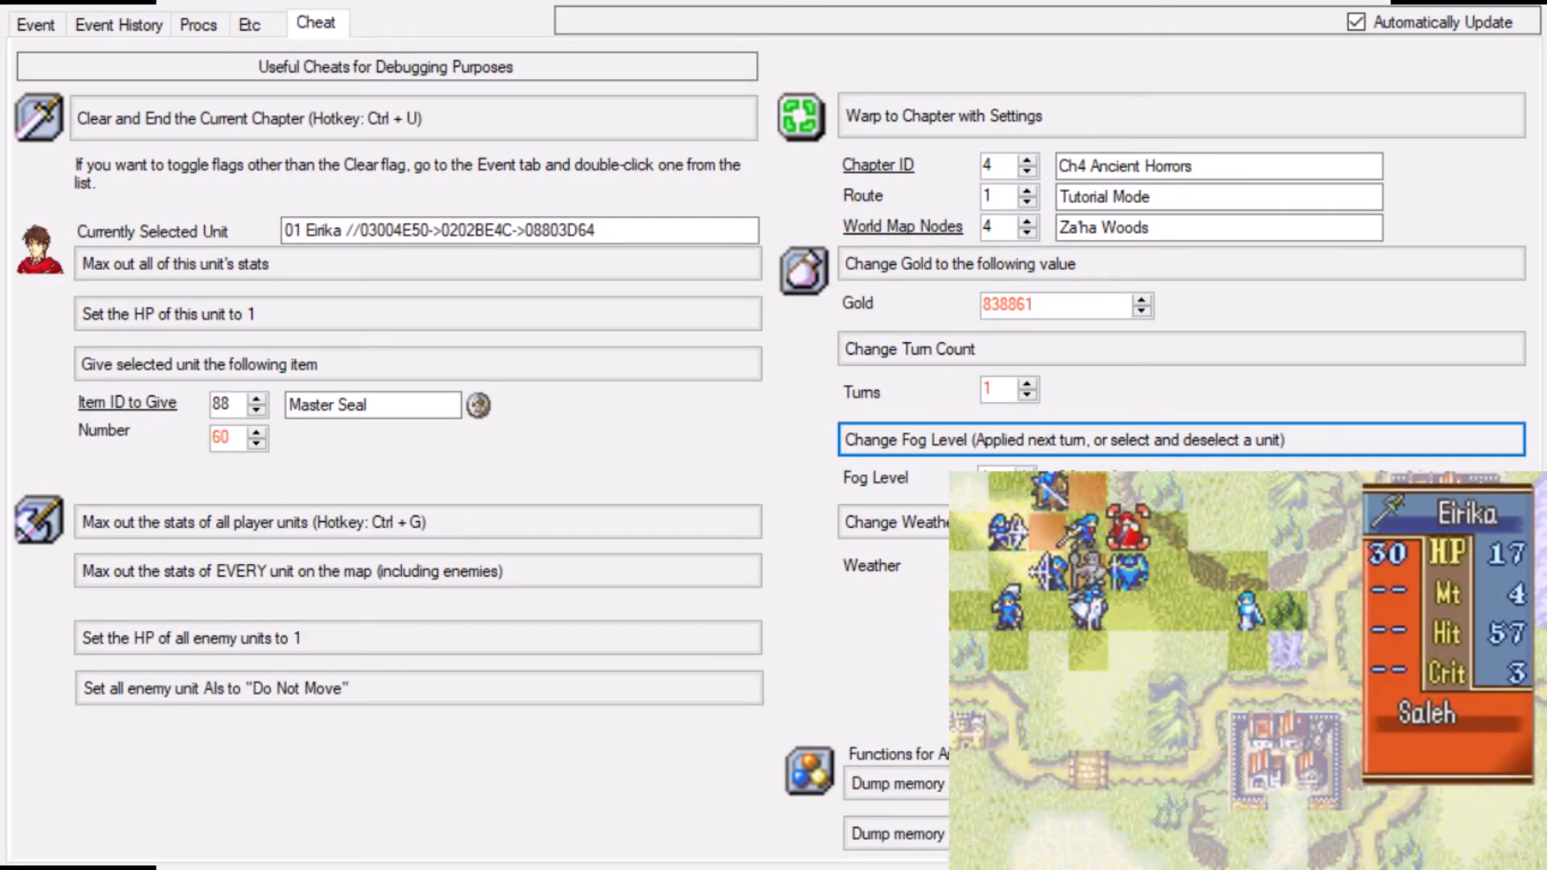
pyautogui.press('x')
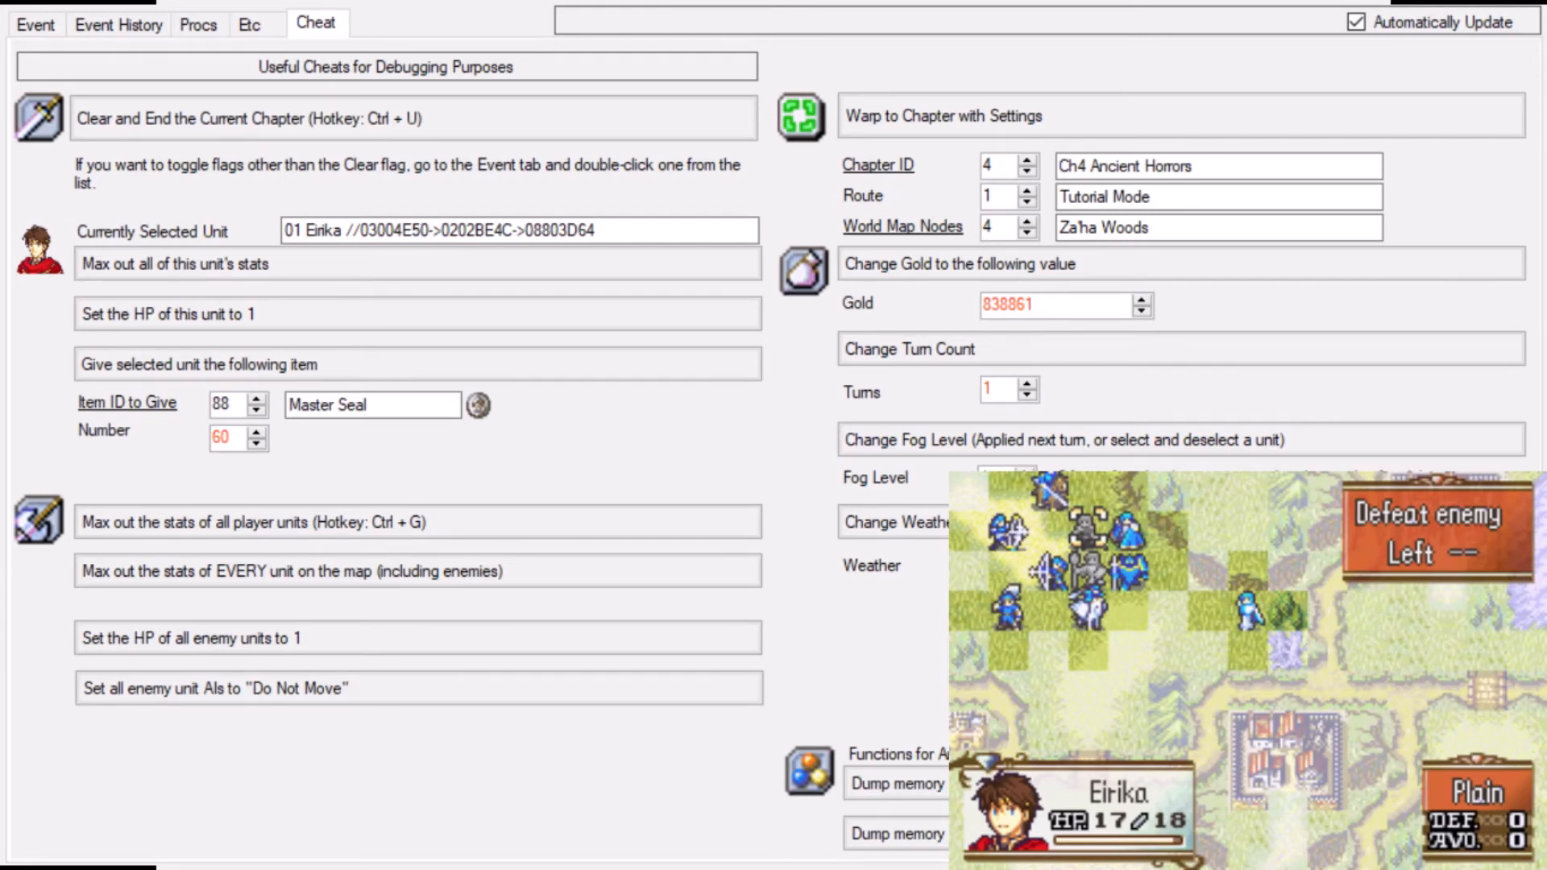
# - Apply the weather cheat twice and check the map display around Eirika with the map cursor
pyautogui.click(897, 523)
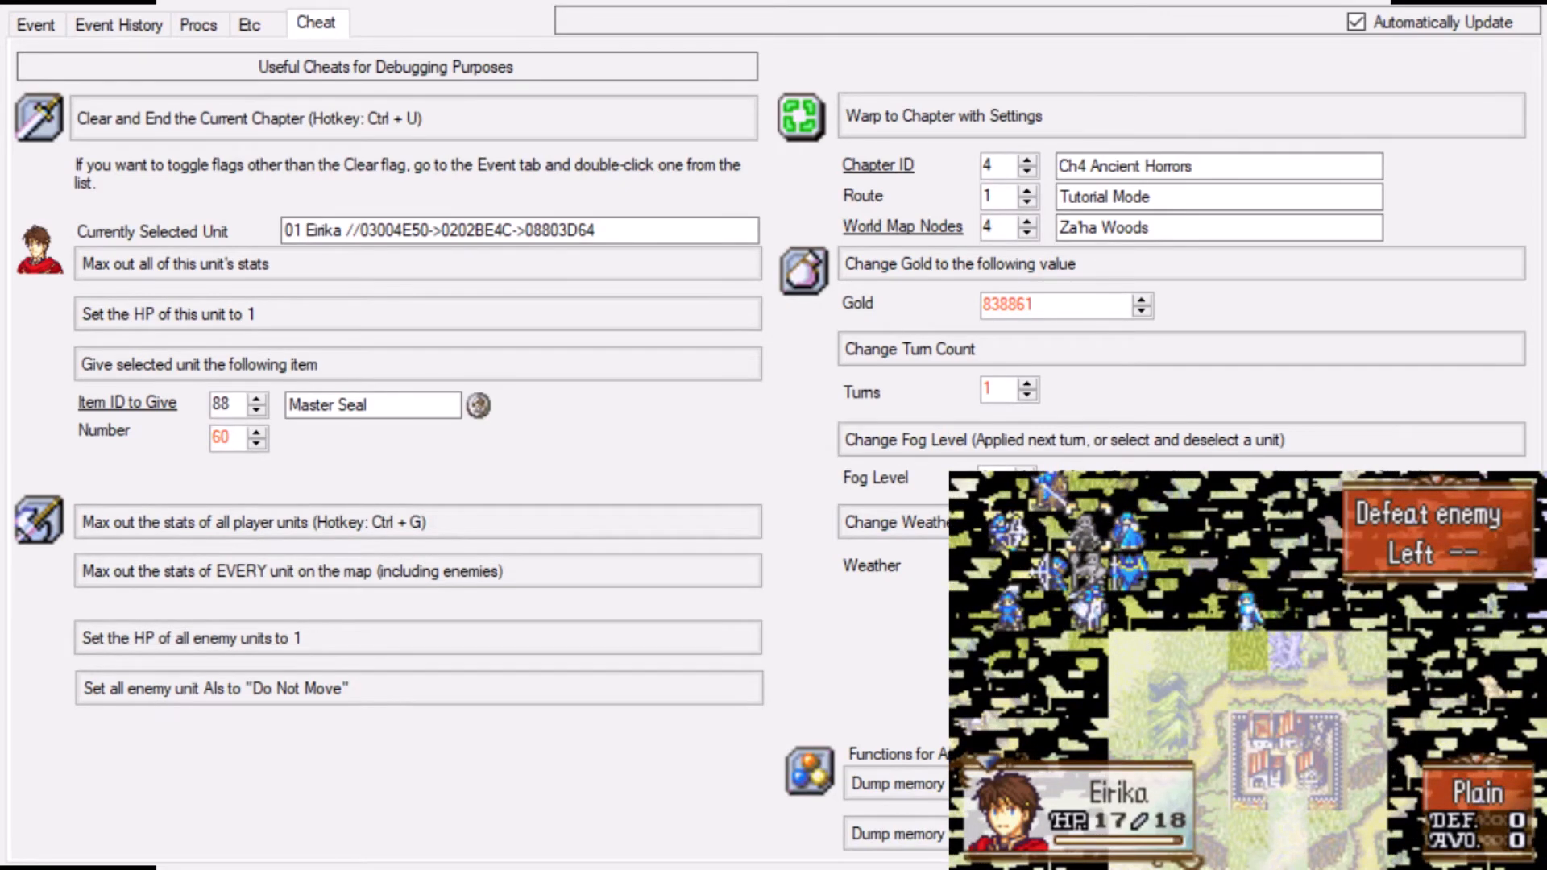
pyautogui.click(896, 522)
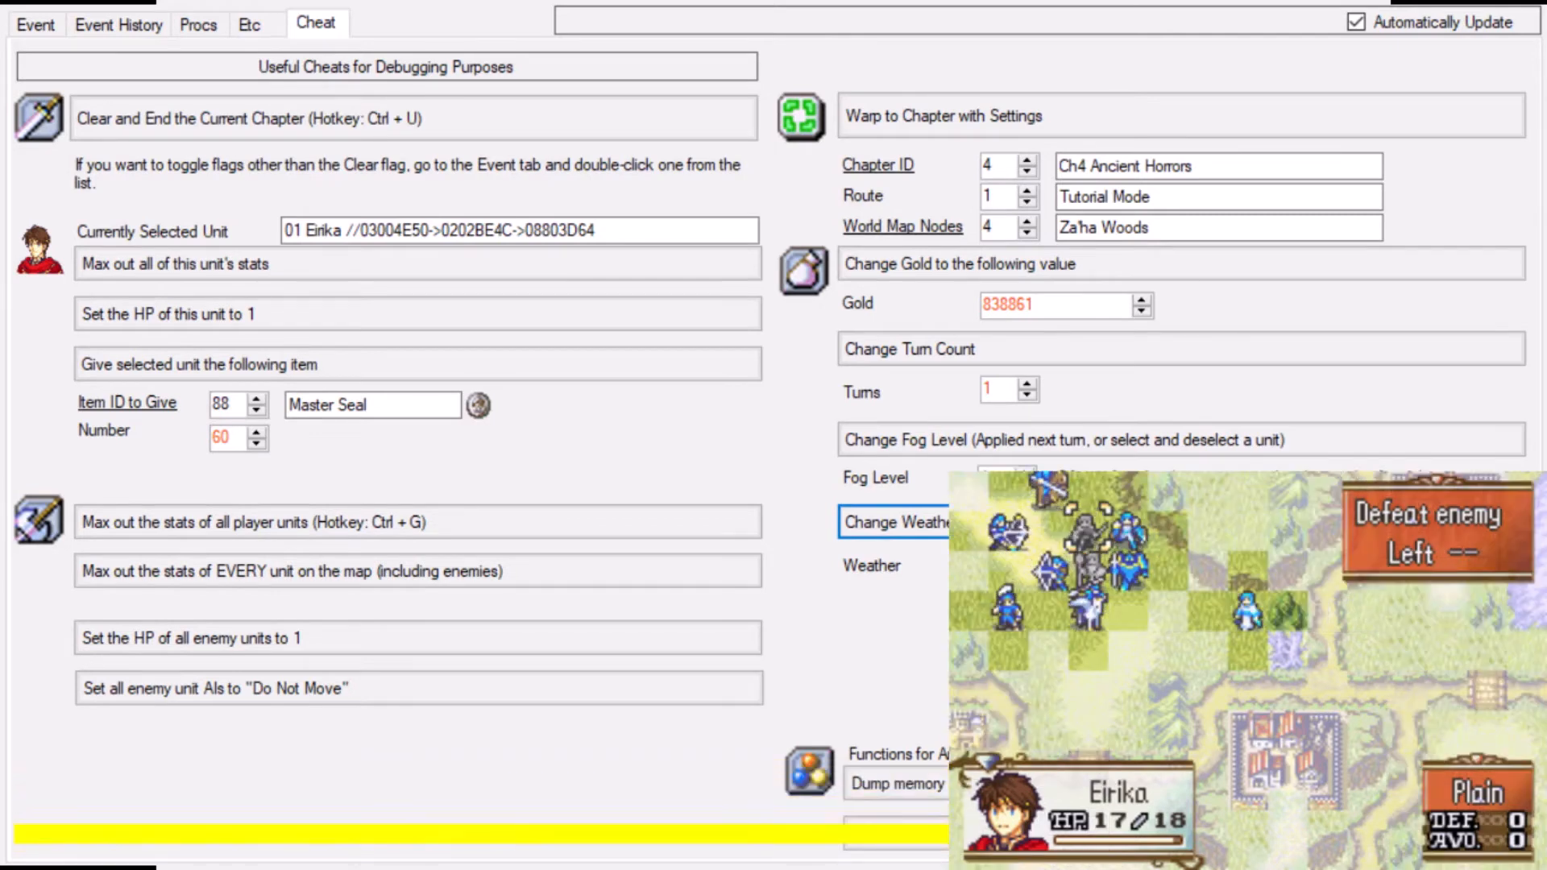
pyautogui.press('Down')
pyautogui.press('Down')
pyautogui.press('Right')
pyautogui.press('Up')
pyautogui.press('Up')
pyautogui.press('Left')
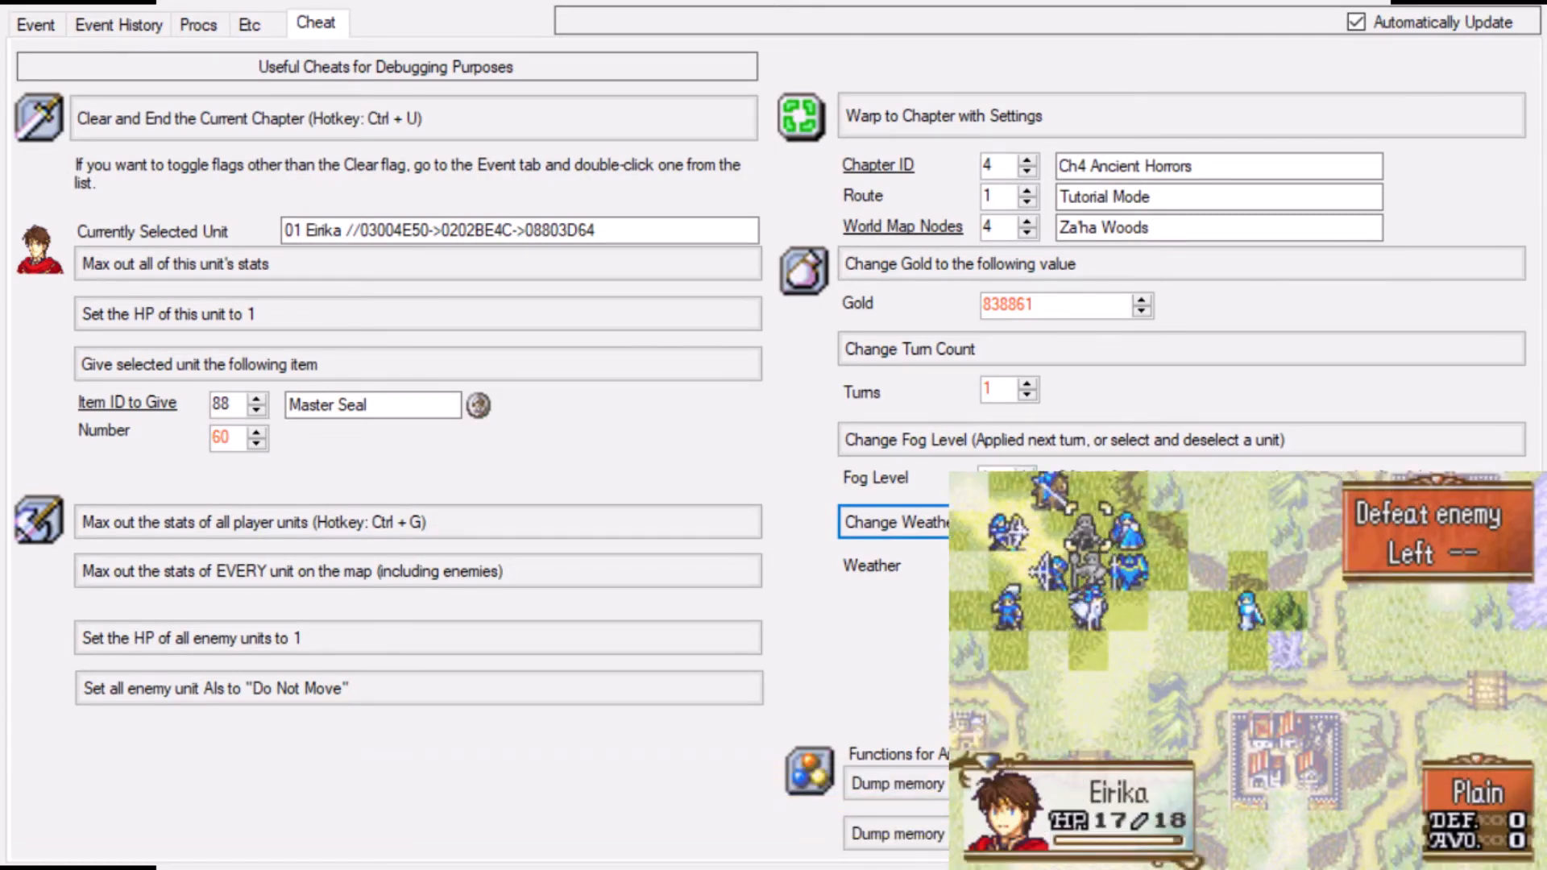
pyautogui.press('Left')
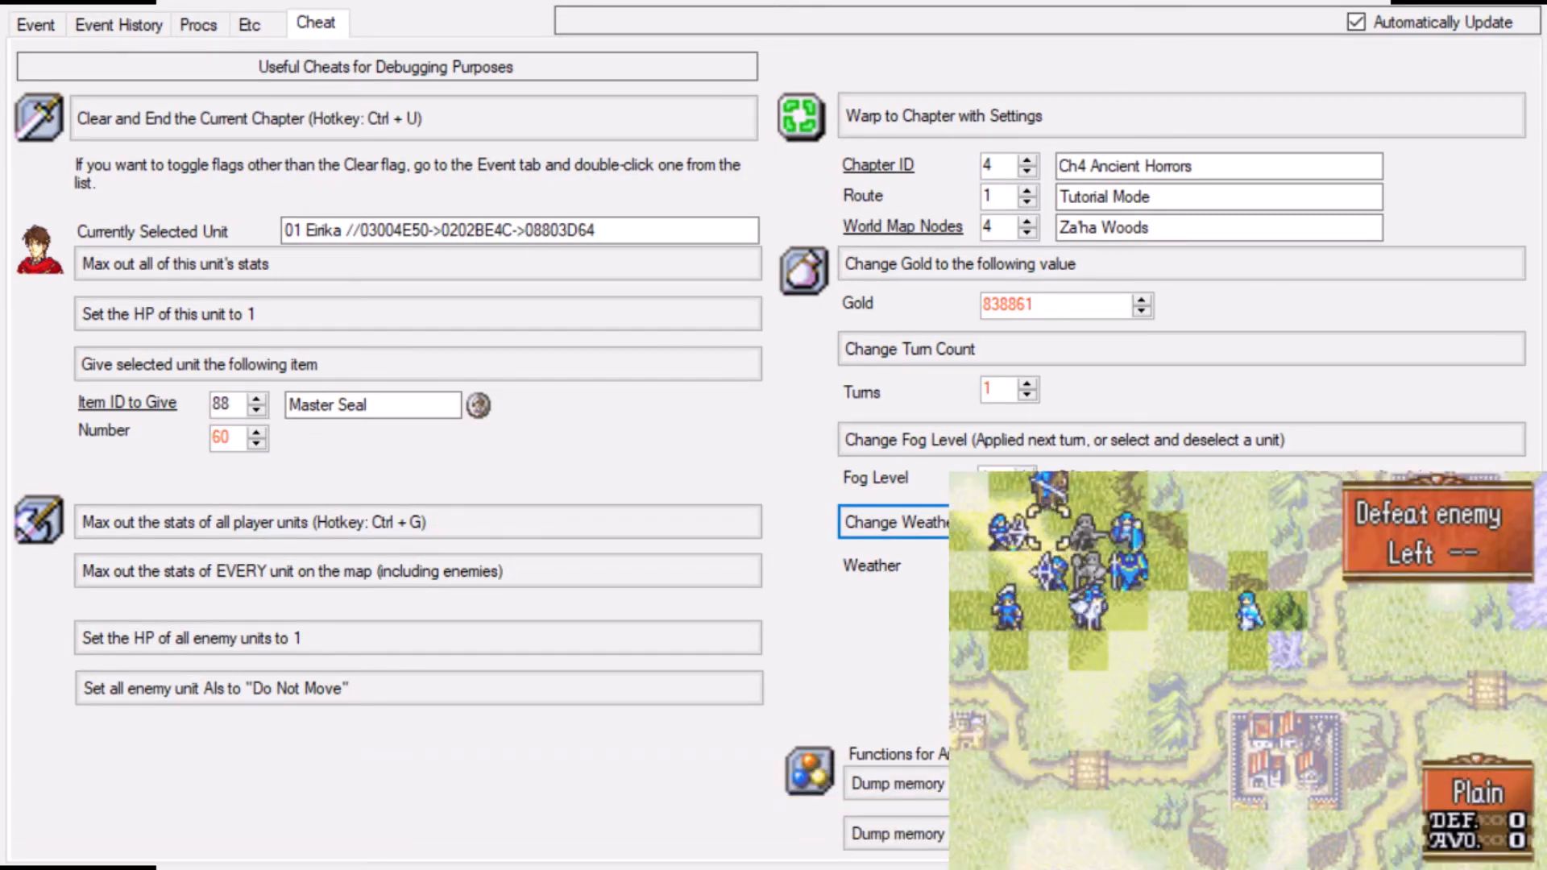
# - Clear the map's fog with the fog level cheat, selecting and deselecting R.I.P. Seth to refresh it
pyautogui.click(1064, 440)
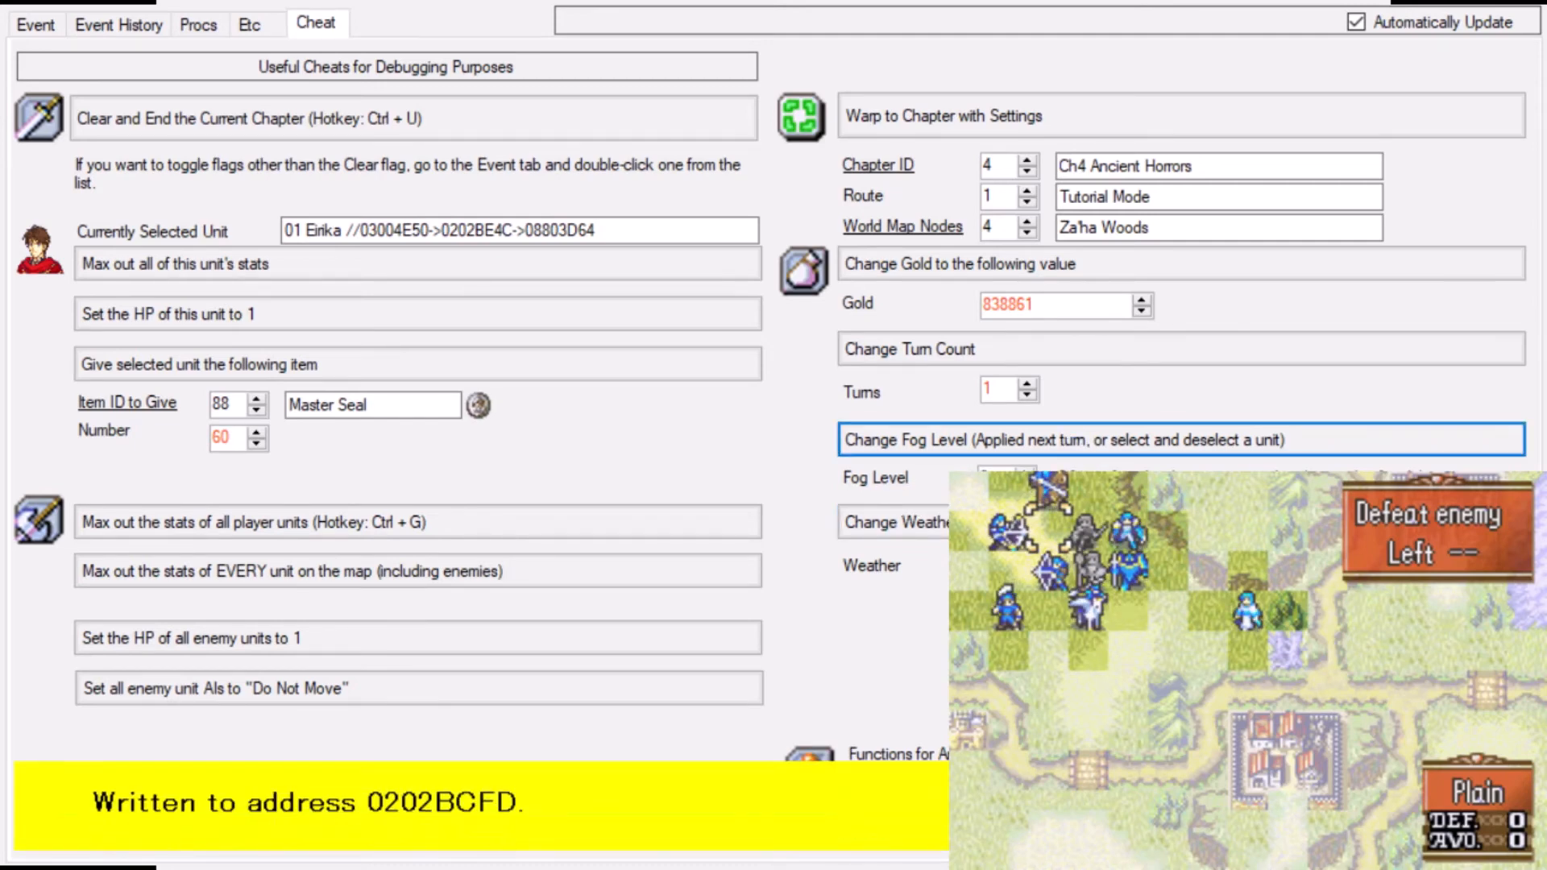
pyautogui.press('Left')
pyautogui.press('x')
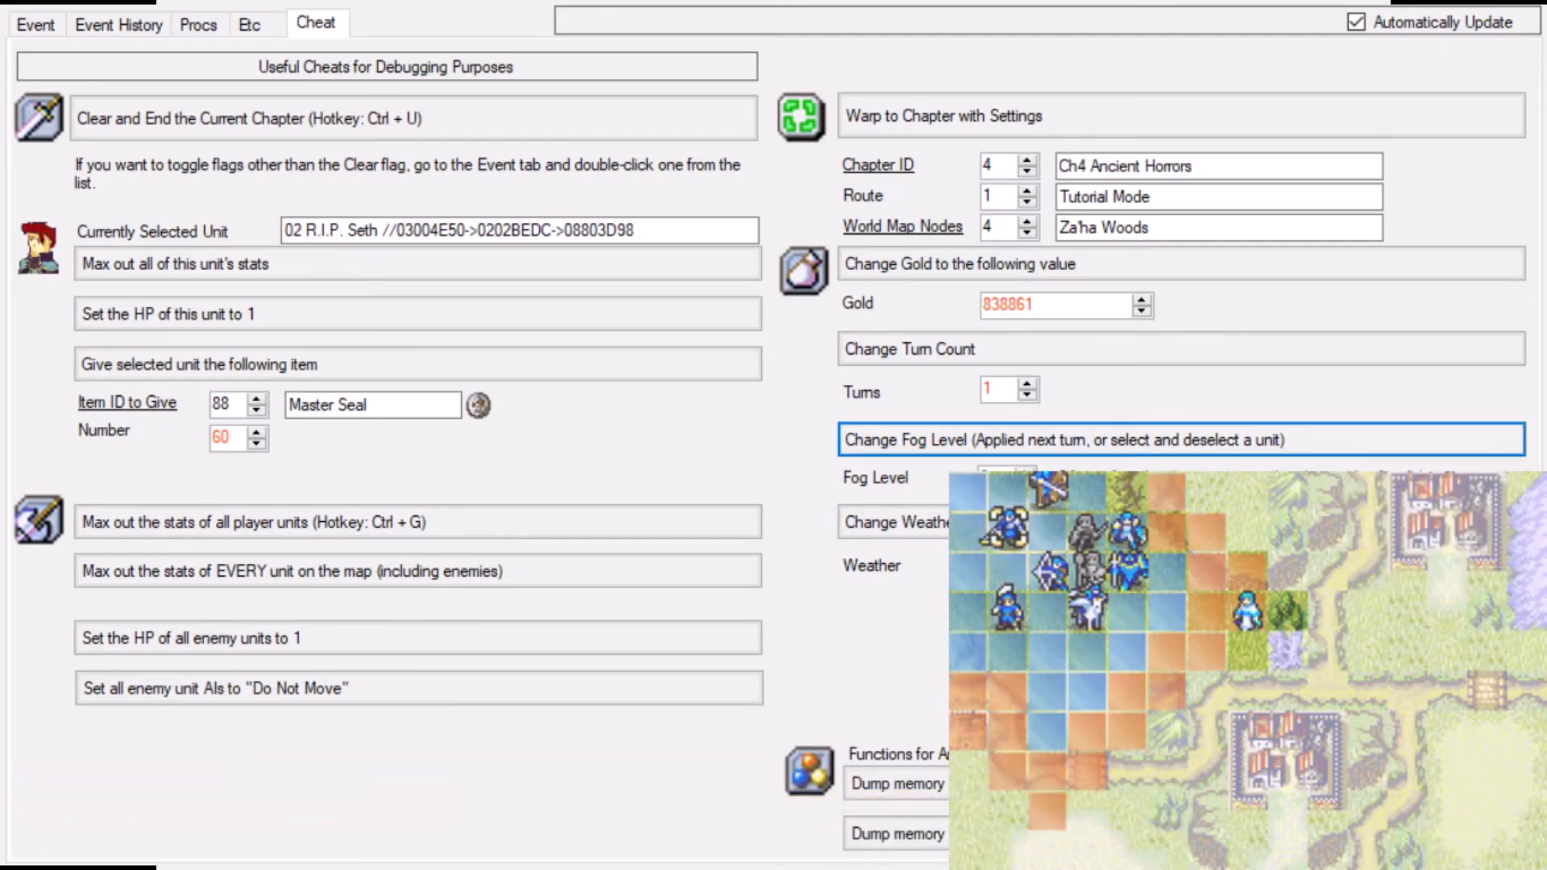
pyautogui.press('z')
pyautogui.press('x')
pyautogui.press('z')
# - Examine the terrain and enemy positions on the Chapter 4 map around the river and village
pyautogui.press('Right')
pyautogui.press('Right')
pyautogui.press('Right')
pyautogui.press('Right')
pyautogui.press('Right')
pyautogui.press('Right')
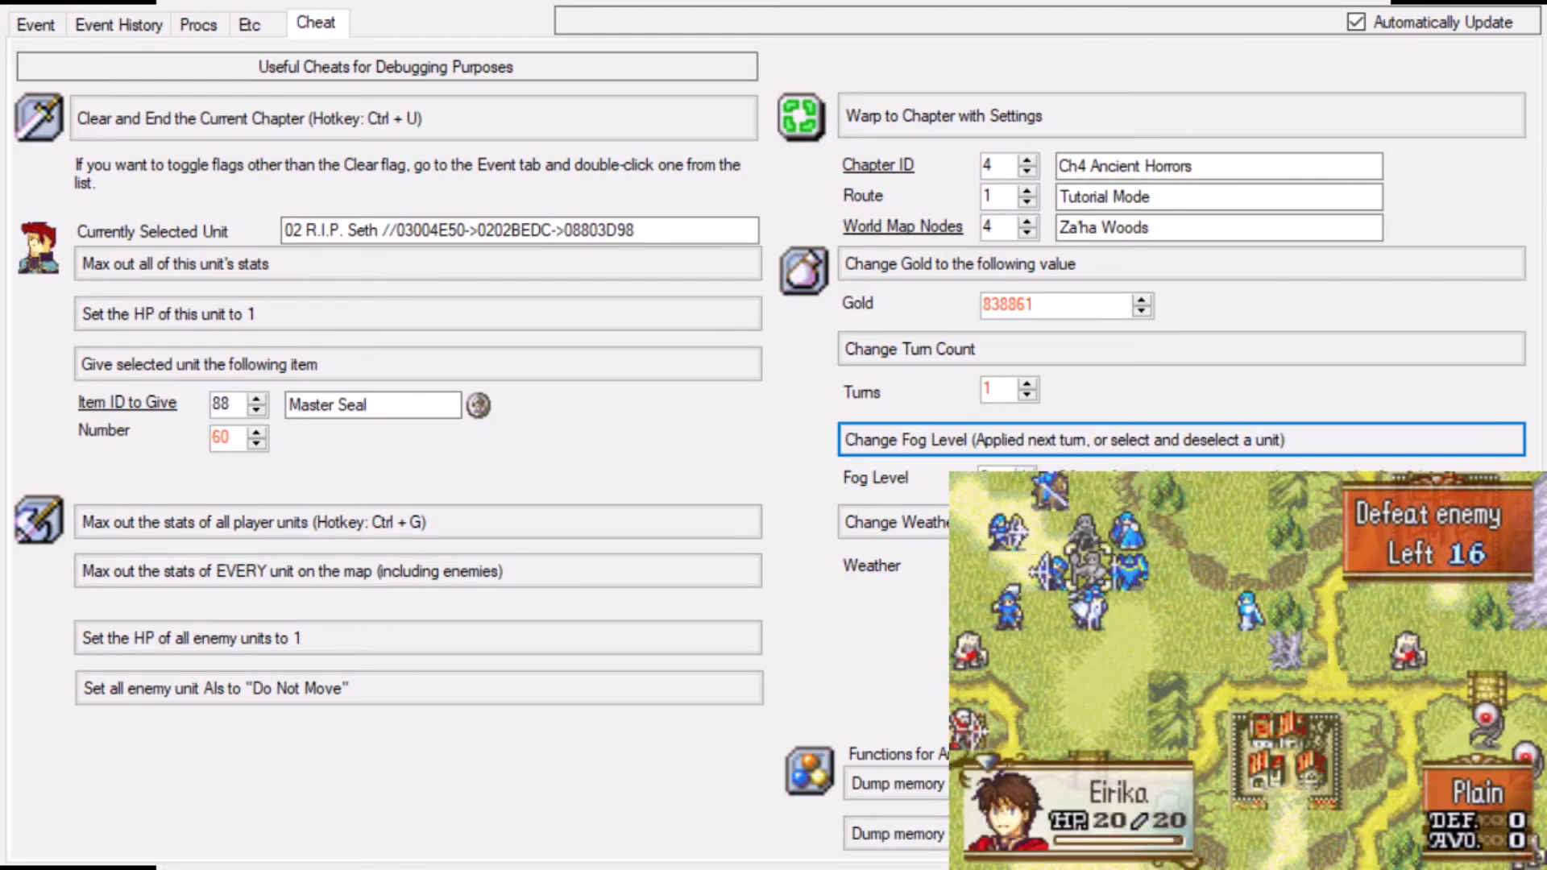
pyautogui.press('Down')
pyautogui.press('Down')
pyautogui.press('Down')
pyautogui.press('Down')
pyautogui.press('Down')
pyautogui.press('Up')
pyautogui.press('Up')
pyautogui.press('Up')
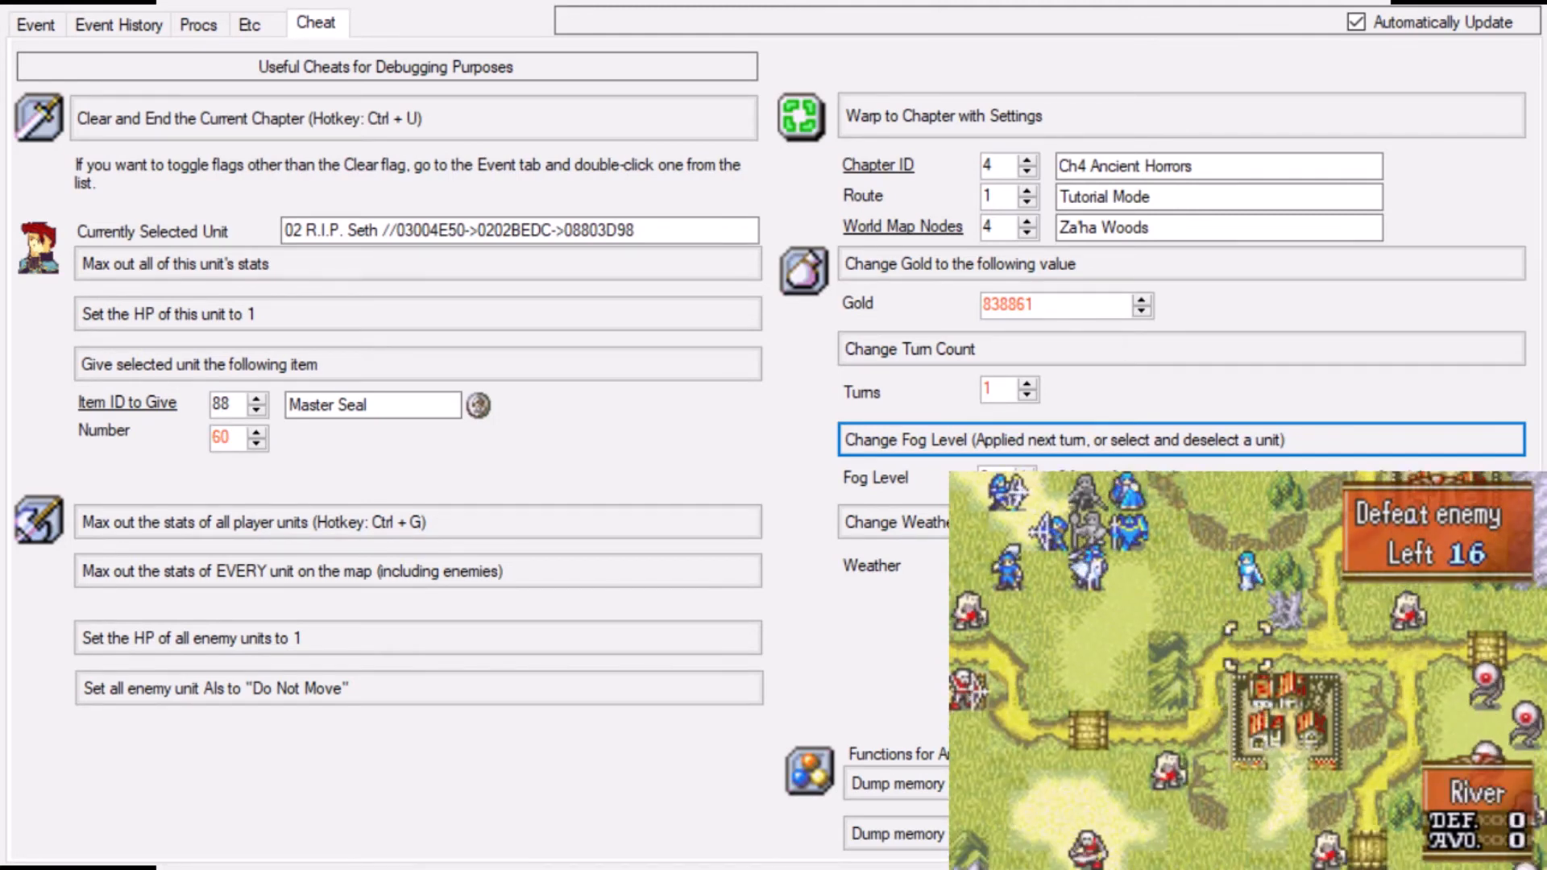
pyautogui.press('Up')
pyautogui.press('Up')
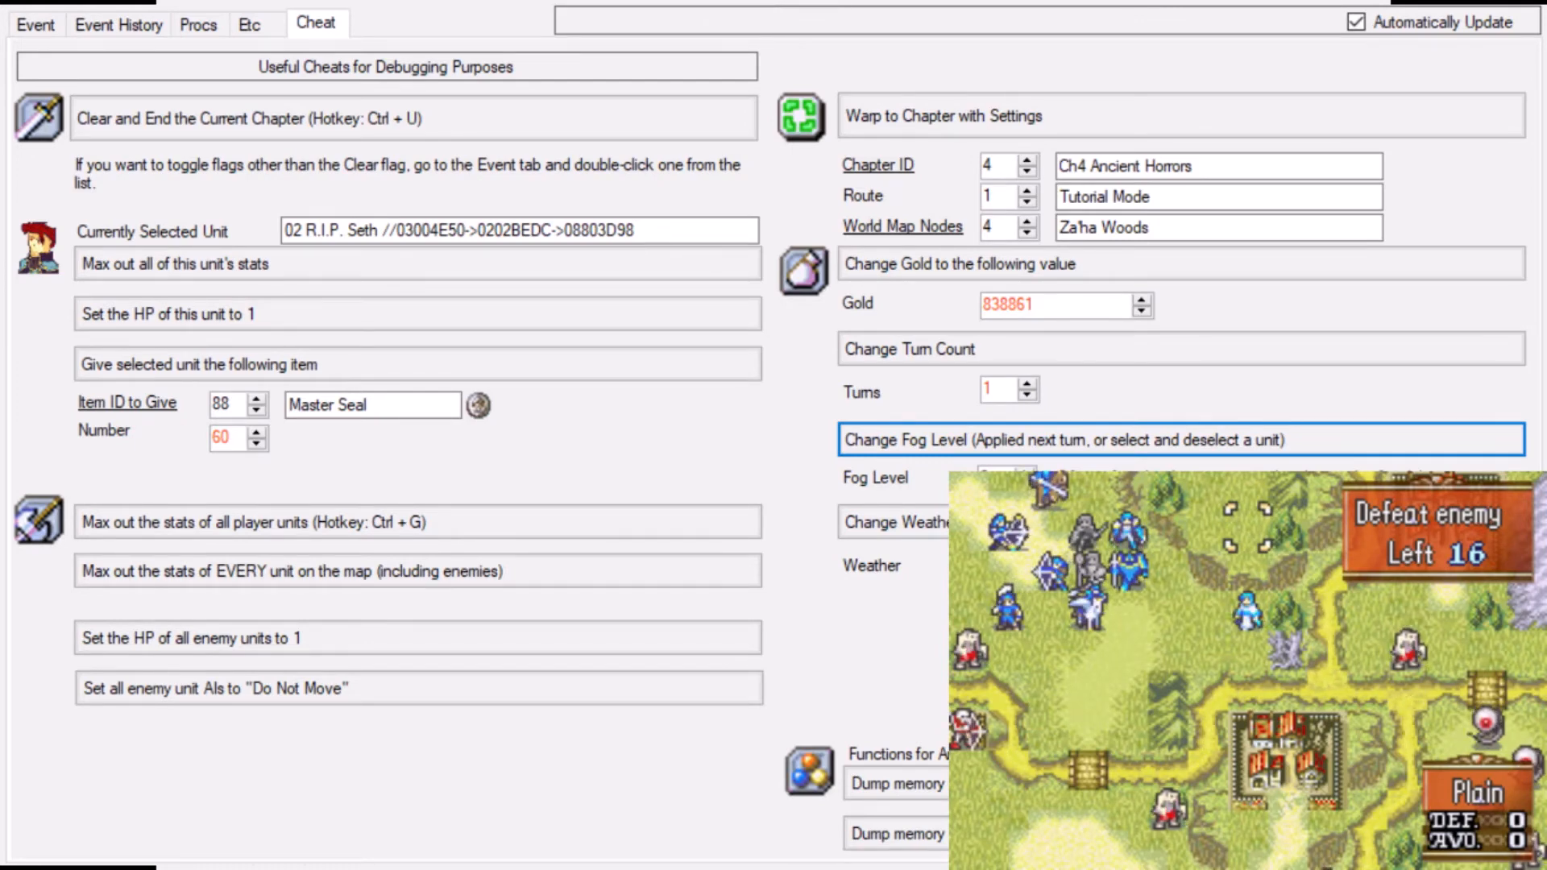
pyautogui.press('Left')
pyautogui.press('Down')
pyautogui.press('Down')
pyautogui.press('Down')
pyautogui.press('Down')
pyautogui.press('Down')
pyautogui.press('Down')
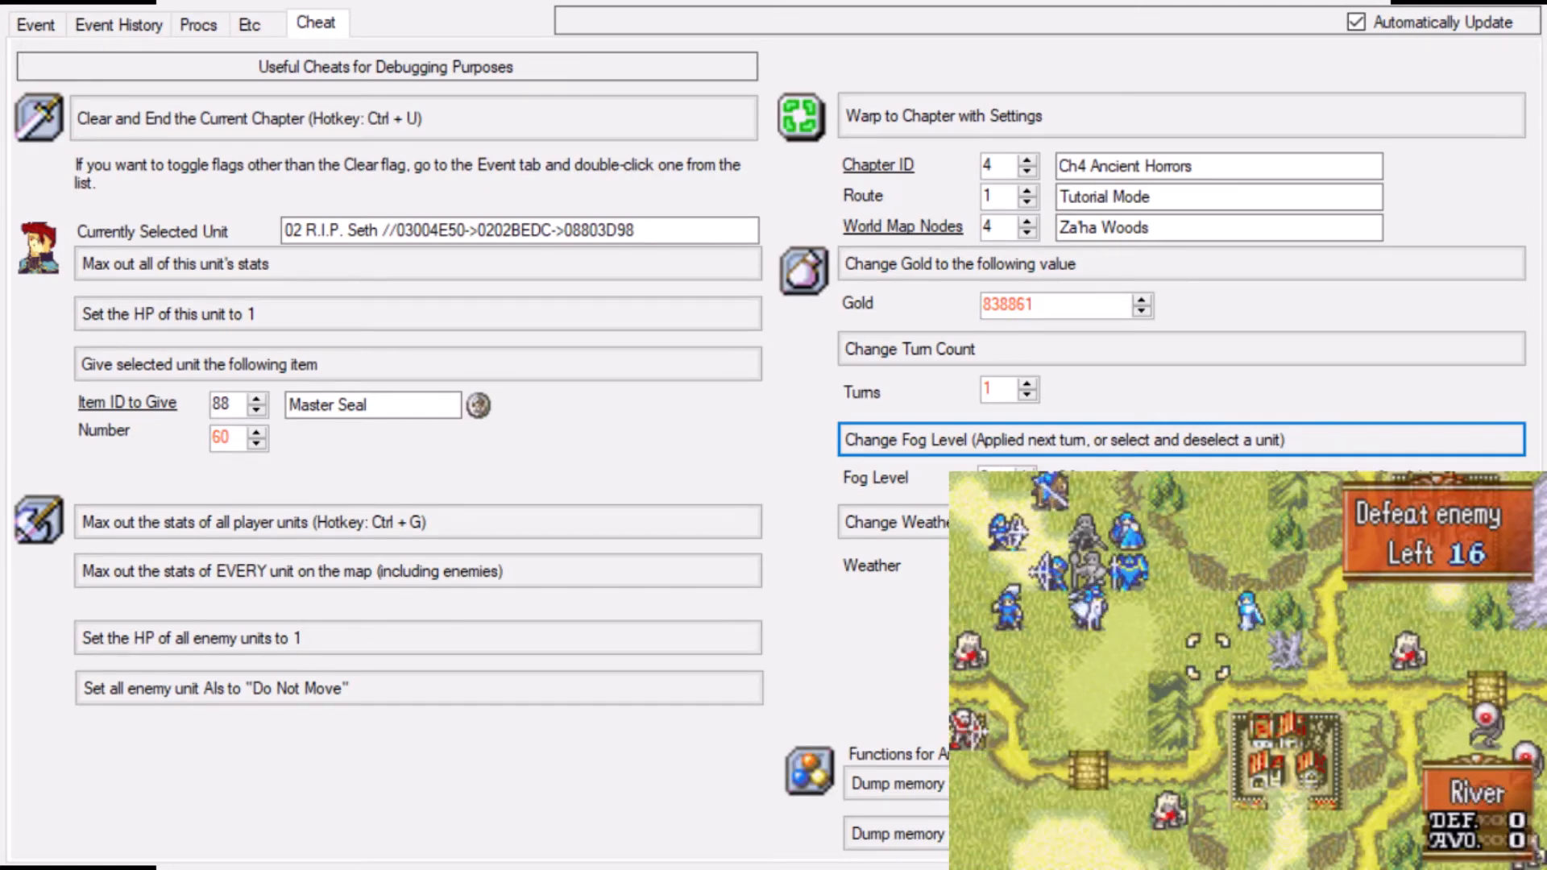
pyautogui.press('Down')
pyautogui.press('Up')
pyautogui.press('Up')
pyautogui.press('Up')
pyautogui.press('Up')
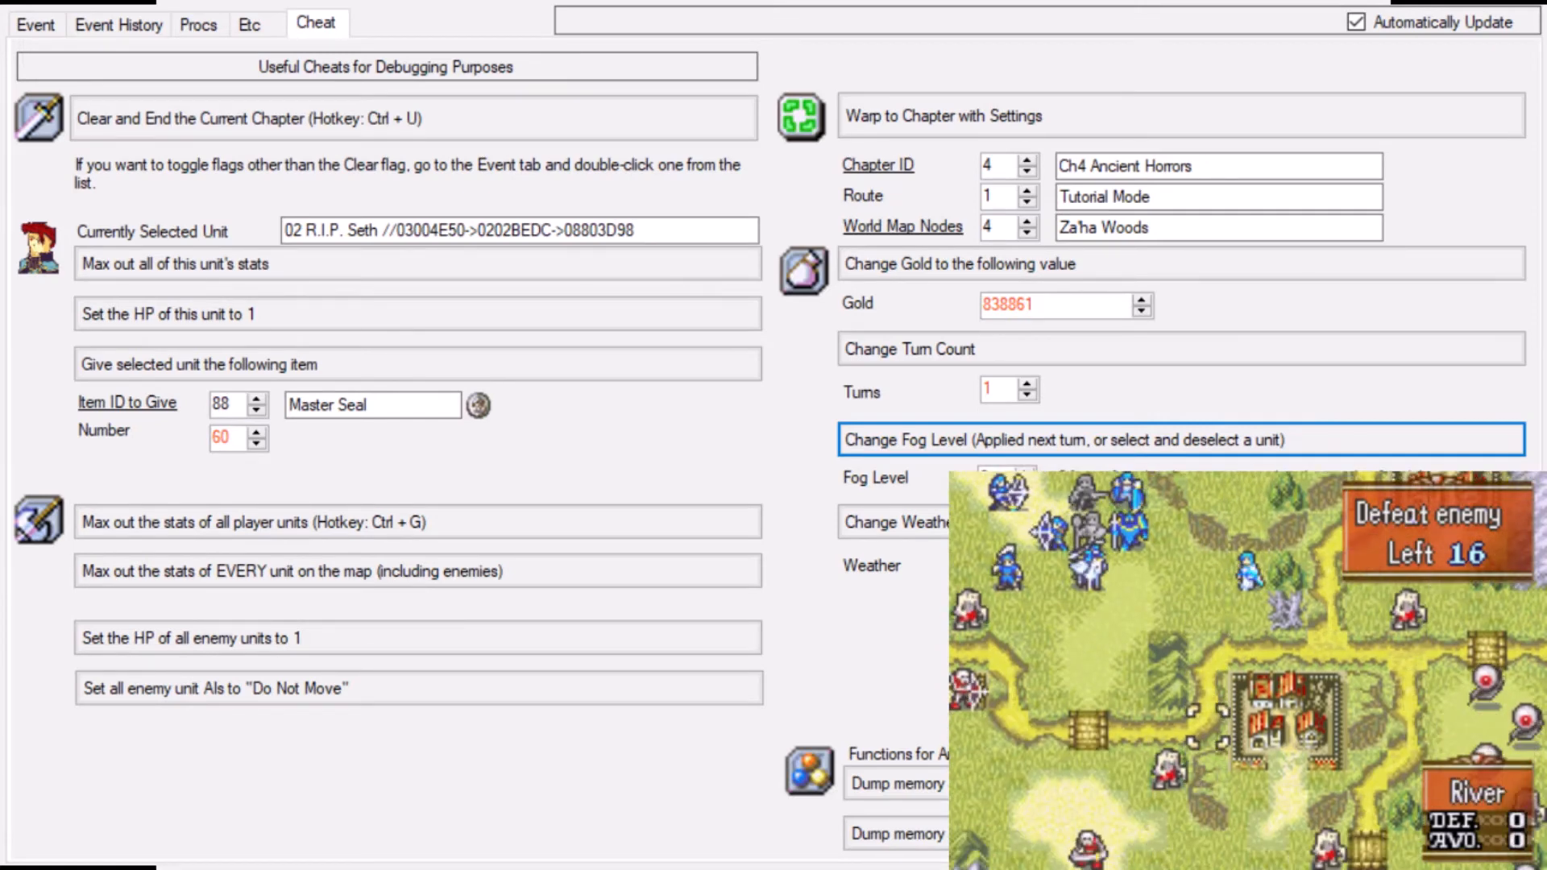
pyautogui.press('Up')
pyautogui.press('Up')
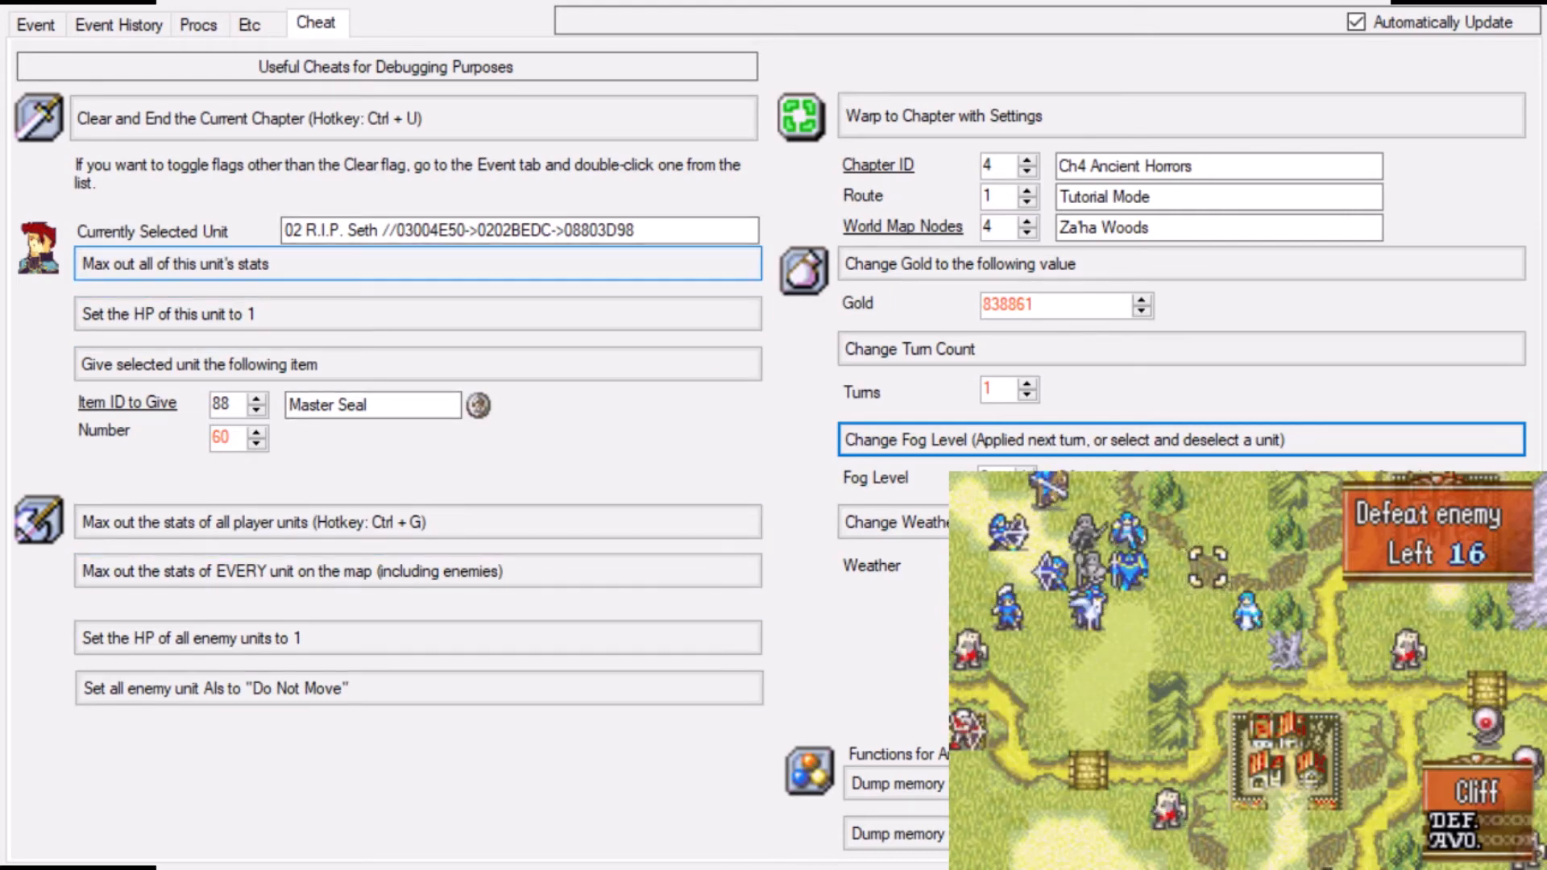
# - Select Mace on the map and max out all of his stats with the selected-unit cheat
pyautogui.press('Left')
pyautogui.press('Left')
pyautogui.press('Left')
pyautogui.press('Left')
pyautogui.press('Left')
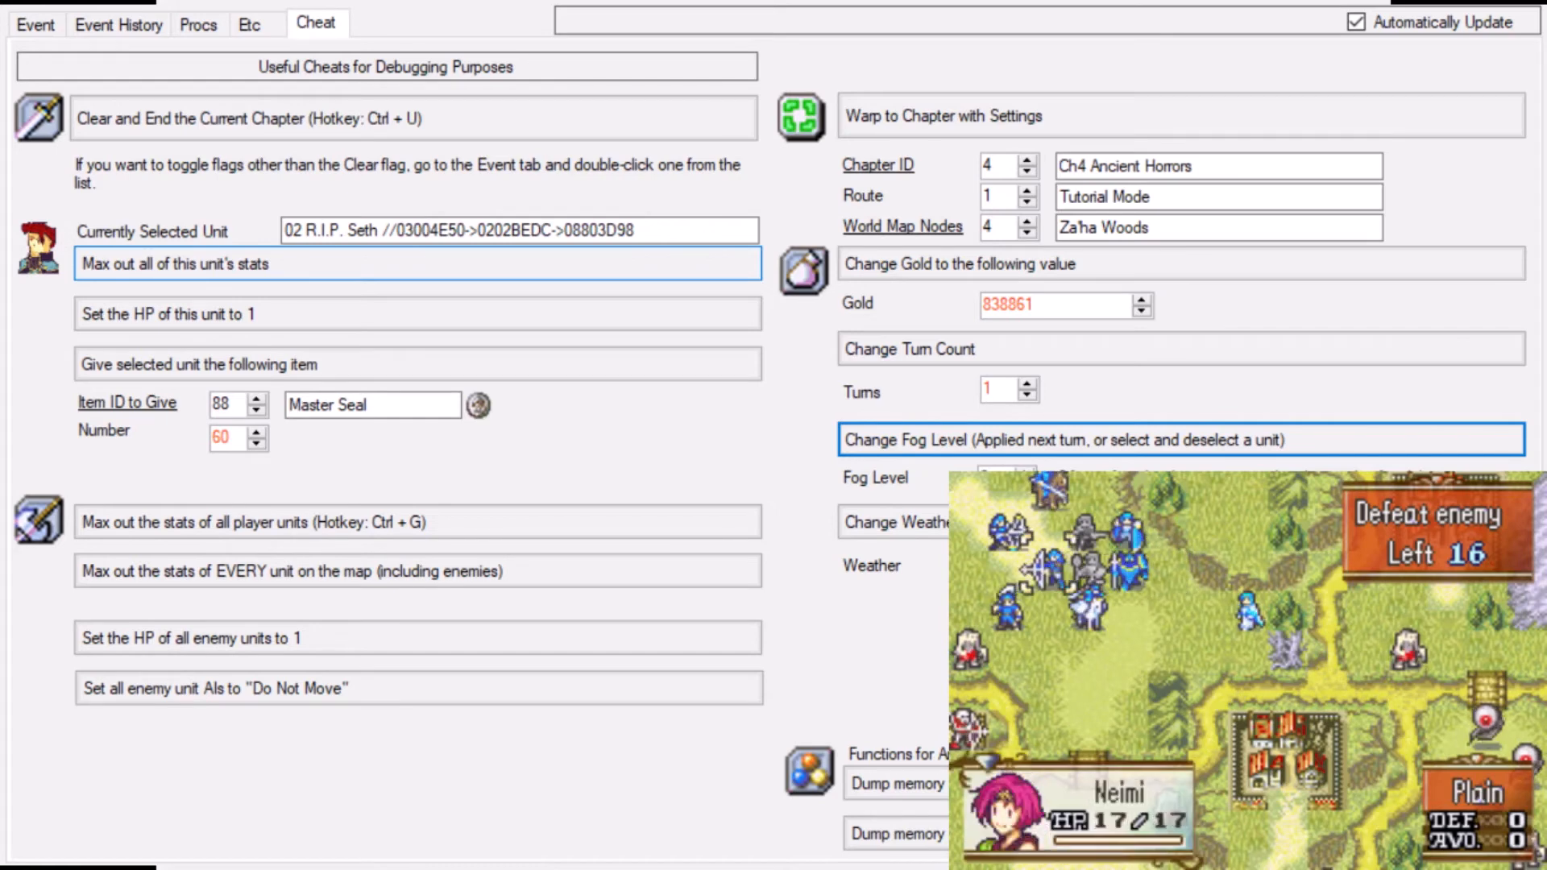
pyautogui.press('Down')
pyautogui.press('x')
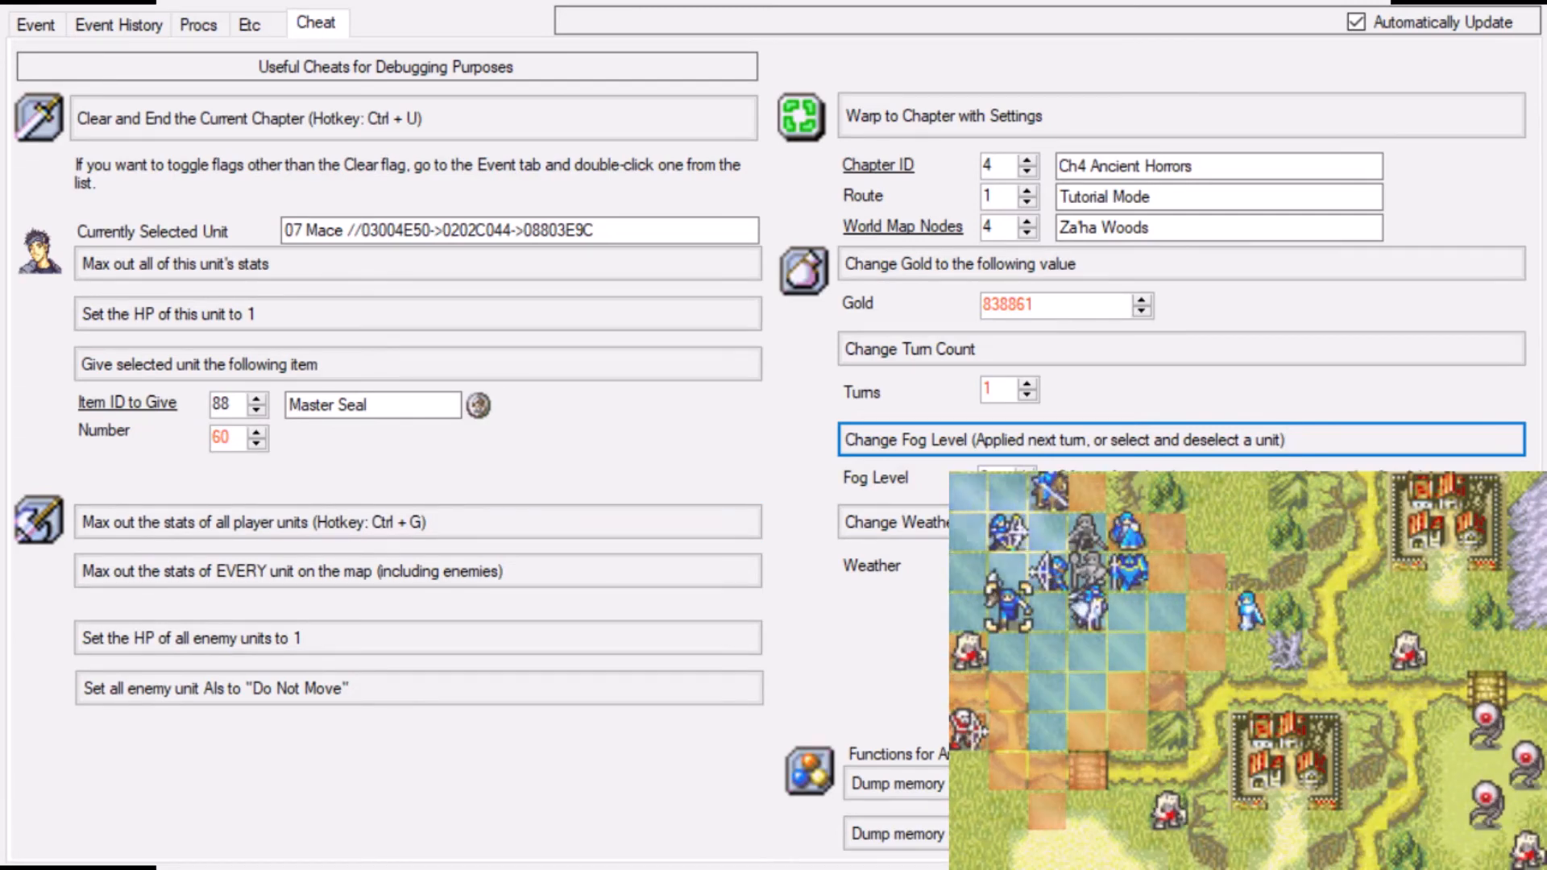
pyautogui.click(258, 266)
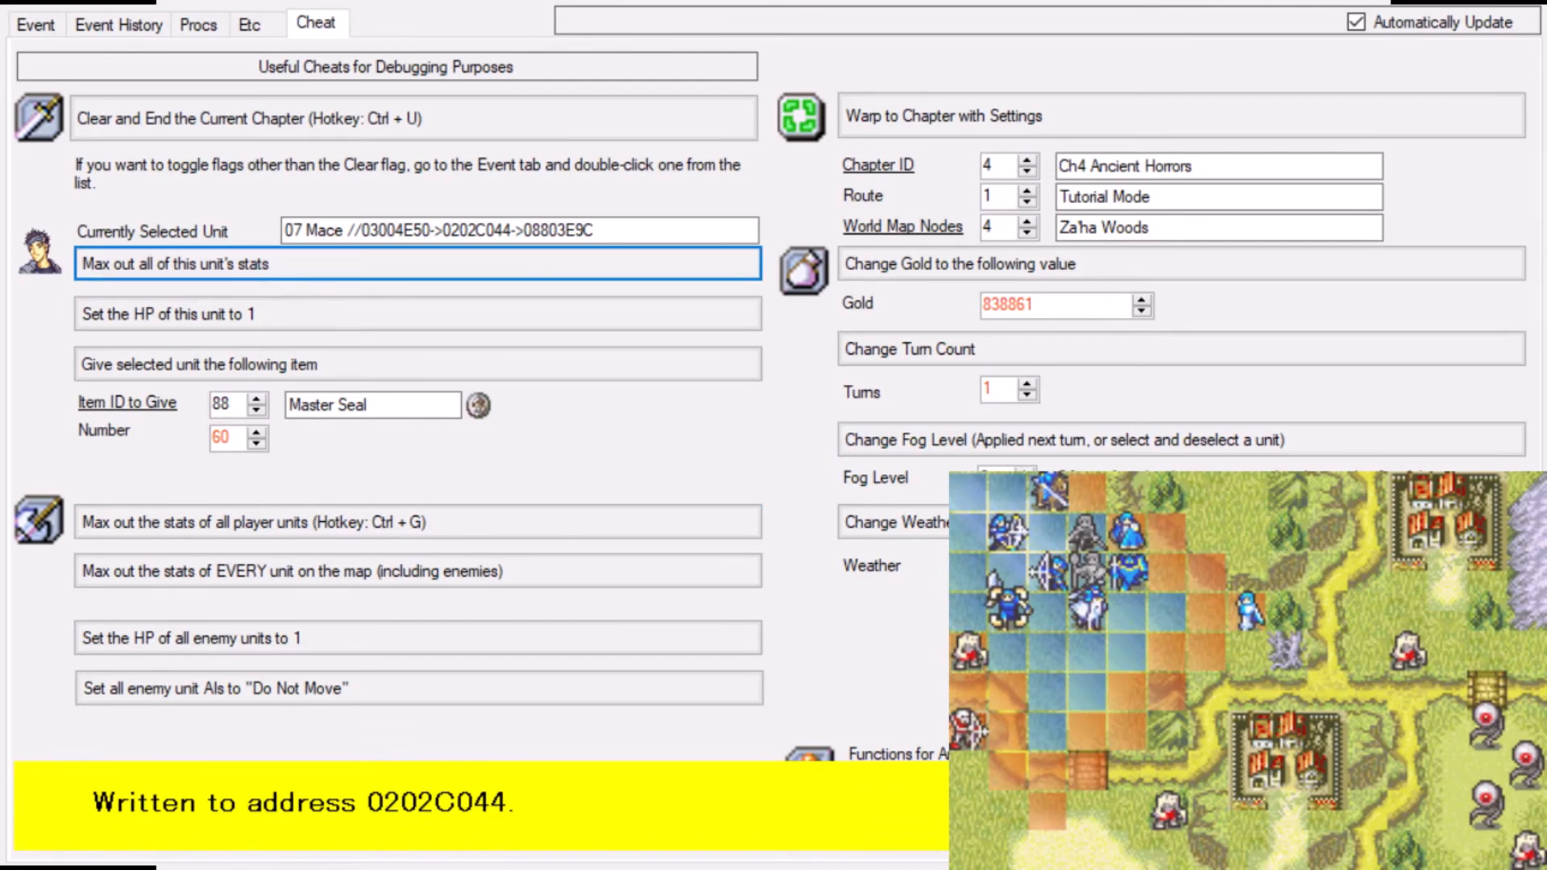
# - Check Mace's stats on his status screen and return to the map
pyautogui.press('s')
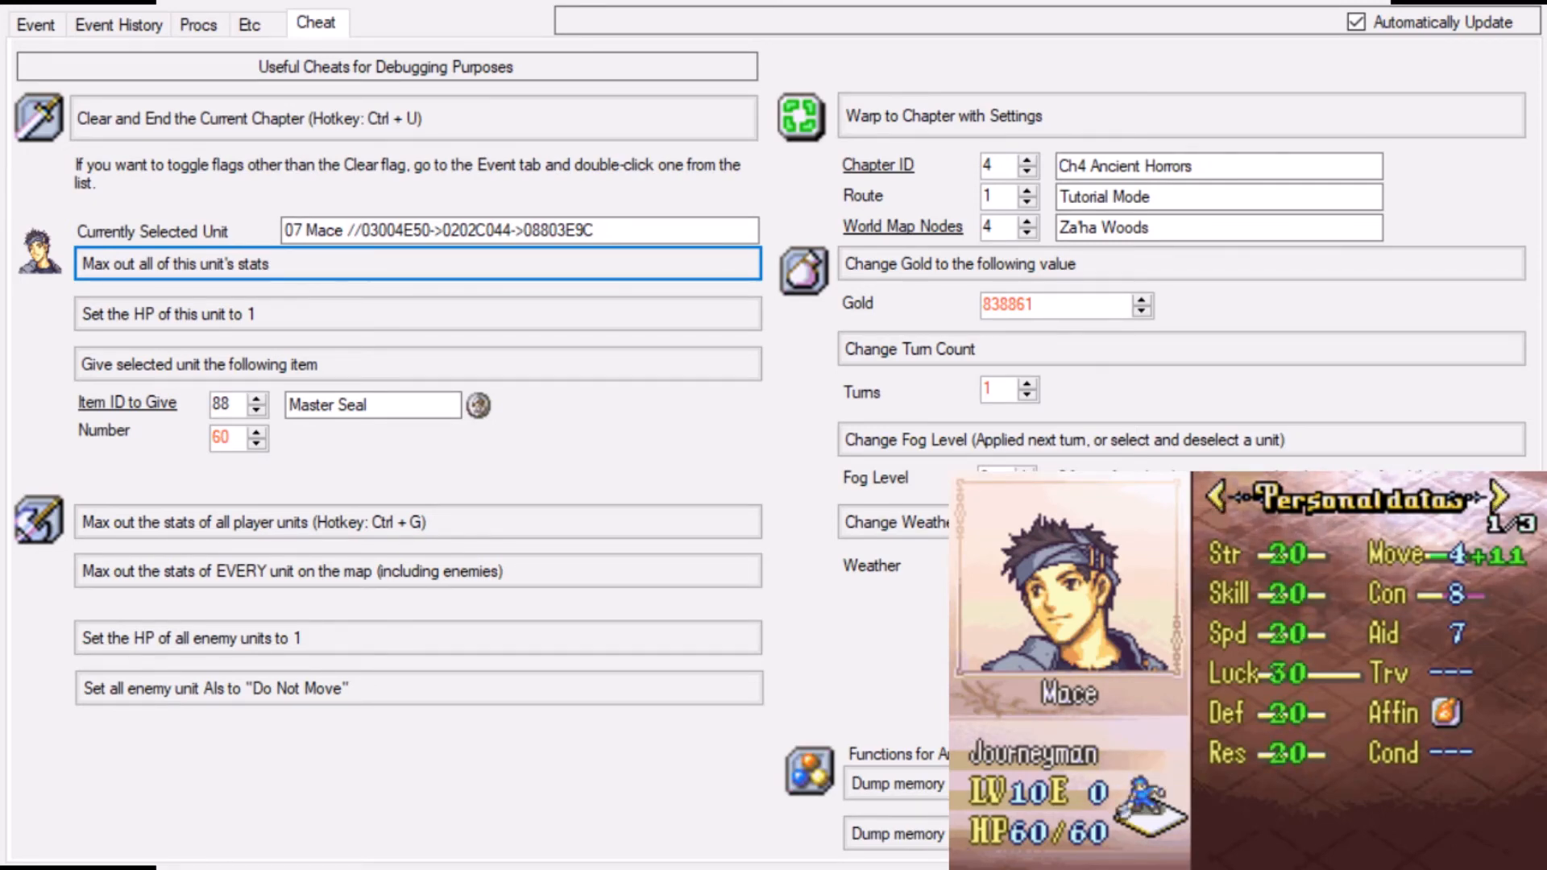
pyautogui.press('z')
pyautogui.press('x')
pyautogui.press('z')
# - Examine the map display and terrain south and north of the player units with the map cursor
pyautogui.press('Right')
pyautogui.press('Right')
pyautogui.press('Right')
pyautogui.press('Down')
pyautogui.press('Down')
pyautogui.press('Down')
pyautogui.press('Down')
pyautogui.press('Down')
pyautogui.press('Down')
pyautogui.press('Down')
pyautogui.press('Down')
pyautogui.press('Down')
pyautogui.press('Down')
pyautogui.press('Down')
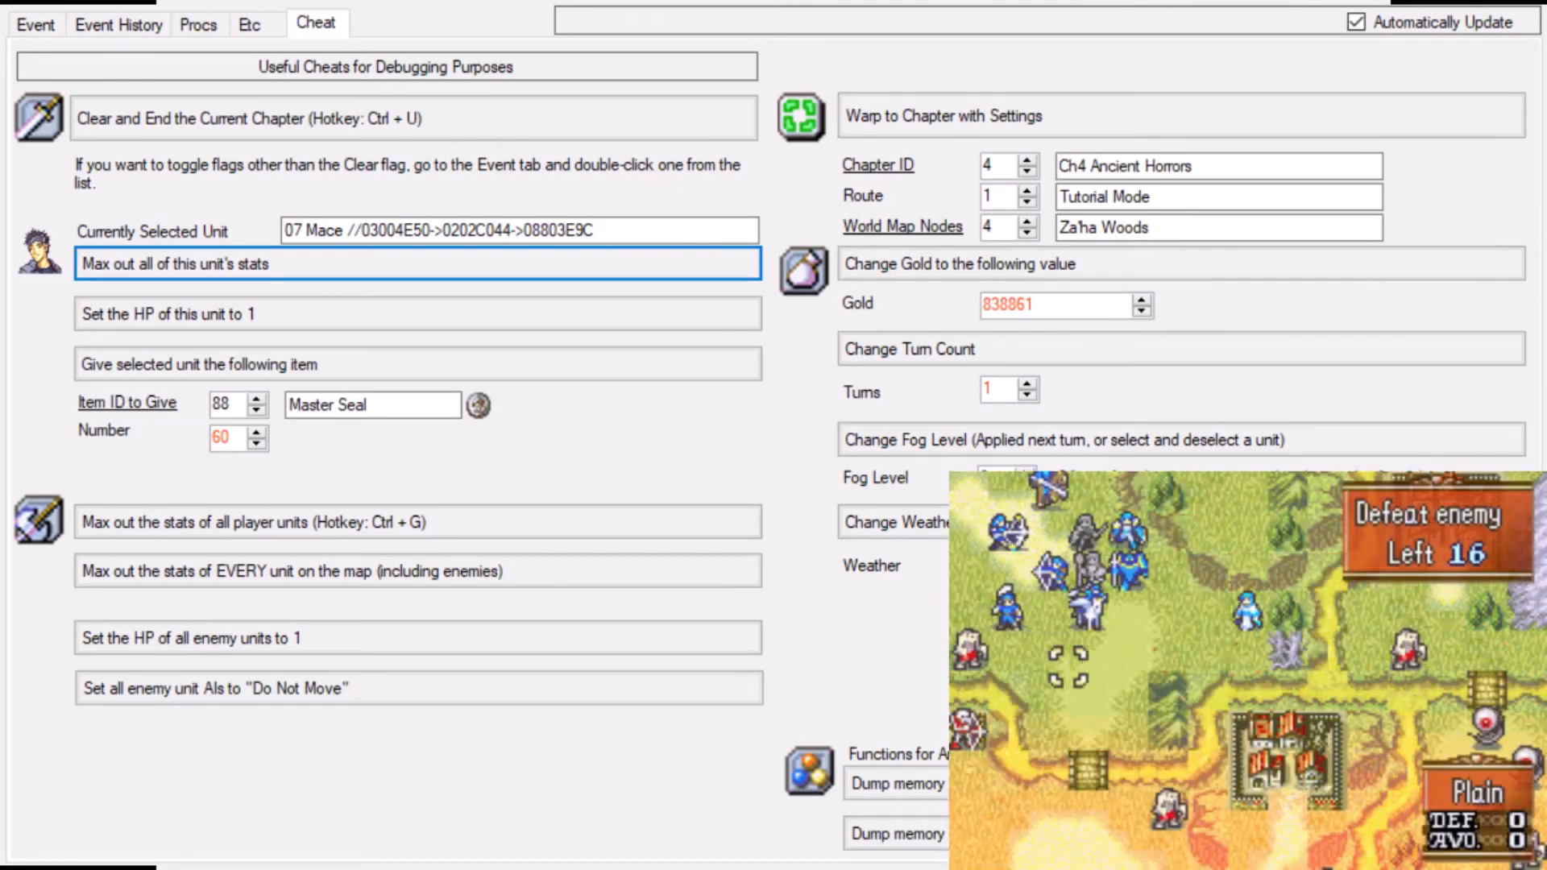
pyautogui.press('Up')
pyautogui.press('Up')
pyautogui.press('Up')
pyautogui.press('Up')
pyautogui.press('Up')
pyautogui.press('Up')
pyautogui.press('Up')
pyautogui.press('Up')
pyautogui.press('Up')
pyautogui.press('Up')
pyautogui.press('Up')
pyautogui.press('Up')
pyautogui.press('Up')
pyautogui.press('Up')
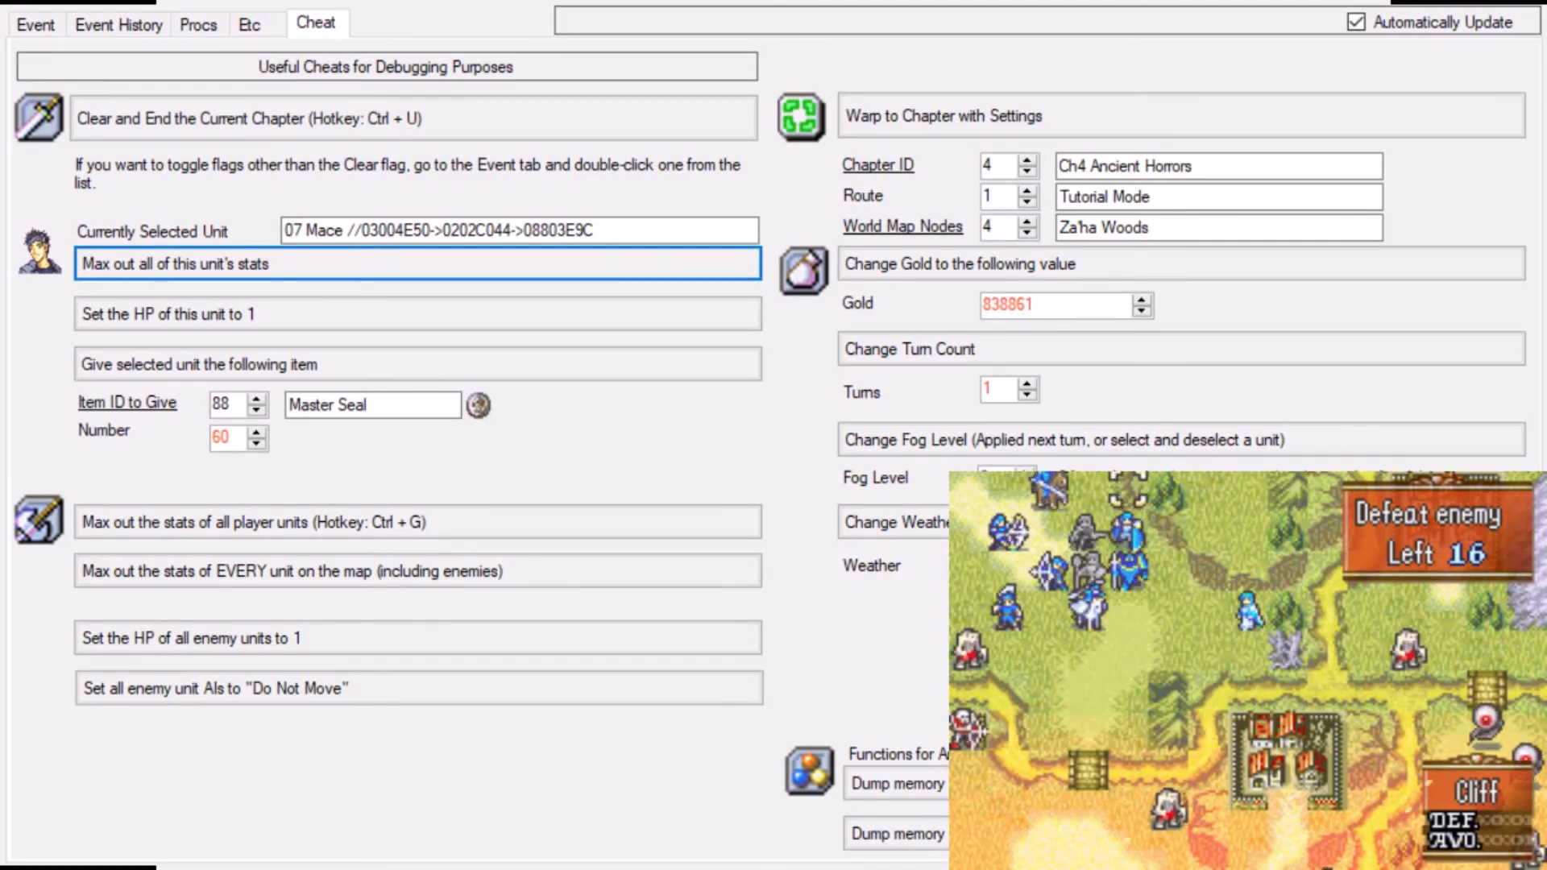
# - Place the map cursor on the plain beside Mace and apply the weather cheat twice
pyautogui.press('Down')
pyautogui.press('Down')
pyautogui.press('Down')
pyautogui.press('Left')
pyautogui.press('Left')
pyautogui.press('Down')
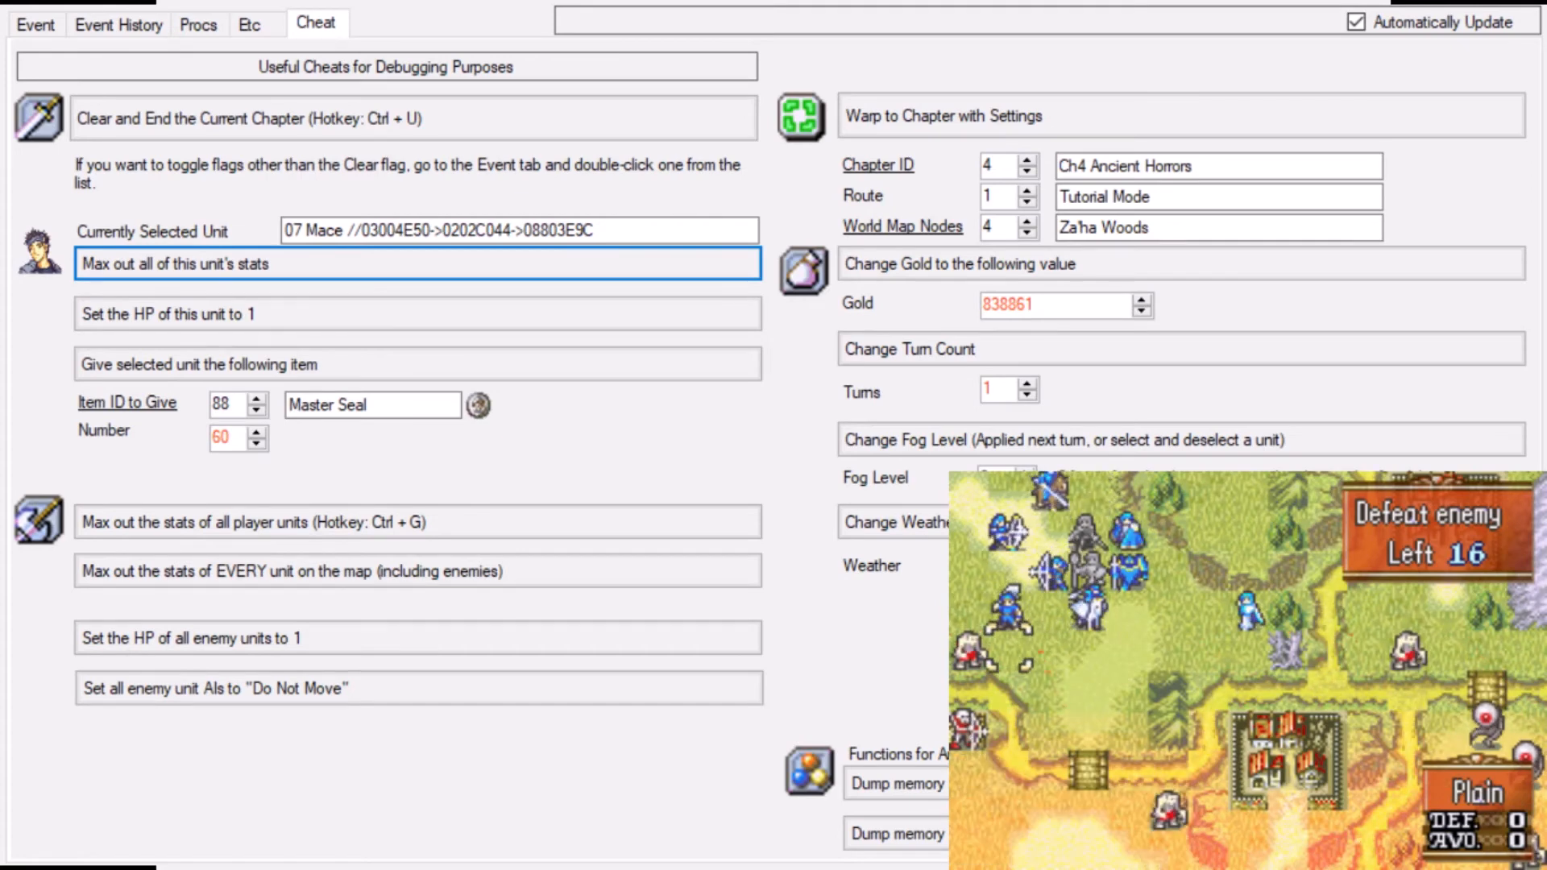
pyautogui.press('Left')
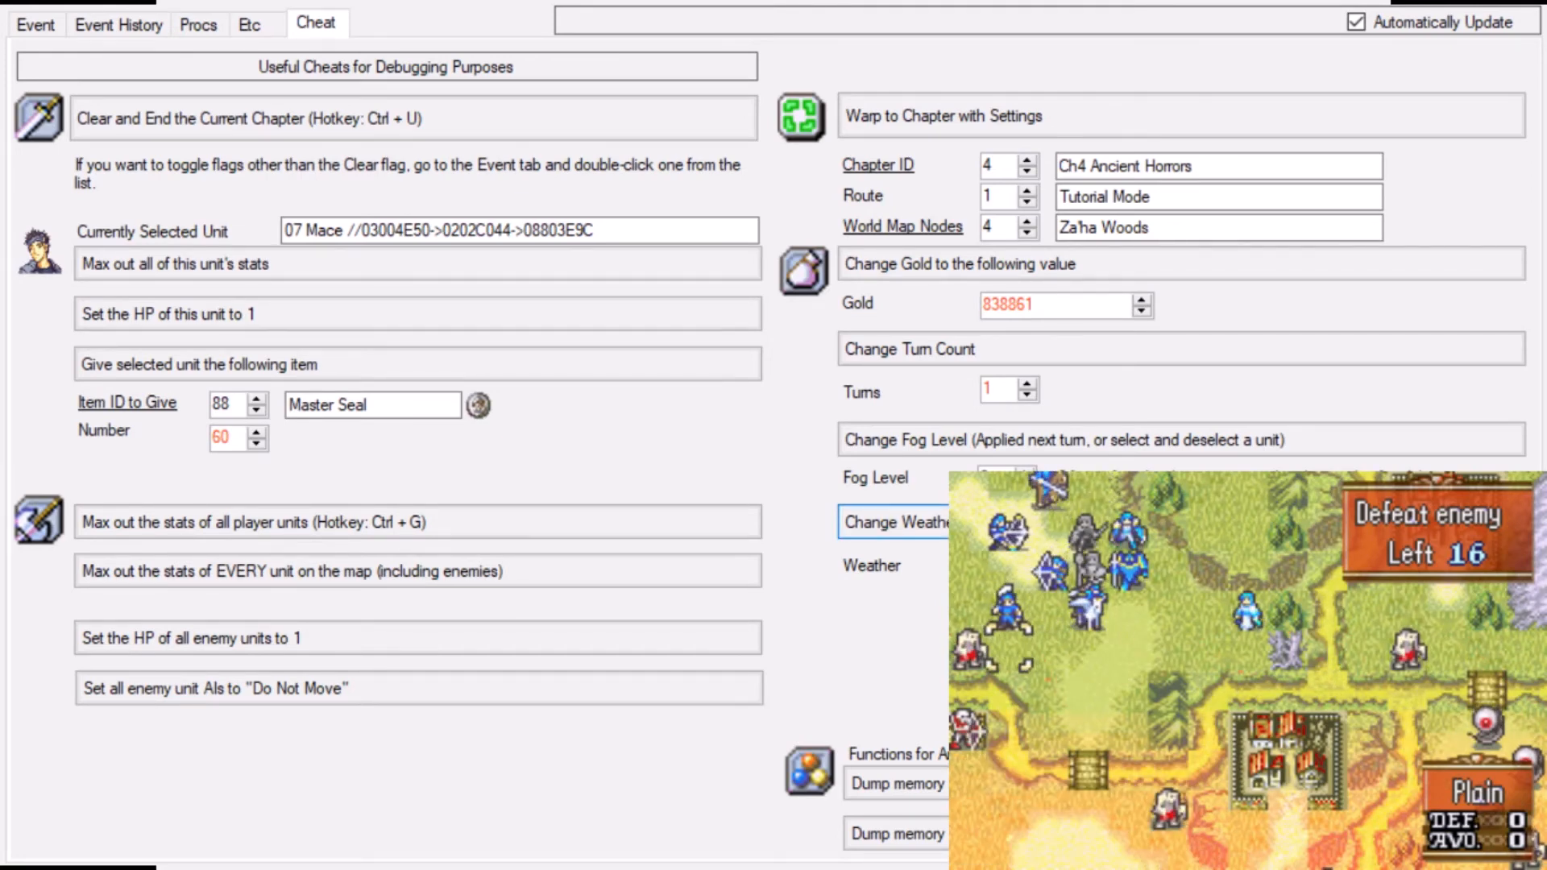
pyautogui.click(896, 523)
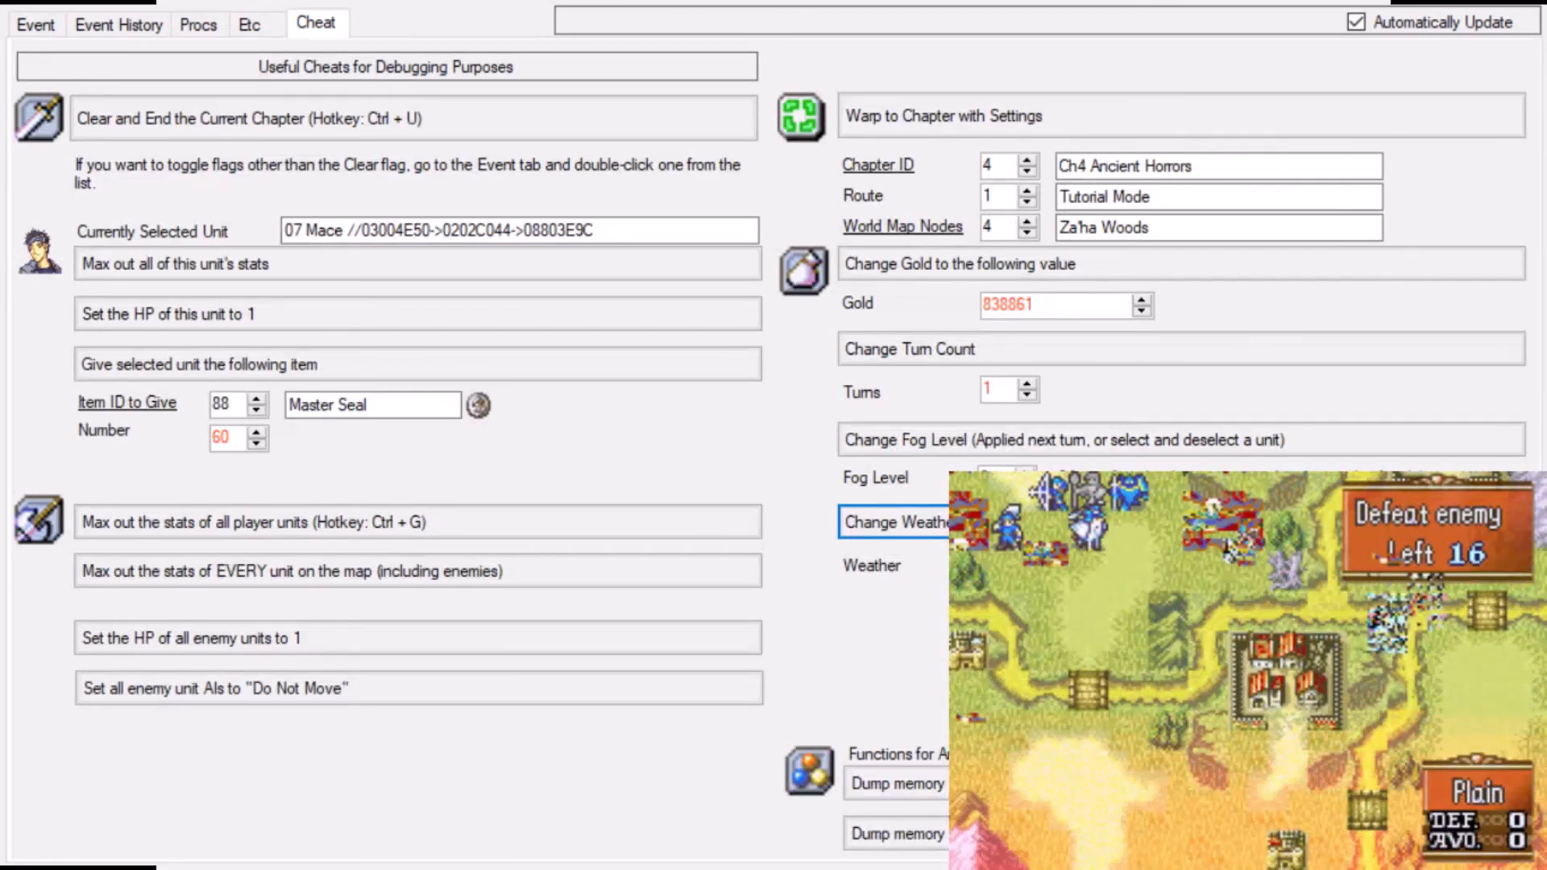
pyautogui.click(896, 522)
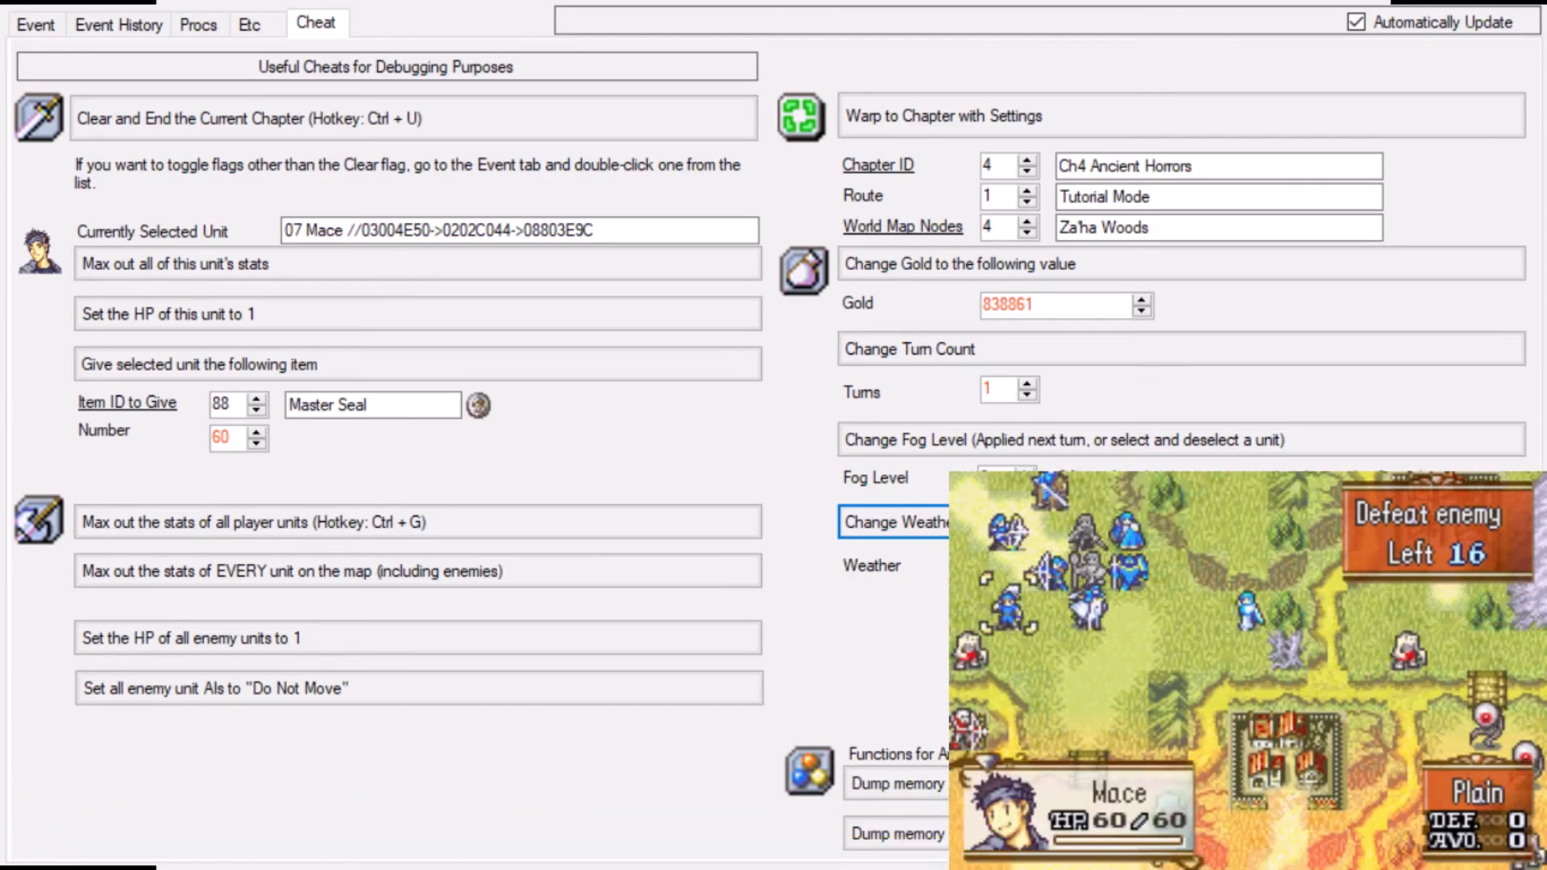
# - Set Mace's HP to 1 with the selected-unit cheat and give him the Devil Axe, item ID 27, with number 60
pyautogui.press('x')
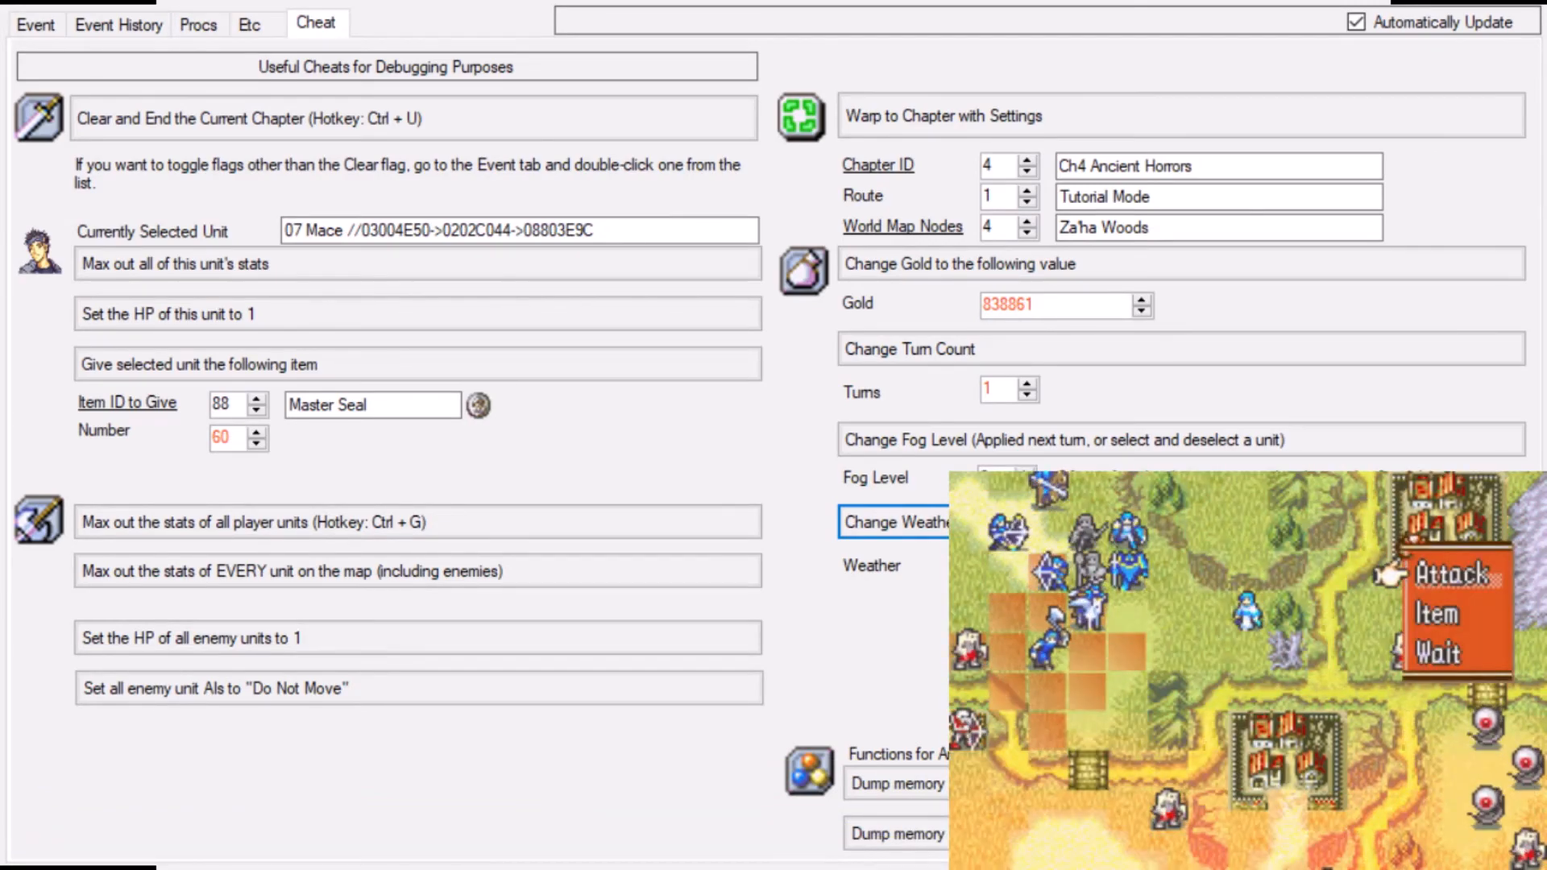
pyautogui.press('z')
pyautogui.press('z')
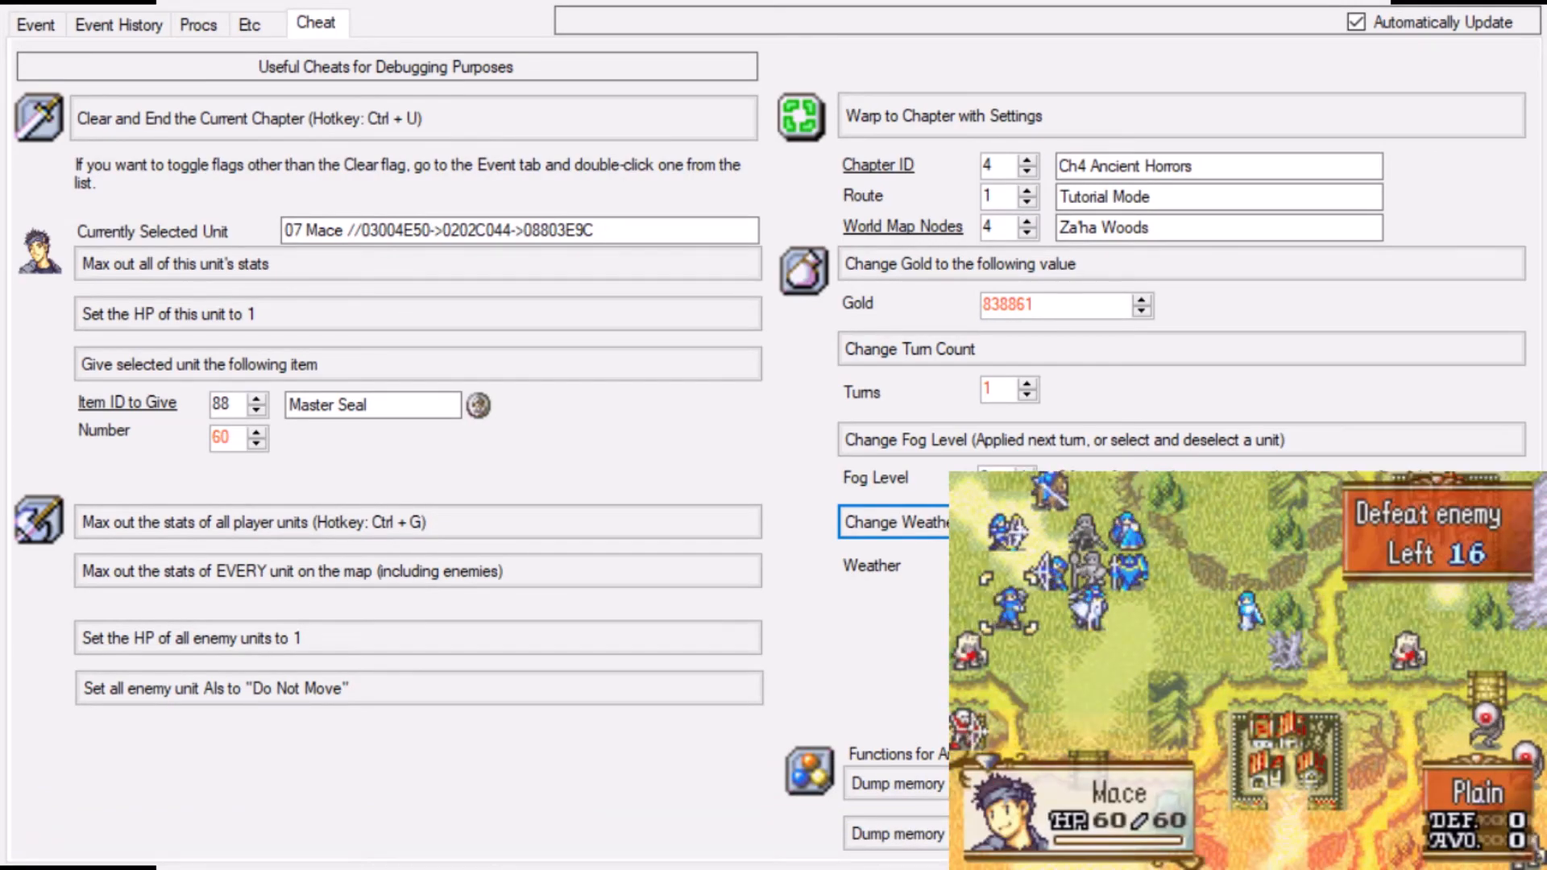
pyautogui.click(428, 318)
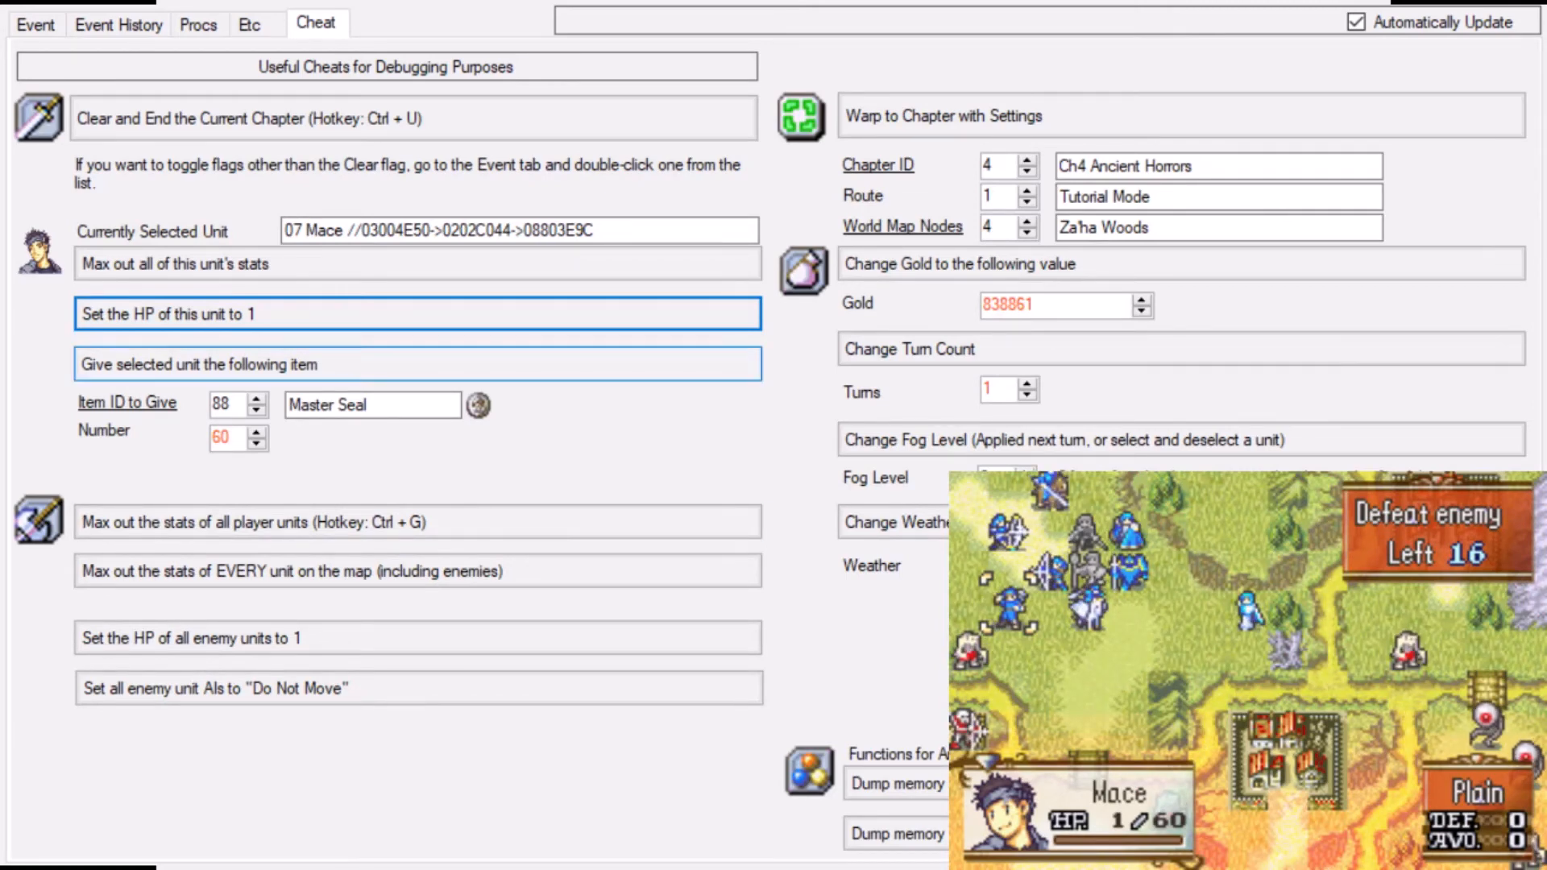
pyautogui.doubleClick(236, 404)
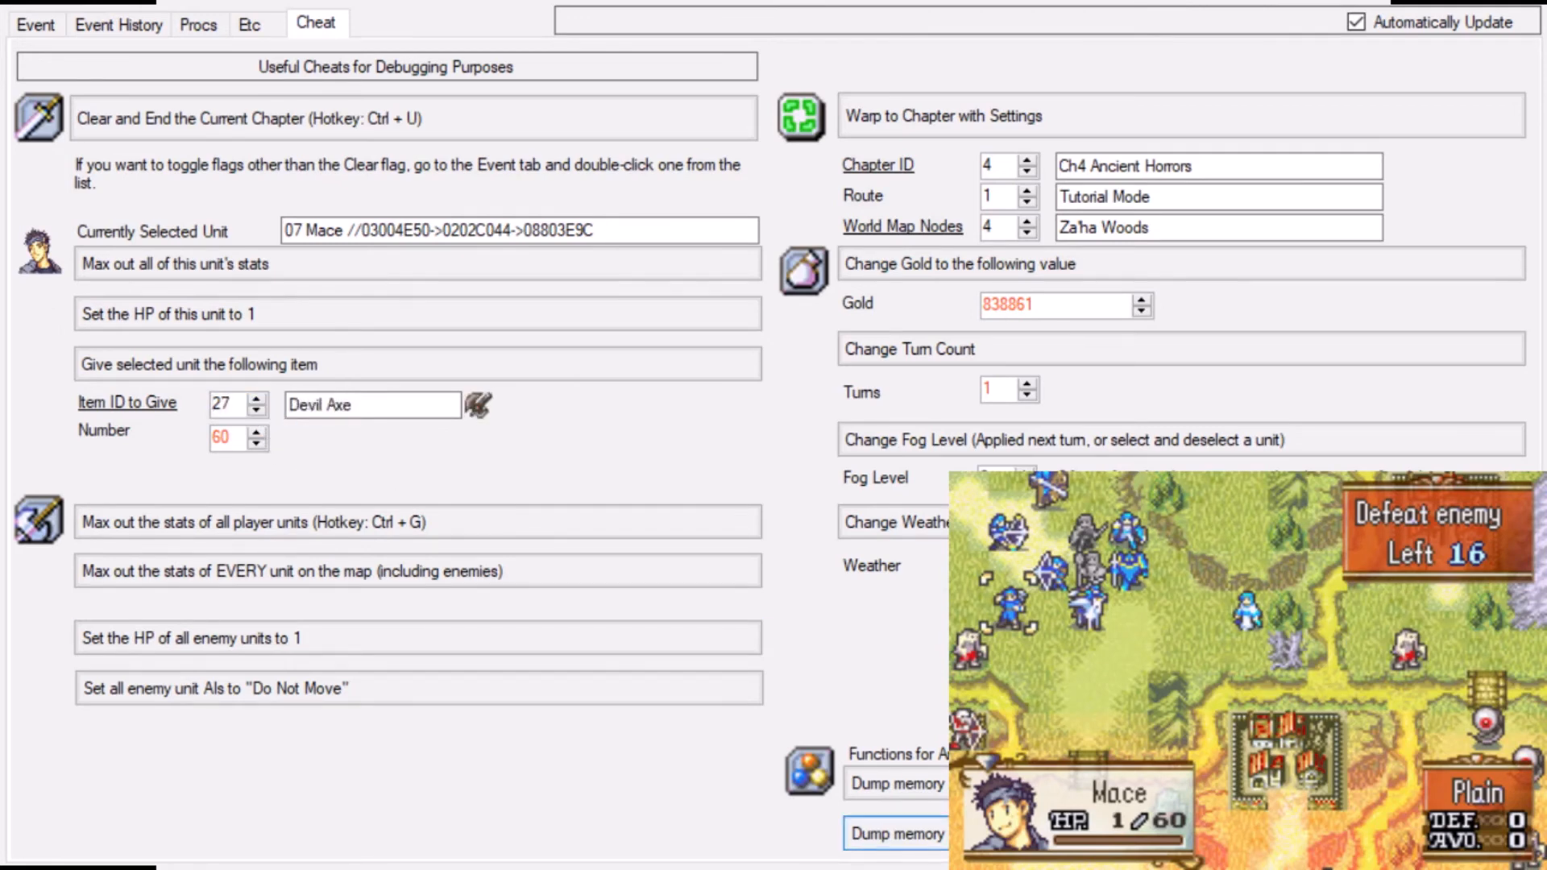
pyautogui.click(379, 367)
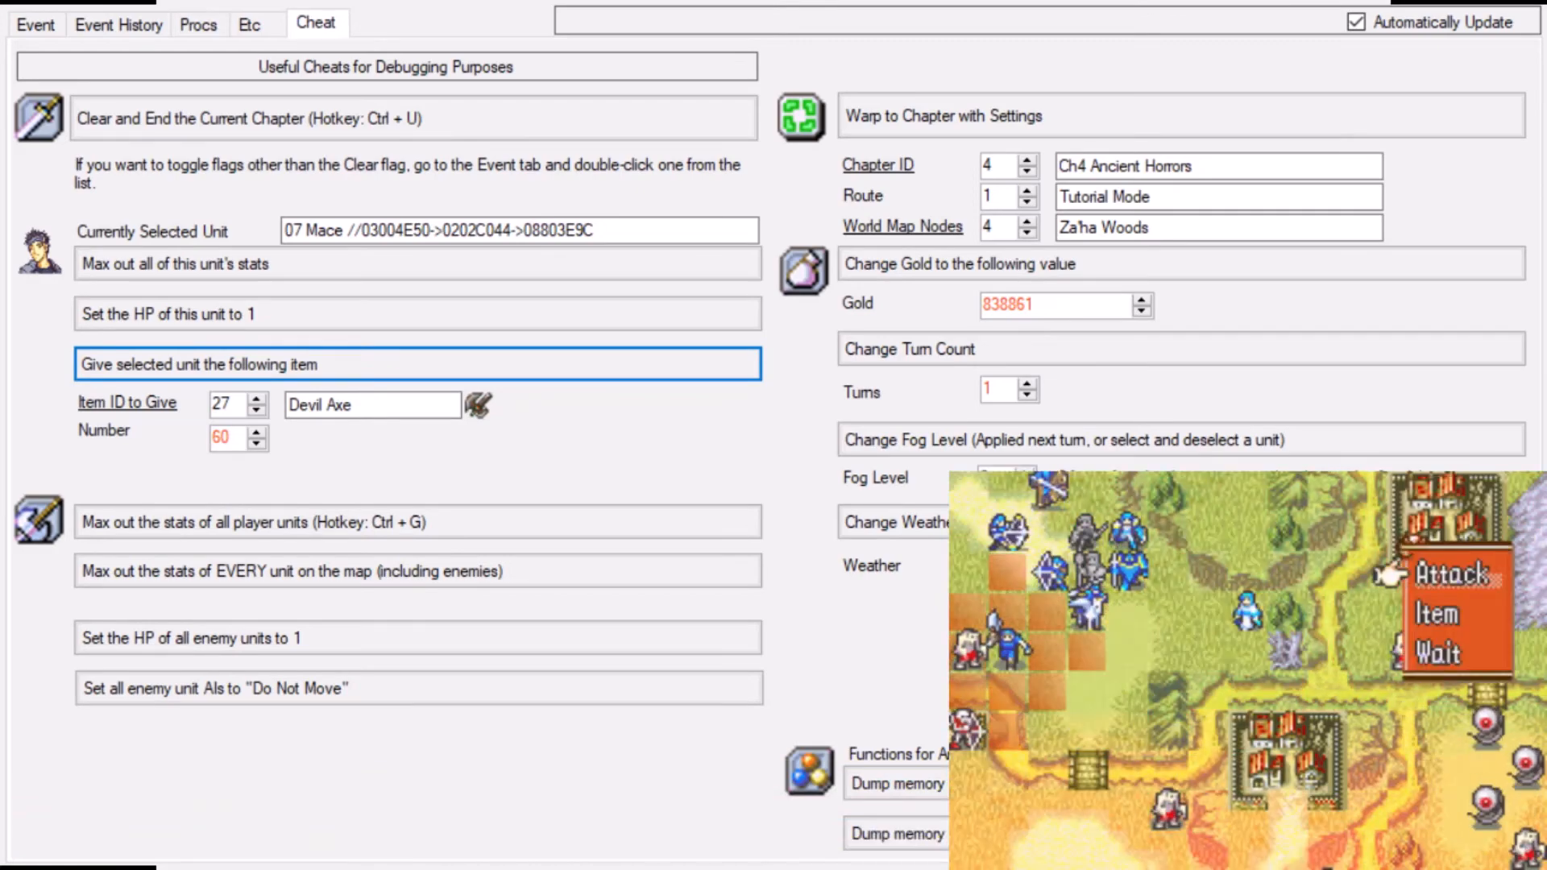
# - Preview Mace's Devil Axe attack on the adjacent Monster and back out without fighting
pyautogui.press('z')
pyautogui.press('Down')
pyautogui.press('z')
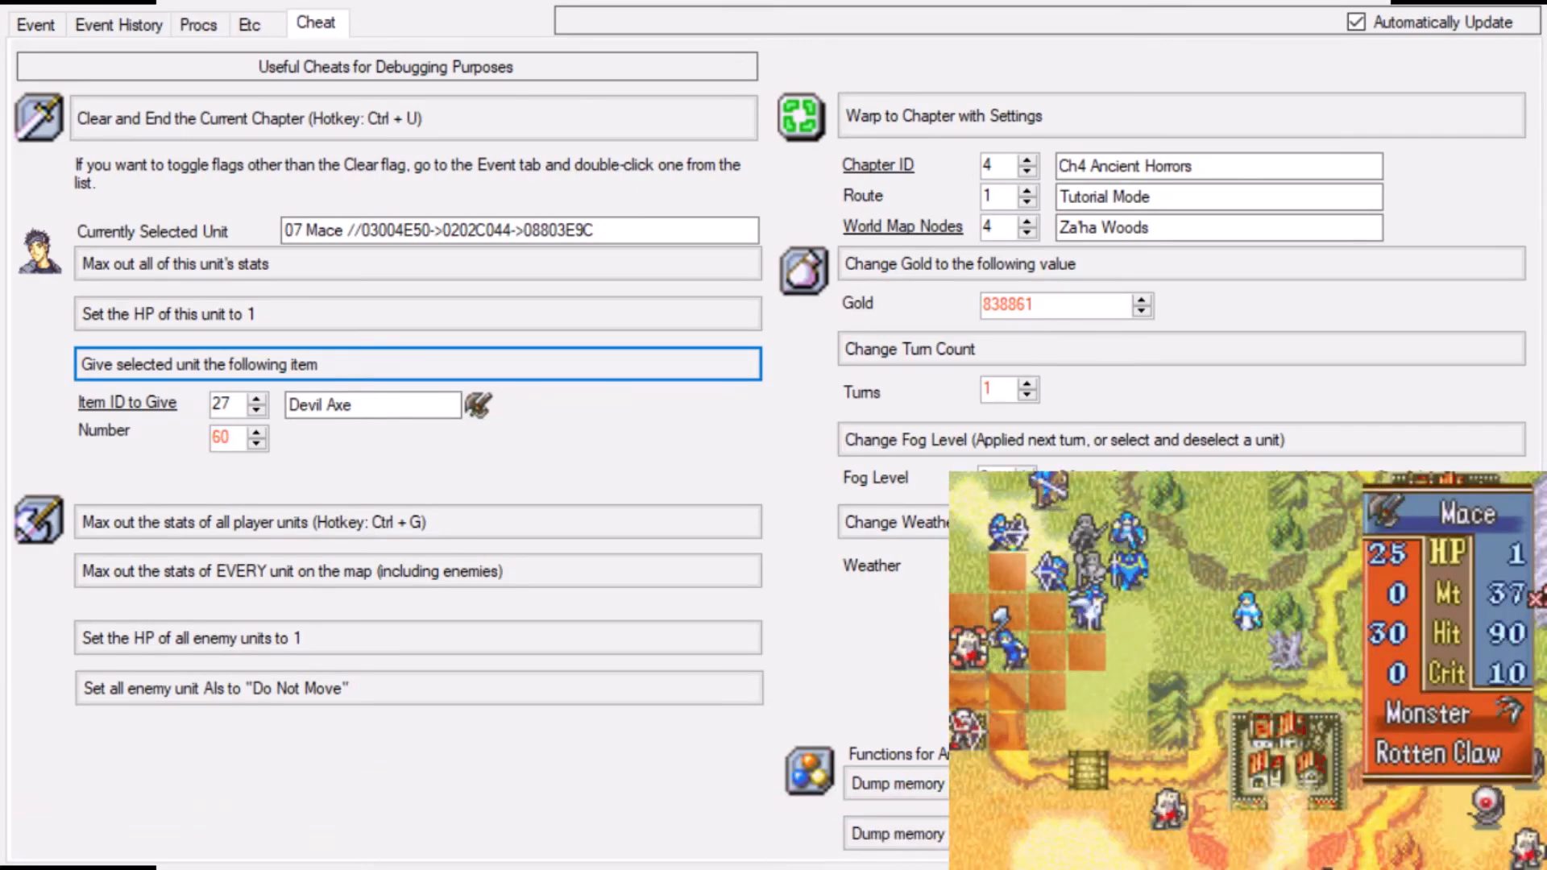
pyautogui.press('x')
pyautogui.press('x')
pyautogui.press('x')
pyautogui.press('x')
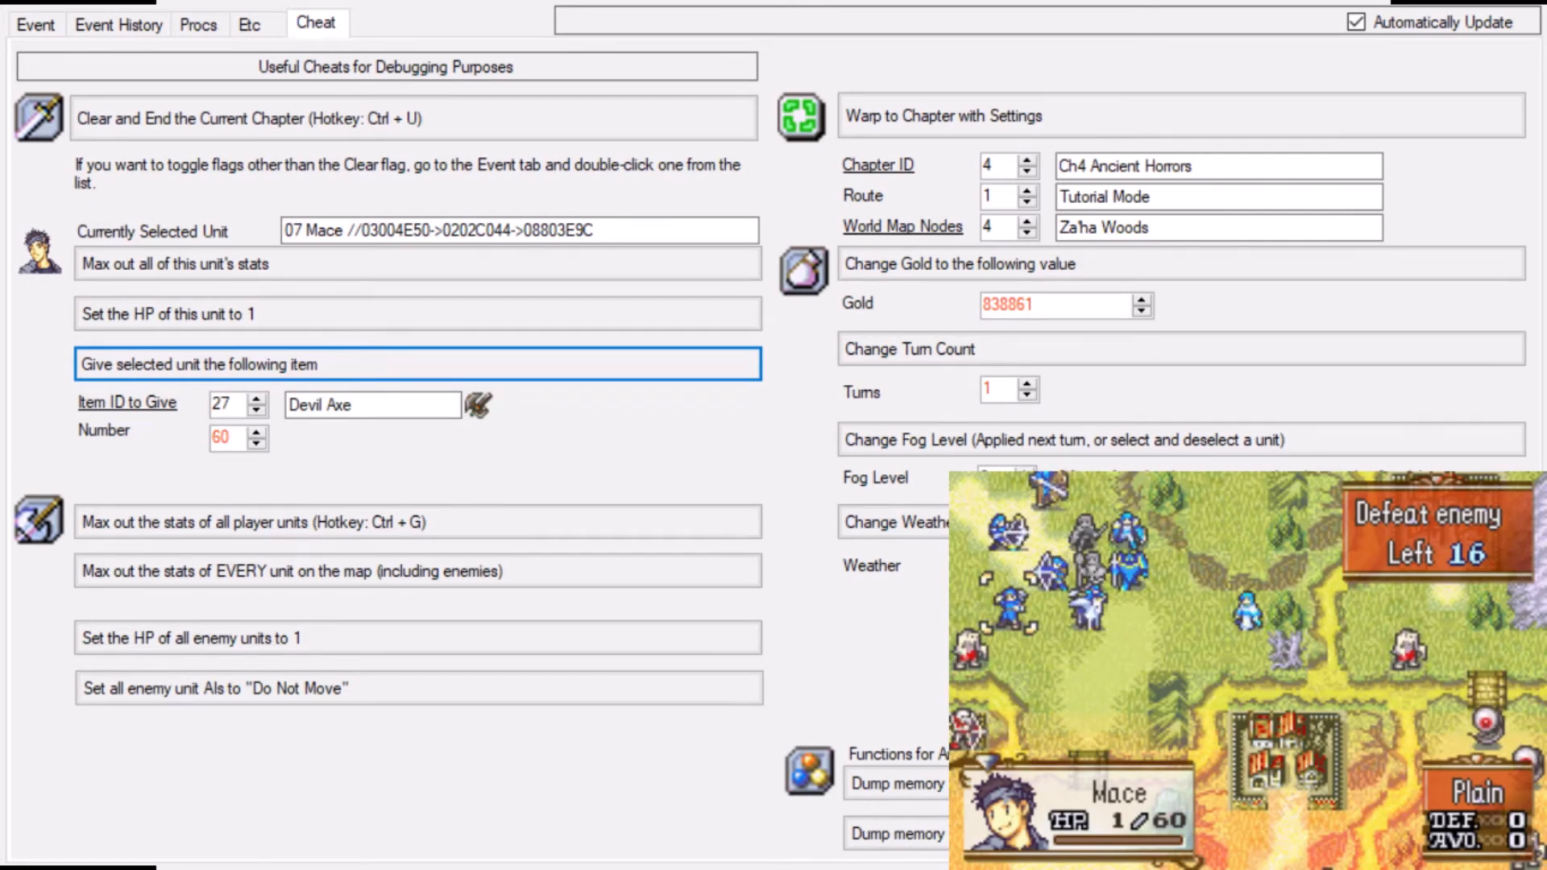
# - Read the Devil Axe's help information on Mace's items page
pyautogui.click(223, 440)
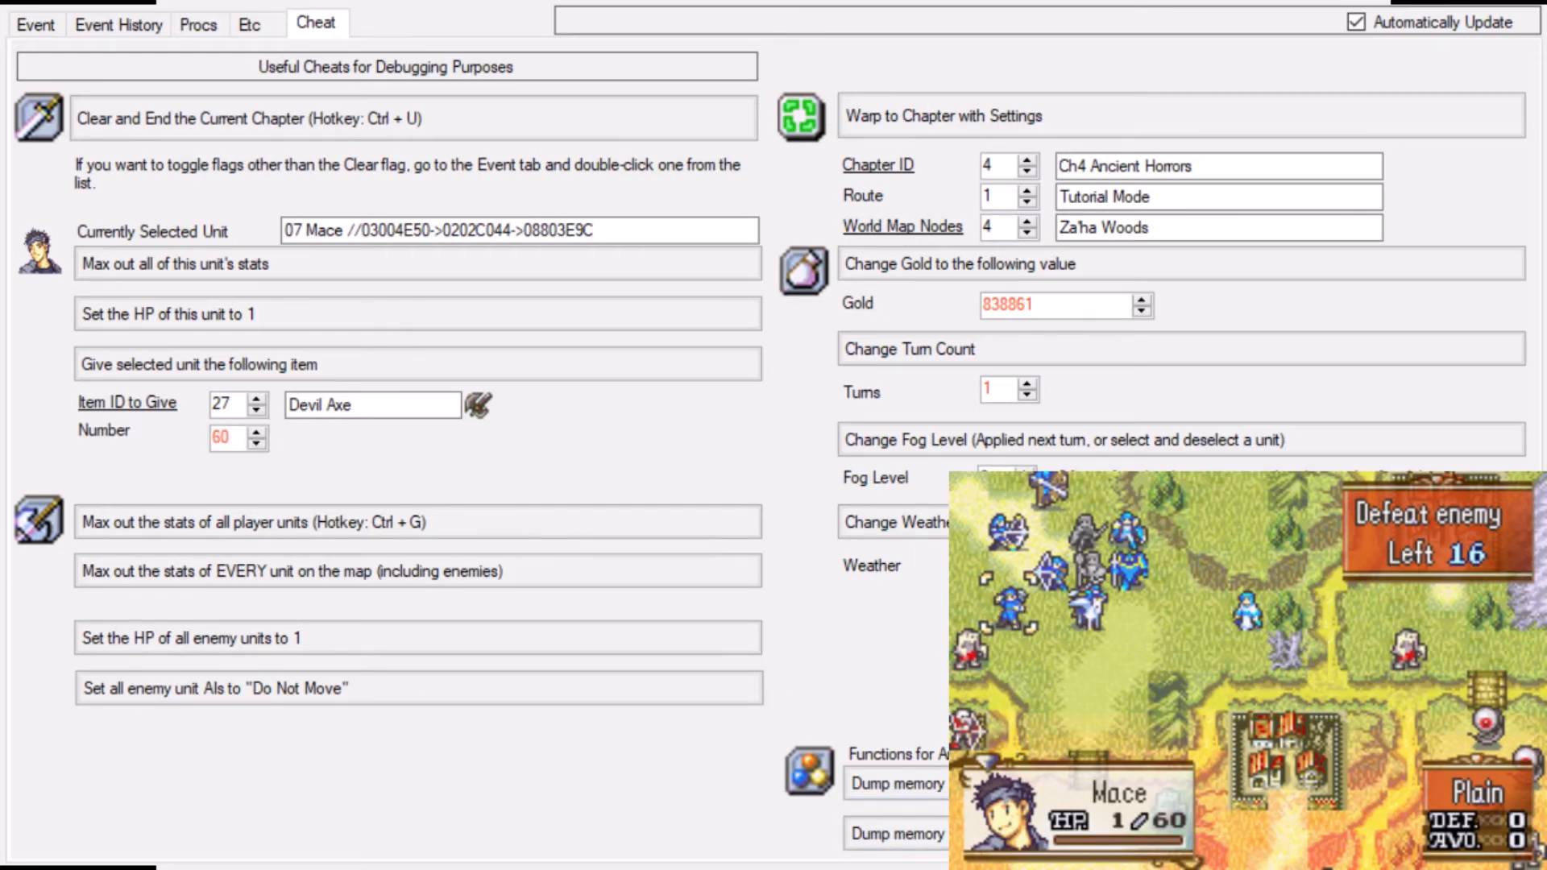
pyautogui.press('s')
pyautogui.press('Right')
pyautogui.press('s')
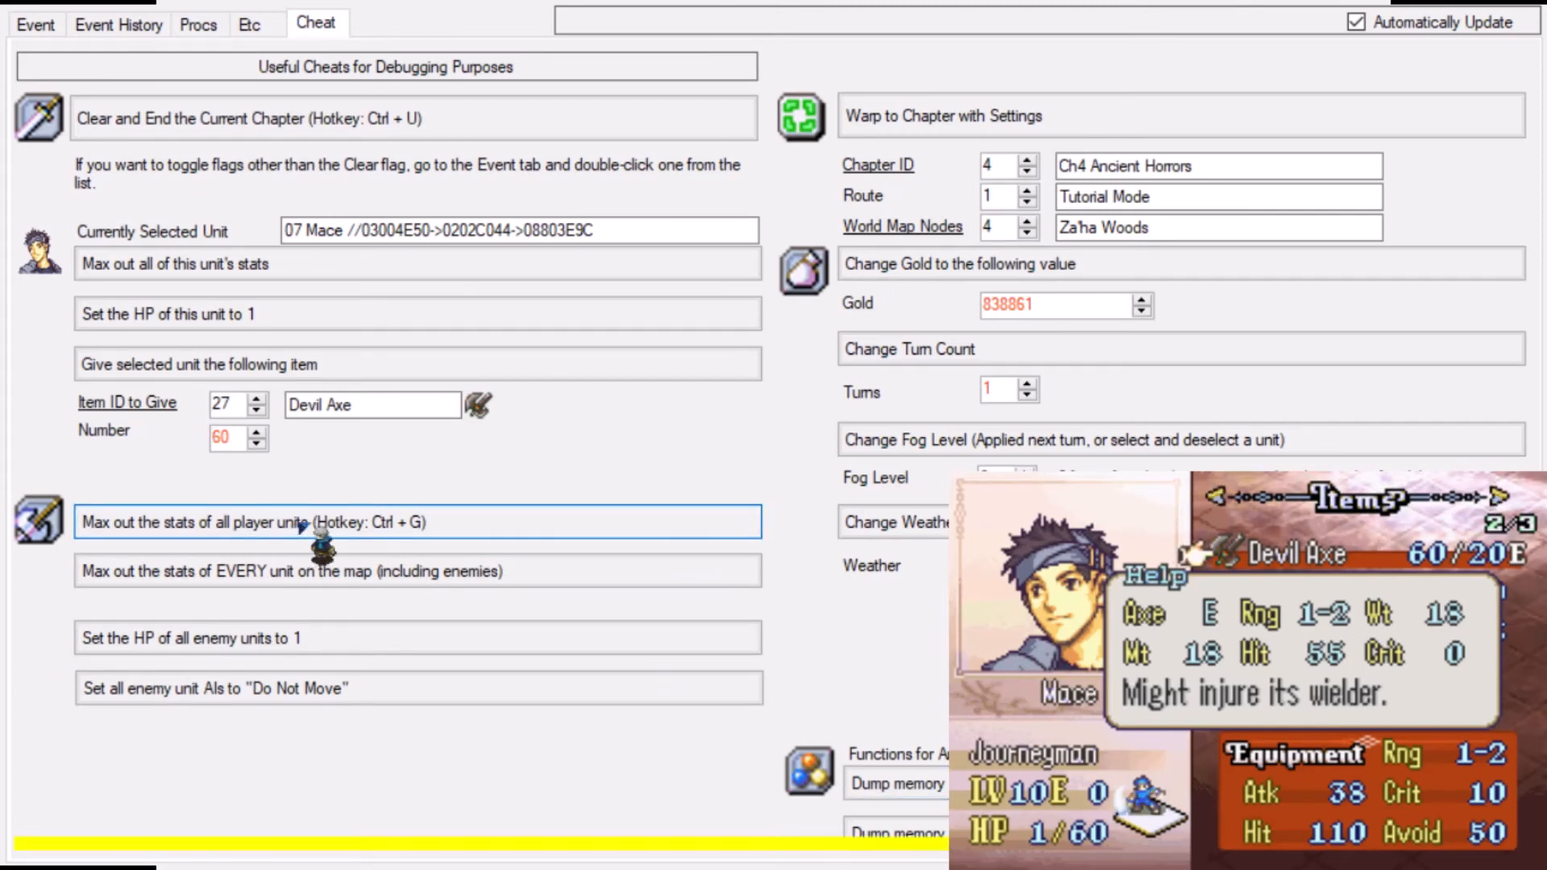
# - Max out the stats of all player units and check Neimi's HP on the map
pyautogui.click(316, 530)
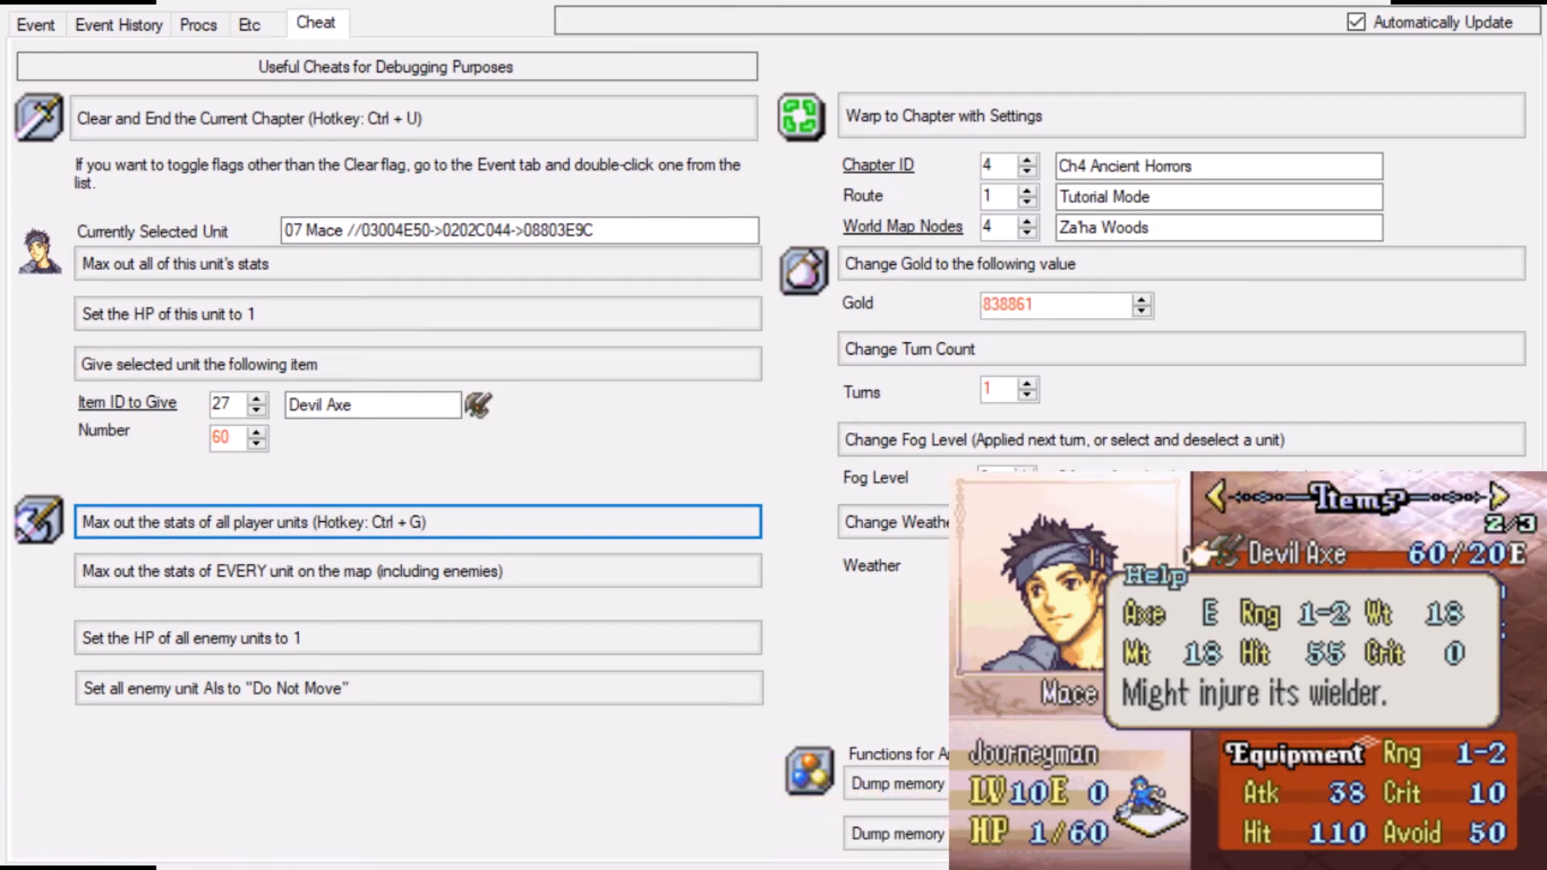
pyautogui.press('x')
pyautogui.press('x')
pyautogui.press('Up')
pyautogui.press('Right')
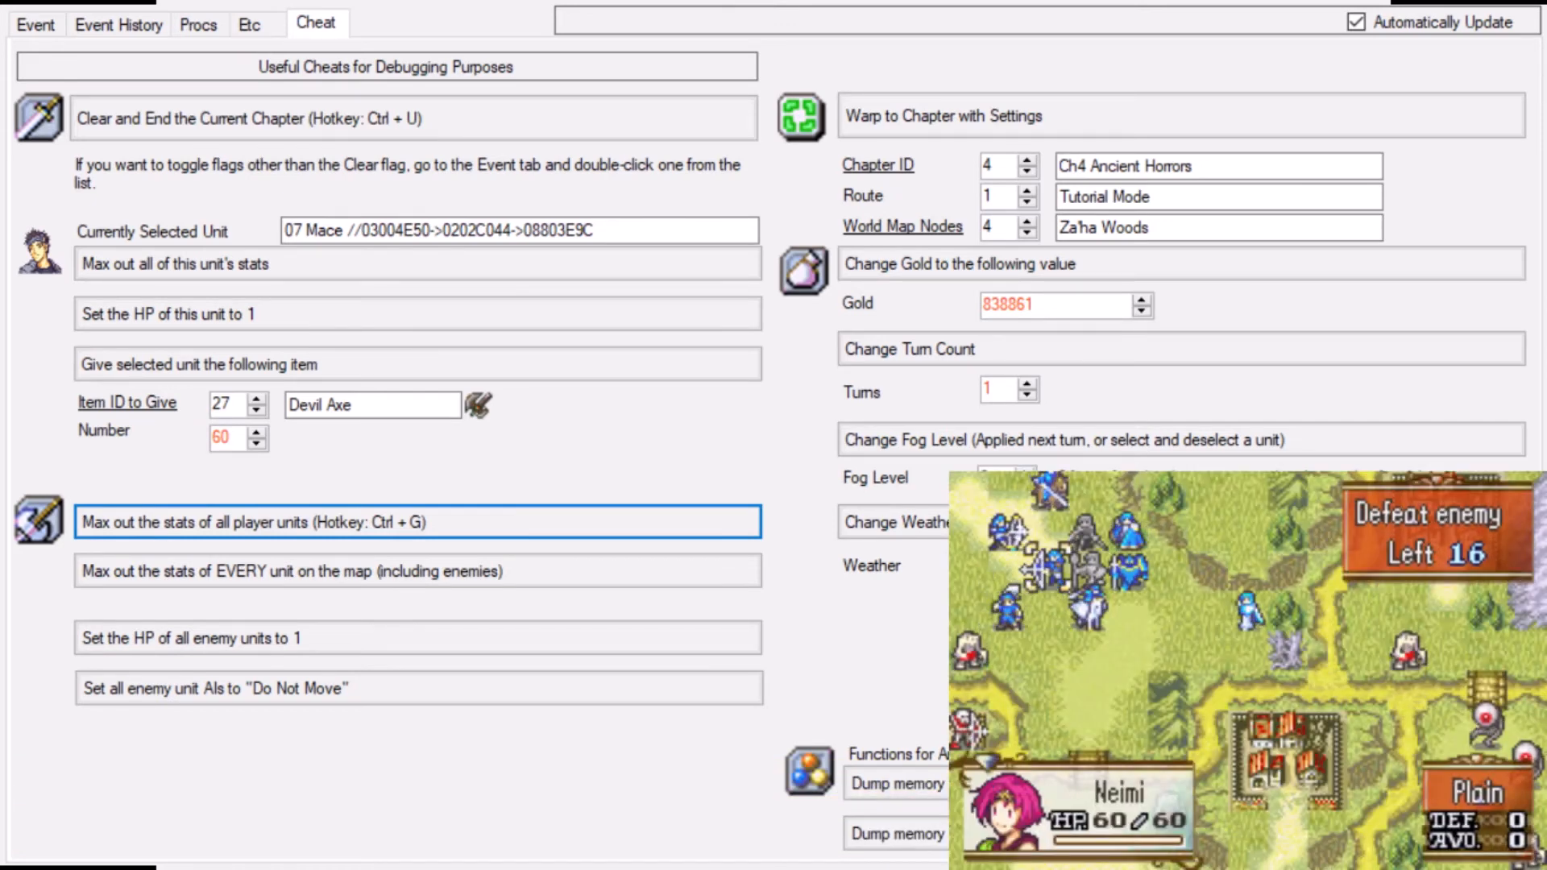
# - Preview Neimi's movement range toward the enemies south of the river and cancel the move
pyautogui.press('z')
pyautogui.press('Right')
pyautogui.press('Down')
pyautogui.press('Down')
pyautogui.press('Right')
pyautogui.press('Down')
pyautogui.press('Right')
pyautogui.press('Down')
pyautogui.press('Down')
pyautogui.press('Down')
pyautogui.press('Down')
pyautogui.press('Down')
pyautogui.press('Down')
pyautogui.press('Right')
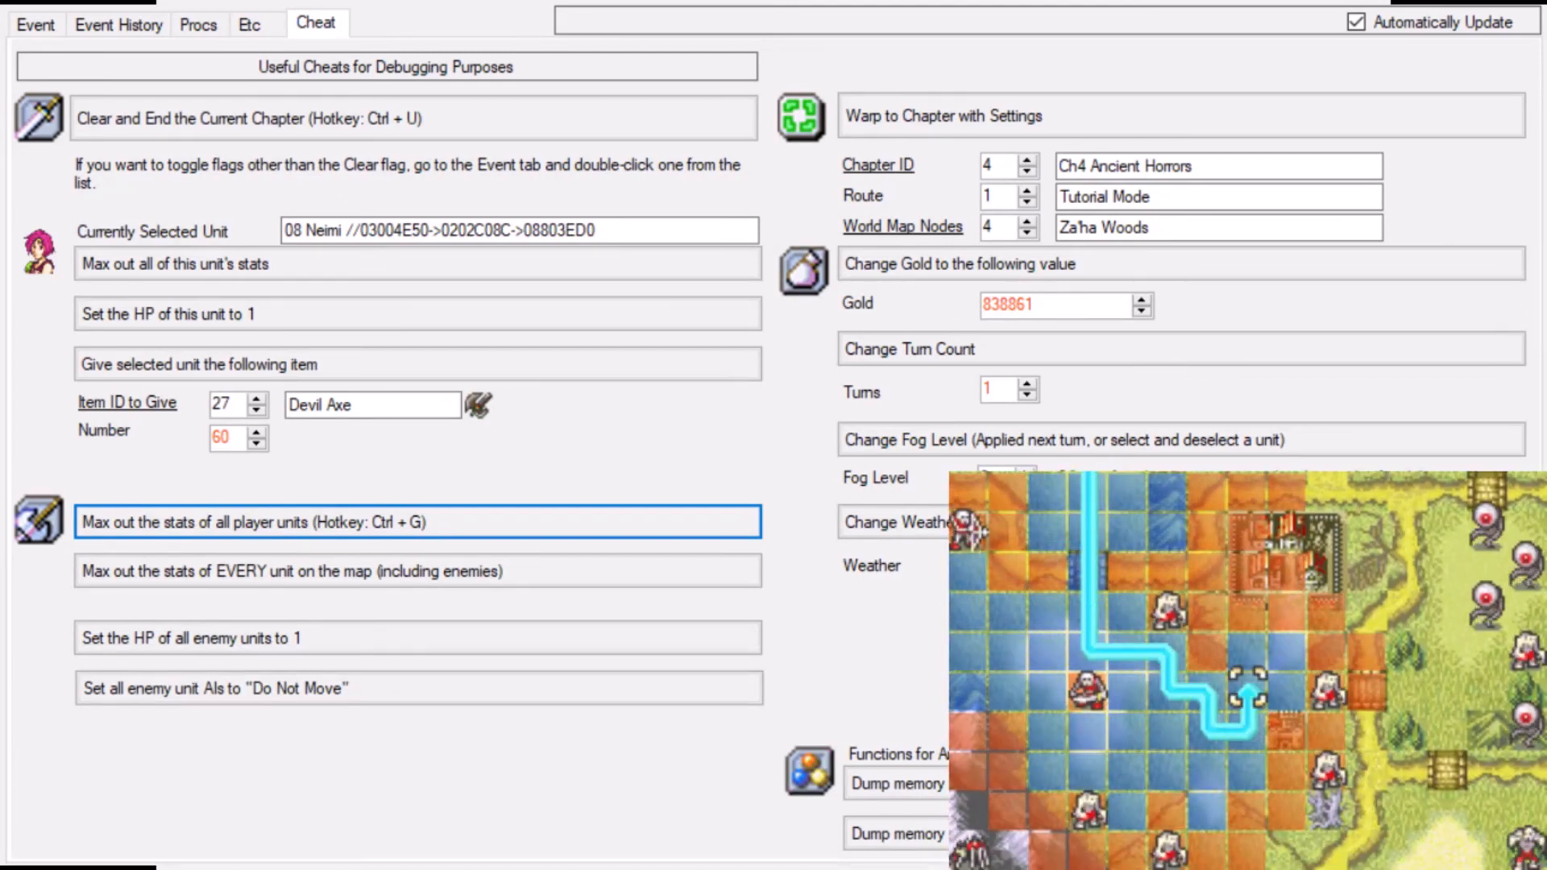
pyautogui.press('x')
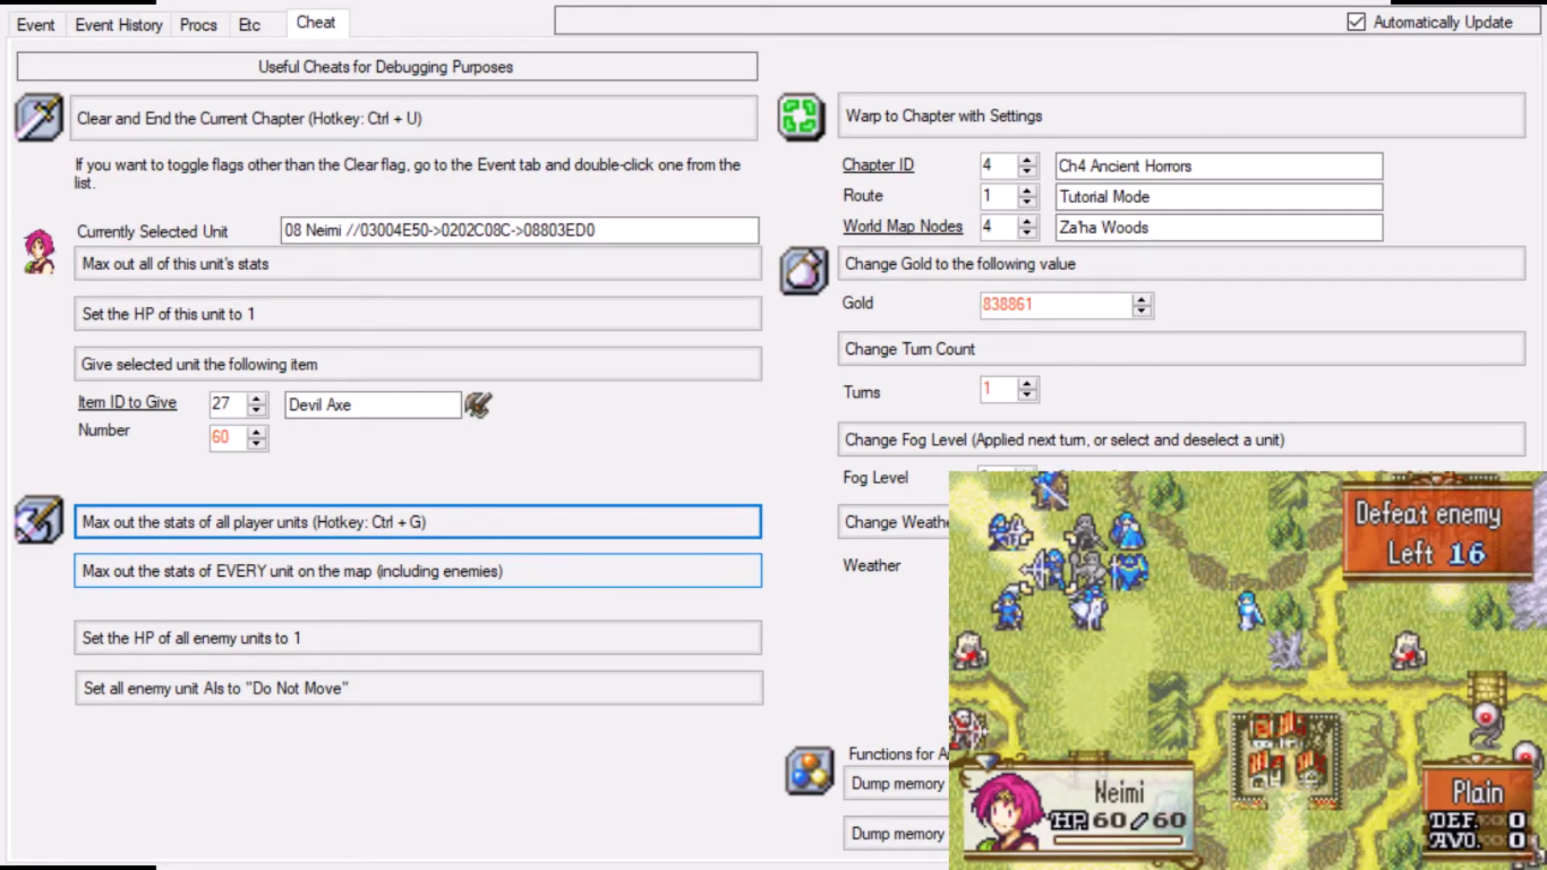
# - Max out the stats of every unit on the map, enemies included, and view the eastern Revenant's stats
pyautogui.click(451, 574)
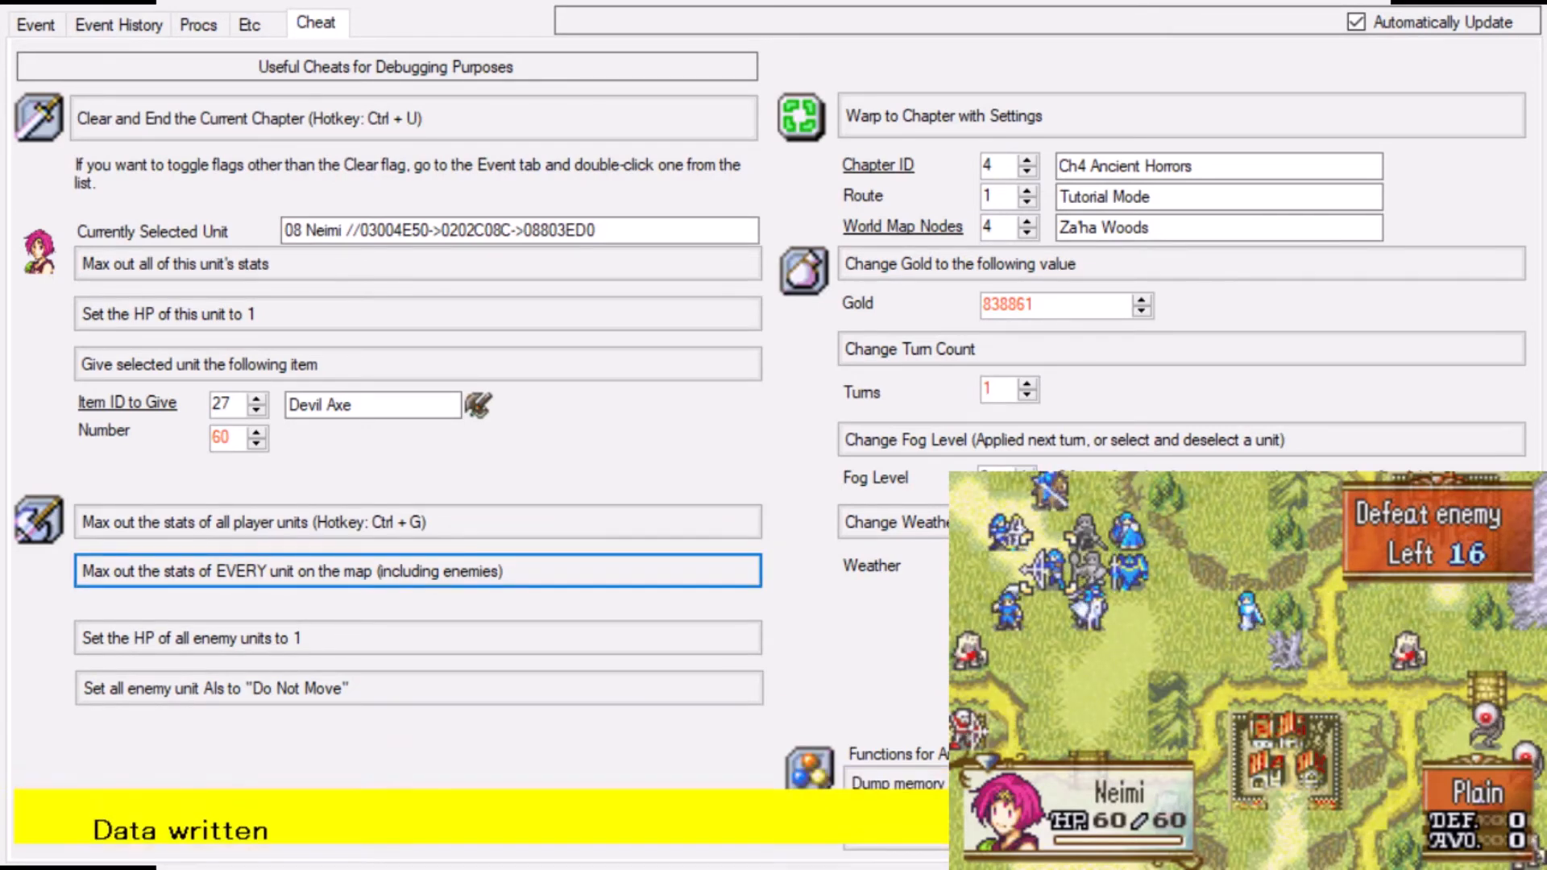
pyautogui.press('Down')
pyautogui.press('Right')
pyautogui.press('Right')
pyautogui.press('Right')
pyautogui.press('Right')
pyautogui.press('Right')
pyautogui.press('Right')
pyautogui.press('Right')
pyautogui.press('Right')
pyautogui.press('Right')
pyautogui.press('Down')
pyautogui.press('s')
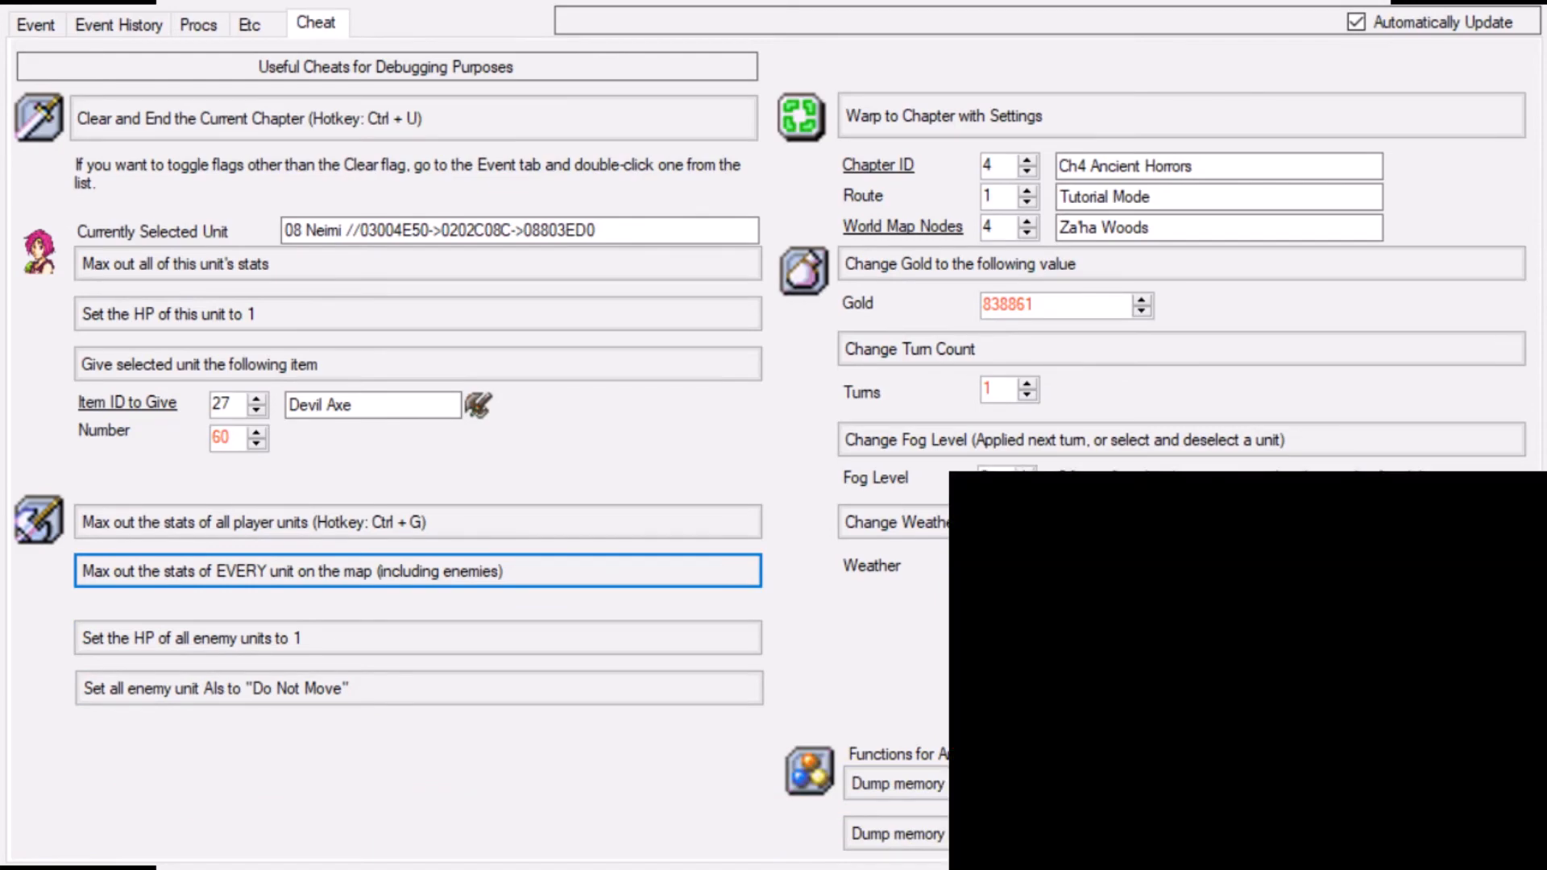
pyautogui.press('Right')
pyautogui.press('Right')
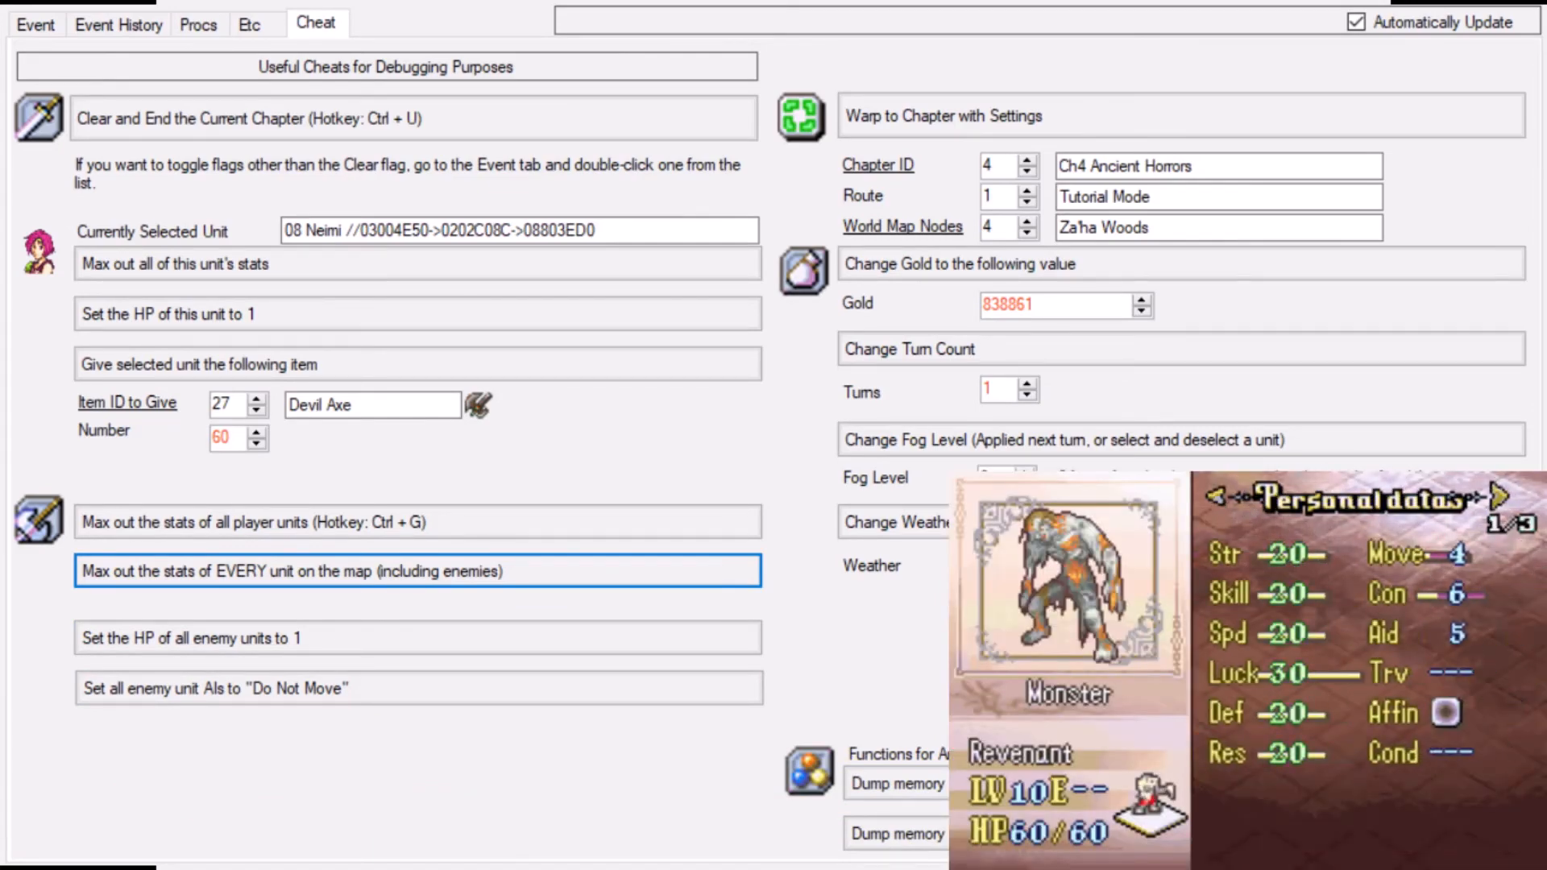
# - Inspect the Monster in the forest beside Mace by selecting and deselecting it
pyautogui.press('z')
pyautogui.press('Left')
pyautogui.press('Left')
pyautogui.press('Left')
pyautogui.press('Left')
pyautogui.press('Left')
pyautogui.press('Left')
pyautogui.press('Left')
pyautogui.press('Left')
pyautogui.press('Left')
pyautogui.press('Left')
pyautogui.press('Left')
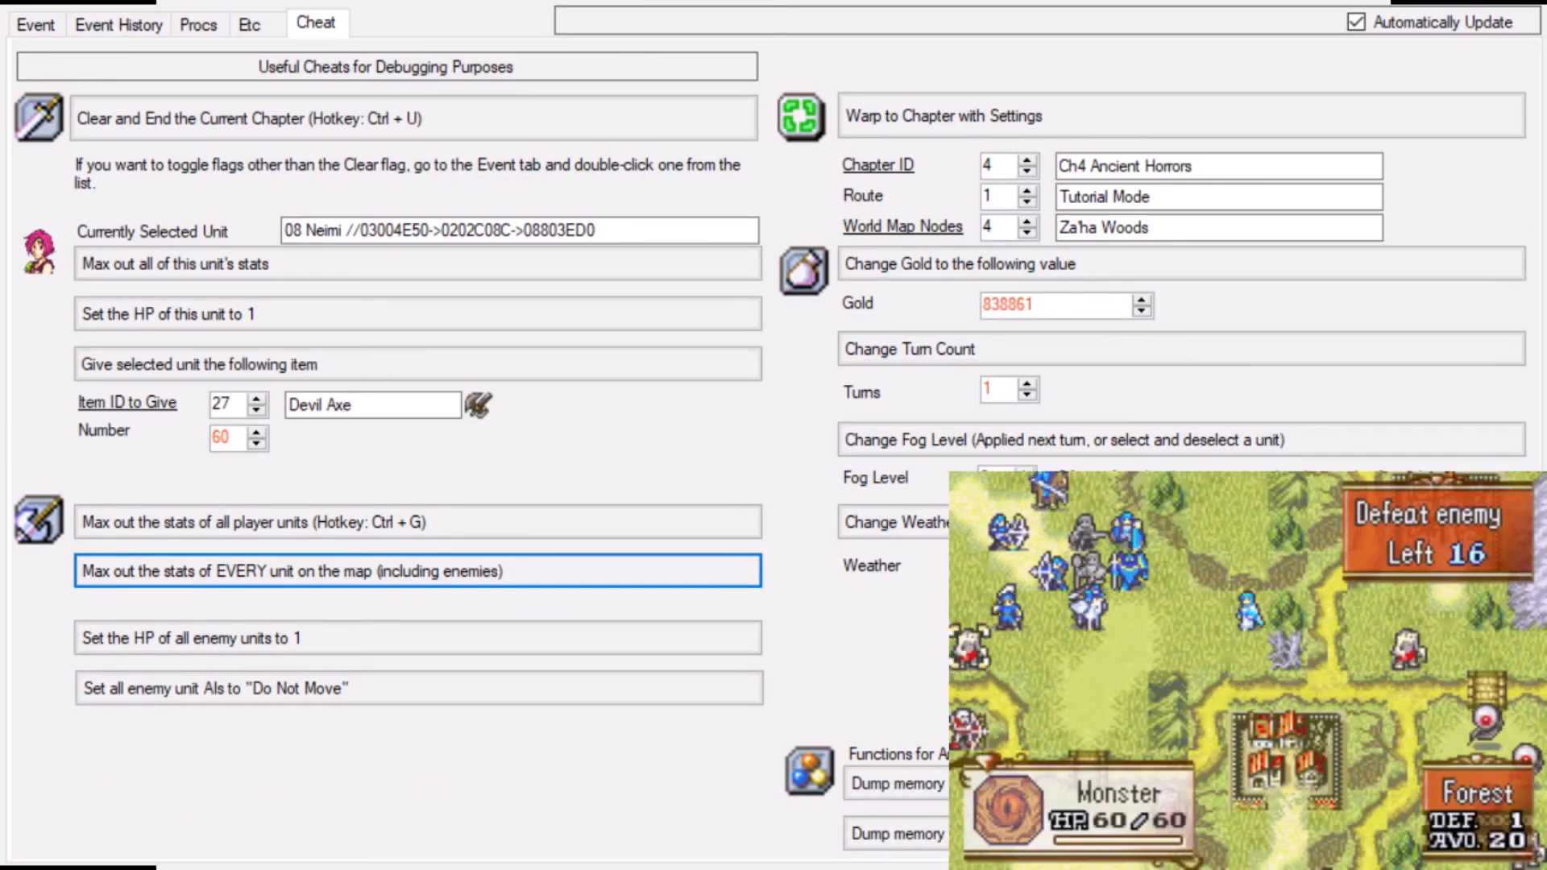
pyautogui.press('x')
pyautogui.press('z')
pyautogui.press('s')
pyautogui.press('z')
# - Preview R.I.P. Seth's attack on the nearby Monster and cancel it
pyautogui.press('Up')
pyautogui.press('Up')
pyautogui.press('Up')
pyautogui.press('Right')
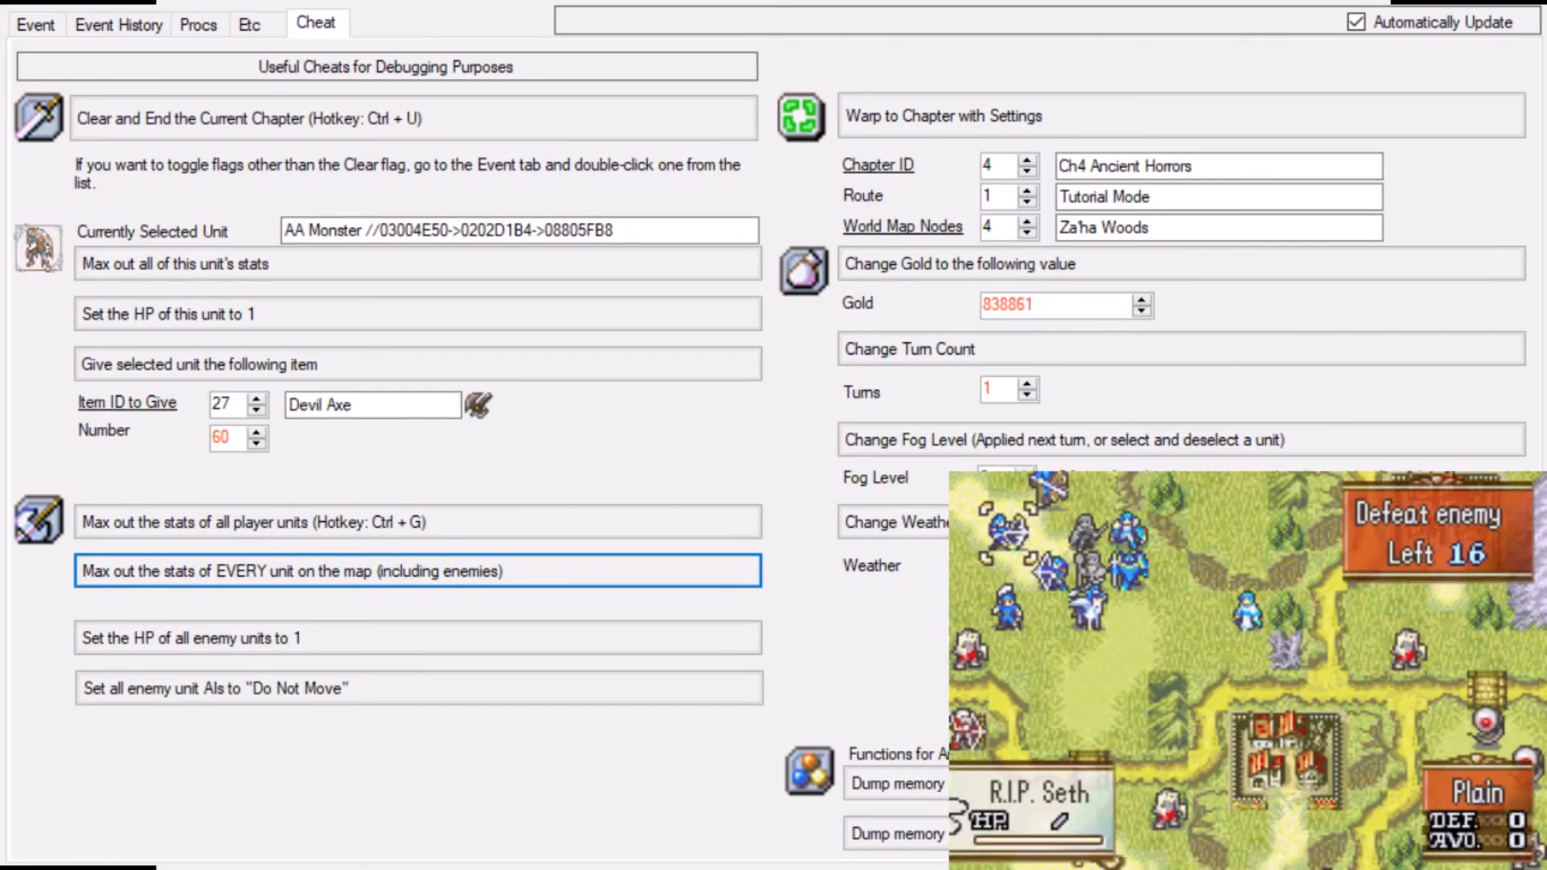
pyautogui.press('x')
pyautogui.press('z')
pyautogui.press('x')
pyautogui.press('x')
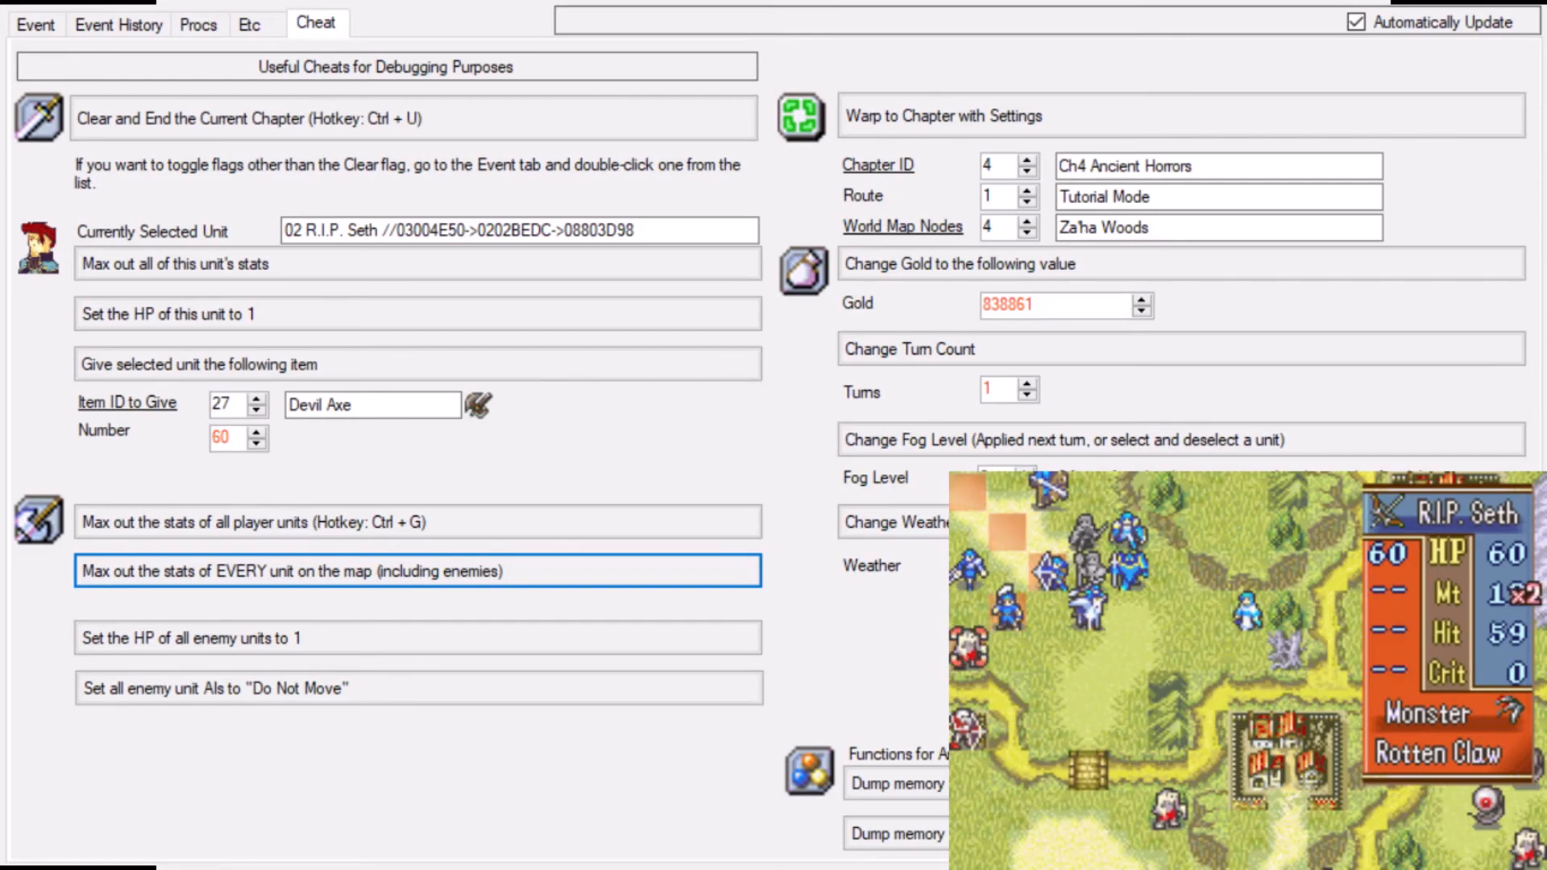
pyautogui.press('z')
pyautogui.press('z')
pyautogui.press('z')
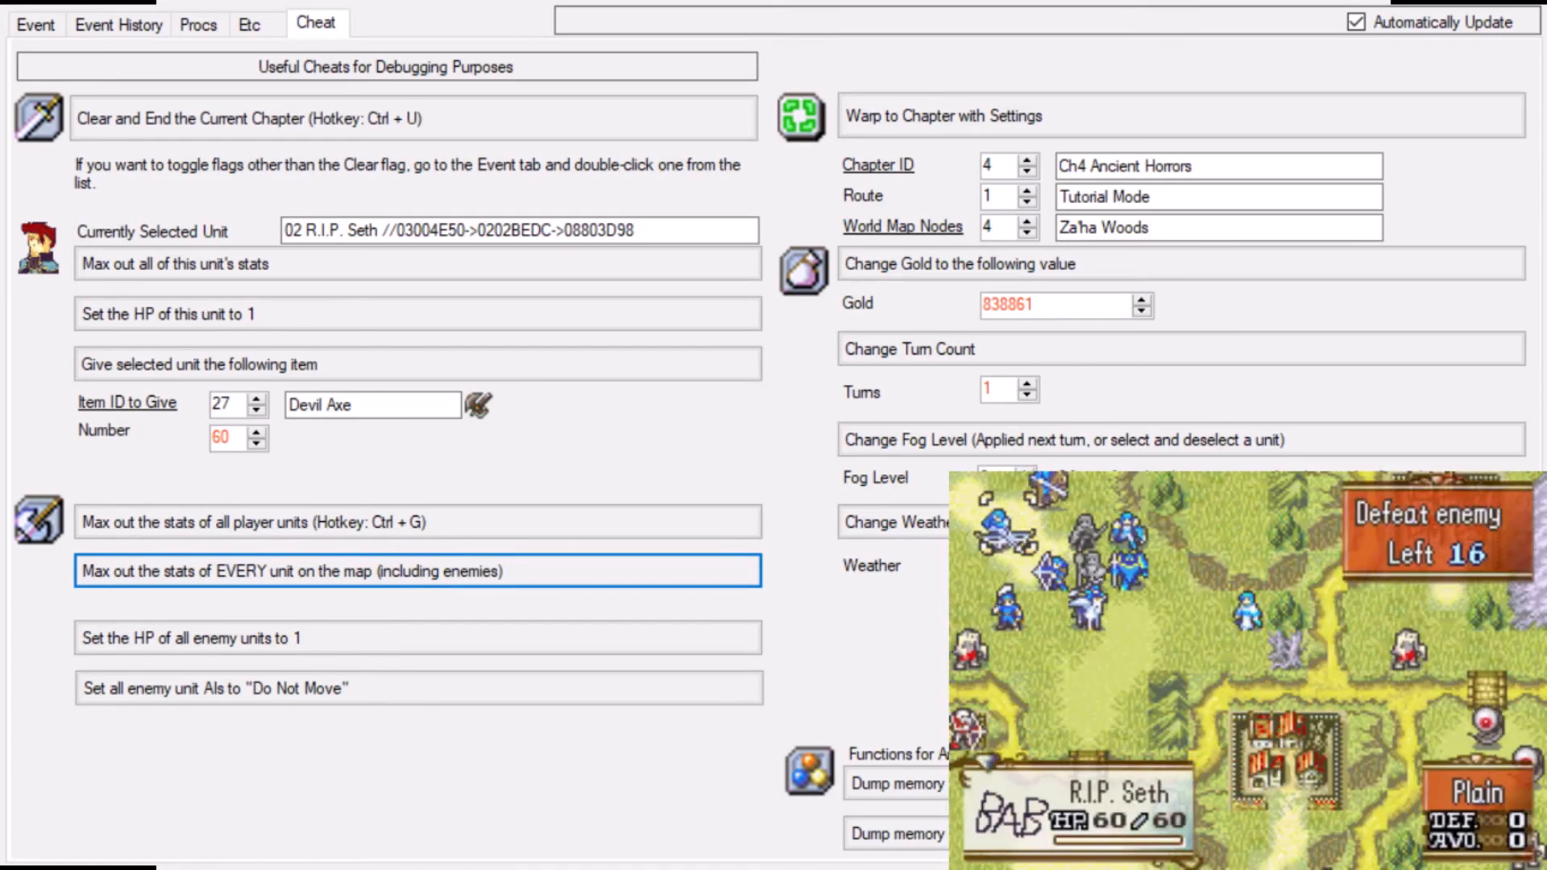
# - Preview Mace's Devil Axe attack on the maxed-out Monster and back out to the map
pyautogui.press('Down')
pyautogui.press('Down')
pyautogui.press('x')
pyautogui.press('x')
pyautogui.press('x')
pyautogui.press('x')
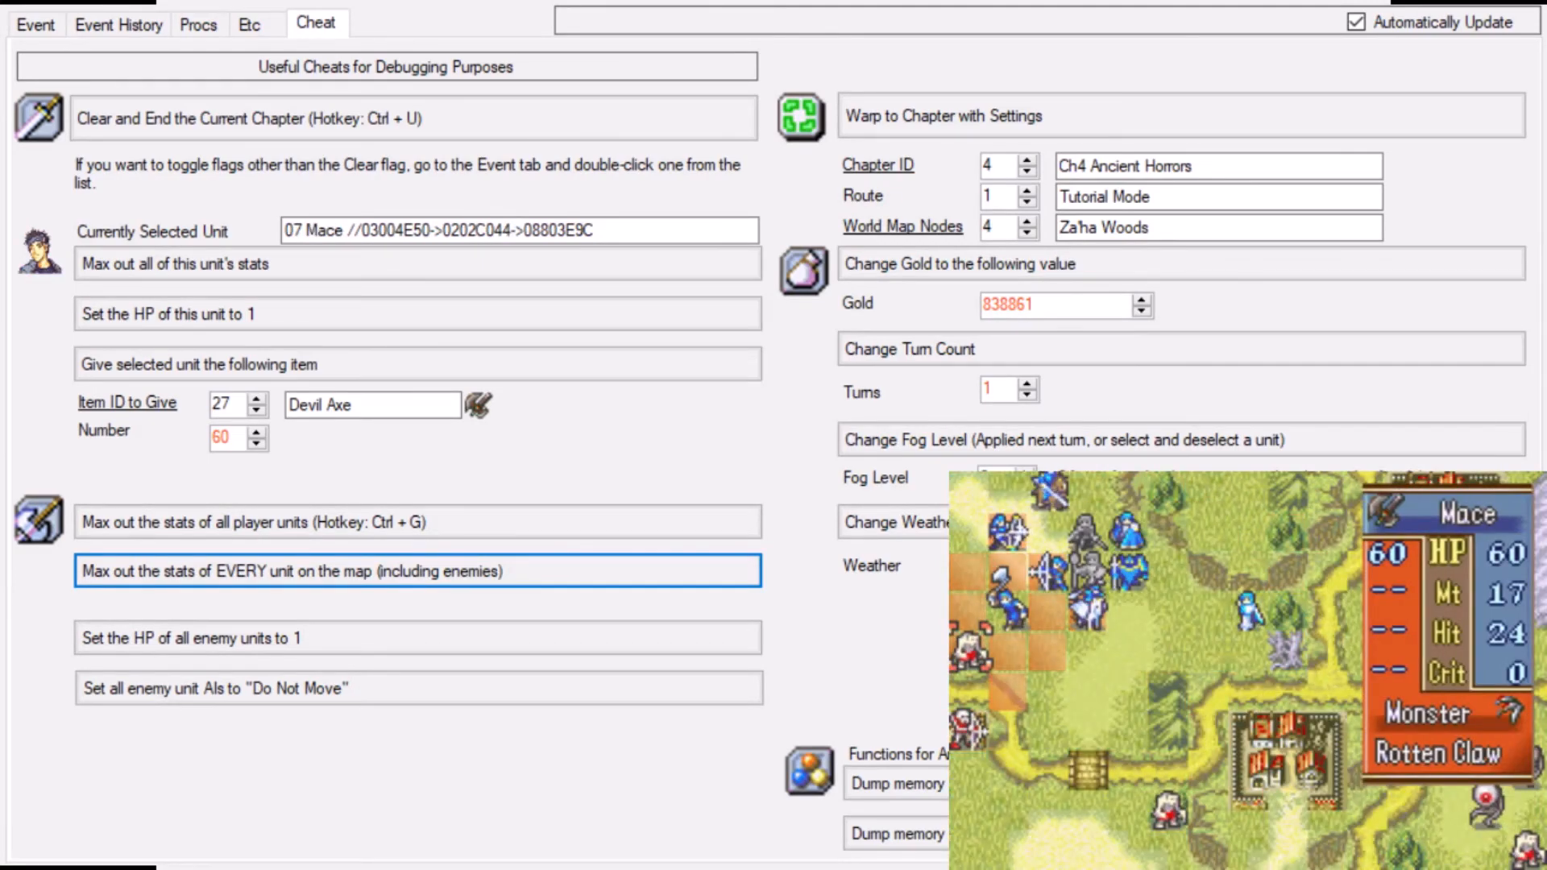
pyautogui.press('z')
pyautogui.press('Down')
pyautogui.press('x')
pyautogui.press('z')
pyautogui.press('z')
pyautogui.press('z')
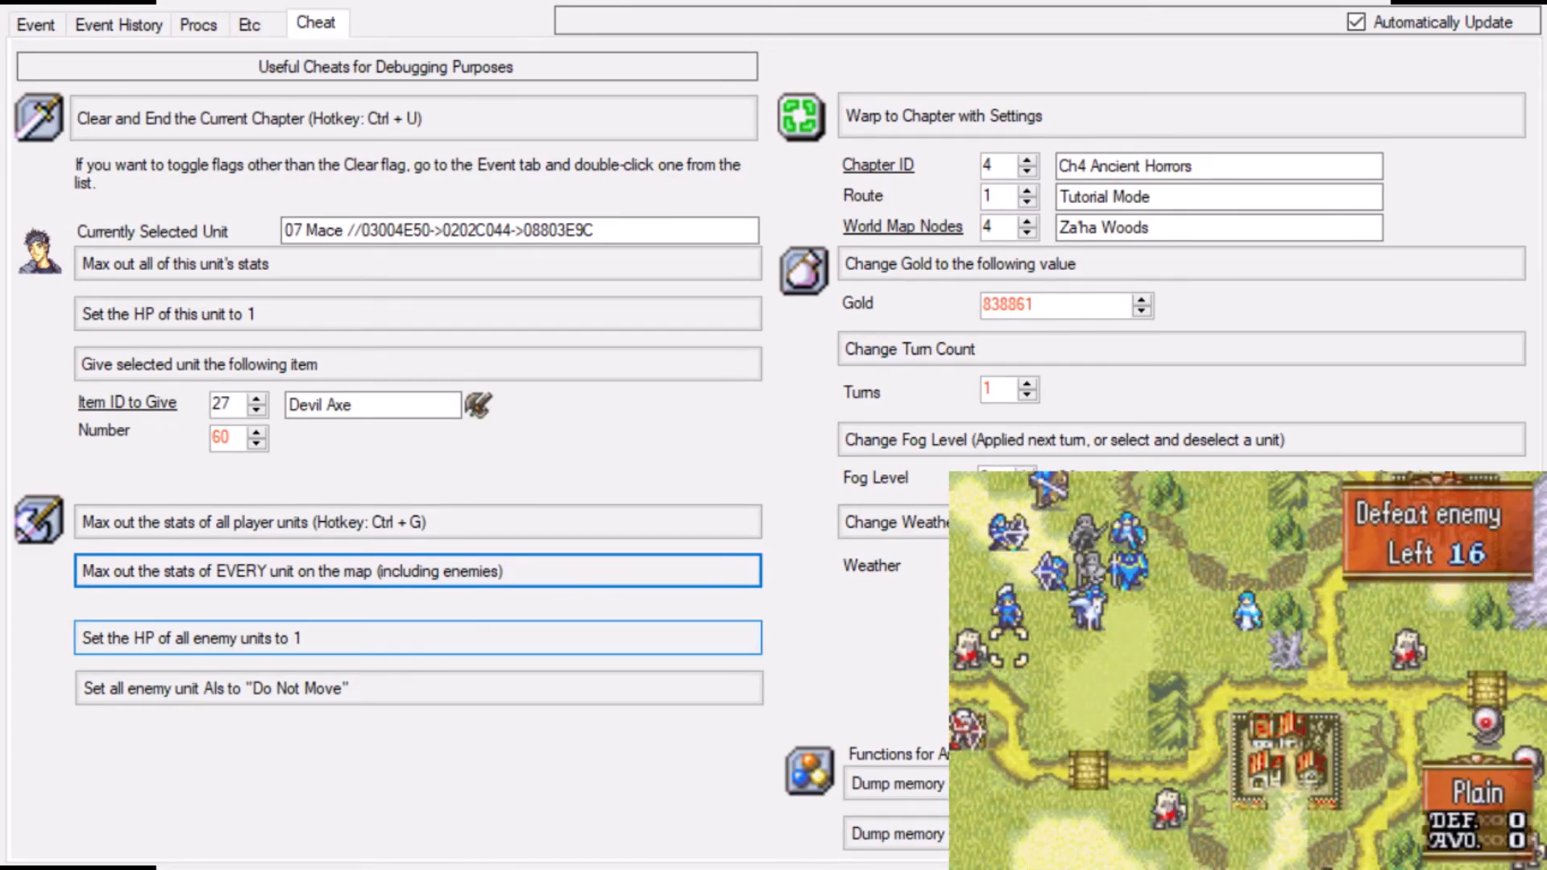
# - Set the HP of all enemy units to 1 and attack the nearby Monster with Mace's Hatchet
pyautogui.click(408, 639)
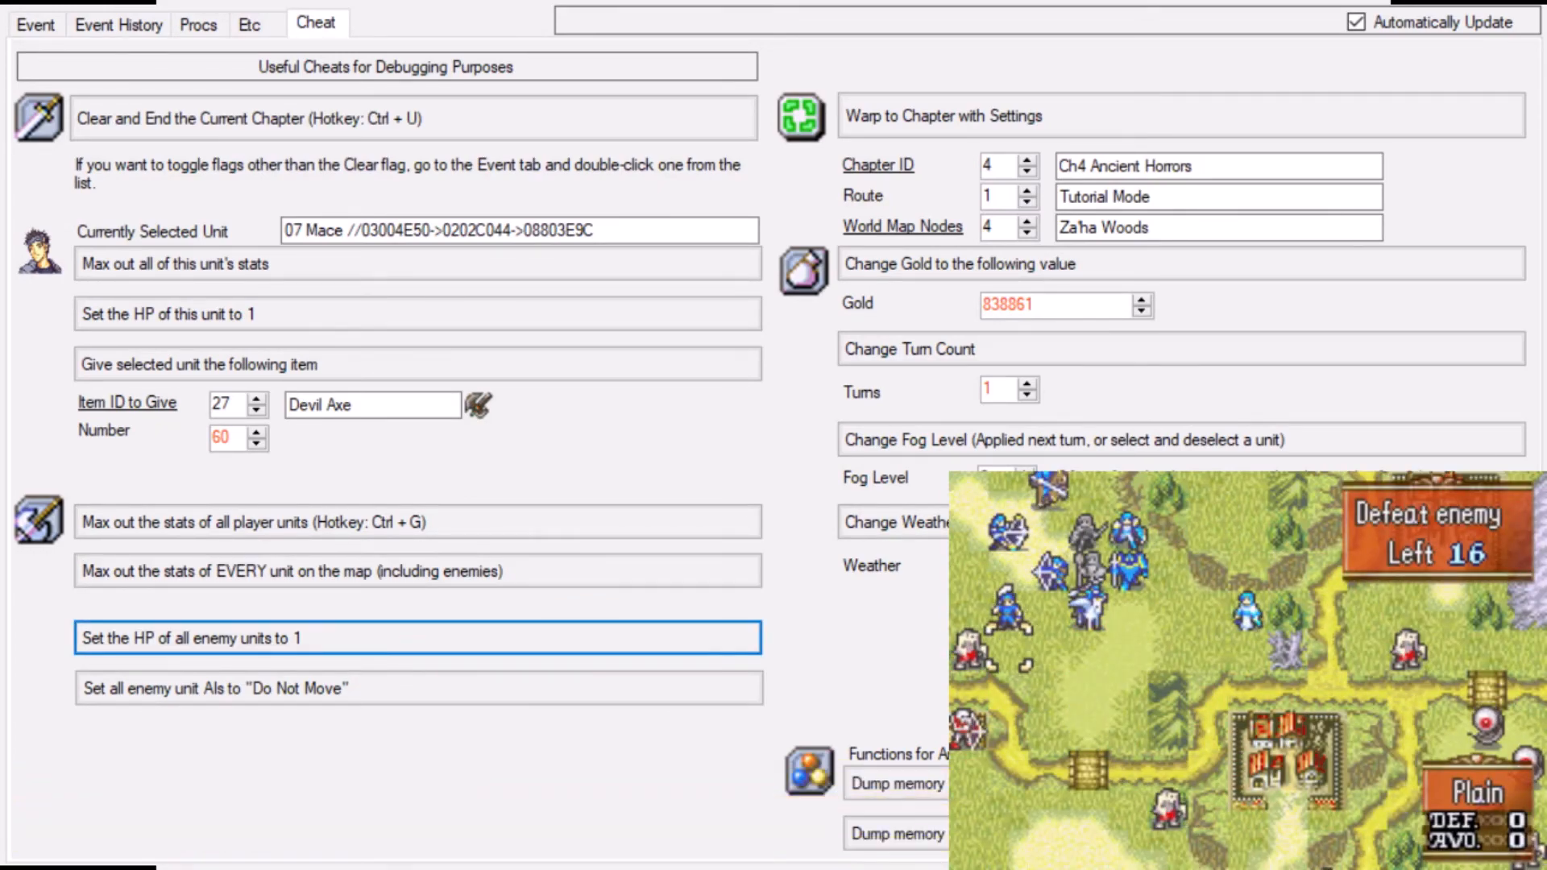
pyautogui.press('Left')
pyautogui.press('Right')
pyautogui.press('Up')
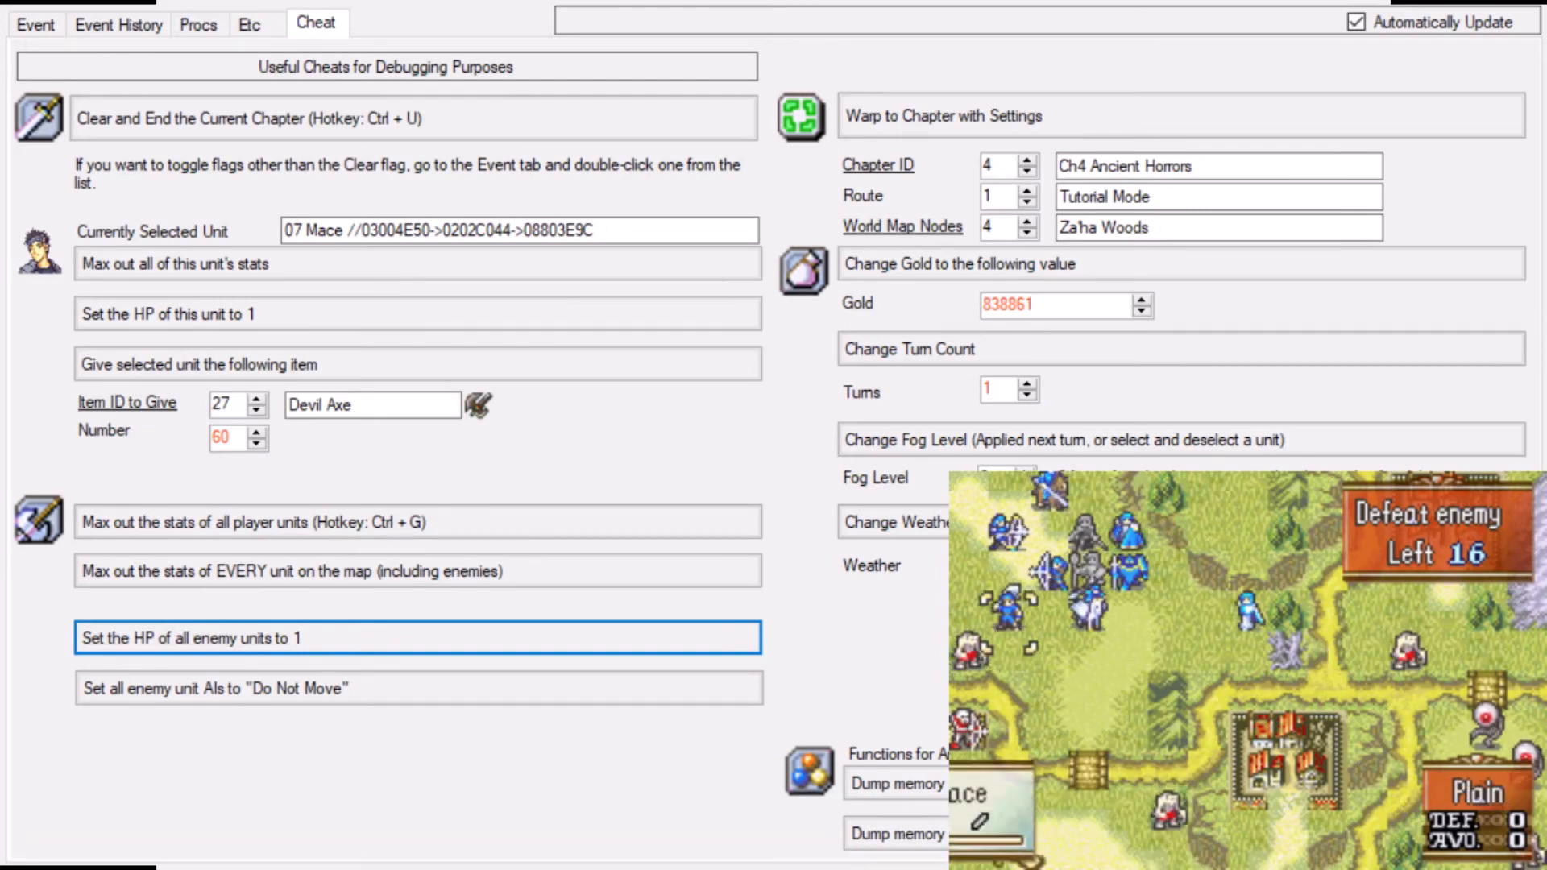
pyautogui.press('z')
pyautogui.press('Left')
pyautogui.press('Up')
pyautogui.press('z')
pyautogui.press('z')
pyautogui.press('z')
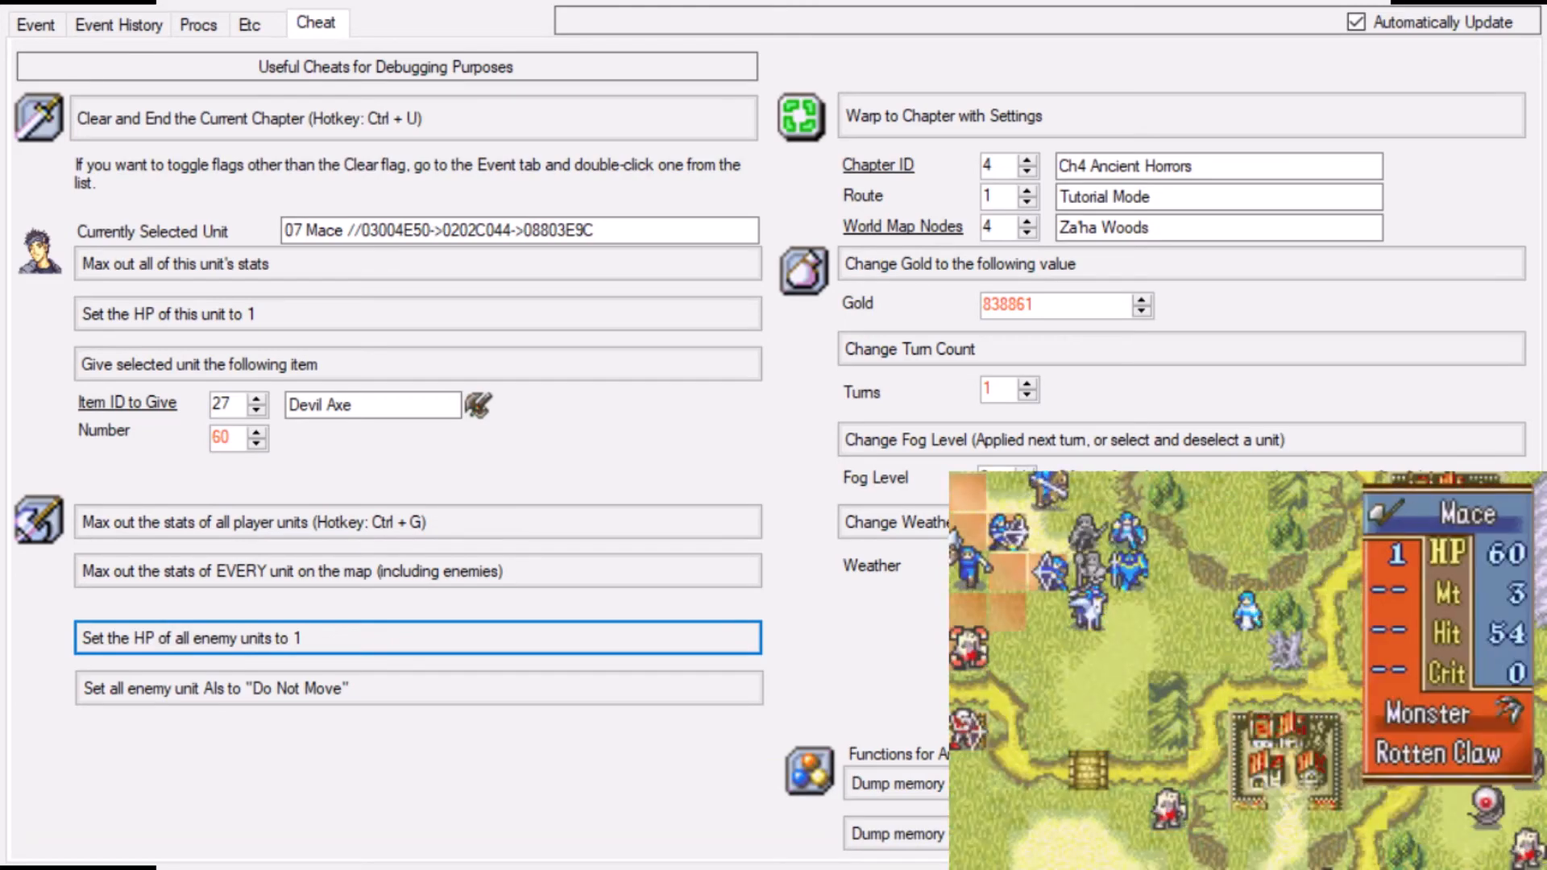
pyautogui.press('z')
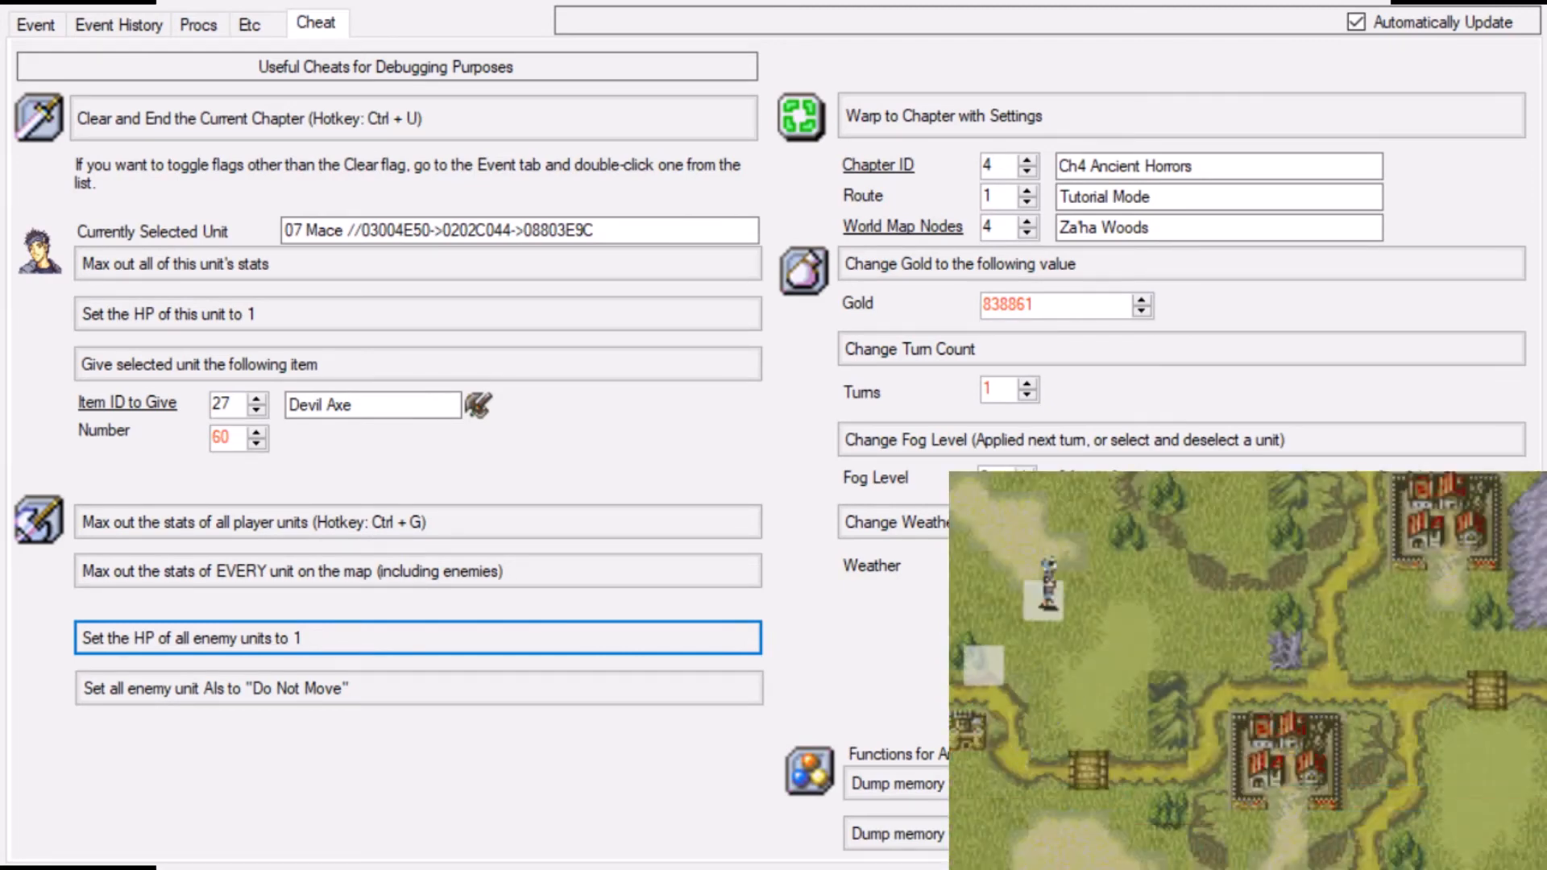
# - Review Mace's items and personal data on his status screen
pyautogui.press('s')
pyautogui.press('Right')
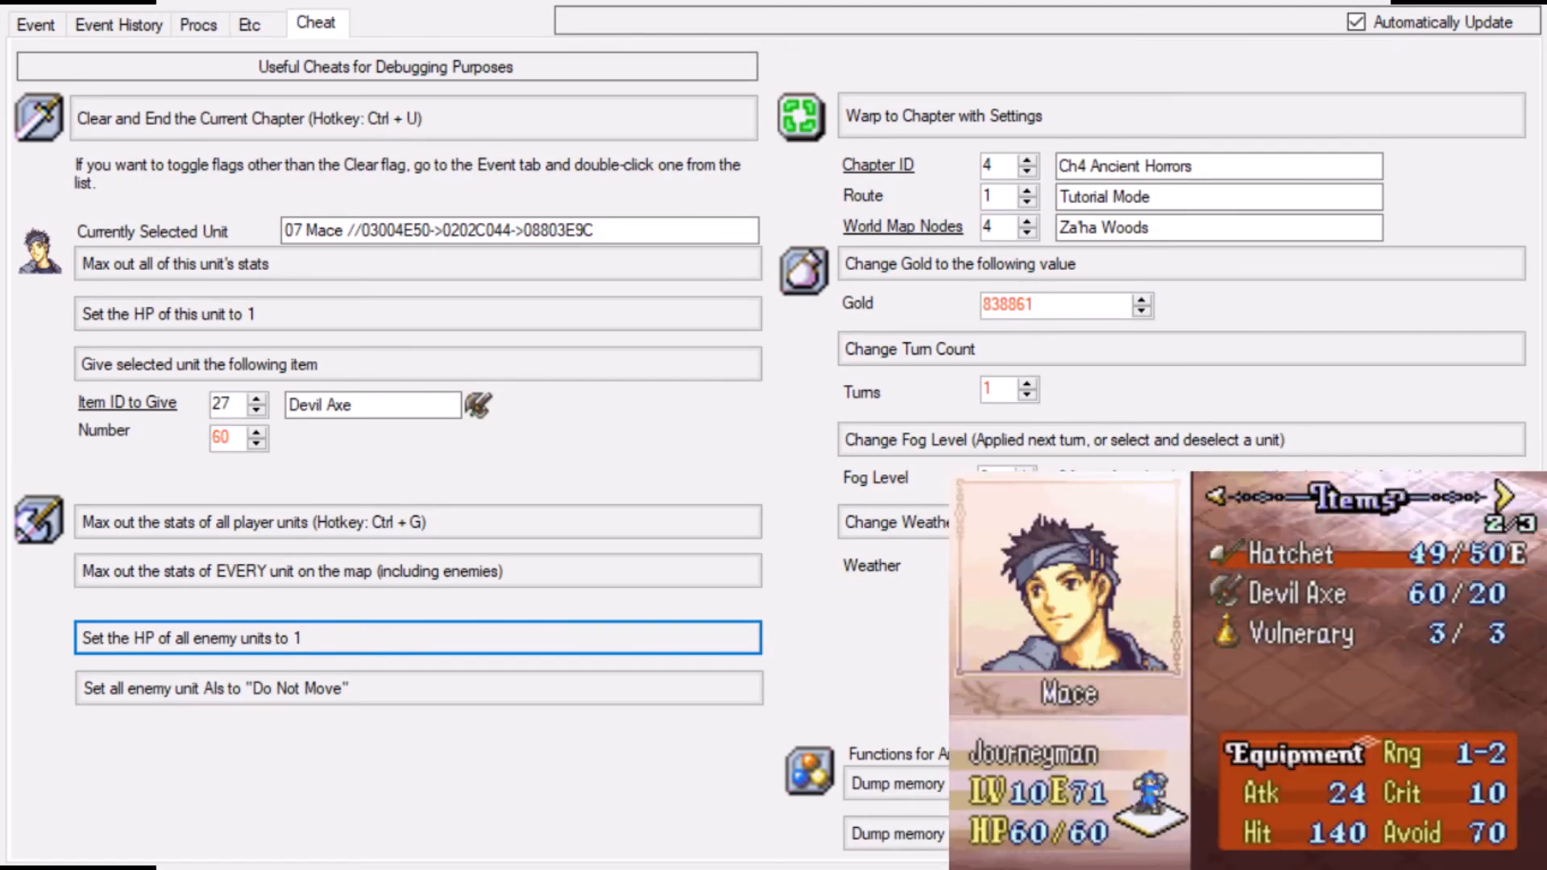
pyautogui.press('Right')
pyautogui.press('Right')
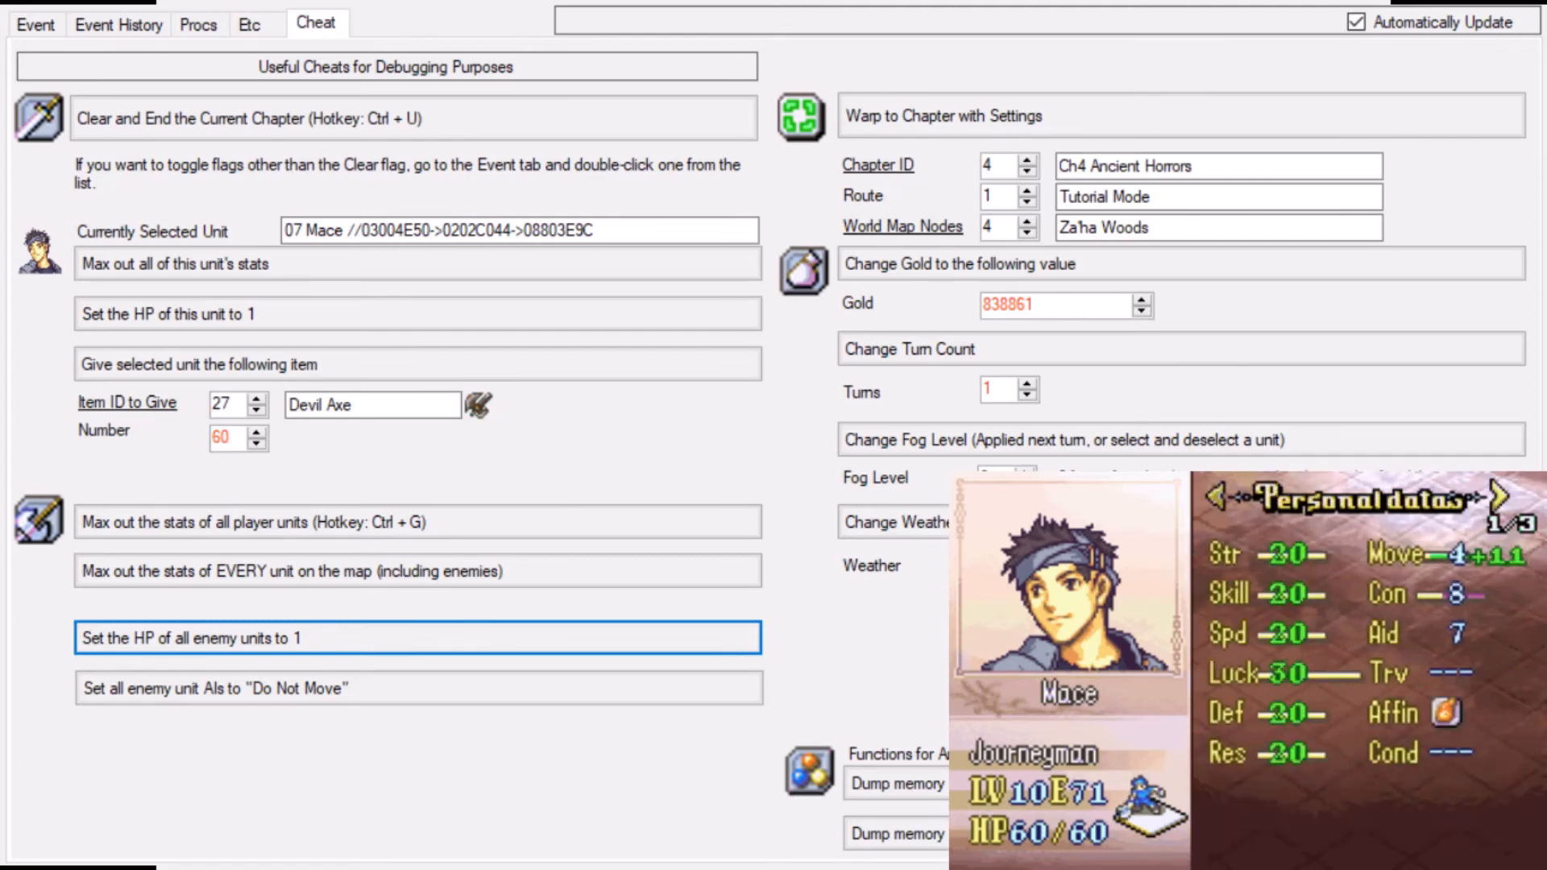
# - Leave Mace's status screen and look over the enemy Monsters across the map
pyautogui.press('z')
pyautogui.press('Down')
pyautogui.press('Down')
pyautogui.press('s')
pyautogui.press('z')
pyautogui.press('Down')
pyautogui.press('Right')
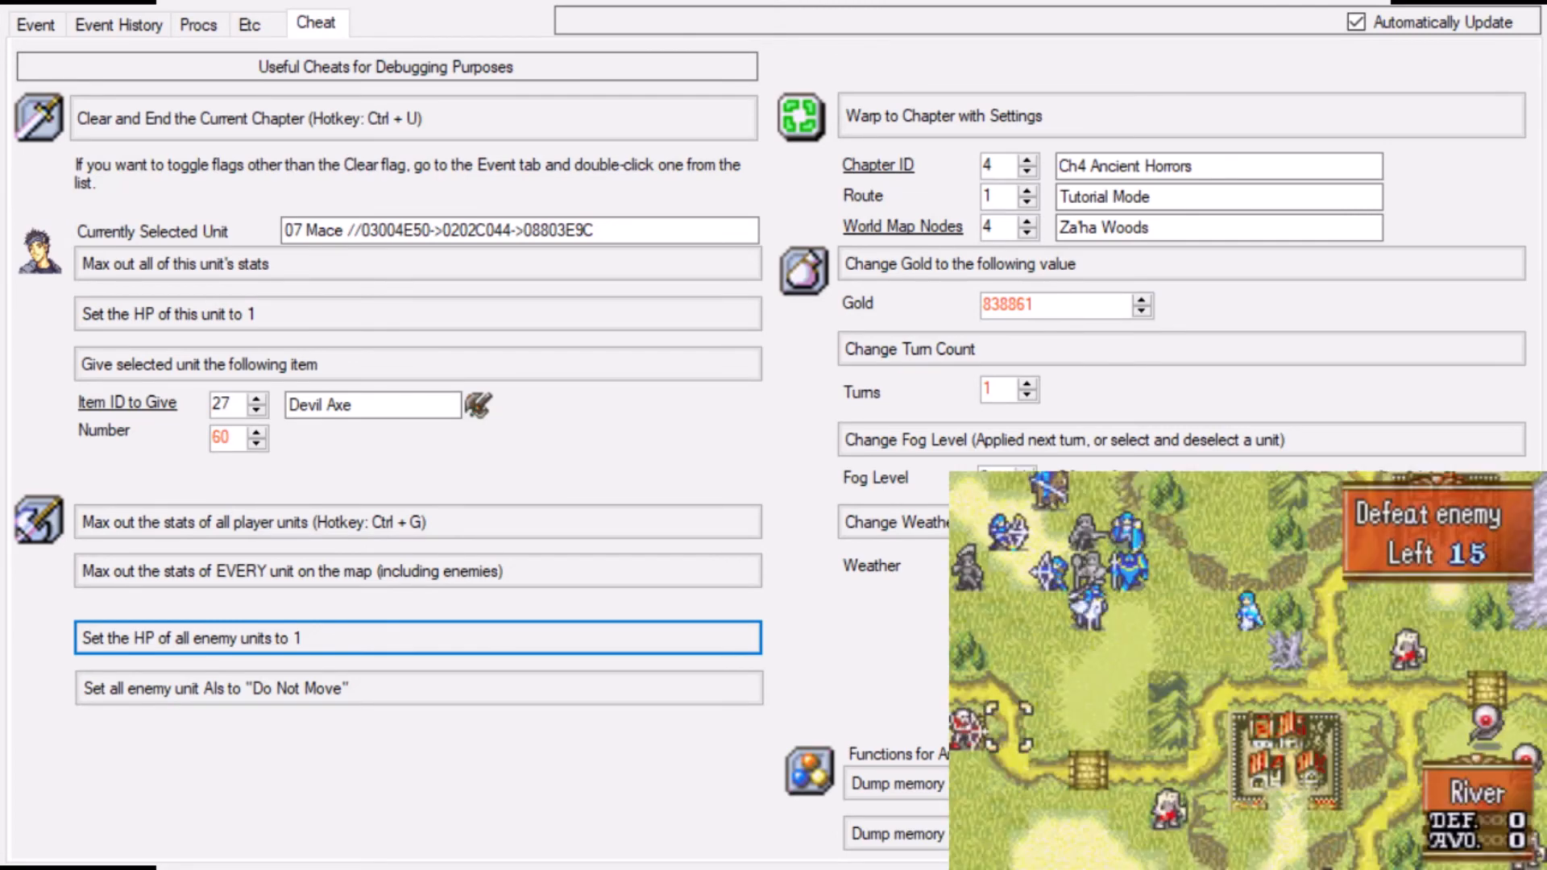
pyautogui.press('Right')
pyautogui.press('Right')
pyautogui.press('Down')
pyautogui.press('Down')
pyautogui.press('Down')
pyautogui.press('Right')
pyautogui.press('Right')
pyautogui.press('Right')
pyautogui.press('Right')
pyautogui.press('Right')
pyautogui.press('Right')
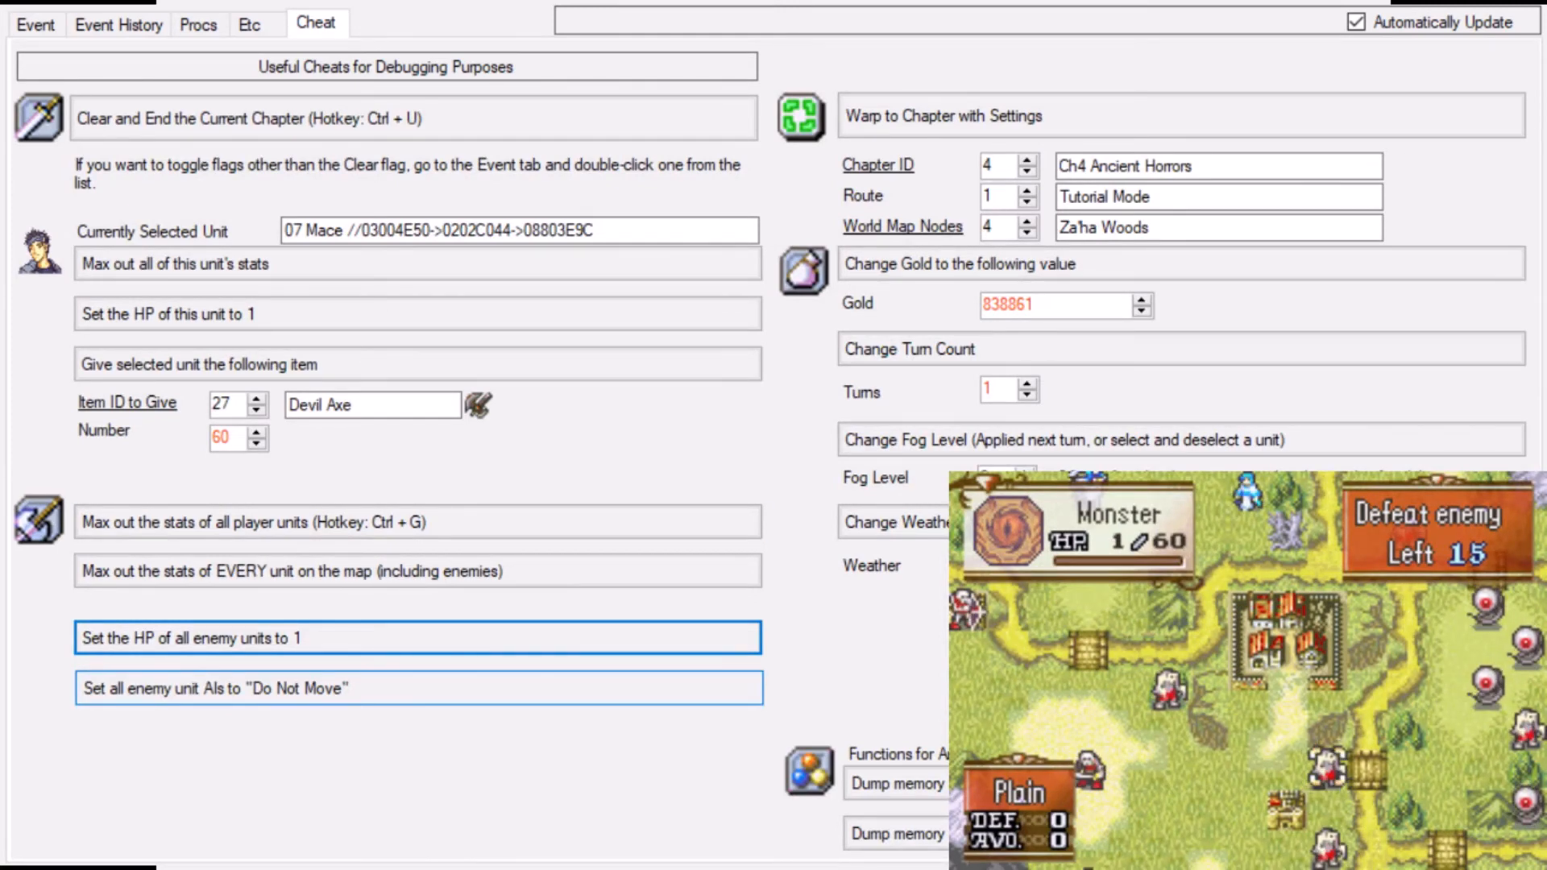
# - Set all enemy unit AIs to "Do Not Move" and end the player turn from the map
pyautogui.click(419, 688)
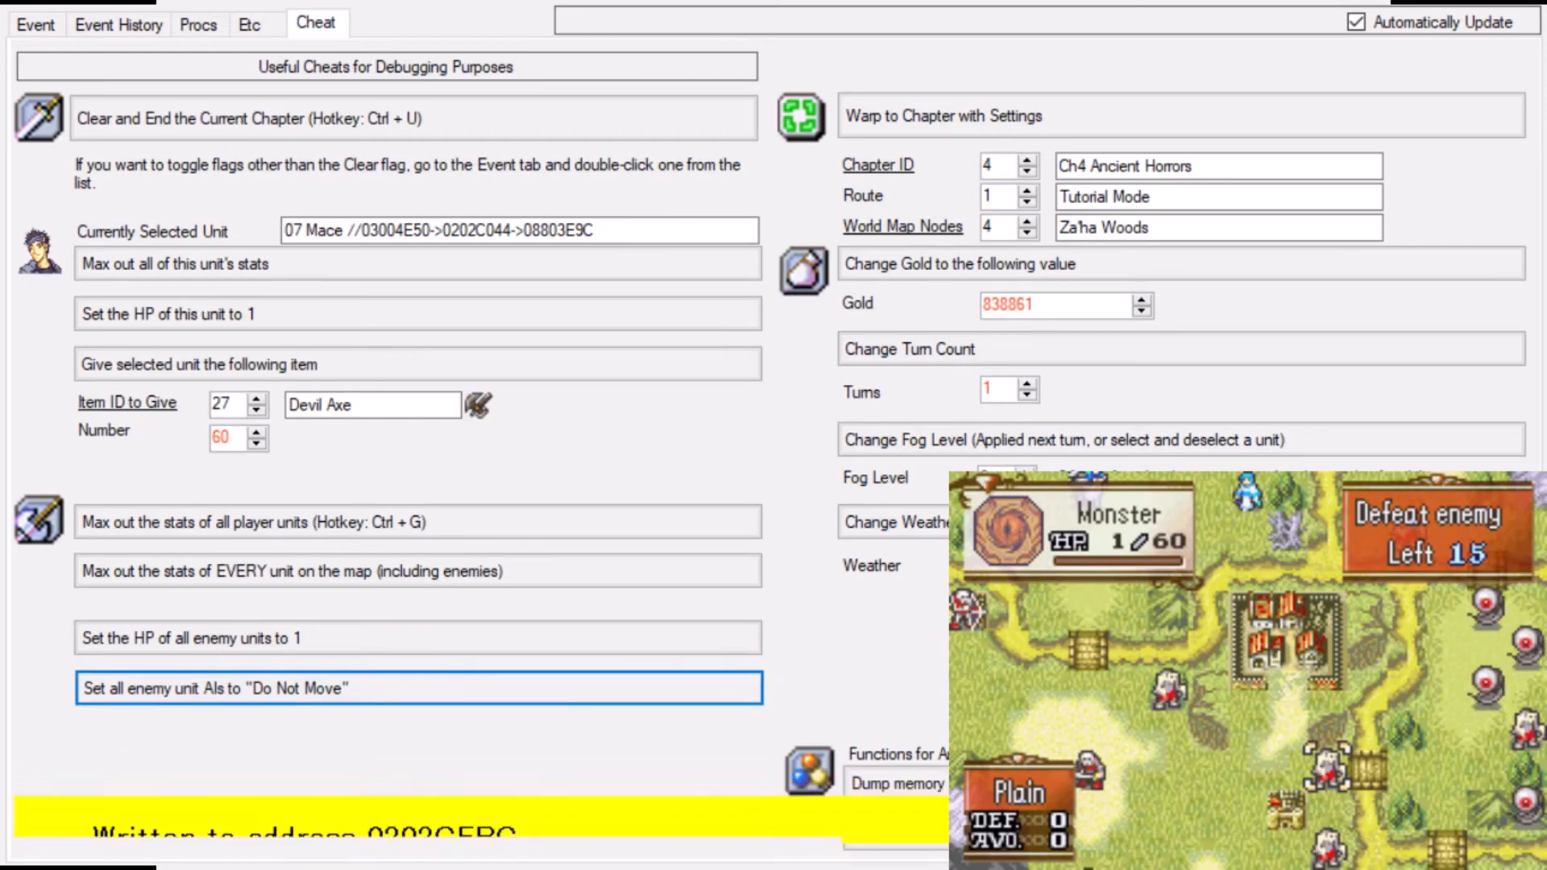
pyautogui.press('Up')
pyautogui.press('Up')
pyautogui.press('Up')
pyautogui.press('Up')
pyautogui.press('Up')
pyautogui.press('Up')
pyautogui.press('Up')
pyautogui.press('Up')
pyautogui.press('z')
pyautogui.press('Up')
pyautogui.press('z')
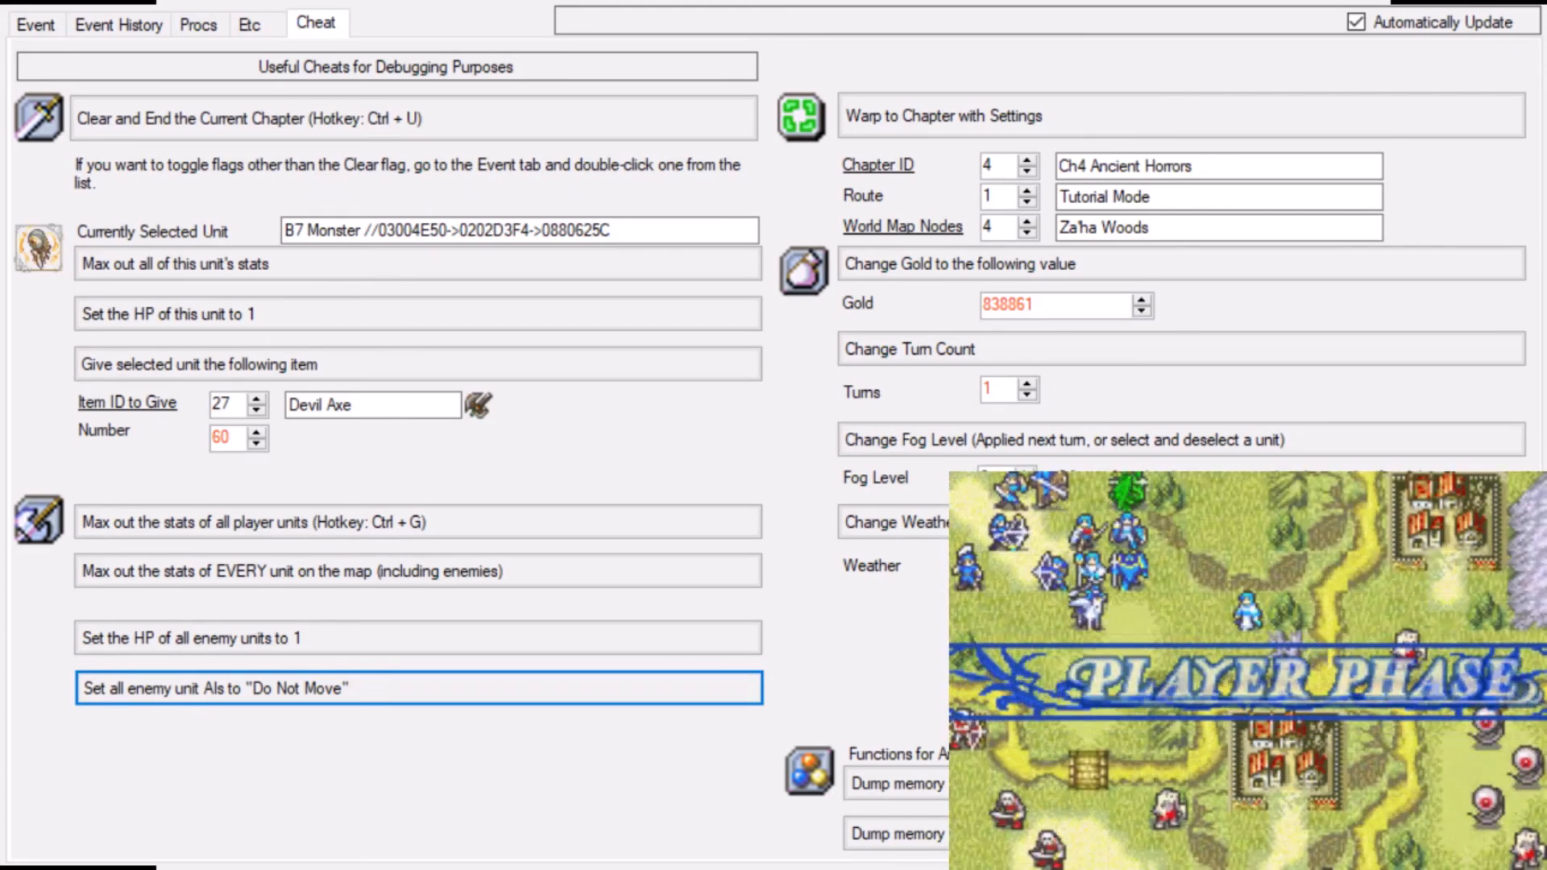
# - Review Cormag's items and personal data on his status screen
pyautogui.press('Right')
pyautogui.press('Up')
pyautogui.press('s')
pyautogui.press('Right')
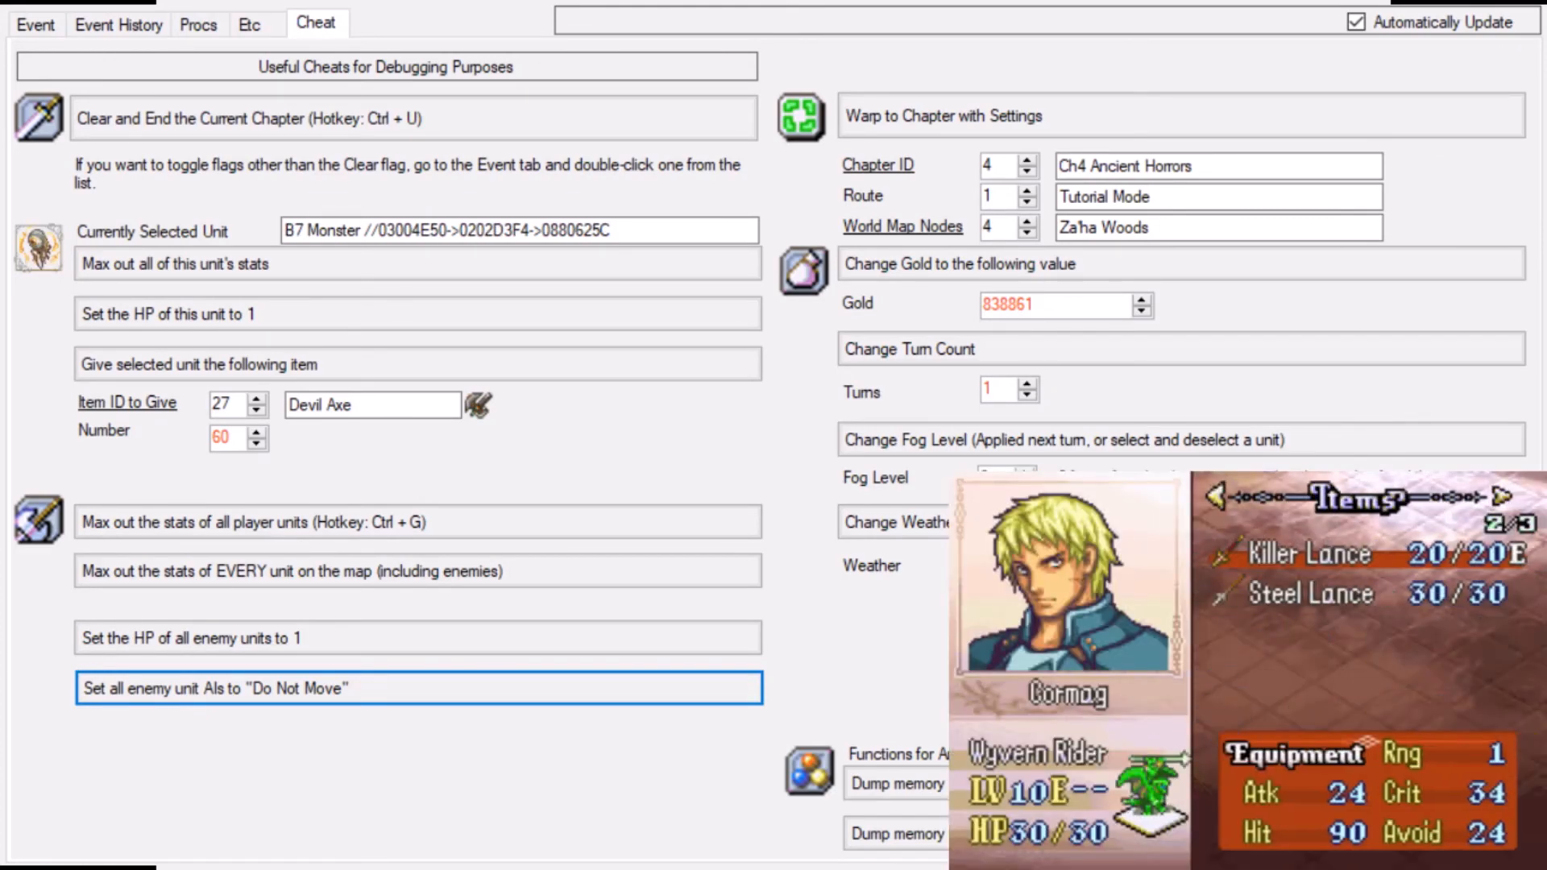
pyautogui.press('Left')
pyautogui.press('Right')
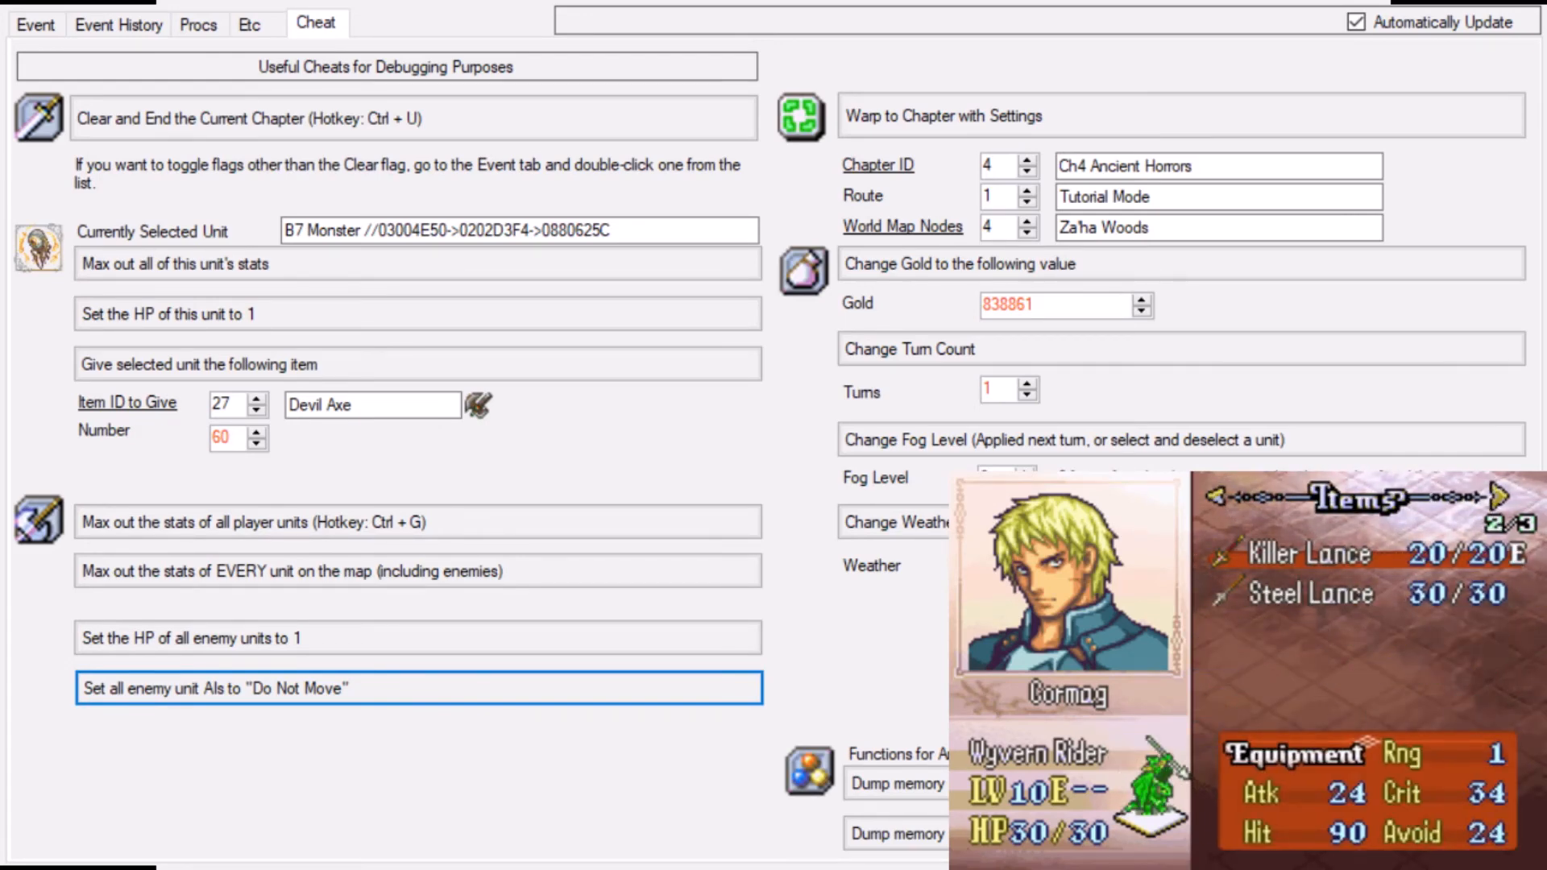
pyautogui.press('z')
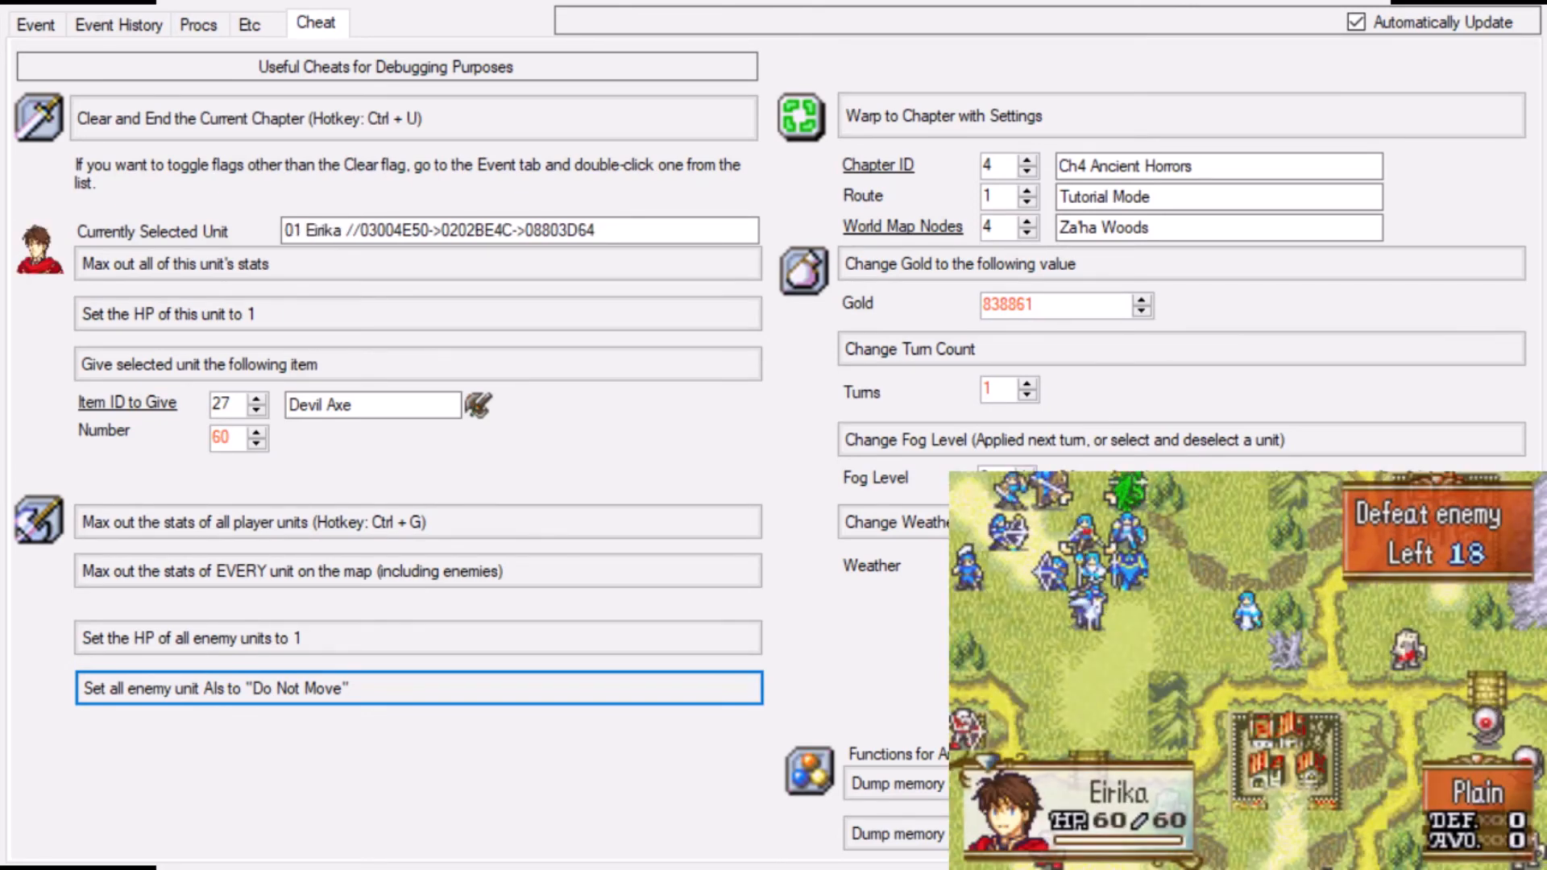
# - Reopen the green Wyvern Rider Cormag's status screen and check his personal data page
pyautogui.press('Right')
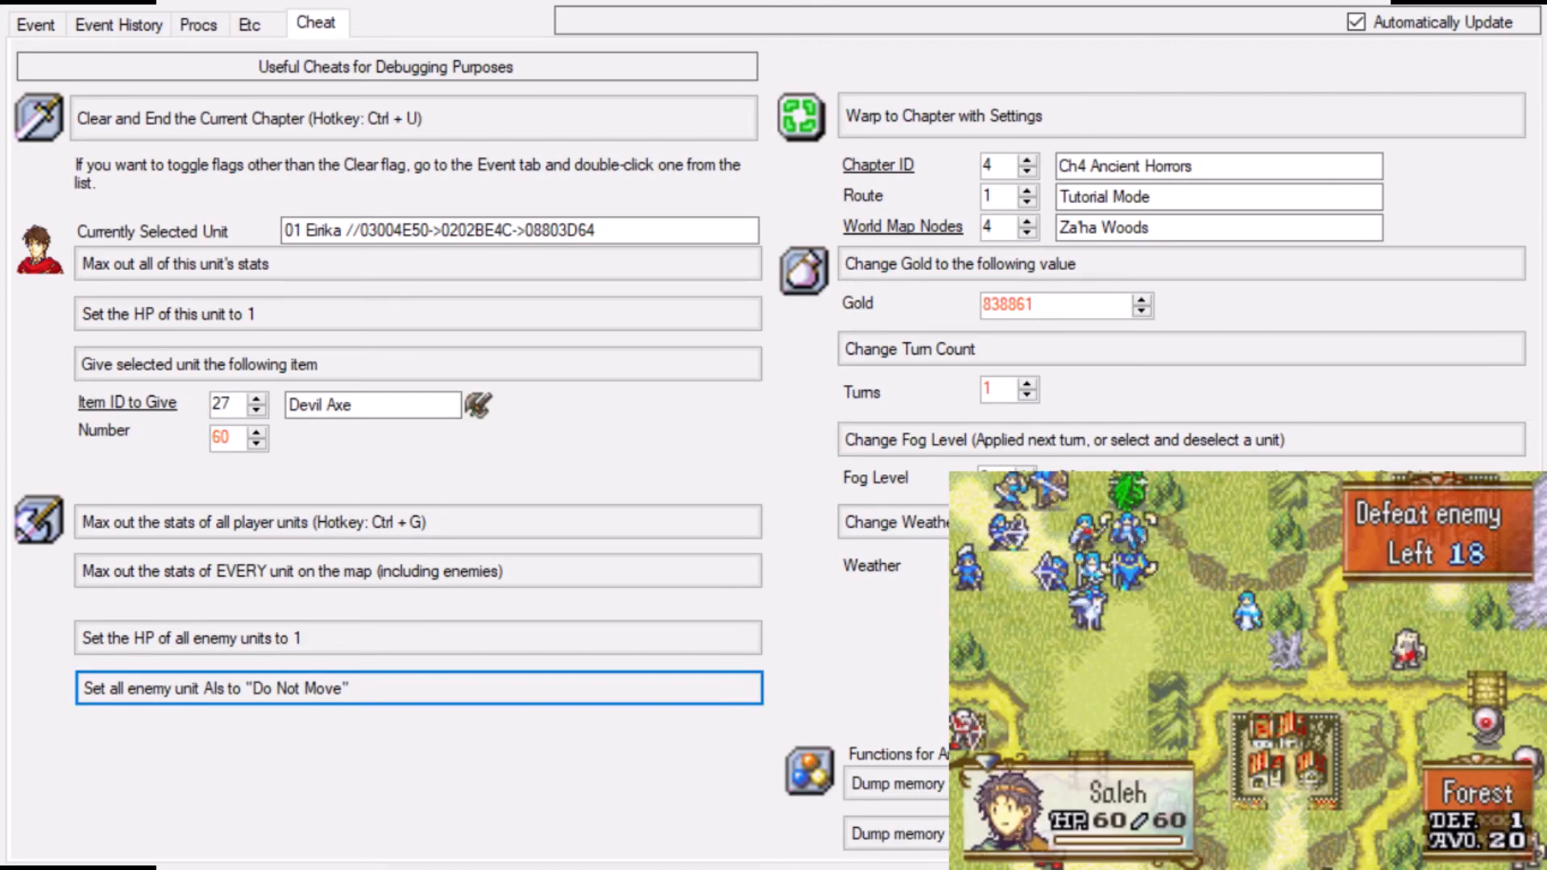
pyautogui.press('Up')
pyautogui.press('s')
pyautogui.press('Right')
pyautogui.press('Right')
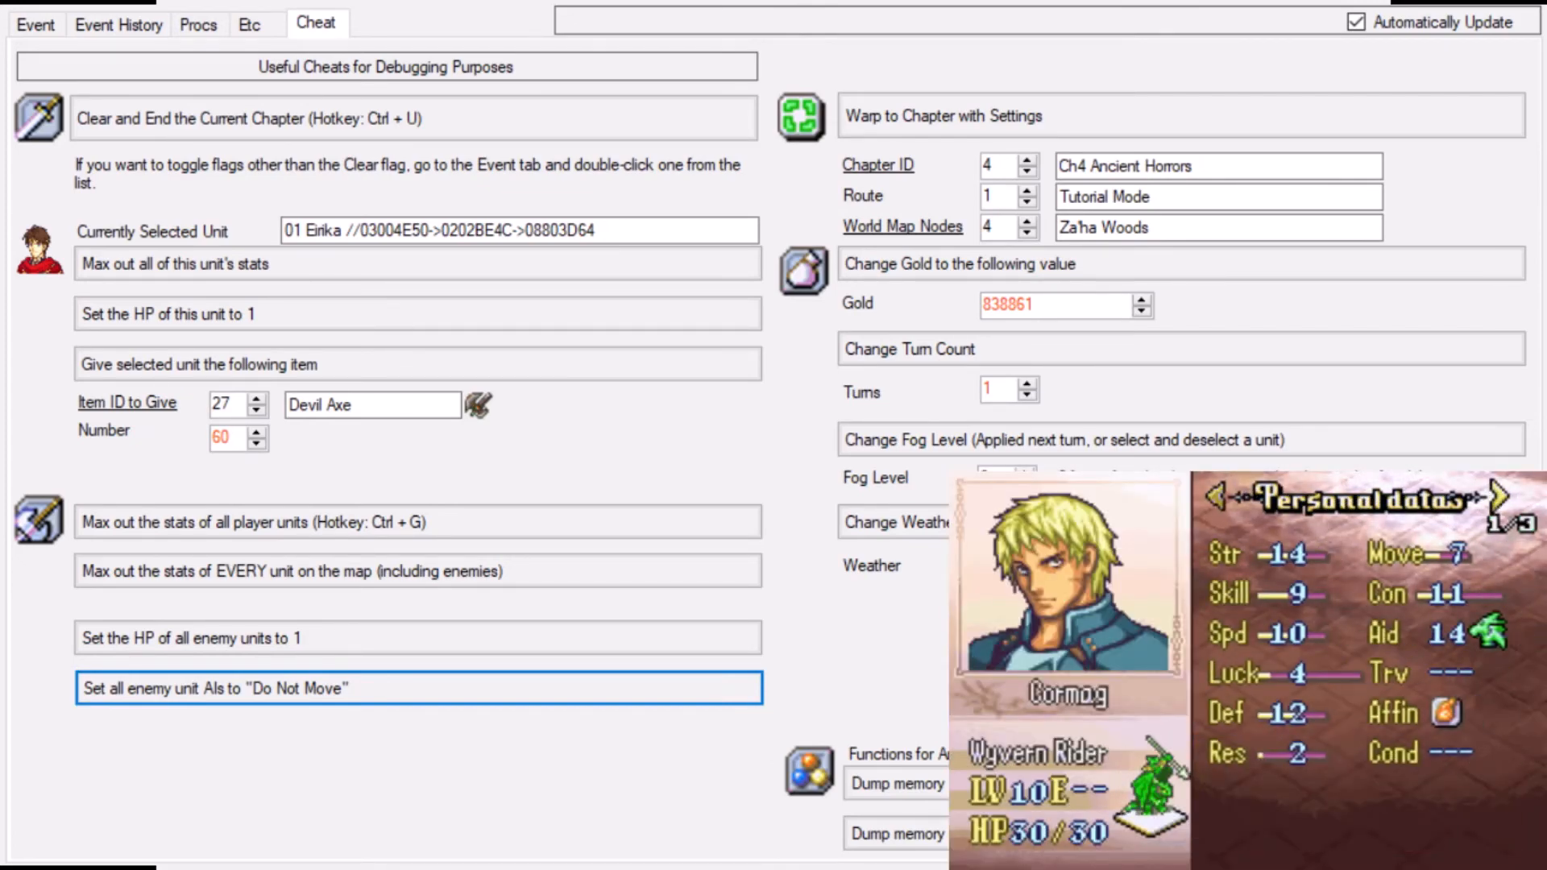
# - Return to the map and place the cursor on Neimi
pyautogui.press('x')
pyautogui.press('Down')
pyautogui.press('Down')
pyautogui.press('Down')
pyautogui.press('Down')
pyautogui.press('Down')
pyautogui.press('Left')
pyautogui.press('Left')
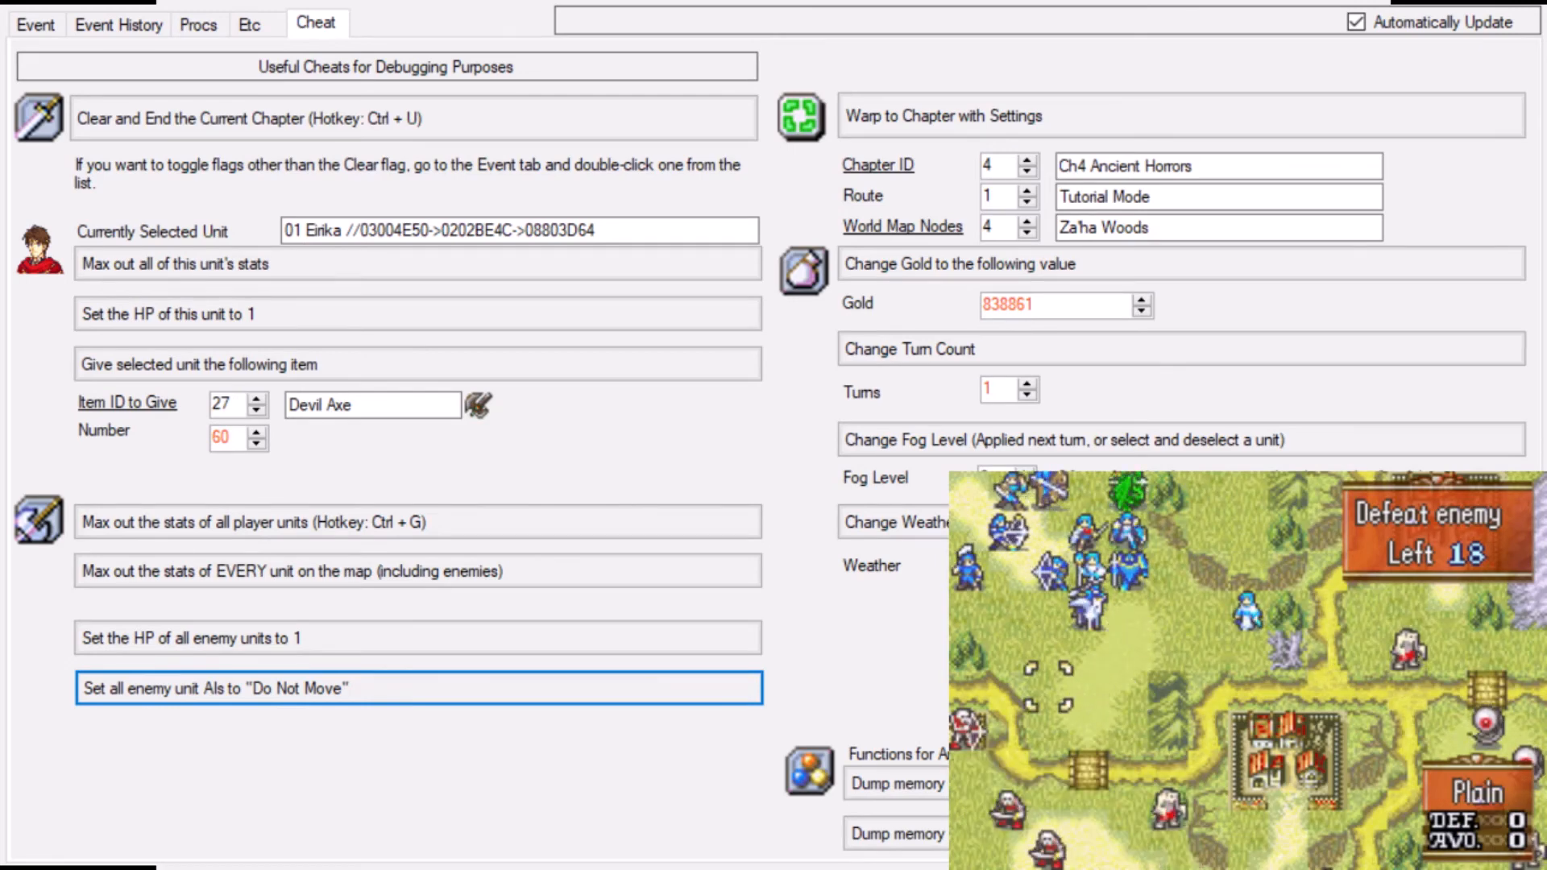
pyautogui.press('Up')
pyautogui.press('Up')
pyautogui.press('Up')
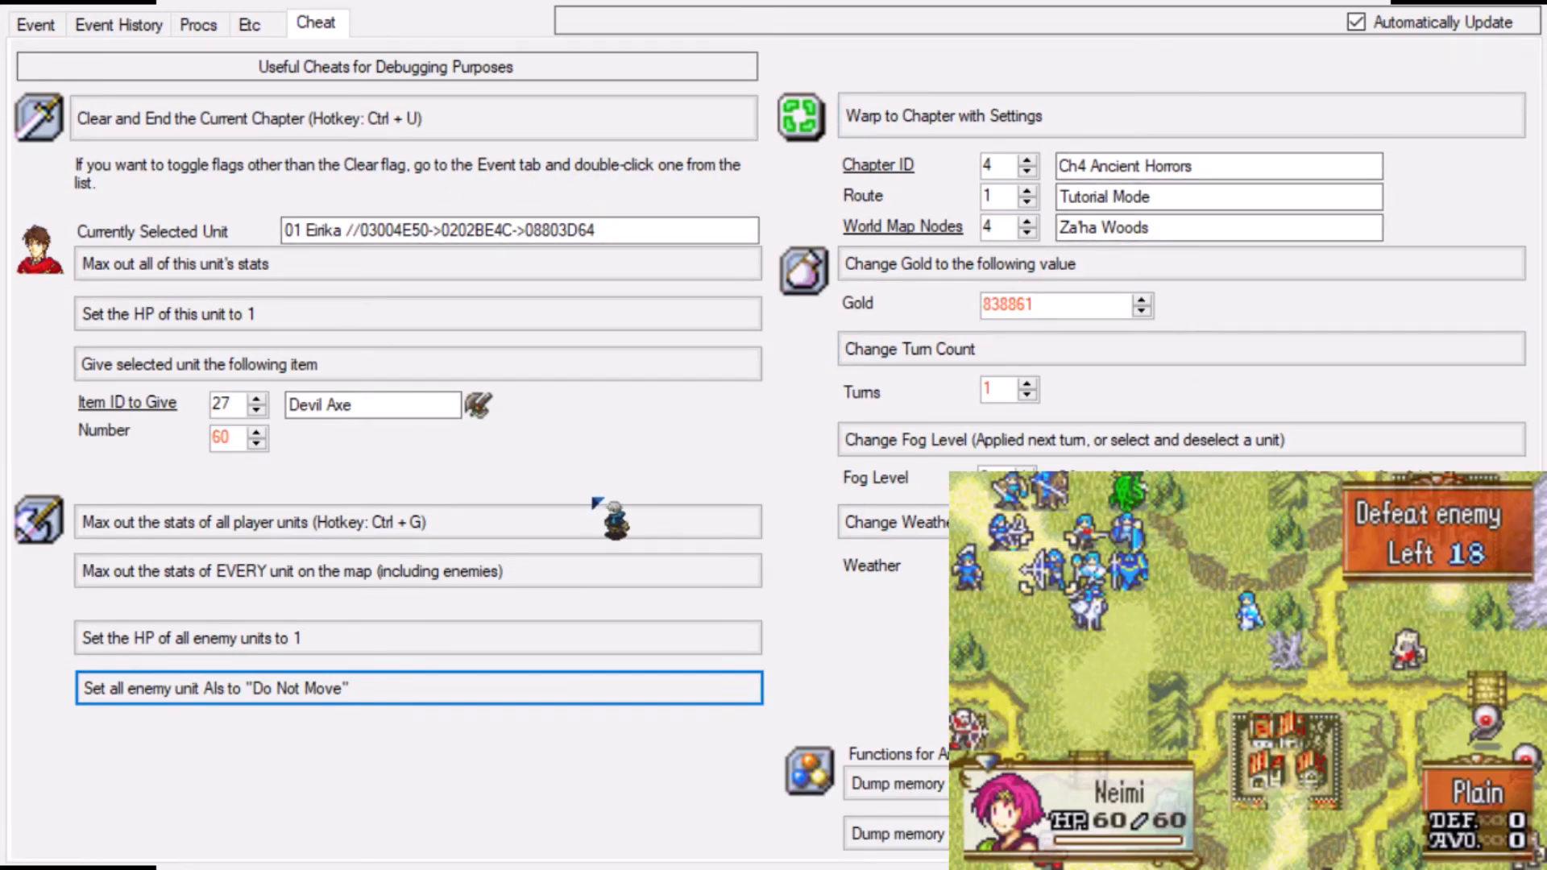
# - Show the 00=PLAYER party list, select the undeployed Fighter Garcia and return to the cheats
pyautogui.click(253, 25)
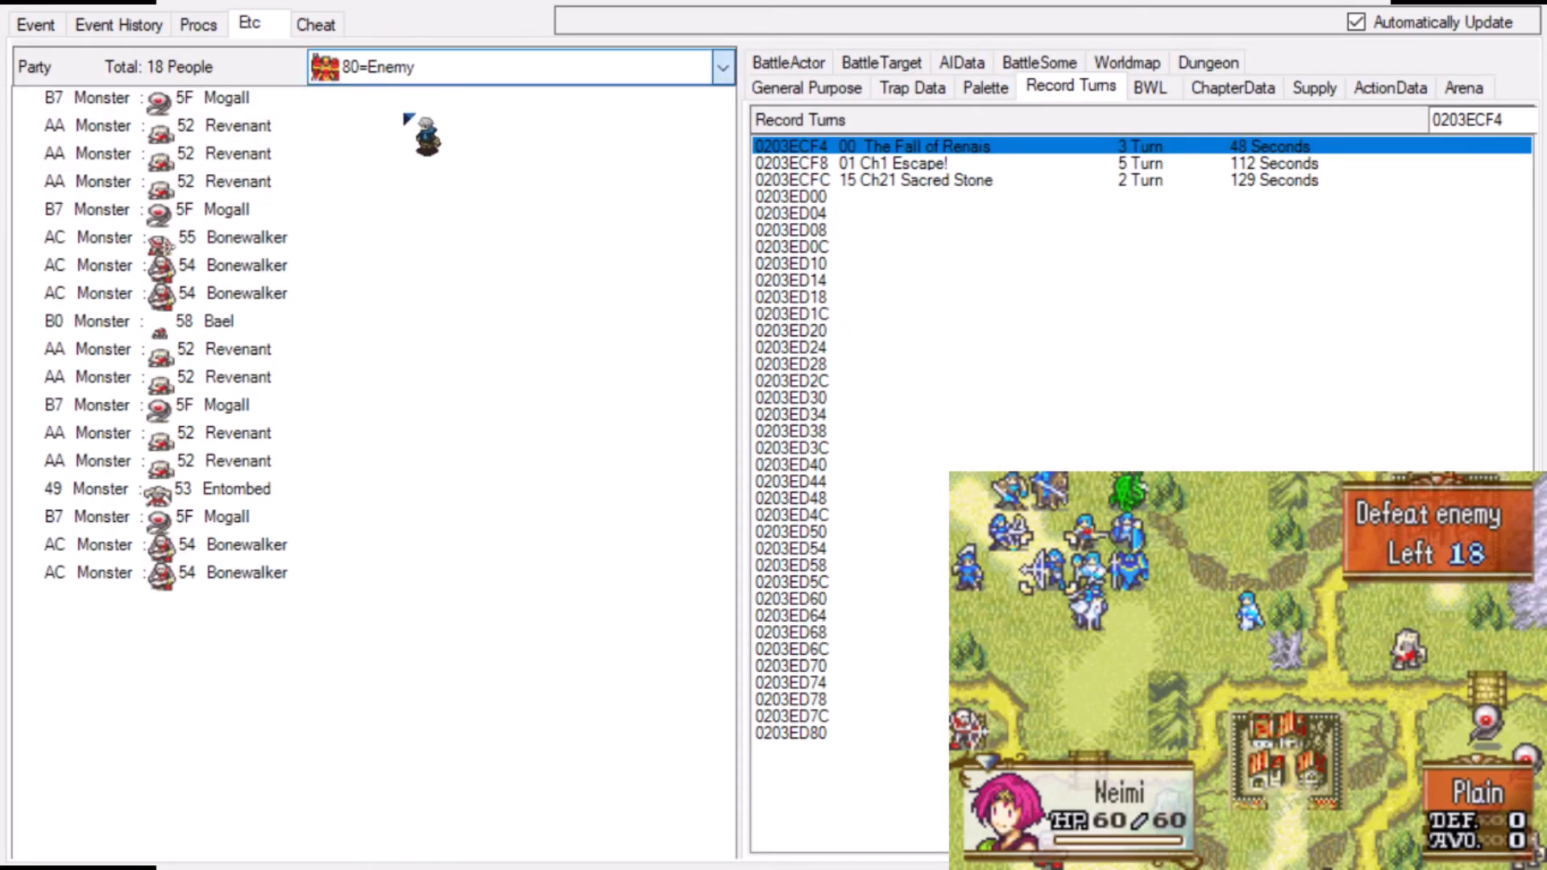
pyautogui.press('Up')
pyautogui.press('Up')
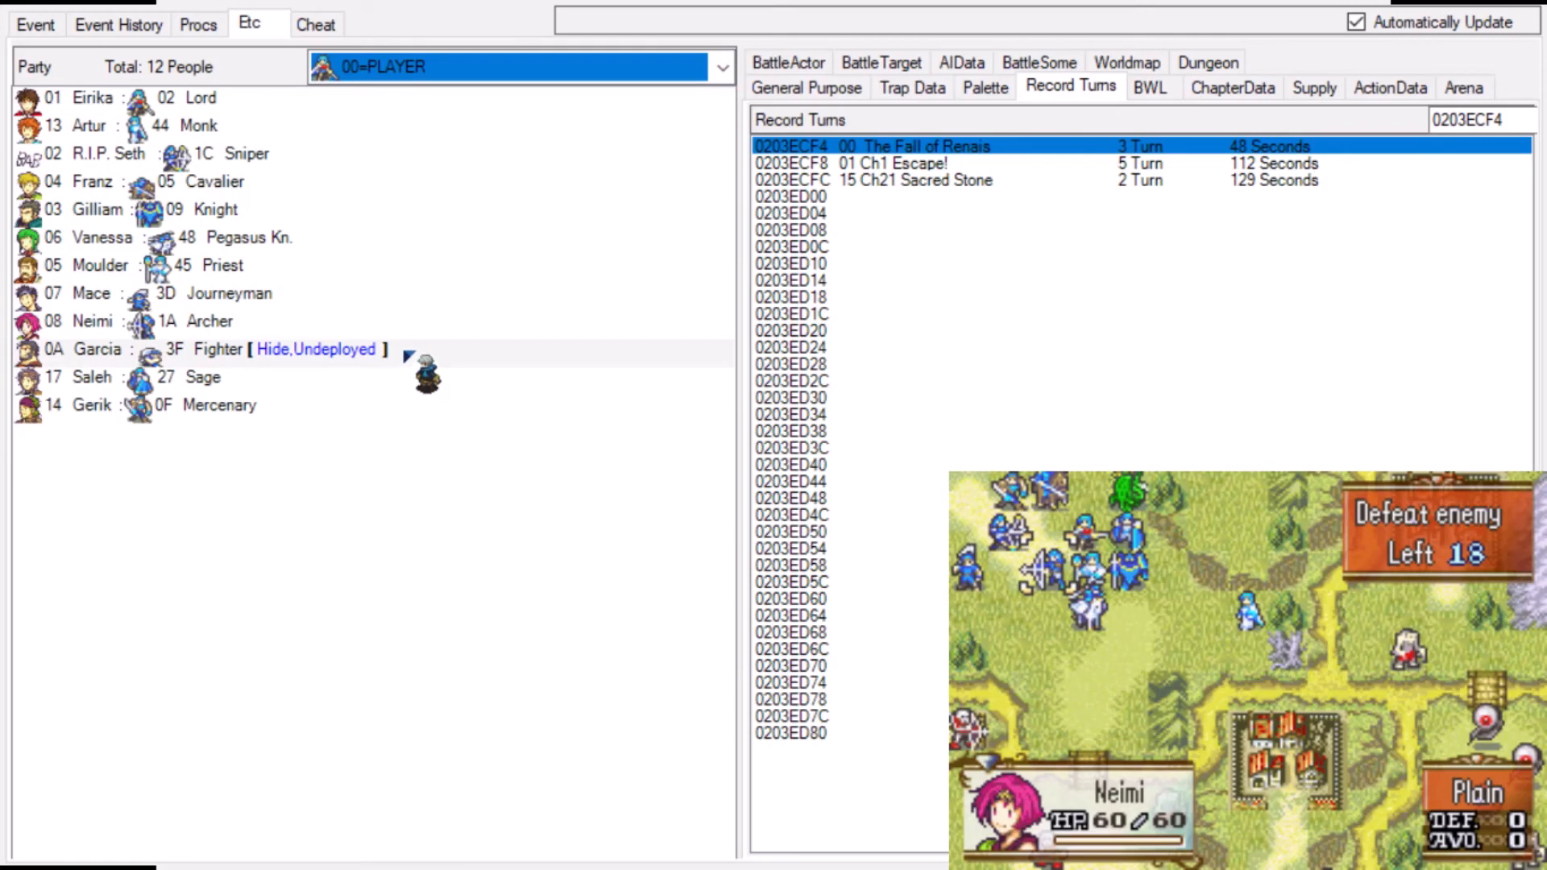
pyautogui.click(405, 355)
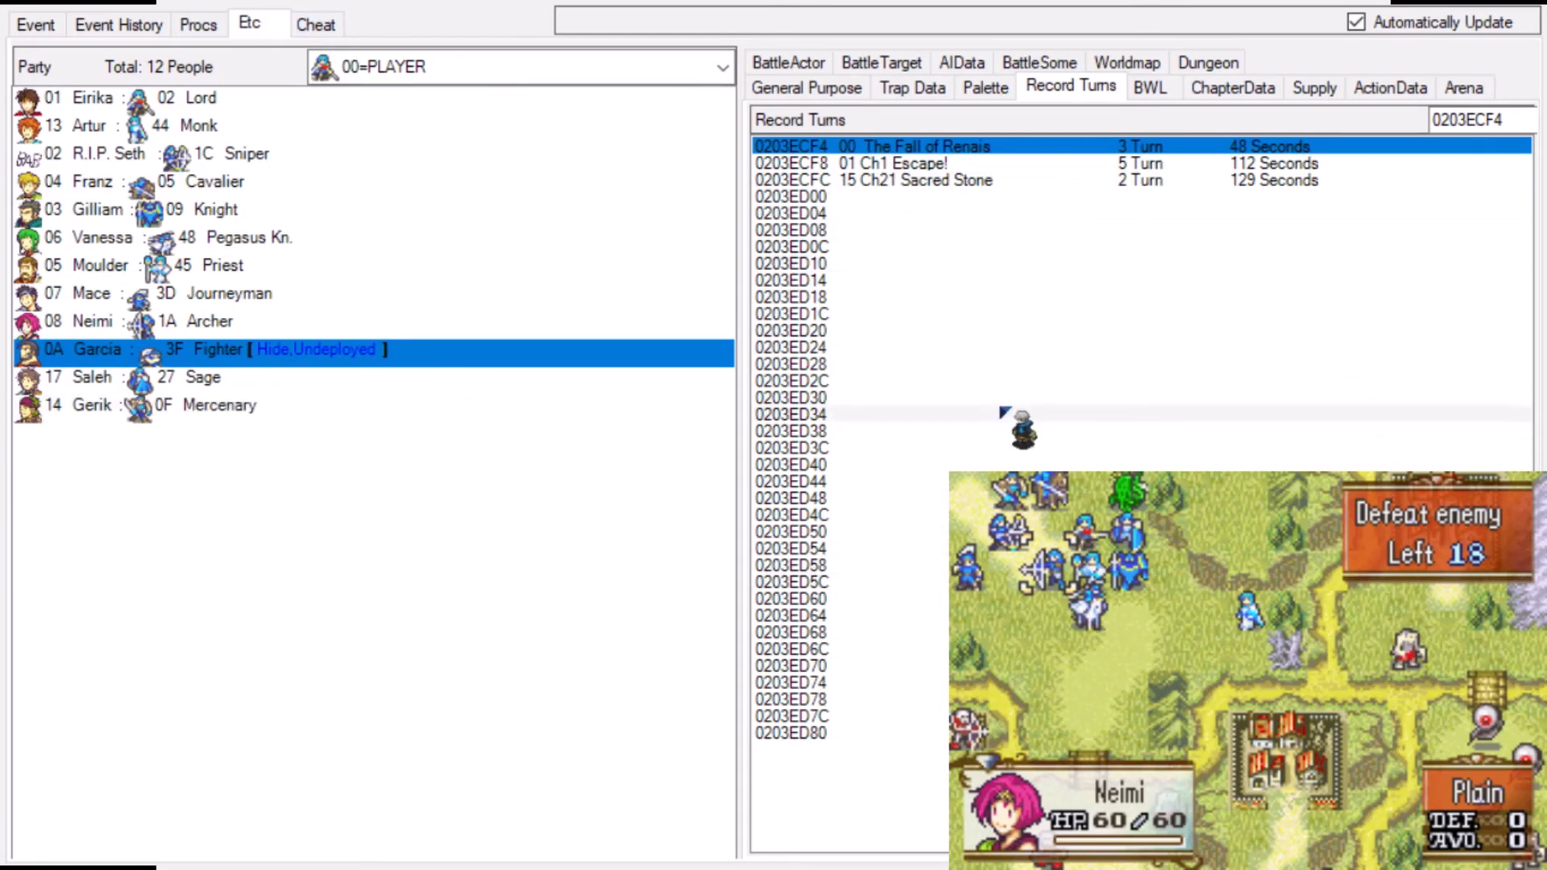
pyautogui.click(329, 23)
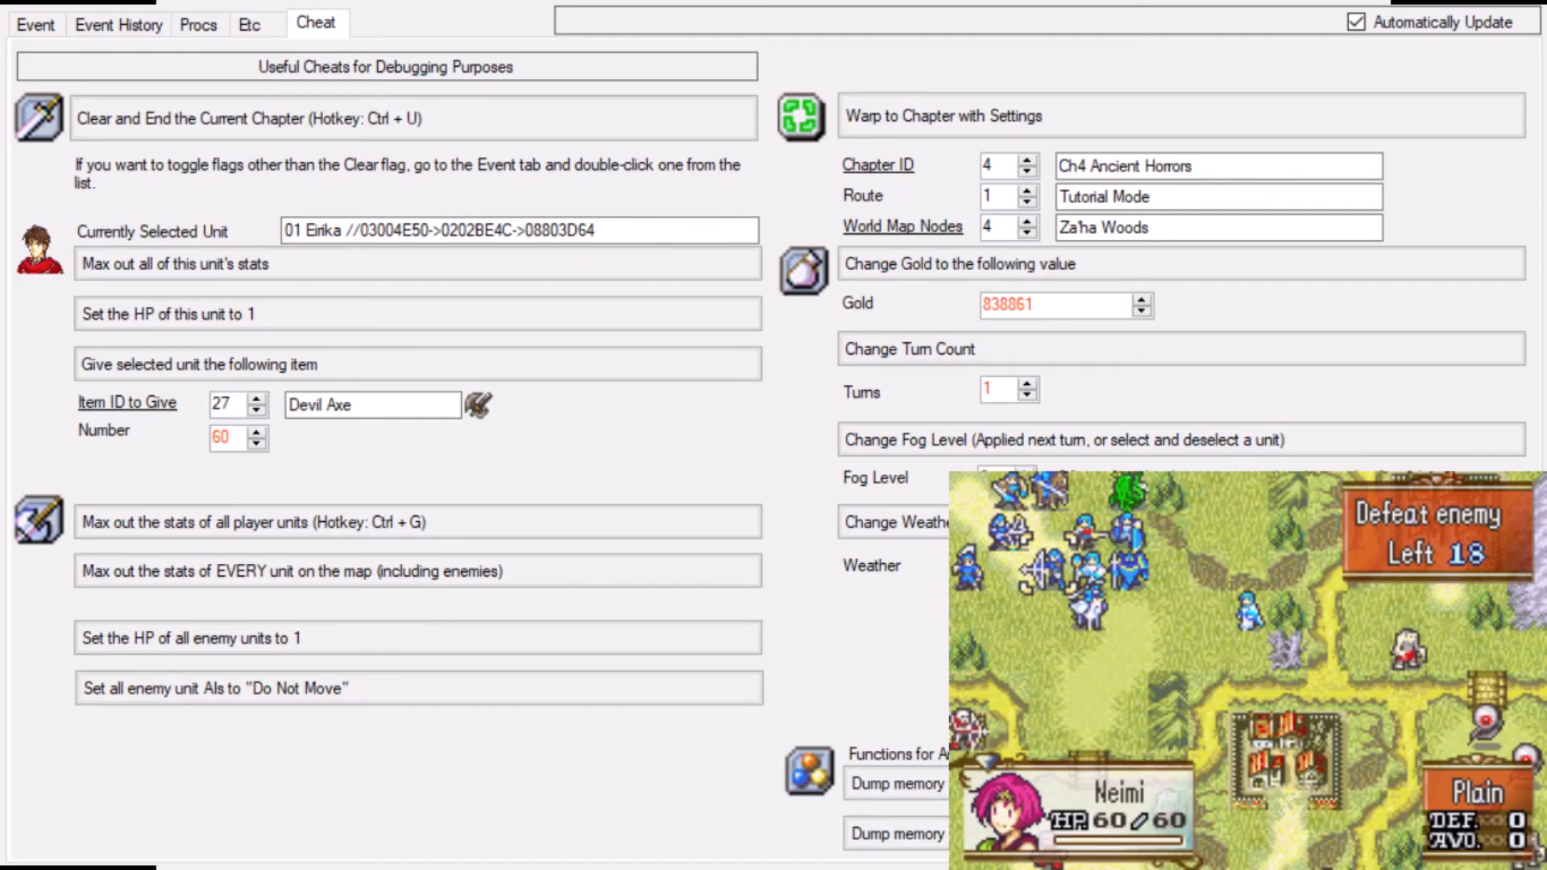
# - Open the edit history and test the "Move to extended area" version with the emulator
pyautogui.hotkey('ctrl', 'z')
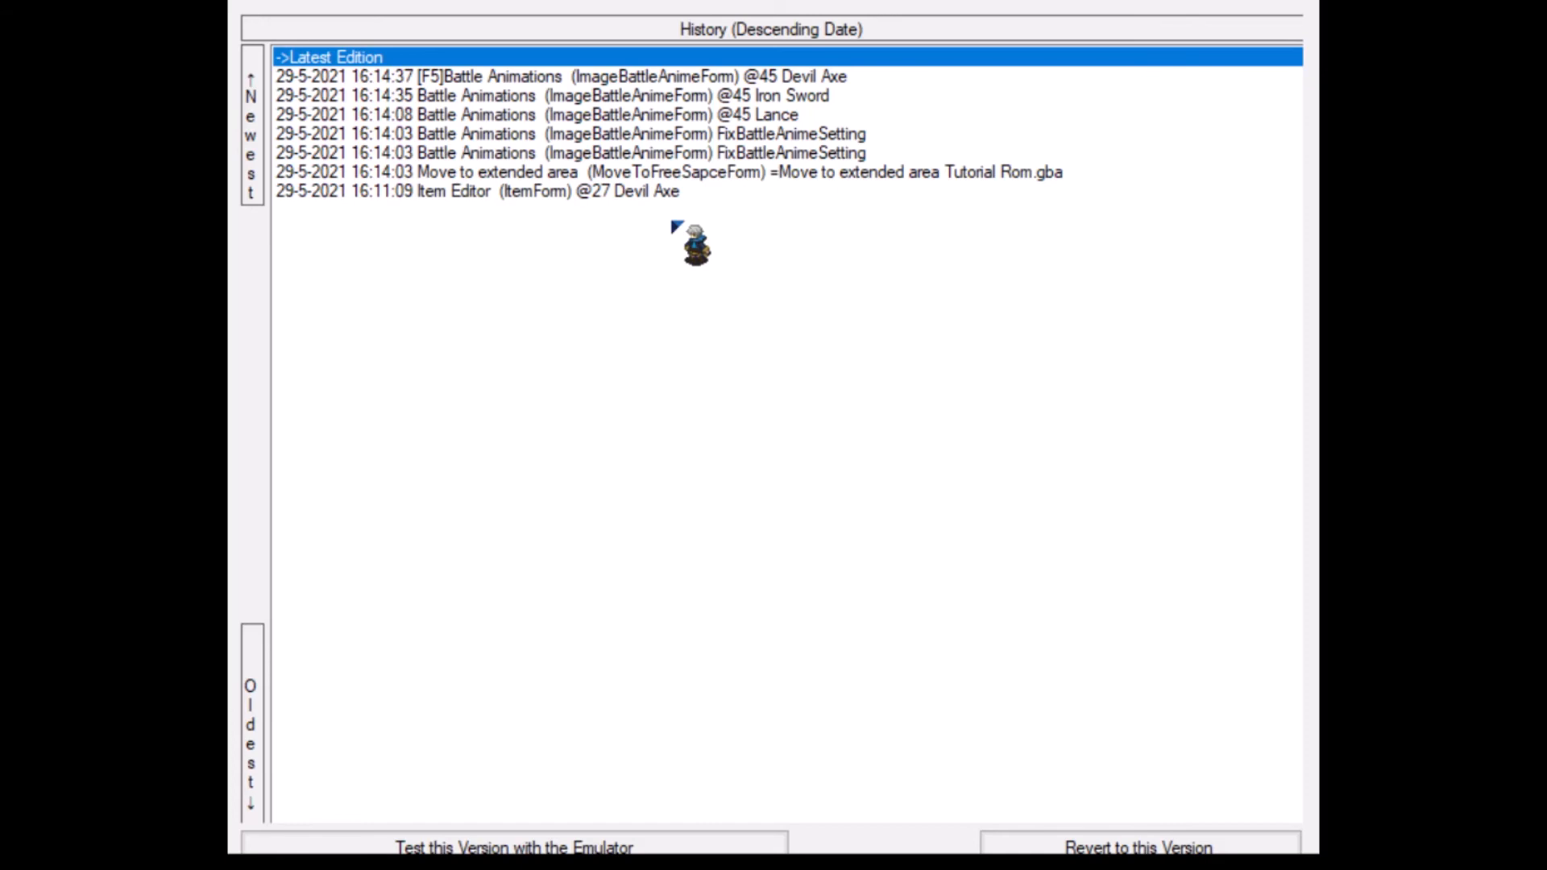
pyautogui.click(693, 191)
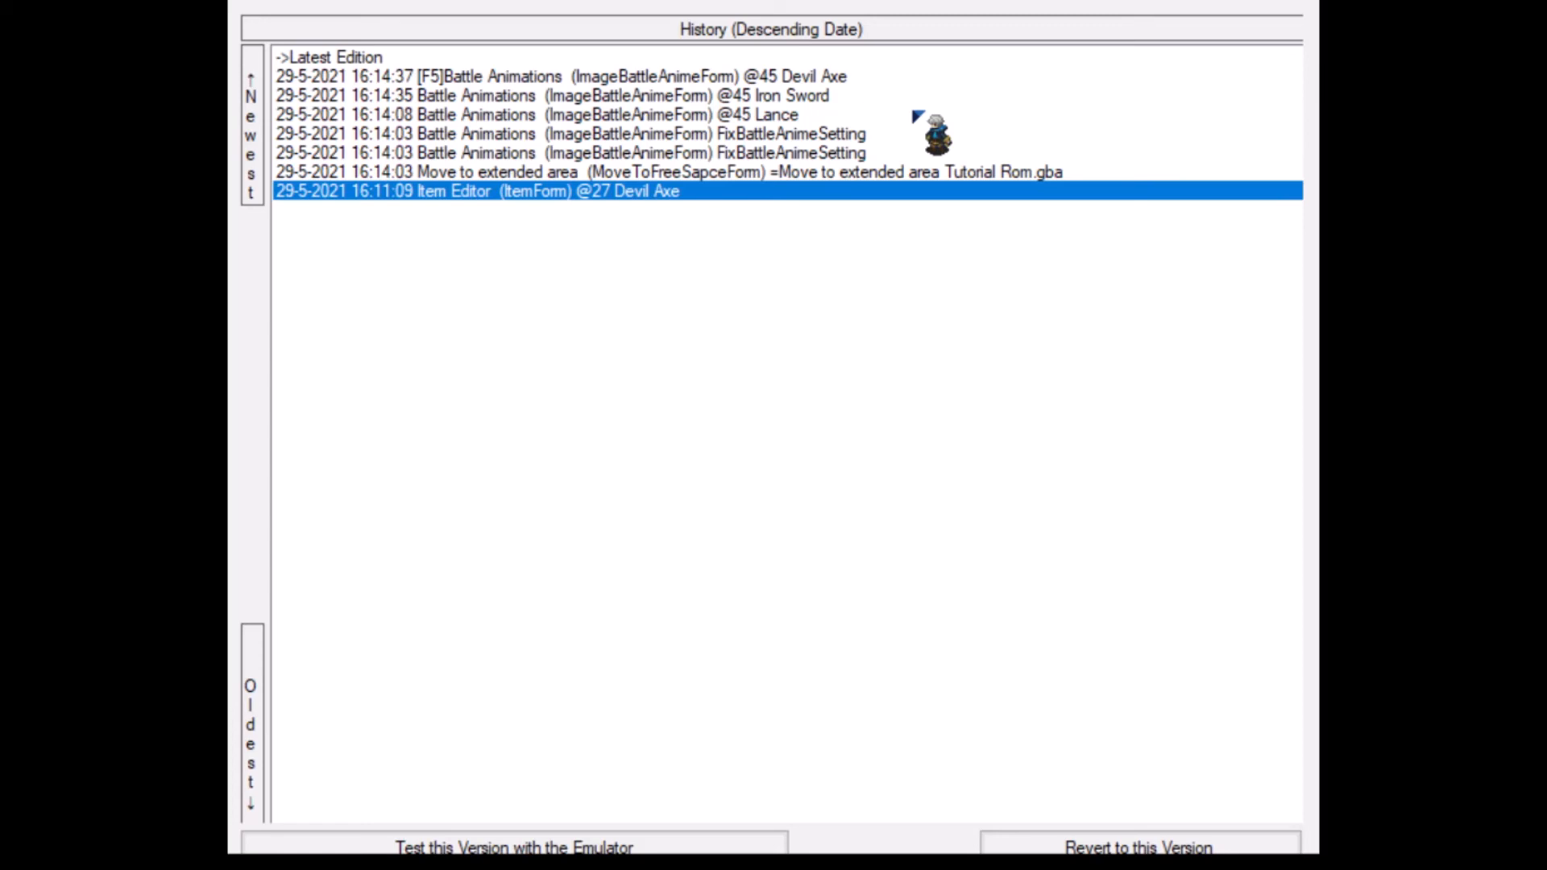
pyautogui.moveTo(905, 16); pyautogui.dragTo(905, 0)
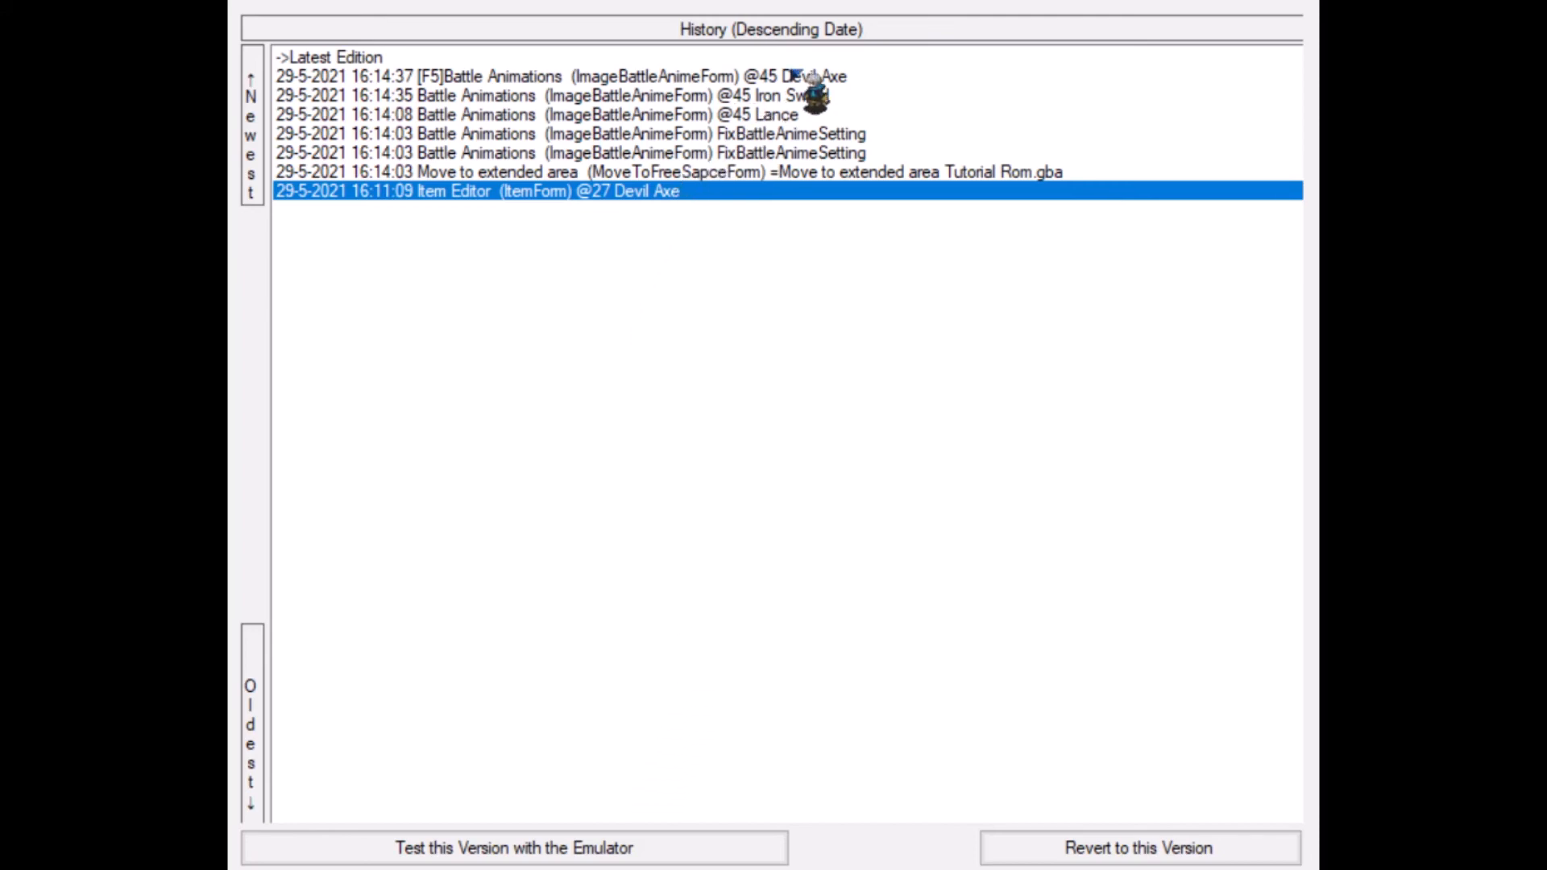
pyautogui.click(790, 95)
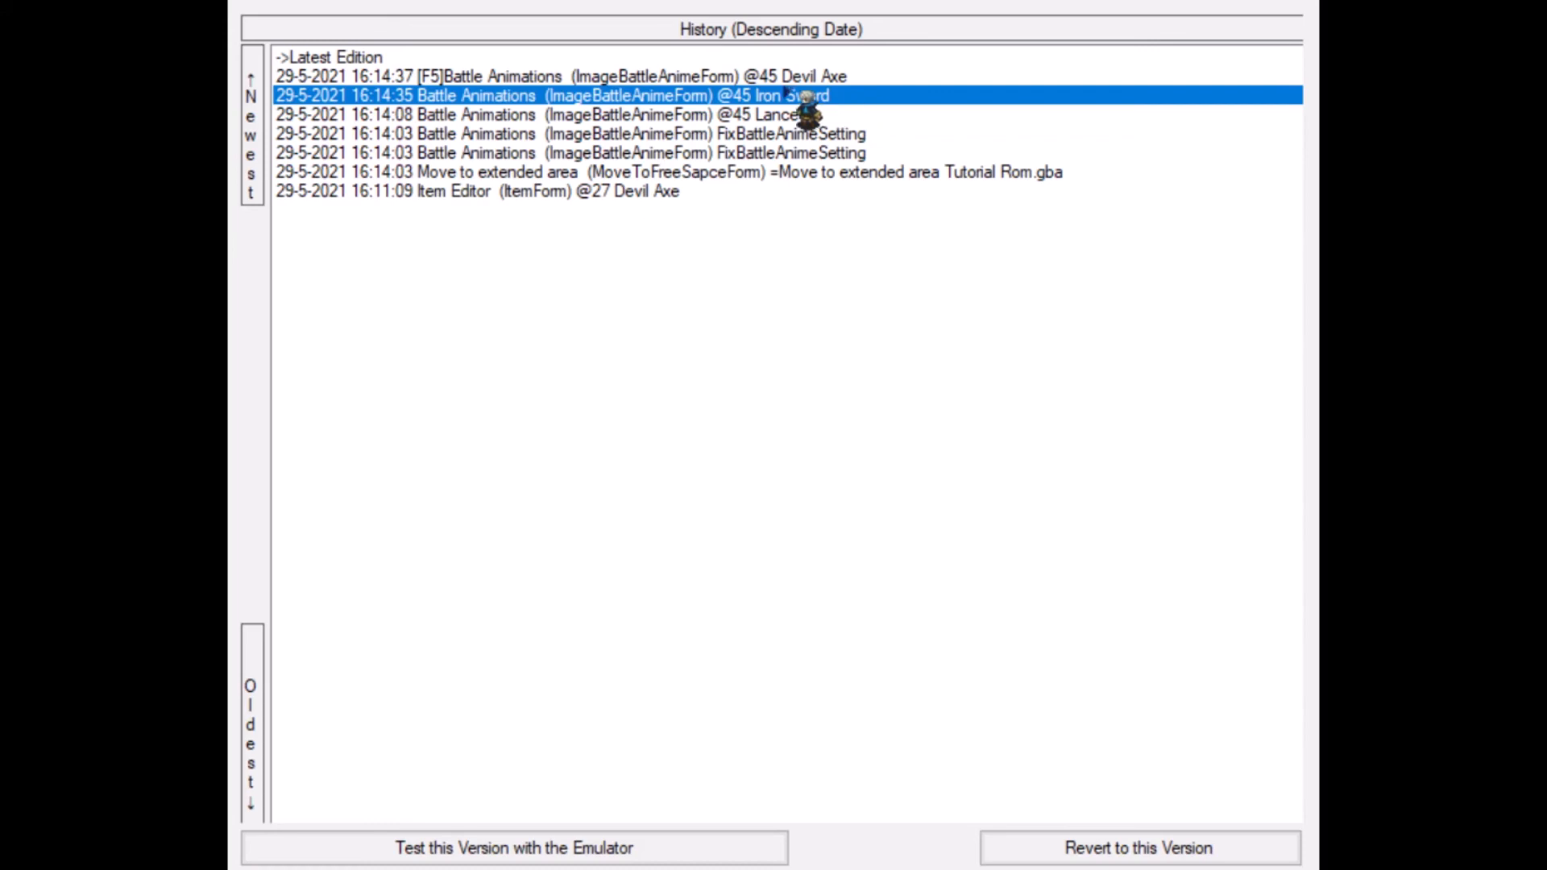
pyautogui.click(774, 174)
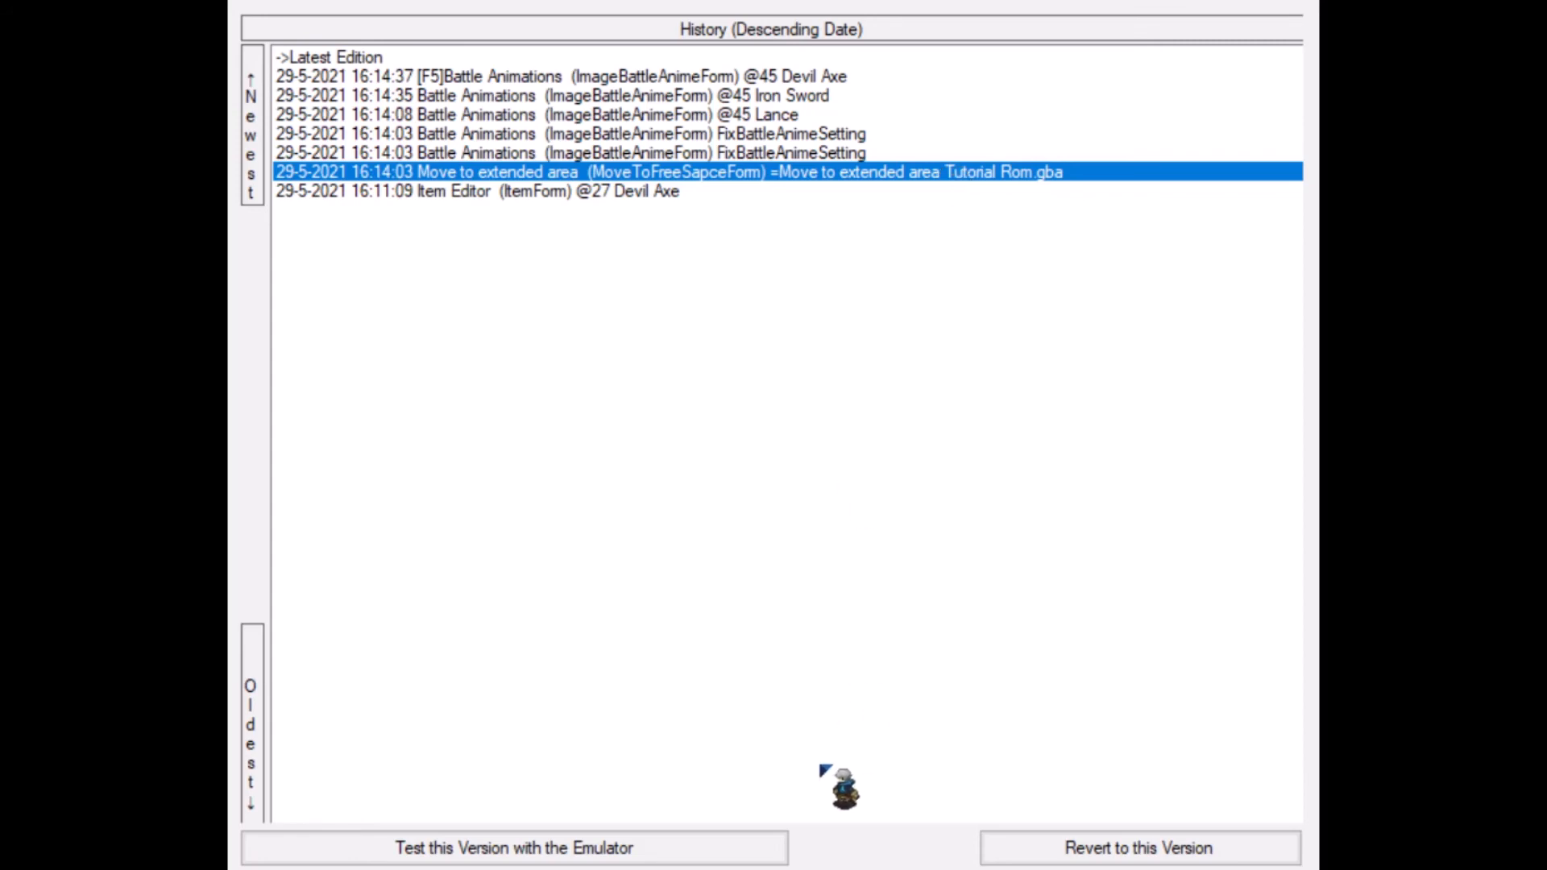
pyautogui.click(680, 856)
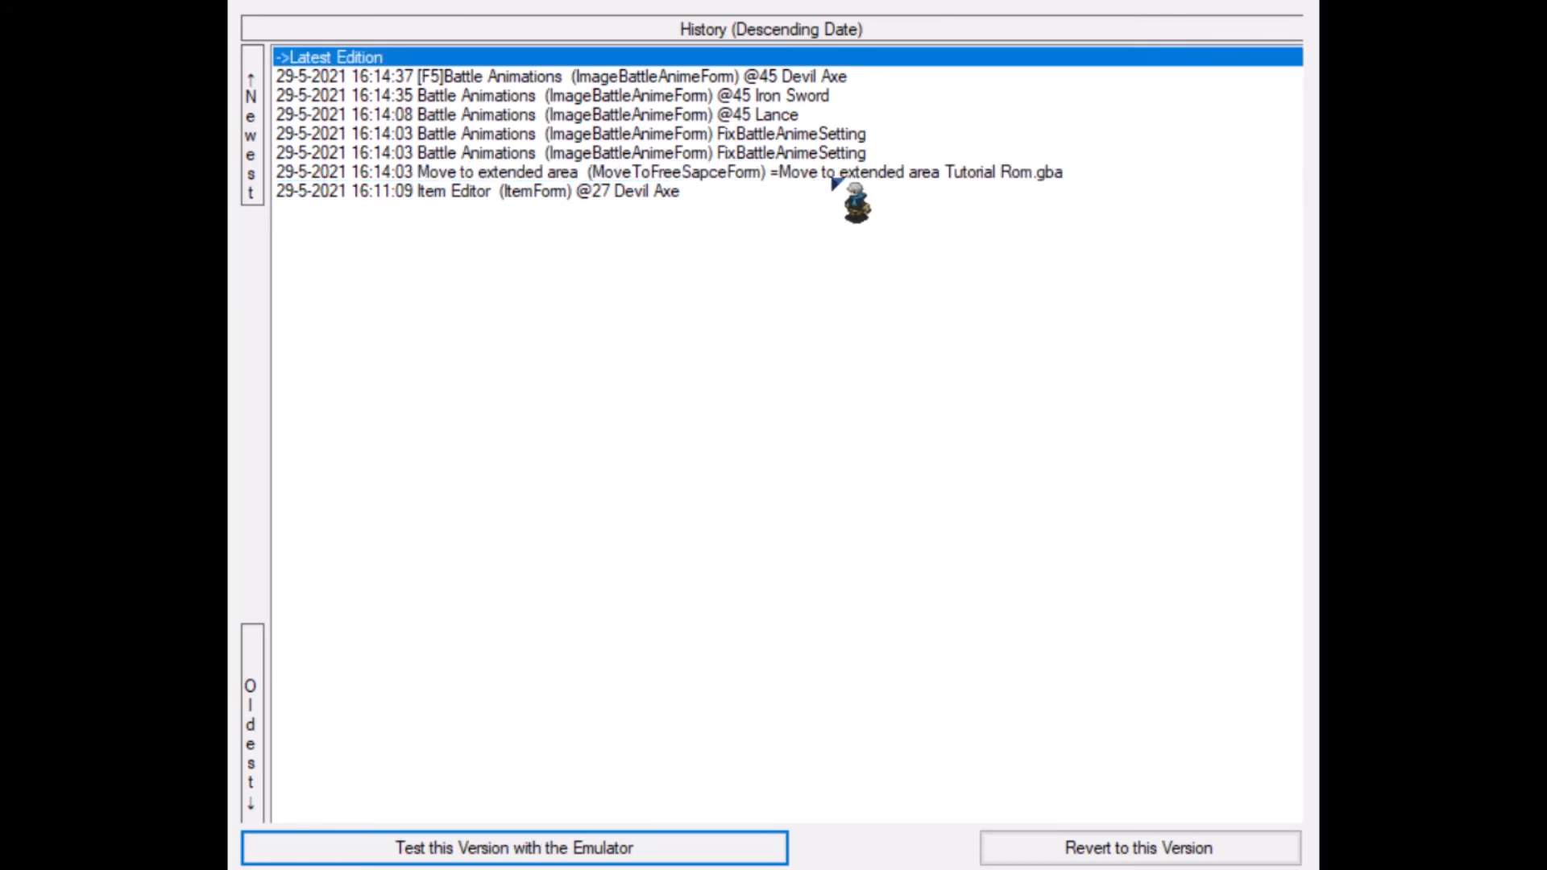
pyautogui.click(838, 153)
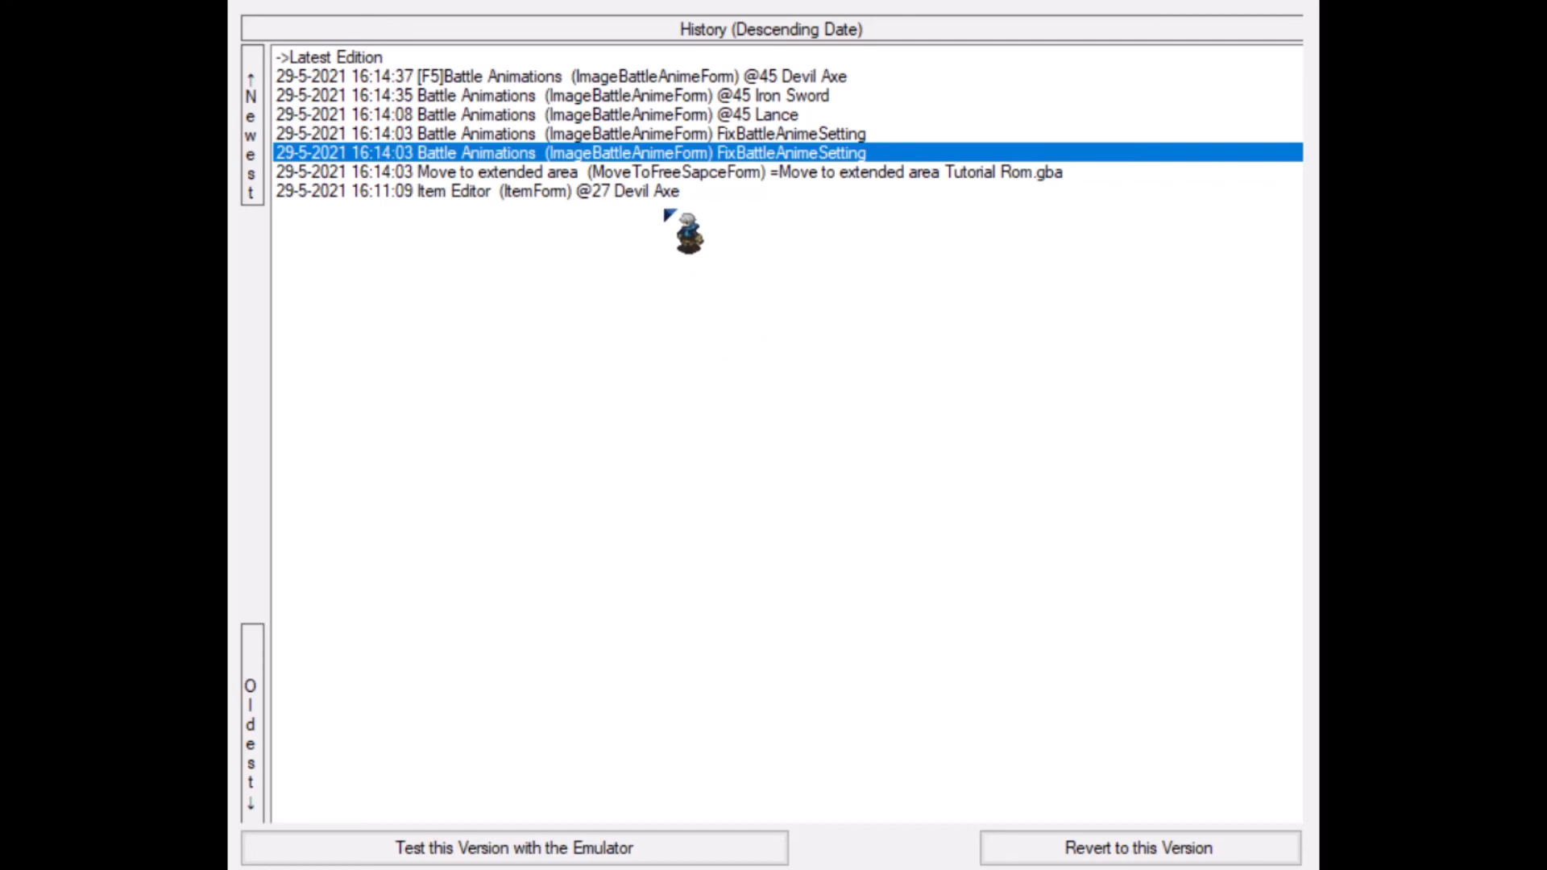
pyautogui.click(669, 193)
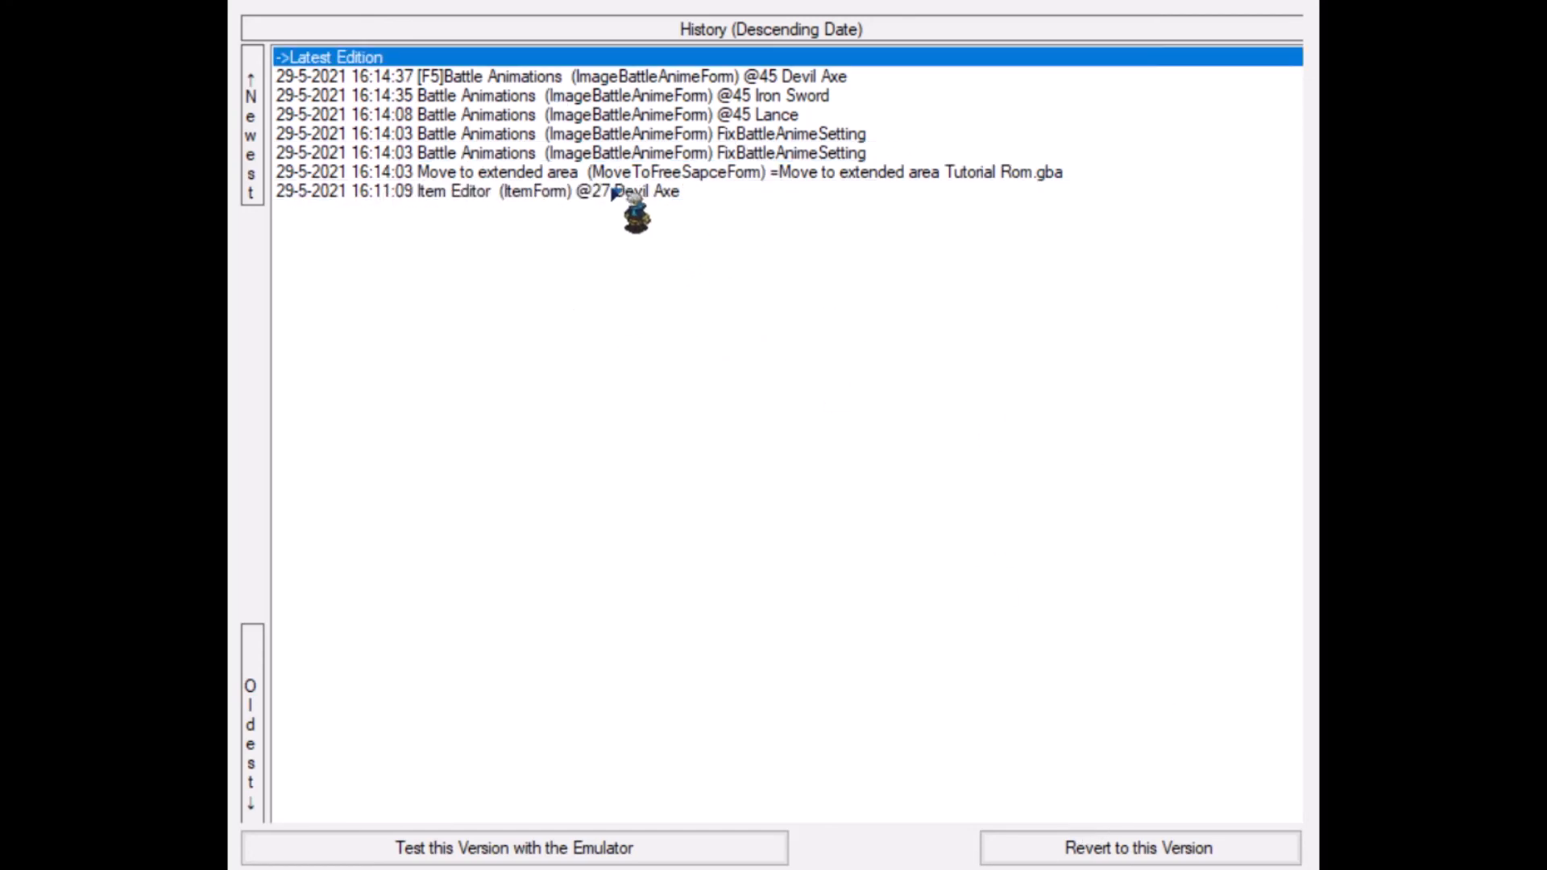
pyautogui.click(614, 188)
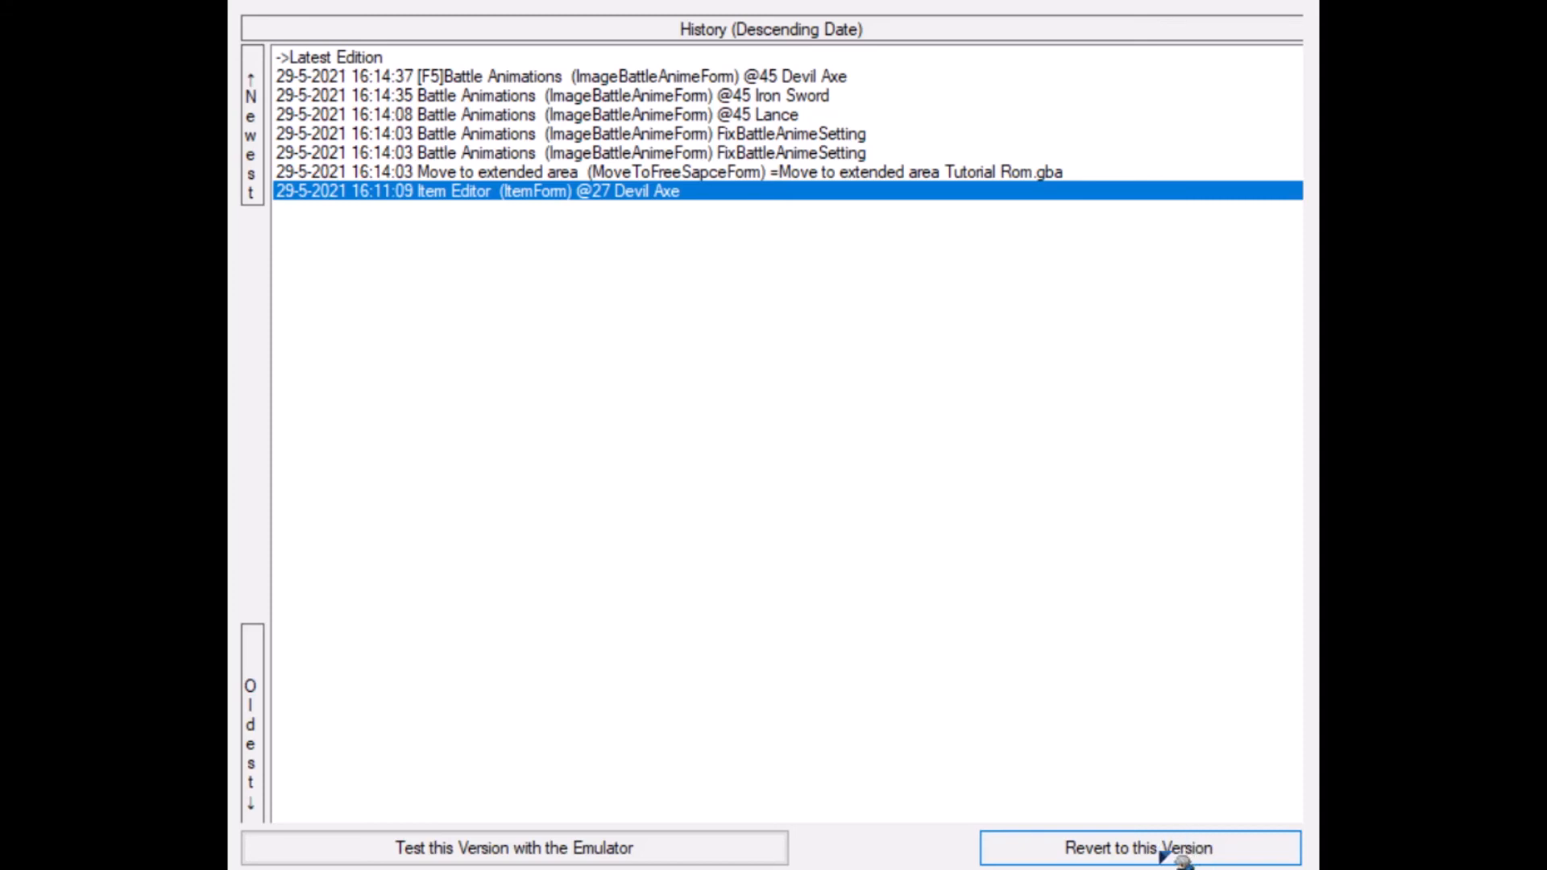
pyautogui.click(1161, 851)
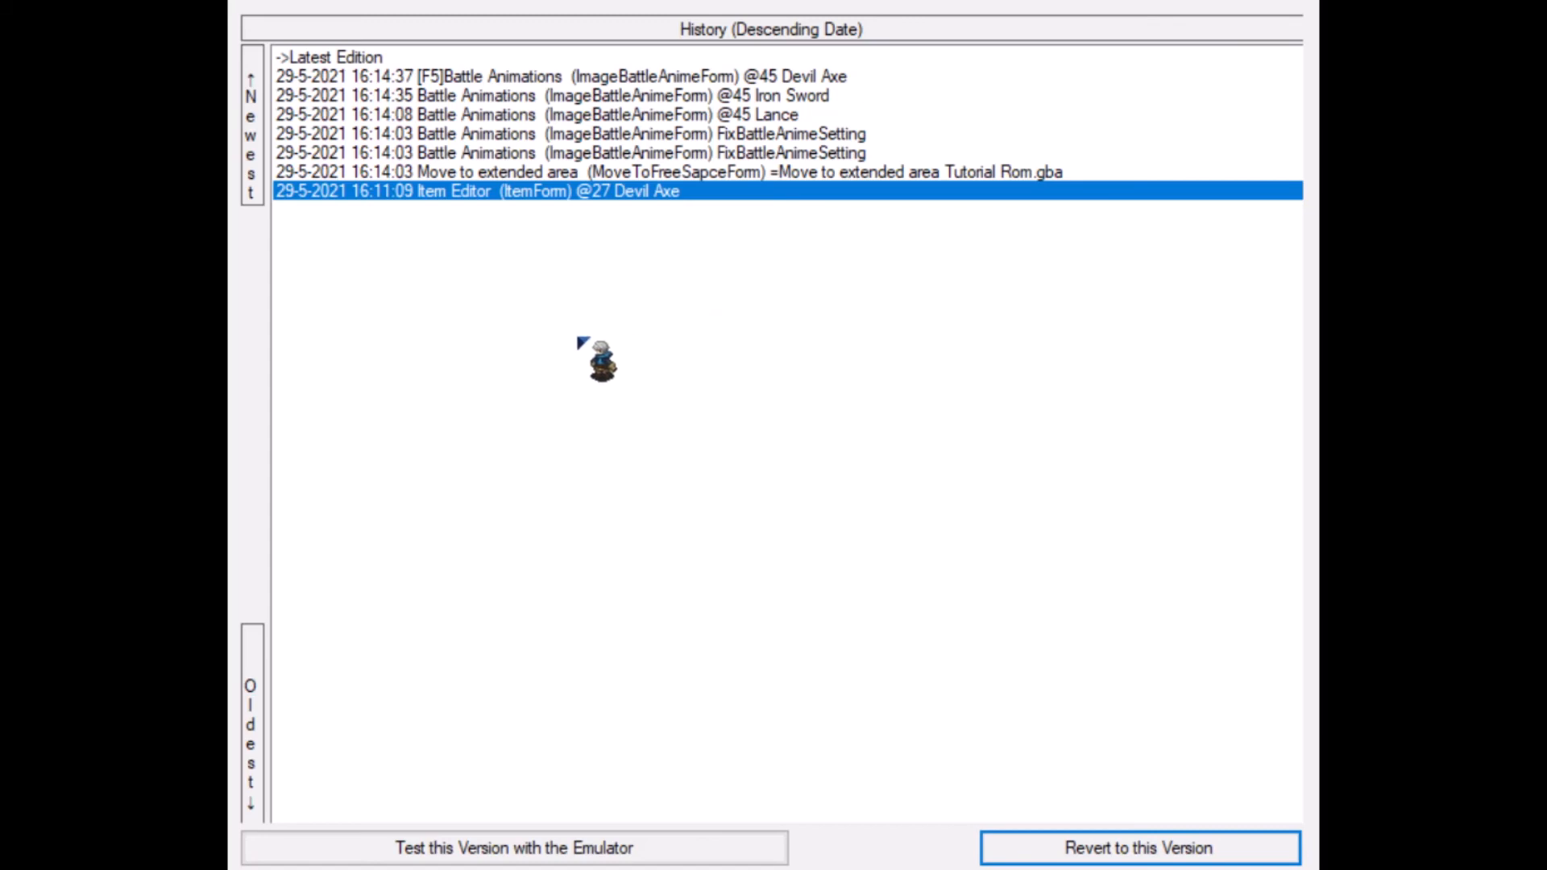
pyautogui.click(625, 345)
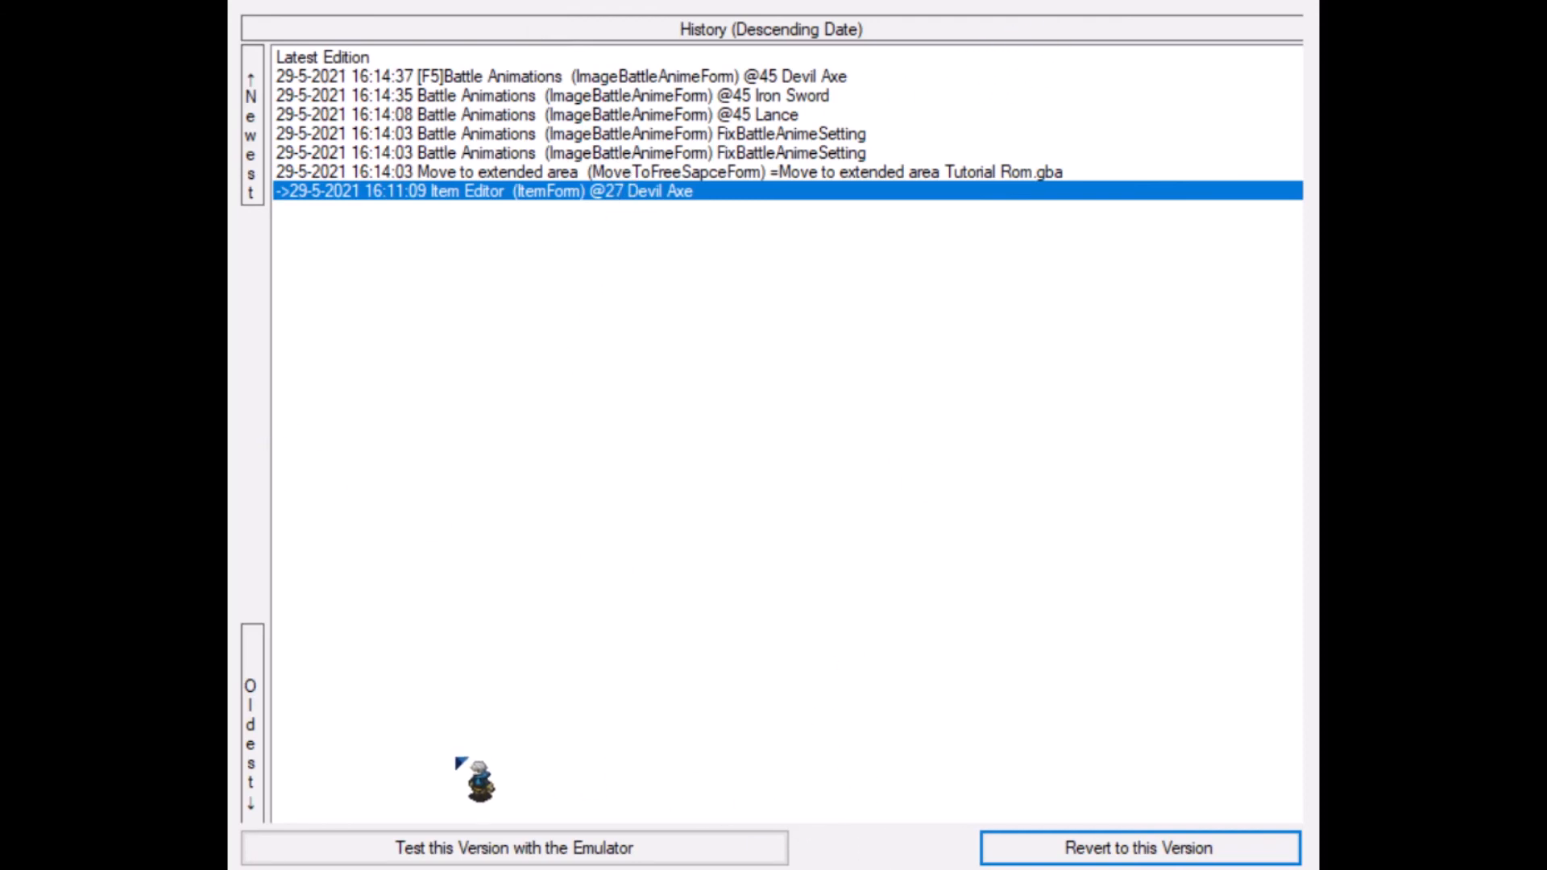
# - Reopen the edit history from the main editor, browse its newest versions and close it
pyautogui.click(843, 260)
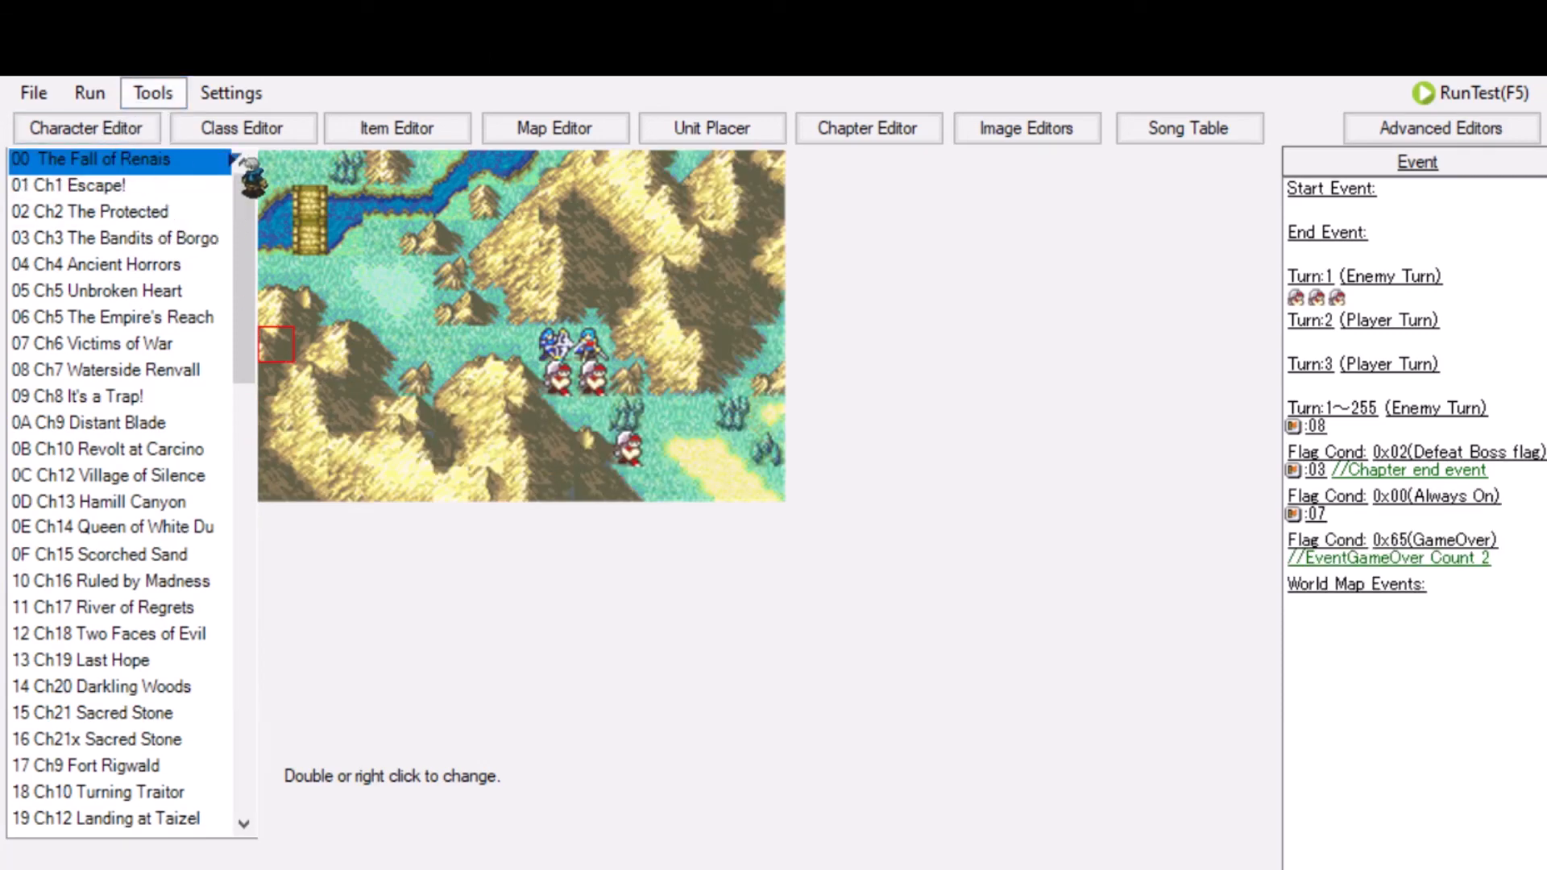
pyautogui.click(239, 136)
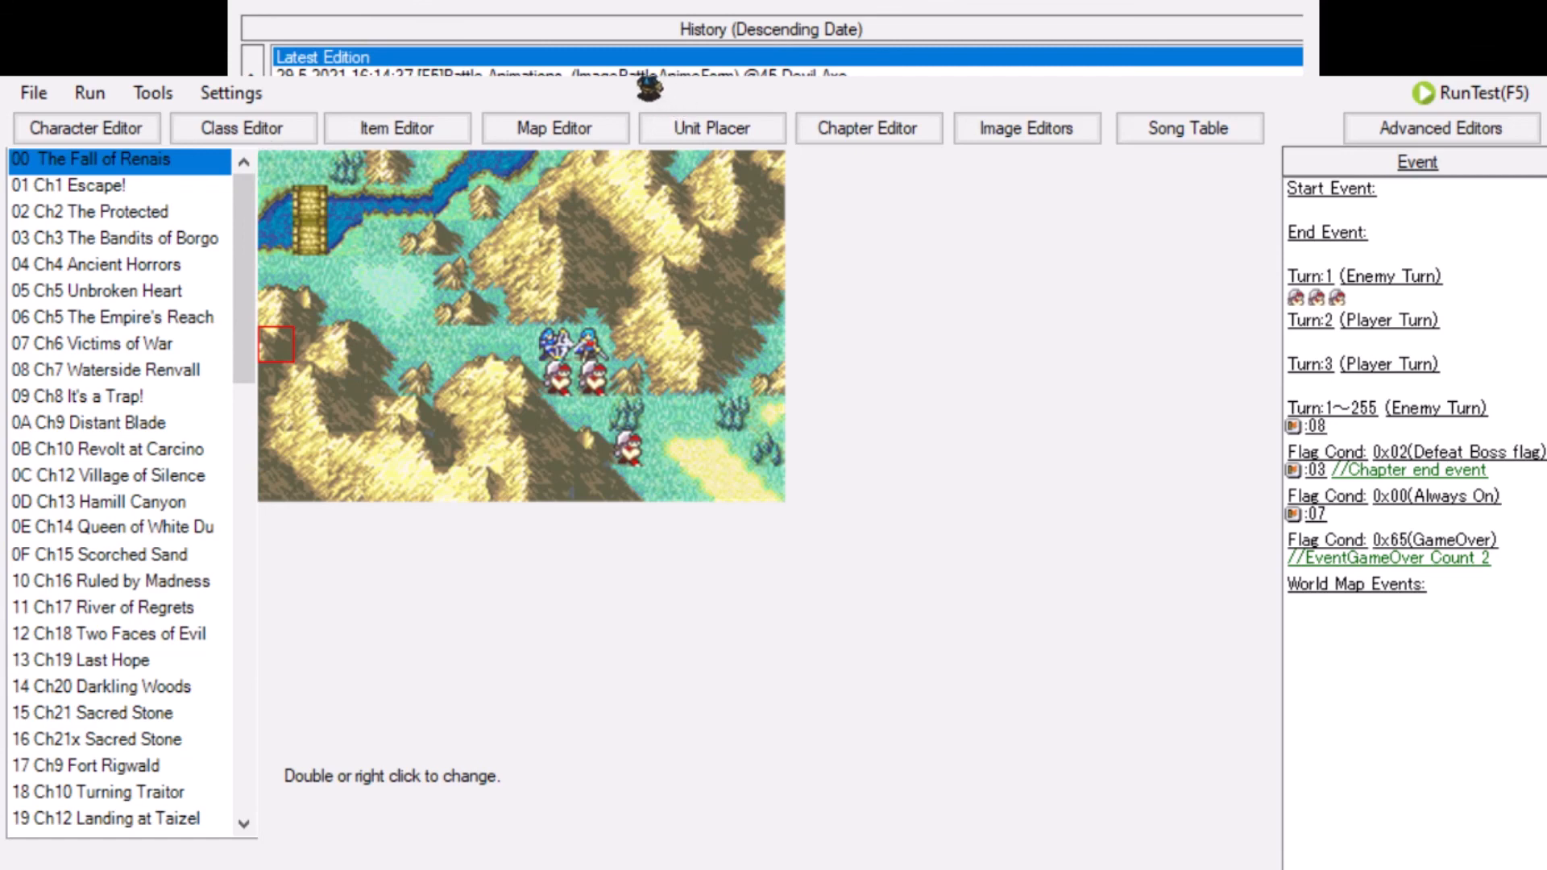
pyautogui.click(582, 74)
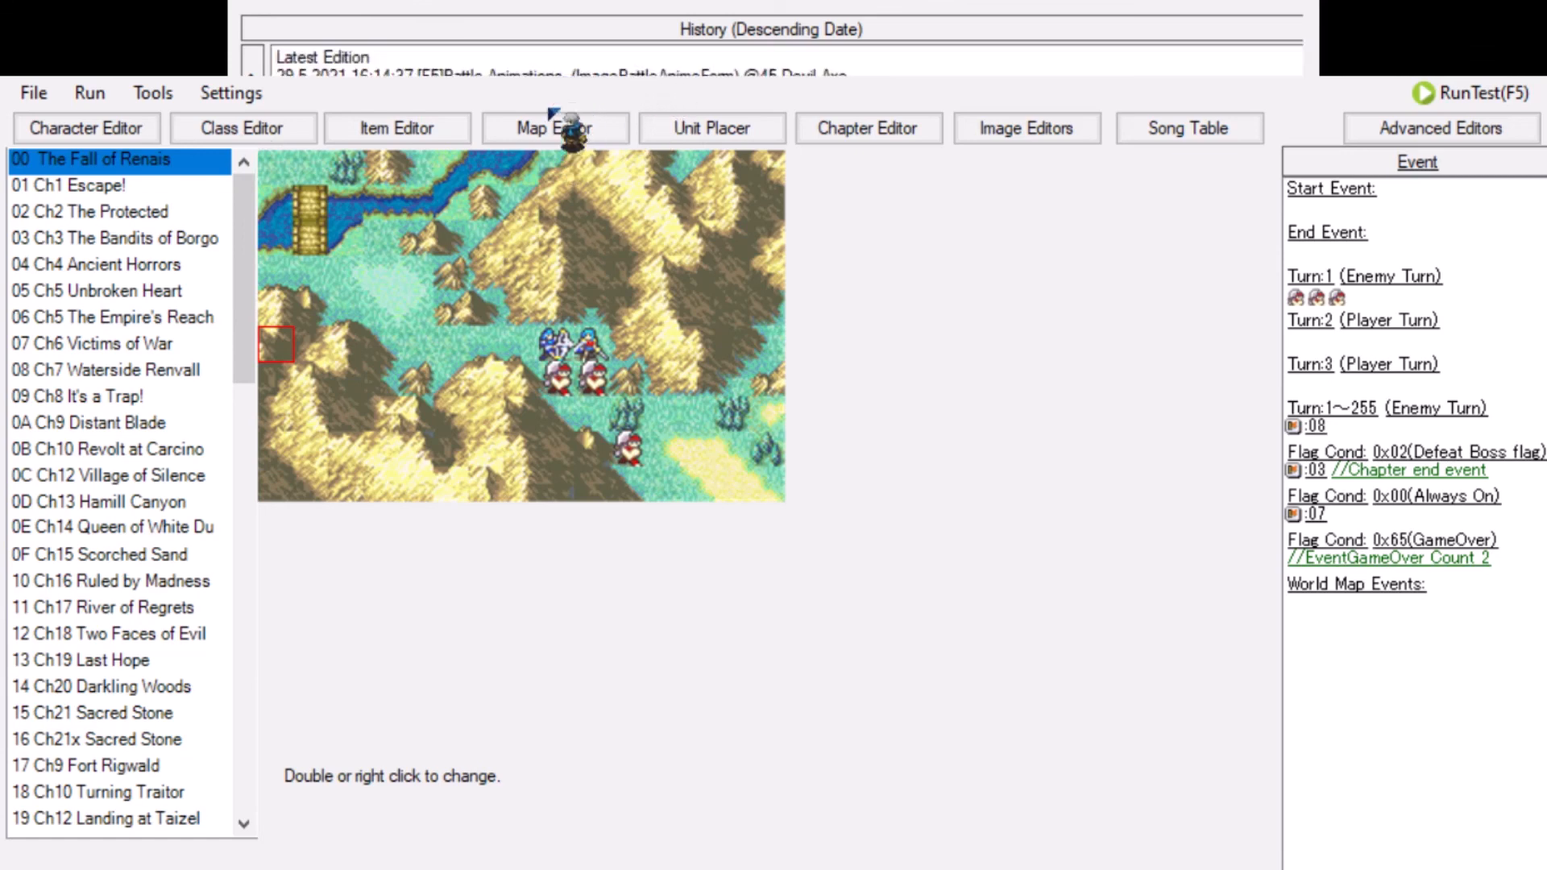
pyautogui.click(818, 74)
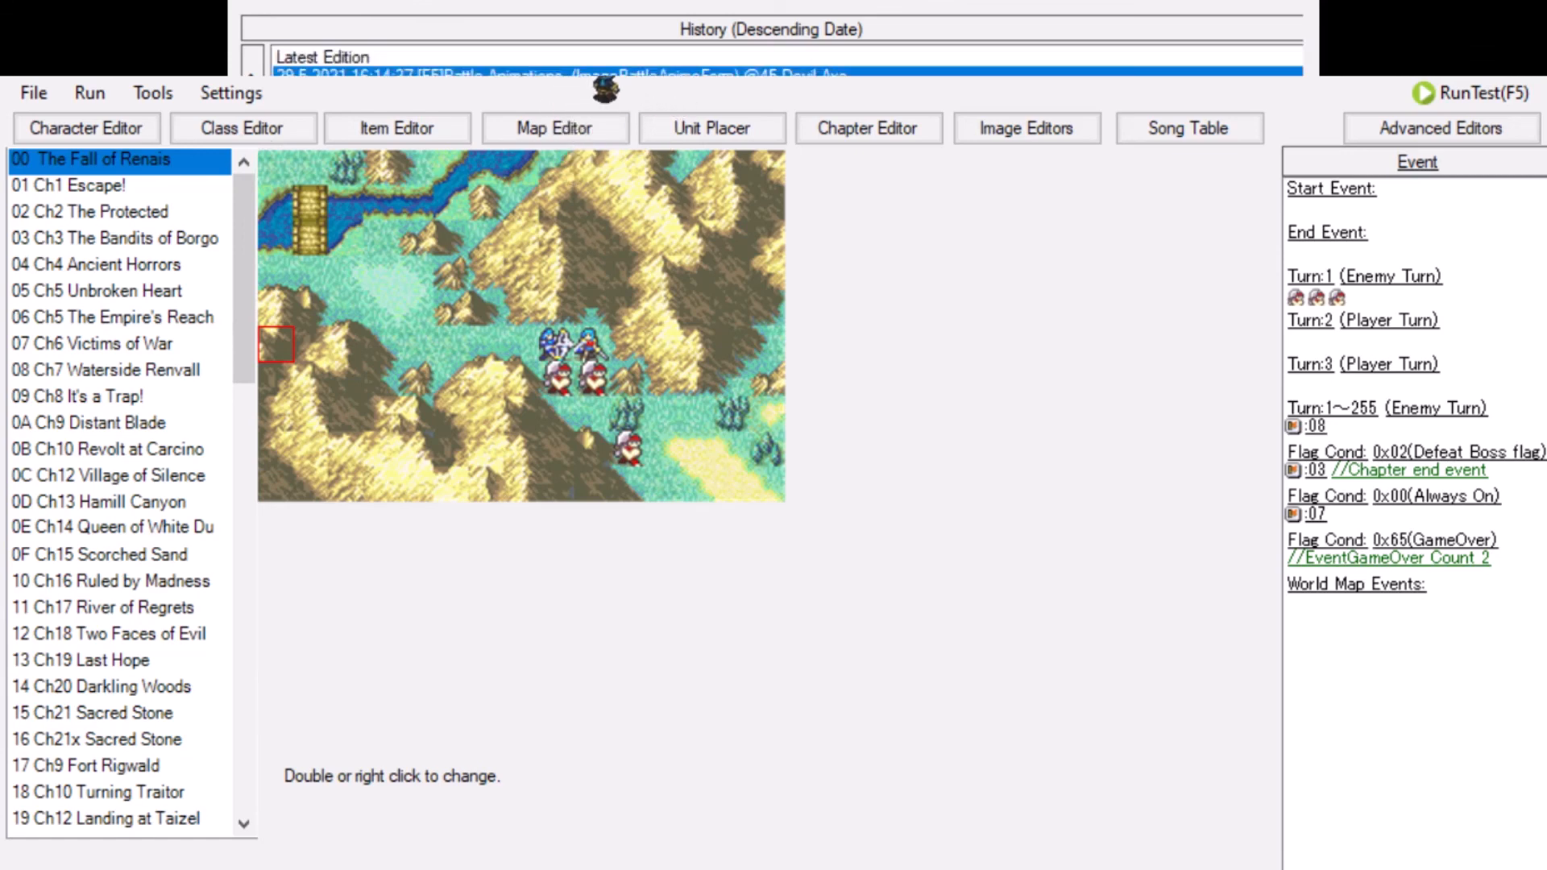
pyautogui.click(660, 136)
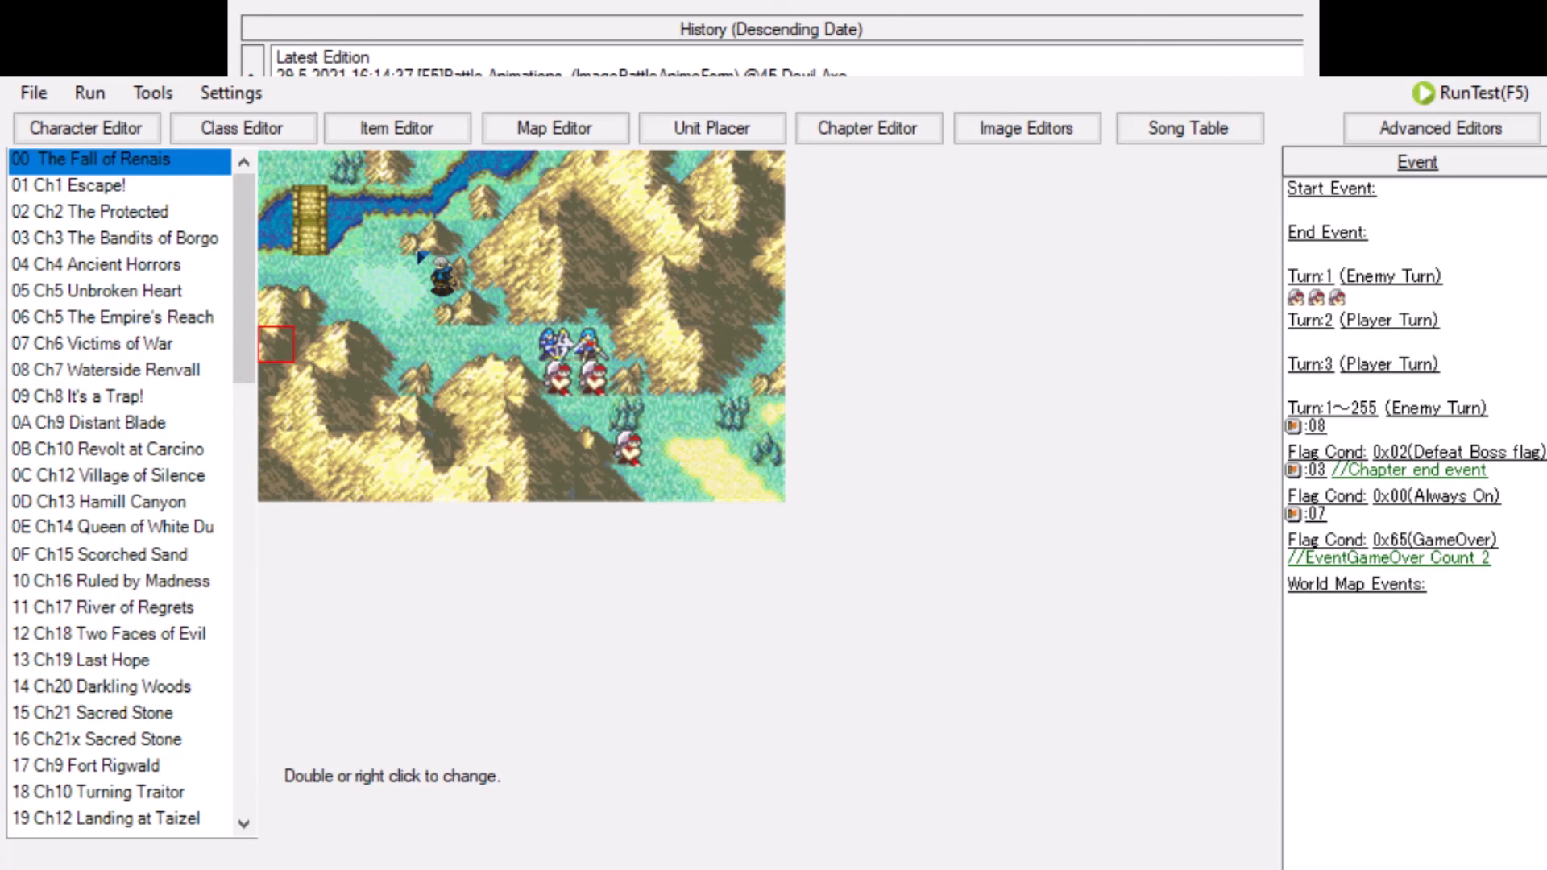
pyautogui.moveTo(419, 257); pyautogui.dragTo(1305, 3)
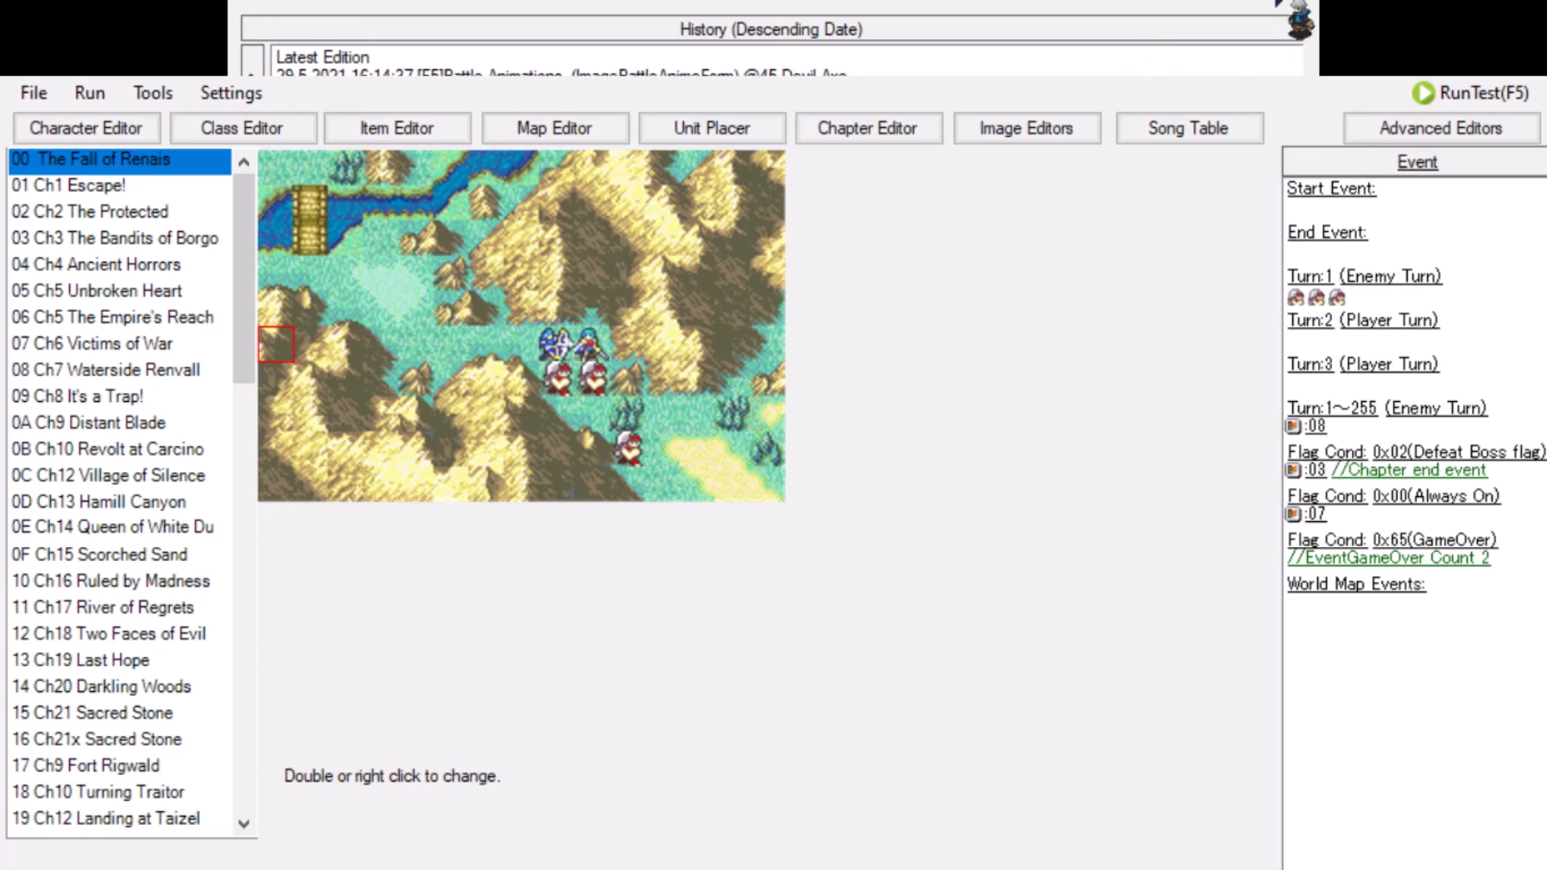
pyautogui.click(1296, 2)
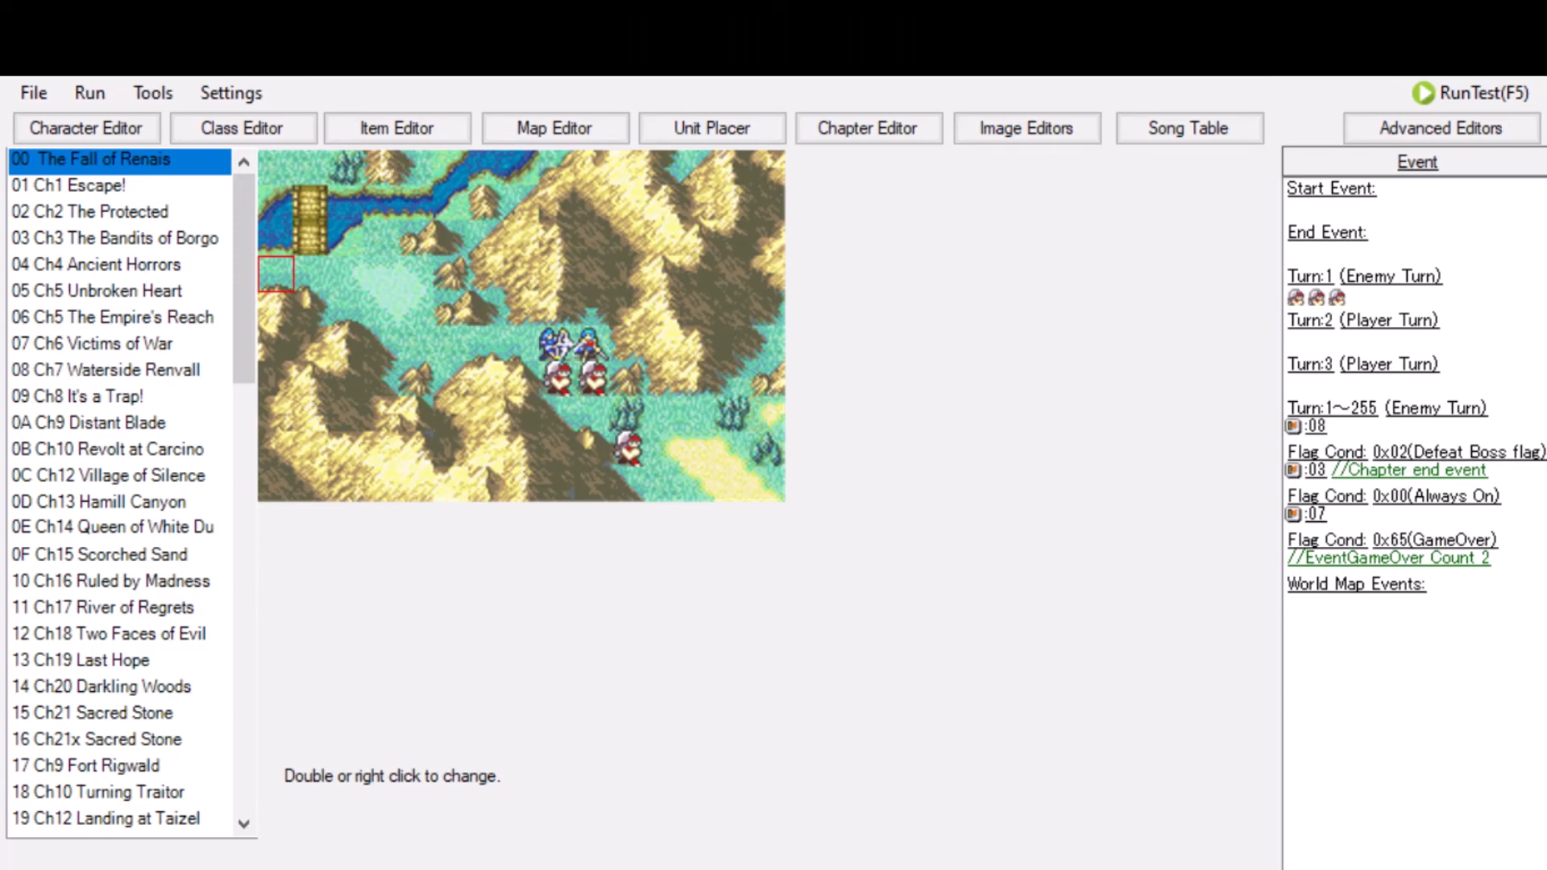
pyautogui.click(174, 95)
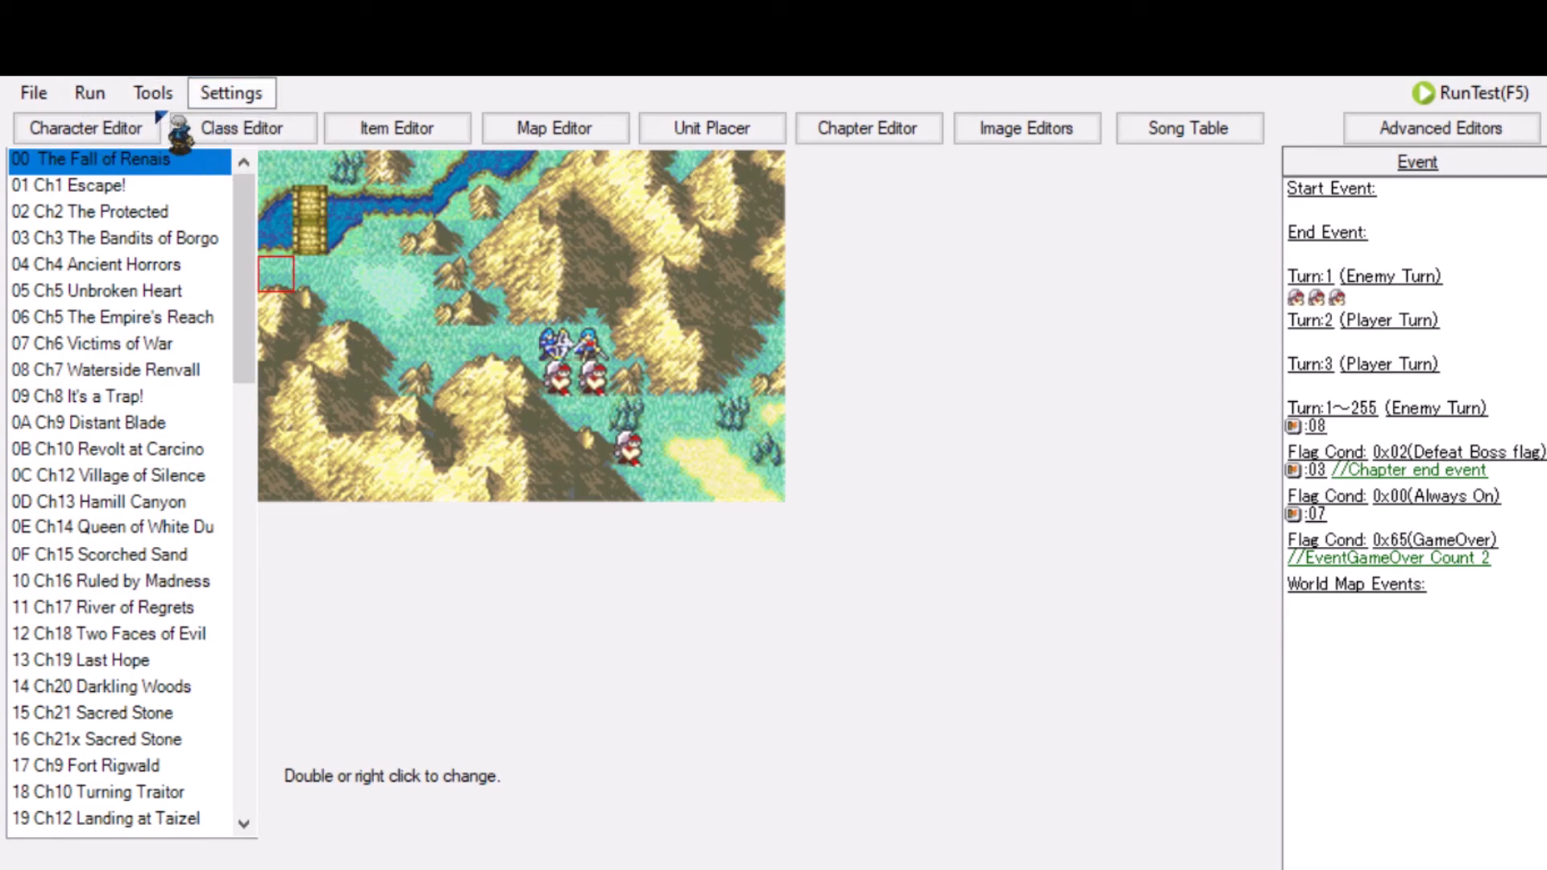
pyautogui.moveTo(161, 101)
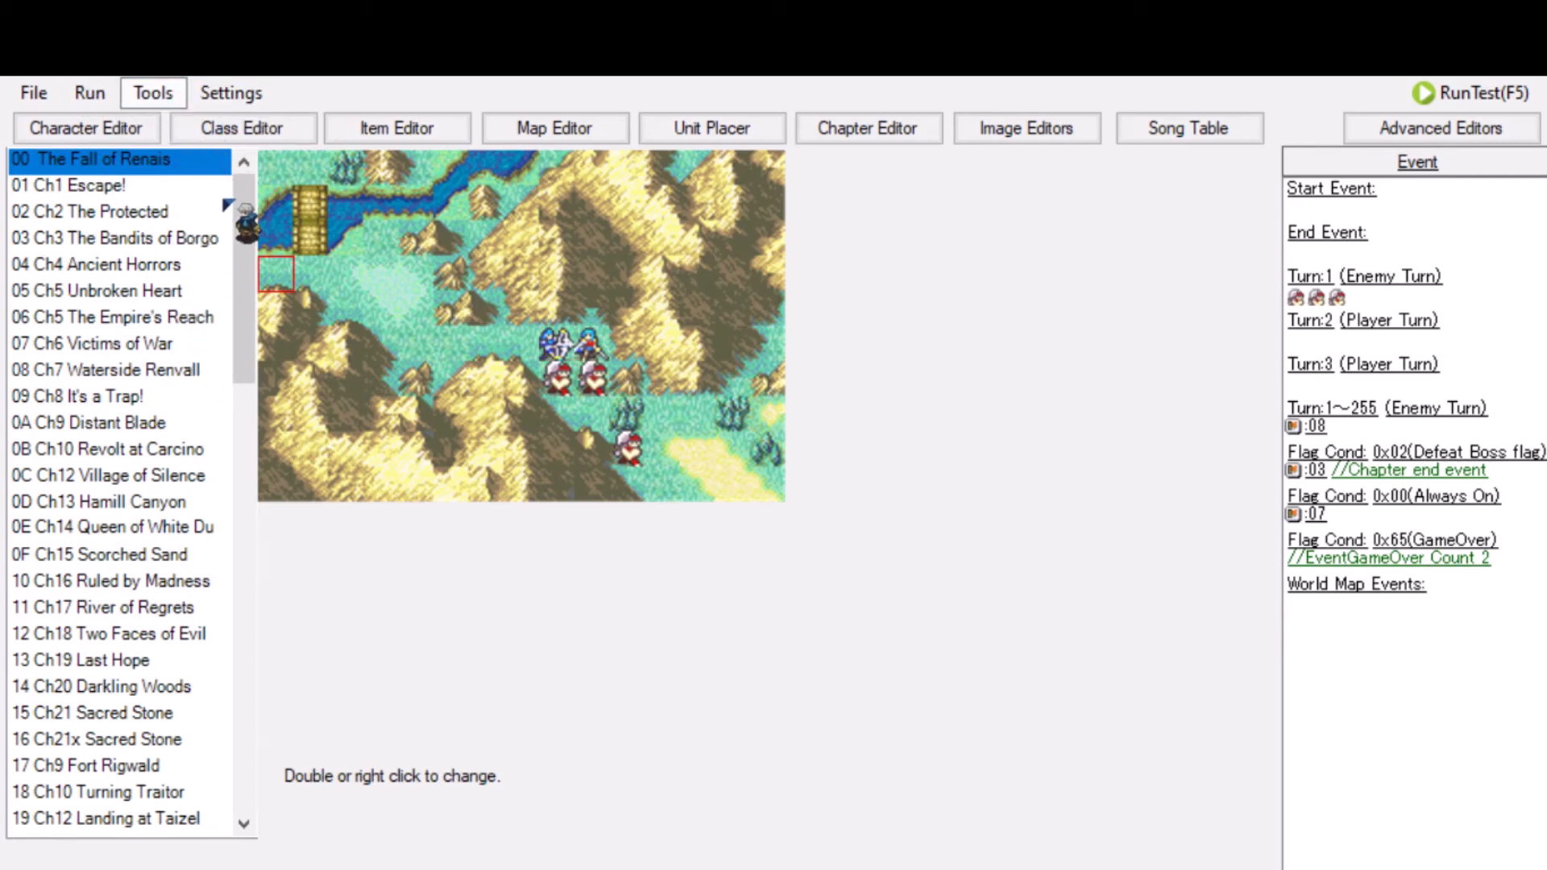
pyautogui.moveTo(228, 206); pyautogui.dragTo(257, 143)
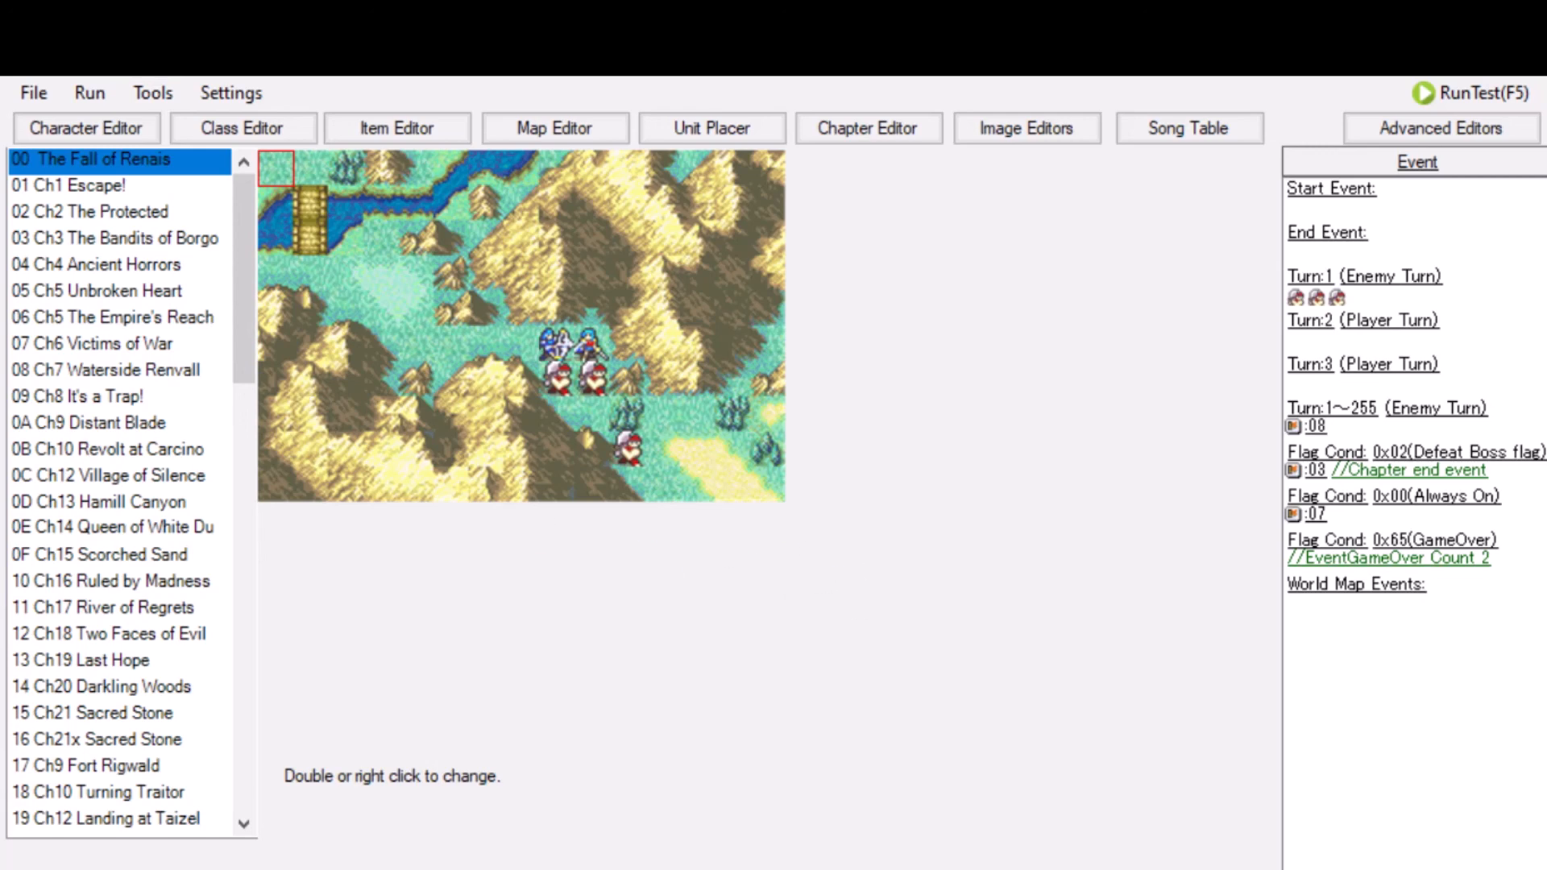
# - Start a test run of the ROM in the emulator and switch back to the main editor
pyautogui.press('F5')
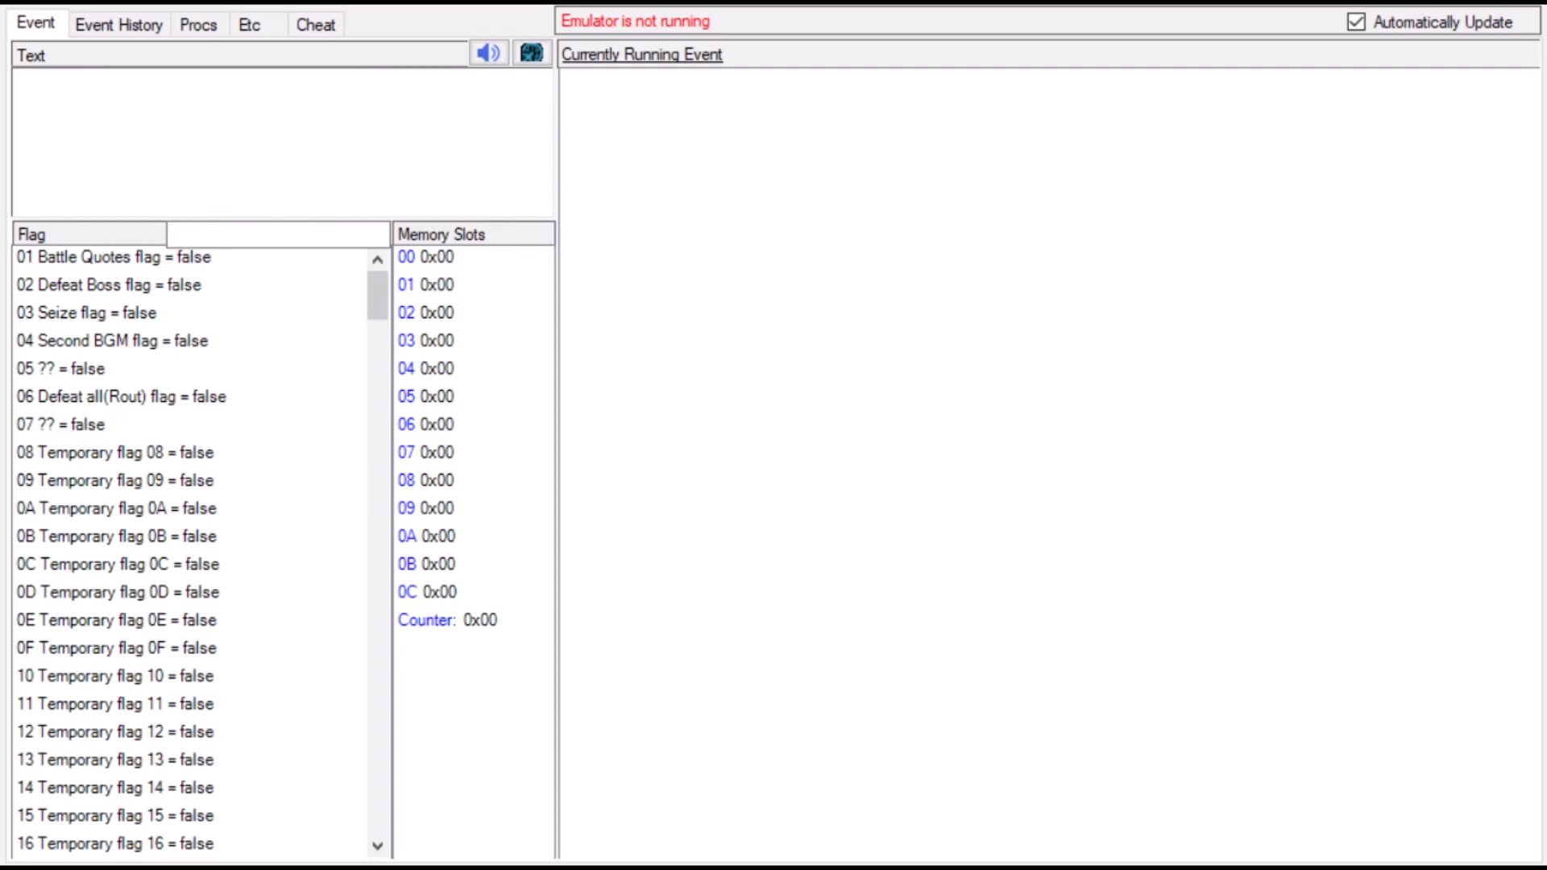
pyautogui.hotkey('alt', 'Tab')
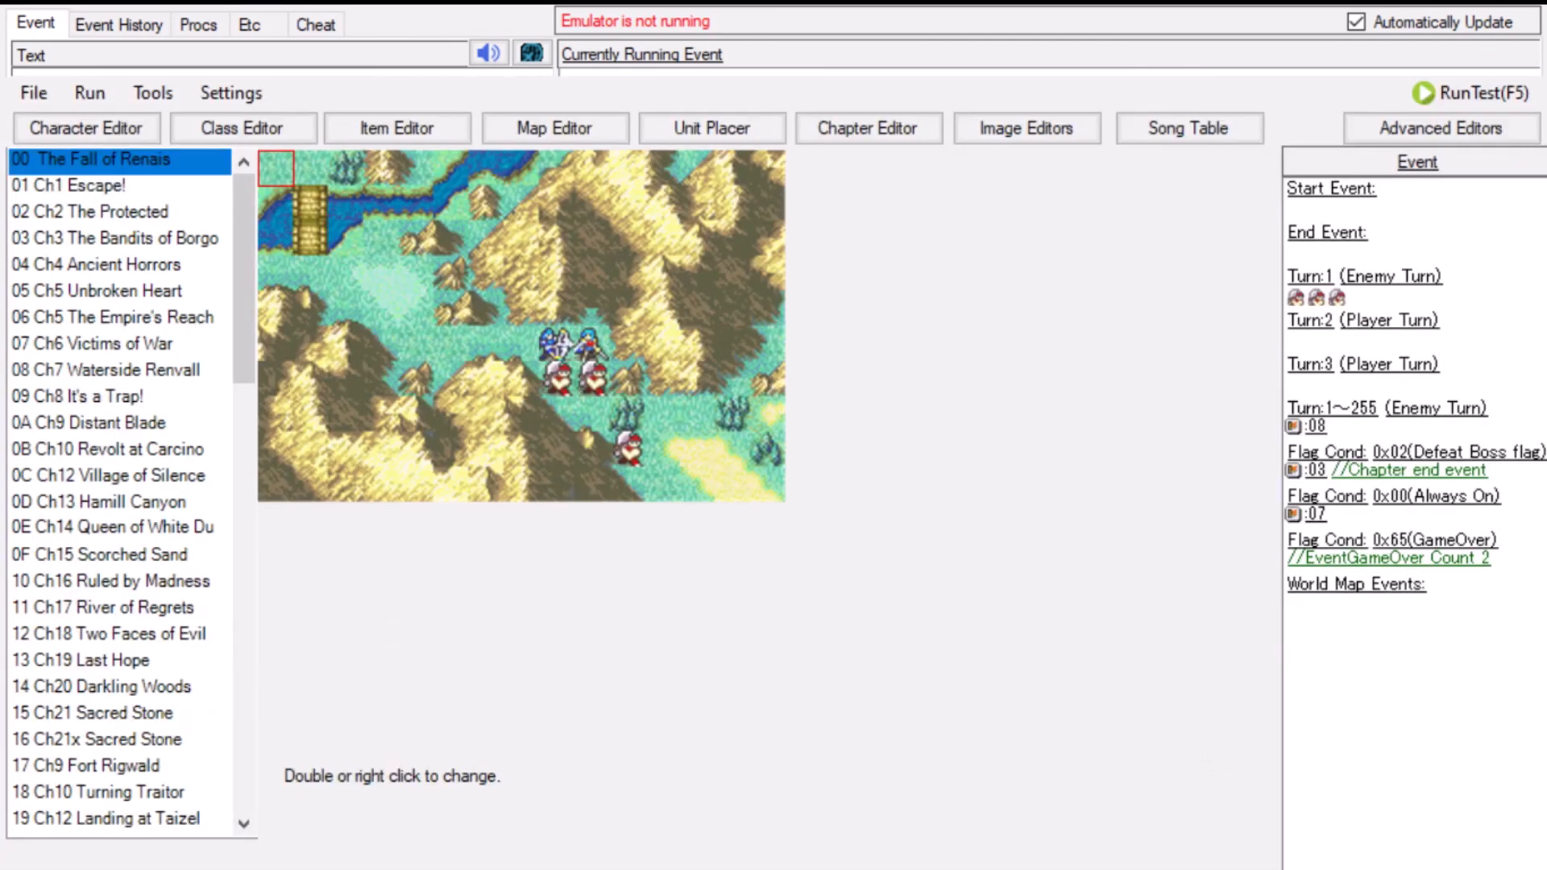